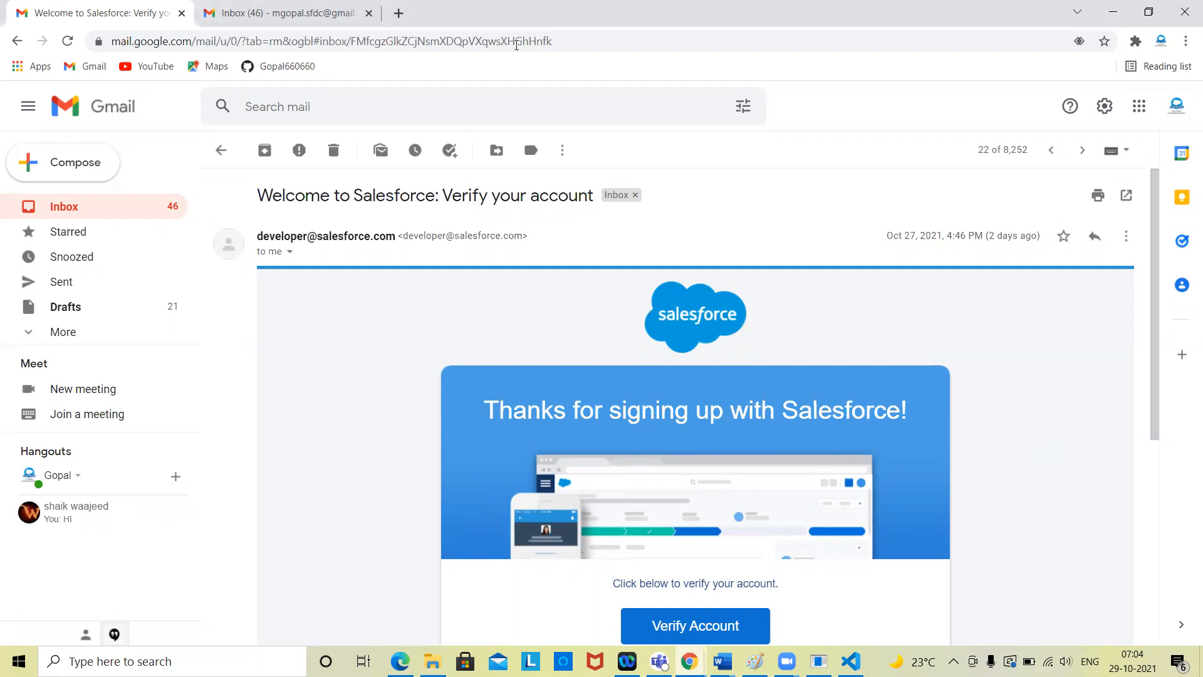
Step: Search for login.salesforce in a new browser tab and open the Salesforce login page from the results
click(399, 13)
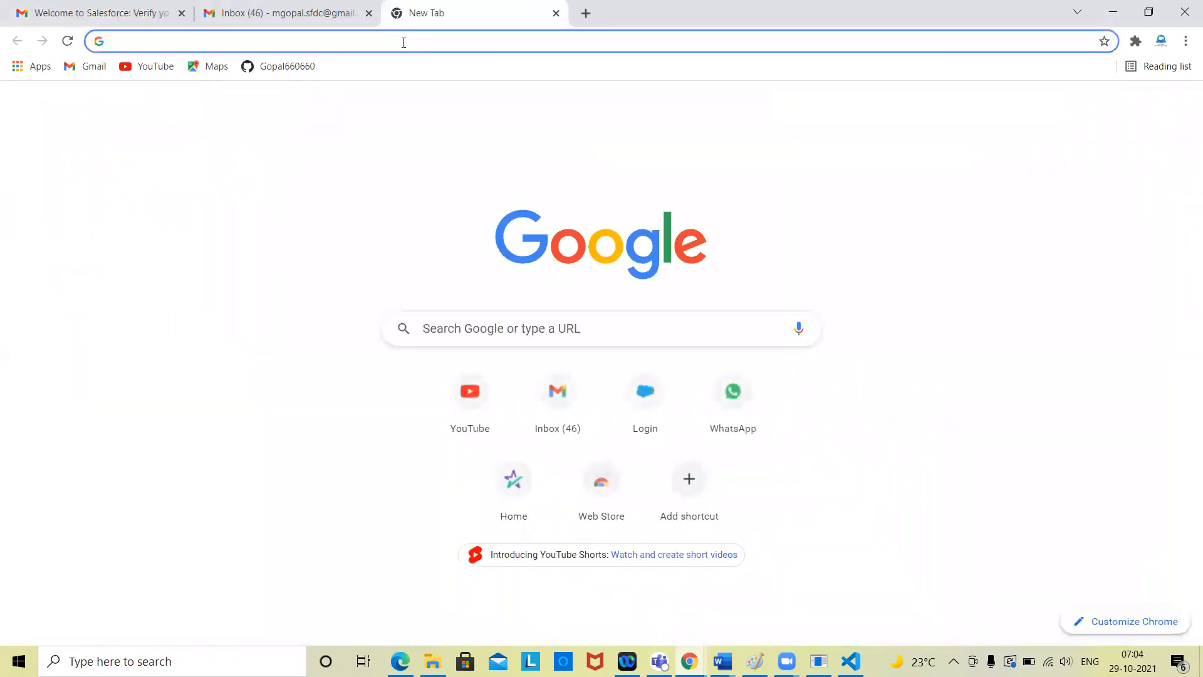
click(403, 40)
text(login)
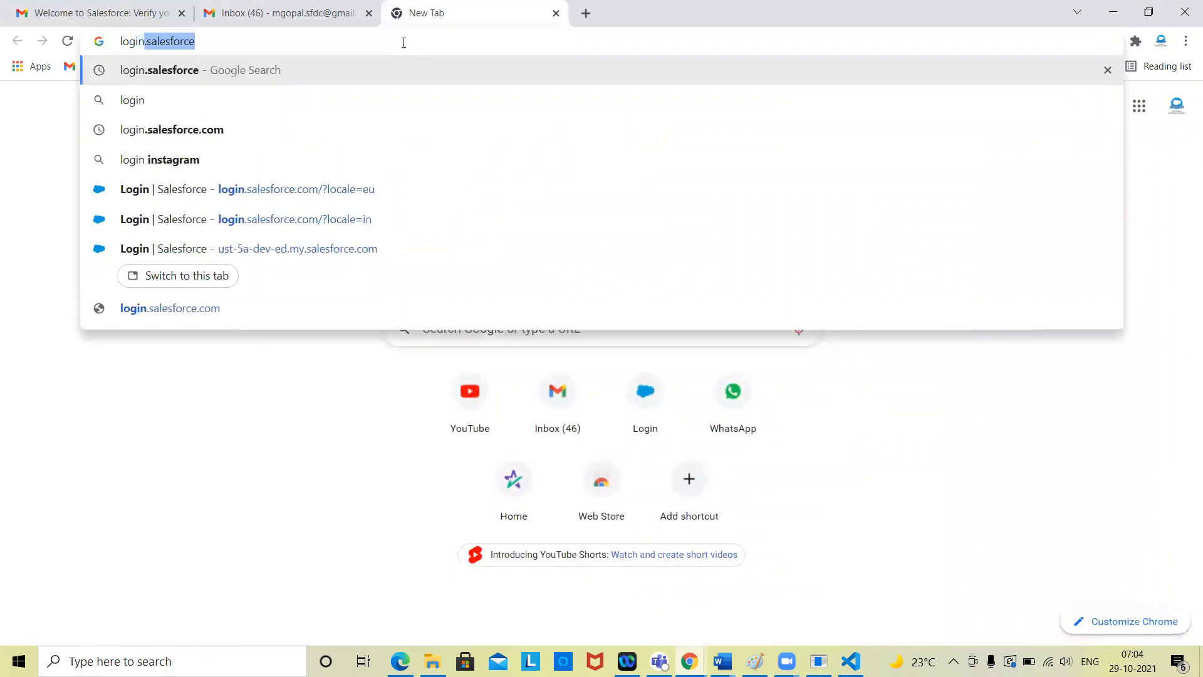
key(Return)
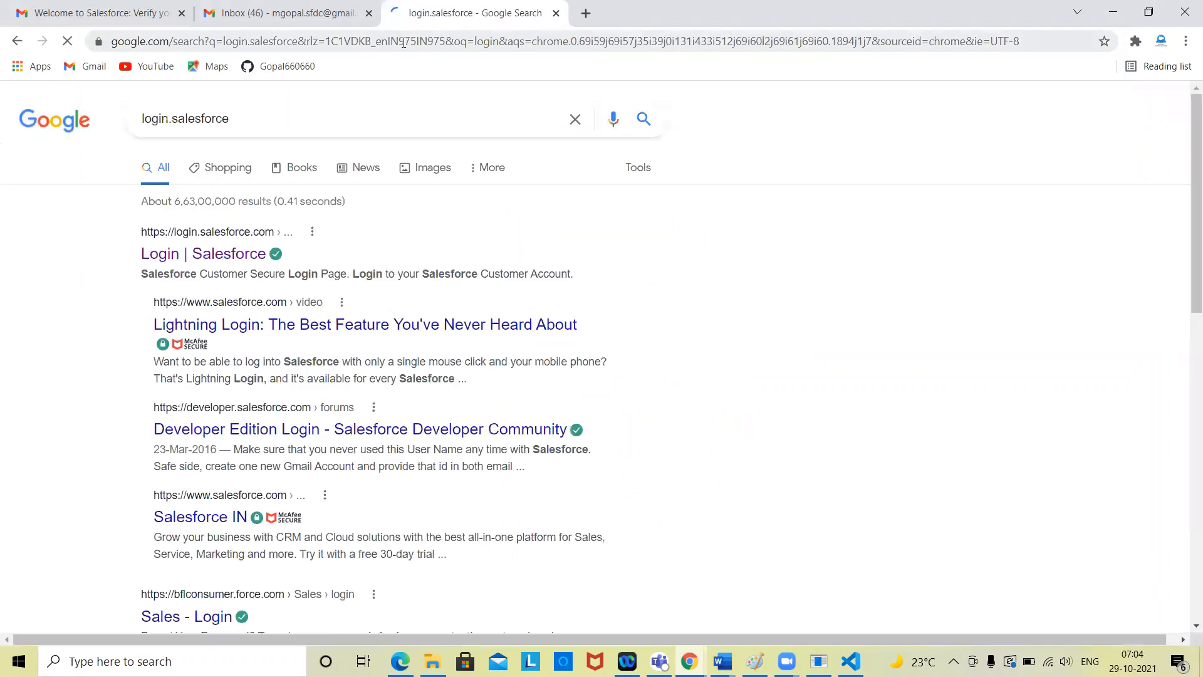
click(220, 255)
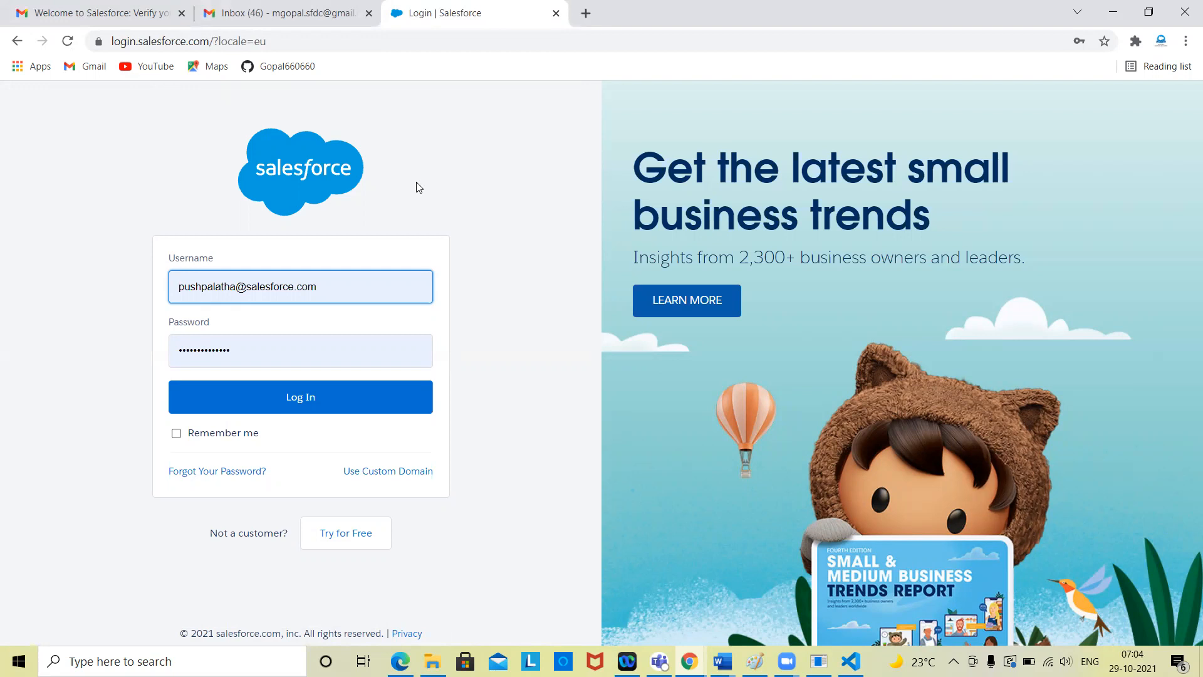
Step: Search for test.salesforce login in another new browser tab and open the sandbox login page at test.salesforce.com
click(586, 13)
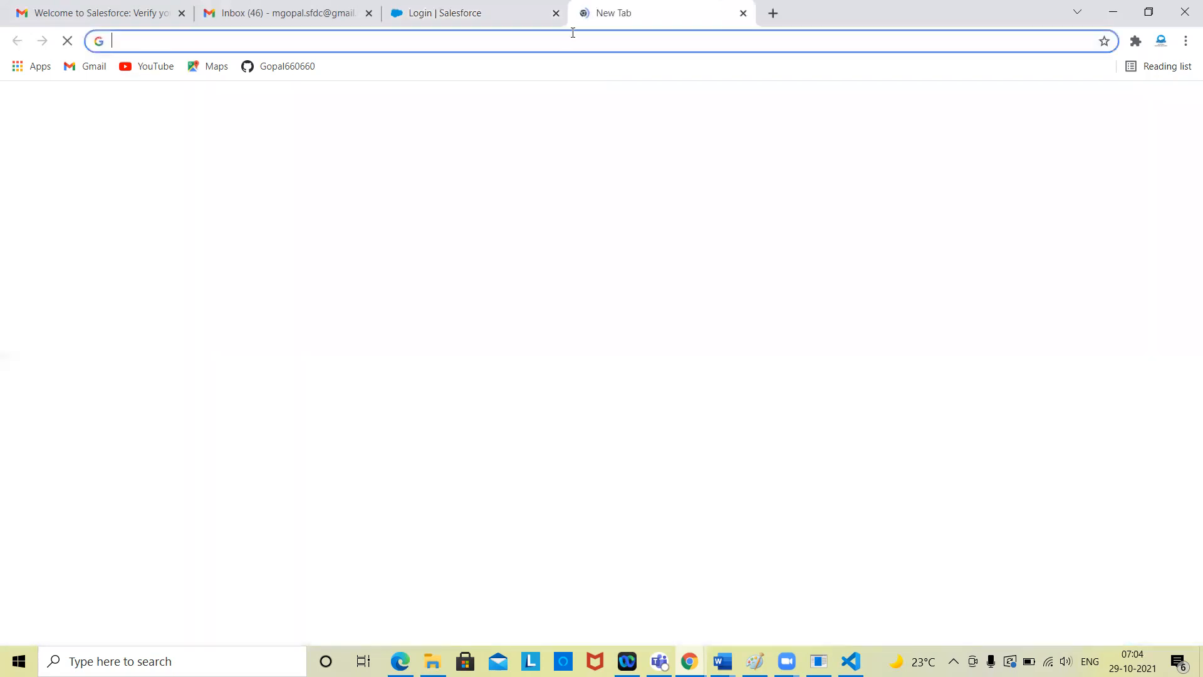
text(test)
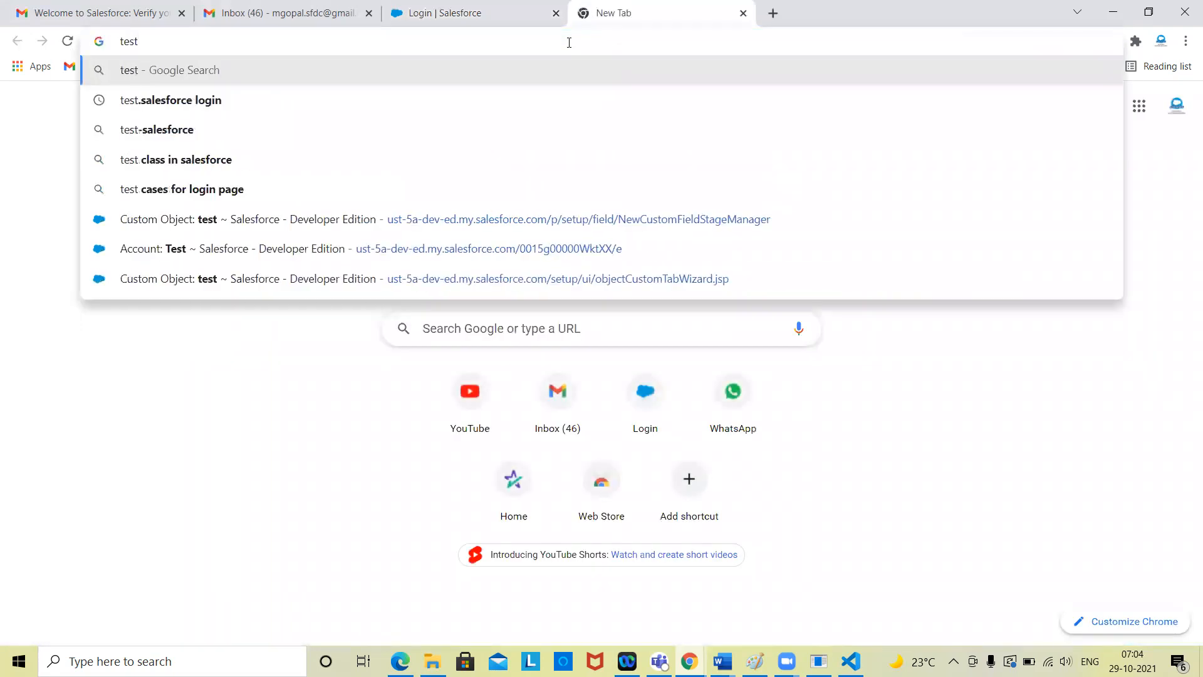
text(.sa)
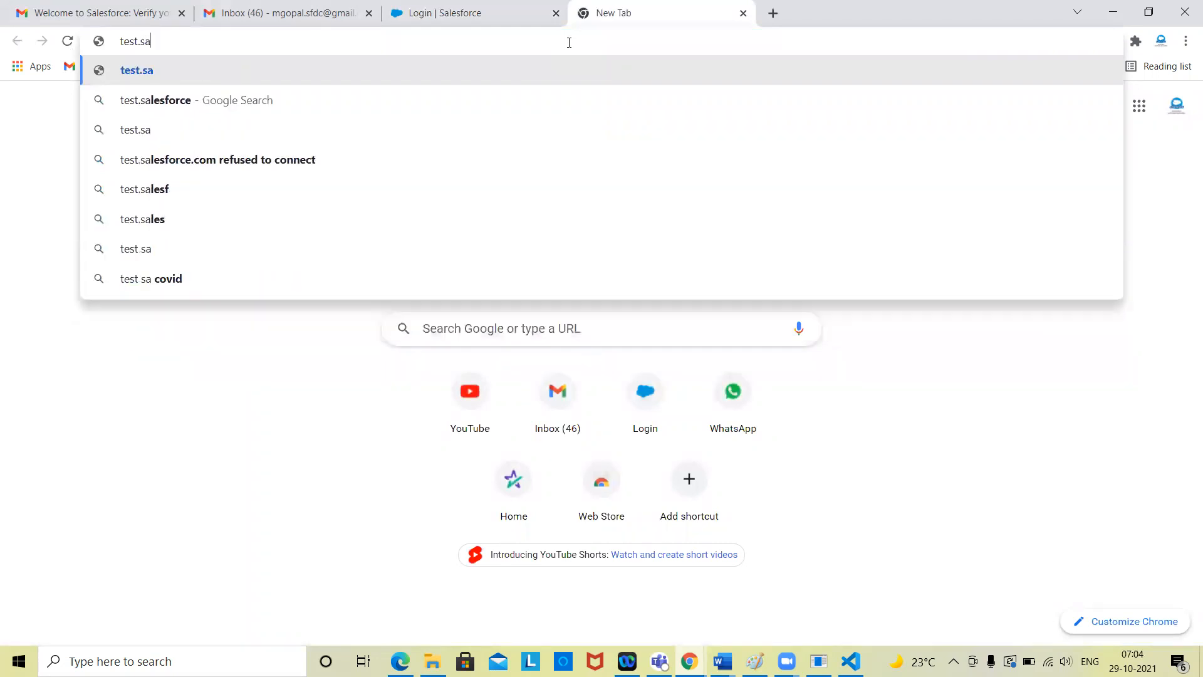
click(245, 129)
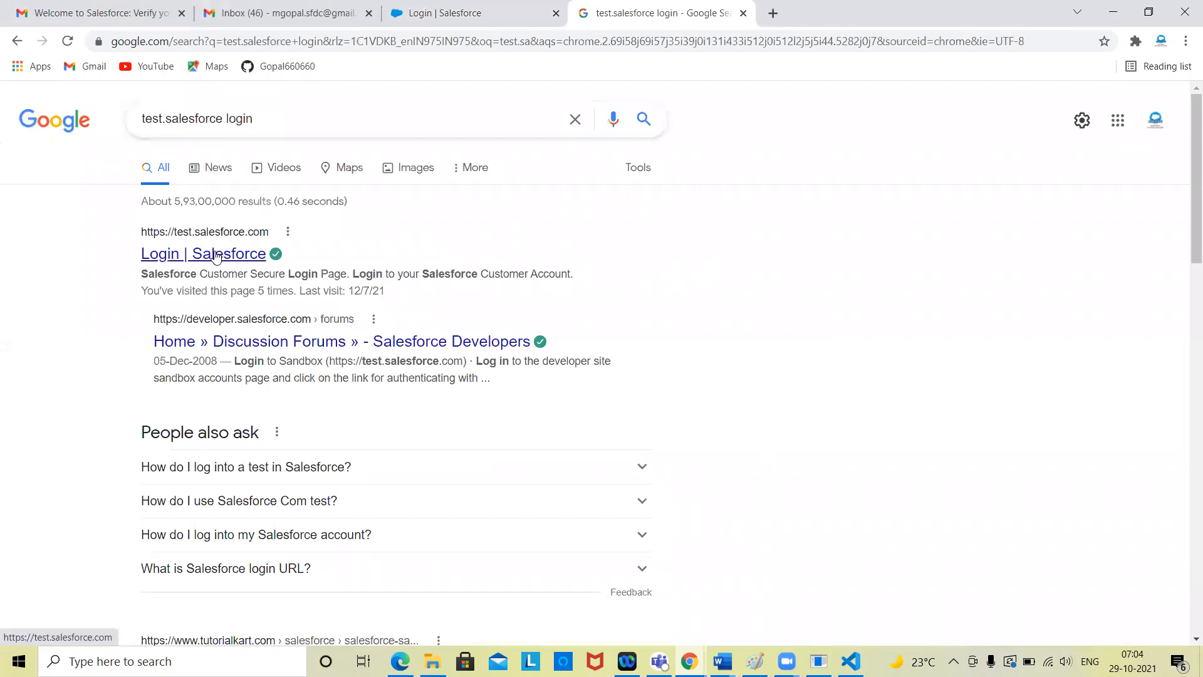
click(216, 254)
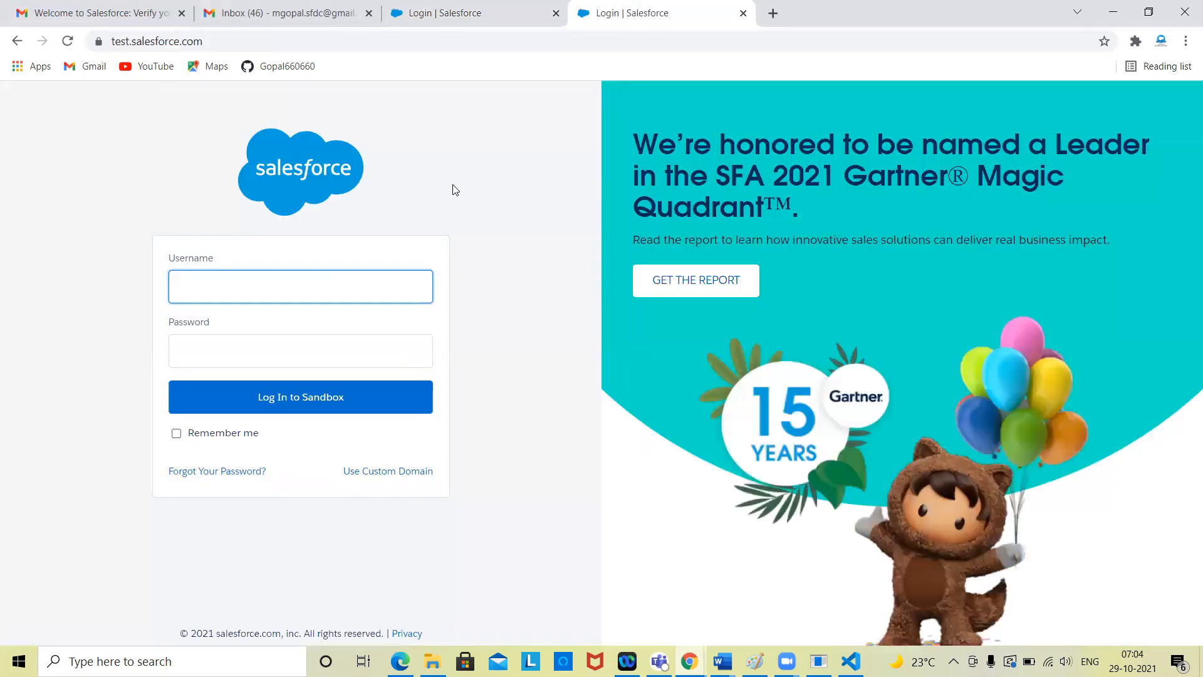
Step: Compare the production login page at login.salesforce.com with the sandbox login page at test.salesforce.com
click(452, 12)
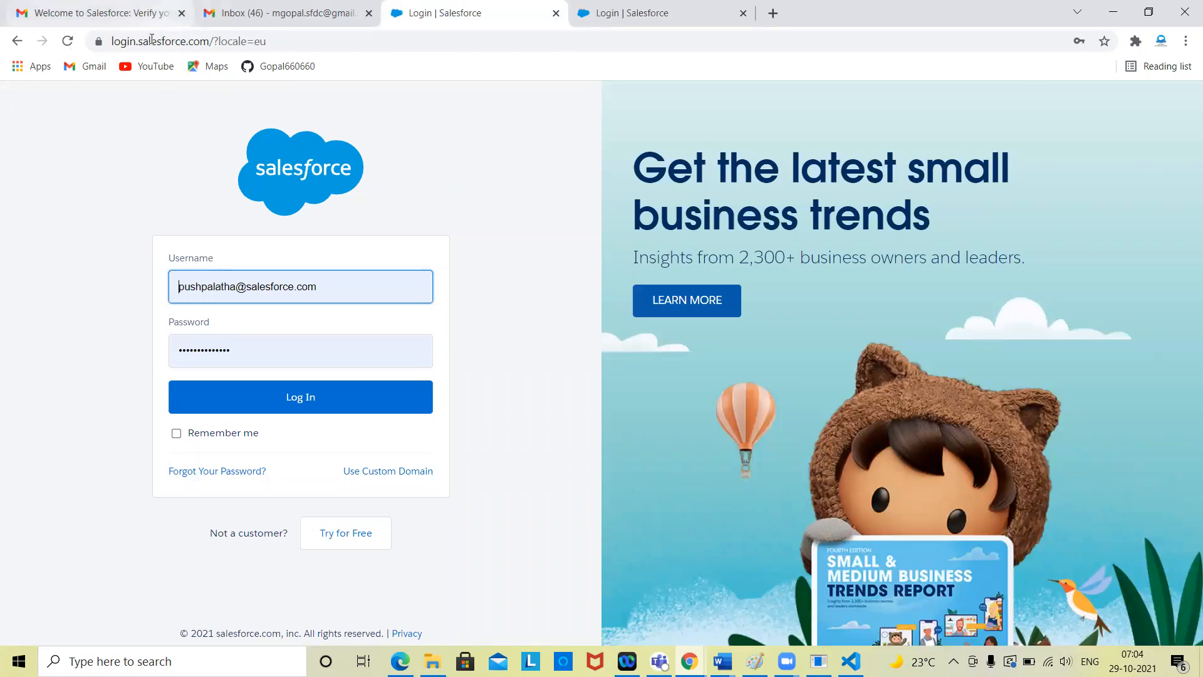
click(618, 9)
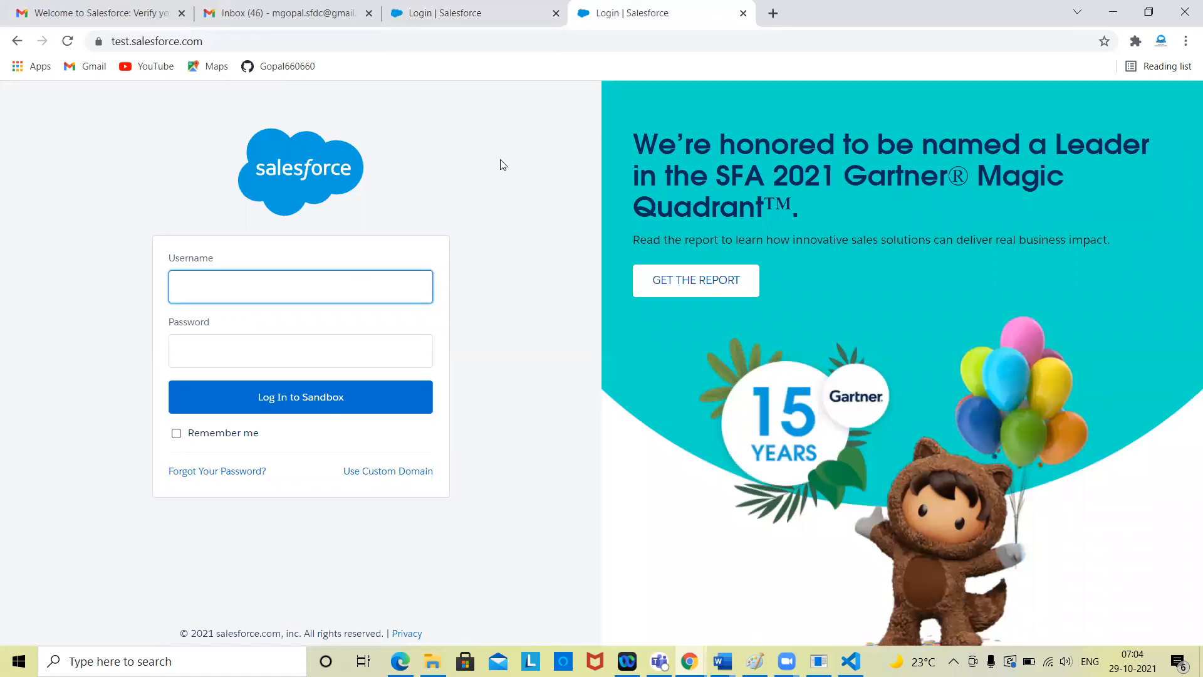
click(467, 9)
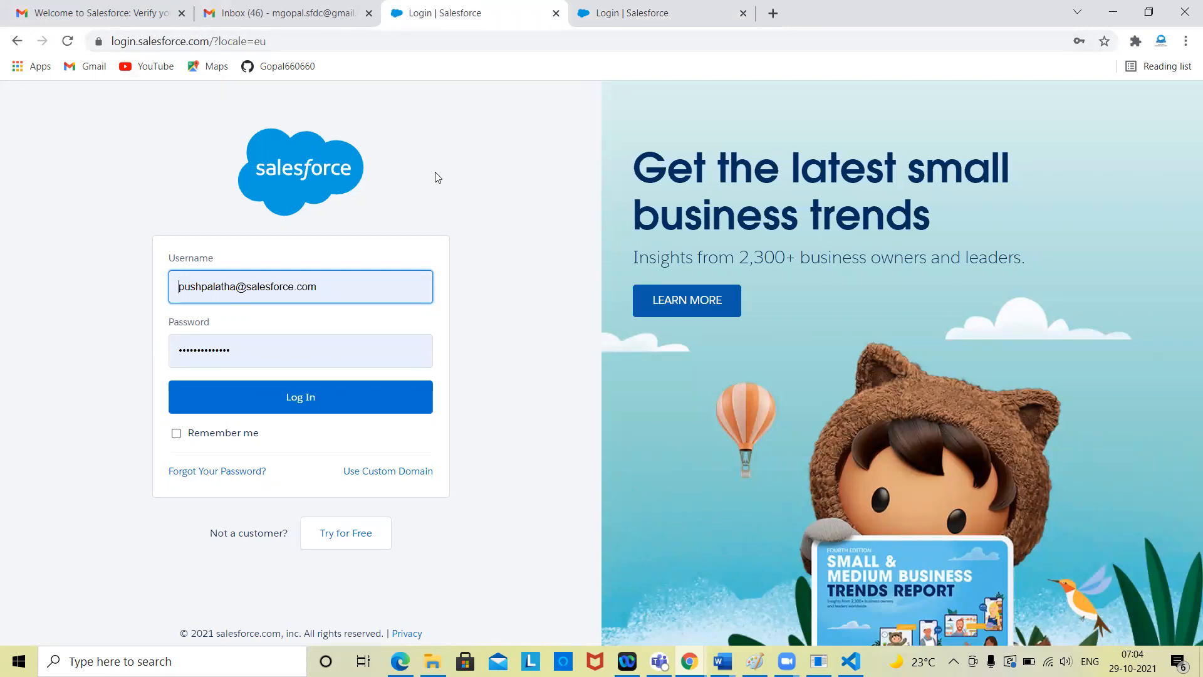
click(692, 5)
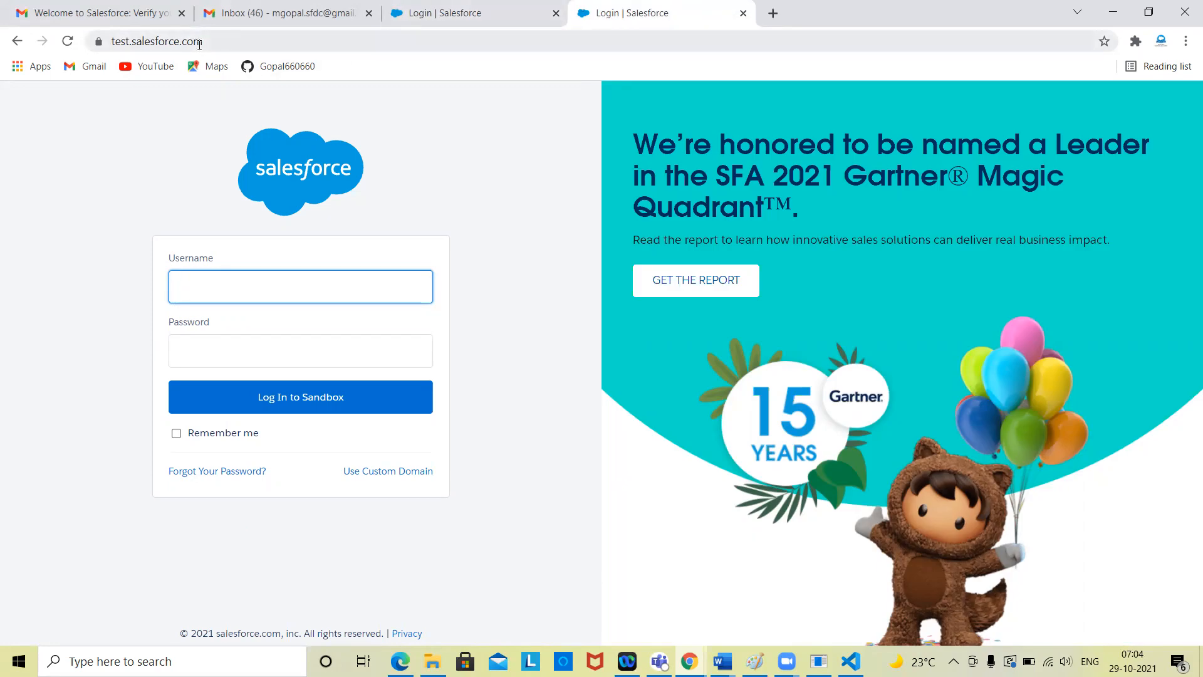
click(401, 5)
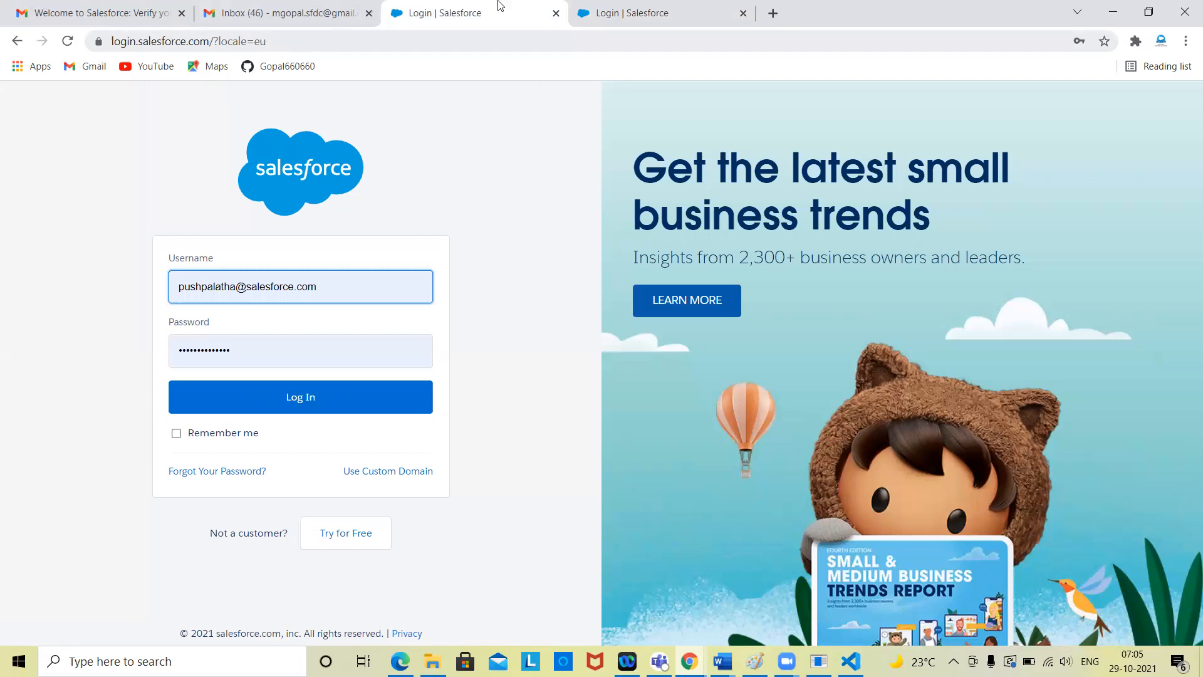
click(612, 7)
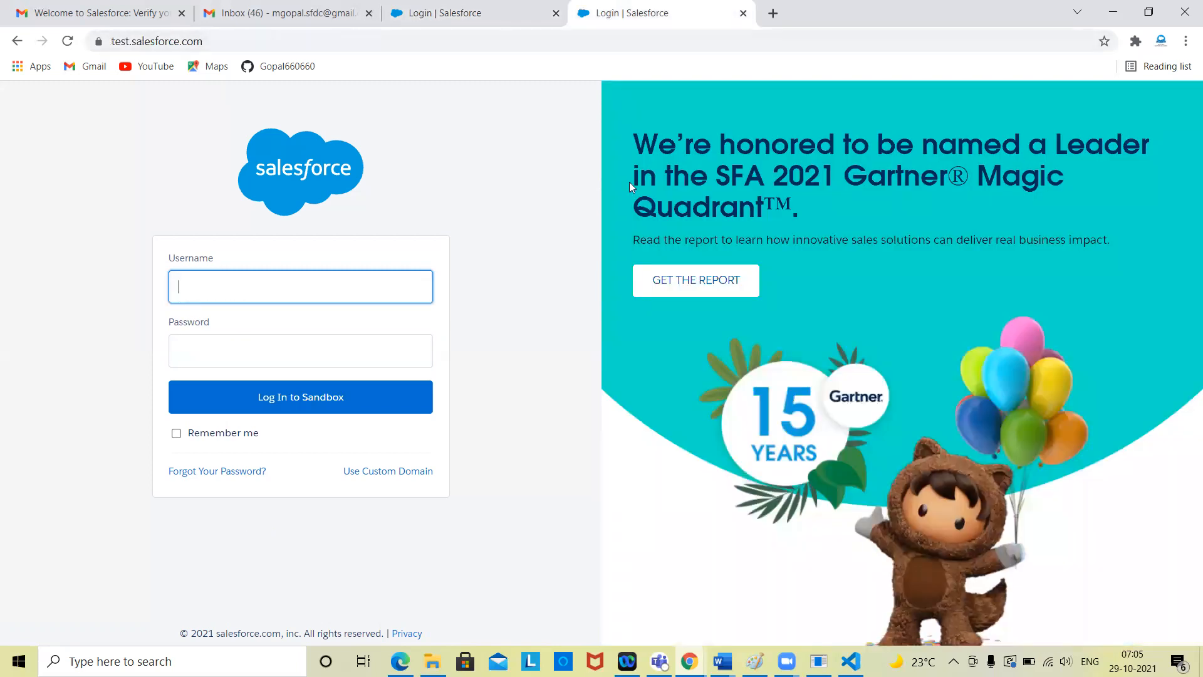
Step: Replace the username on the login.salesforce.com page with the username copied from the Salesforce welcome email
click(492, 6)
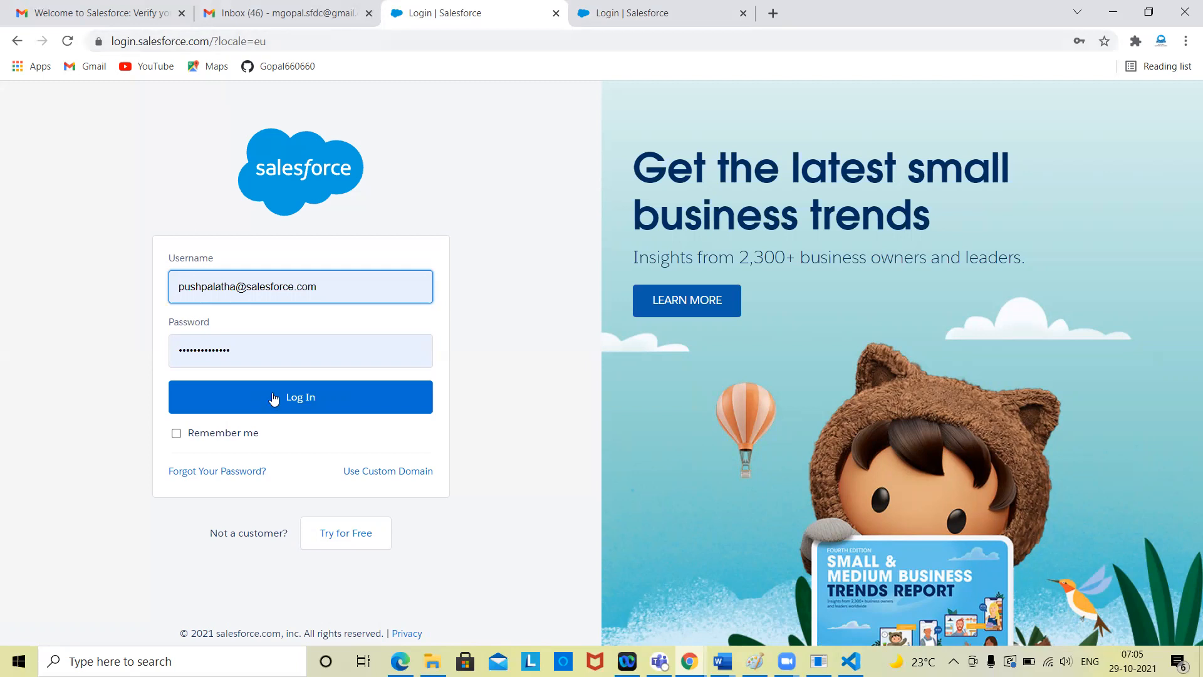
triple_click(363, 293)
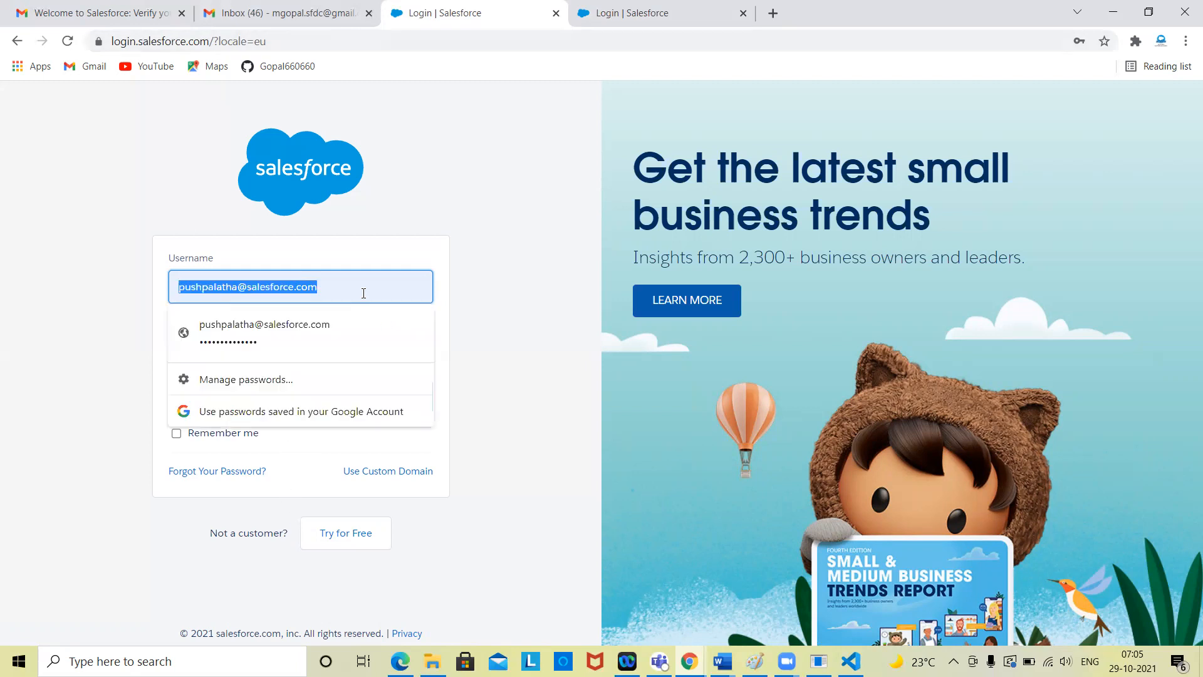
key(BackSpace)
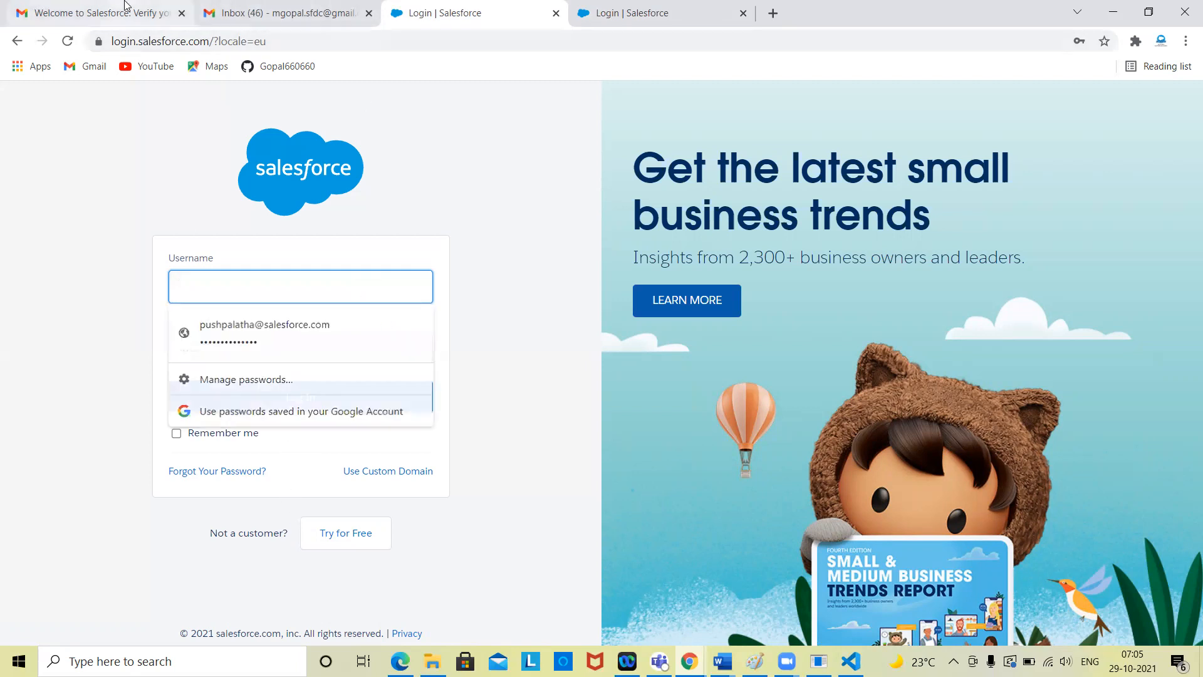
click(125, 11)
scroll(629, 418, down, 4)
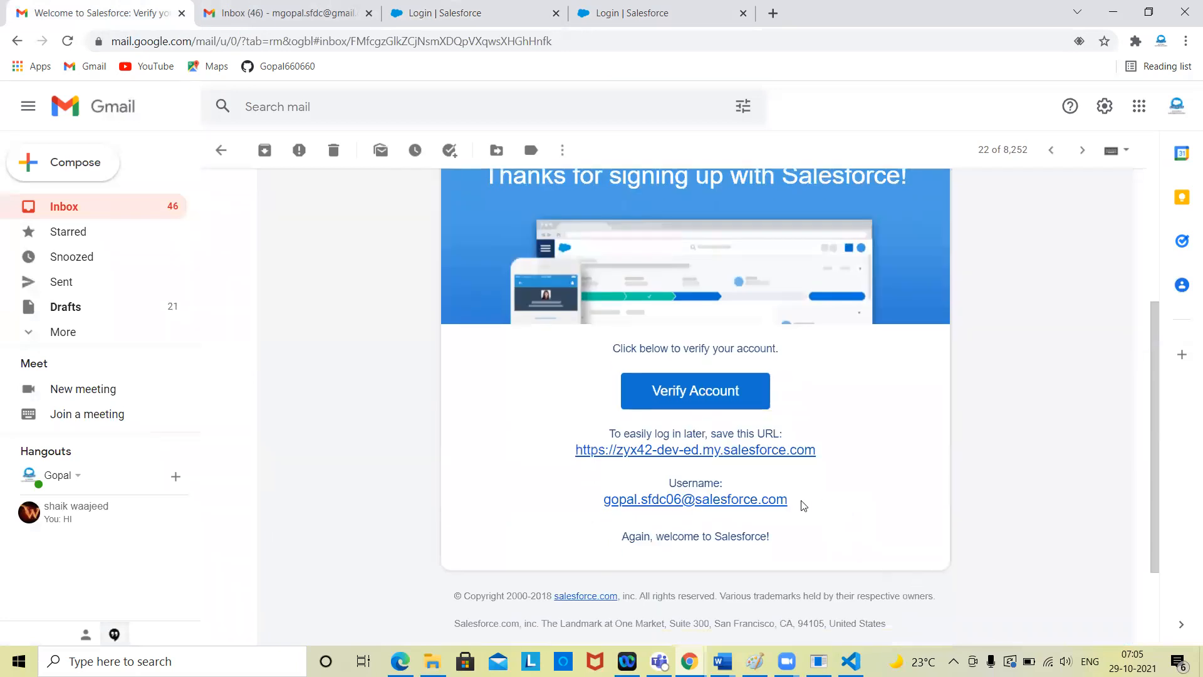
drag(791, 501, 603, 502)
key(ctrl+c)
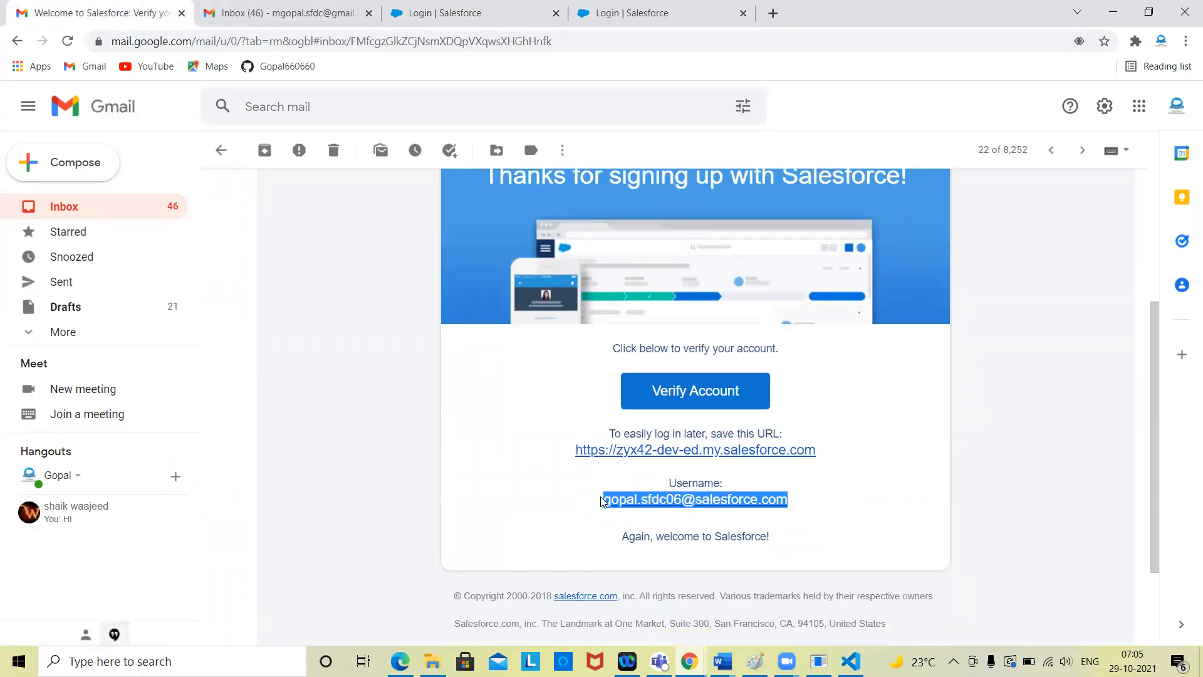
click(462, 19)
key(ctrl+v)
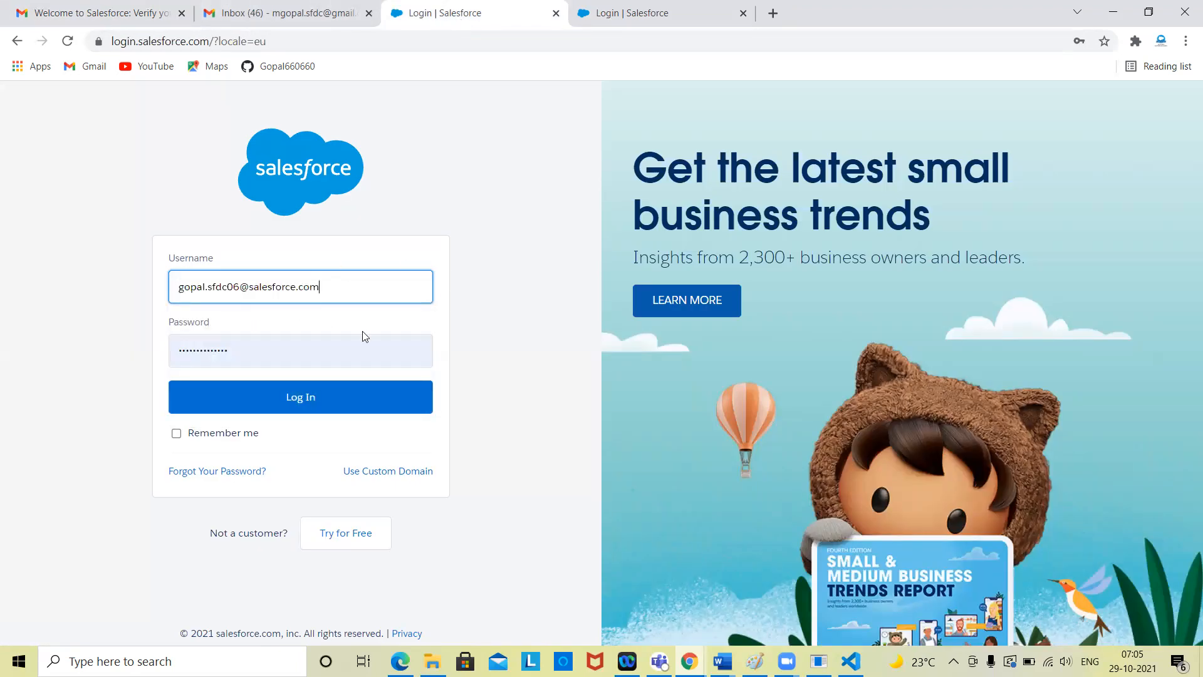
Step: Replace the prefilled password with the account password and log in to Salesforce
click(312, 352)
key(BackSpace)
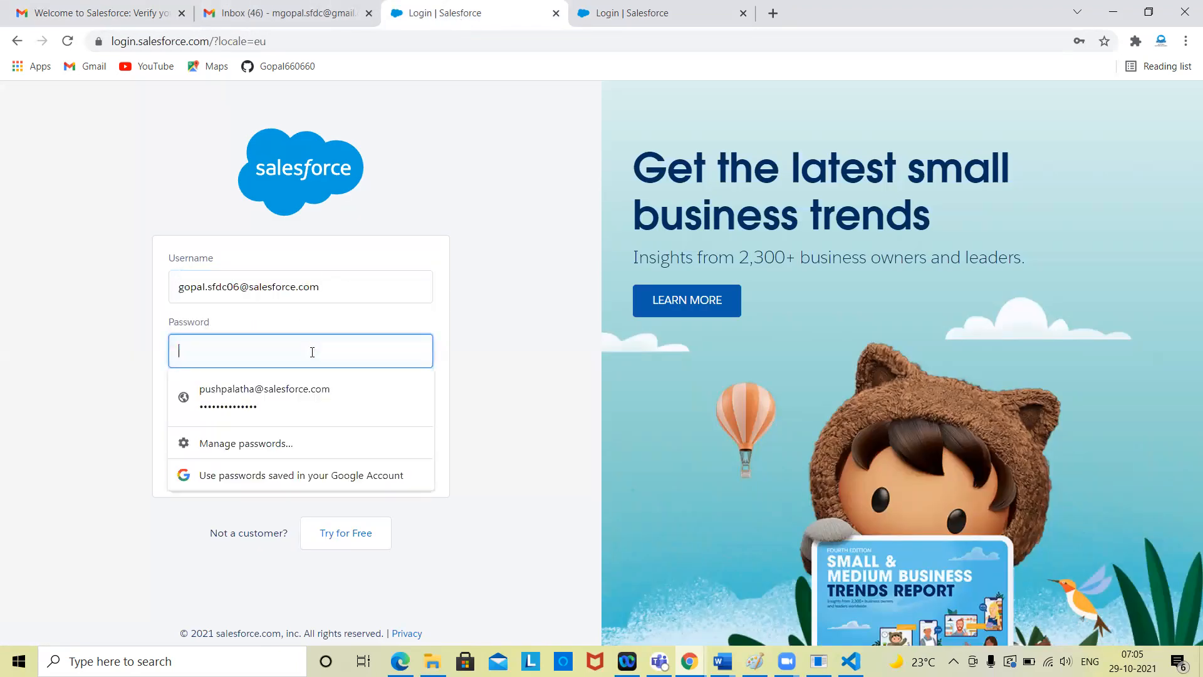
text(•••••)
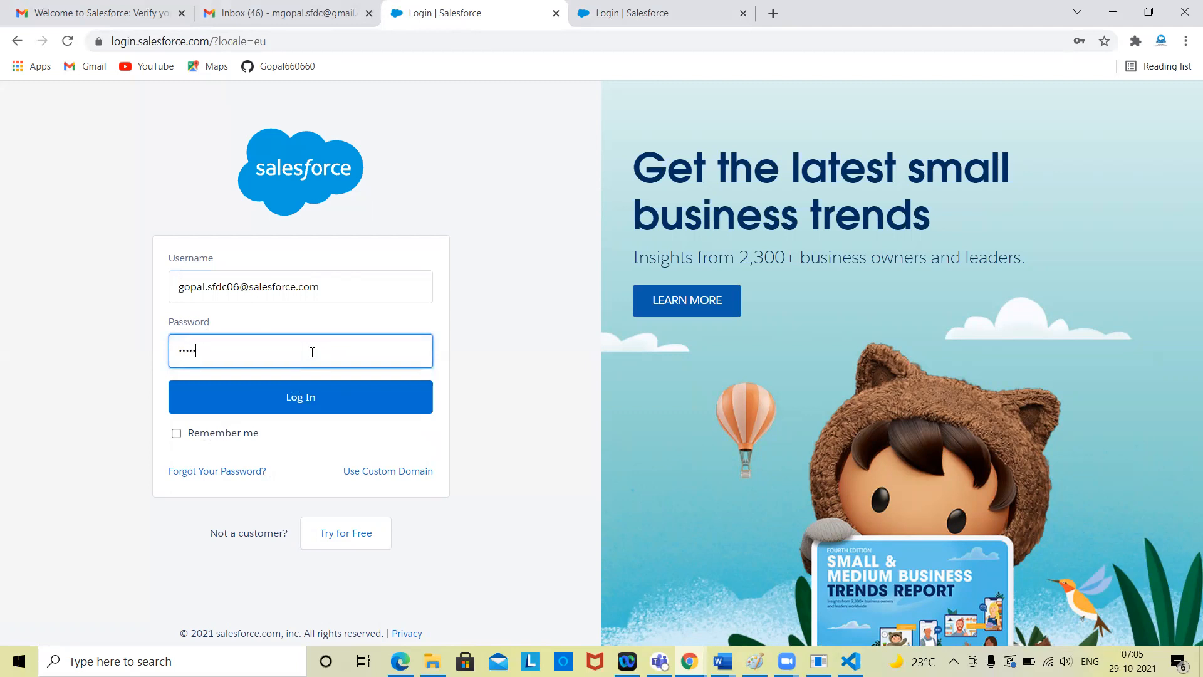
key(BackSpace)
key(BackSpace)
key(BackSpace)
text(•••••••••)
click(312, 398)
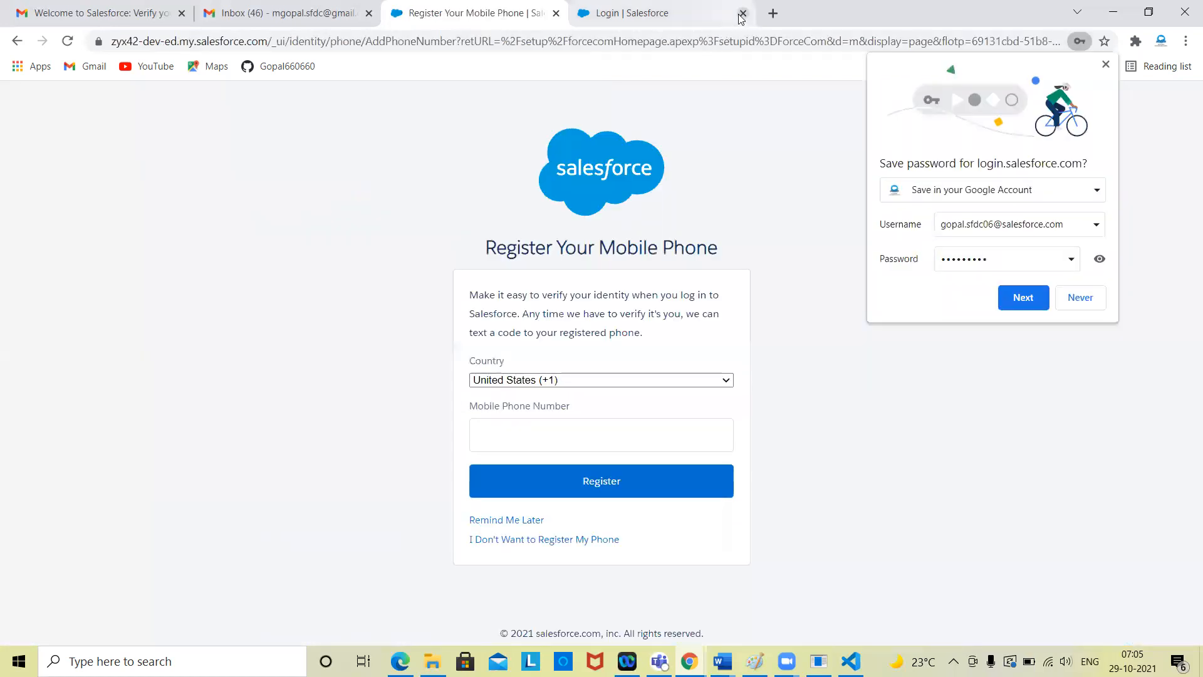
Step: Close the sandbox login page and accept the browser's offer to save the Salesforce password
click(742, 14)
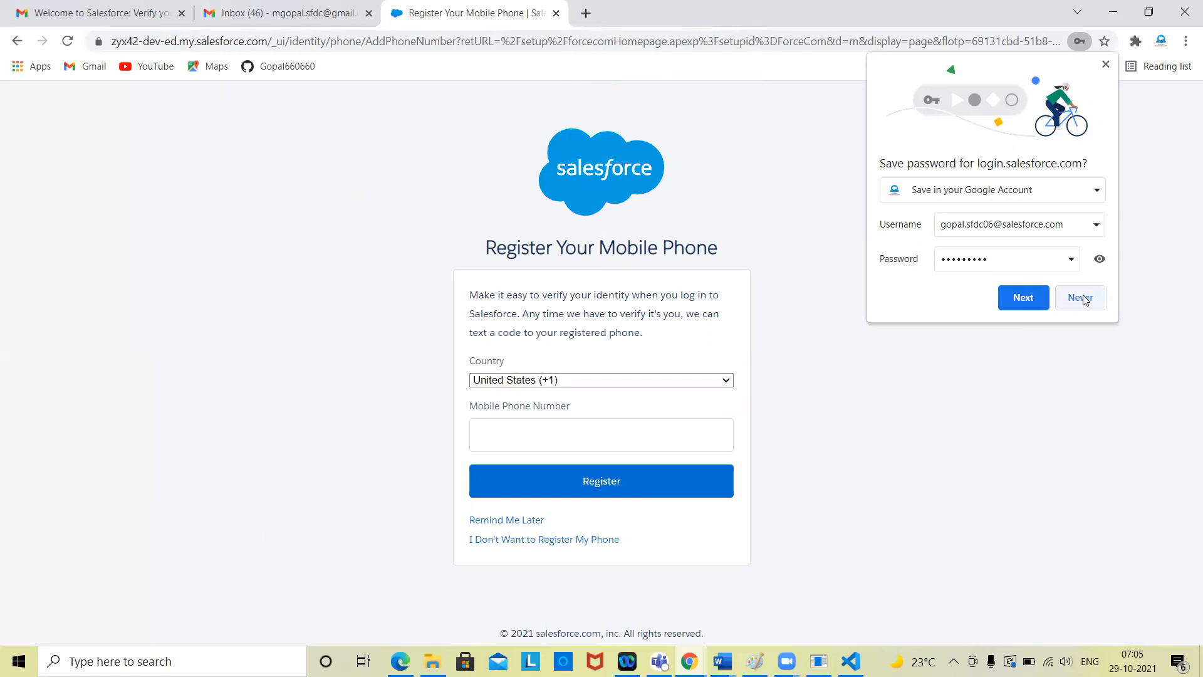
click(1026, 306)
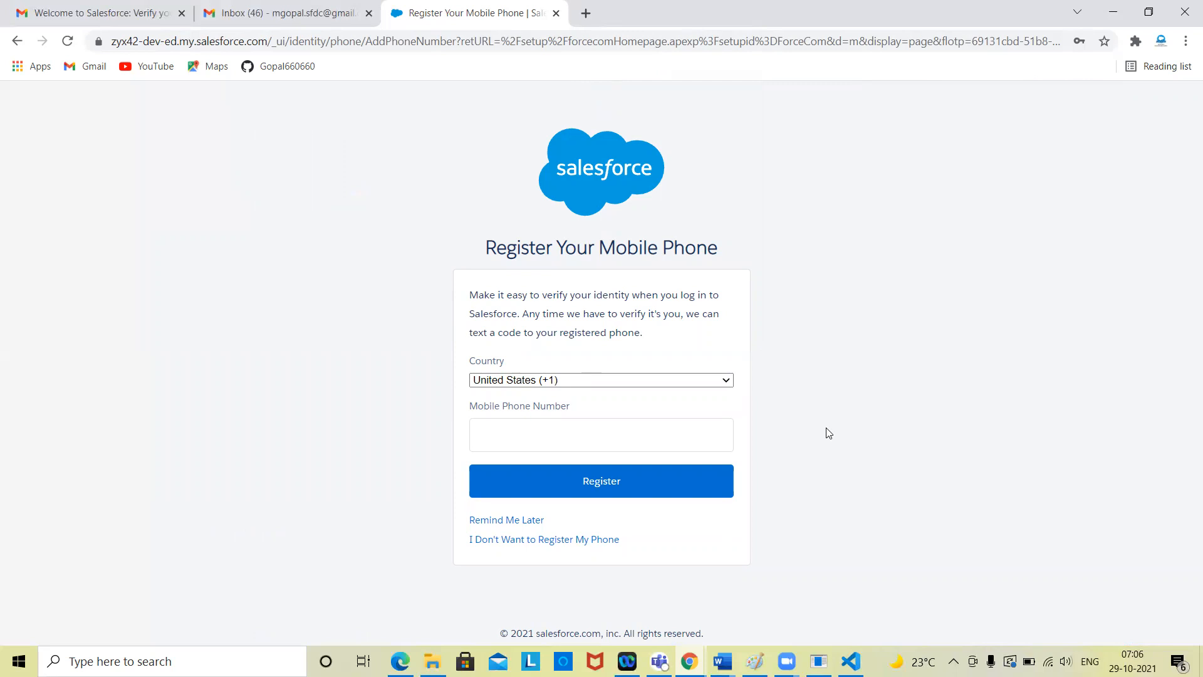
Step: Set the country to India (+91) in the mobile phone registration form
click(703, 383)
scroll(633, 244, down, 1)
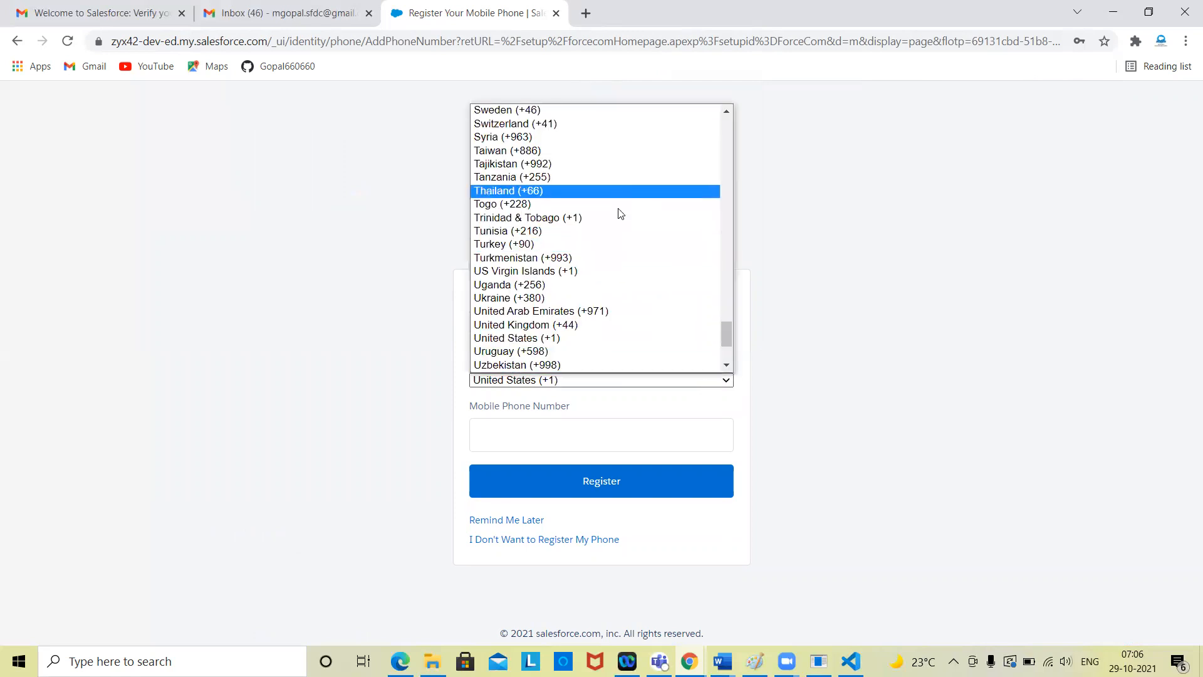
scroll(612, 312, down, 4)
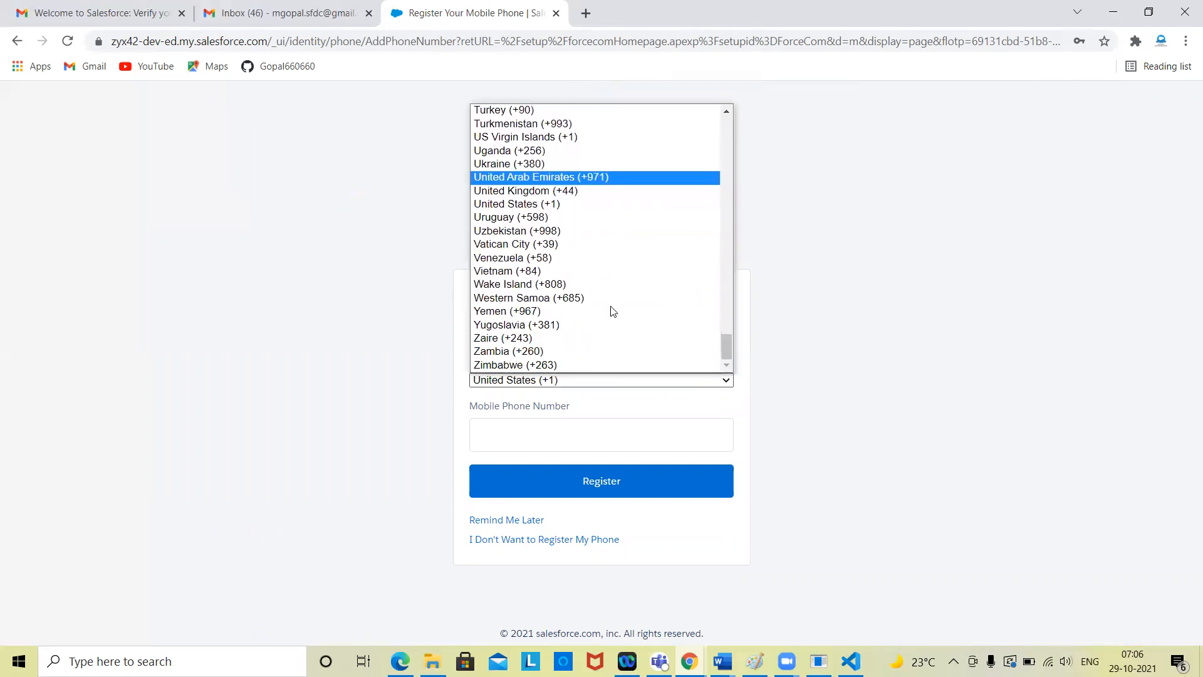
scroll(613, 311, up, 10)
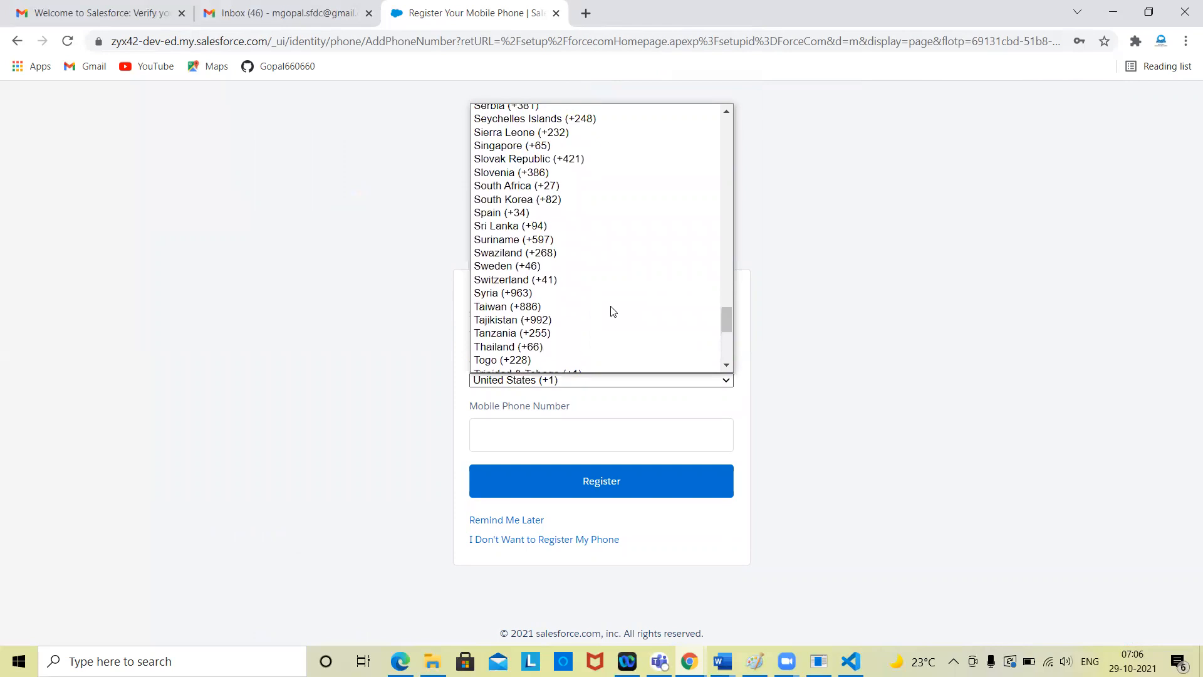
scroll(612, 311, up, 12)
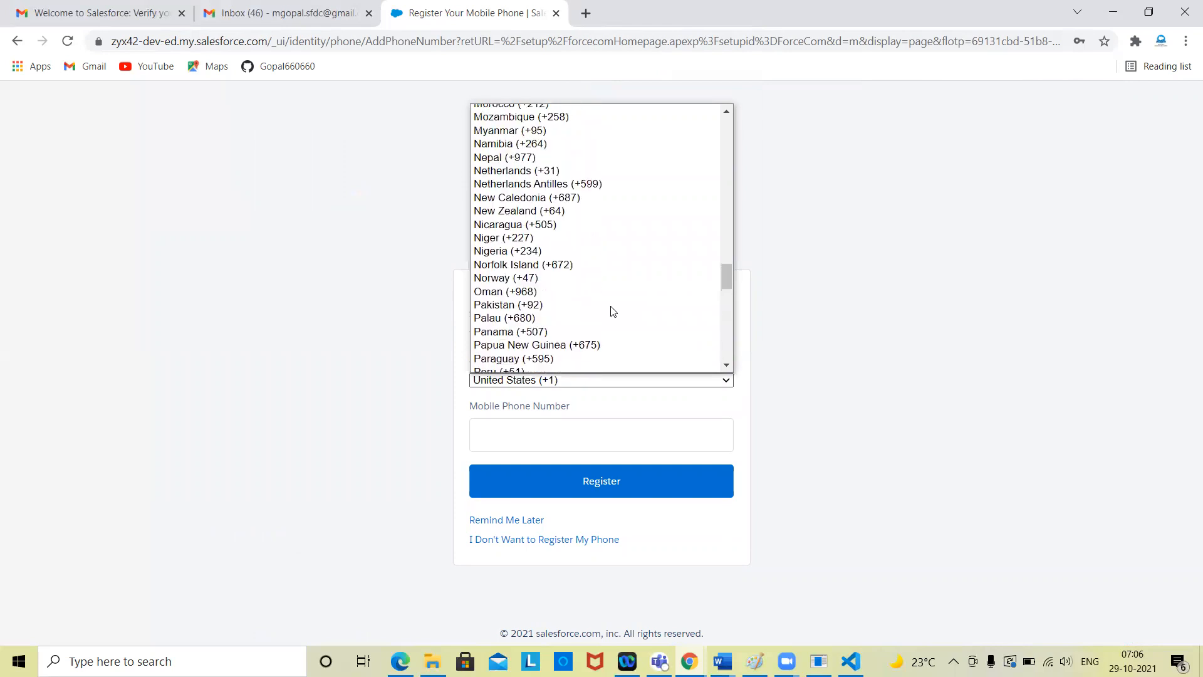
scroll(612, 312, up, 9)
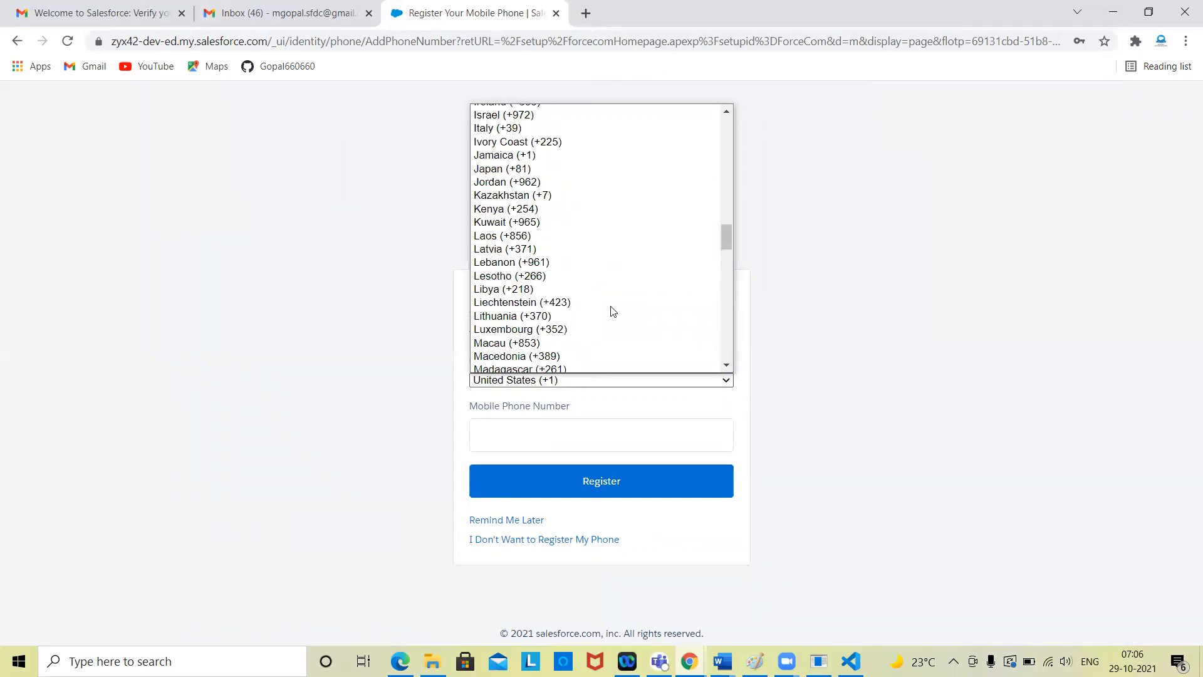
scroll(613, 312, up, 1)
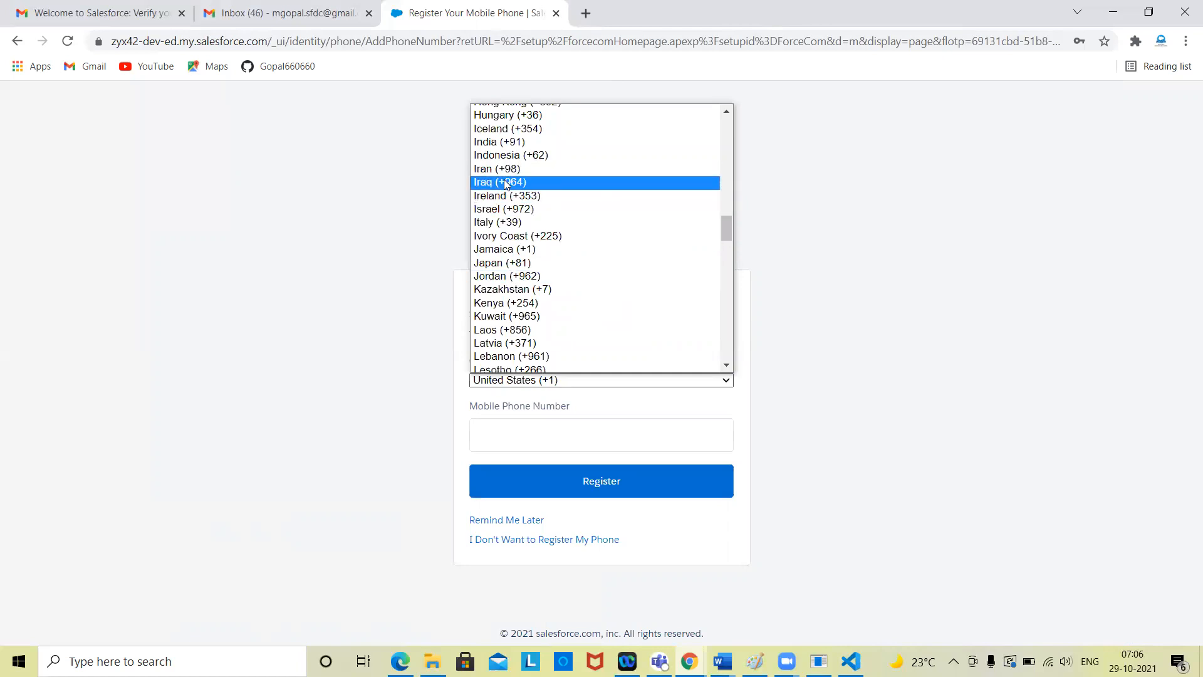
click(510, 144)
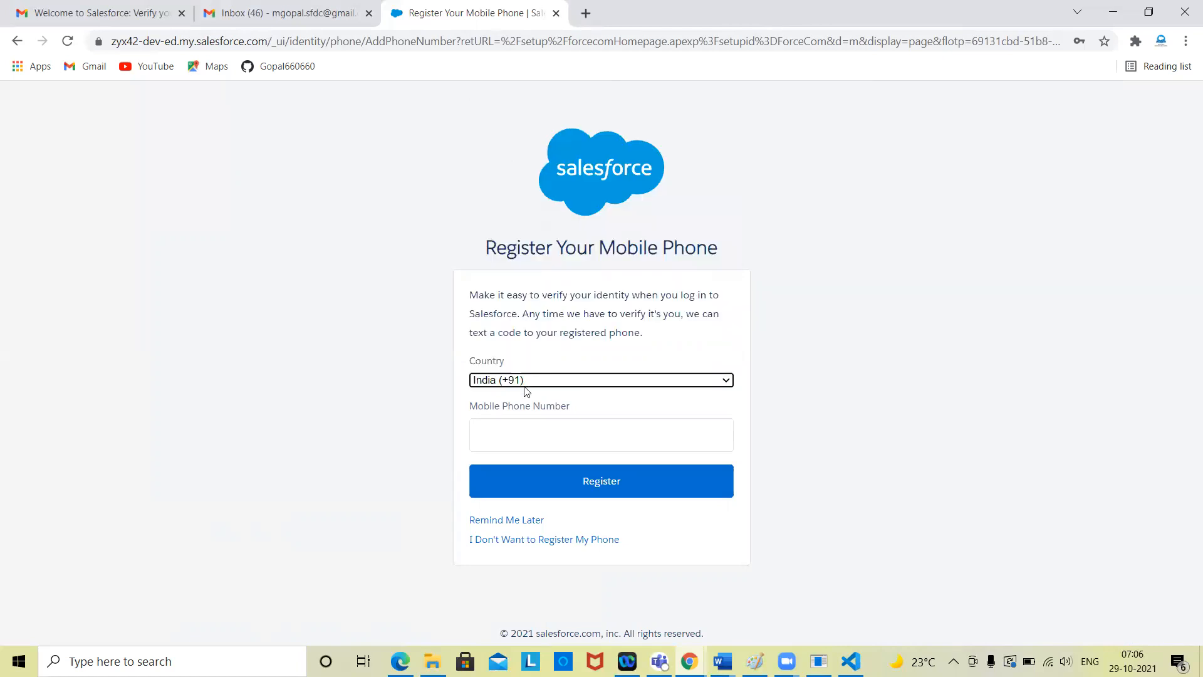
click(520, 431)
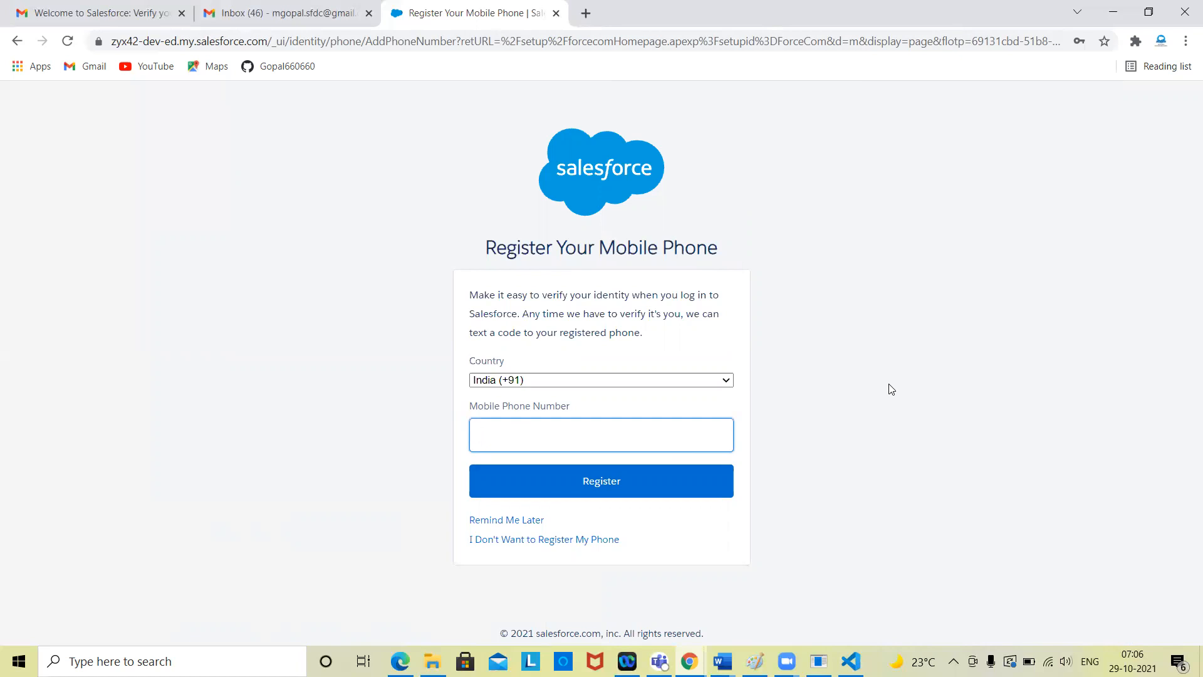
click(945, 382)
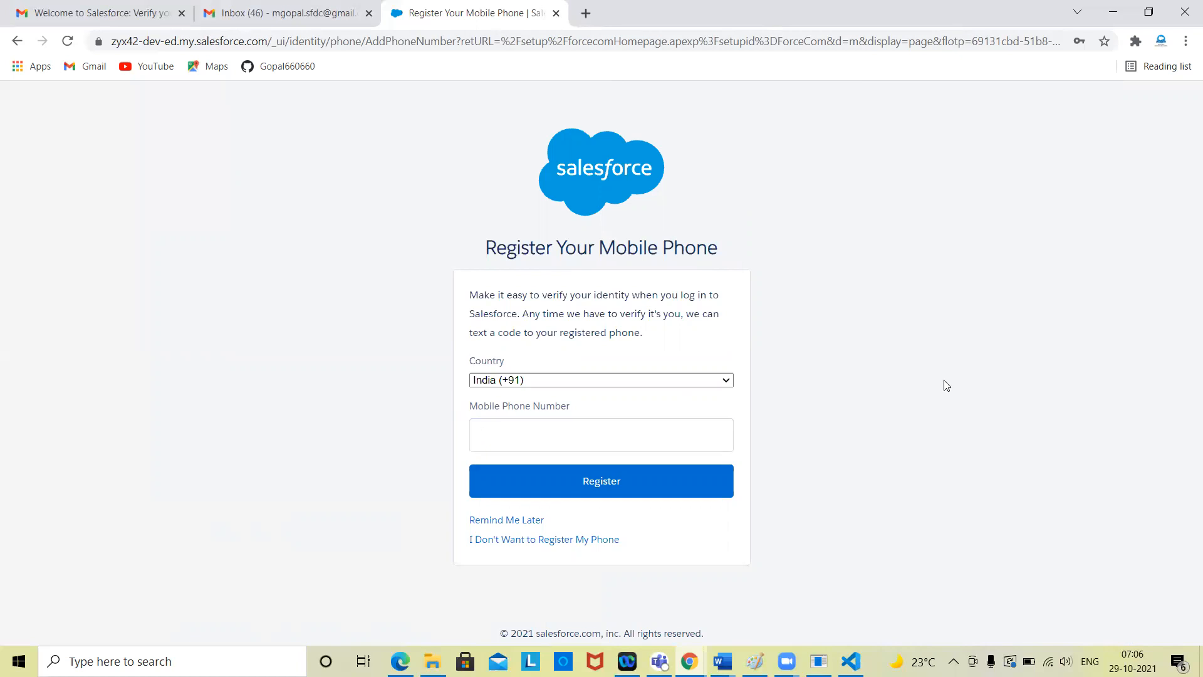
Step: Postpone the mobile phone registration to be reminded another time and look over the Salesforce setup home page
click(526, 524)
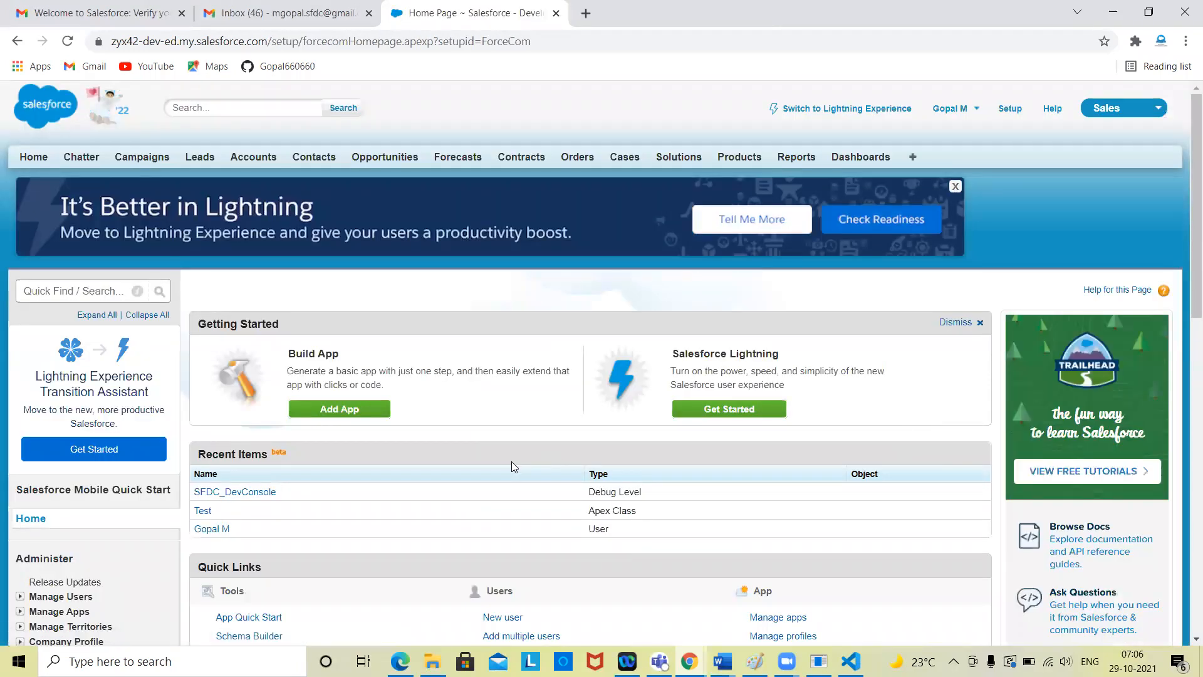
scroll(512, 466, down, 15)
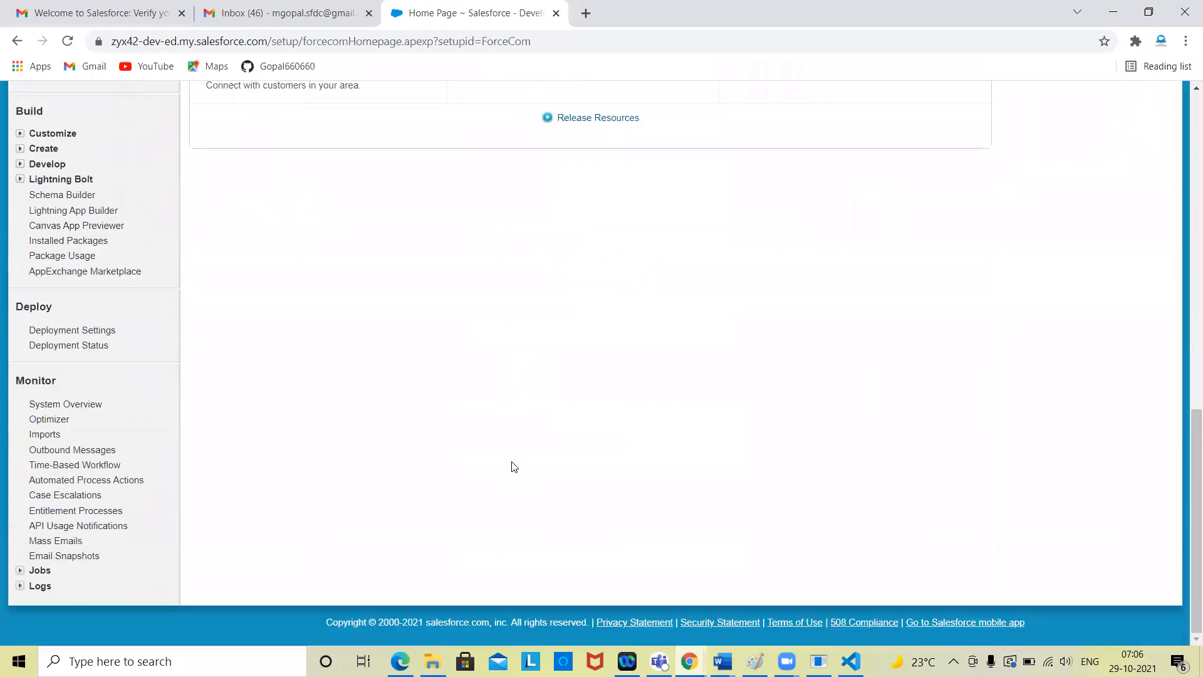
scroll(650, 455, up, 15)
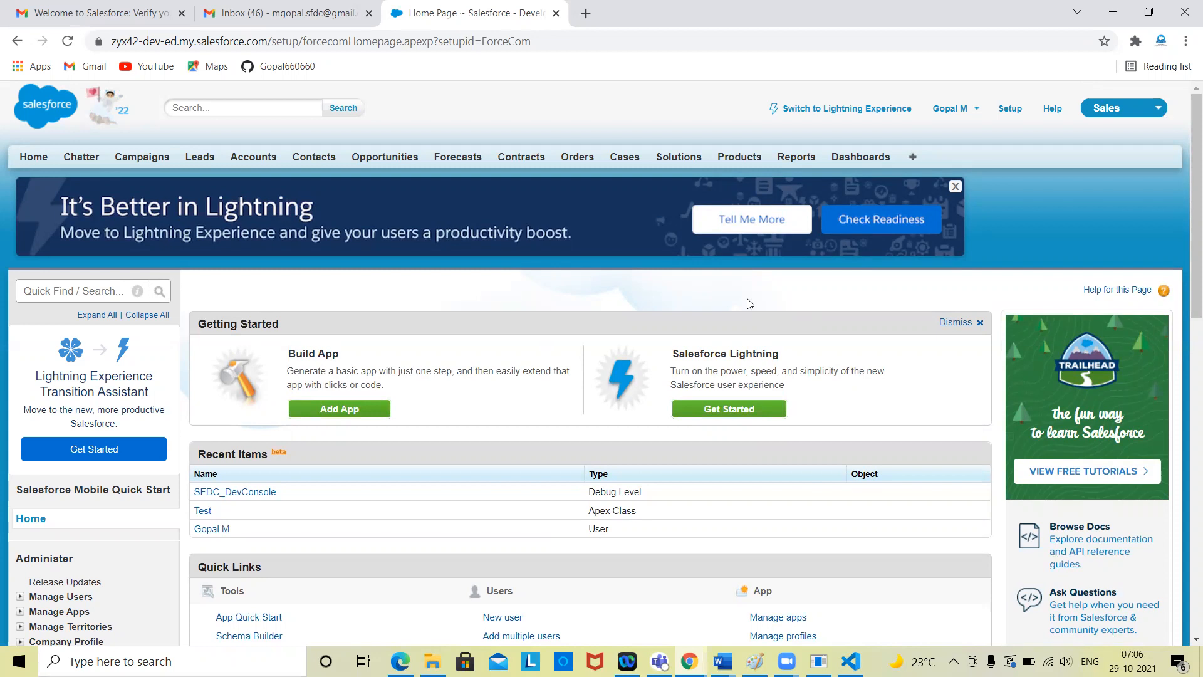
Step: Open the All Tabs page and look through the full list of available tabs
click(1122, 120)
click(912, 158)
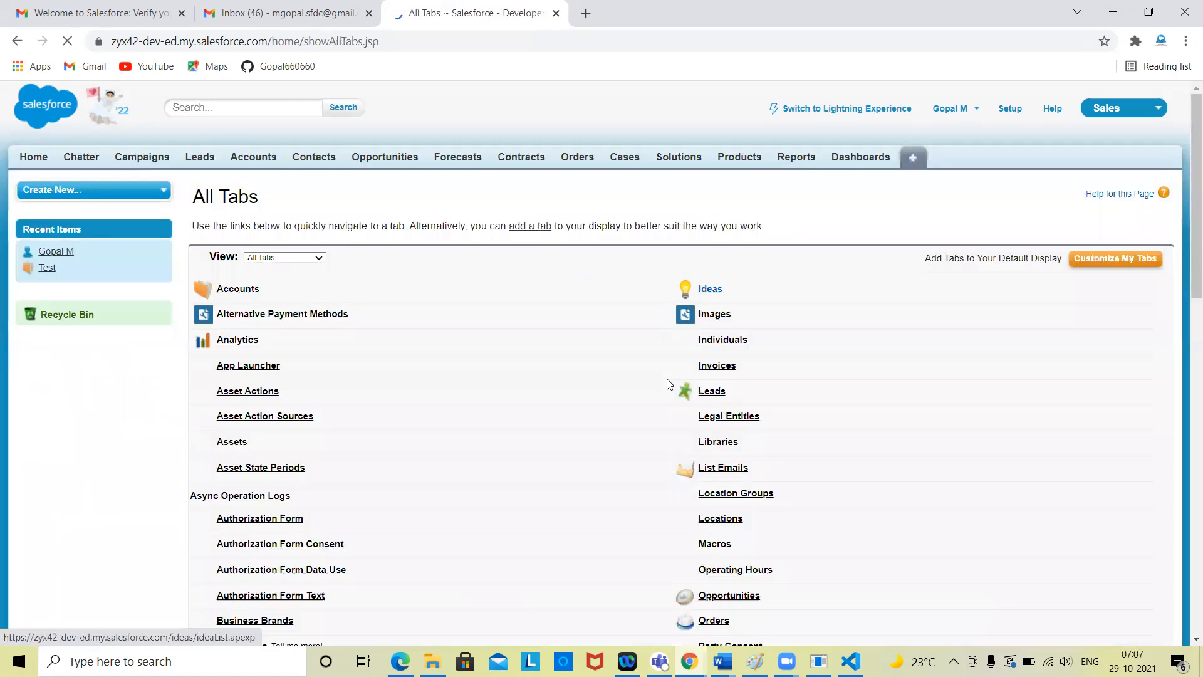
scroll(512, 319, down, 4)
scroll(513, 319, down, 8)
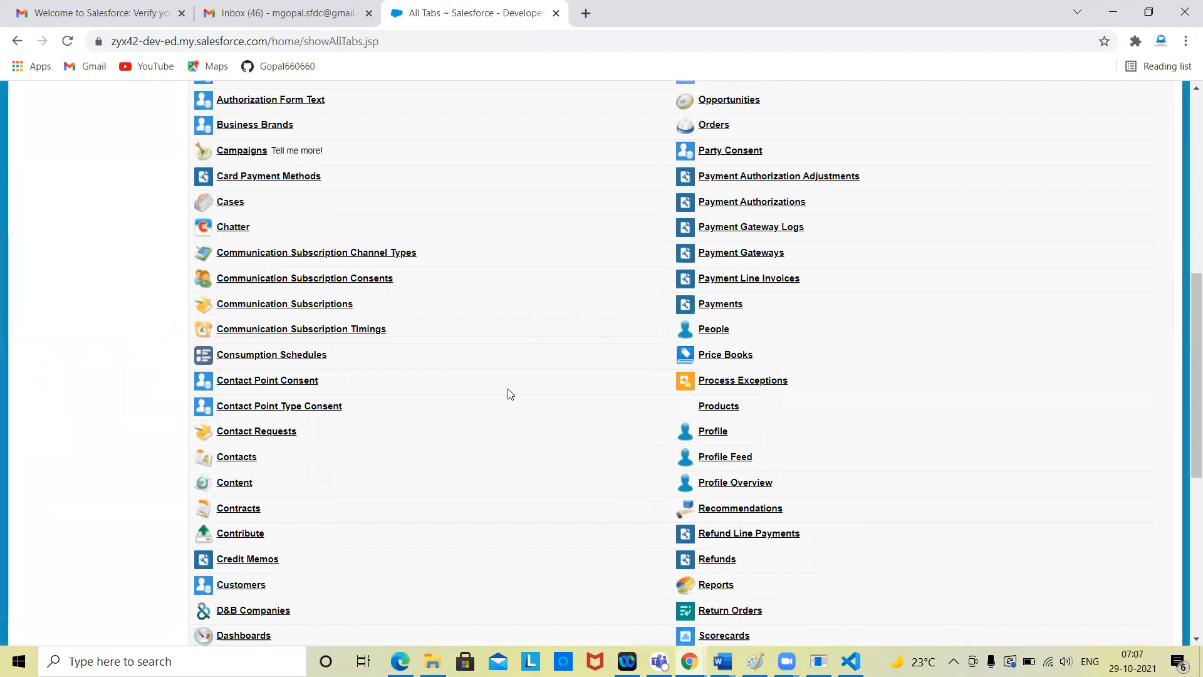
scroll(559, 547, down, 3)
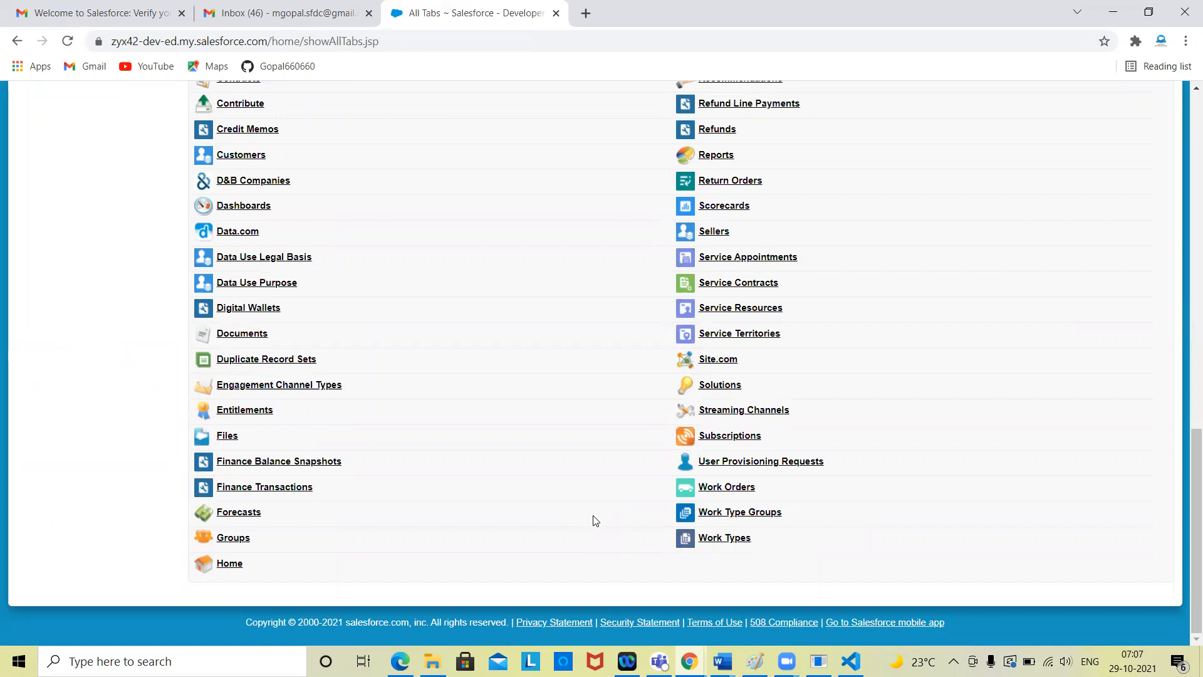
scroll(596, 521, up, 15)
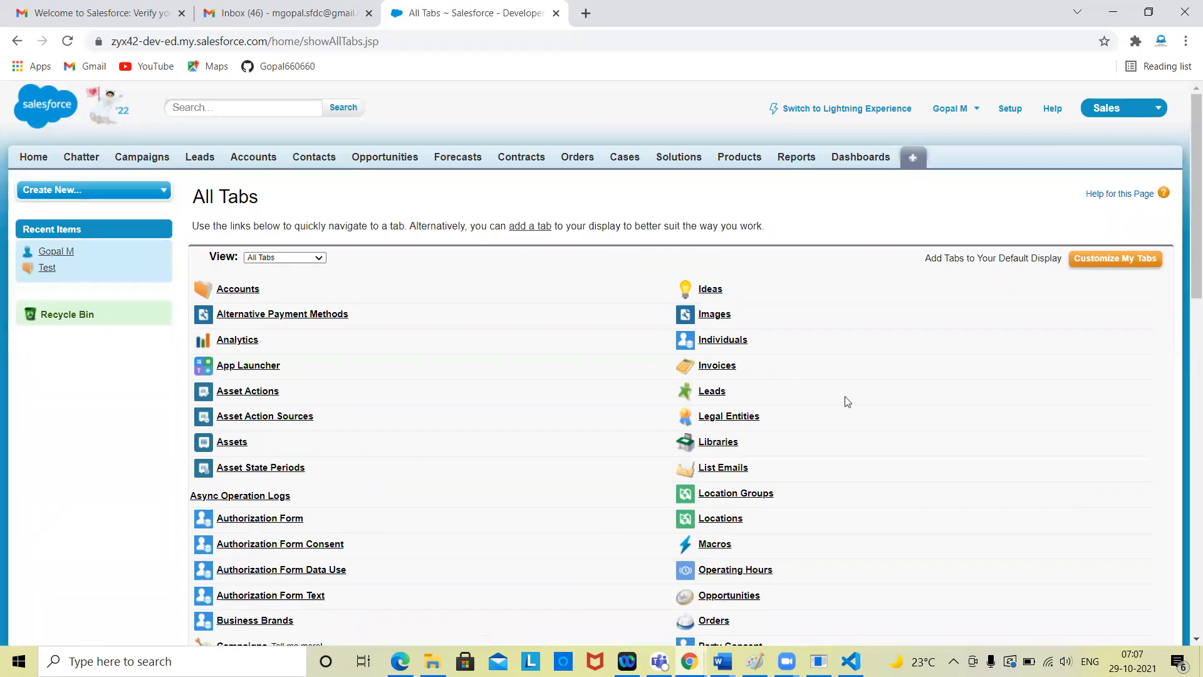
Step: Return to the setup home page and view the list of available apps without switching from Sales
click(1014, 111)
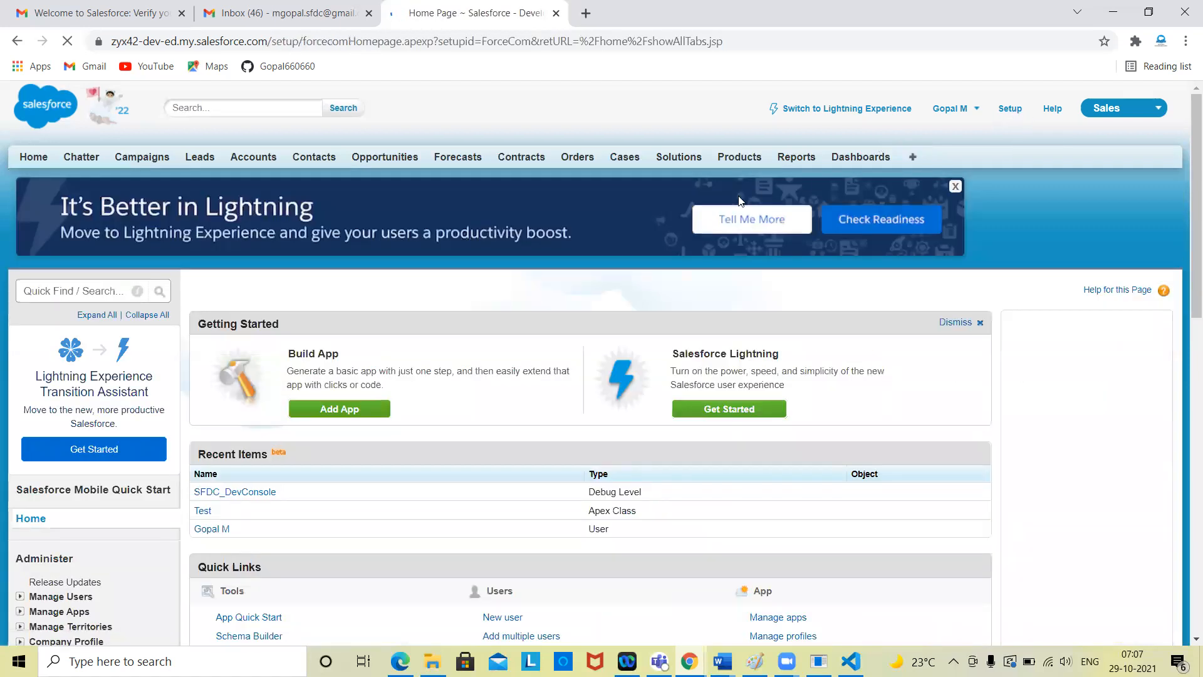
click(1145, 116)
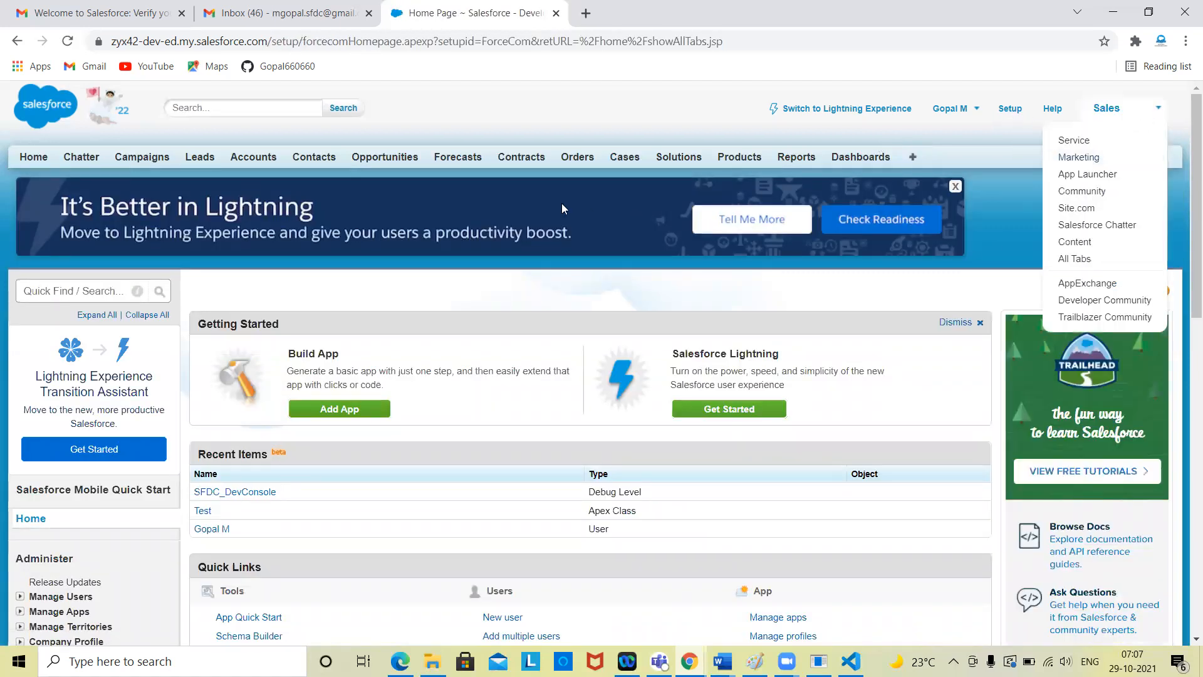
click(517, 214)
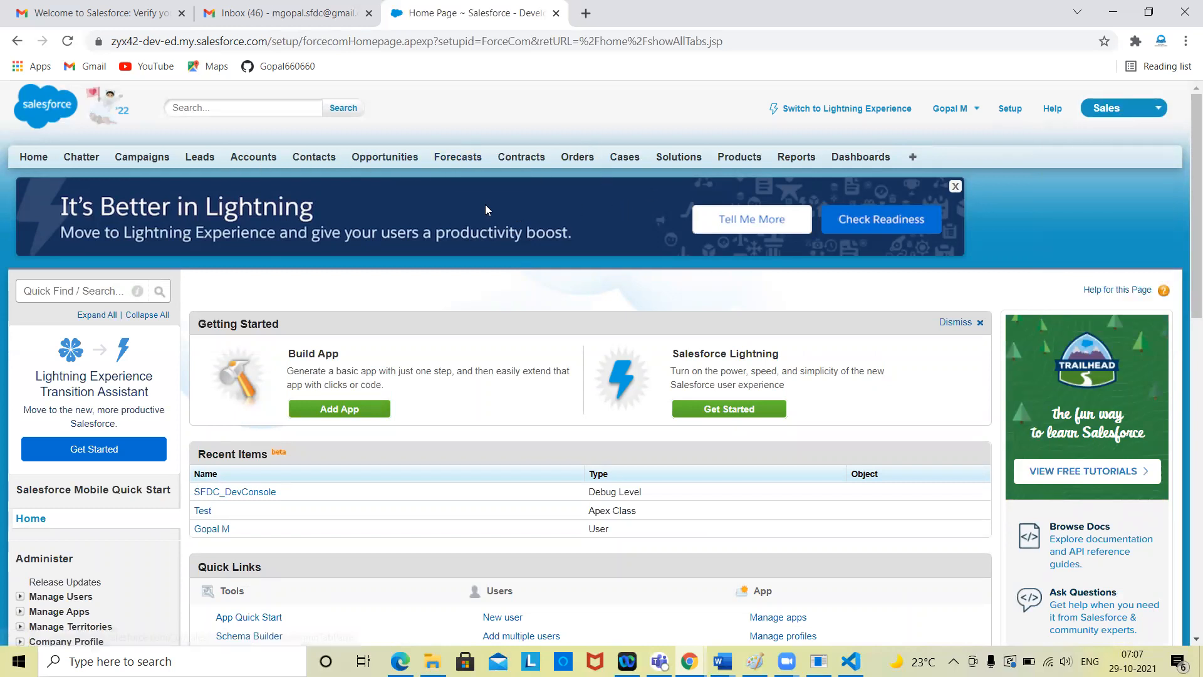
Step: Create an account record in Accounts with the suggested person's name as the account name, save it and review its details
click(267, 164)
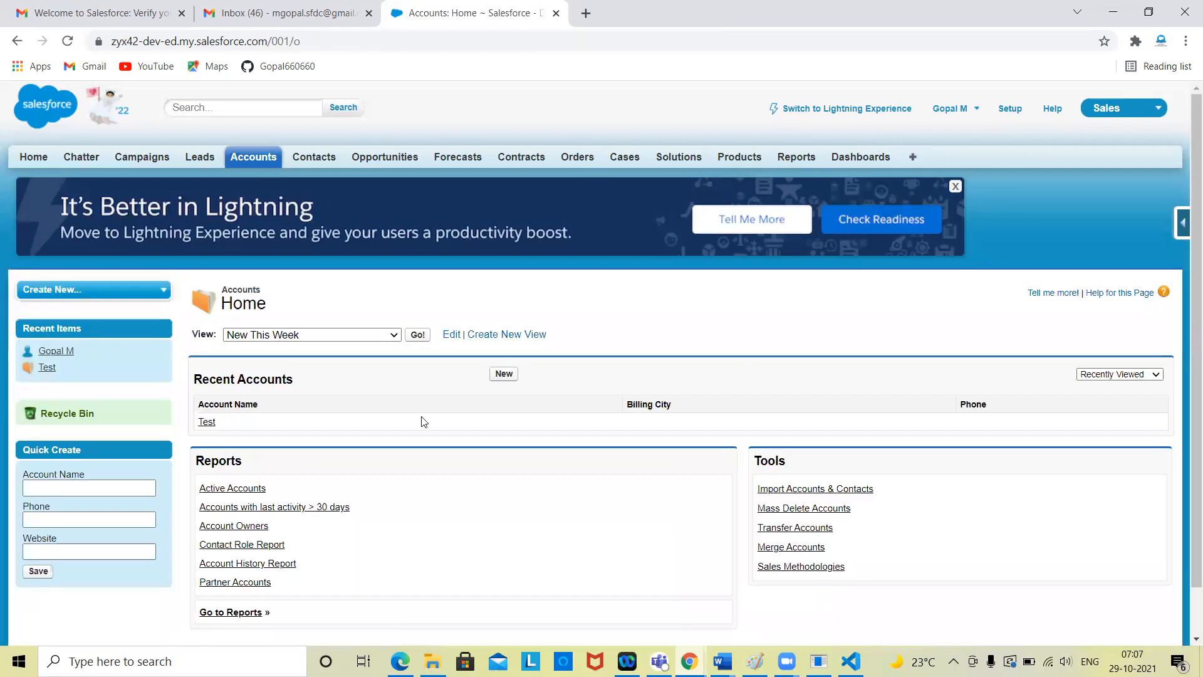
scroll(436, 407, down, 1)
click(499, 323)
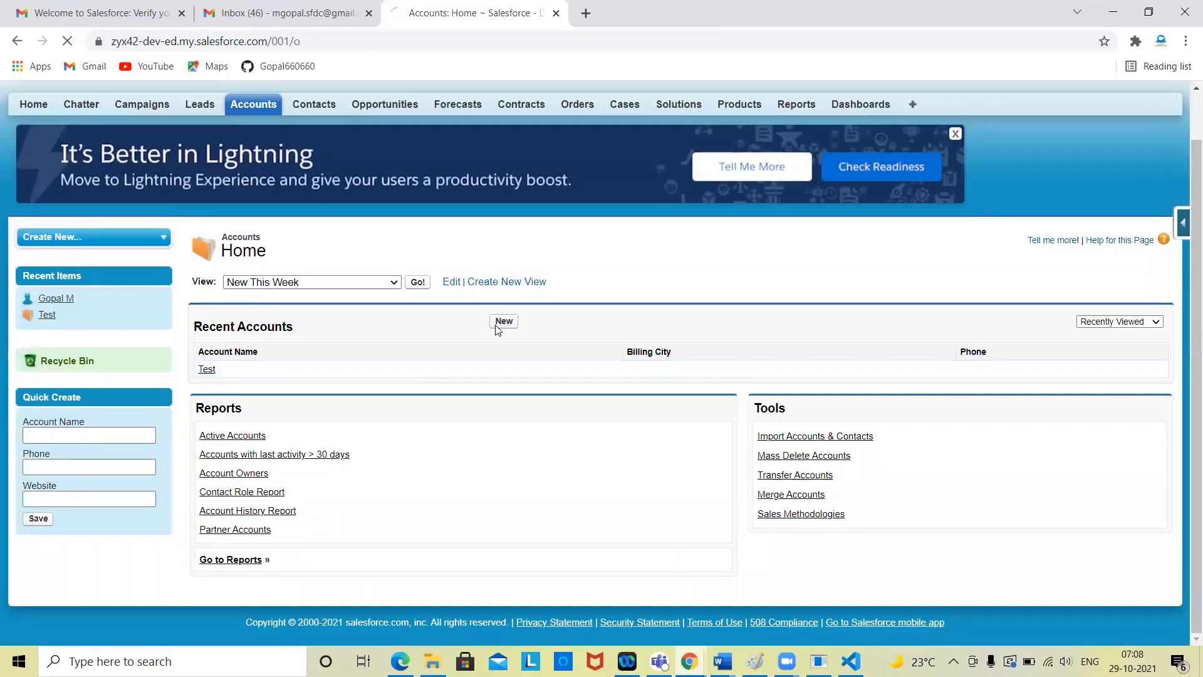
scroll(574, 422, down, 4)
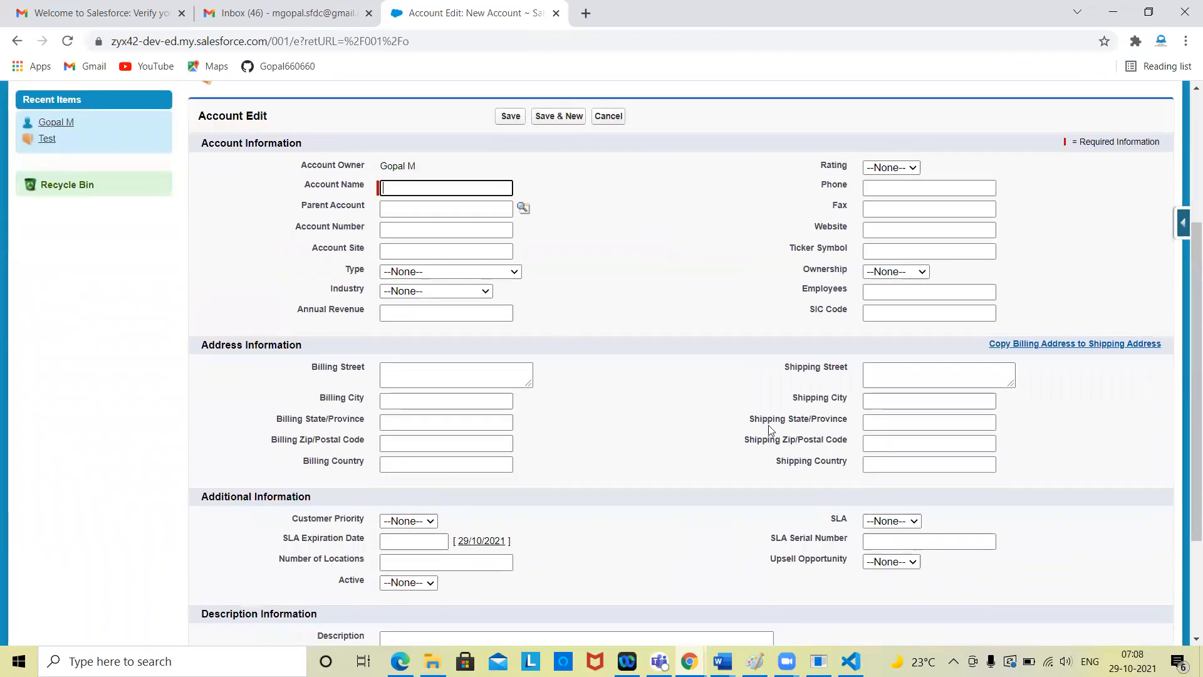
scroll(597, 446, down, 3)
scroll(456, 408, up, 7)
click(447, 417)
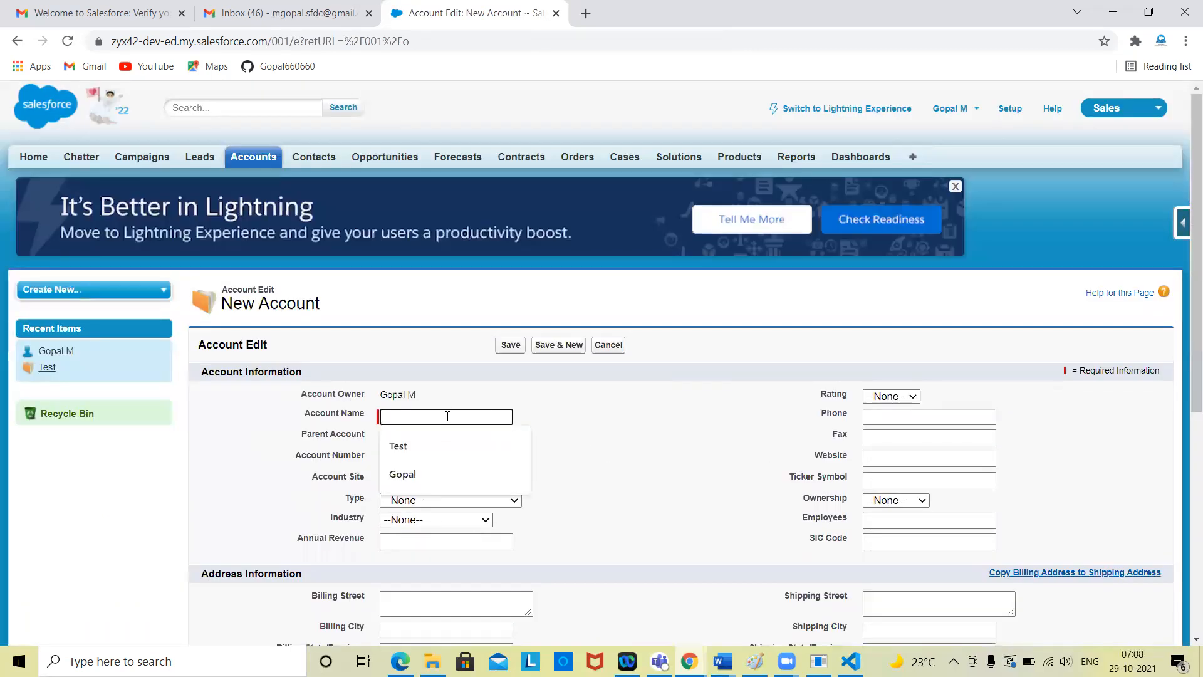
click(408, 474)
click(510, 345)
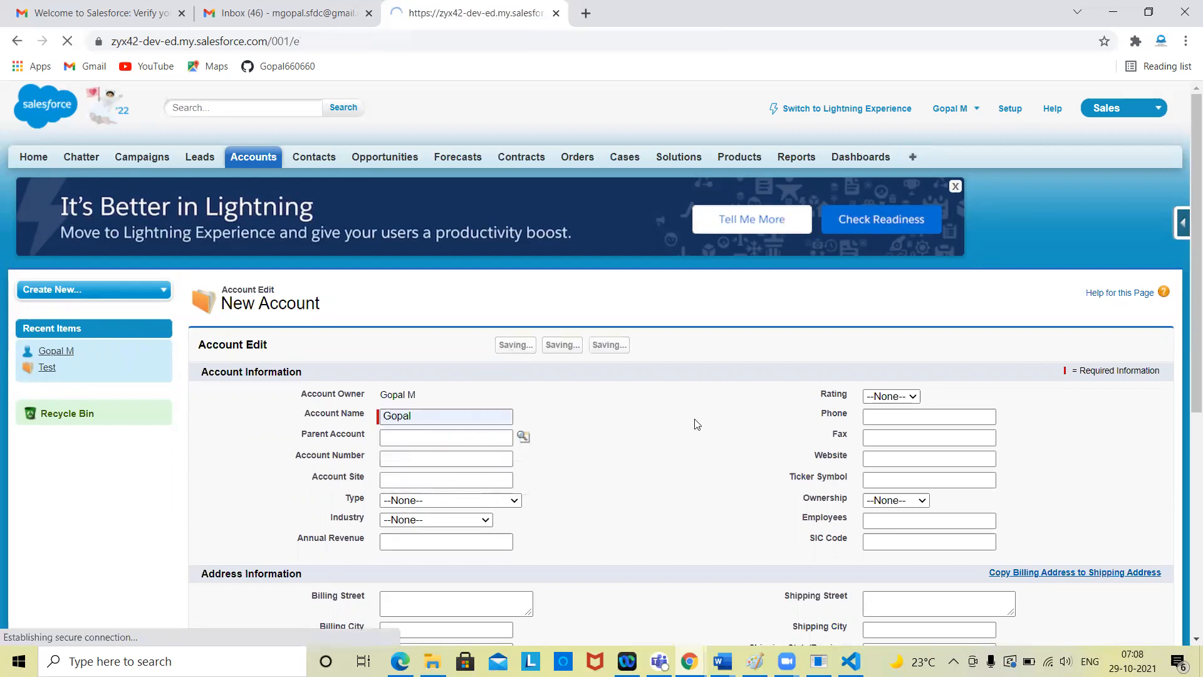
scroll(696, 424, down, 6)
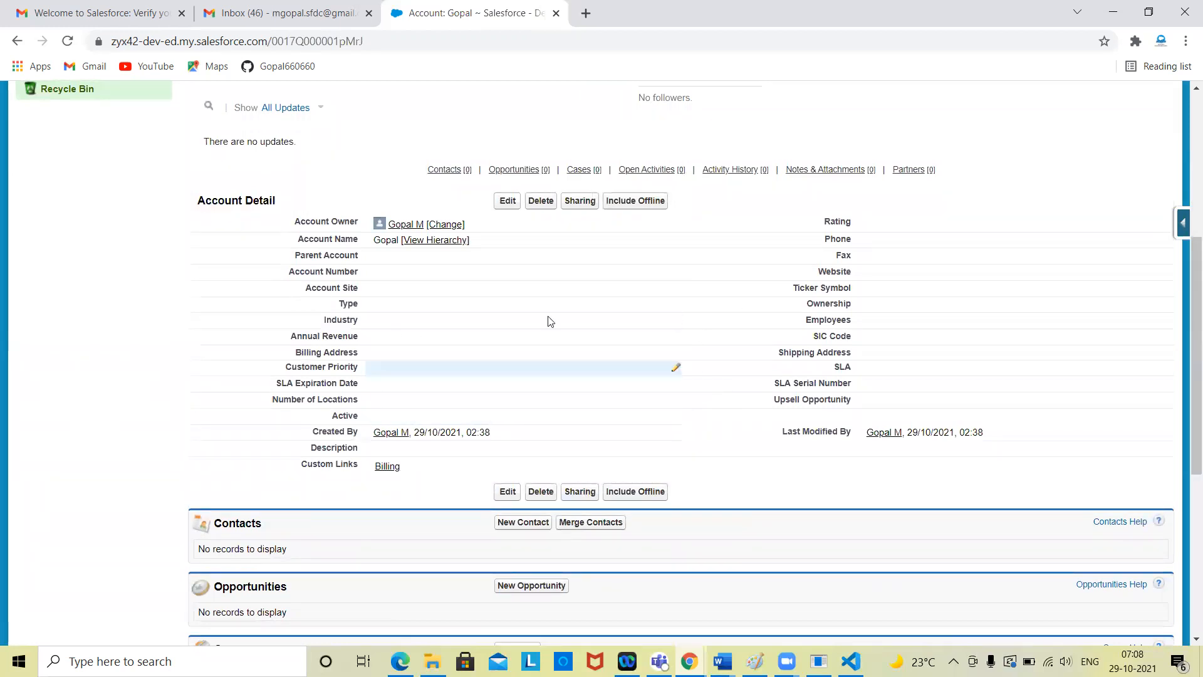
scroll(389, 322, up, 6)
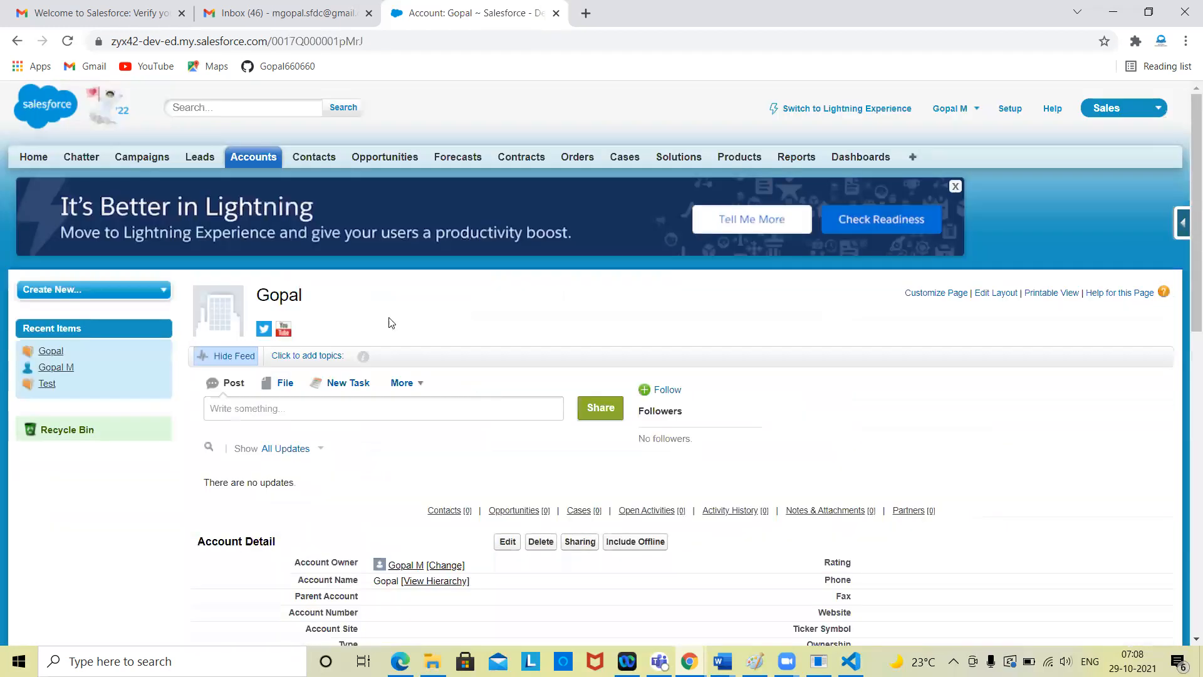
Step: Return to the Accounts home page and show the accounts in the New This Week list view
click(253, 158)
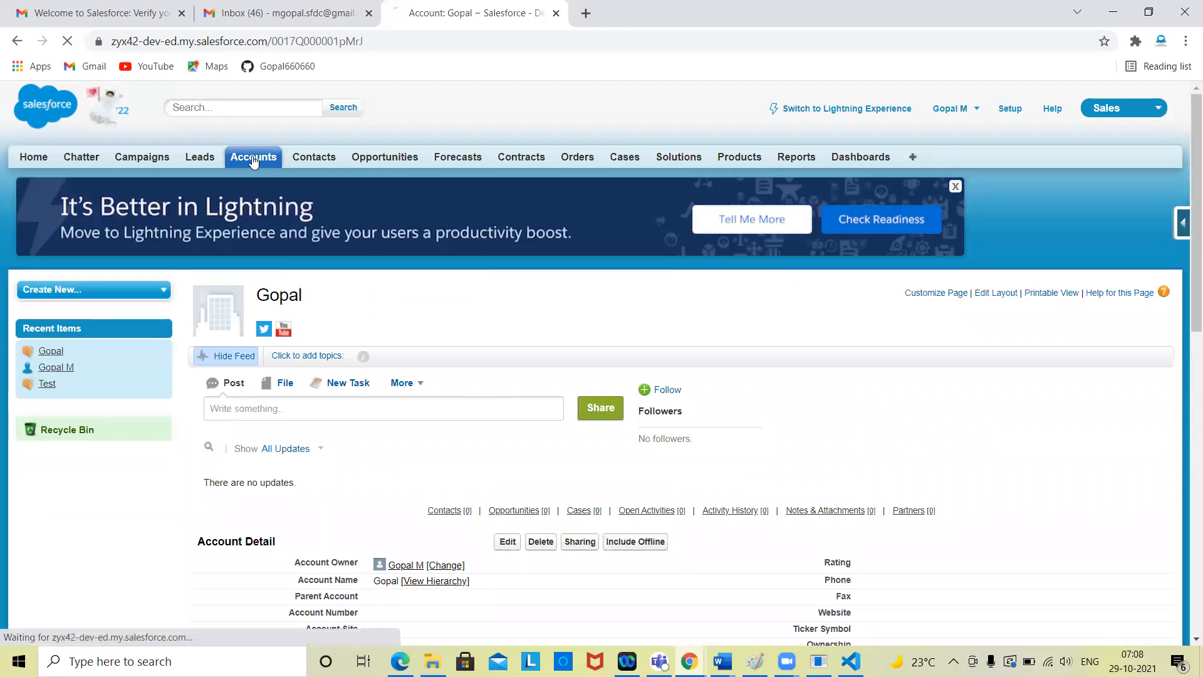
scroll(295, 347, down, 2)
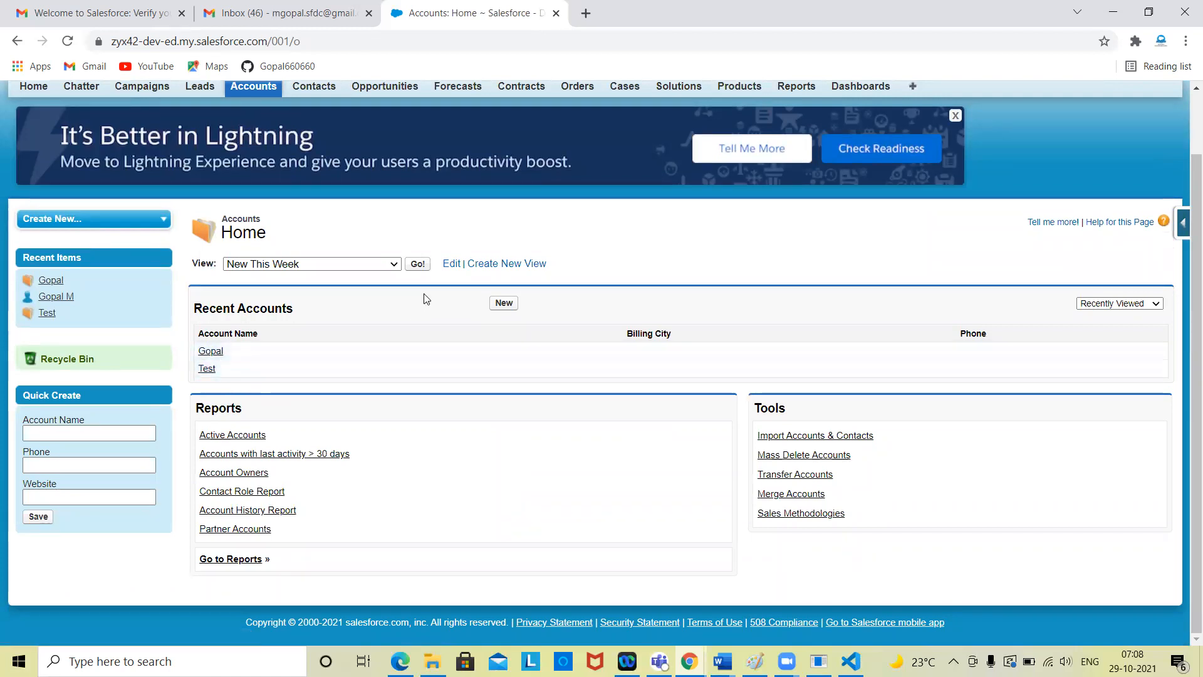
click(421, 265)
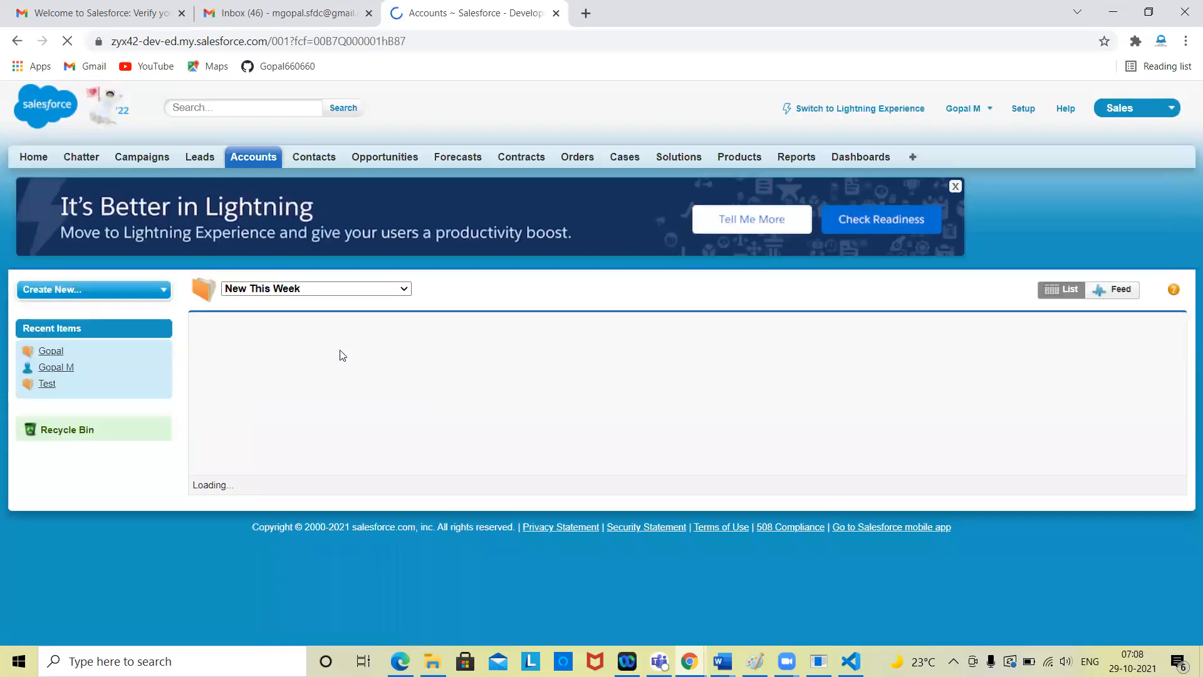
scroll(404, 448, down, 1)
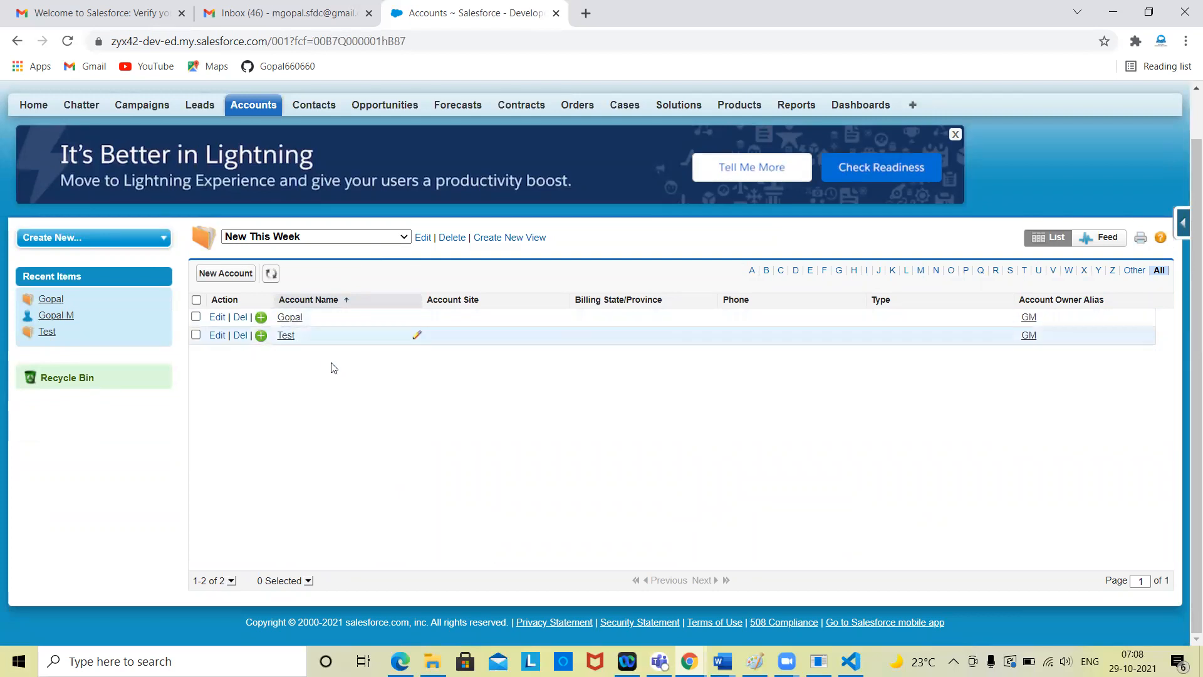
Step: Switch the accounts list view to All Accounts and look through the records
click(358, 235)
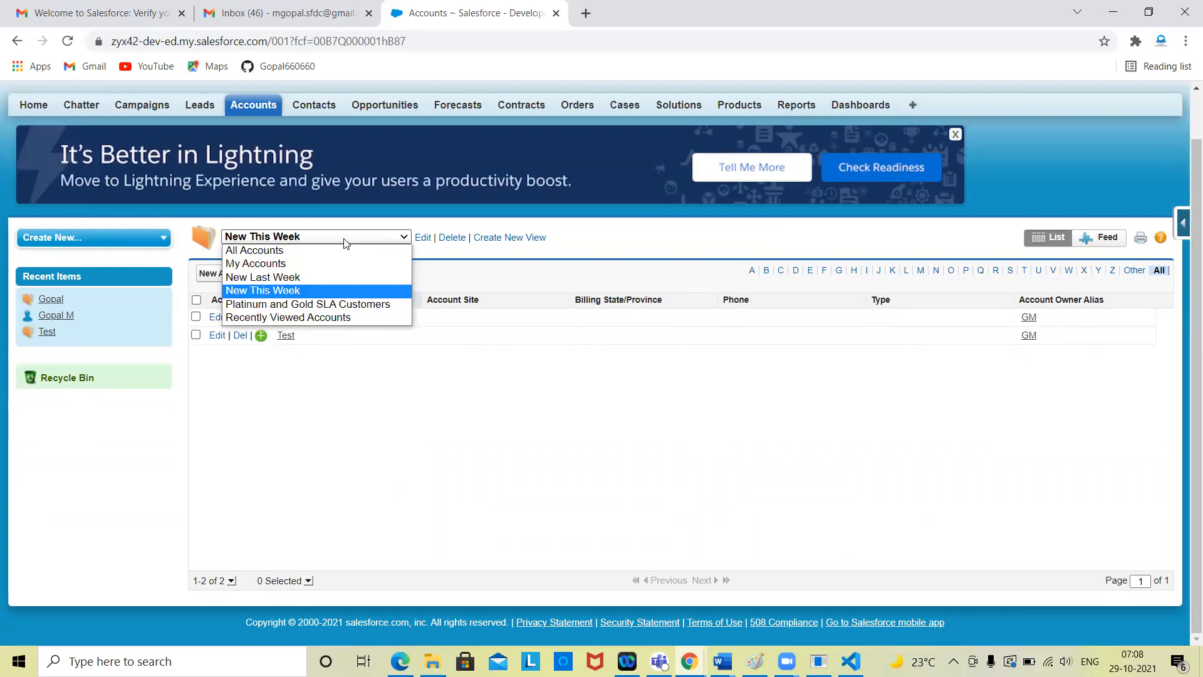
click(308, 252)
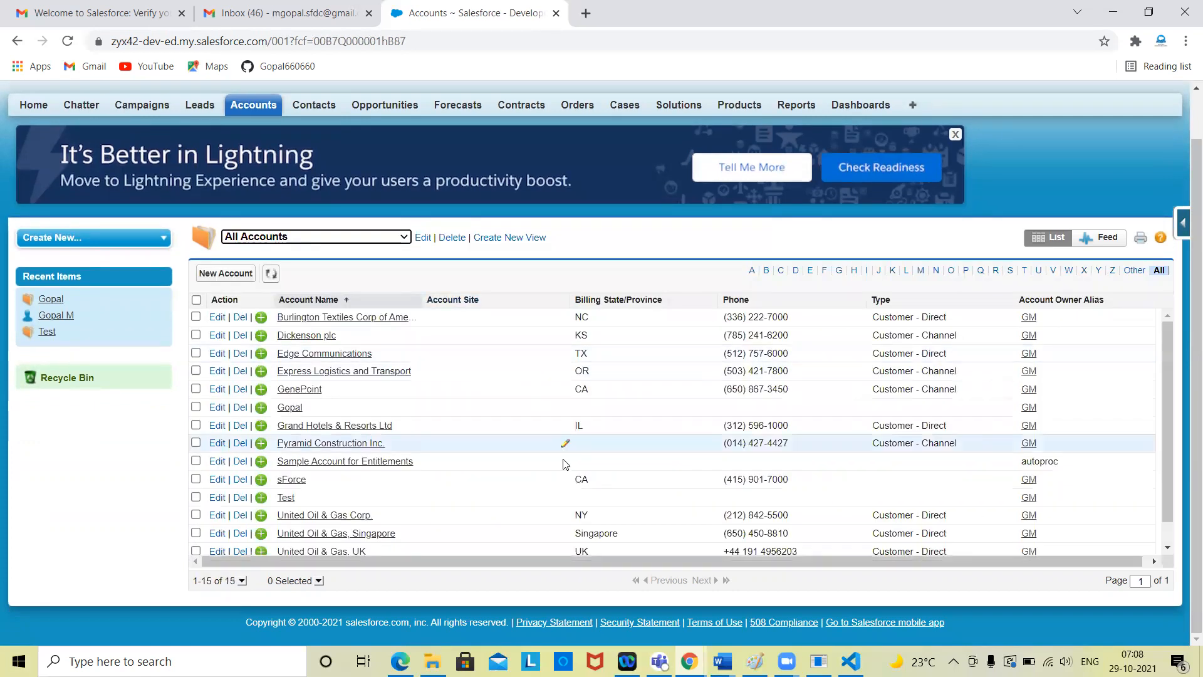
scroll(562, 464, down, 1)
scroll(562, 463, up, 1)
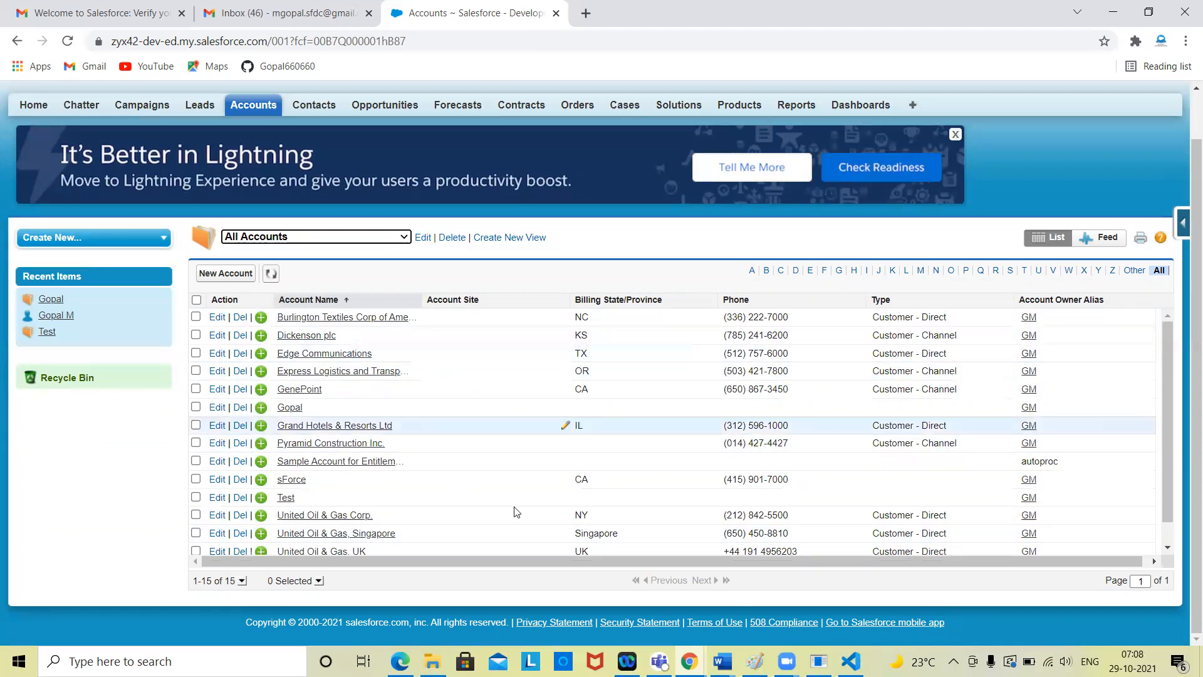
Step: Start another new account record from the Accounts home page and name it "Test account"
click(259, 111)
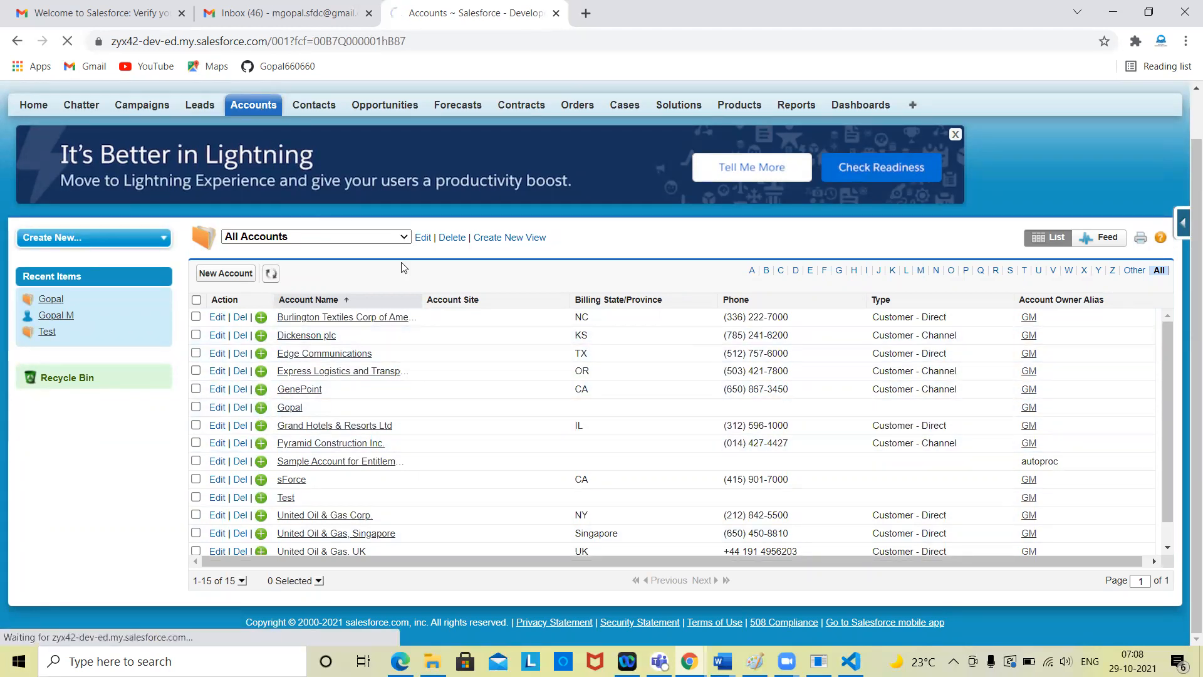
click(504, 374)
scroll(439, 339, down, 2)
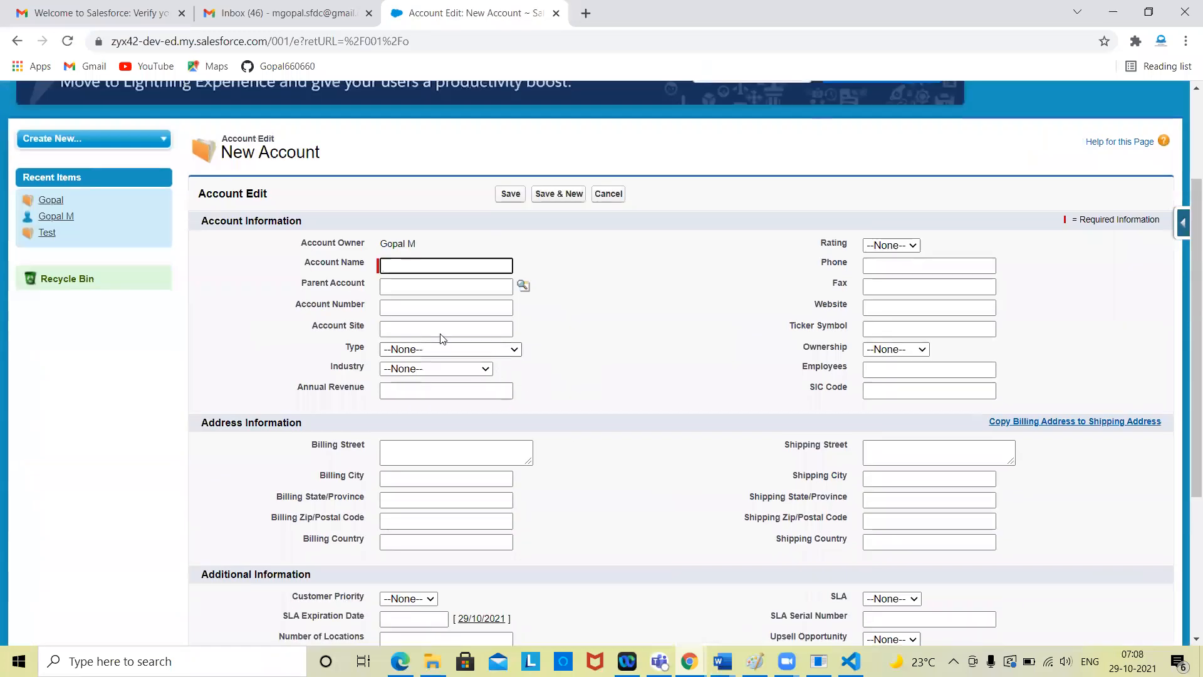
click(414, 268)
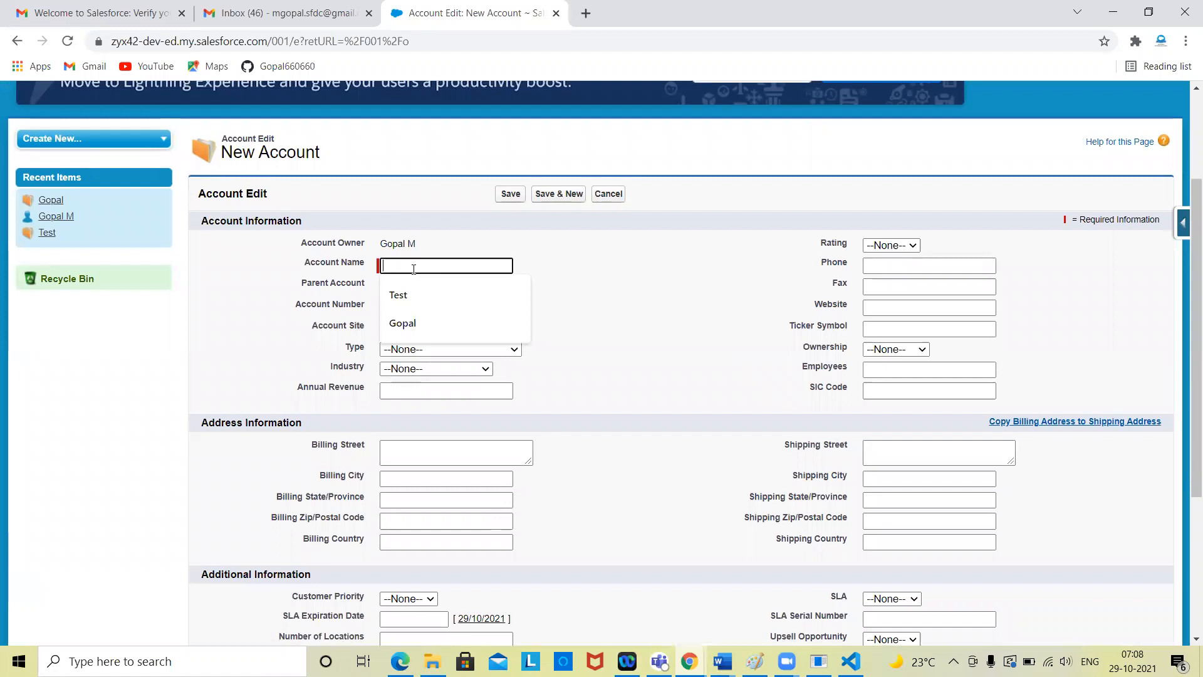
text(Test account)
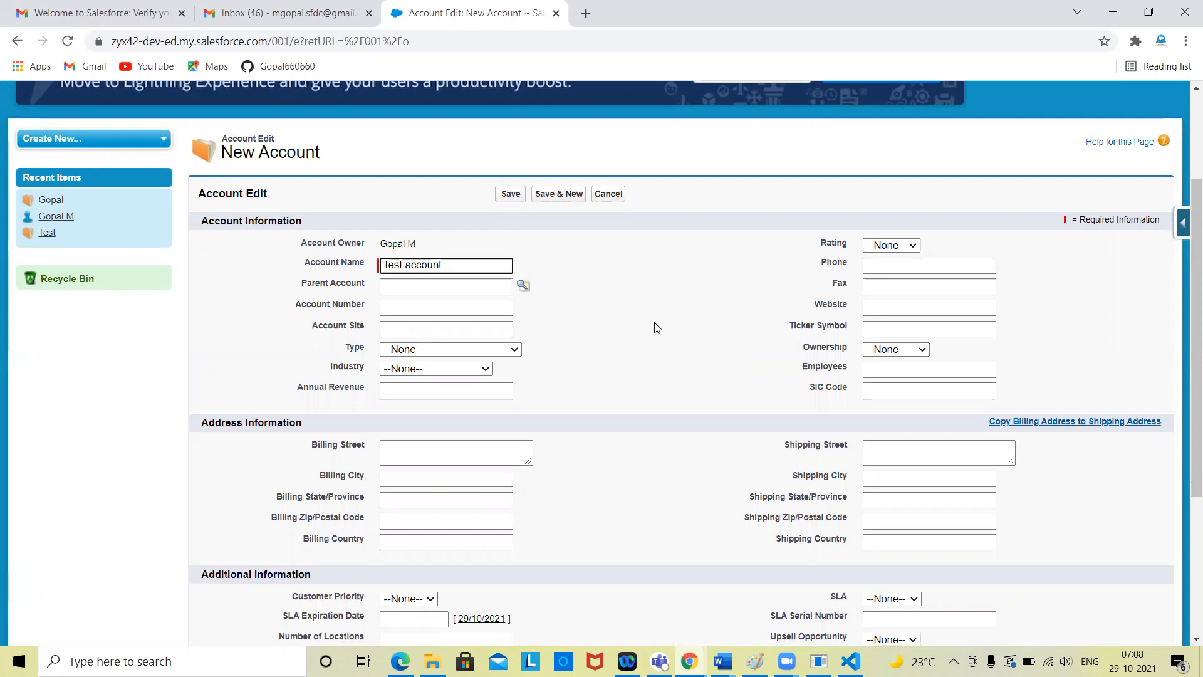
Step: Fill in the billing address with the suggested saved address, enter the account's phone number and save the record
scroll(656, 327, down, 4)
click(403, 225)
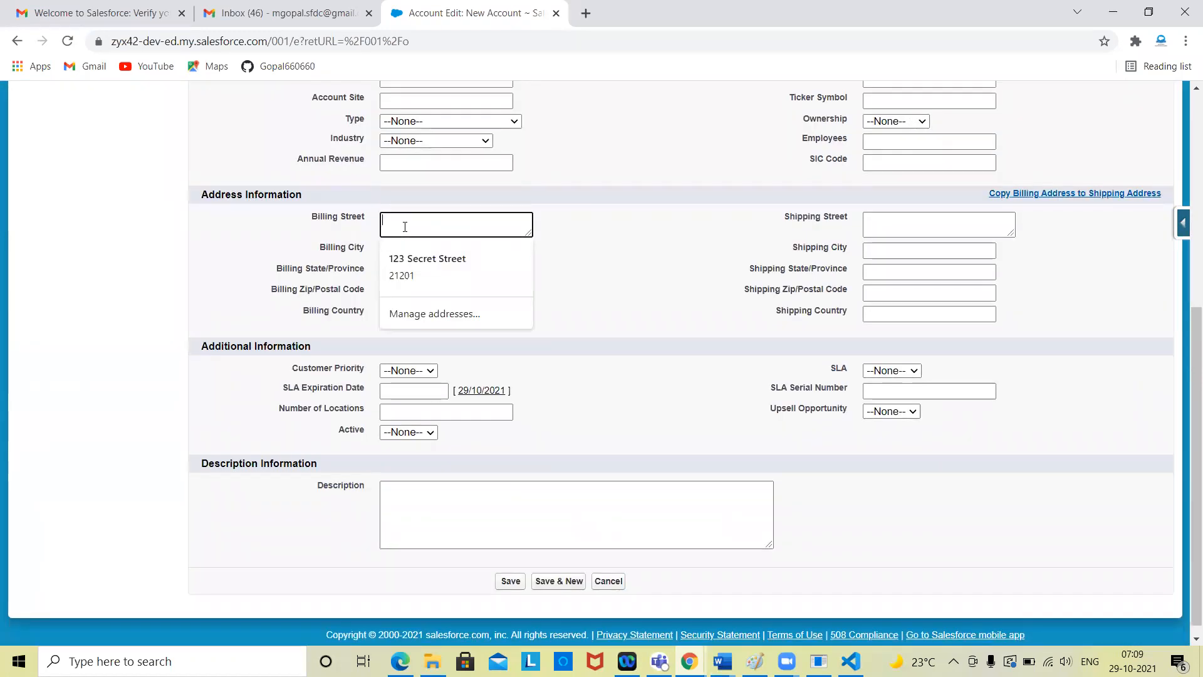
click(412, 261)
scroll(814, 188, up, 1)
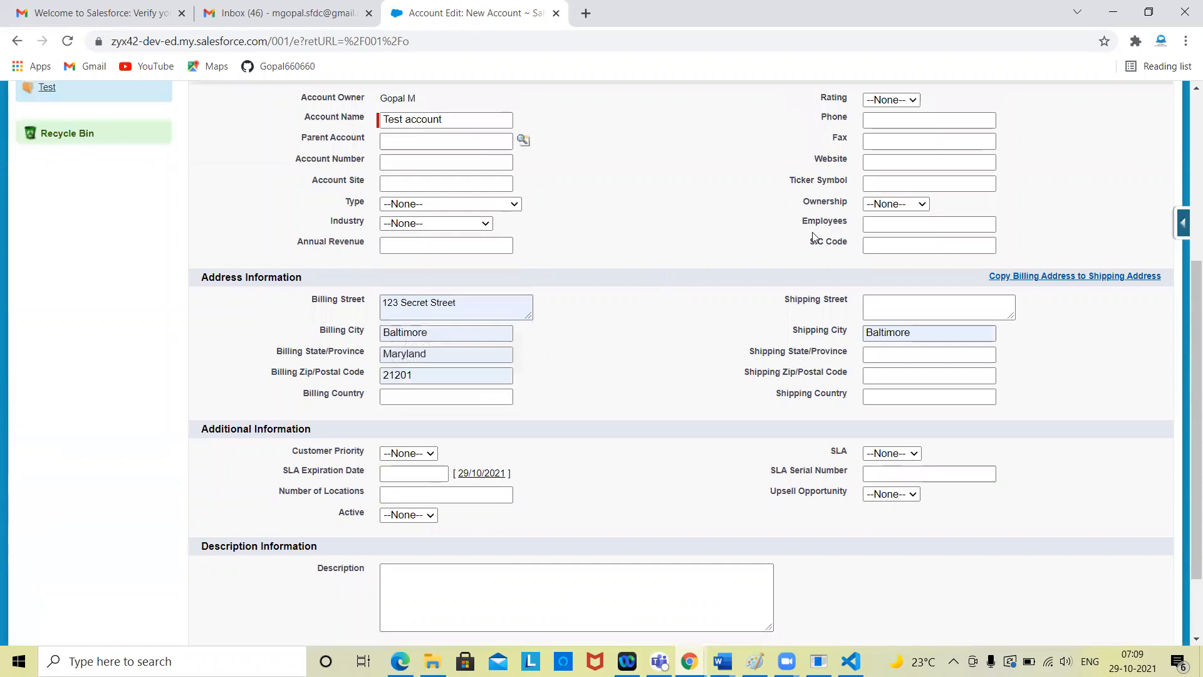
click(884, 121)
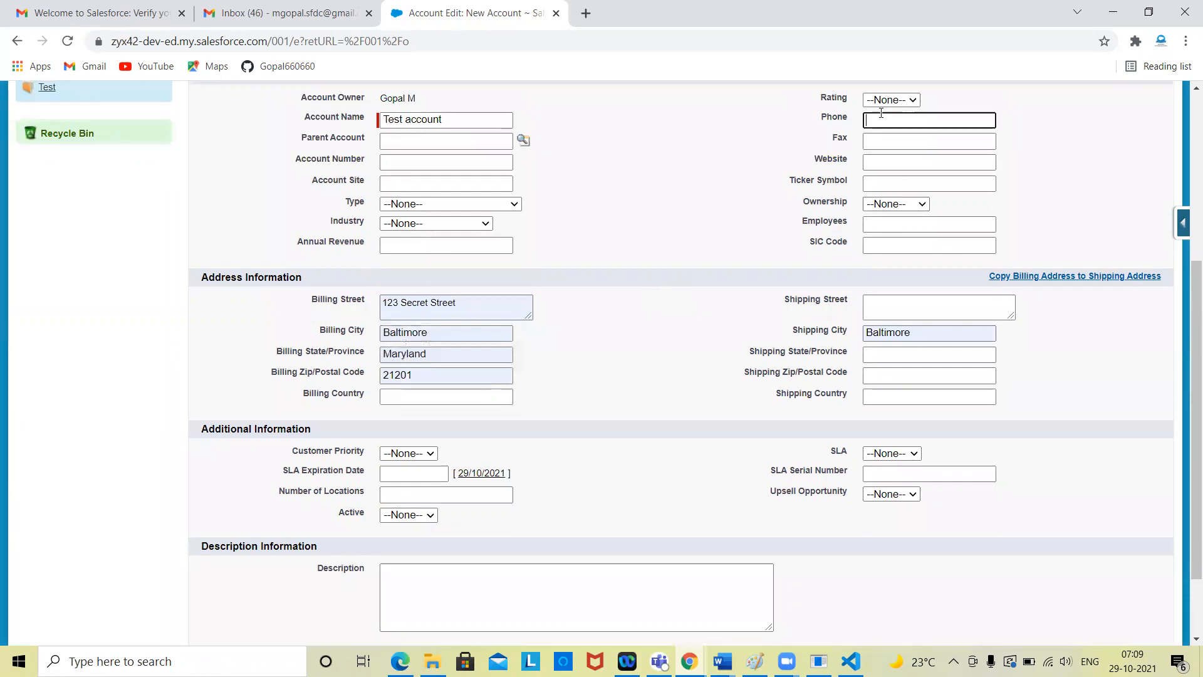
text(54511321)
scroll(674, 352, down, 2)
key(Return)
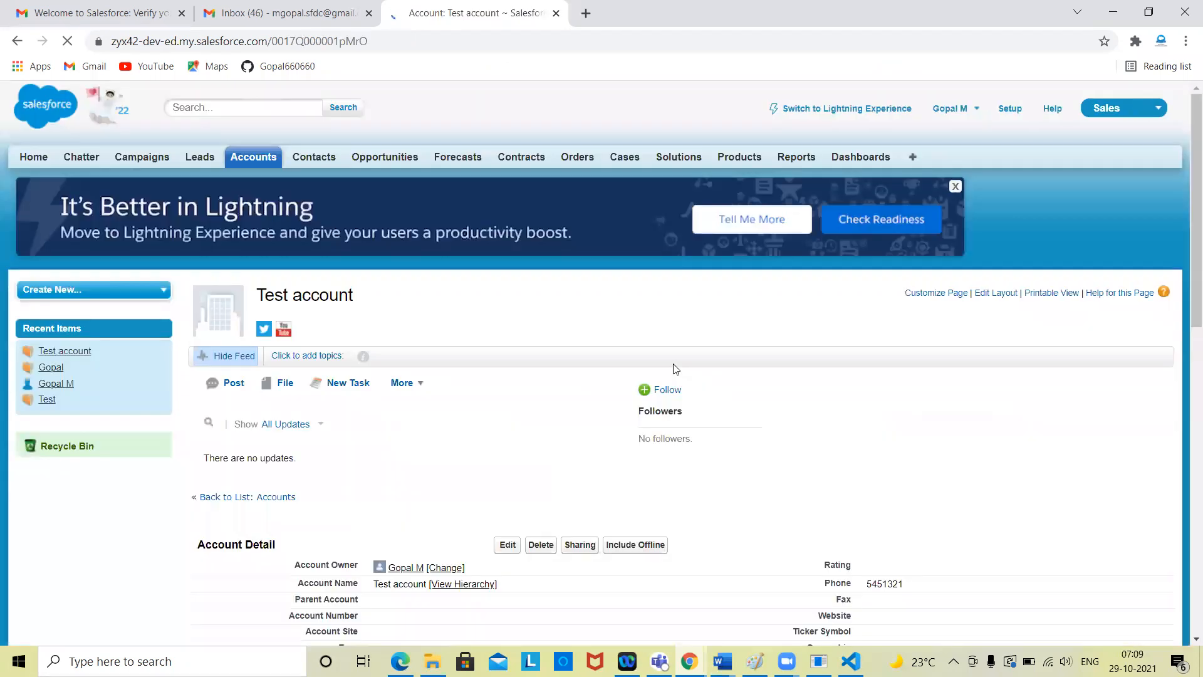
scroll(513, 442, down, 5)
scroll(513, 442, up, 3)
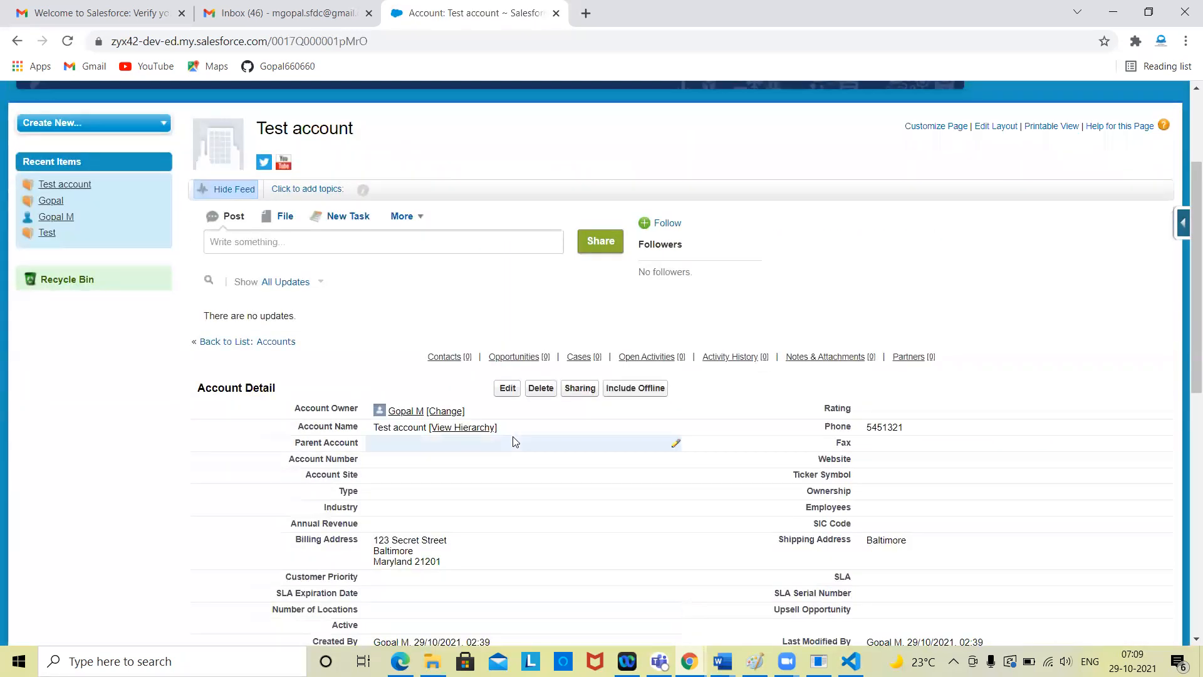
Step: Open the Test account record for editing and review its fields
click(506, 389)
scroll(666, 458, down, 4)
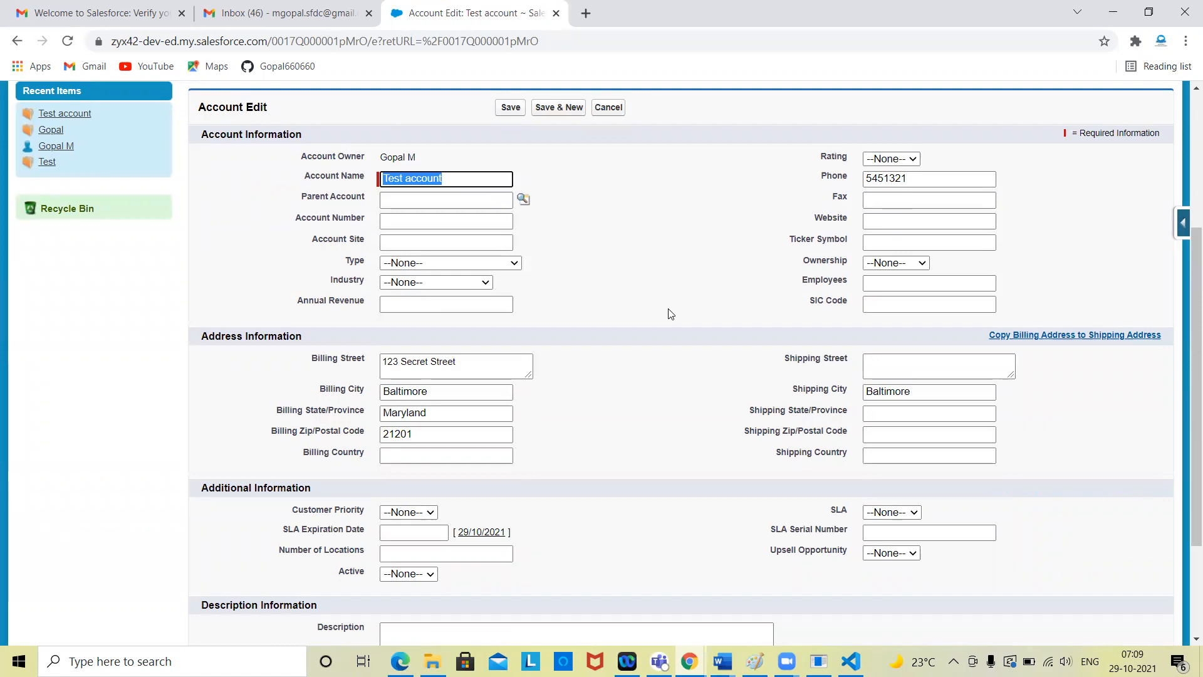
click(640, 387)
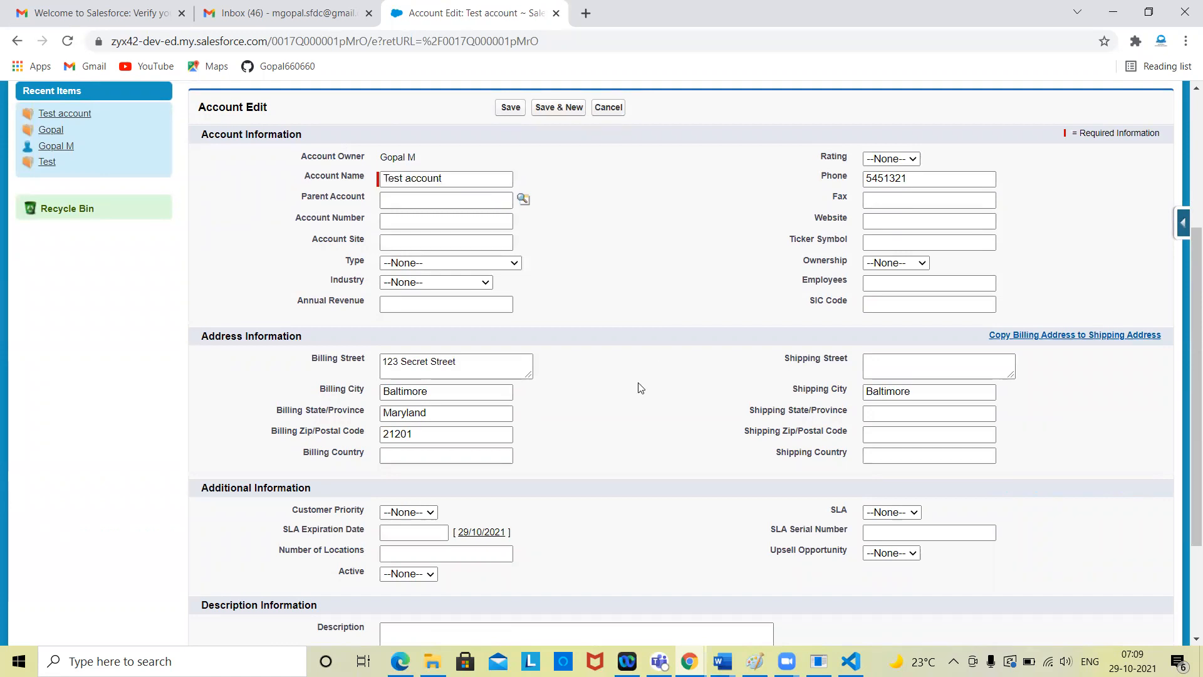
Step: Review the address, additional and description sections of the Test account's edit form and cancel the edit
scroll(641, 387, down, 2)
scroll(639, 384, up, 1)
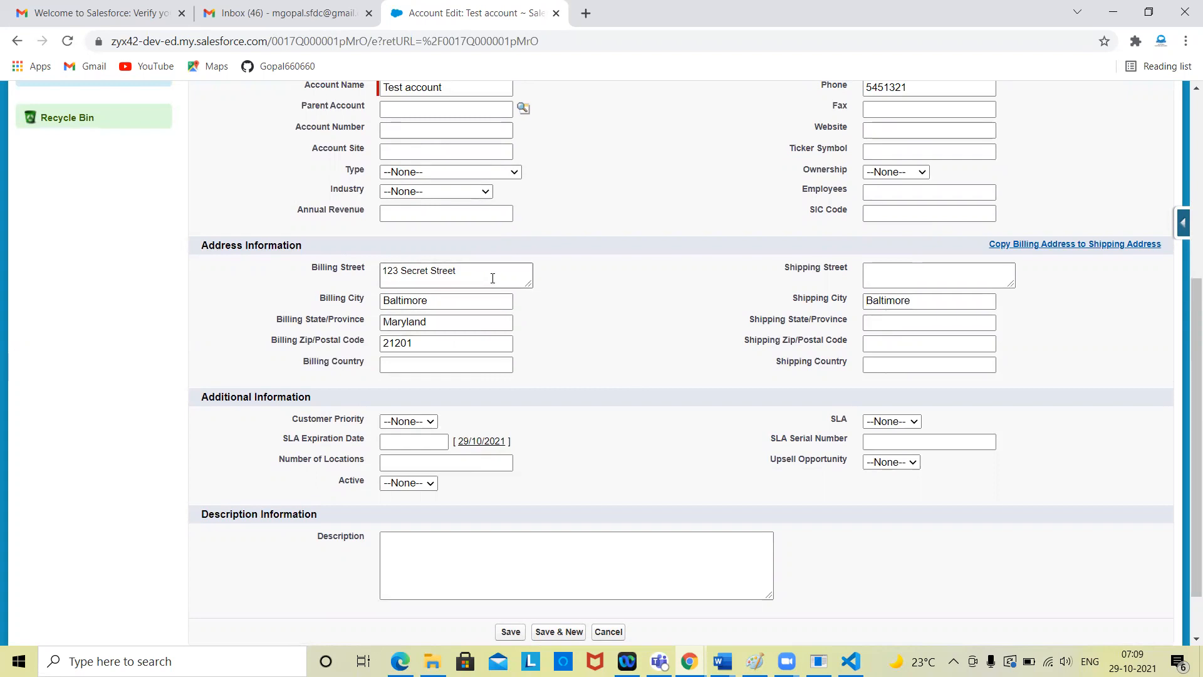
scroll(683, 430, down, 1)
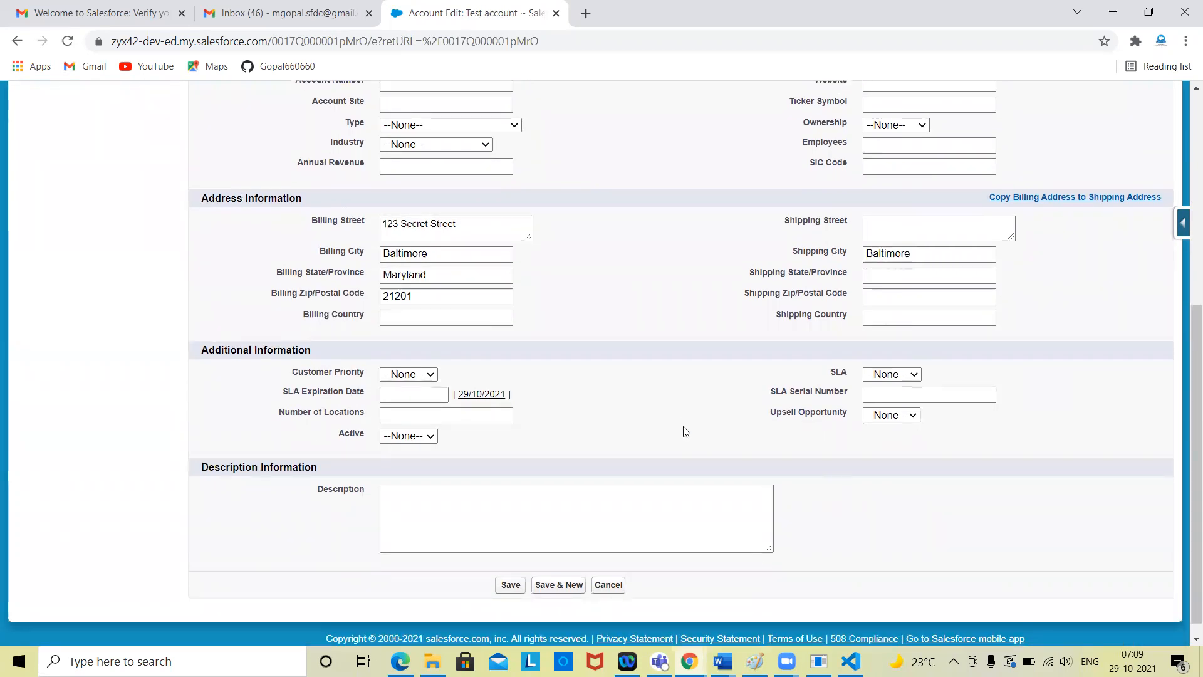
scroll(685, 431, up, 2)
scroll(685, 431, up, 1)
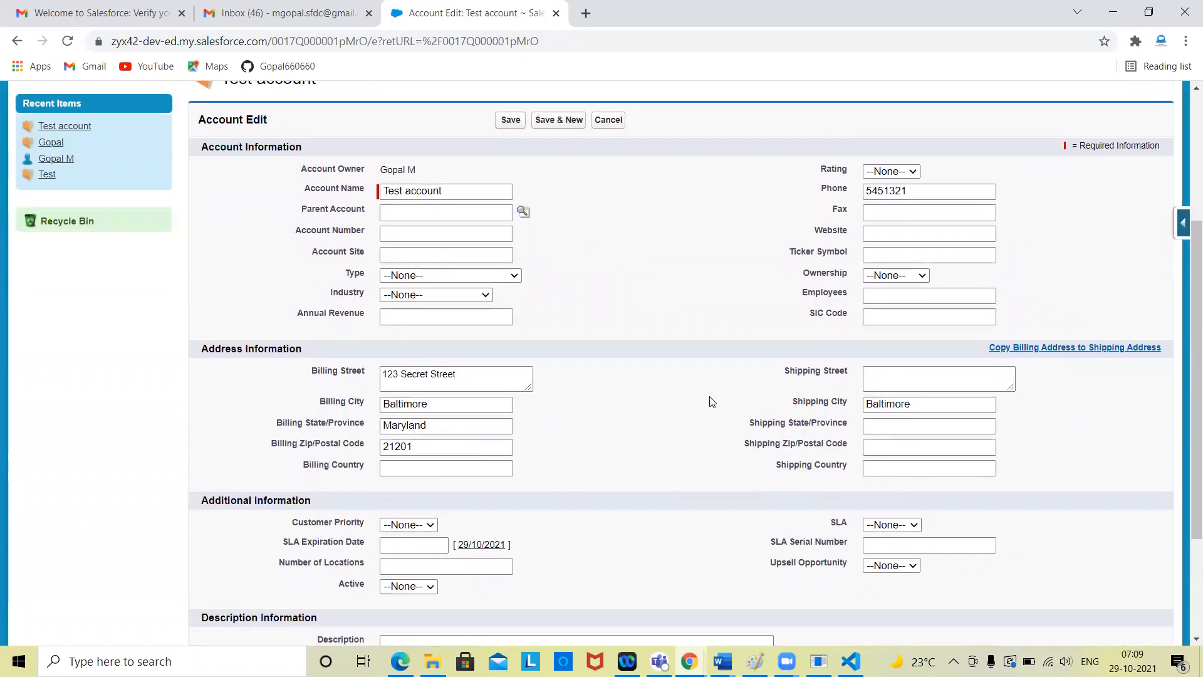
scroll(712, 401, down, 1)
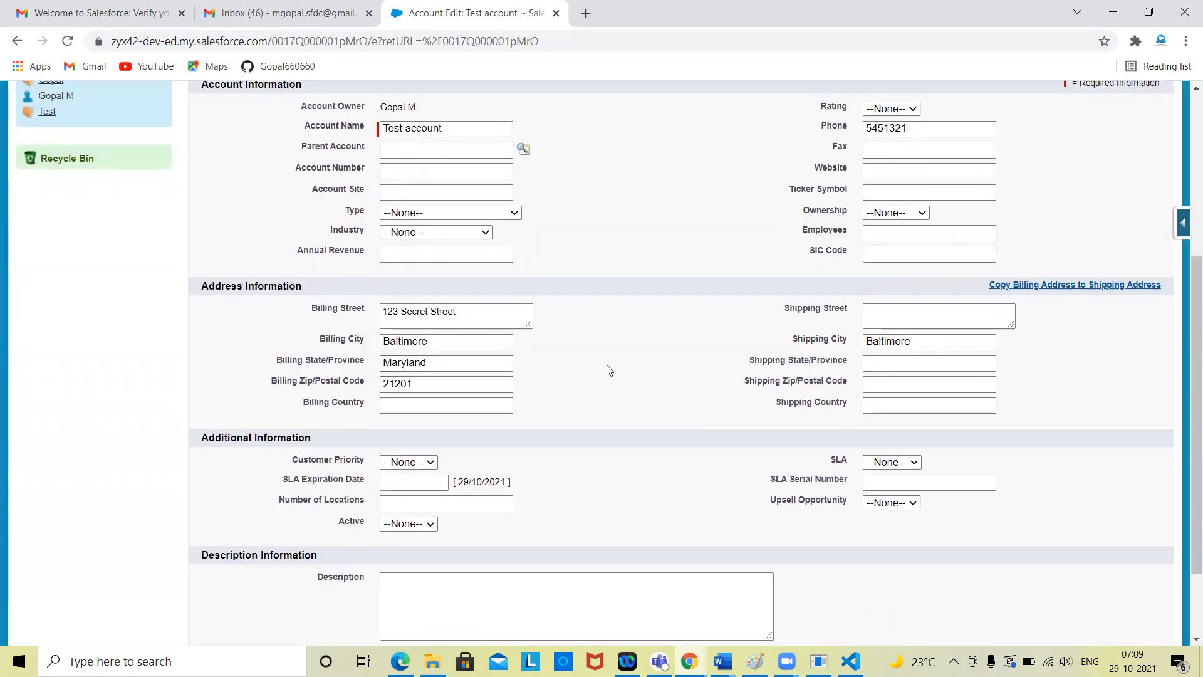
scroll(607, 369, up, 2)
click(608, 175)
scroll(681, 289, down, 2)
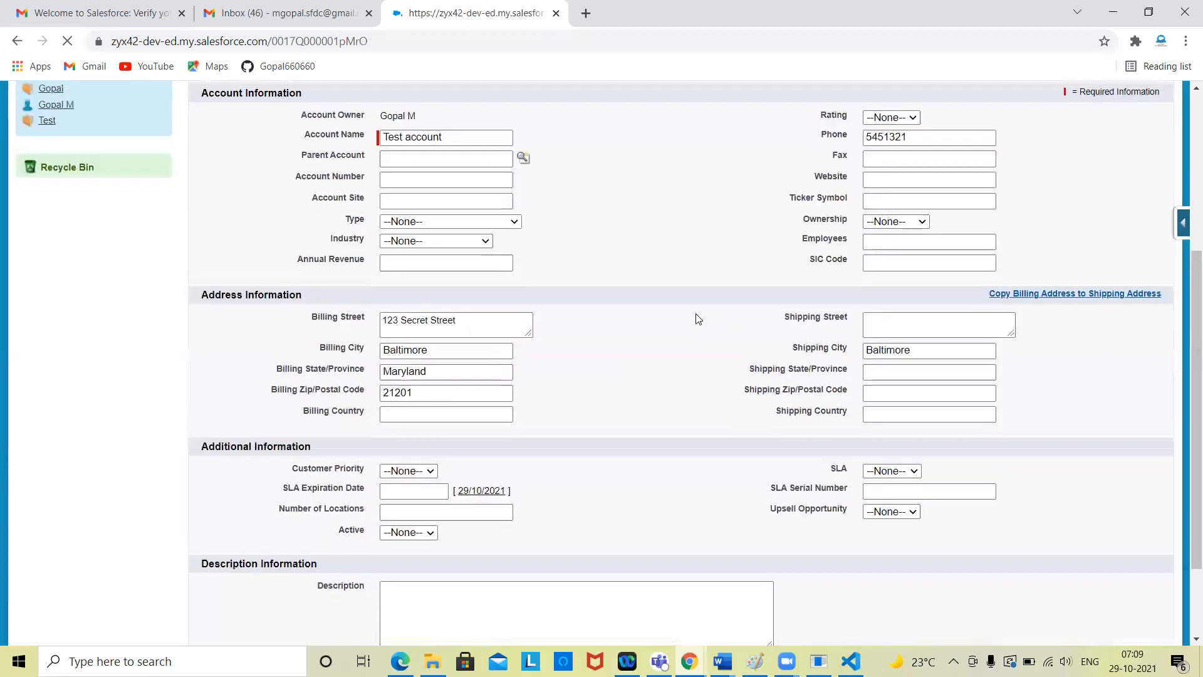
scroll(697, 317, down, 4)
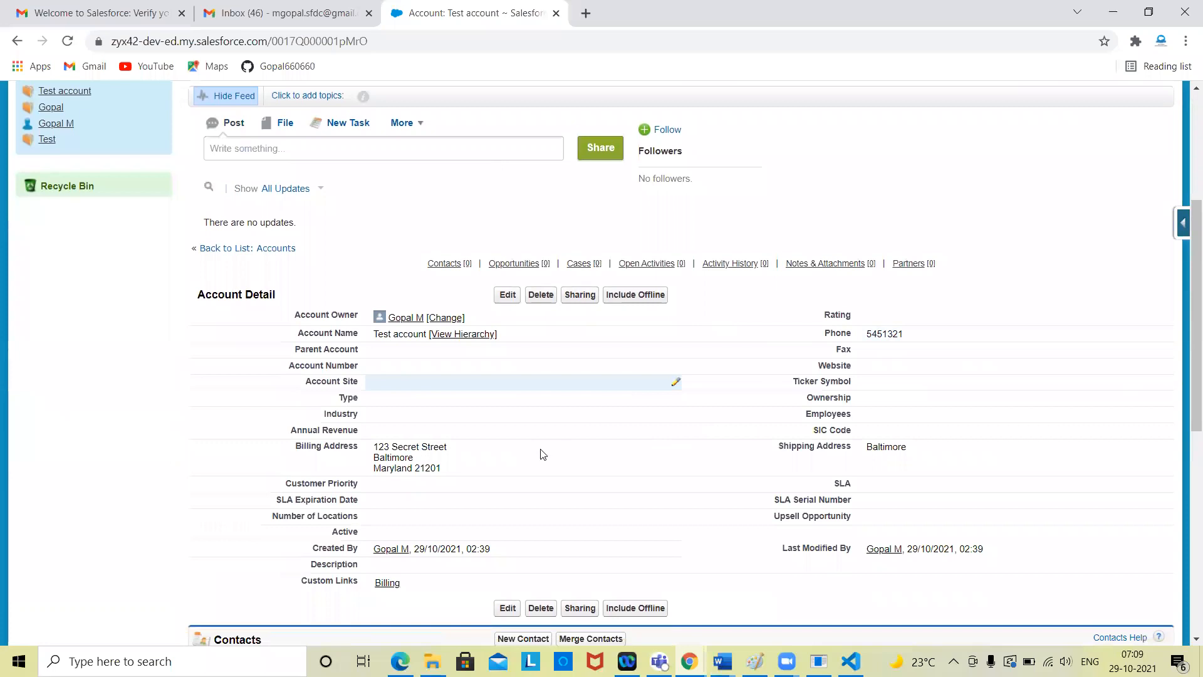
scroll(432, 317, up, 4)
Step: Start a new account record from the Accounts home page and fill in the phone with the suggested saved number
click(259, 154)
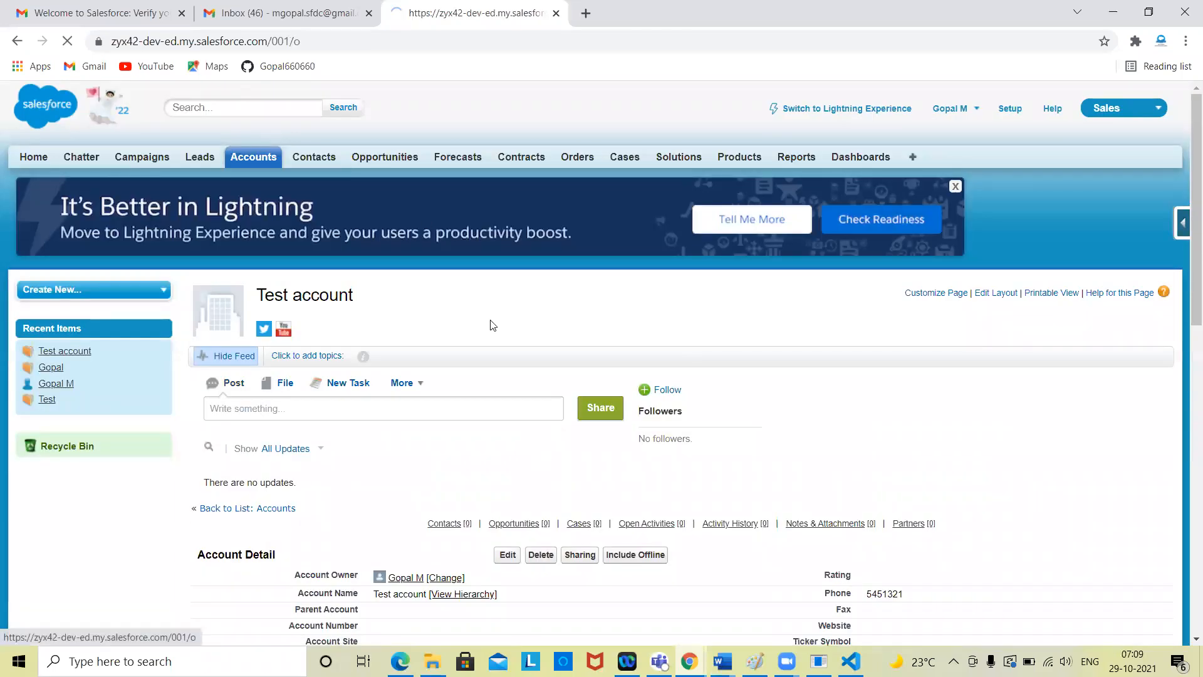
click(504, 374)
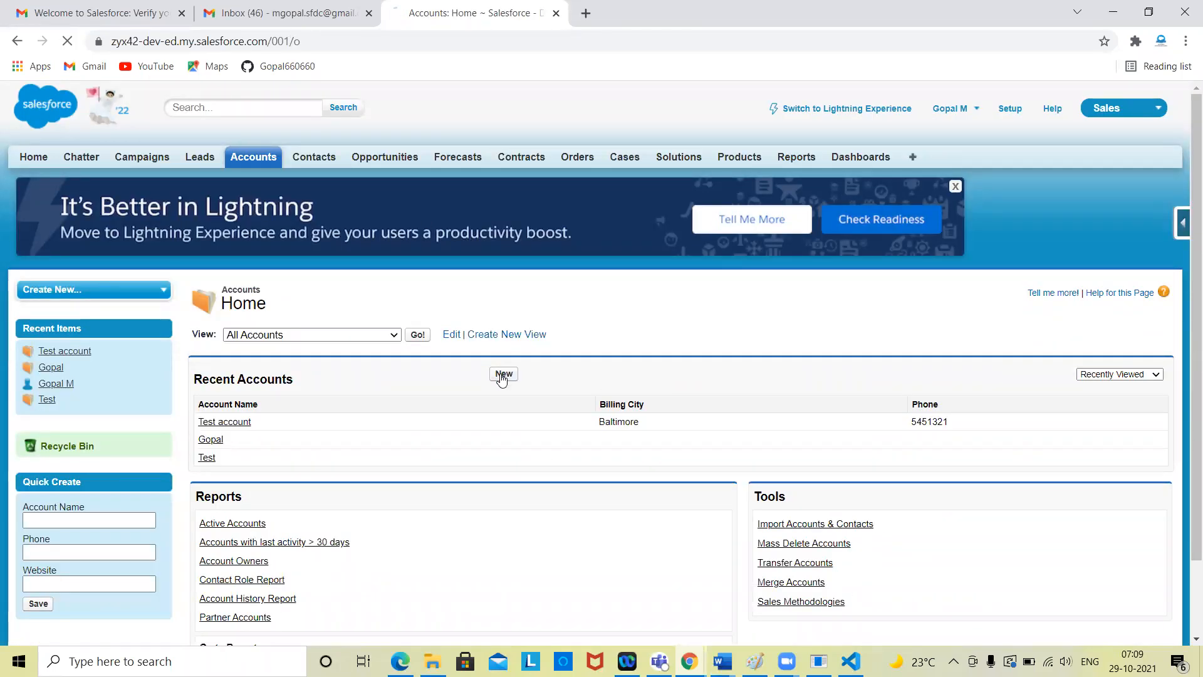
scroll(840, 425, down, 2)
click(898, 290)
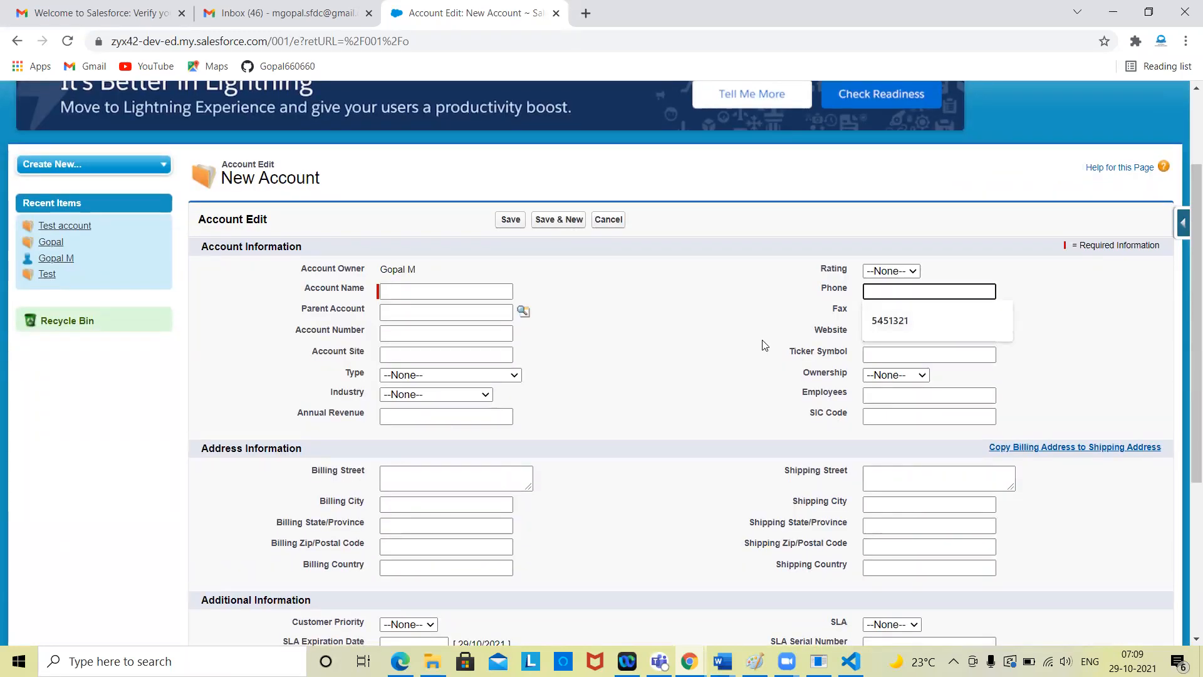
click(884, 329)
scroll(627, 419, down, 1)
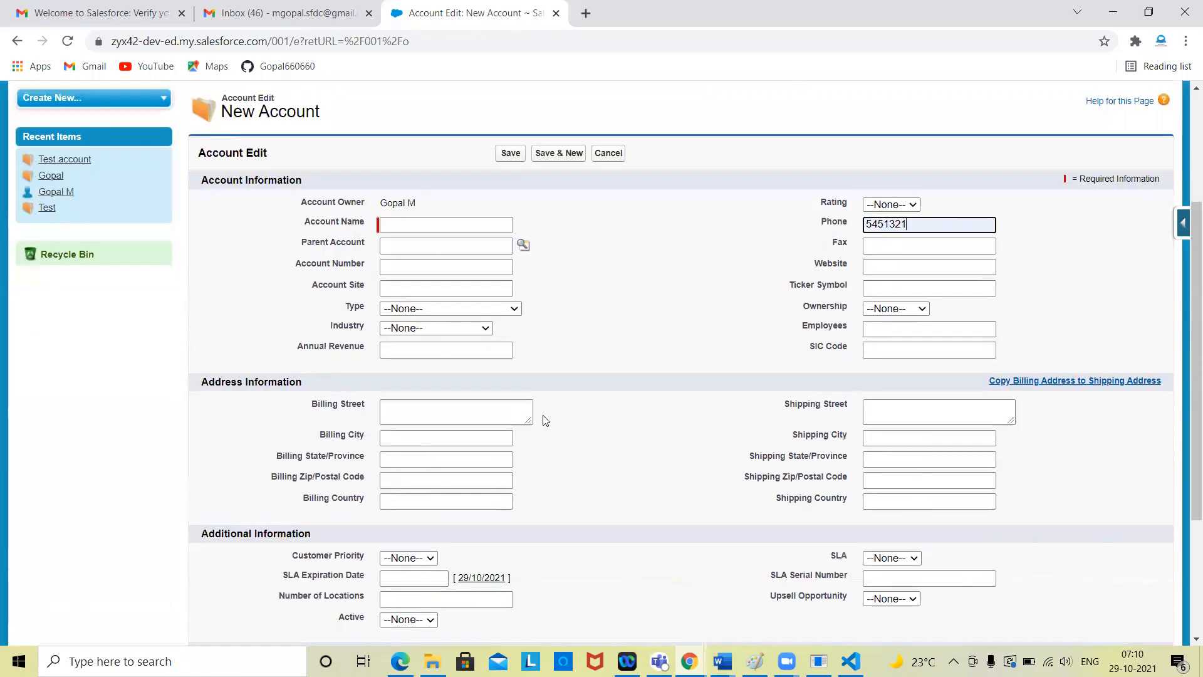
Step: Fill in the new account's billing address with the suggested saved address
click(420, 417)
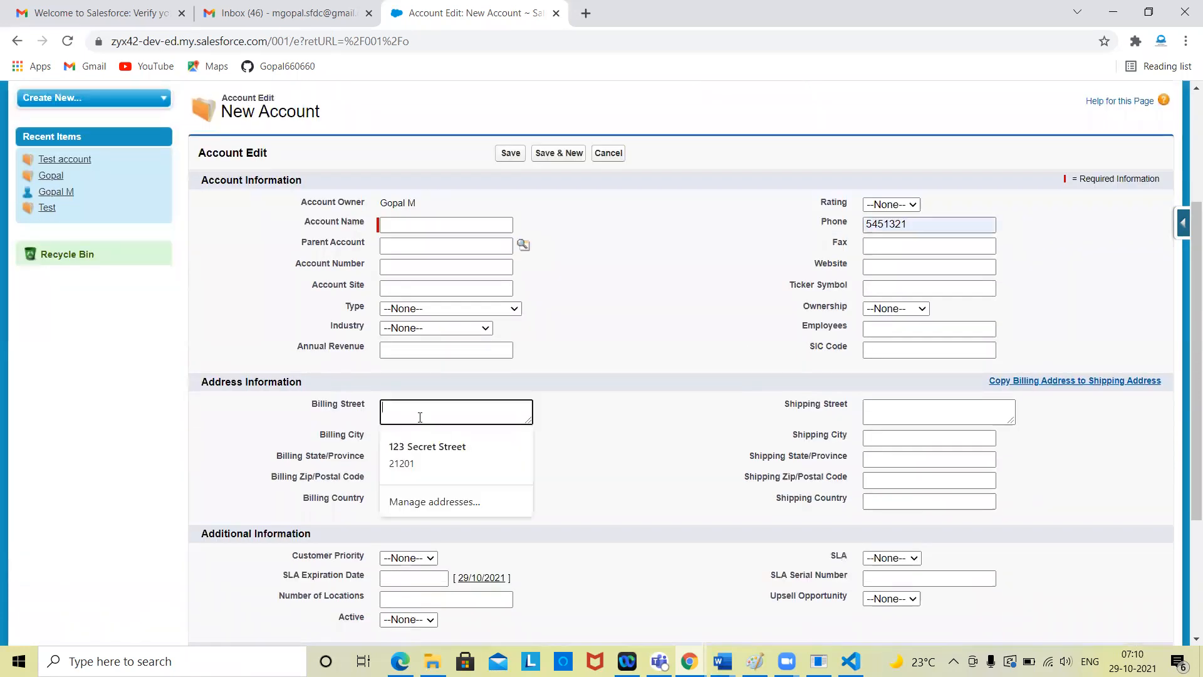
click(431, 450)
scroll(561, 471, down, 1)
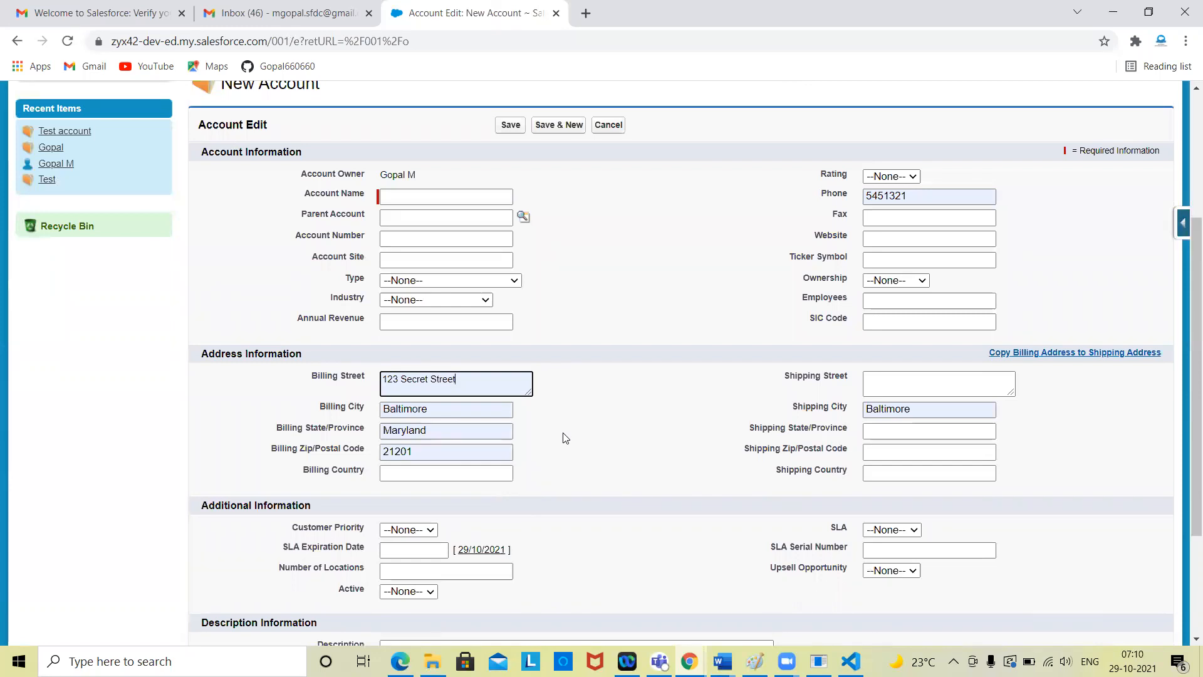
Step: Replace the billing street with "ATP" and try to save the new account
click(484, 379)
key(ctrl+a)
key(BackSpace)
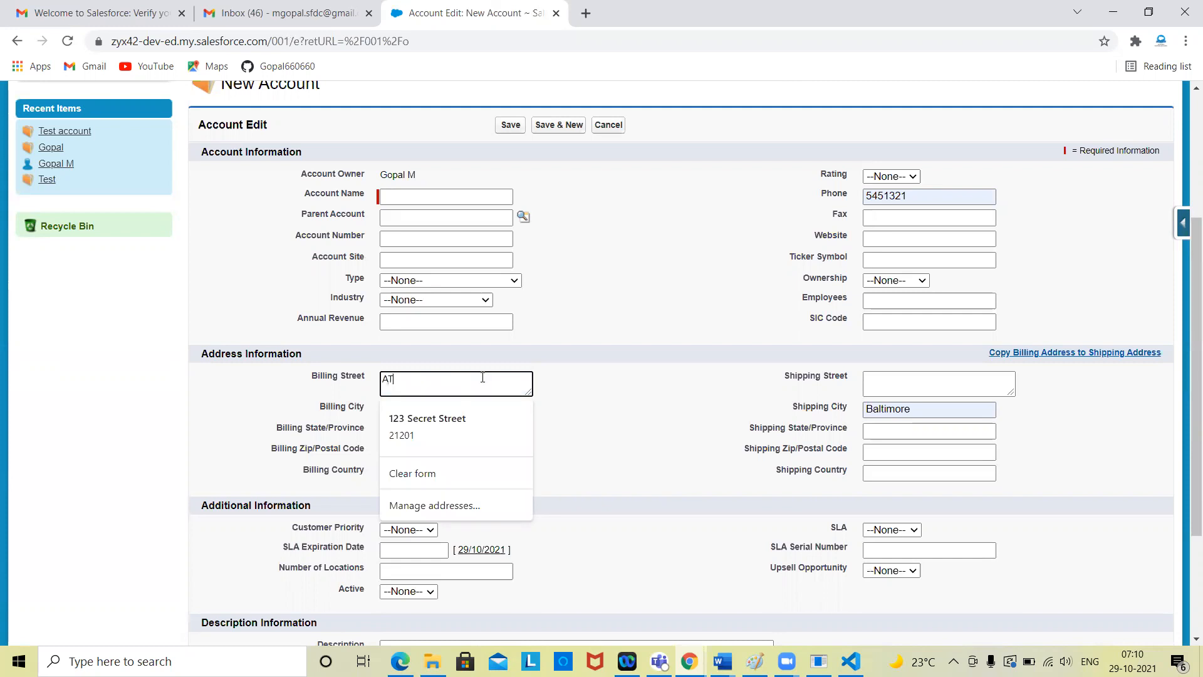
click(623, 356)
click(511, 125)
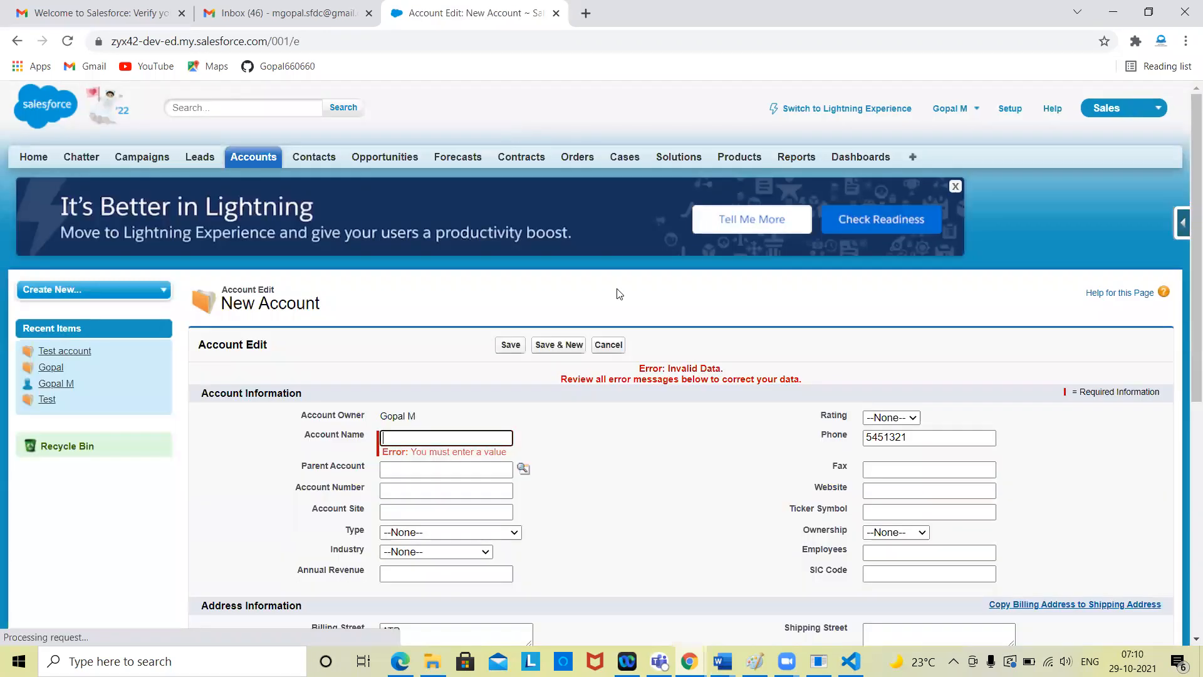
Step: Name the new account "Test" using the suggested entry and save the record
scroll(645, 393, down, 2)
click(438, 316)
click(427, 352)
click(508, 230)
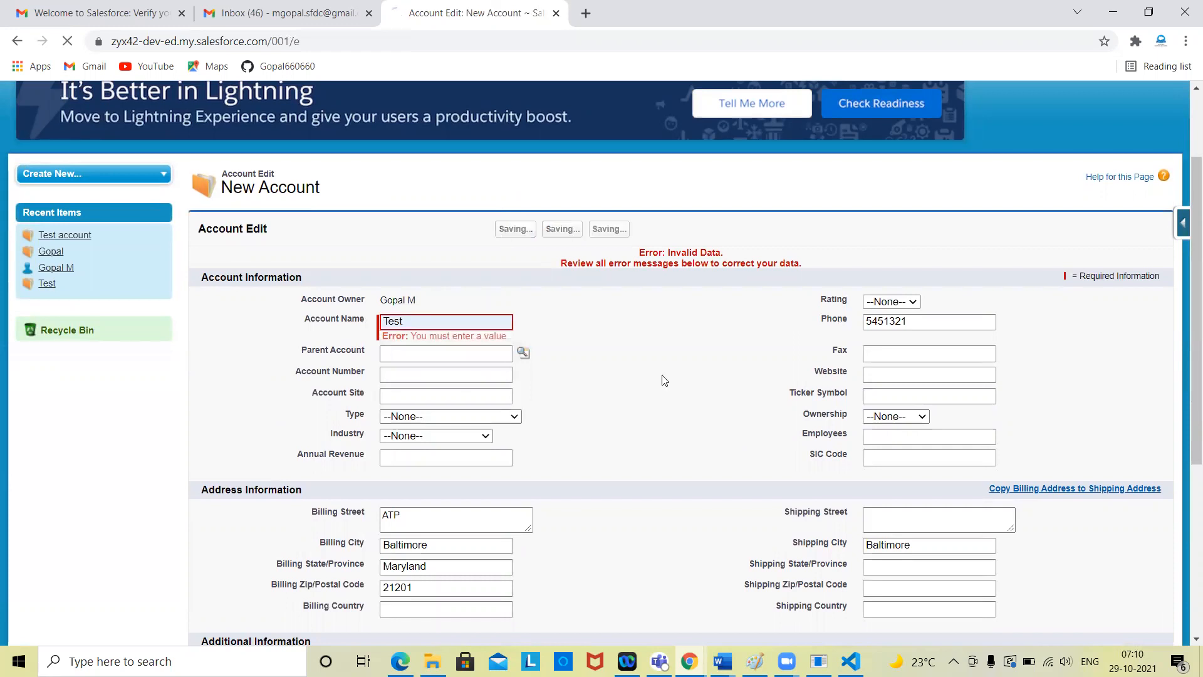
scroll(663, 379, down, 3)
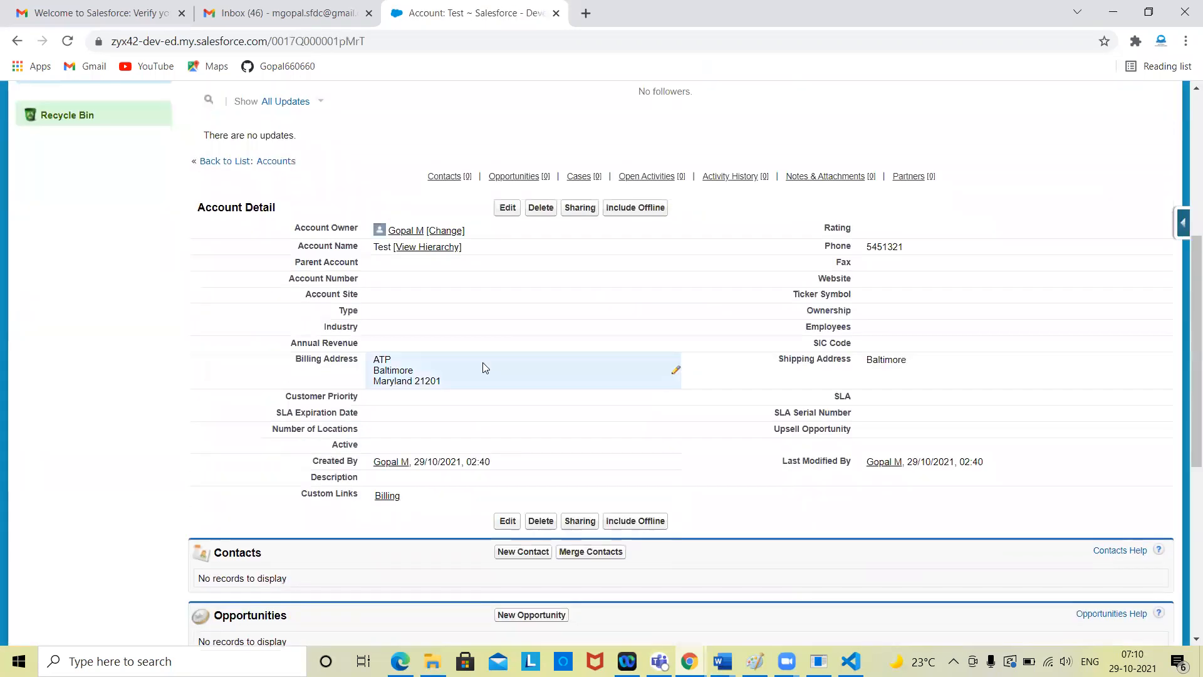
Step: Open the new Test account for editing, review its fields and save it without changes
click(507, 208)
scroll(593, 313, down, 2)
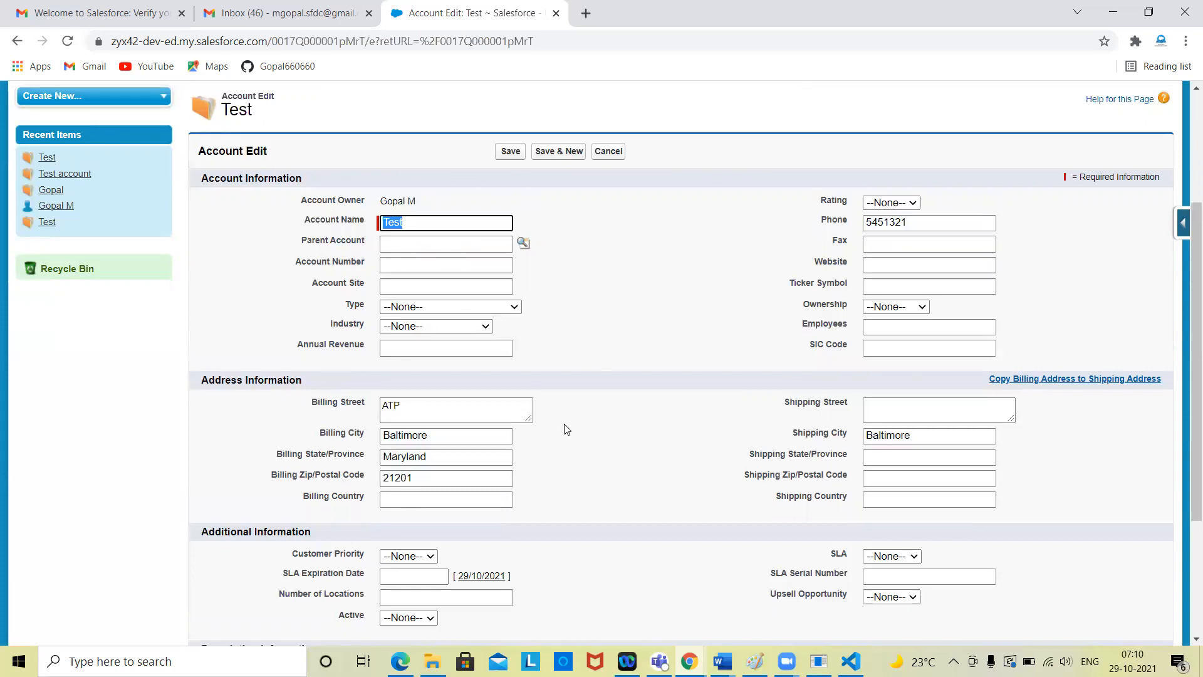
click(509, 153)
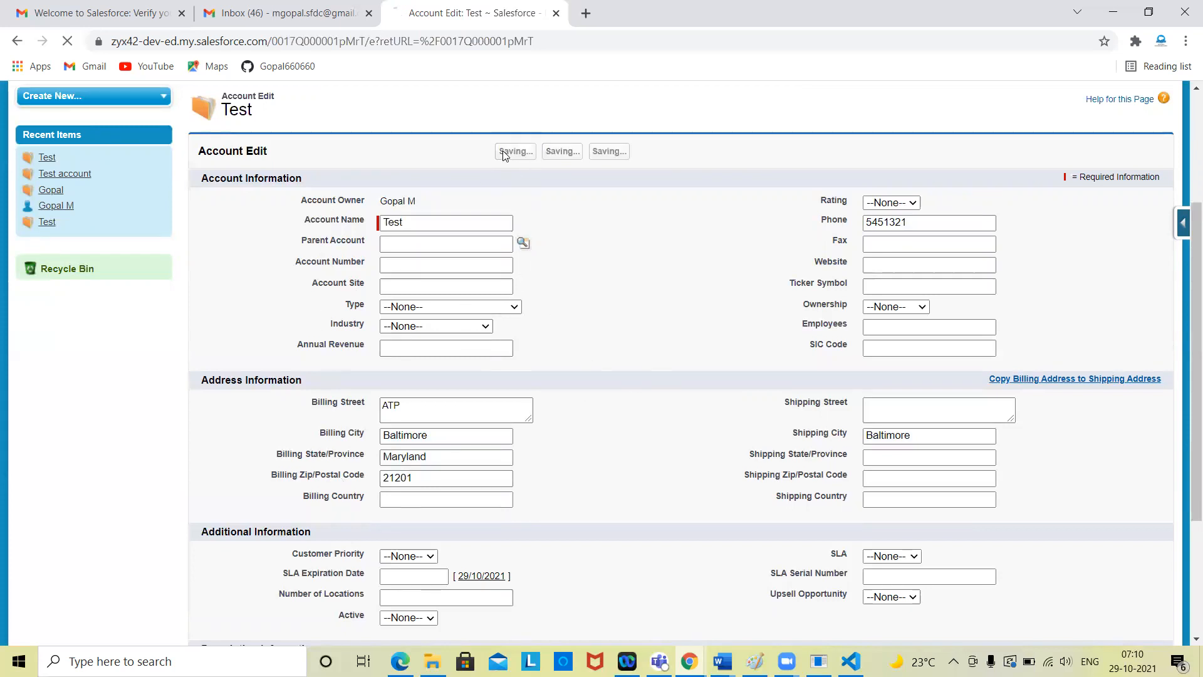
scroll(658, 316, down, 5)
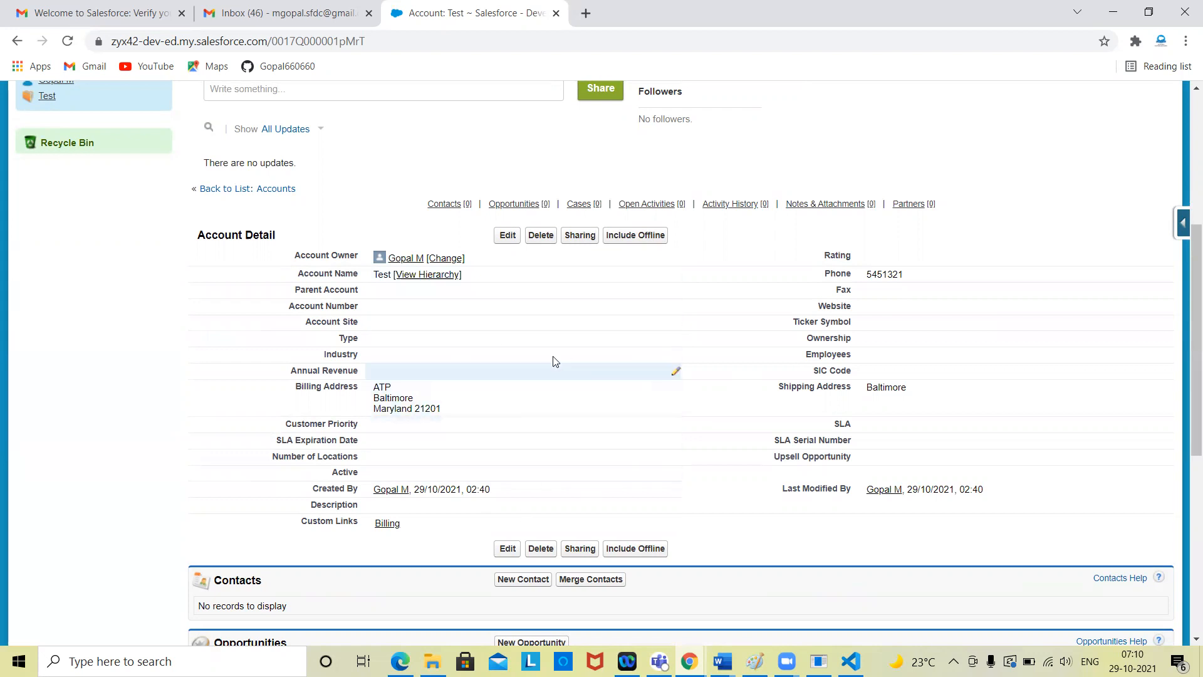
scroll(665, 359, up, 5)
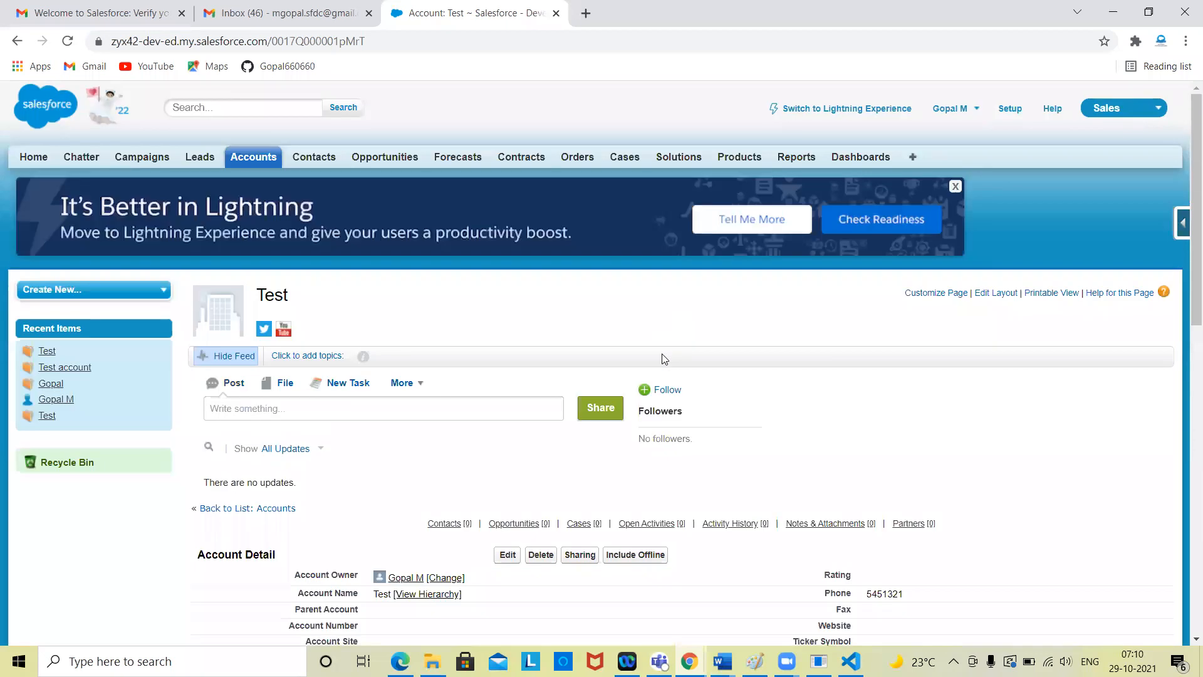
Step: Examine the list of available apps, the object tabs and the fields and related lists of the Test account
click(1120, 111)
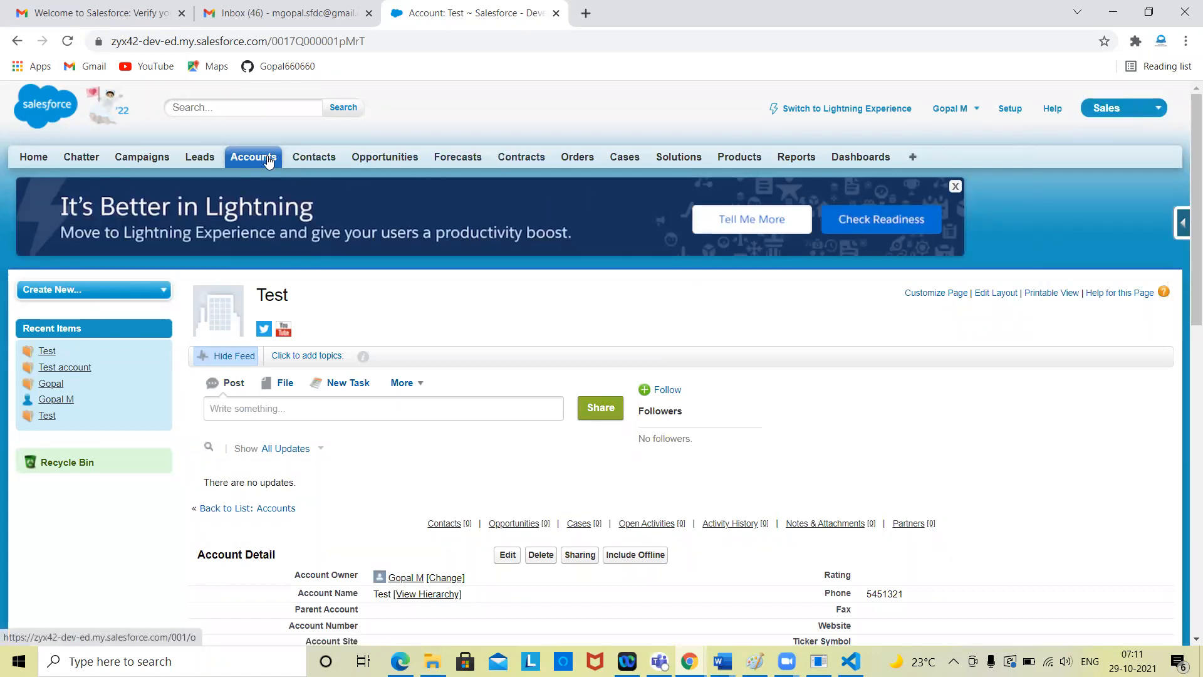
scroll(452, 287, down, 3)
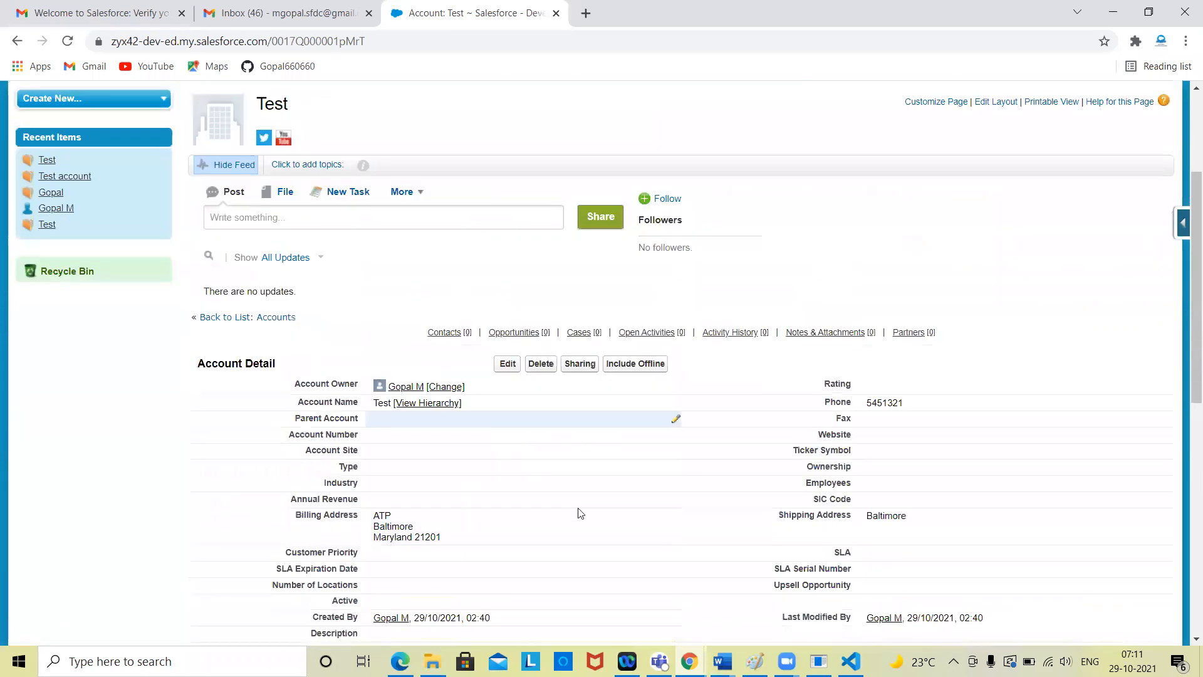
scroll(593, 466, down, 3)
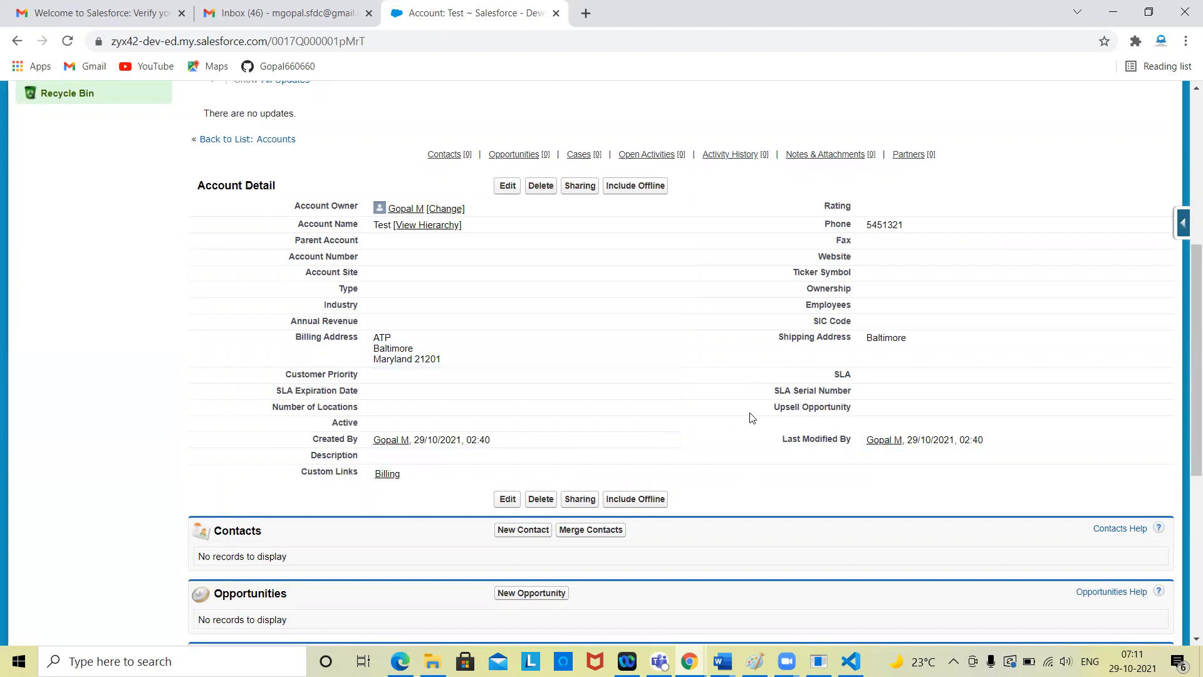
scroll(752, 418, up, 6)
scroll(752, 418, down, 4)
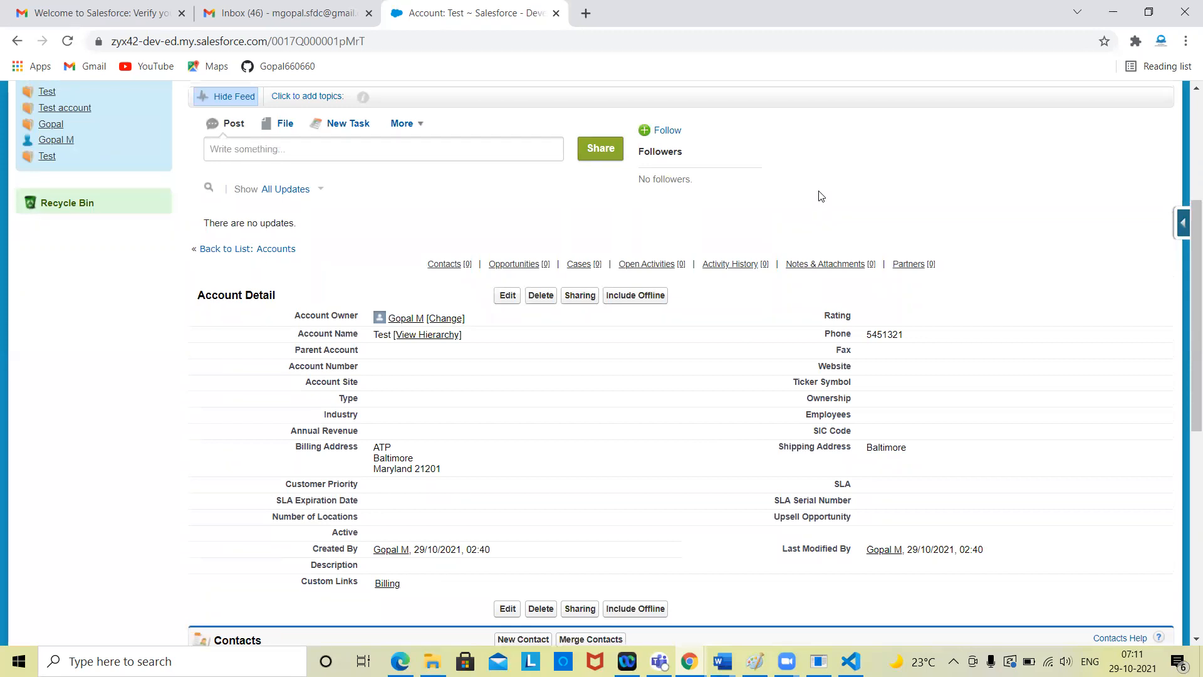
scroll(819, 191, up, 4)
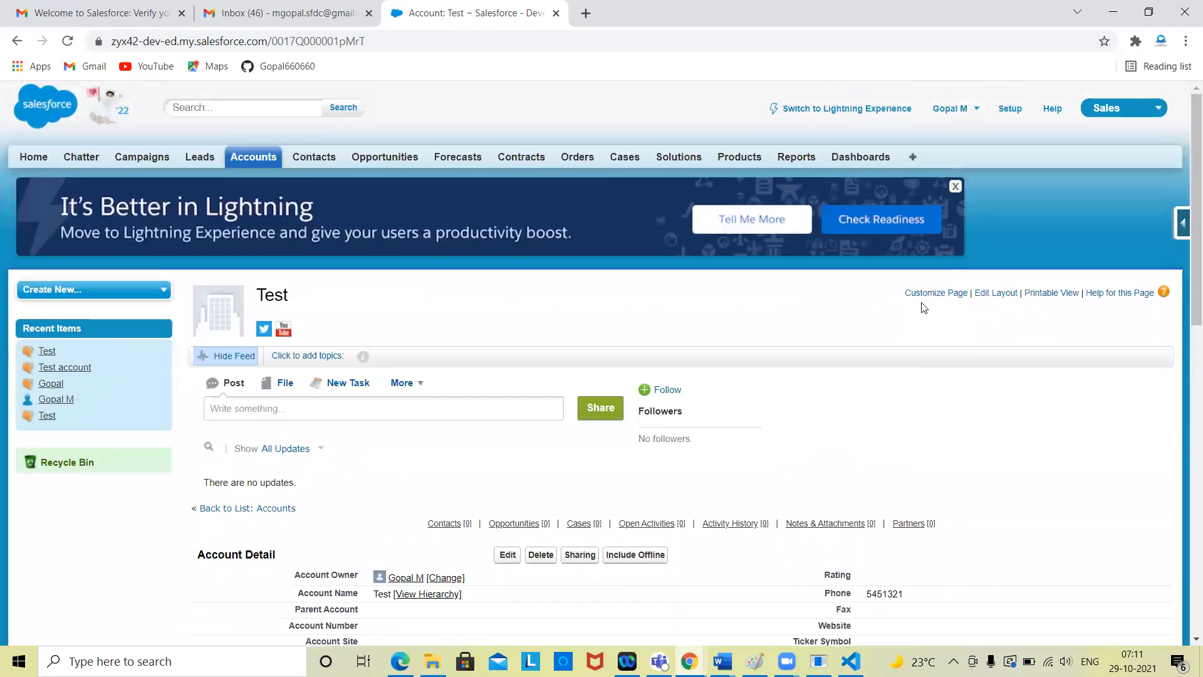
click(1125, 108)
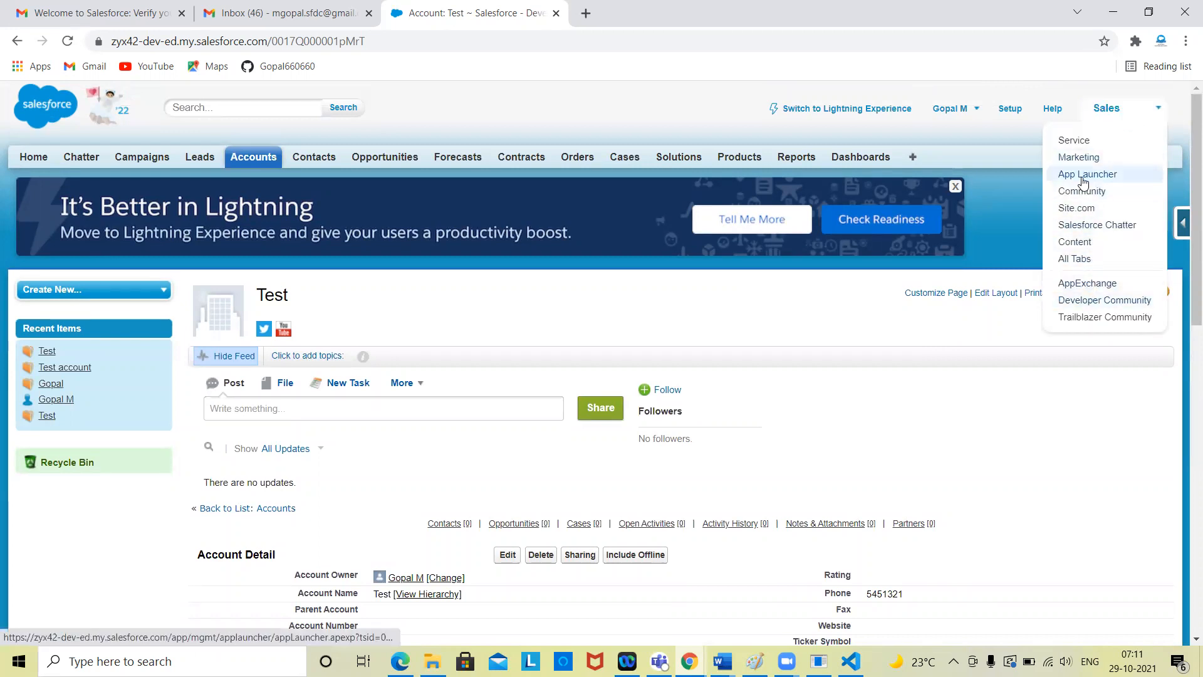
click(914, 349)
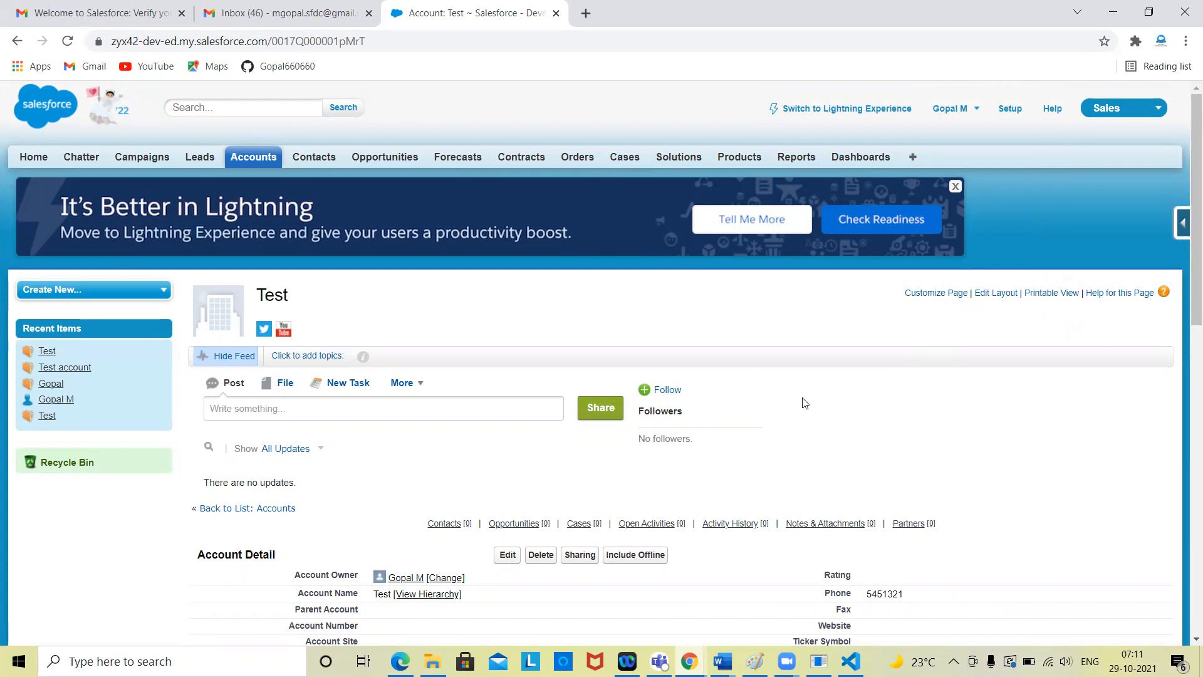
scroll(805, 403, down, 4)
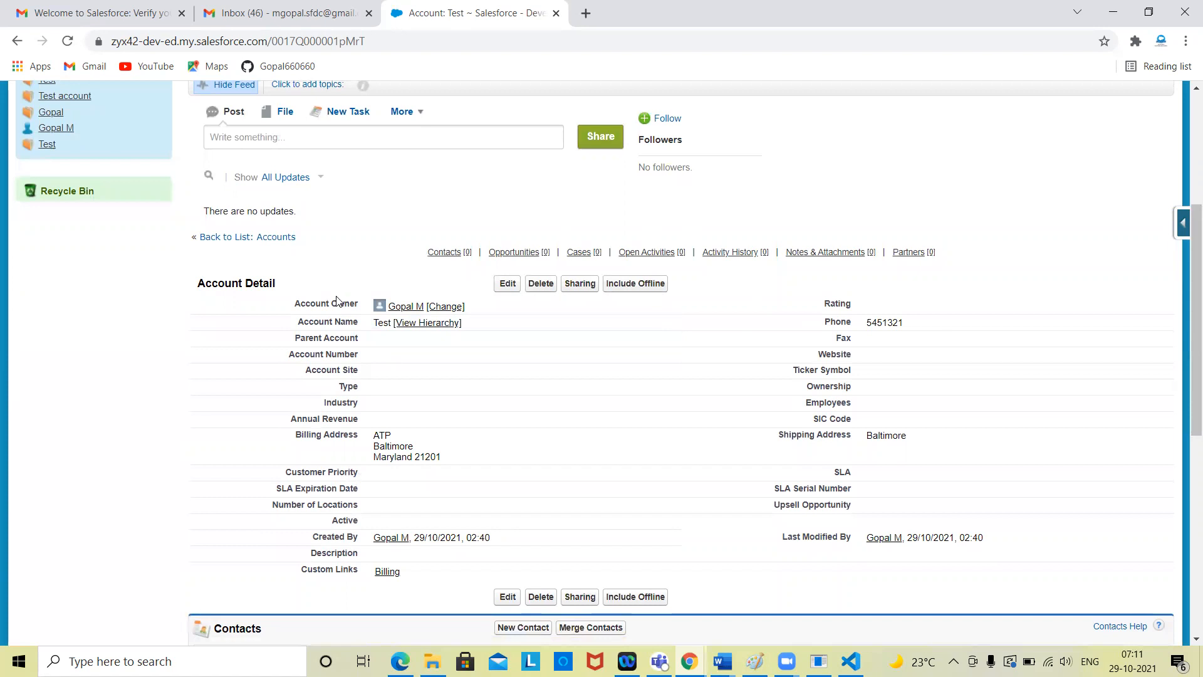
scroll(996, 462, up, 4)
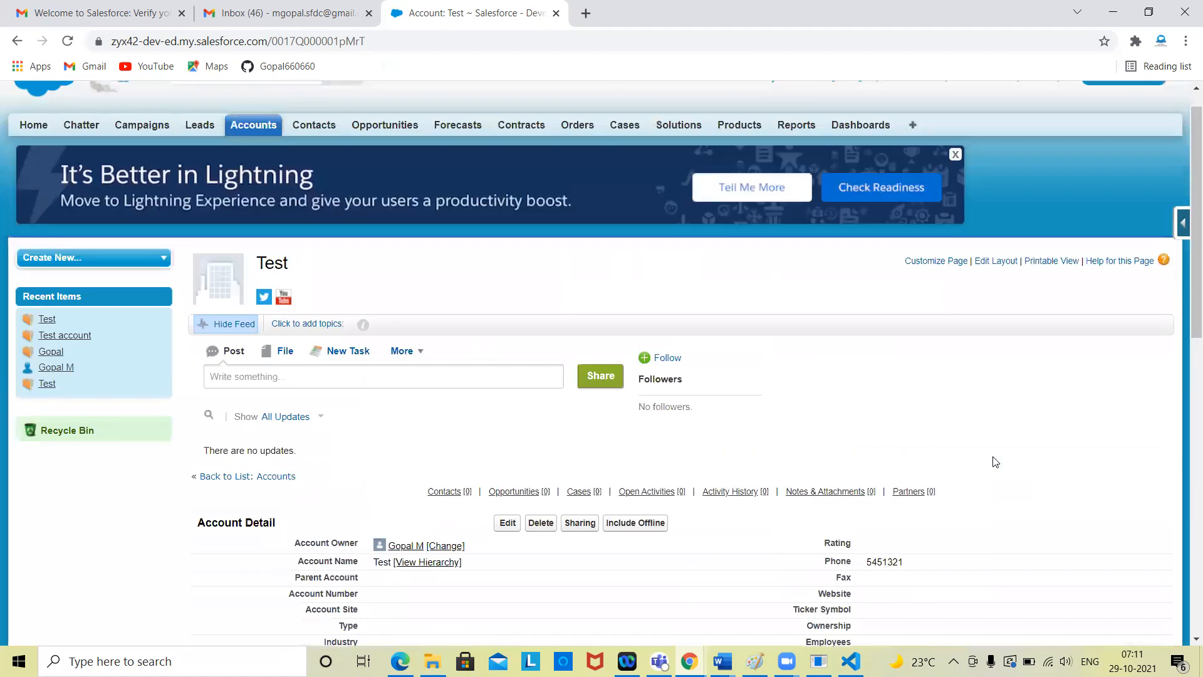
scroll(865, 397, up, 1)
click(1109, 111)
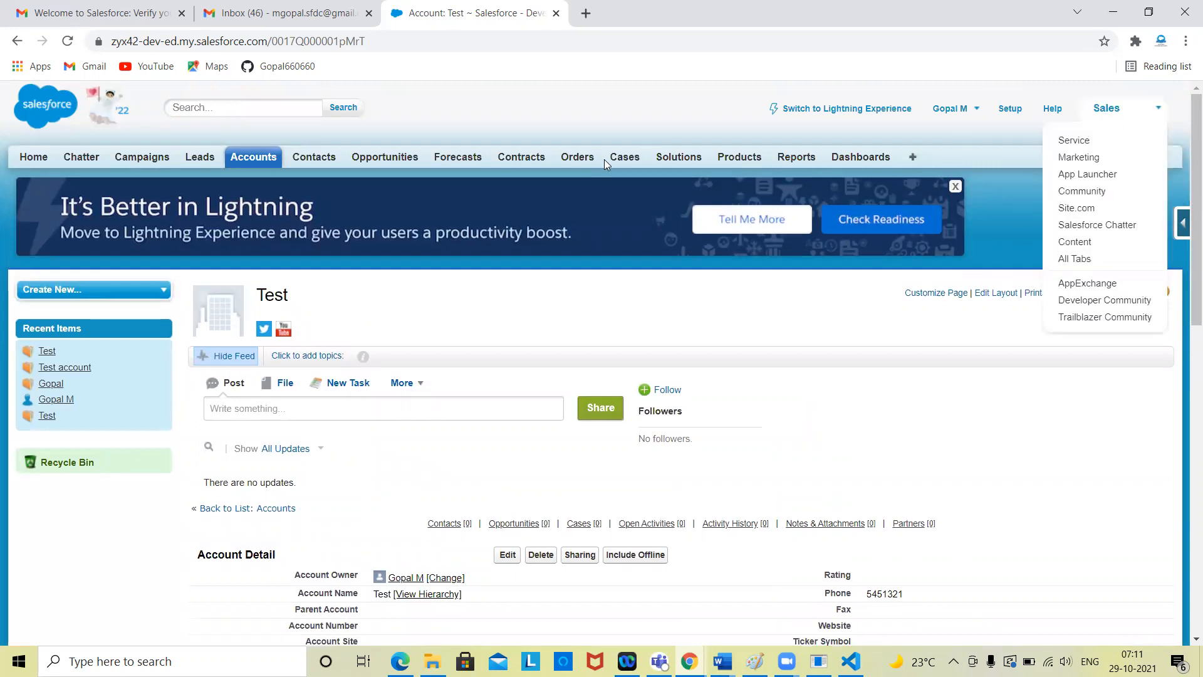
scroll(414, 376, down, 5)
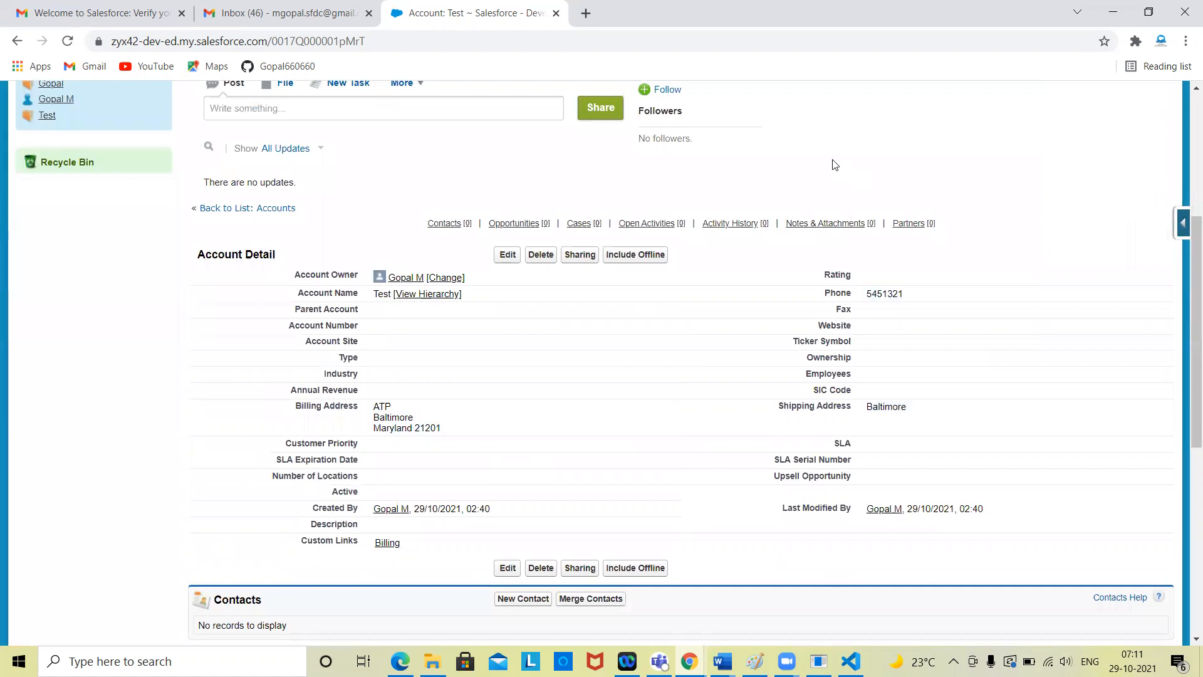
scroll(1146, 374, up, 5)
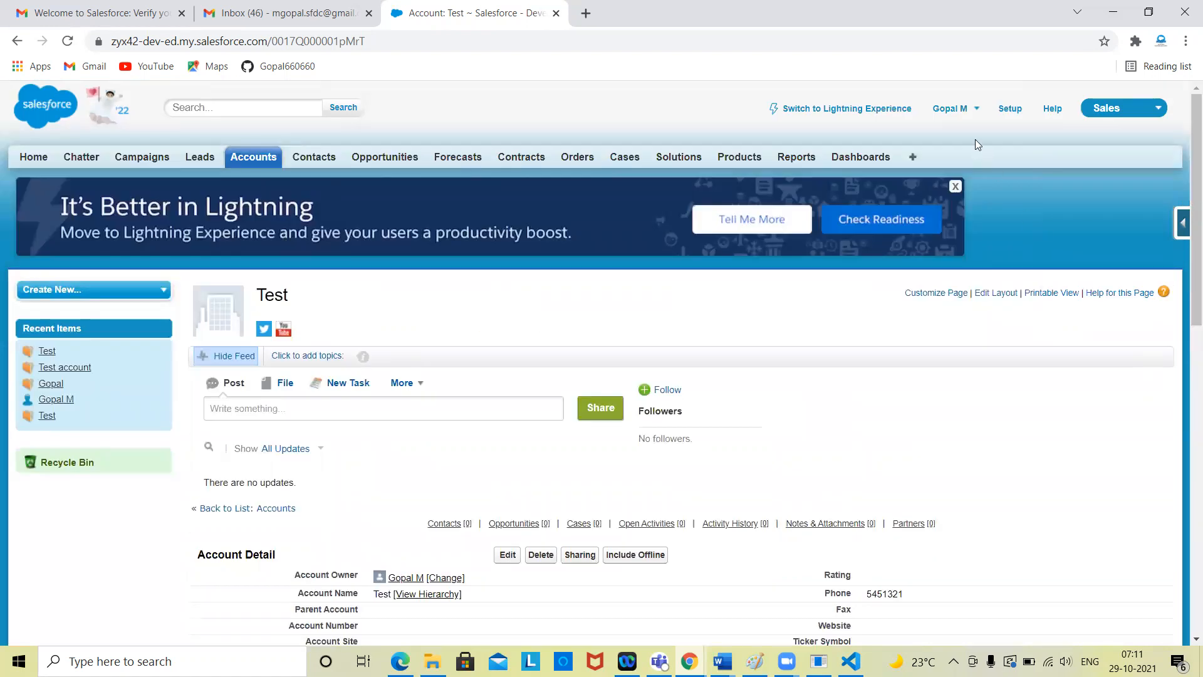
Step: Open the Setup home page
click(1007, 110)
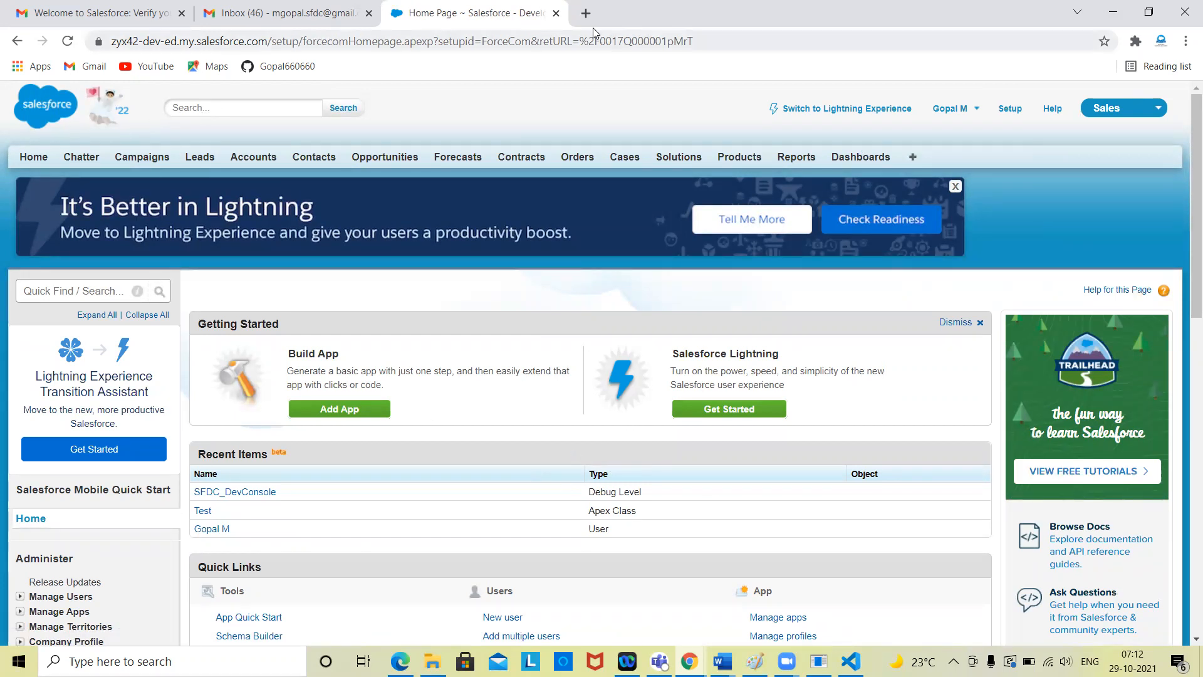
Step: Search the web for Salesforce in a new browser tab and show the image results
click(586, 13)
text(Sa)
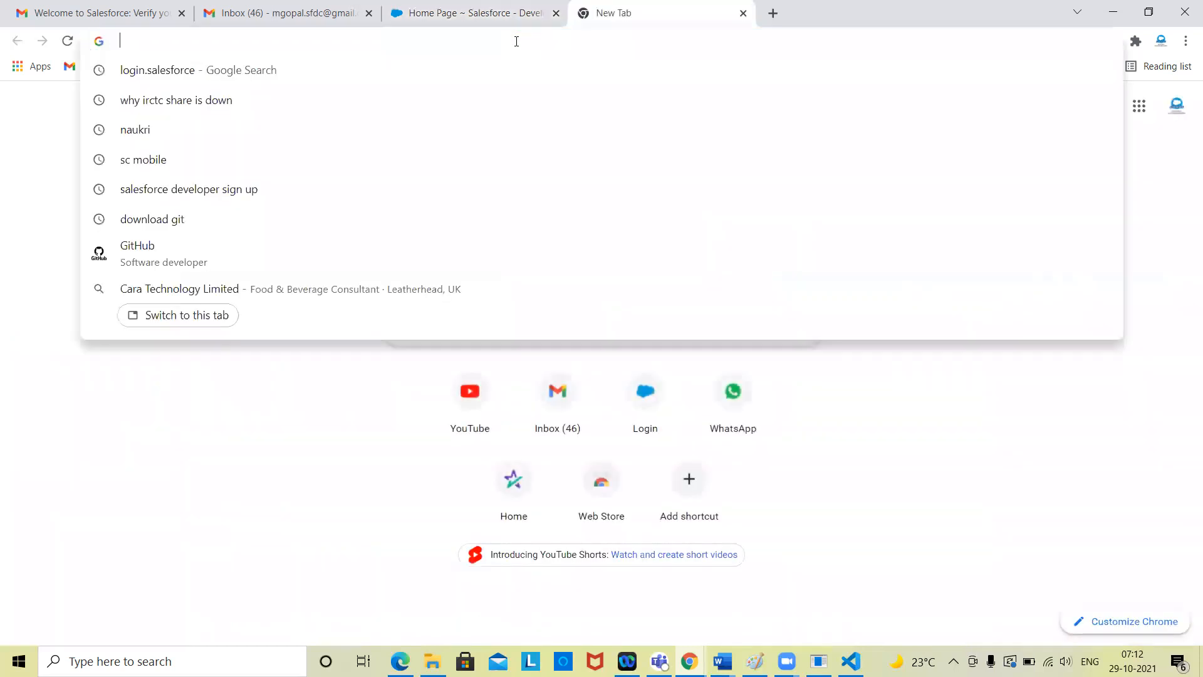
text(lesfoce)
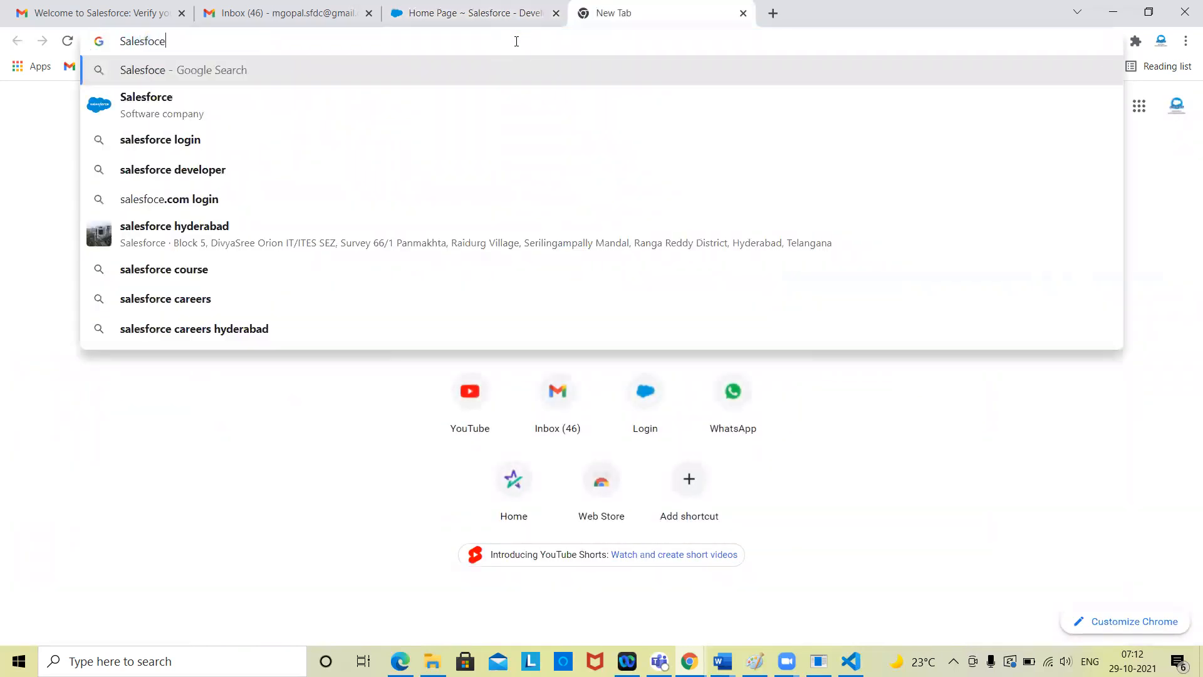
click(288, 99)
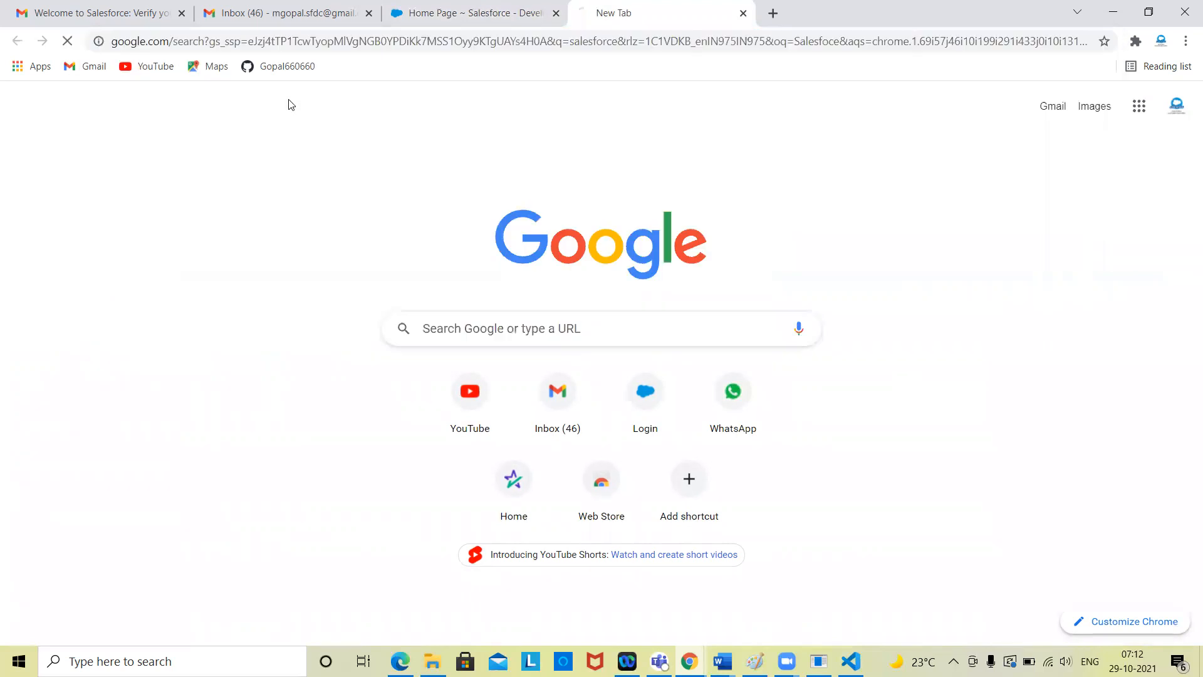
click(282, 176)
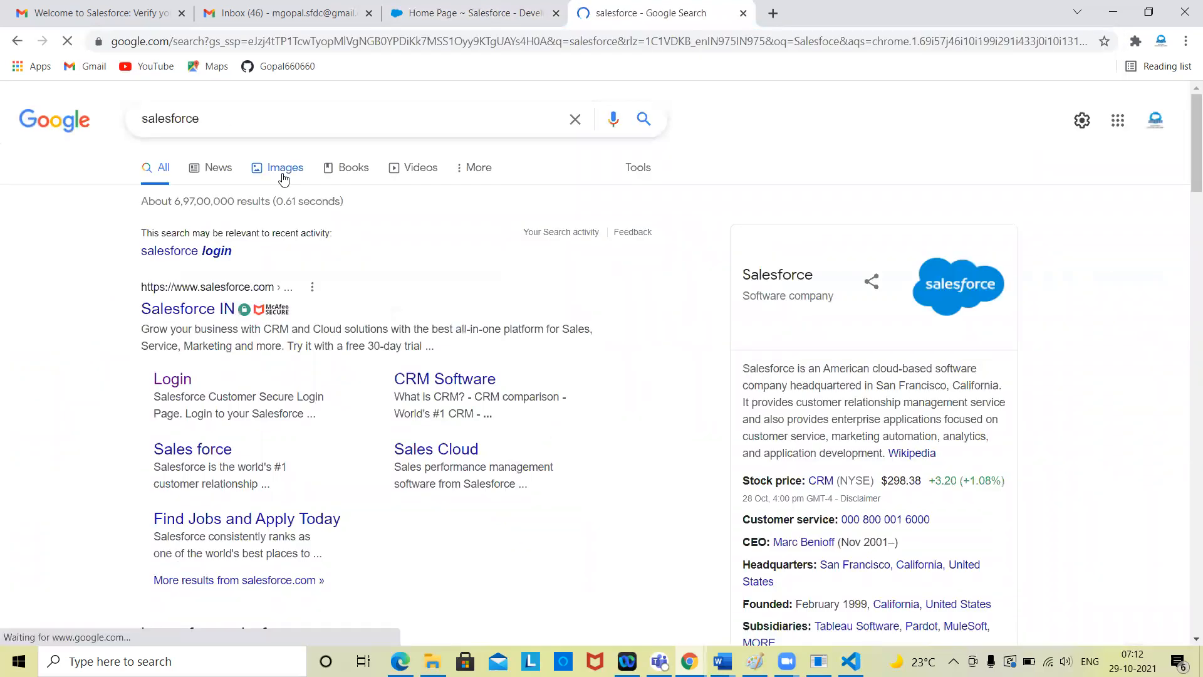
Step: Save the Salesforce Interview Questions image of a man sitting on the cloud to the Desktop as the JPEG "images (2)"
scroll(692, 487, down, 7)
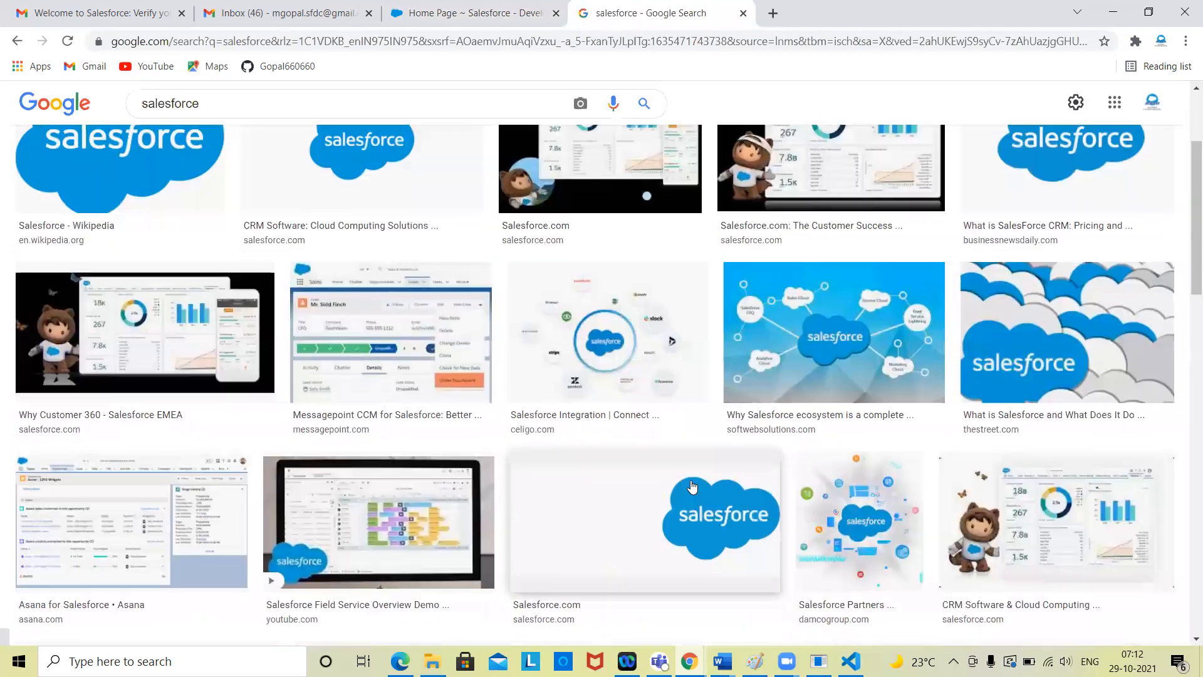
scroll(692, 486, down, 4)
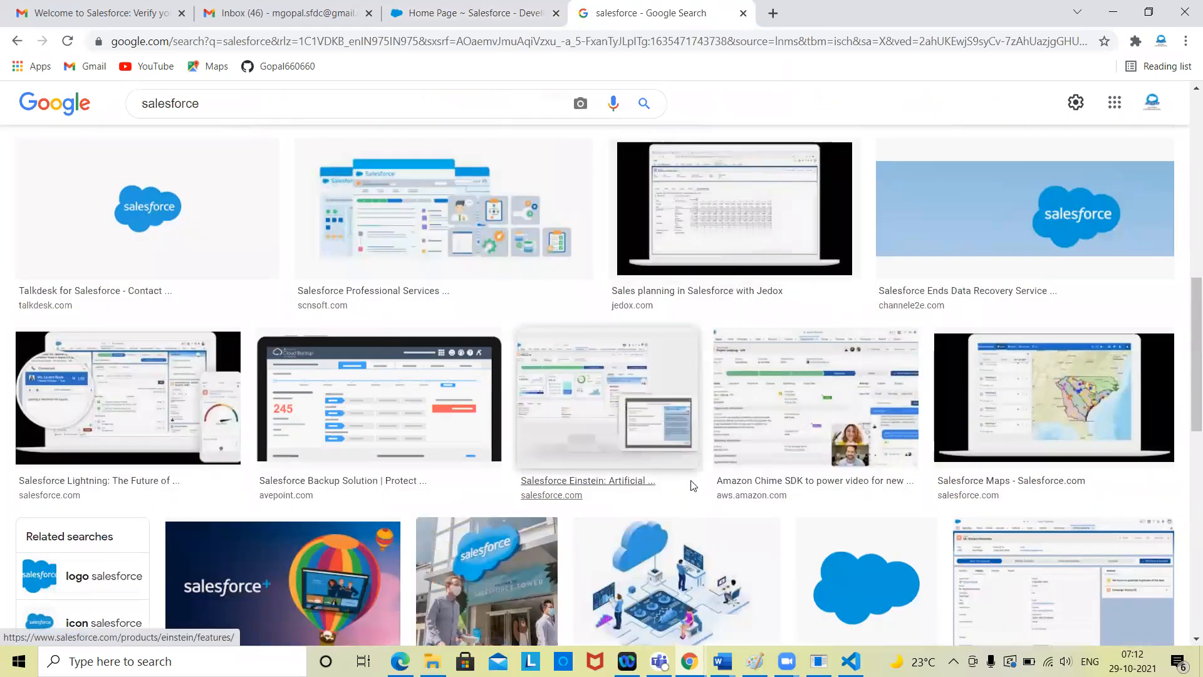
scroll(692, 486, down, 4)
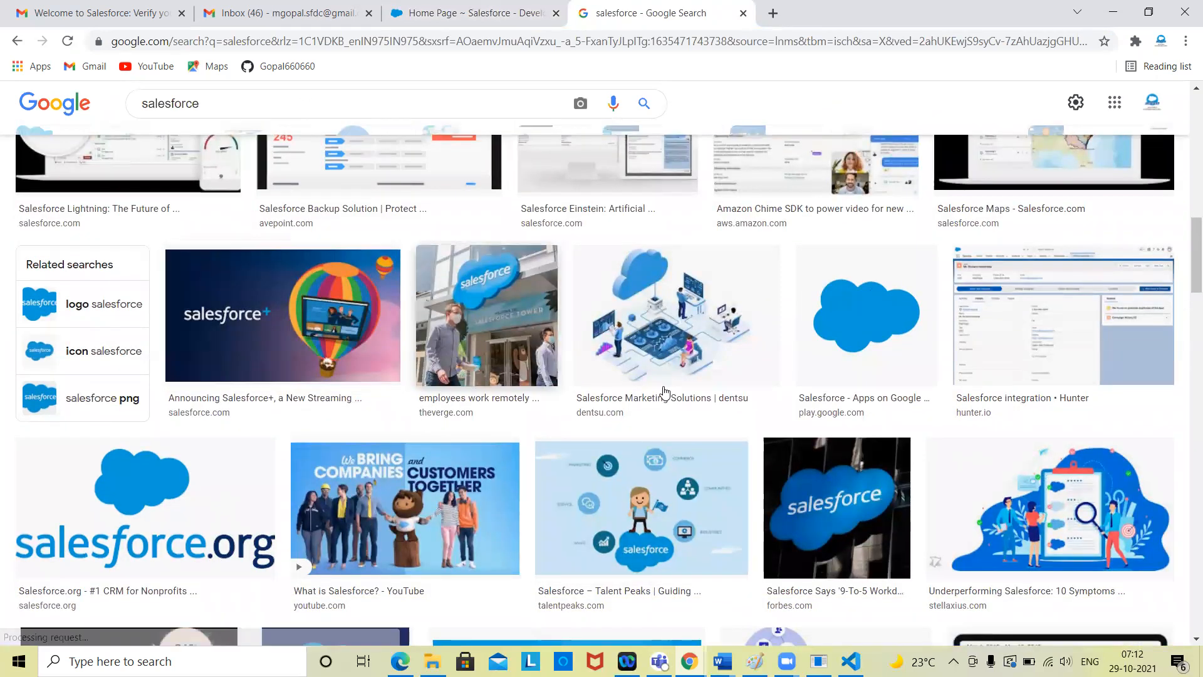
scroll(801, 537, down, 5)
scroll(800, 533, down, 3)
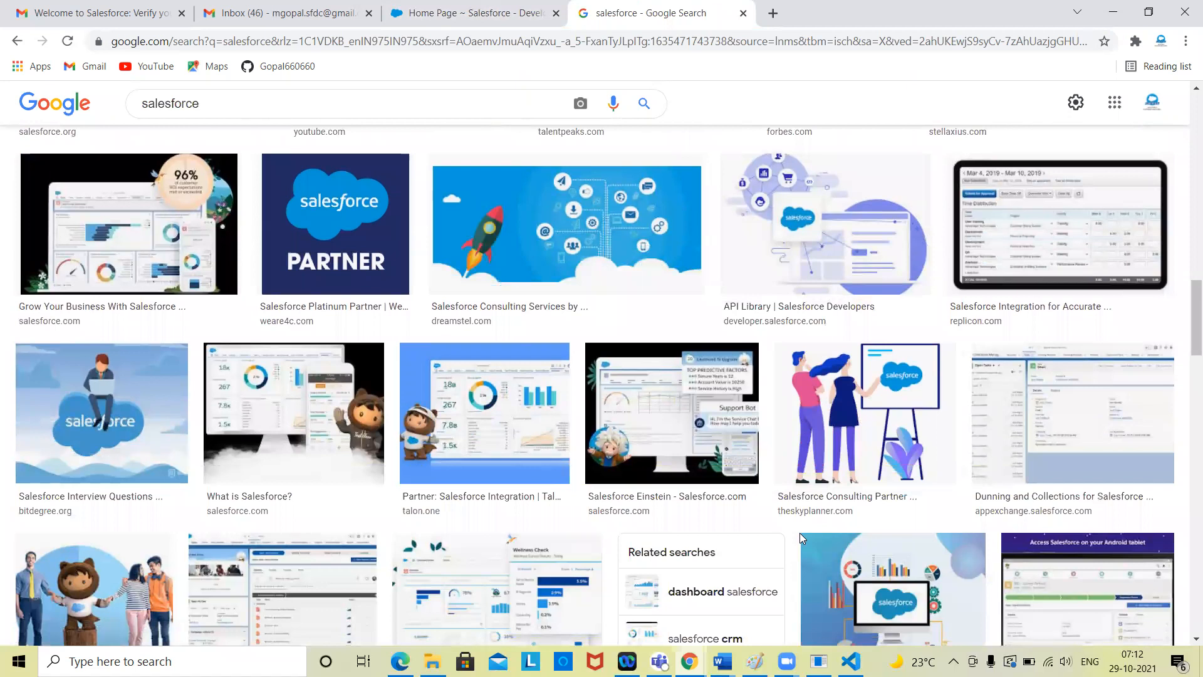
scroll(800, 533, down, 1)
right_click(125, 268)
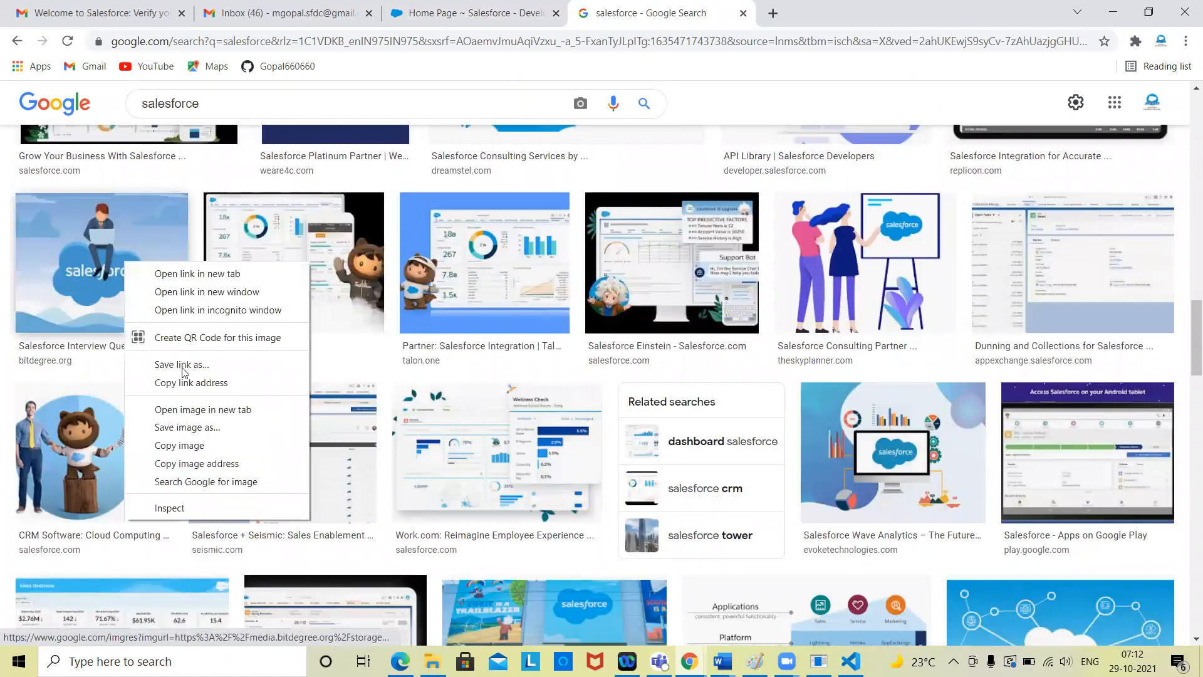
click(187, 428)
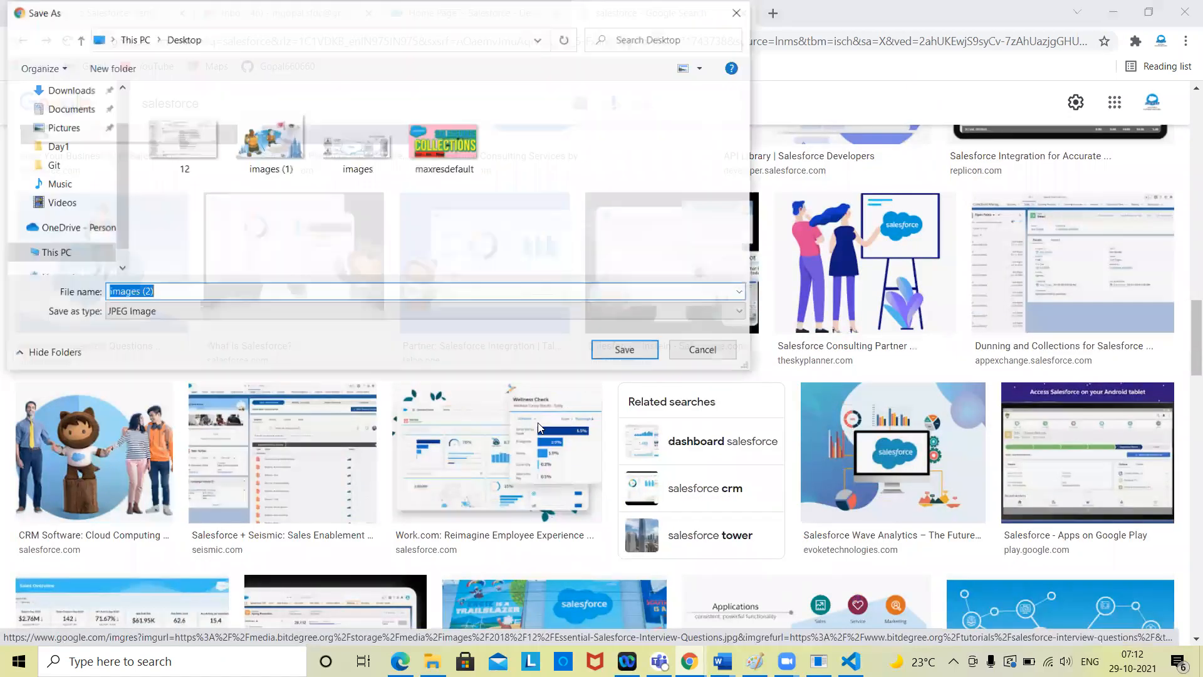
click(69, 91)
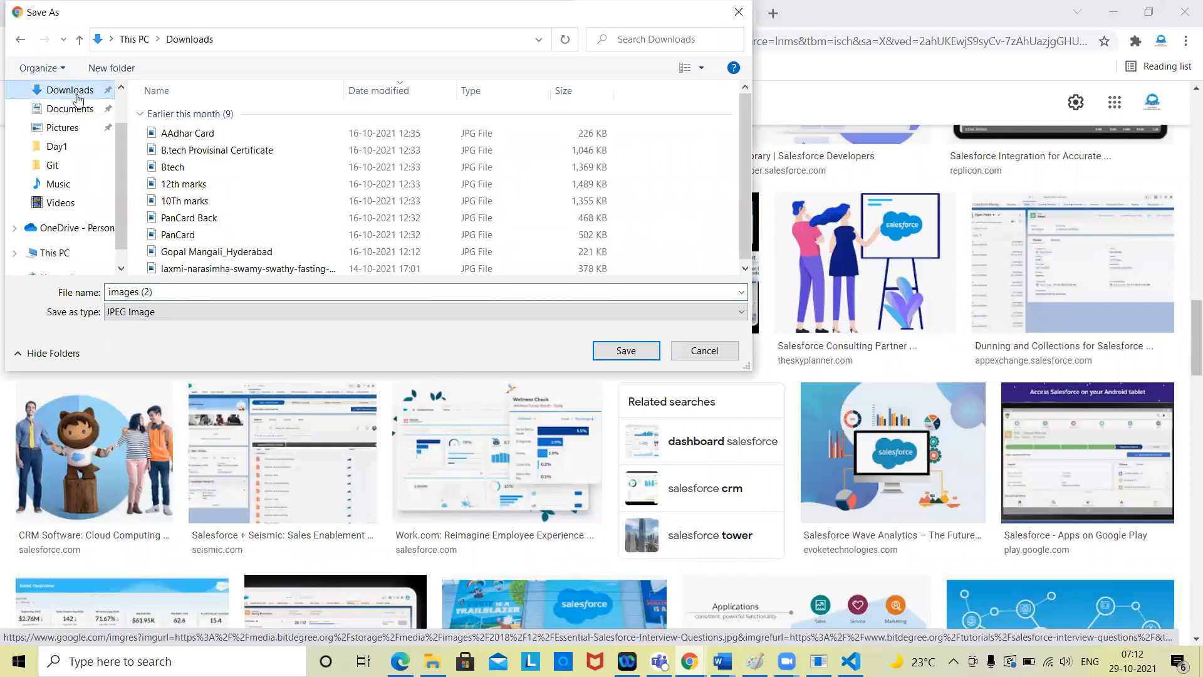
click(78, 127)
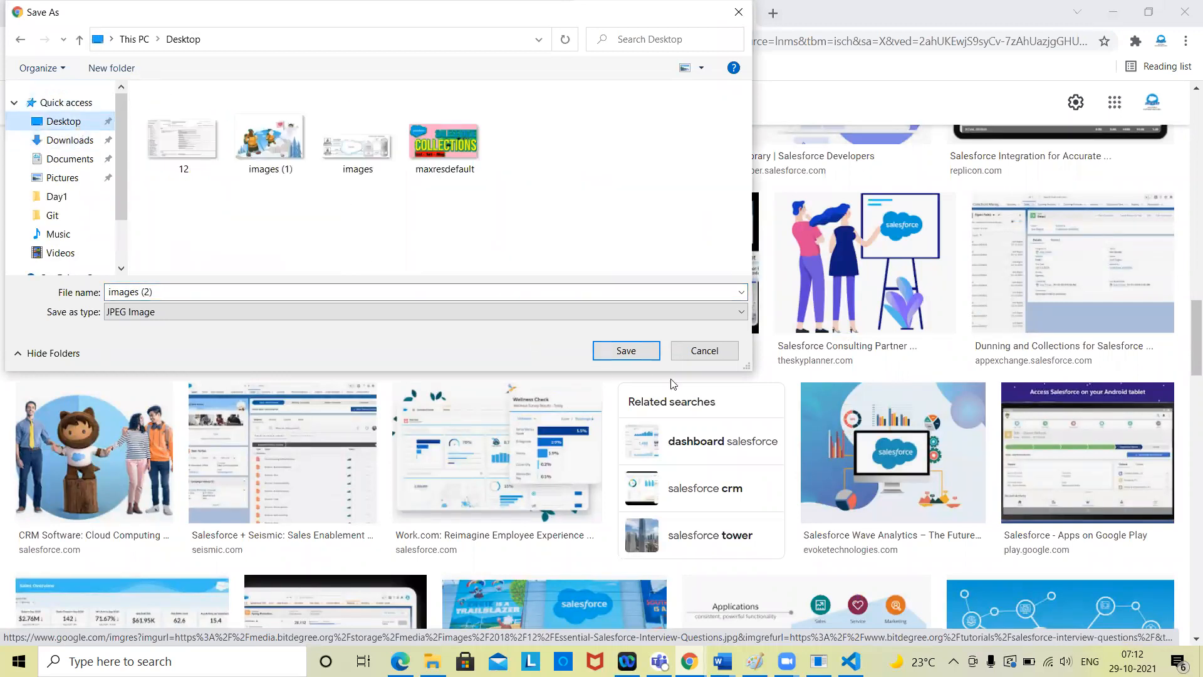
click(627, 351)
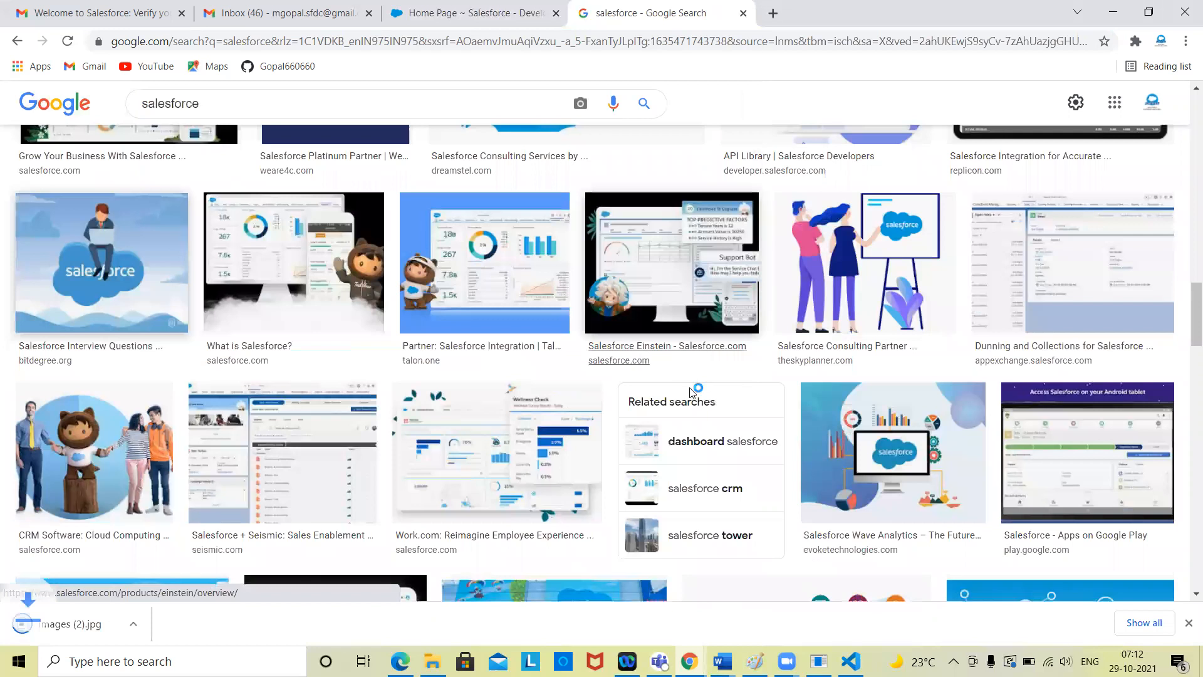
Step: Return to the Salesforce Setup page and dismiss the McAfee download scan banner
scroll(505, 107, down, 5)
click(430, 8)
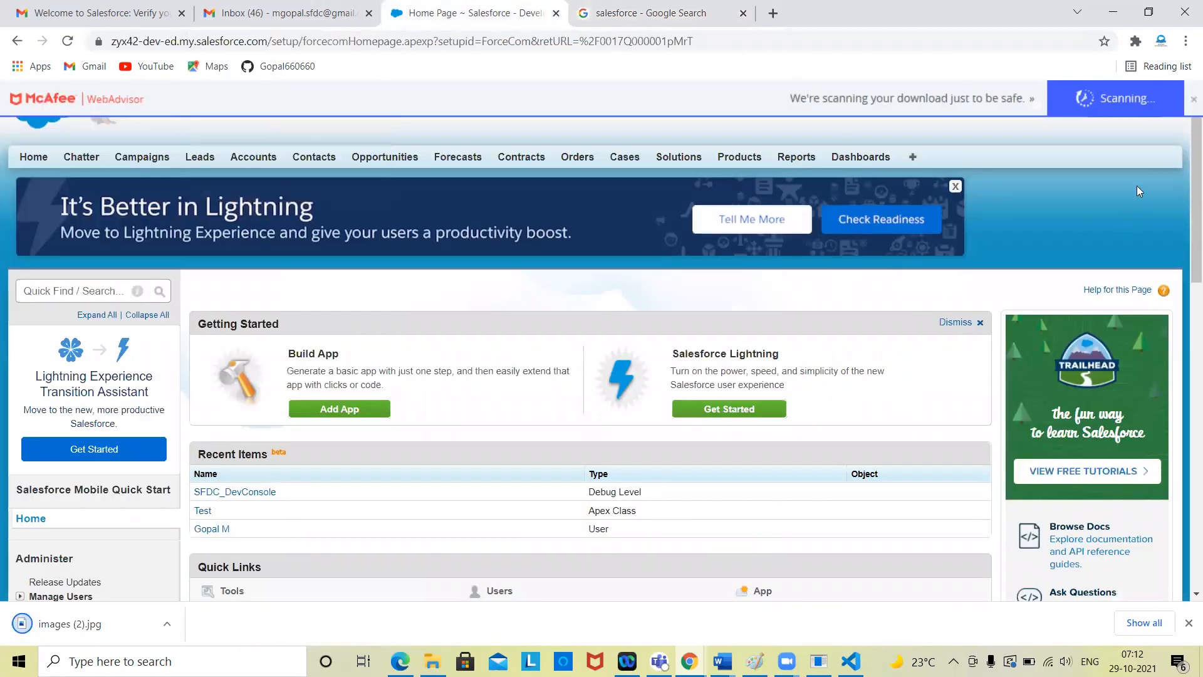
click(1191, 101)
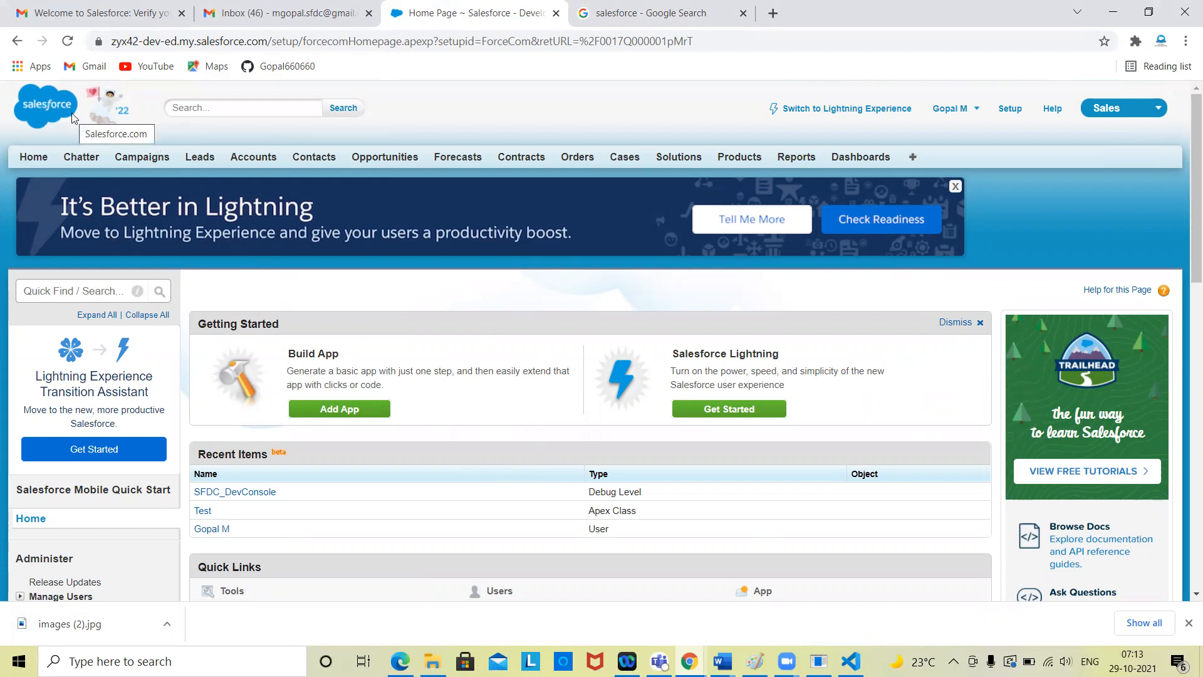
Step: Show the downloaded images (2) file in its folder, check its size in the properties, and minimize the folder window
click(167, 624)
click(212, 569)
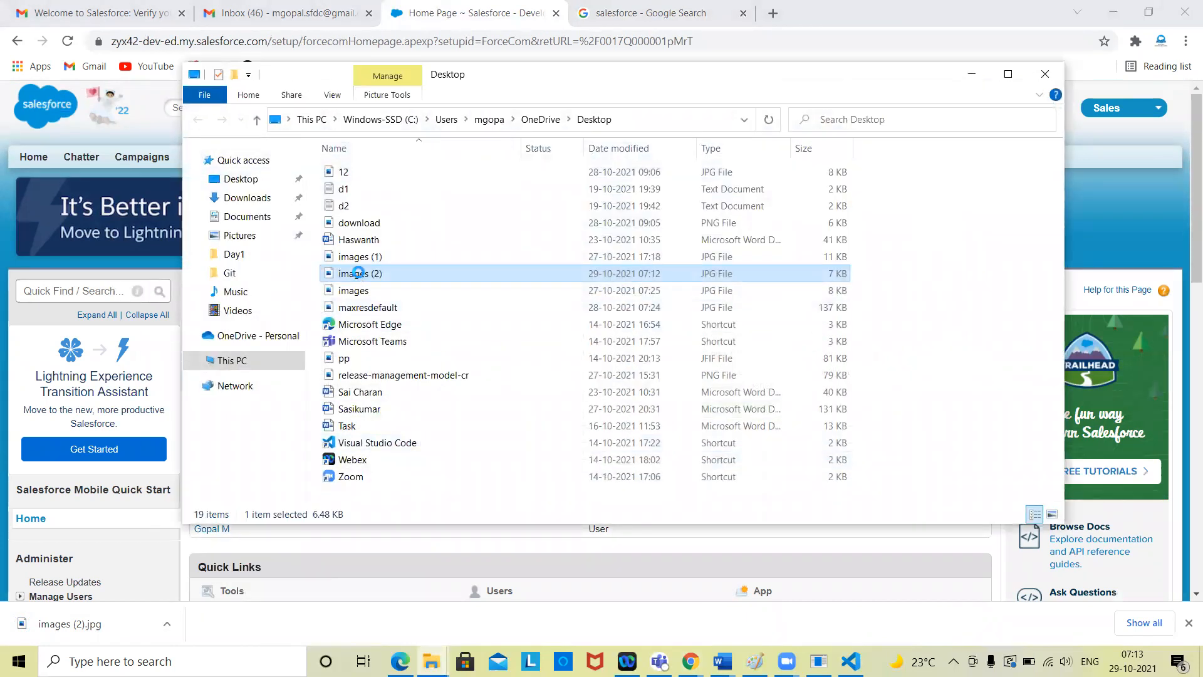
right_click(369, 281)
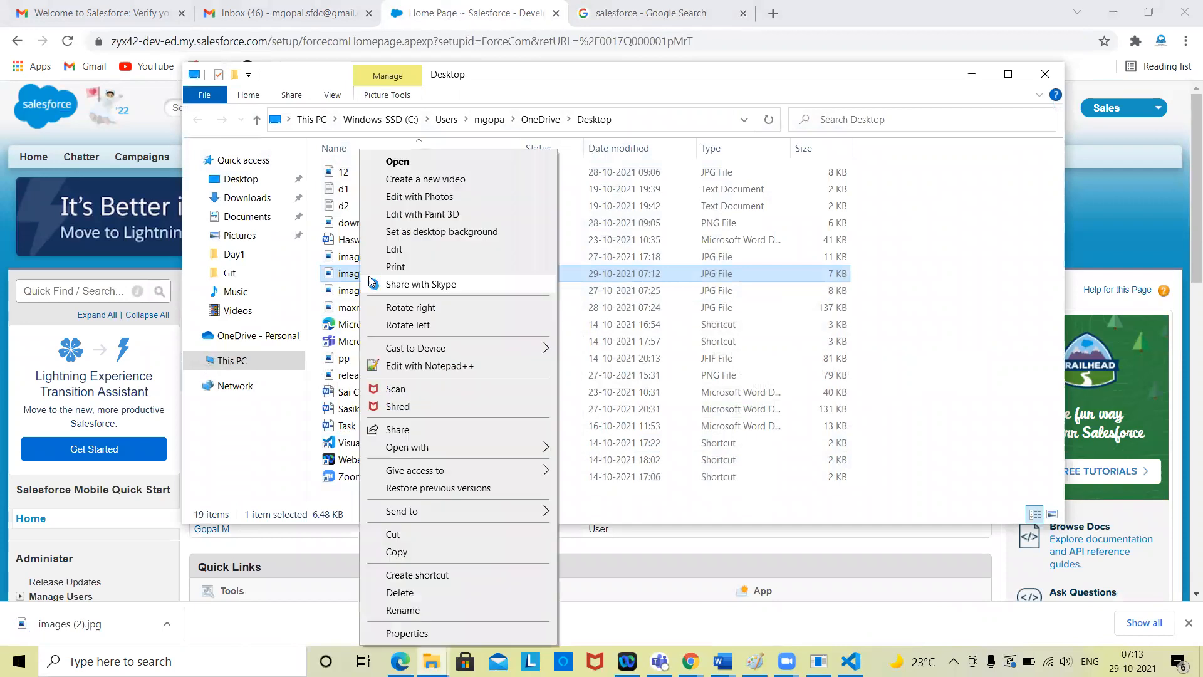
click(426, 634)
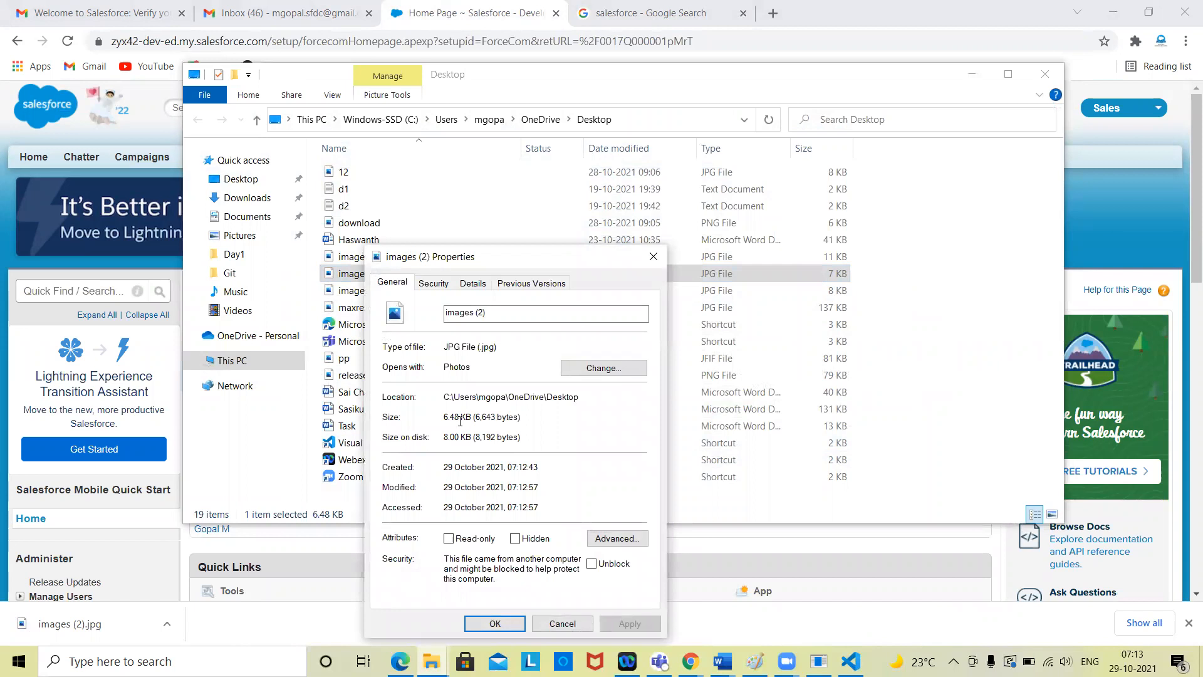
click(654, 257)
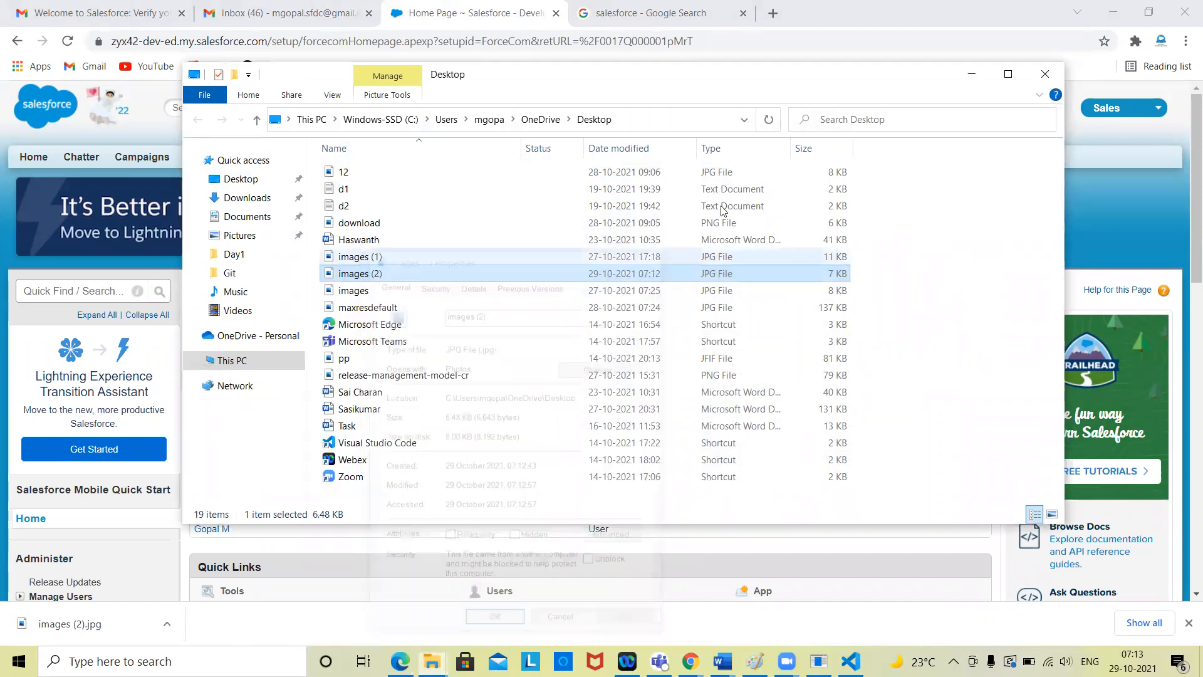
click(971, 74)
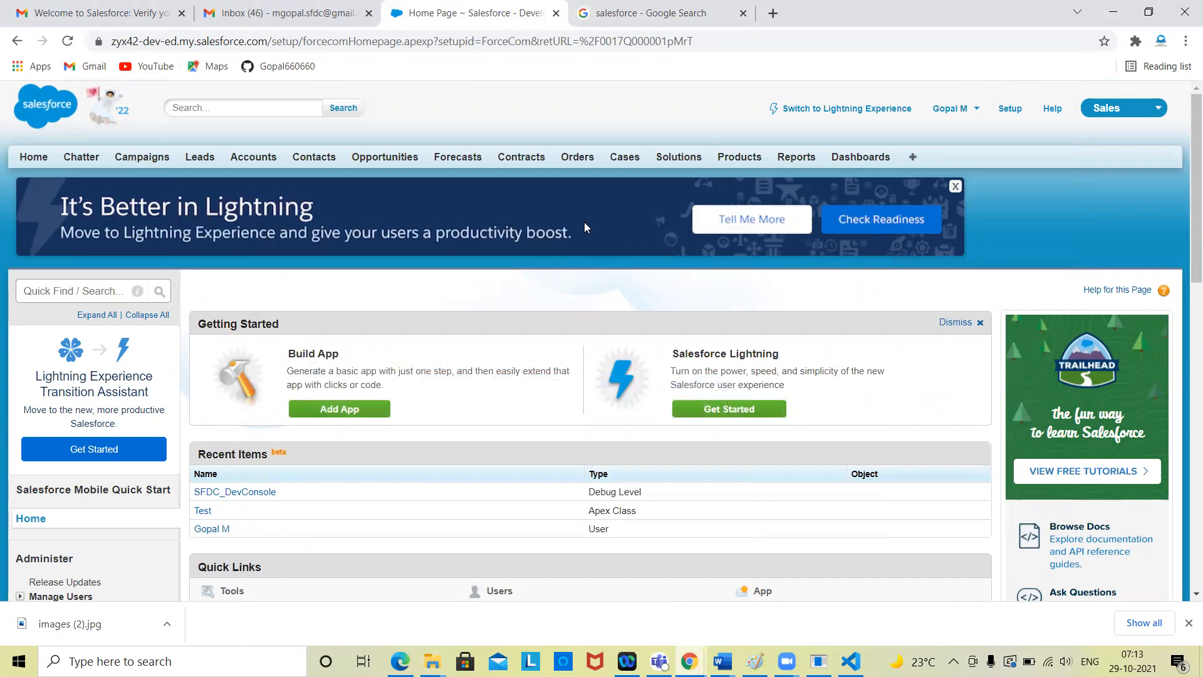
Step: Show the list of all Salesforce tabs, find "docu" on the page and open Documents
click(913, 162)
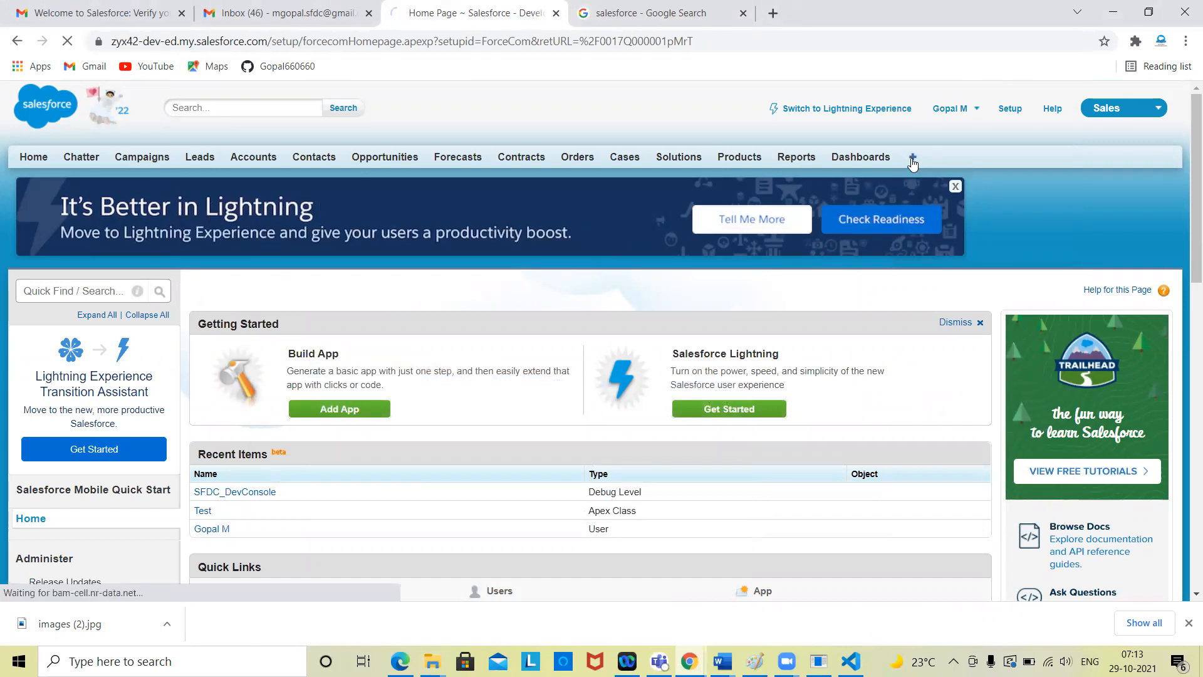
scroll(833, 450, down, 4)
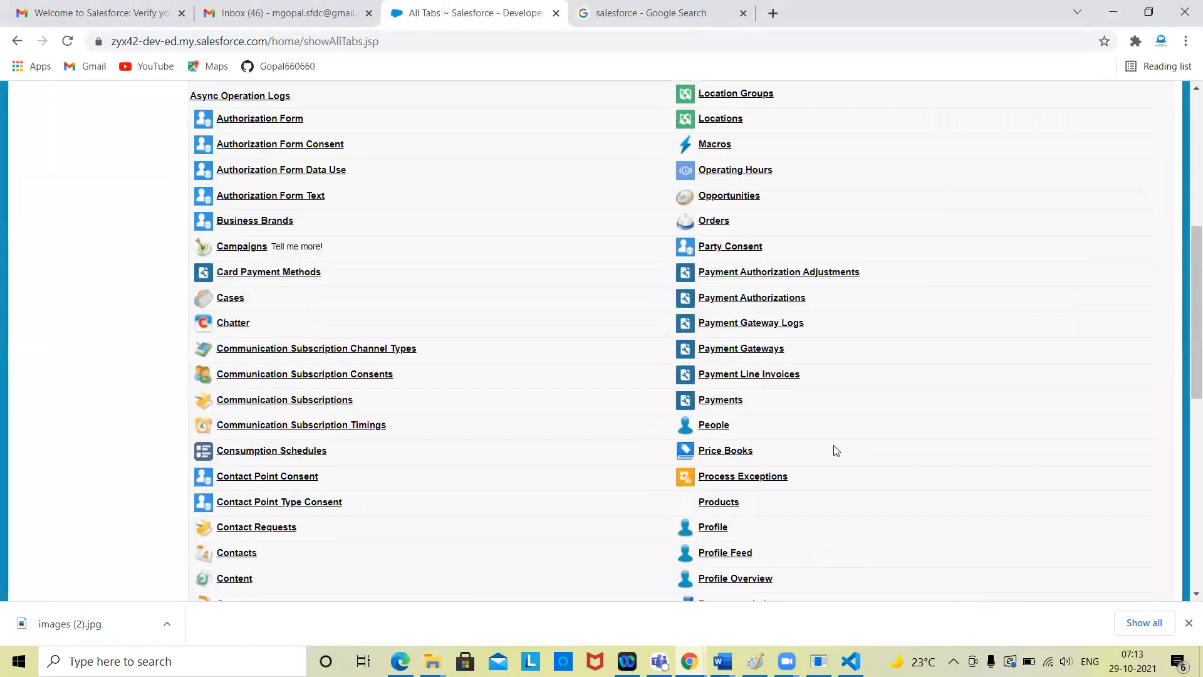
scroll(834, 450, up, 1)
key(ctrl+f)
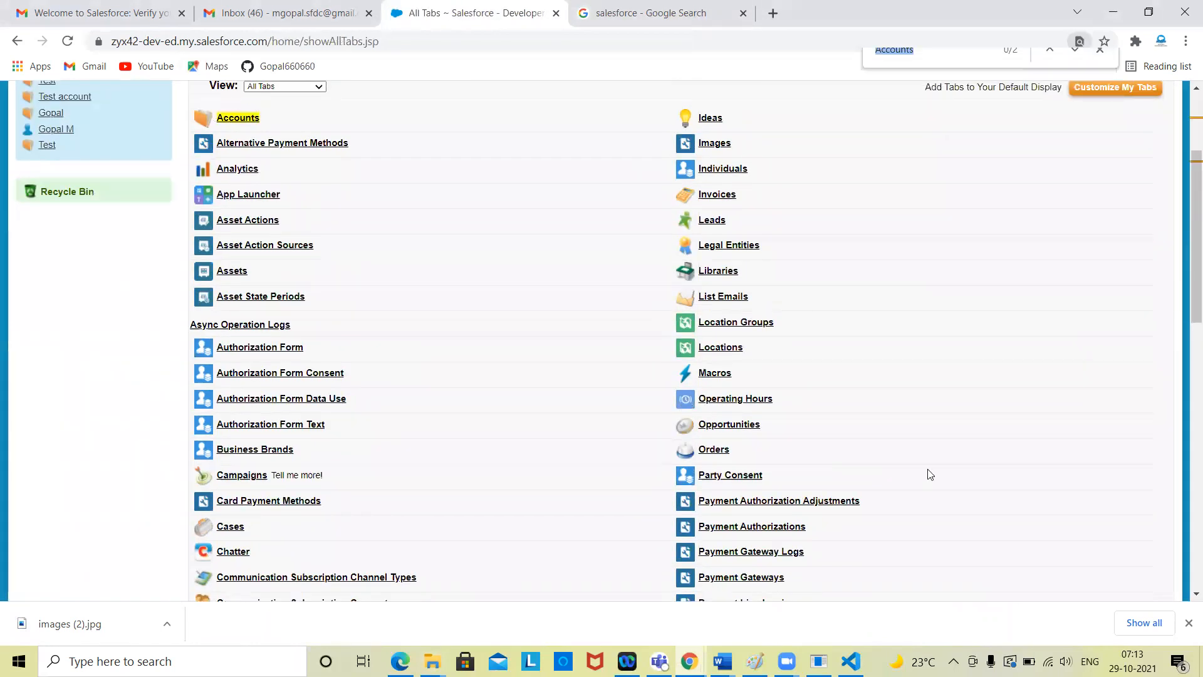
key(BackSpace)
text(docy)
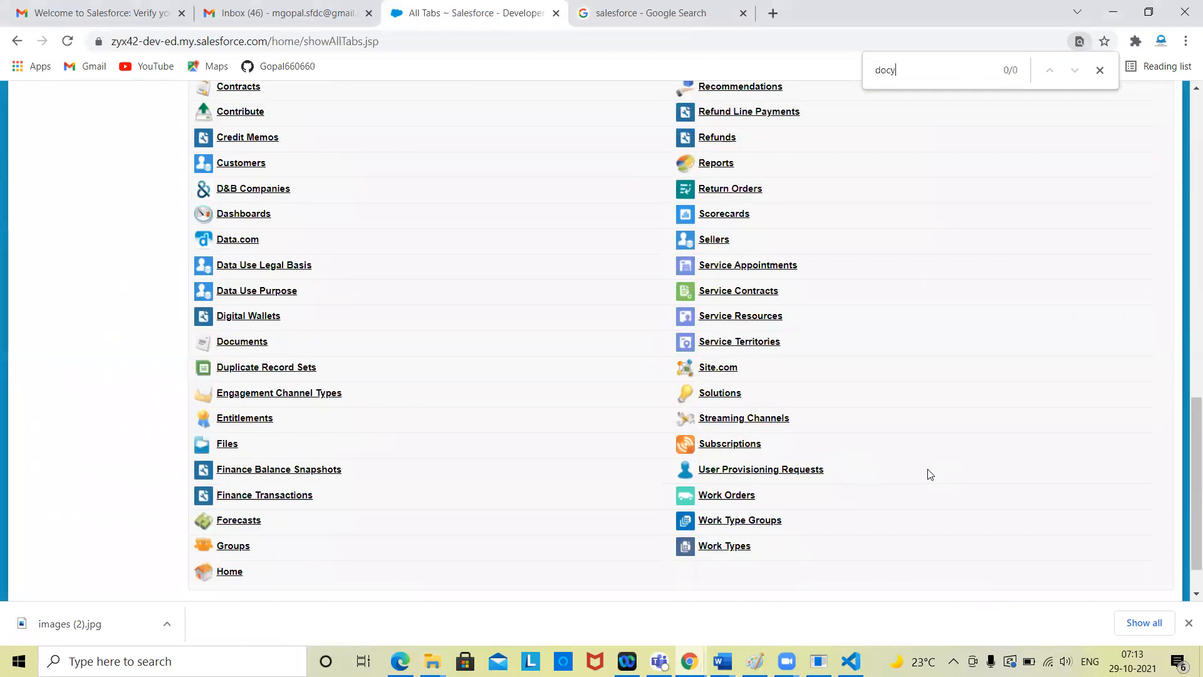
key(BackSpace)
text(u)
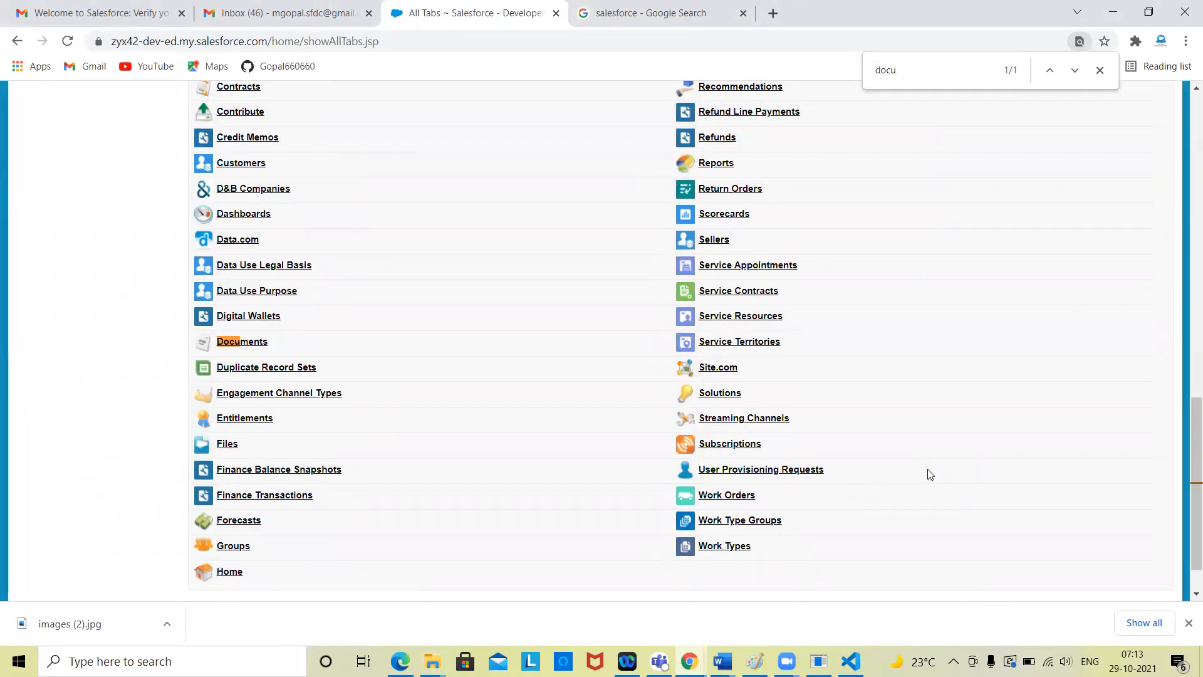
click(262, 348)
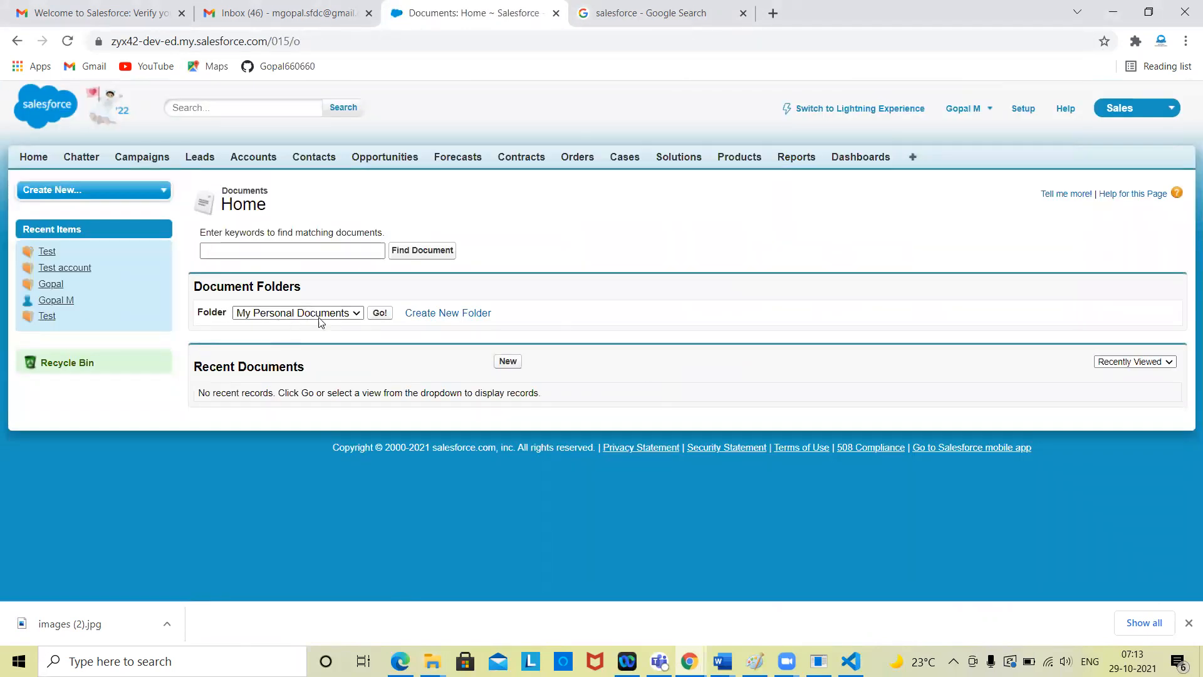
Step: Start a new document in the My Personal Documents folder, name it "Logo" and mark it as an externally available image
click(378, 312)
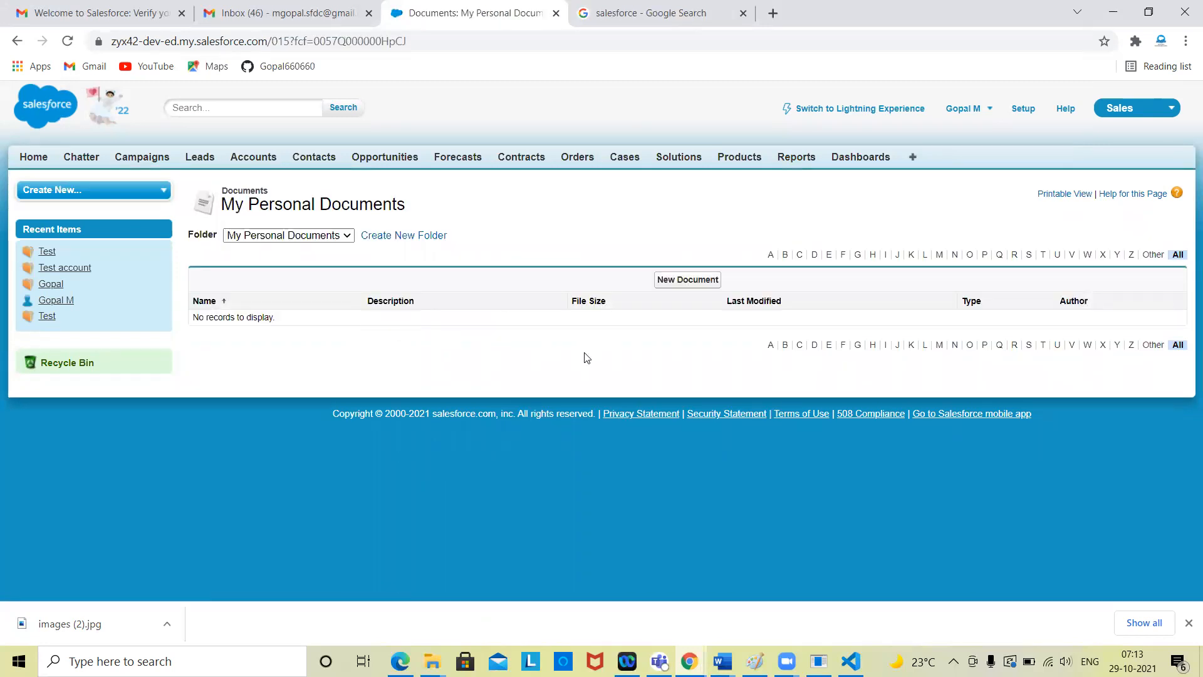
click(687, 287)
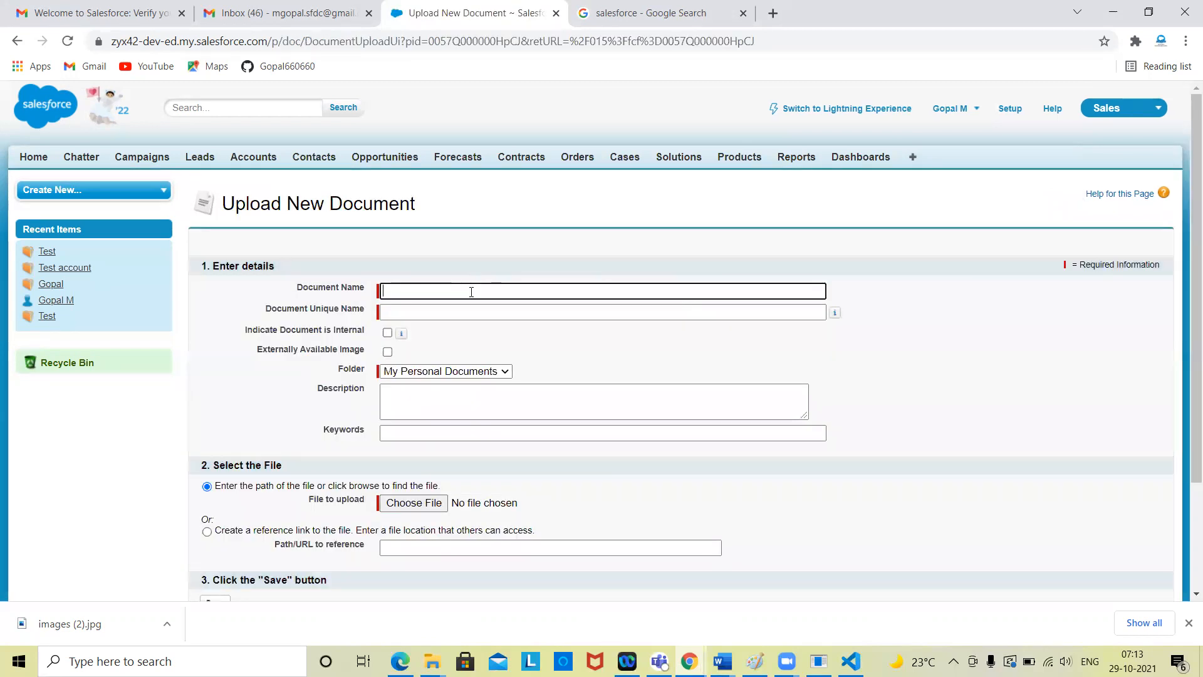
click(471, 291)
text(Logo)
click(497, 224)
scroll(600, 342, down, 1)
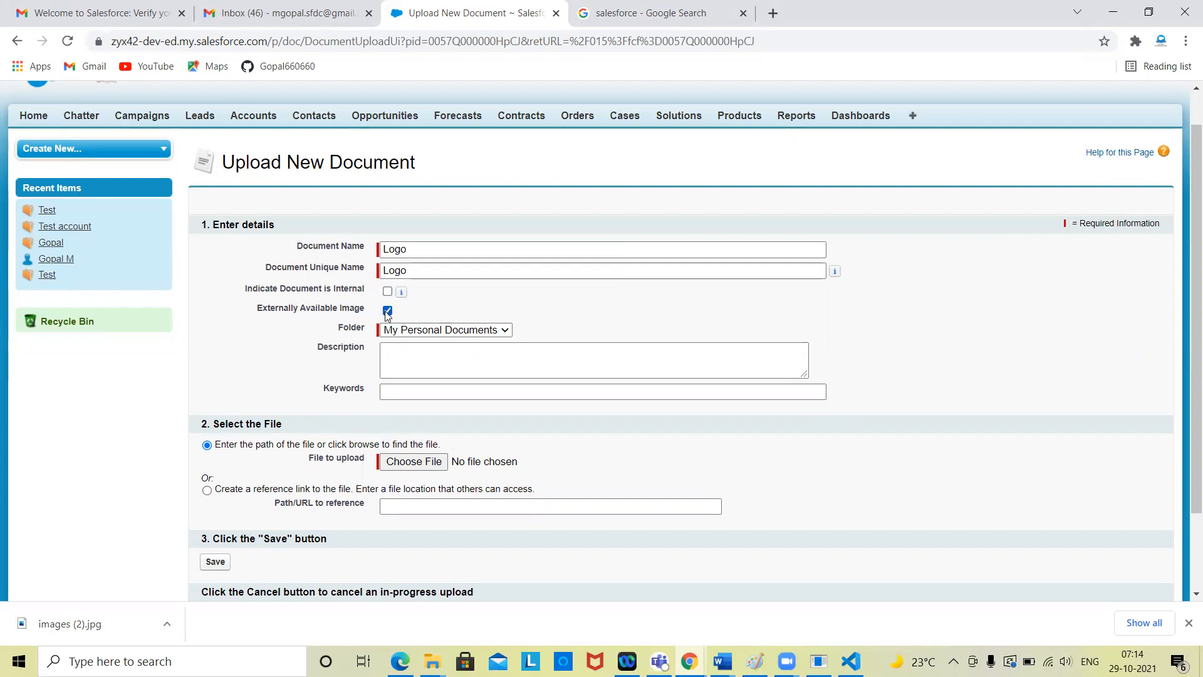
scroll(591, 478, down, 1)
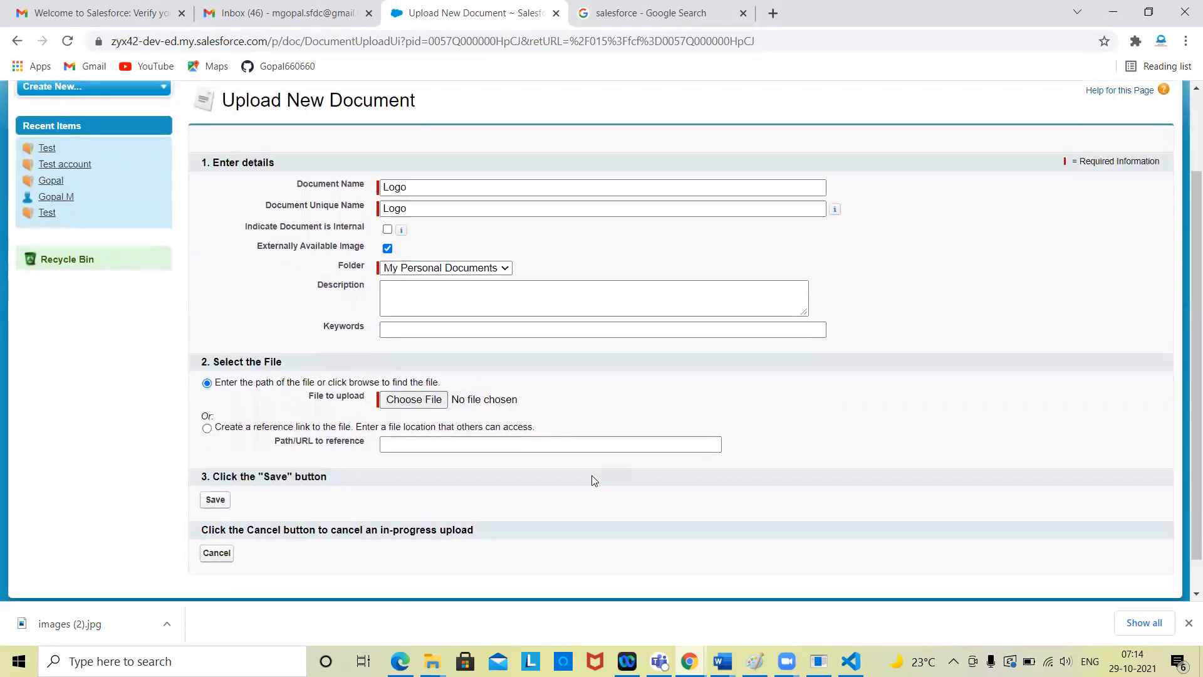
Step: Choose images (2).jpg from the Desktop as the file to upload, save the Logo document and review its details
click(430, 406)
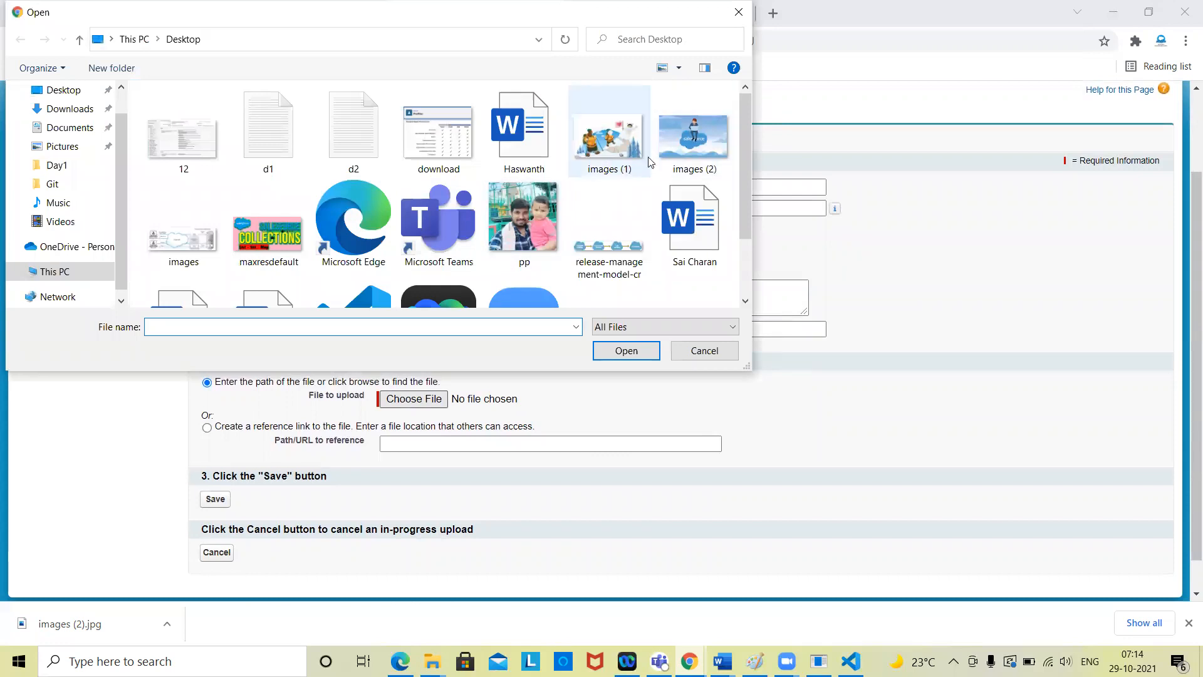
click(689, 164)
click(626, 351)
scroll(739, 479, down, 1)
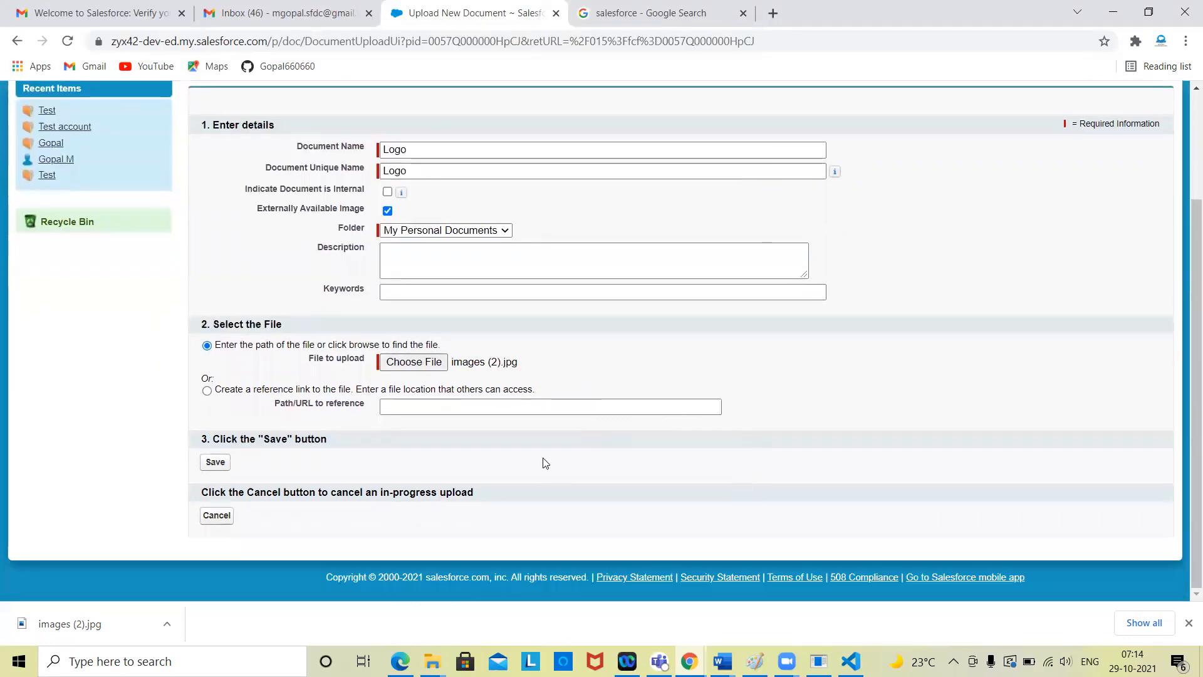
click(216, 464)
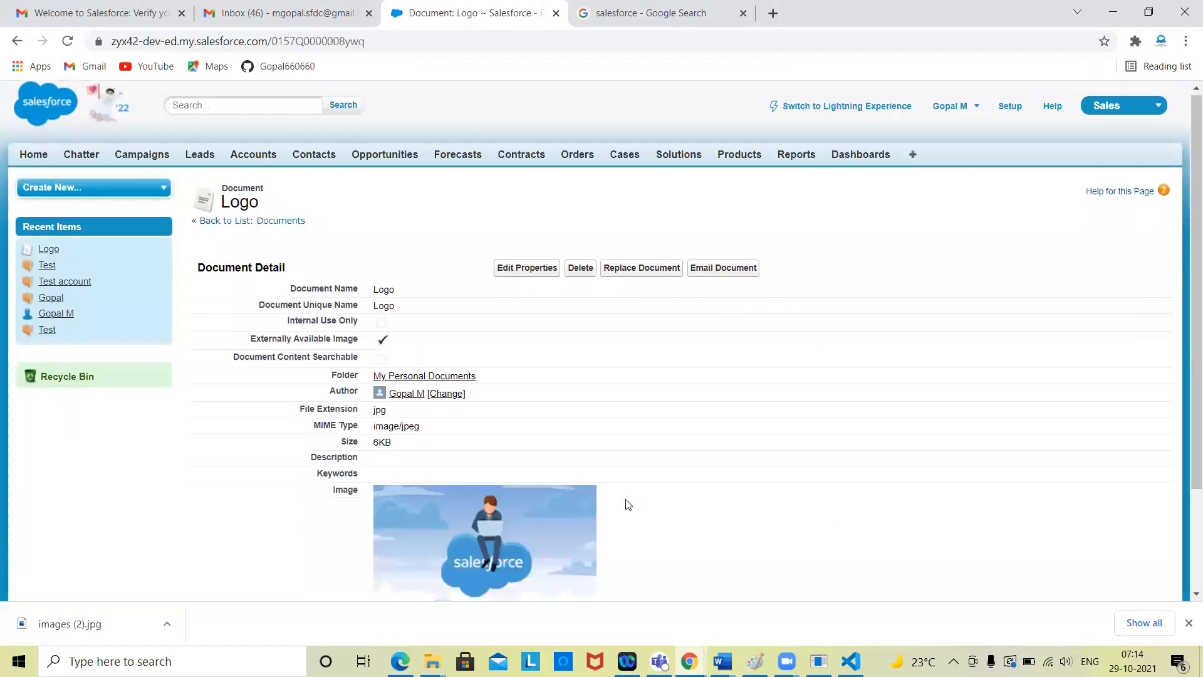
scroll(945, 471, down, 2)
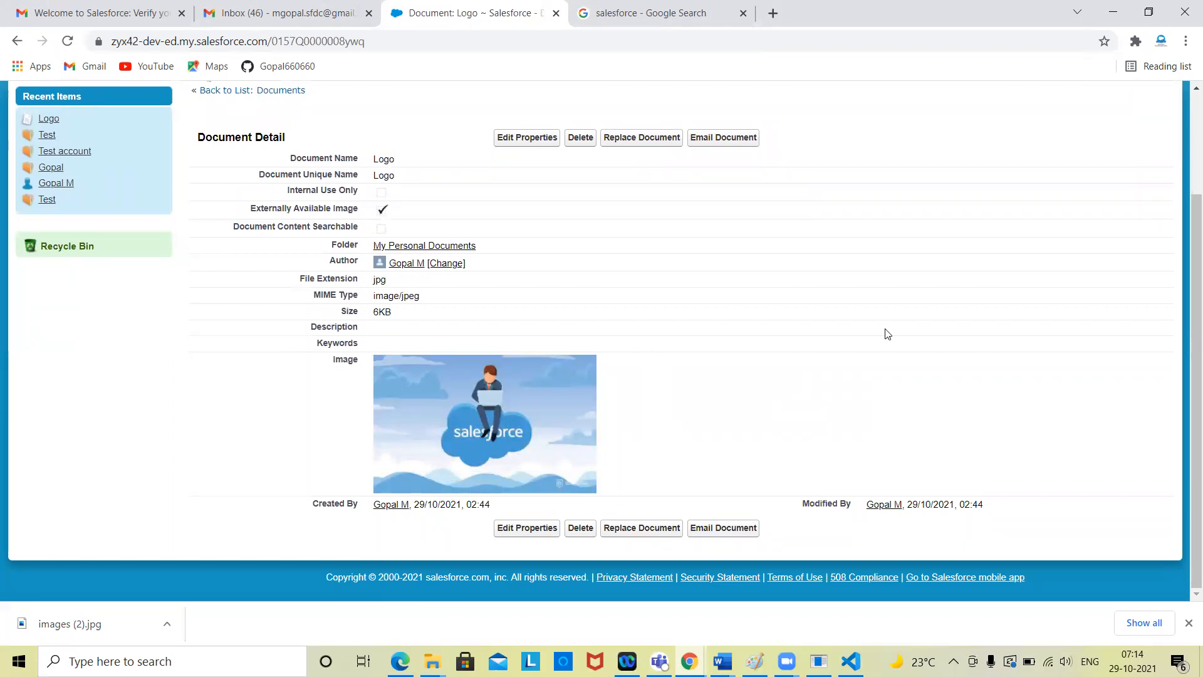
scroll(849, 426, up, 2)
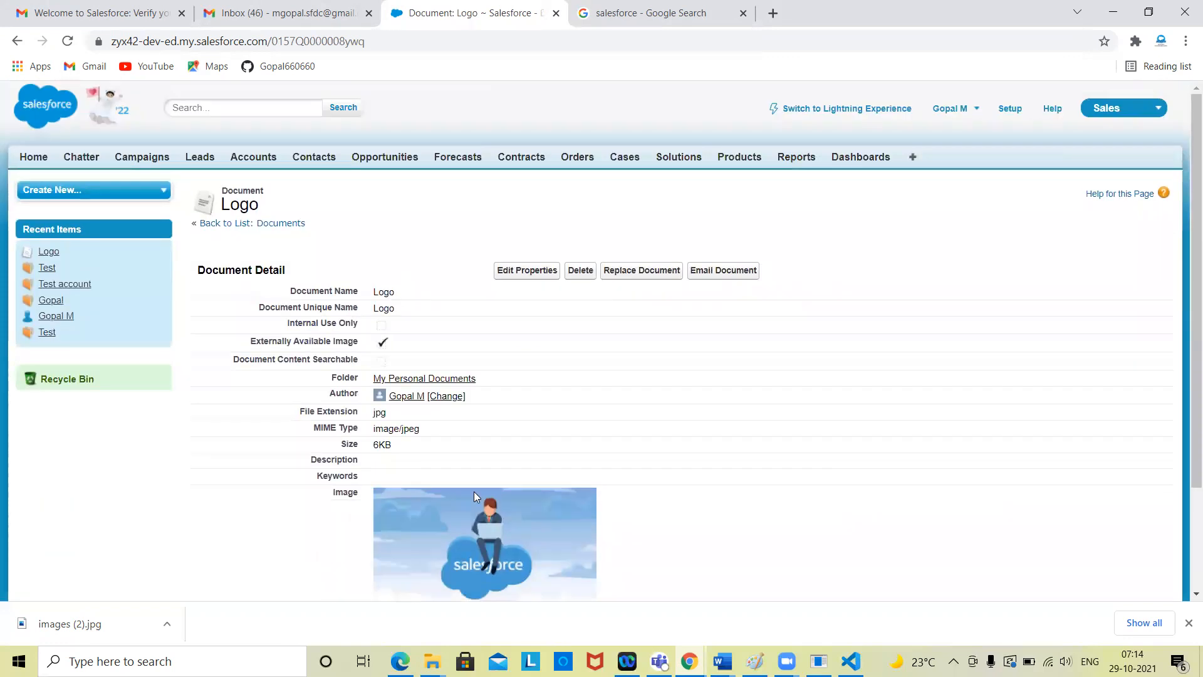
Step: Go back to the Documents list, reopen the Logo document and review its details and image preview
click(250, 225)
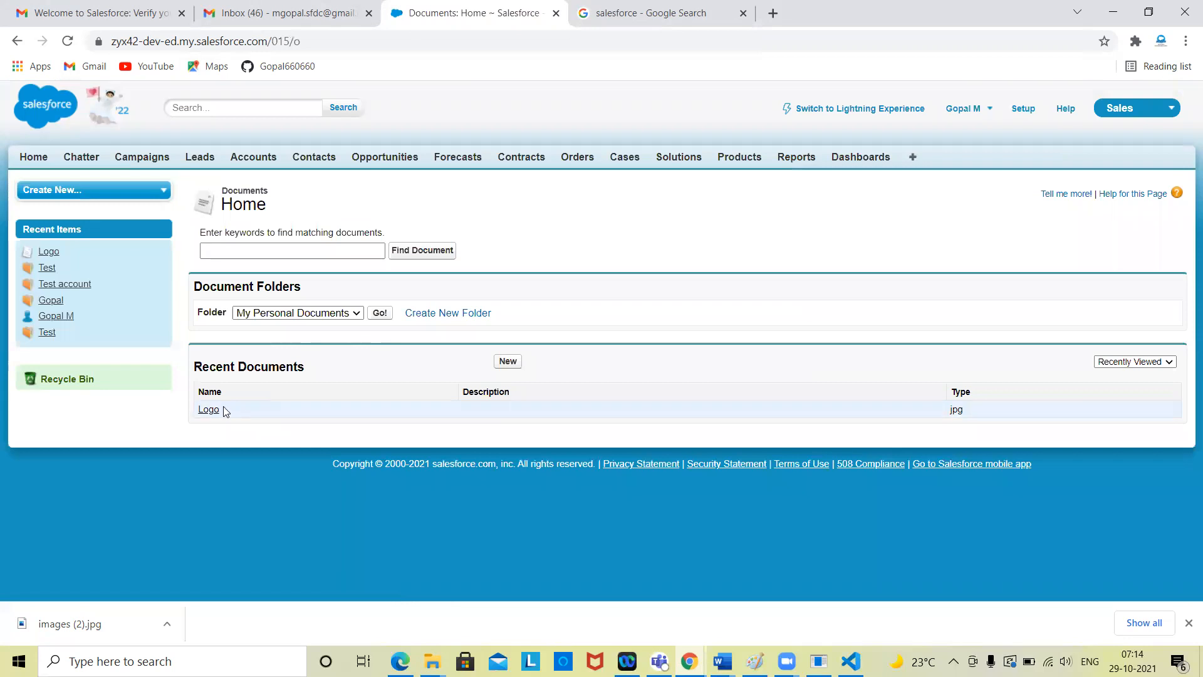
click(212, 417)
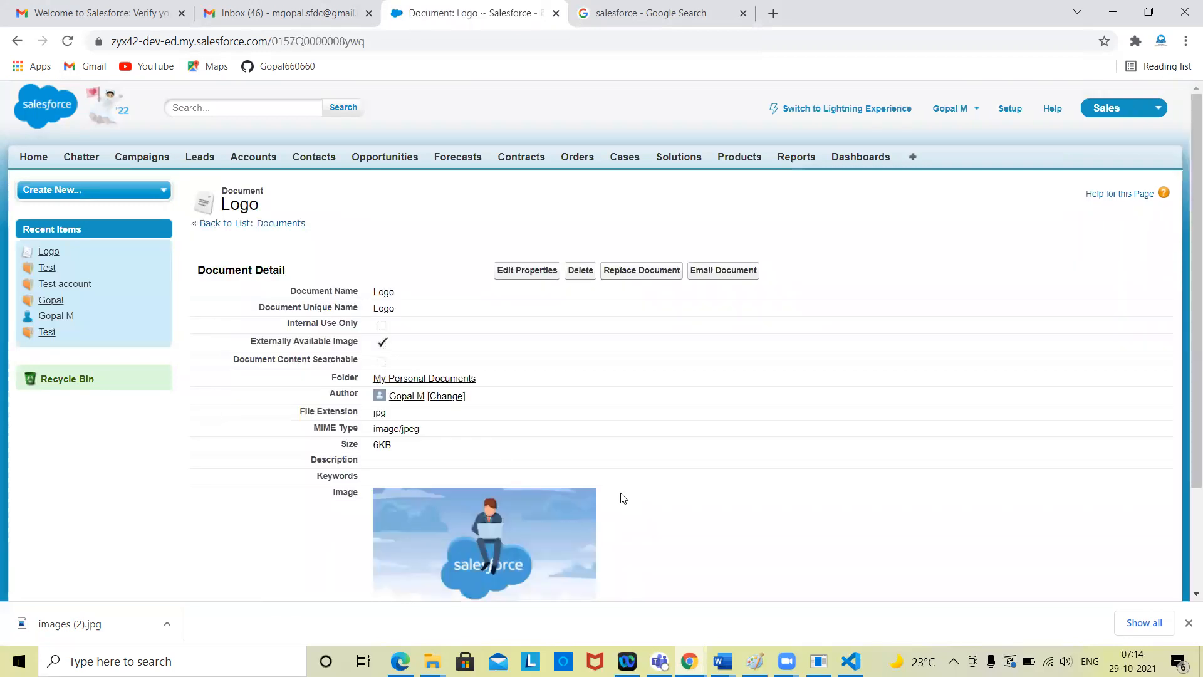
scroll(614, 470, down, 2)
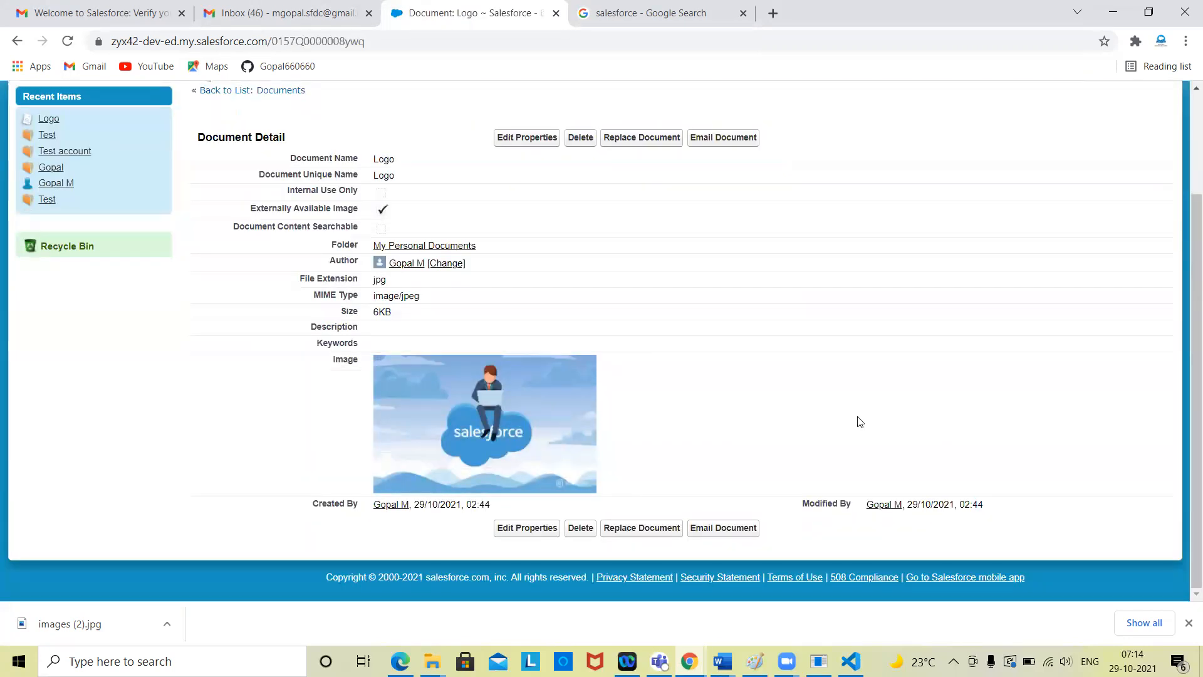
scroll(762, 442, up, 2)
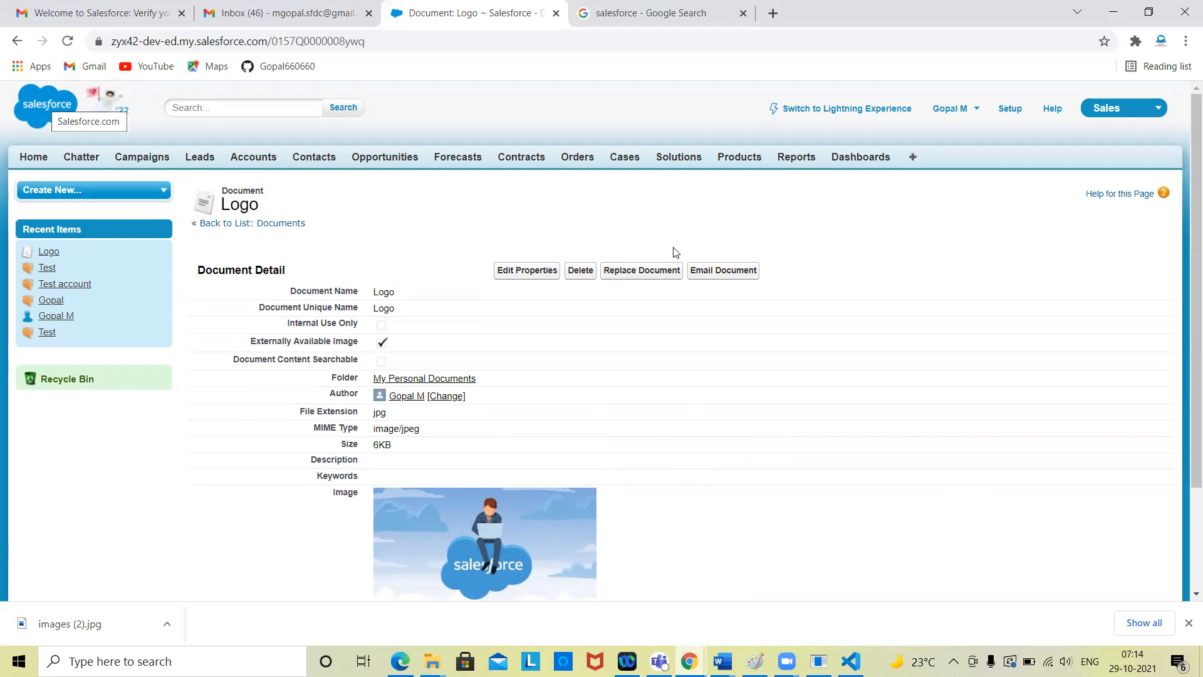
Step: Open Setup, dismiss the browser's download bar and search the Setup items for "apps"
click(1019, 114)
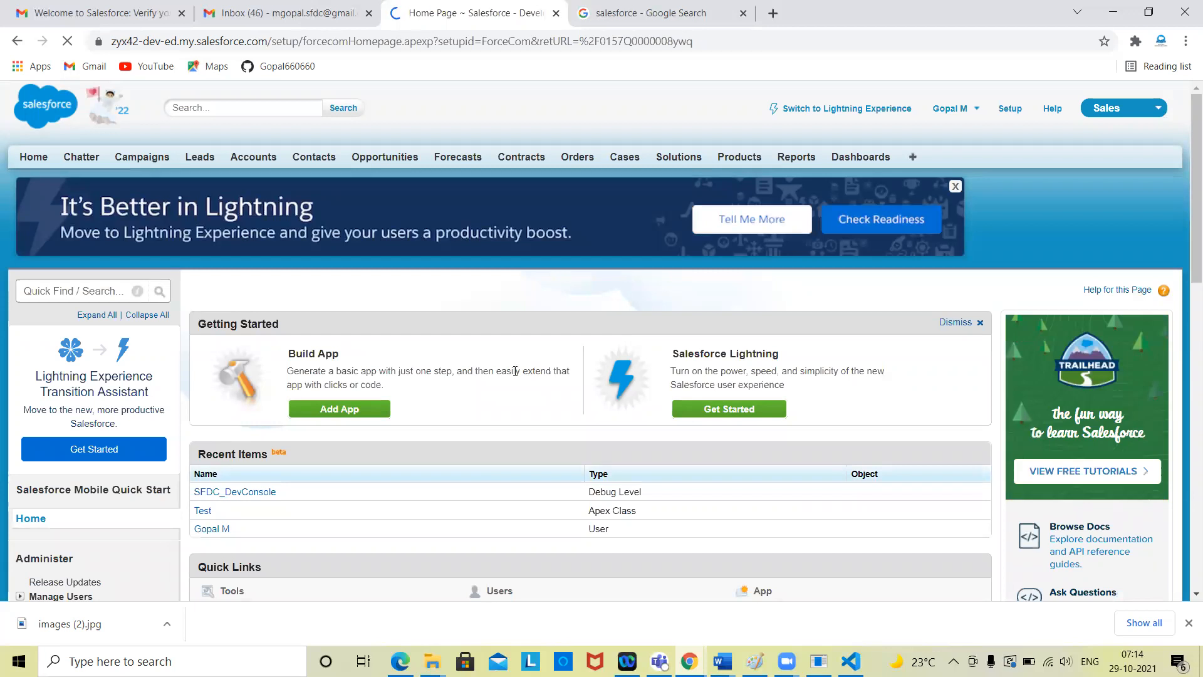
click(1189, 622)
click(1009, 113)
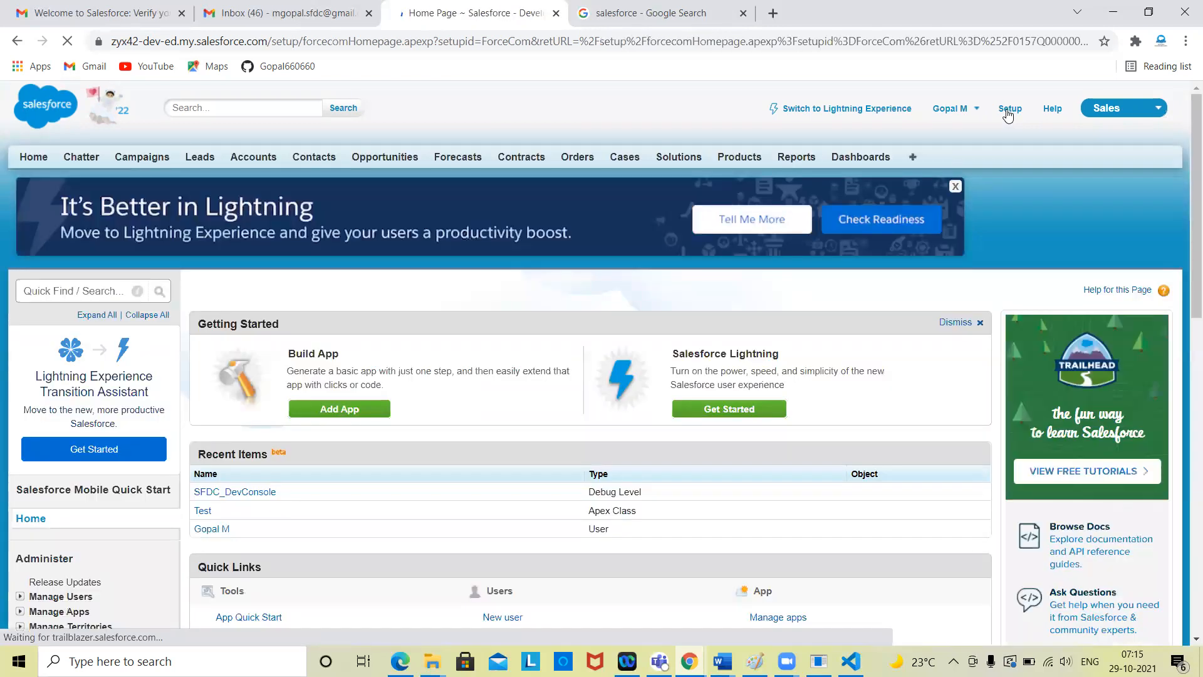
click(79, 293)
text(apps)
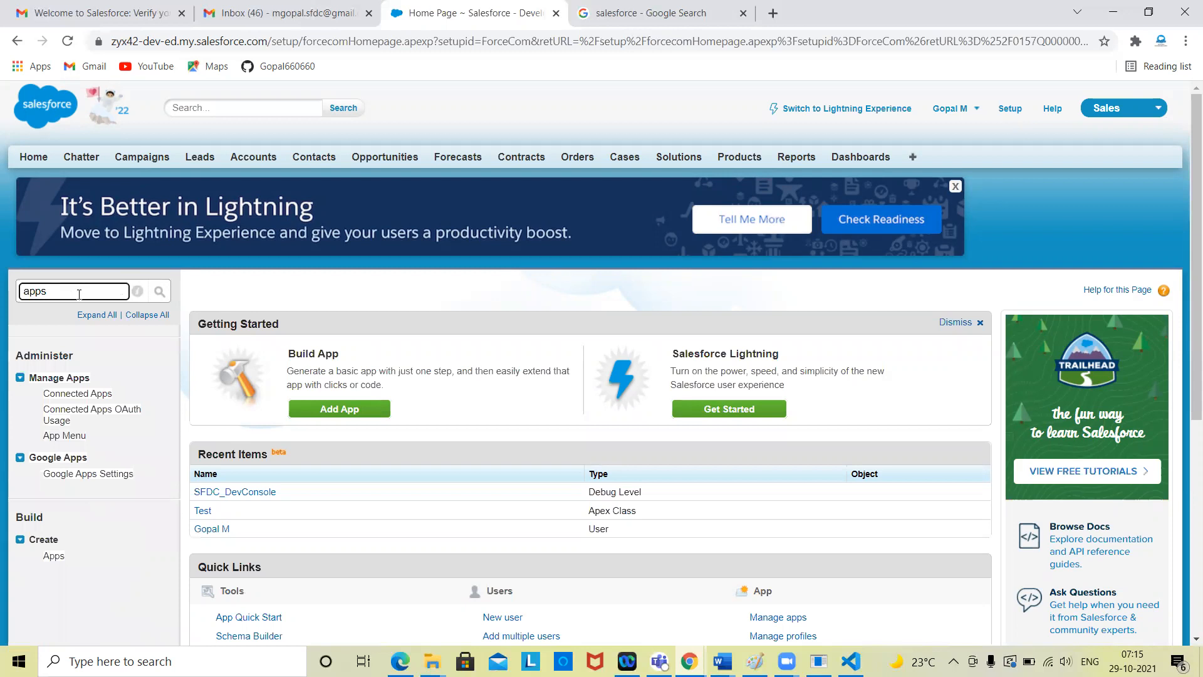
scroll(93, 506, down, 2)
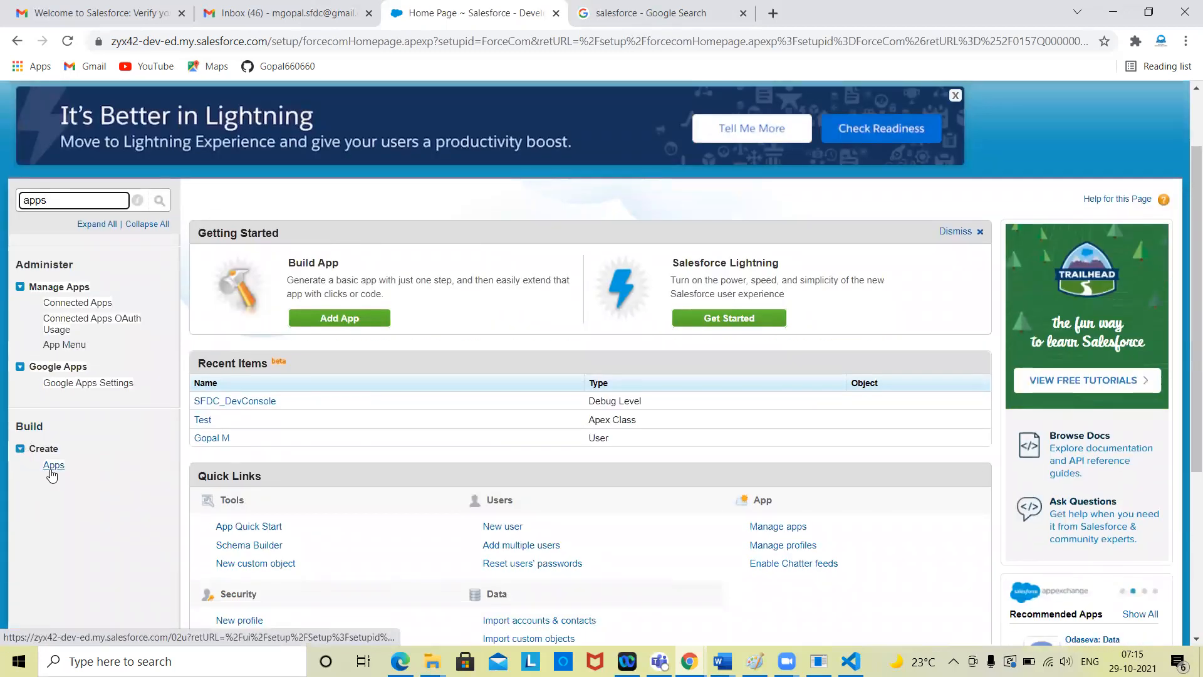
Step: Clear the Setup search and expand Create in the Build section to show its items
key(BackSpace)
key(BackSpace)
key(BackSpace)
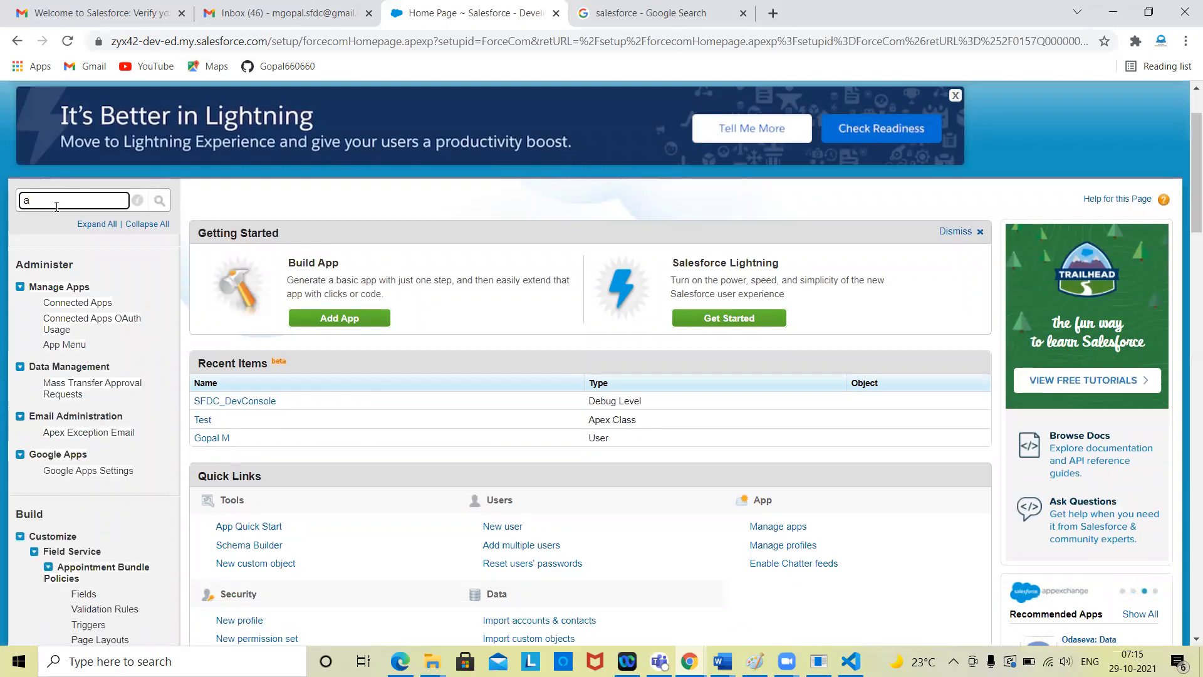
scroll(632, 341, up, 2)
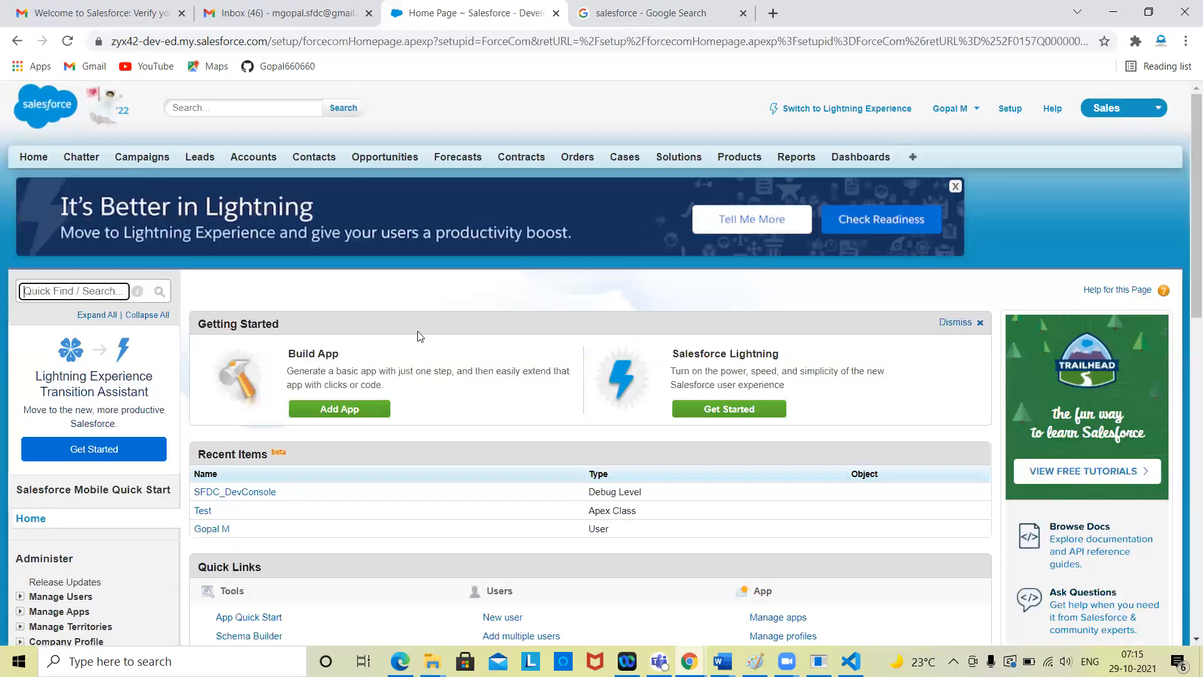
scroll(420, 337, down, 10)
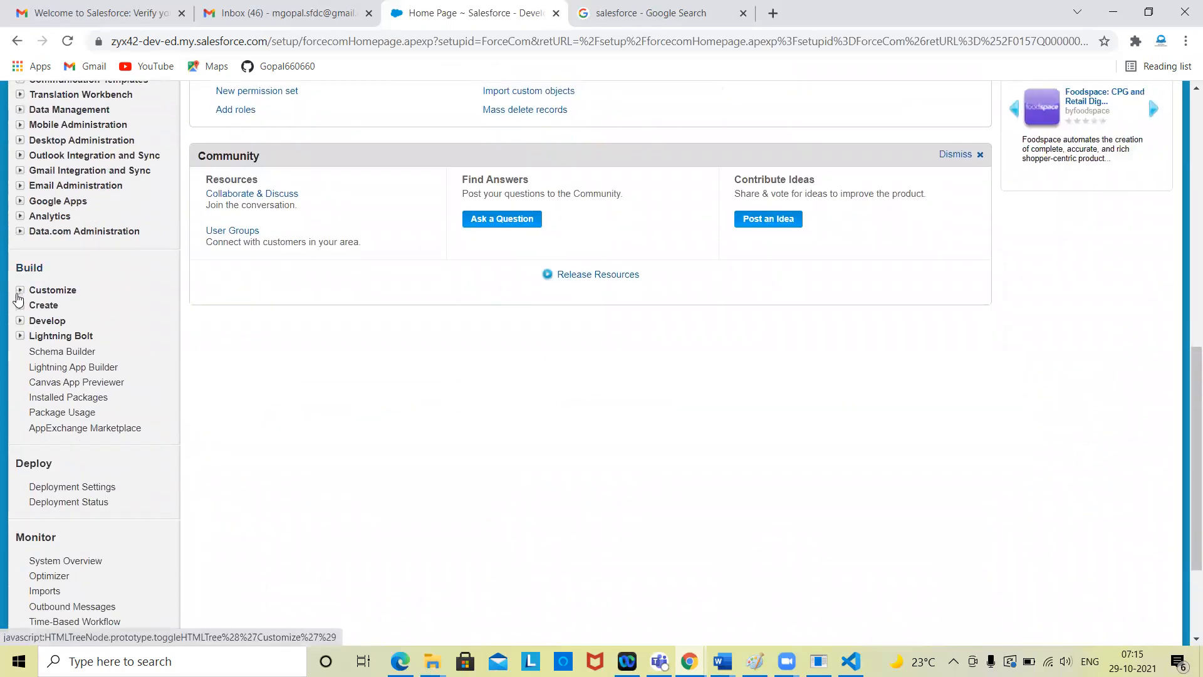
click(21, 306)
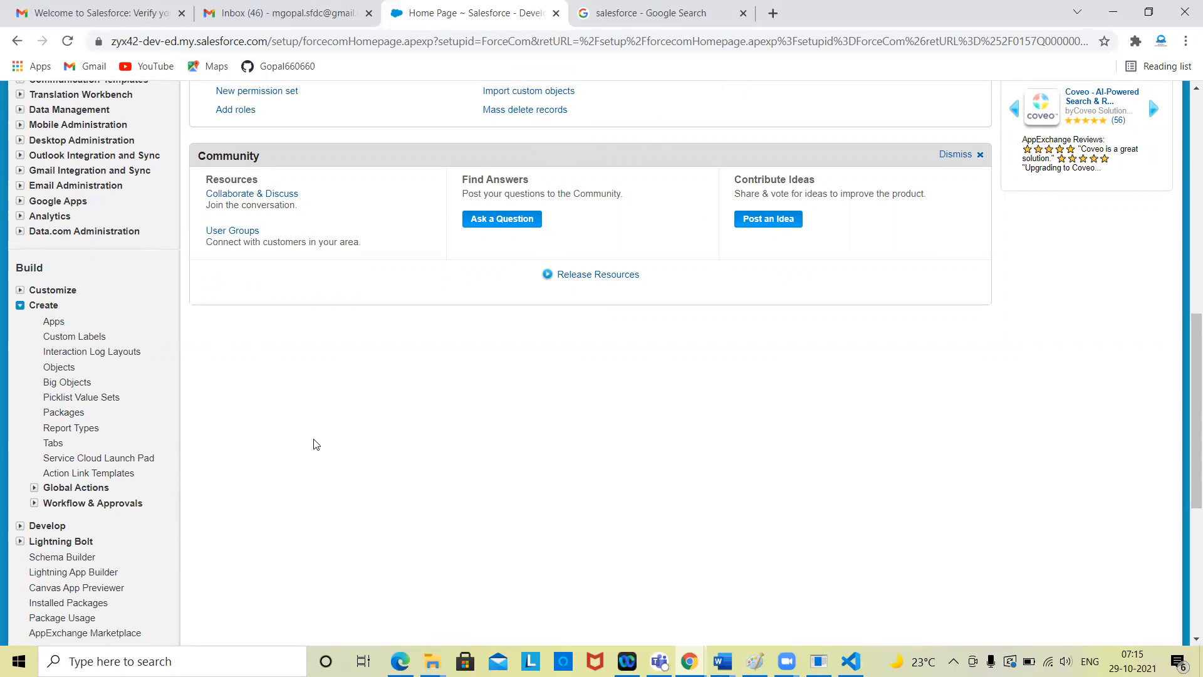
Step: Search the Setup items for "apps" again and open Apps under Create in the Build section
scroll(315, 445, up, 10)
click(68, 294)
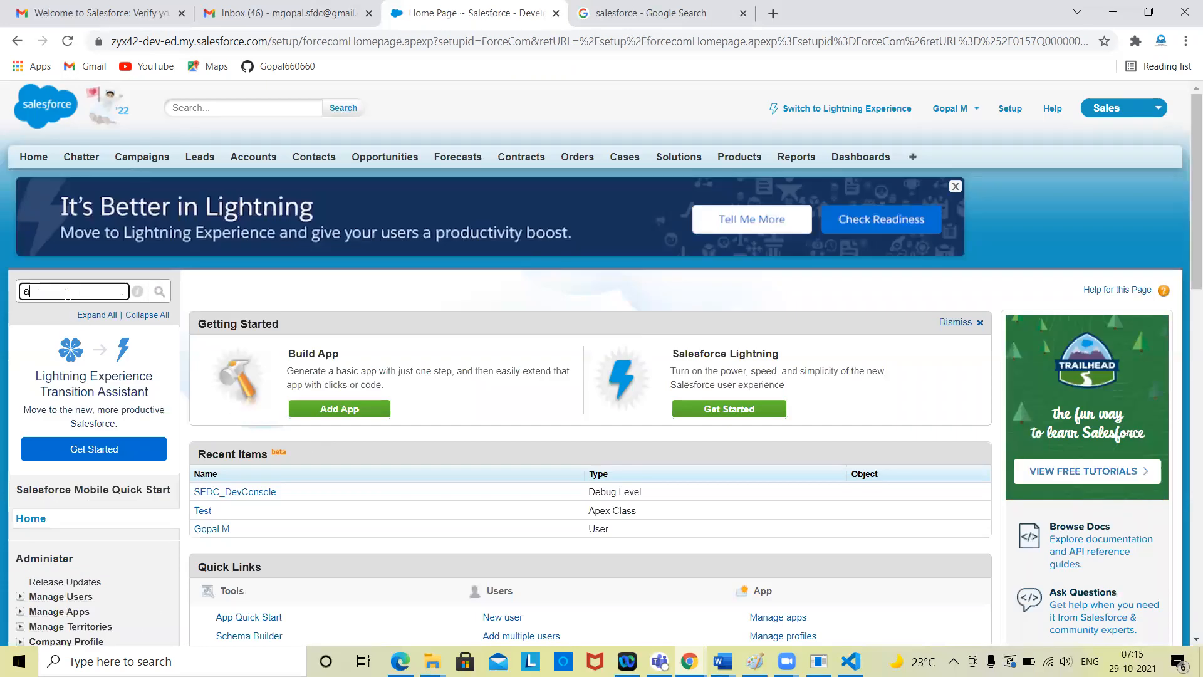
text(apps)
scroll(69, 299, down, 3)
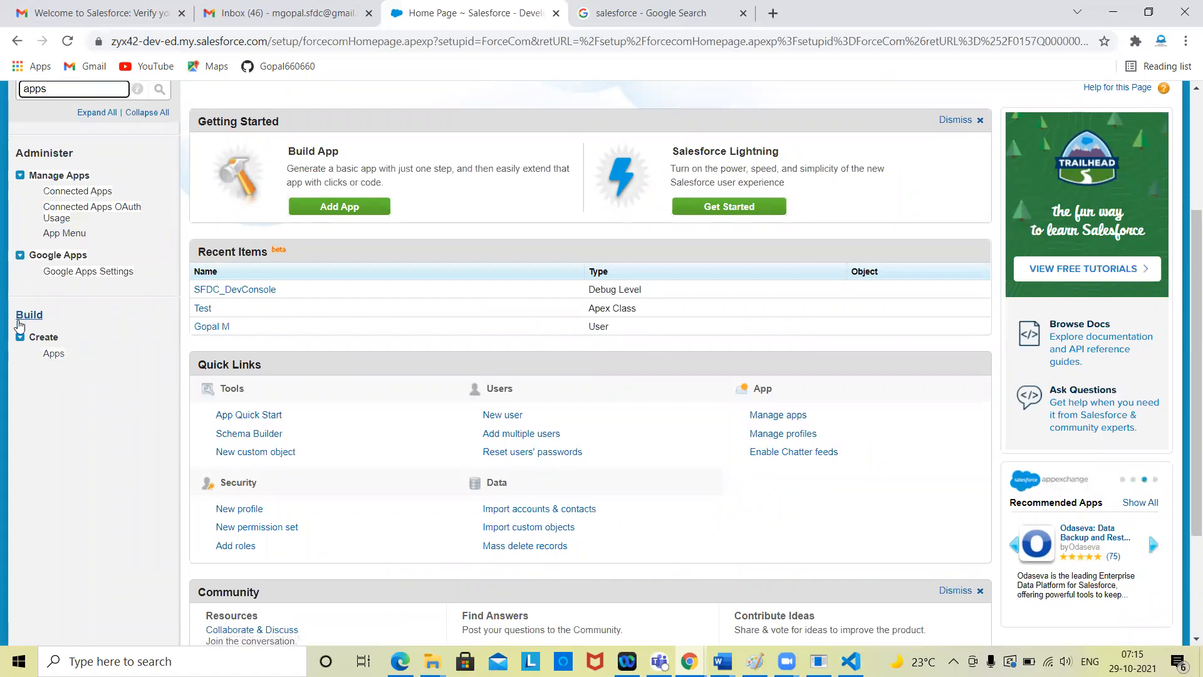
click(54, 354)
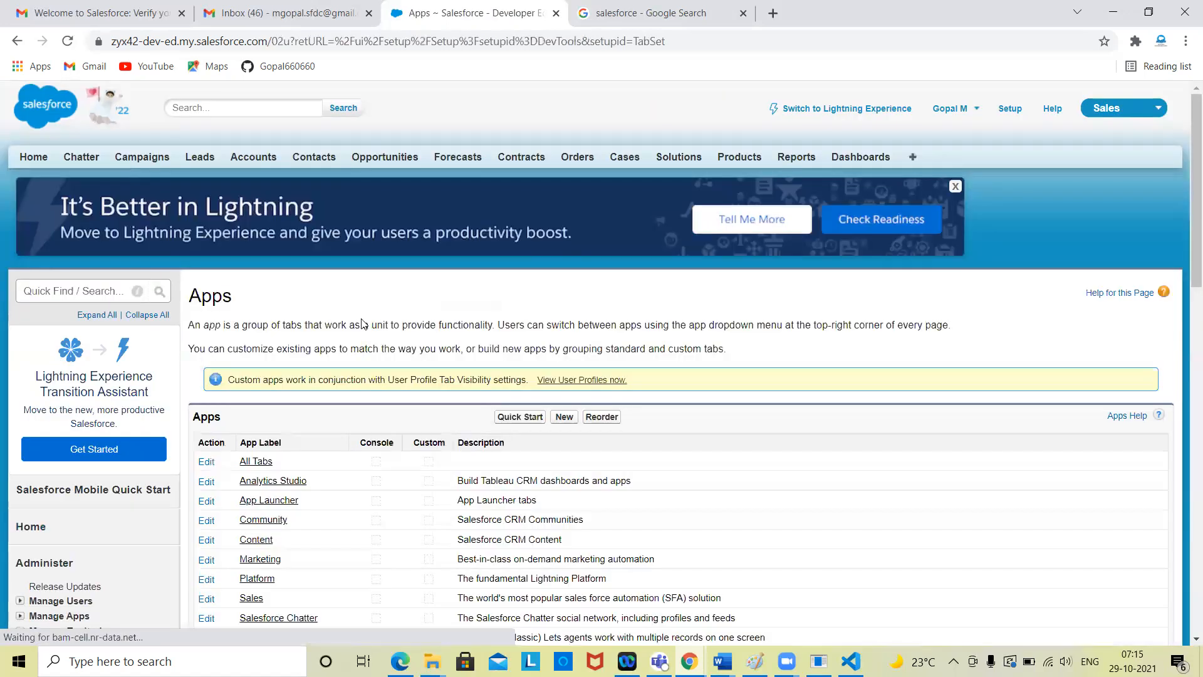
Step: Review the list of apps in Setup and compare it with the apps offered in the app switcher
scroll(785, 413, down, 3)
scroll(786, 415, up, 1)
scroll(786, 415, down, 1)
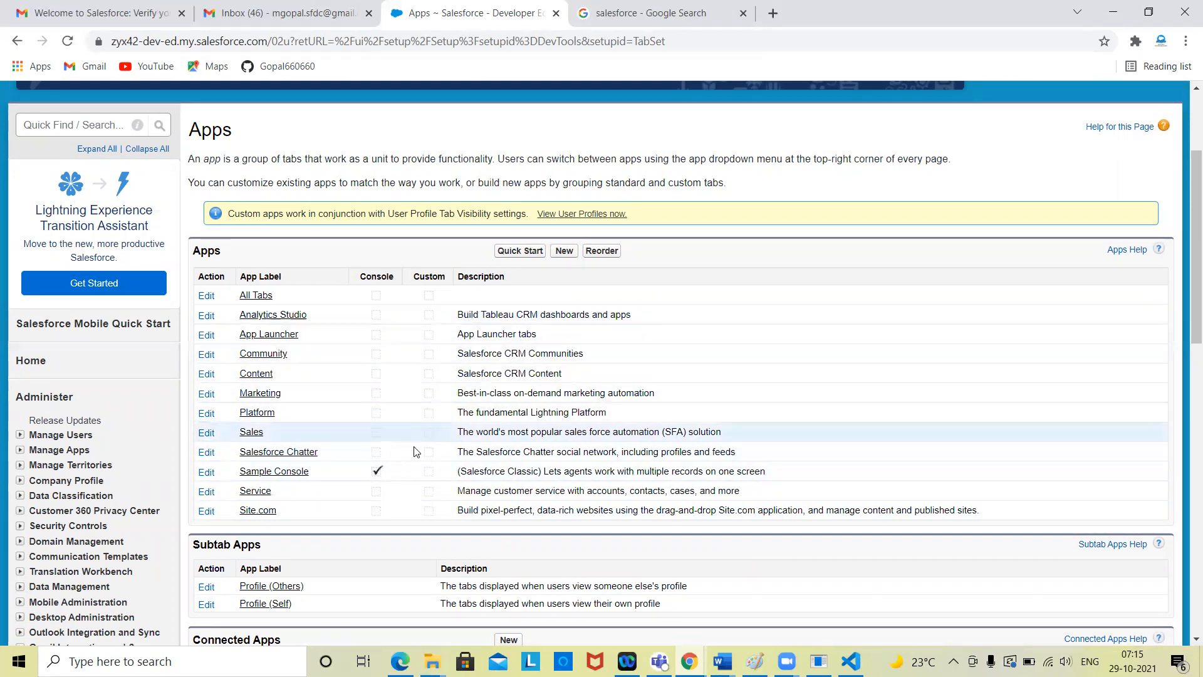
scroll(665, 320, up, 3)
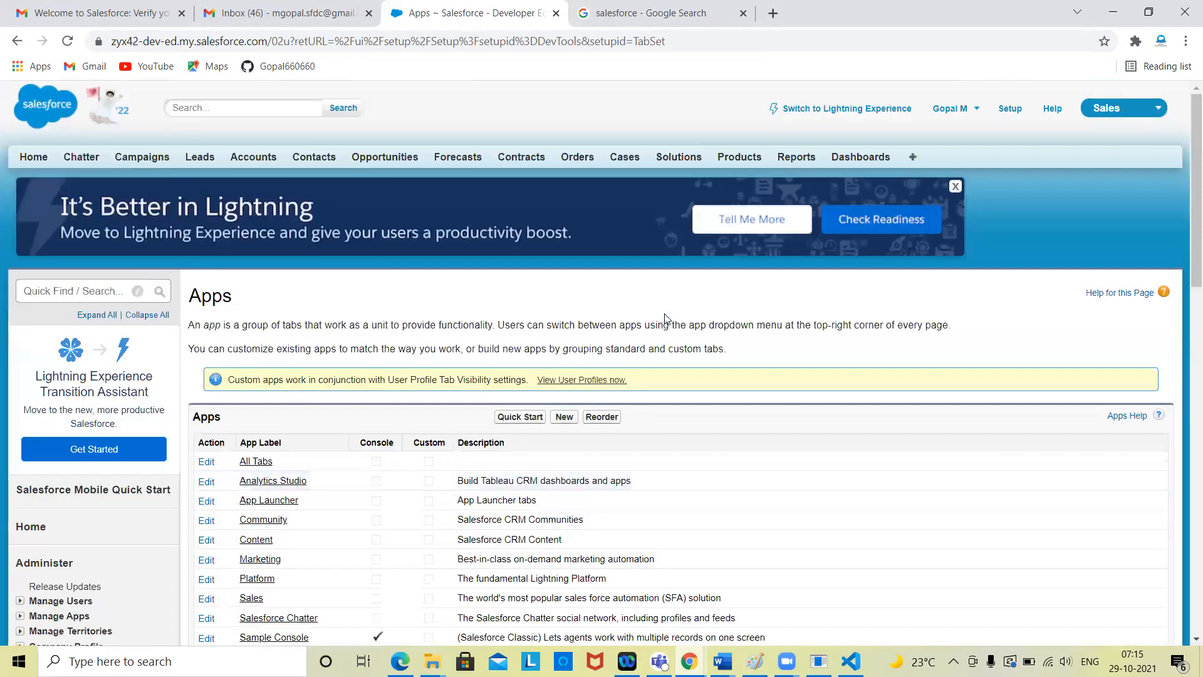
click(1110, 114)
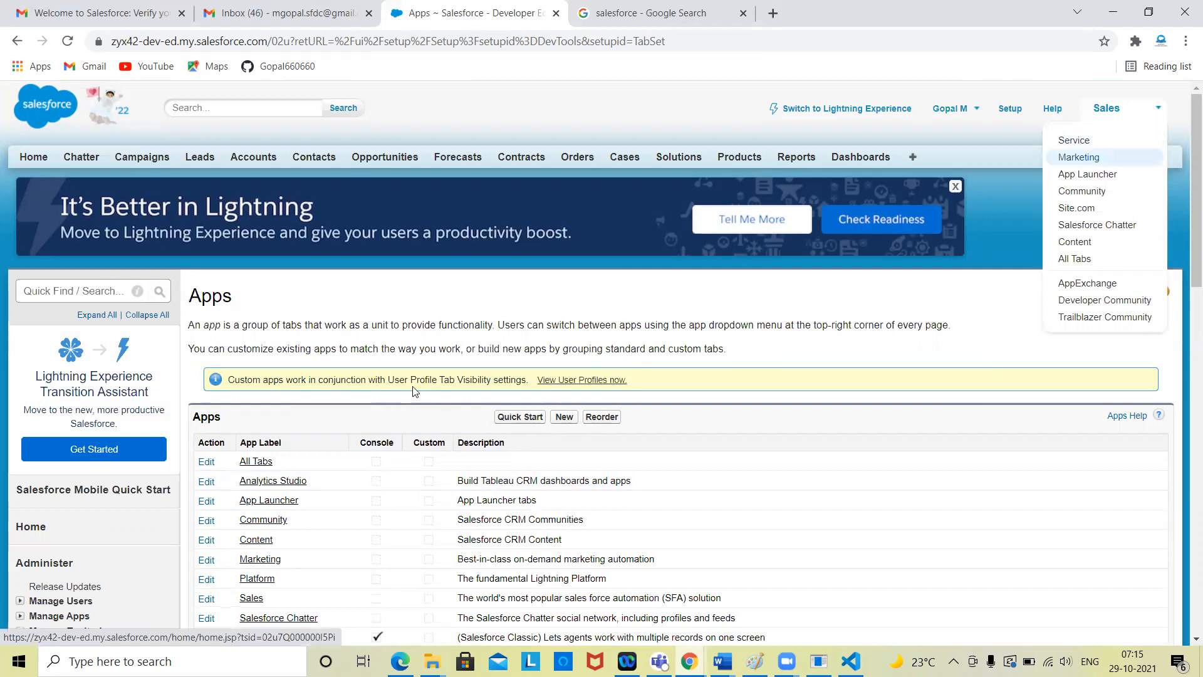
scroll(448, 412, down, 4)
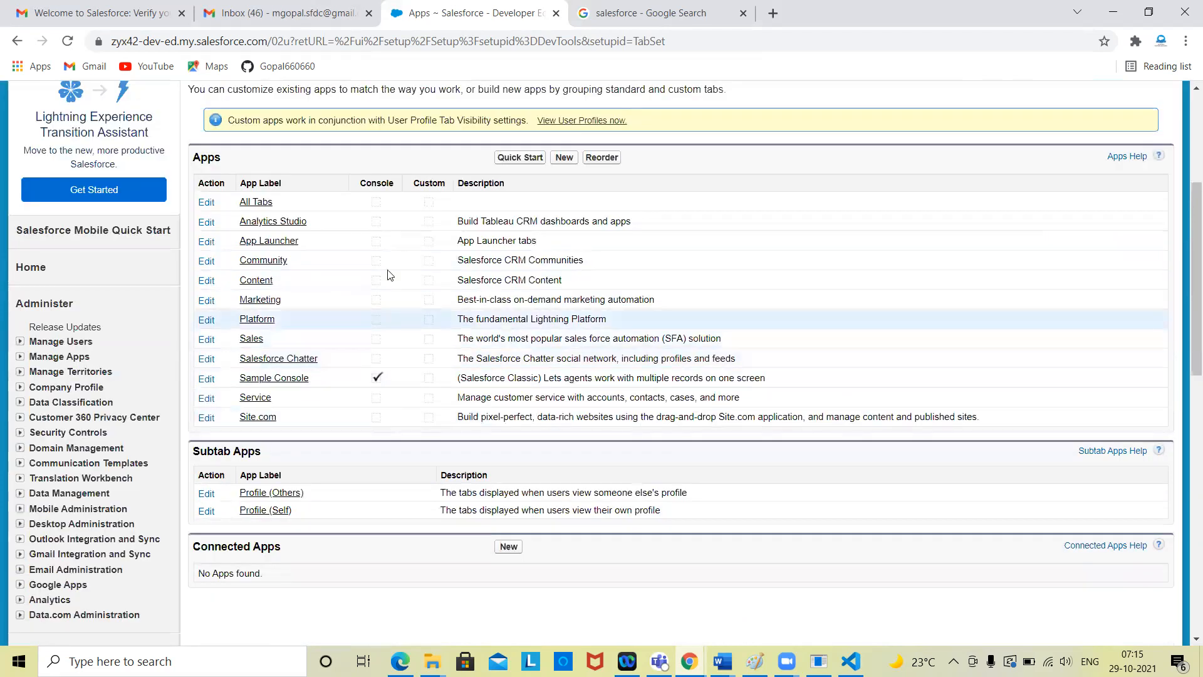
scroll(526, 386, up, 2)
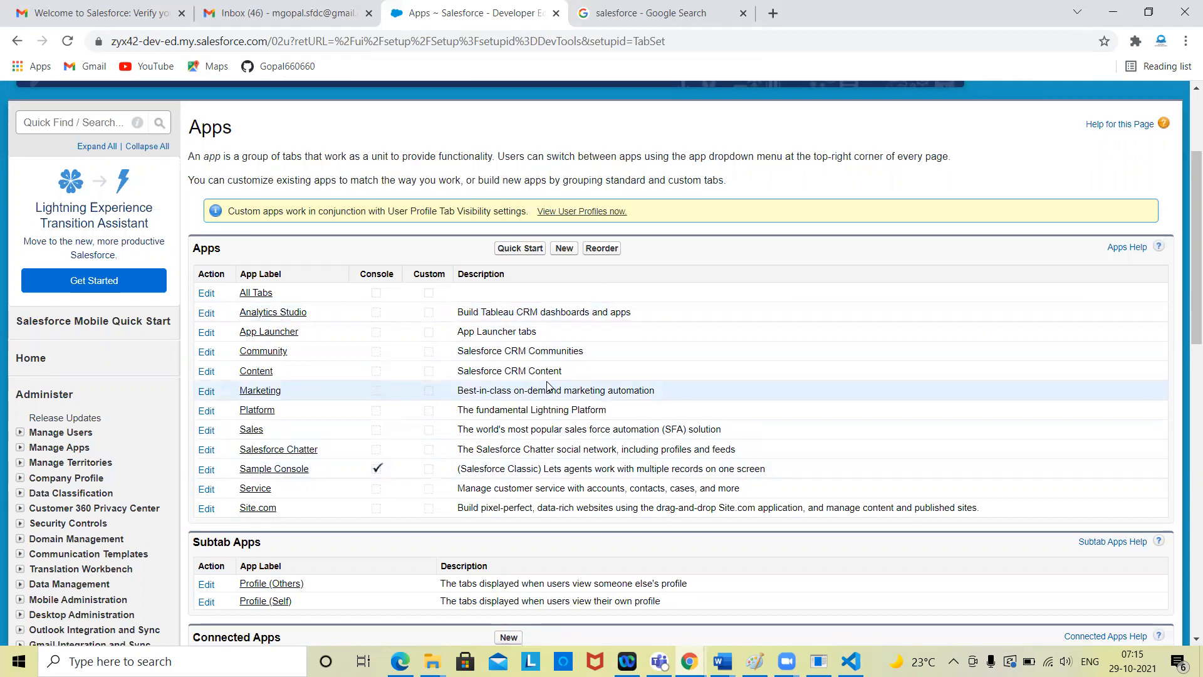
Step: Start a new app of the Custom app type, close the Google search page and continue to the app details
click(563, 249)
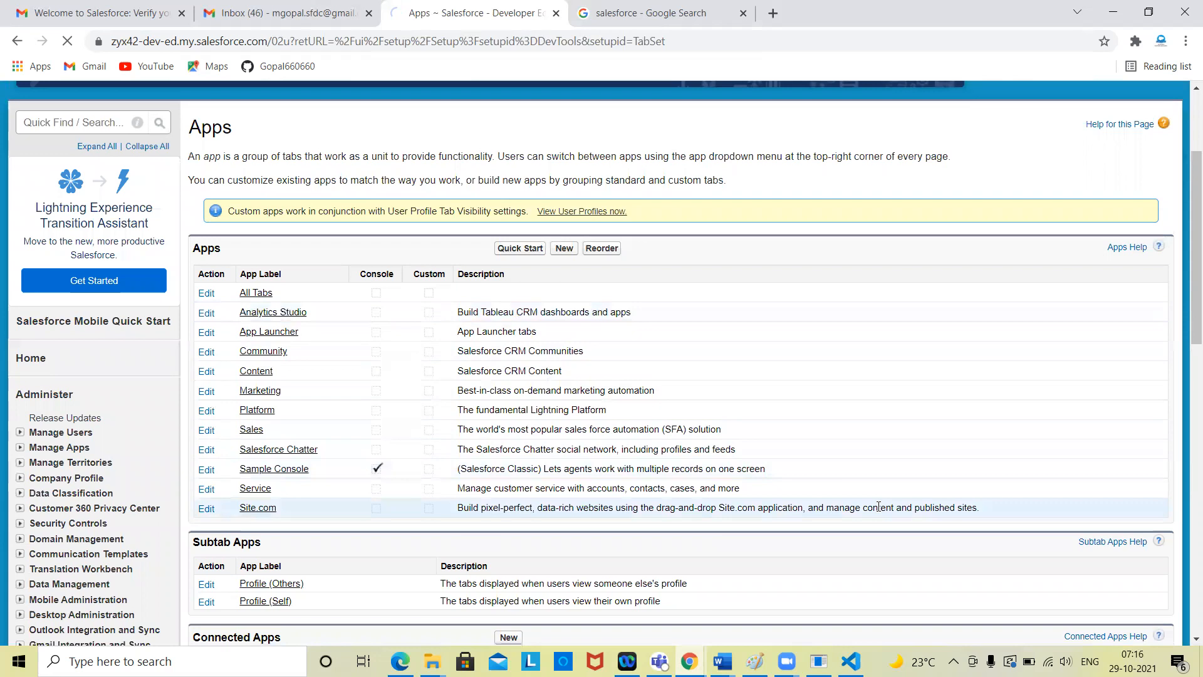
scroll(759, 495, down, 1)
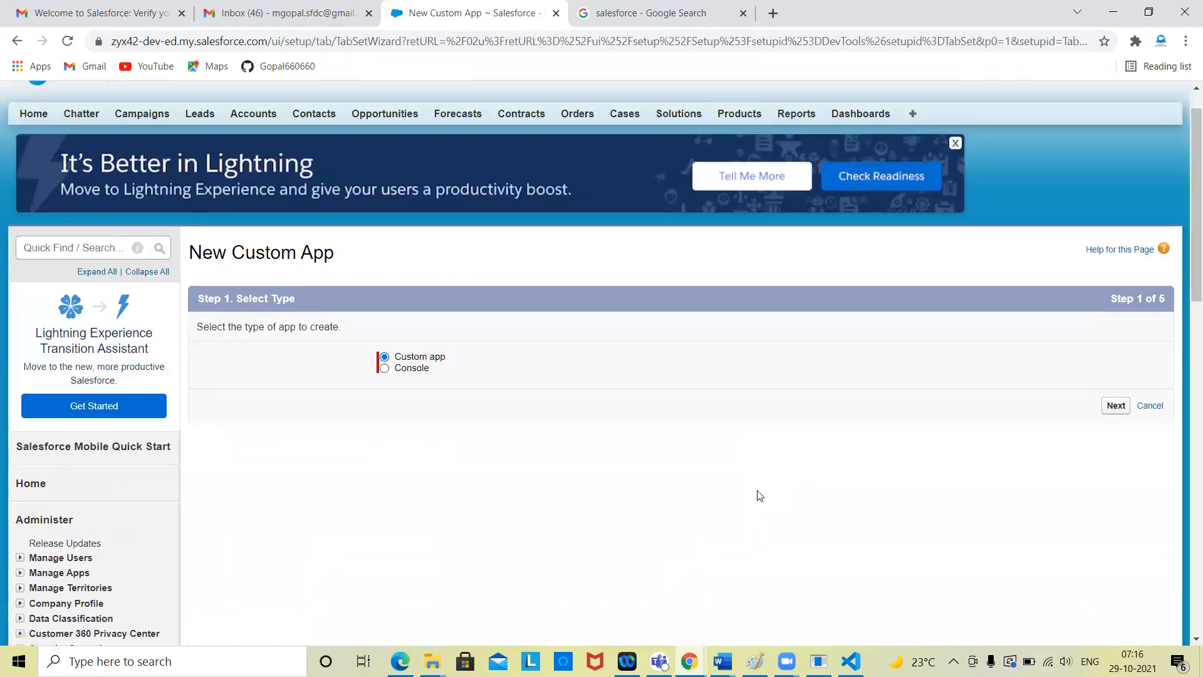
scroll(689, 471, up, 1)
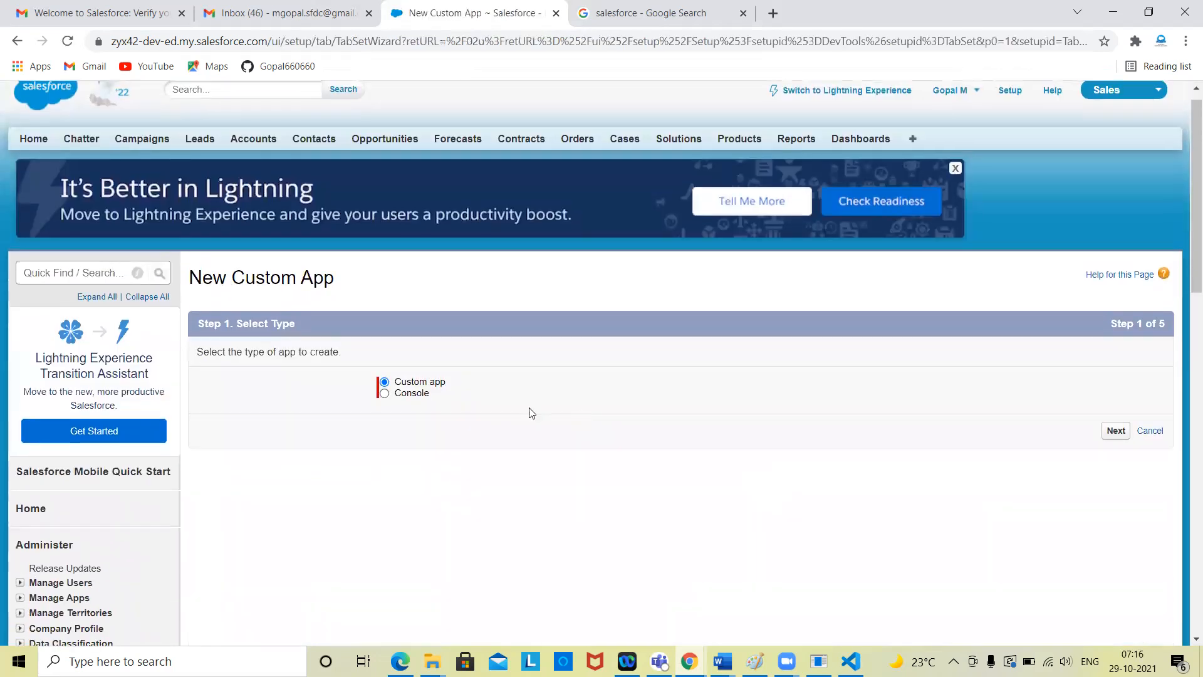
click(420, 400)
click(425, 387)
click(744, 14)
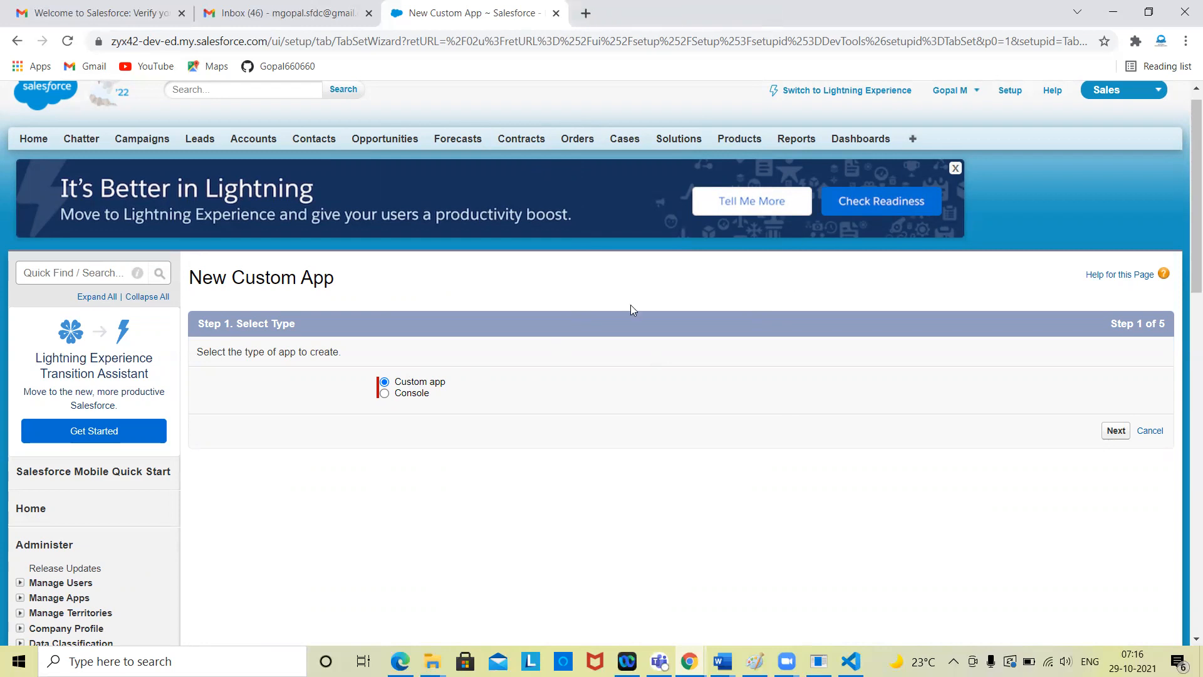
click(1114, 431)
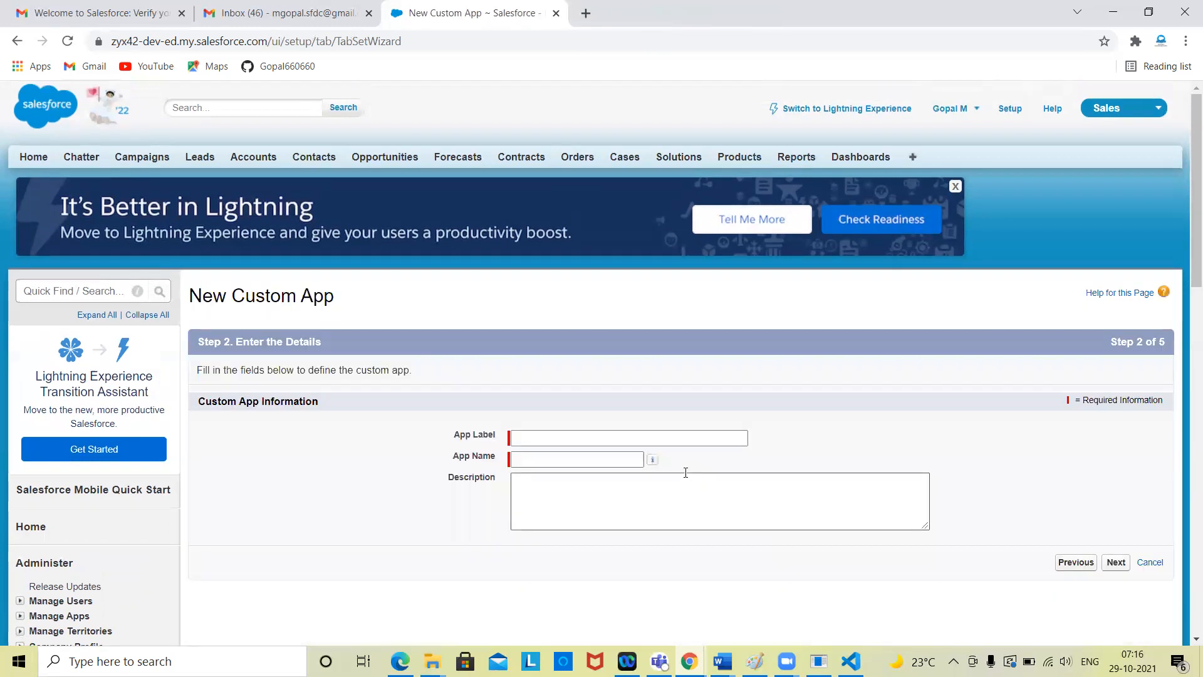
Step: Look over the custom app detail fields, and open Accounts in a separate browser tab to view its home page
scroll(685, 471, down, 2)
scroll(686, 472, up, 2)
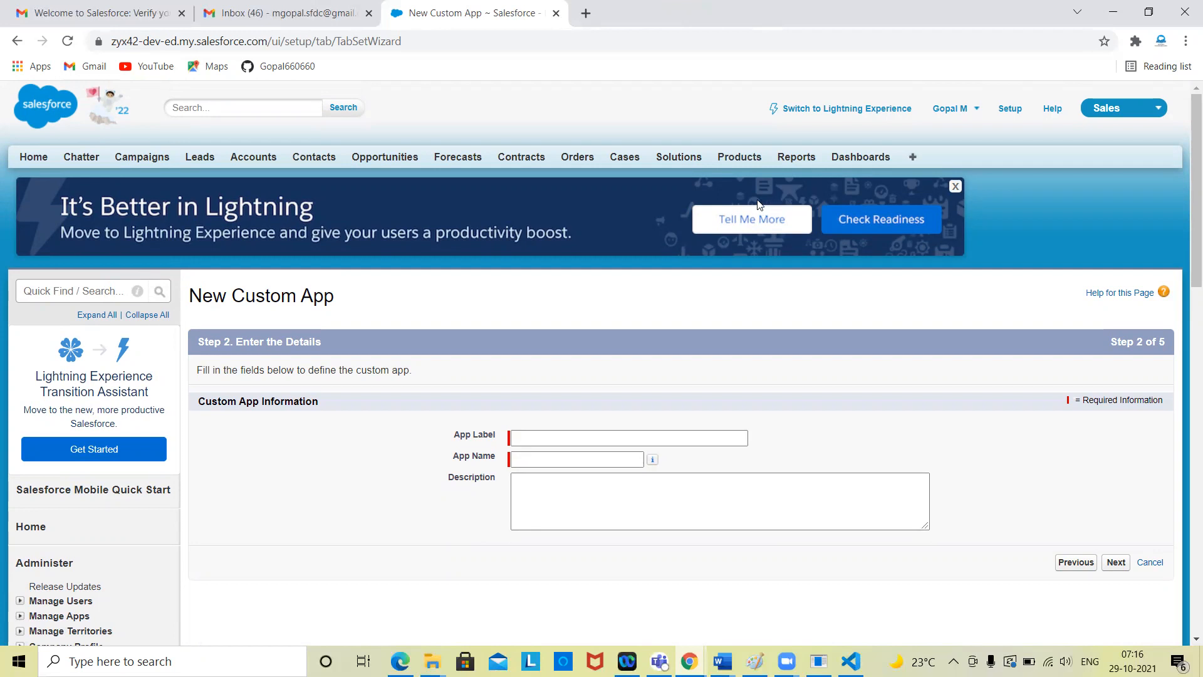
right_click(257, 164)
click(285, 170)
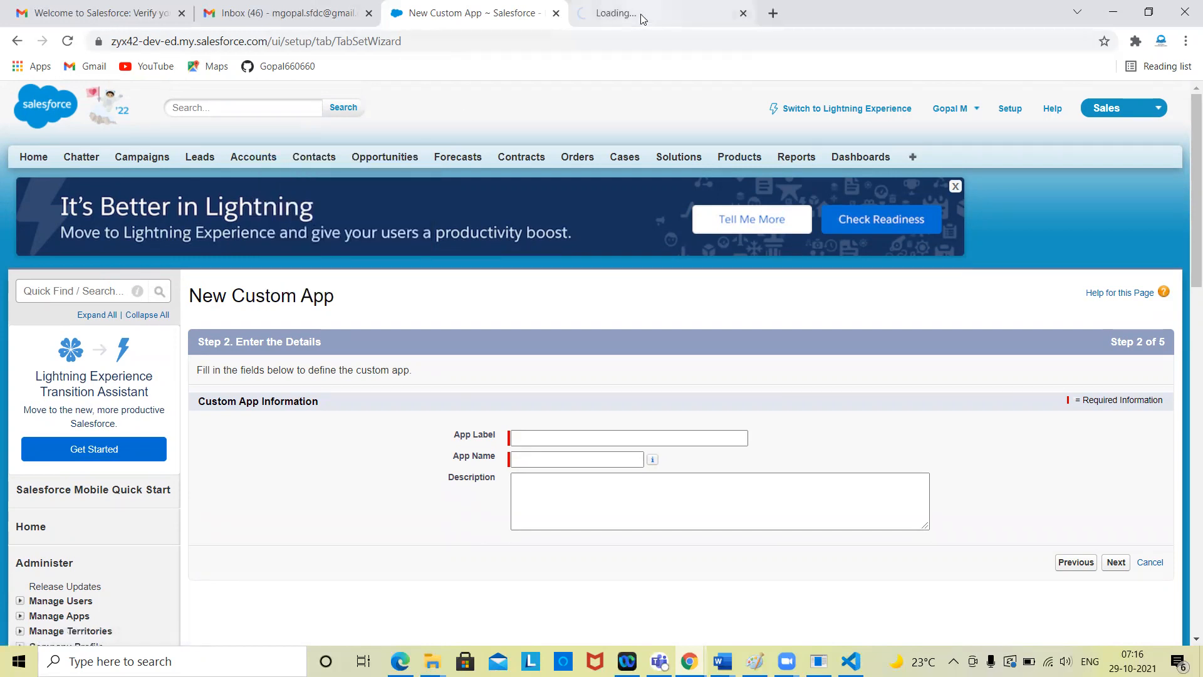
click(641, 13)
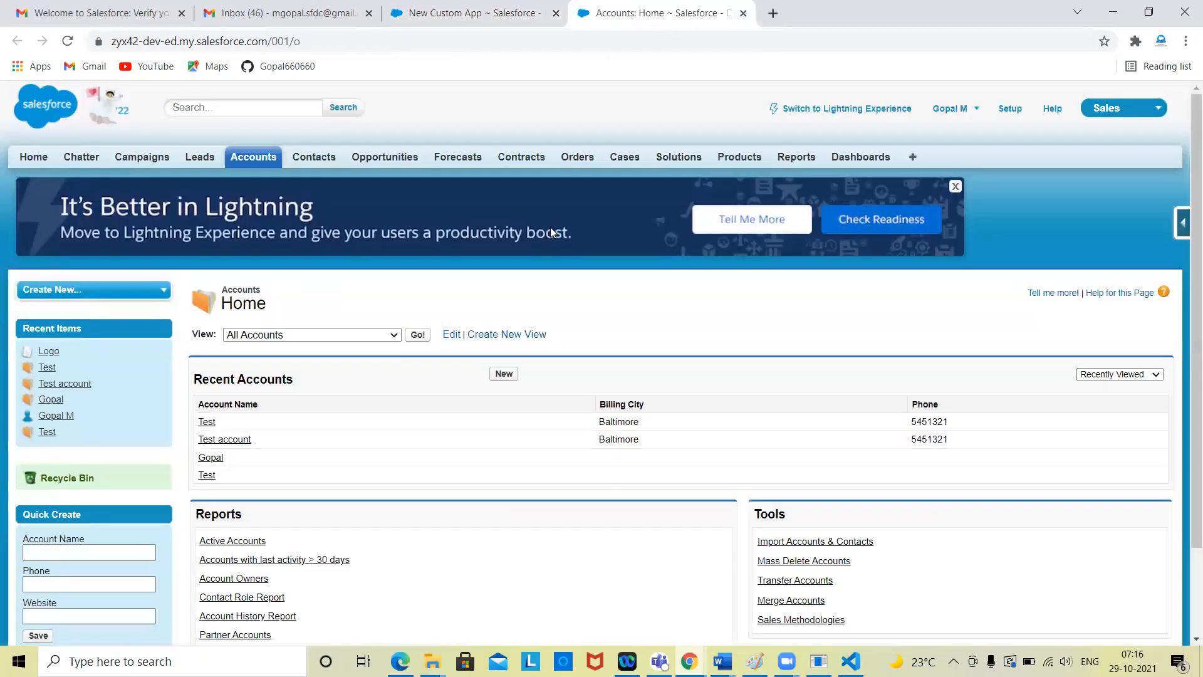
Step: Leave the new app wizard for the Apps list and check its entries against the app switcher
click(483, 14)
click(17, 49)
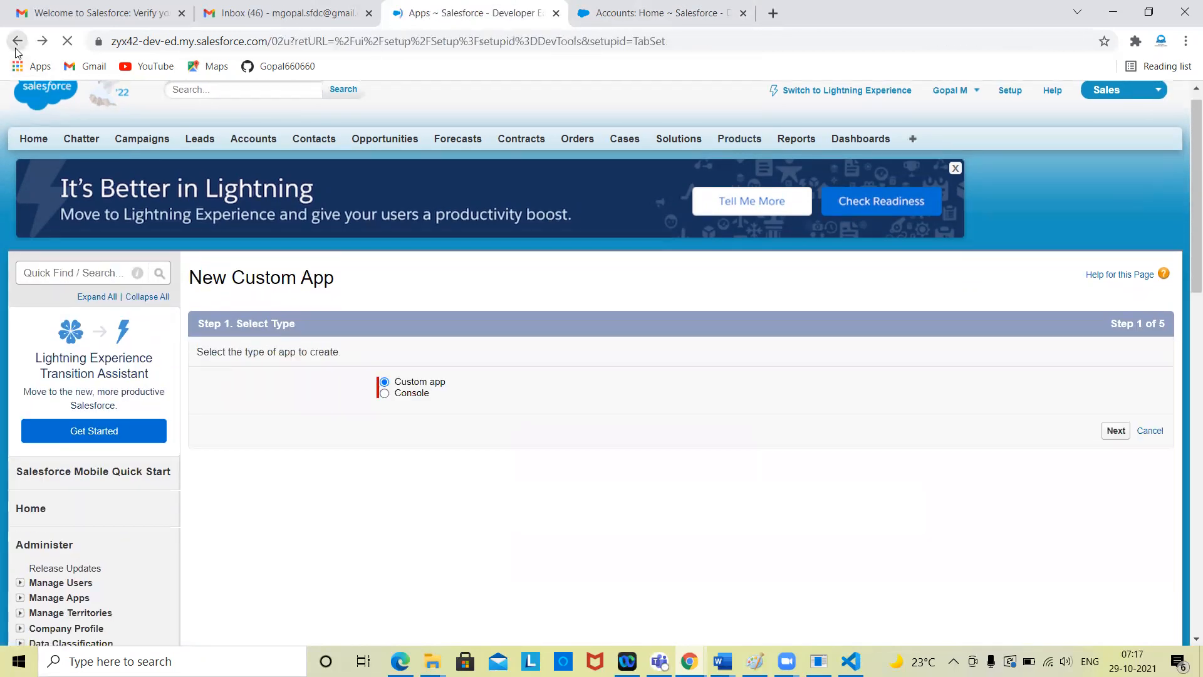
scroll(345, 367, down, 2)
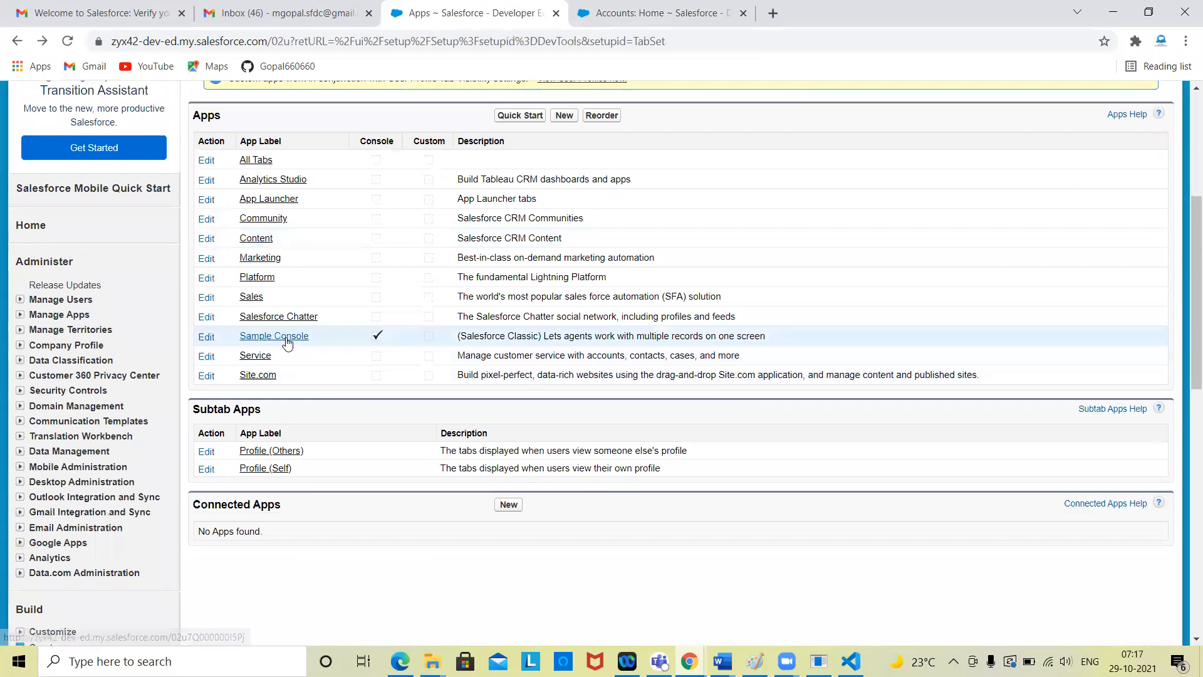
scroll(832, 295, up, 5)
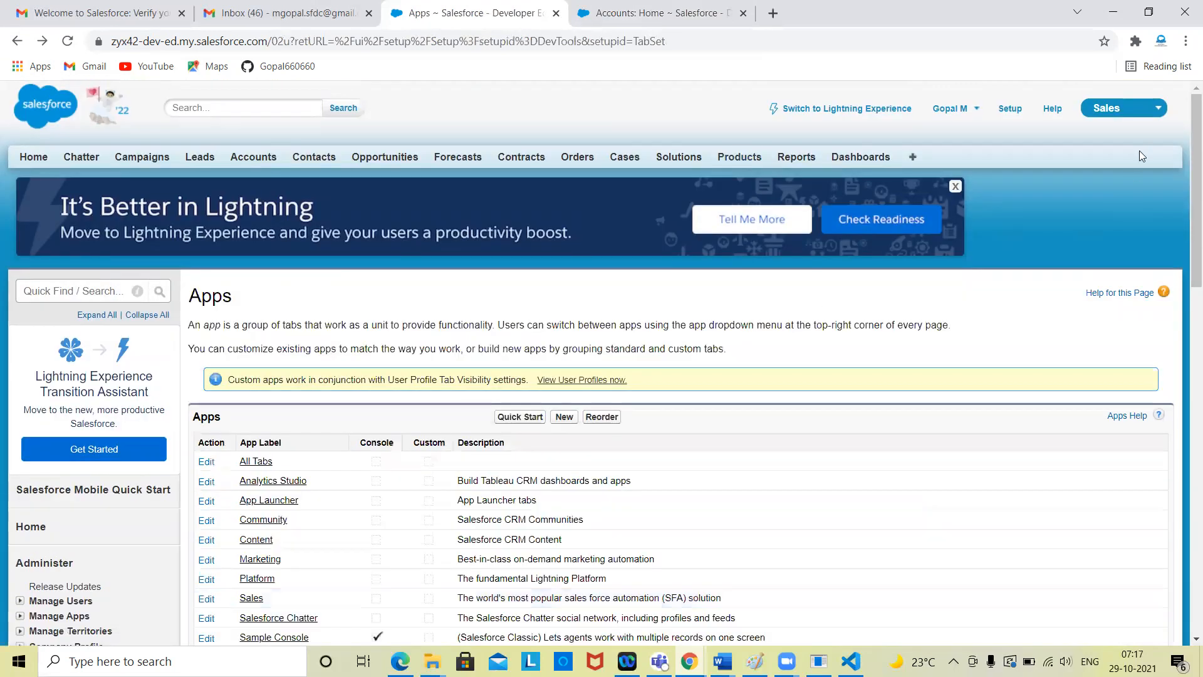
click(1126, 112)
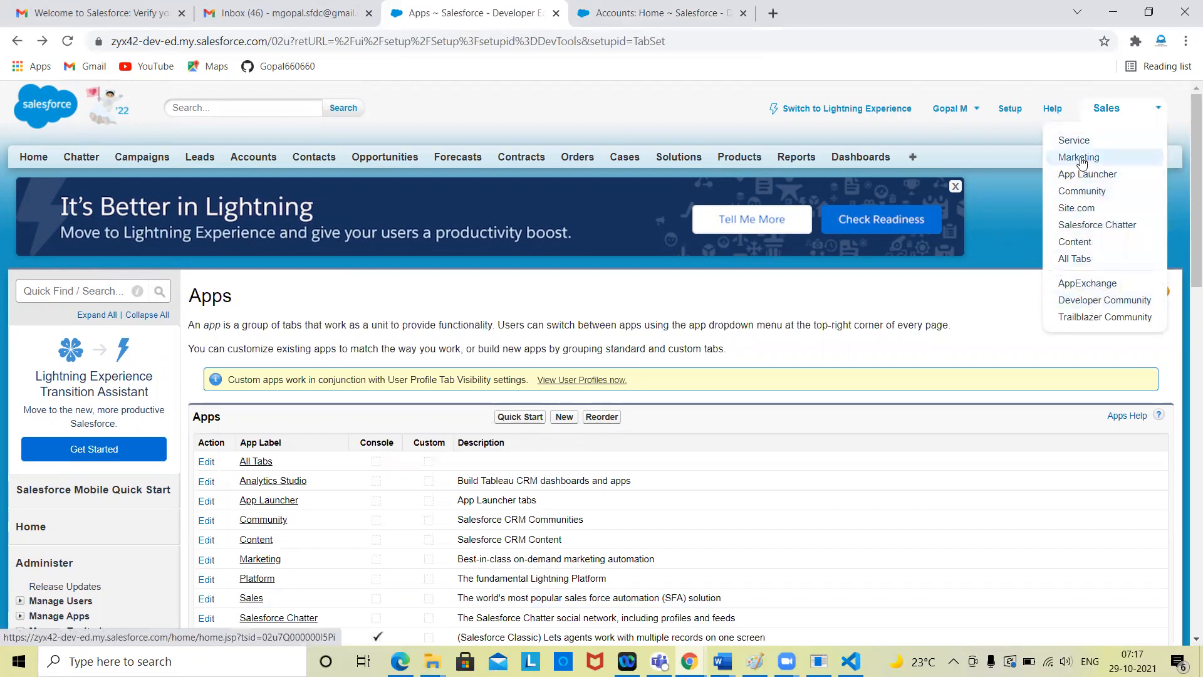
scroll(902, 457, down, 5)
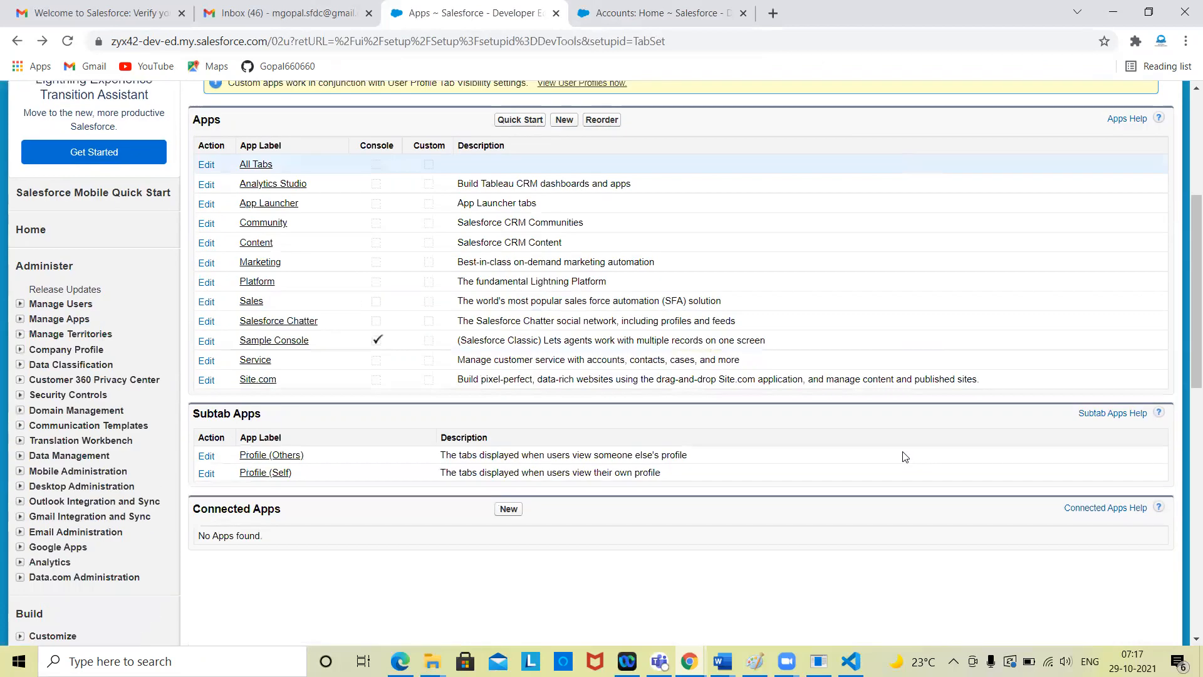
Step: Open the Sample Console app and review its navigation tab items and console settings
click(299, 346)
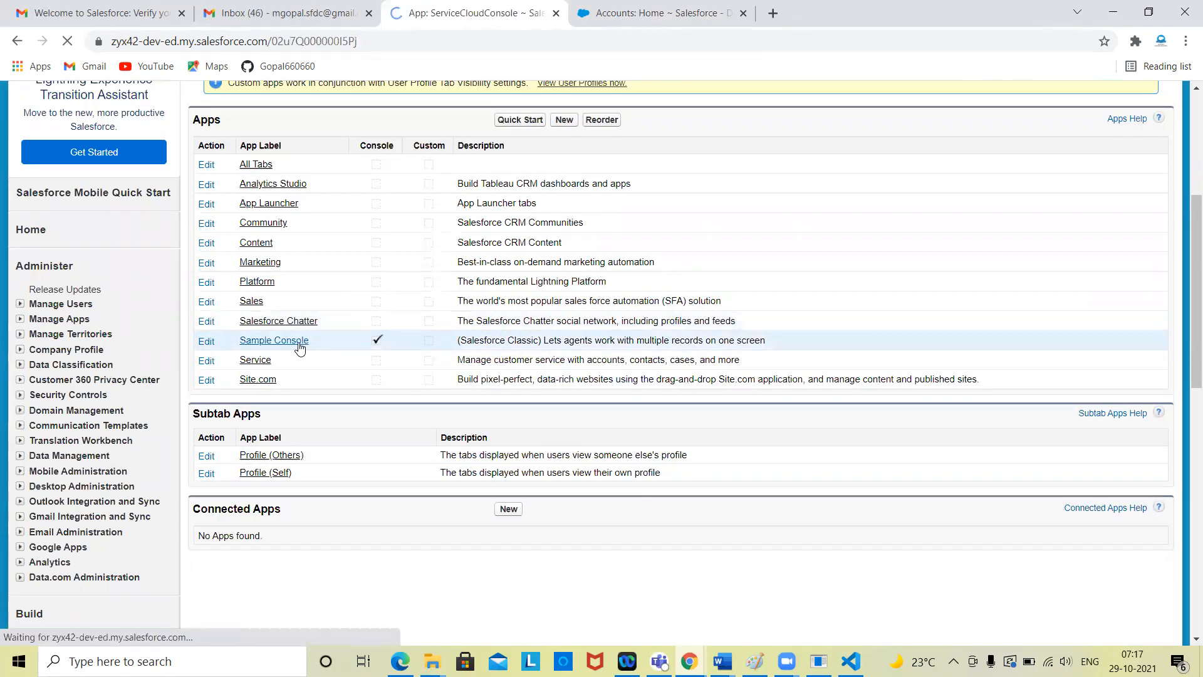
scroll(815, 464, down, 3)
scroll(815, 463, down, 4)
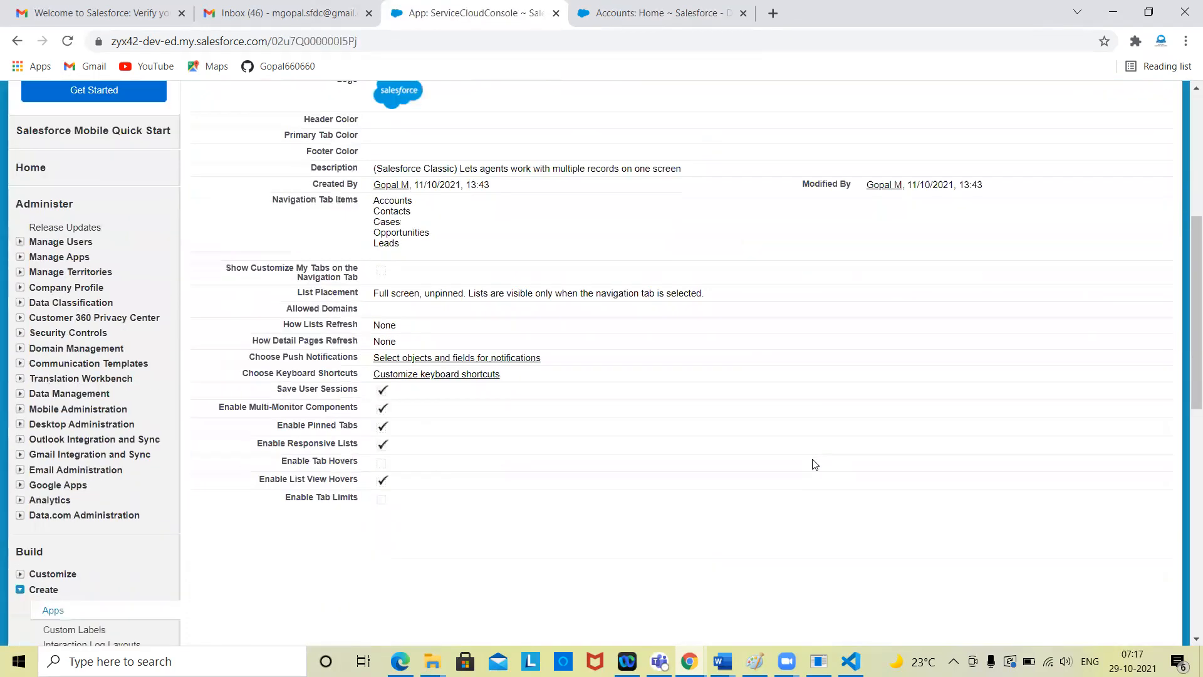
Step: Finish reviewing the Sample Console app details, return to the new app wizard, and start an app of the Console type
scroll(476, 376, up, 2)
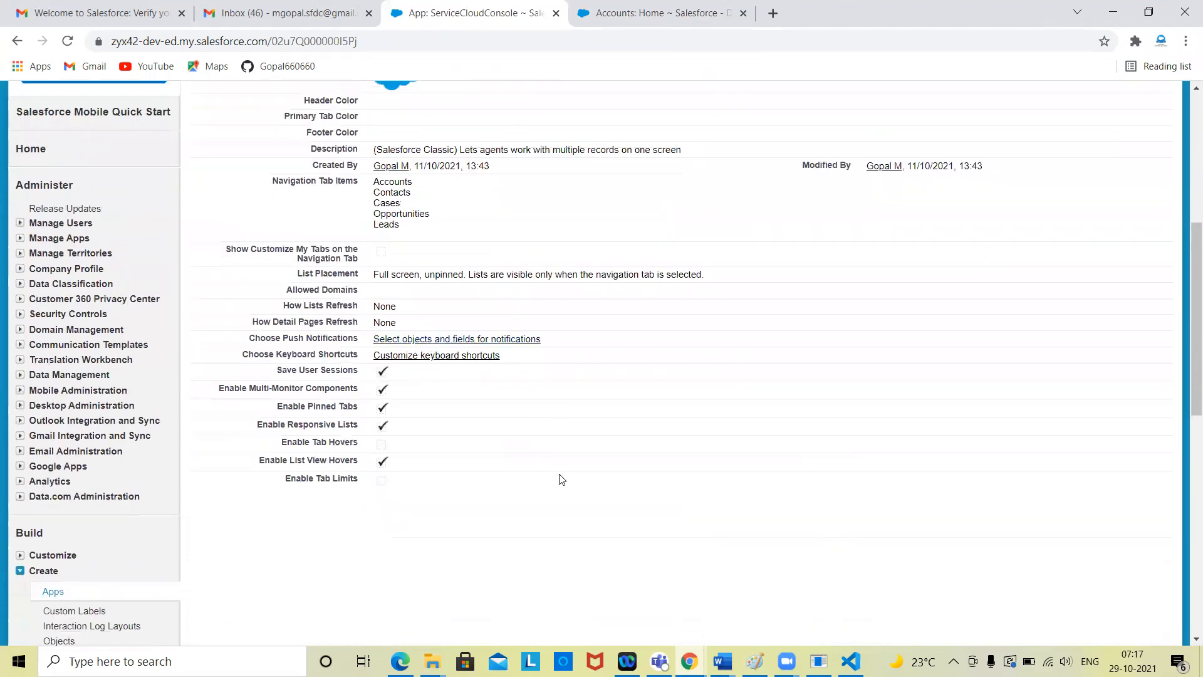
scroll(501, 439, up, 3)
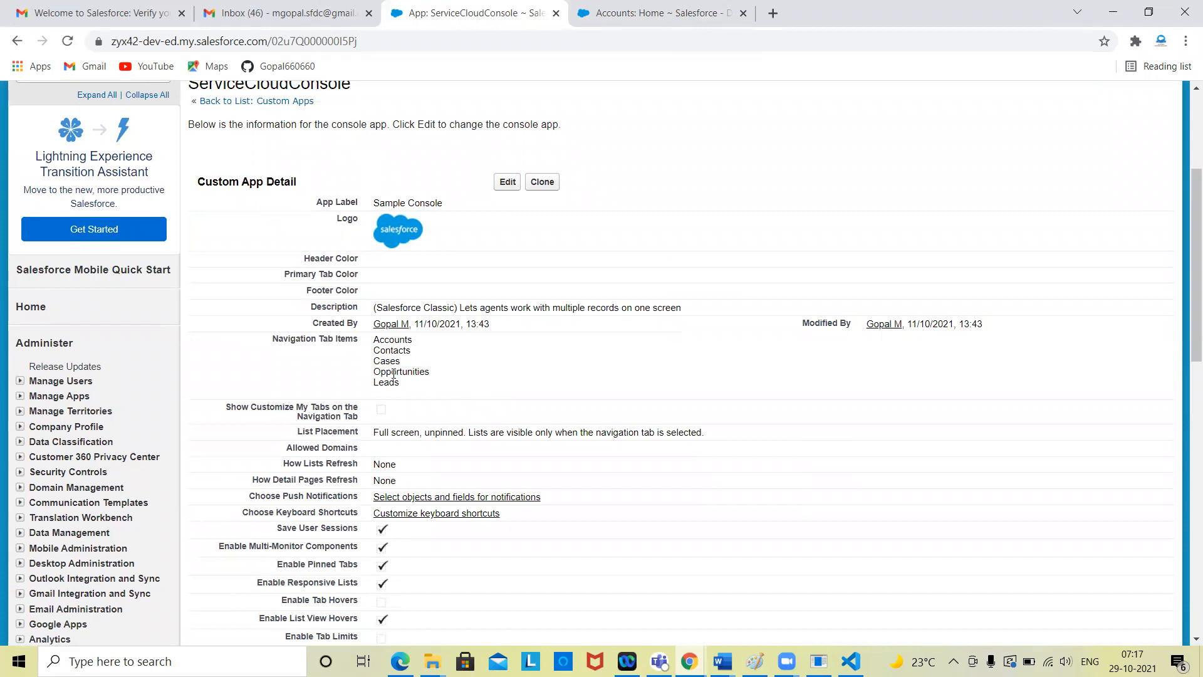
scroll(396, 360, down, 1)
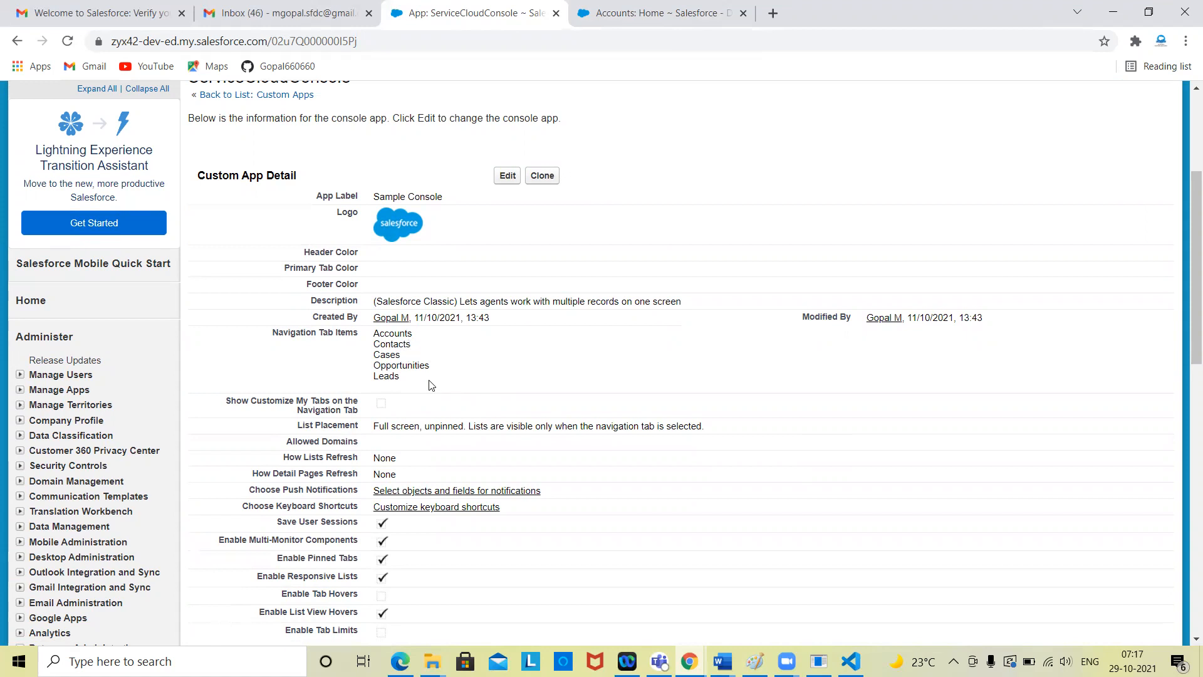
scroll(583, 368, up, 5)
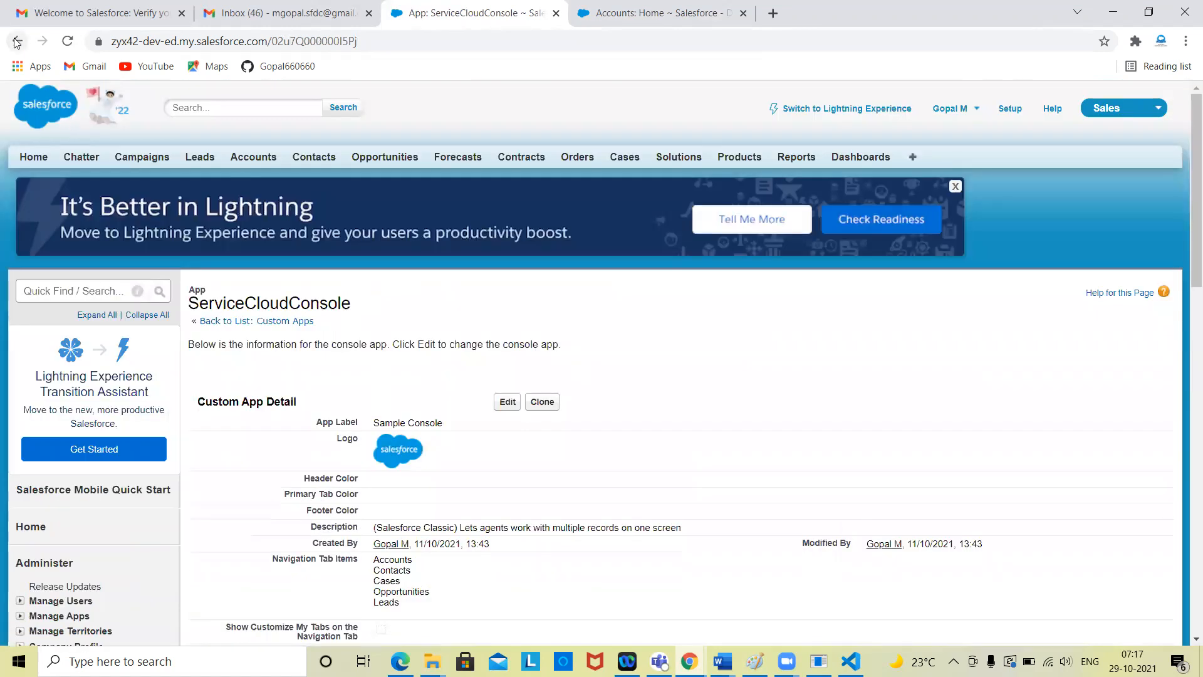
click(15, 42)
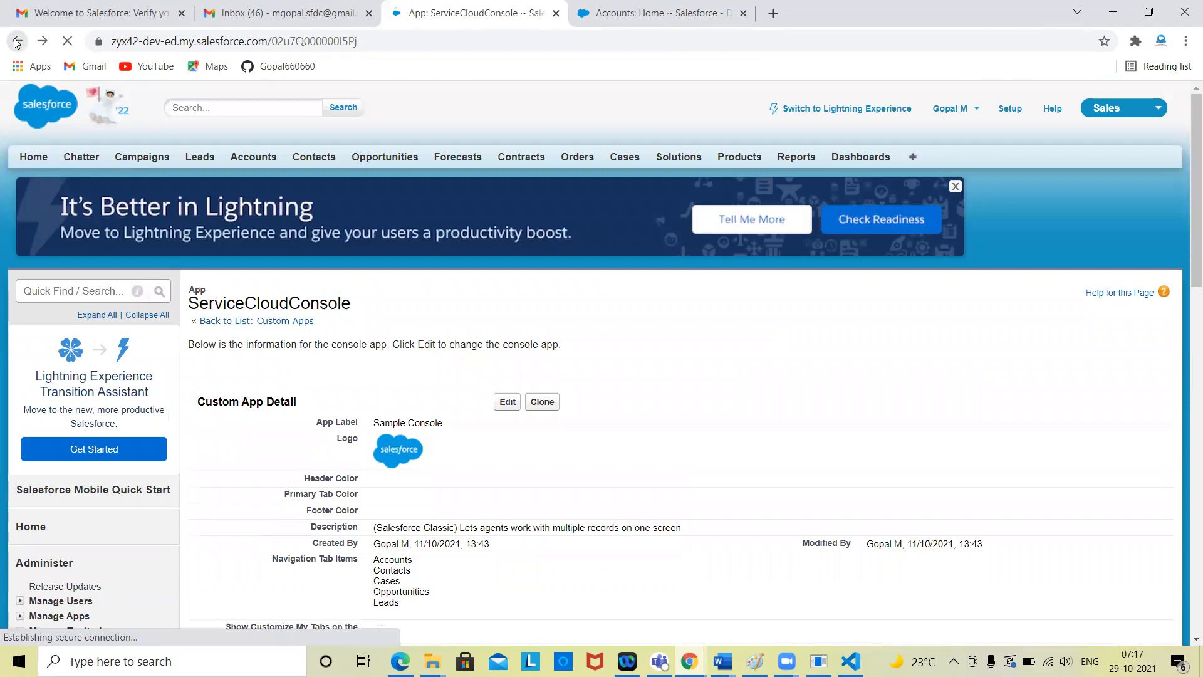
click(564, 121)
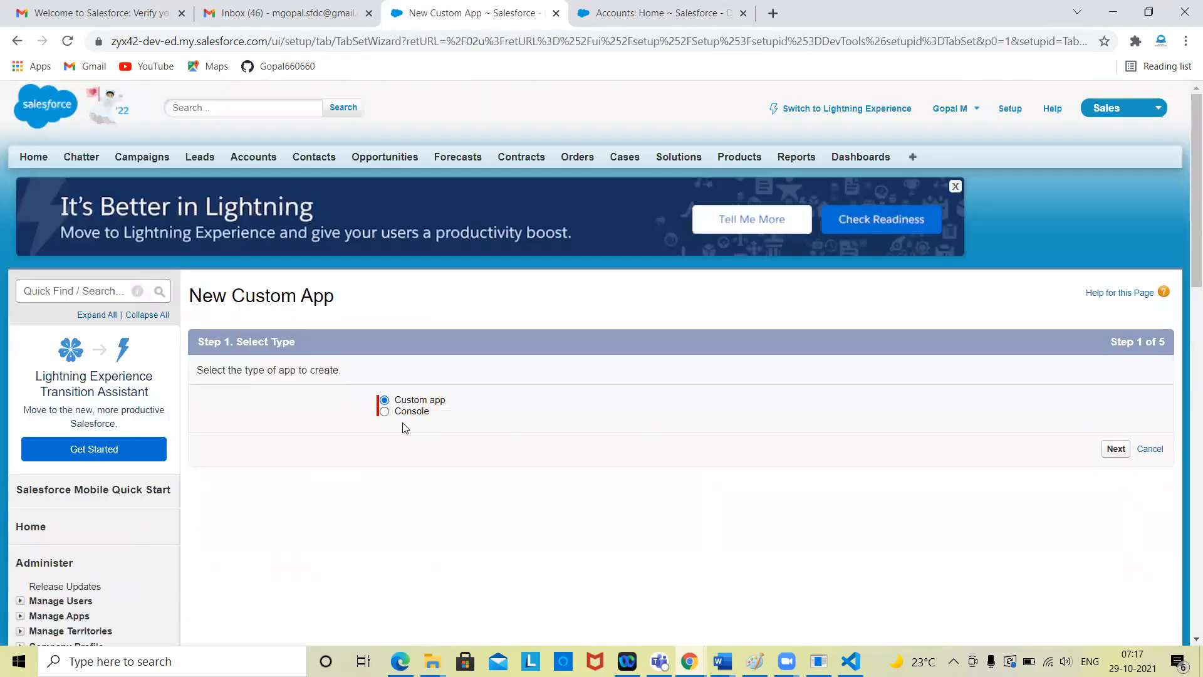
click(402, 411)
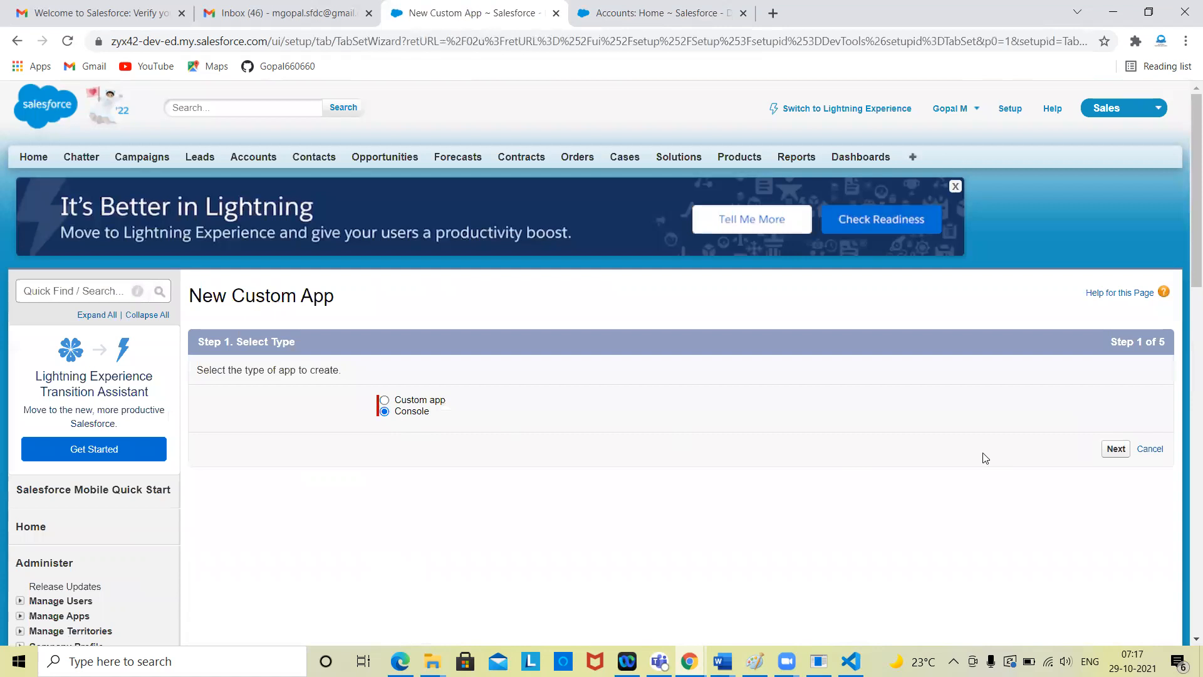
click(1116, 449)
Step: Enter Test as the console's app label and name, and continue to the logo selection
click(611, 438)
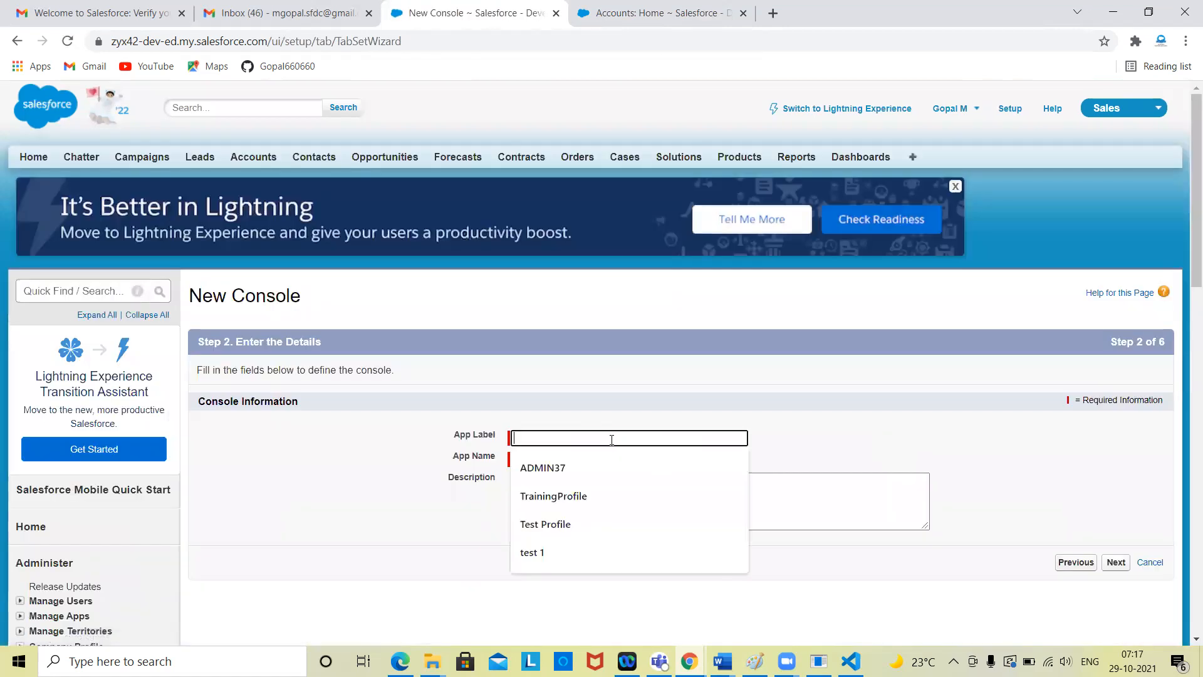
text(Test)
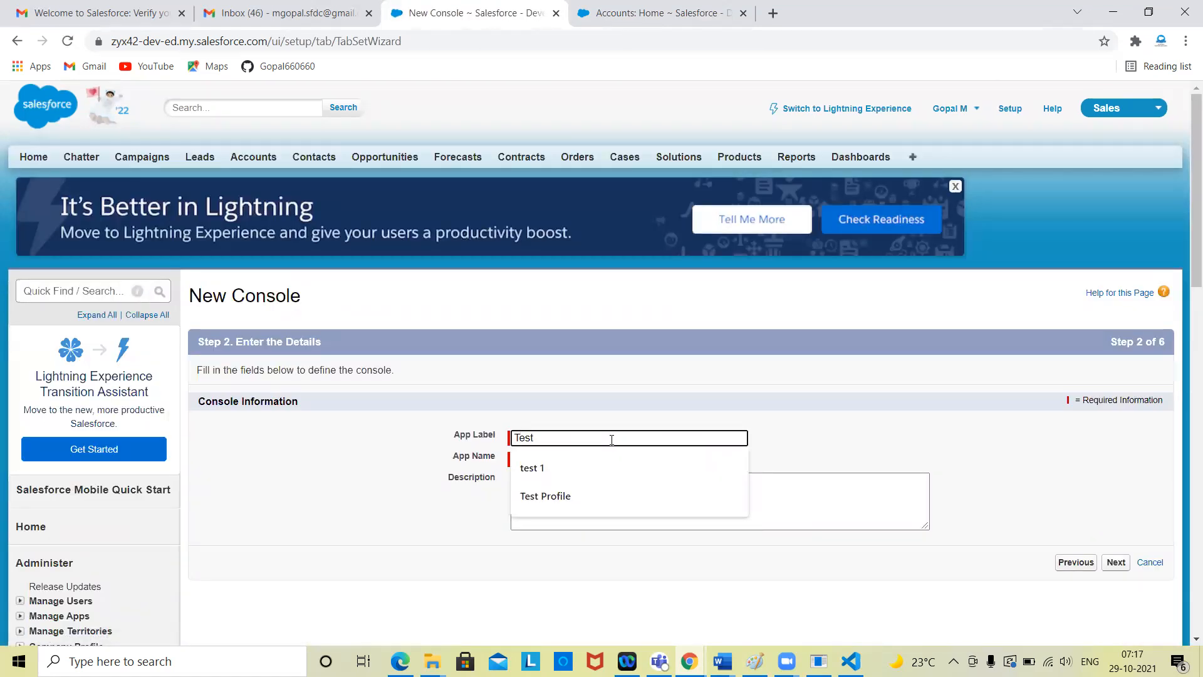
key(Tab)
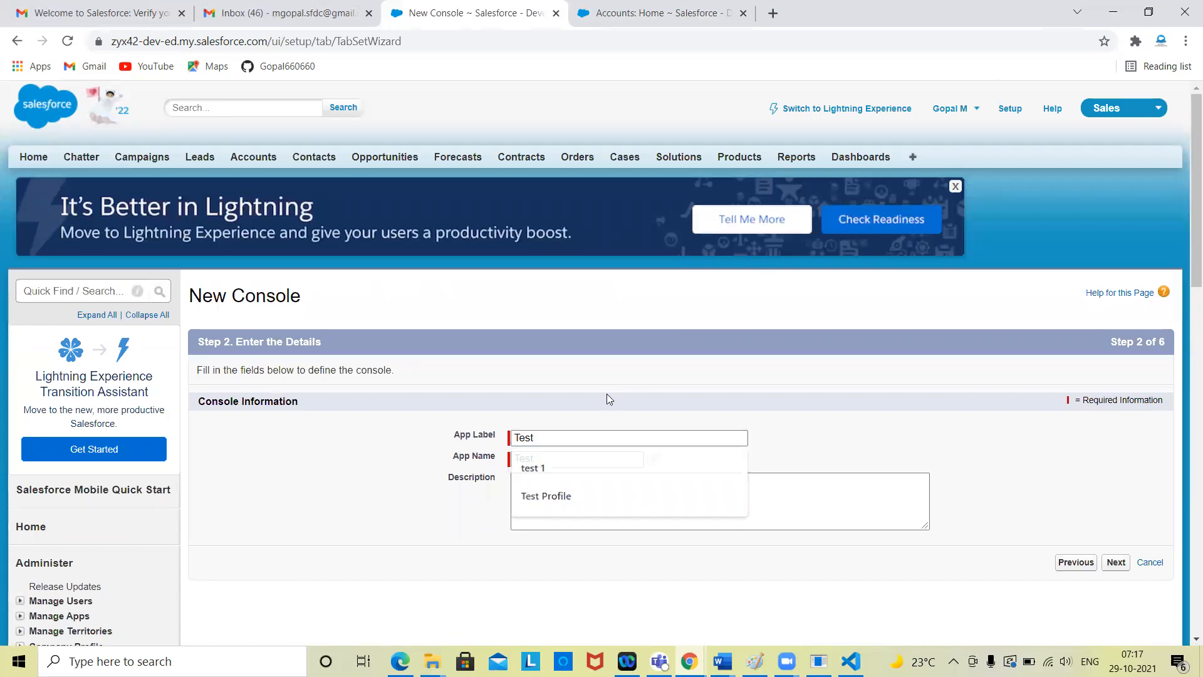
click(1116, 562)
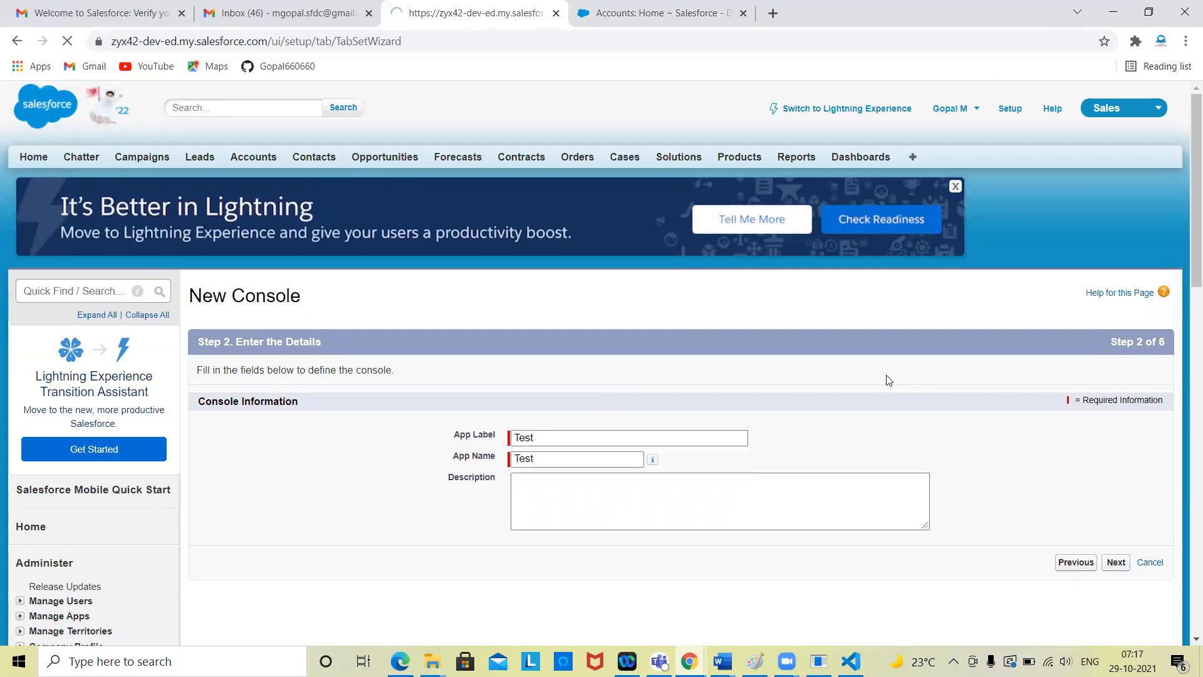
Step: Insert the Logo image from My Personal Documents as the console logo and continue to the navigation tab items
scroll(721, 478, down, 1)
scroll(693, 457, up, 1)
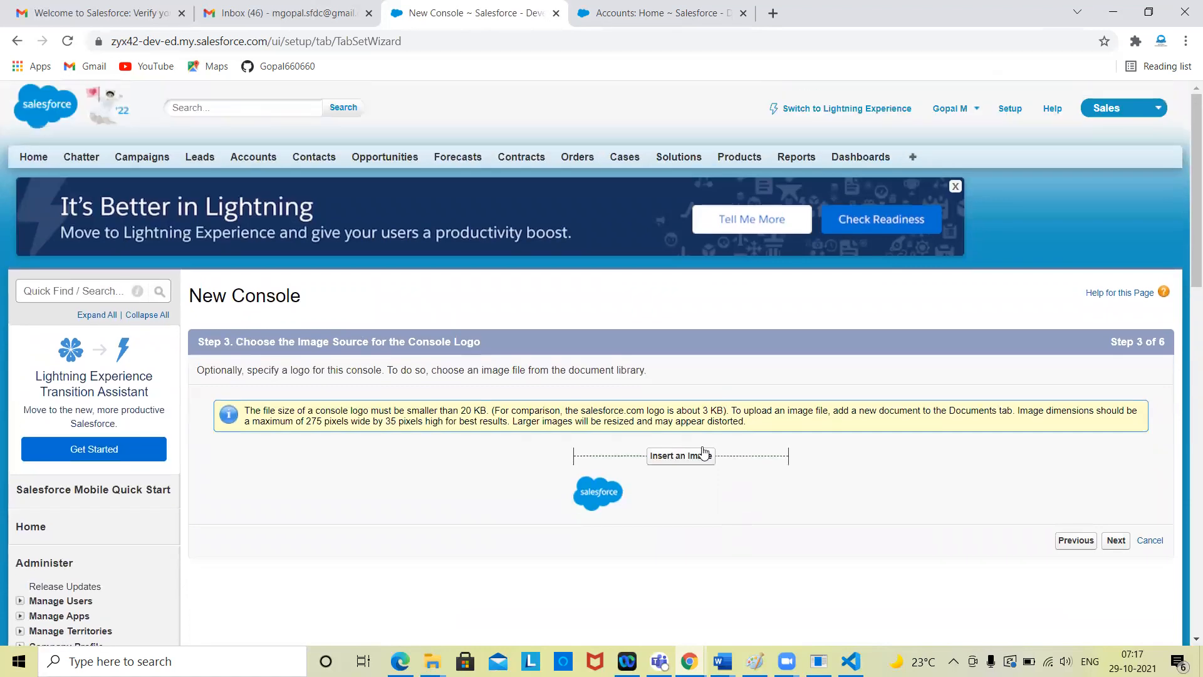
click(683, 457)
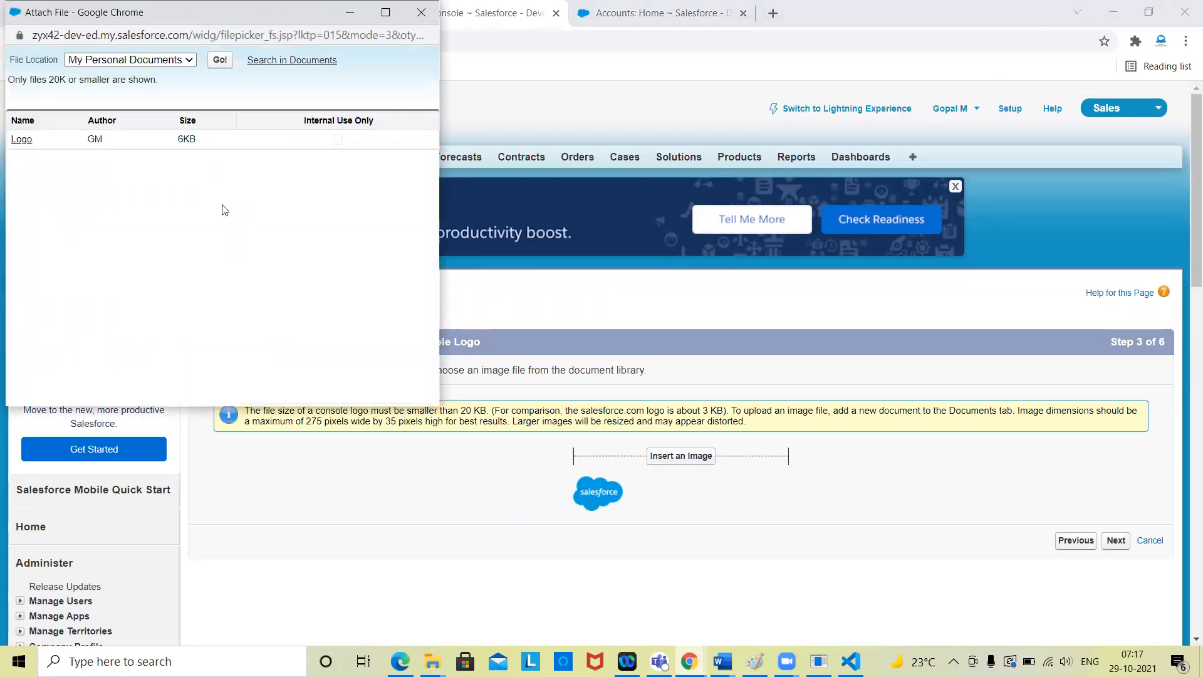
click(23, 140)
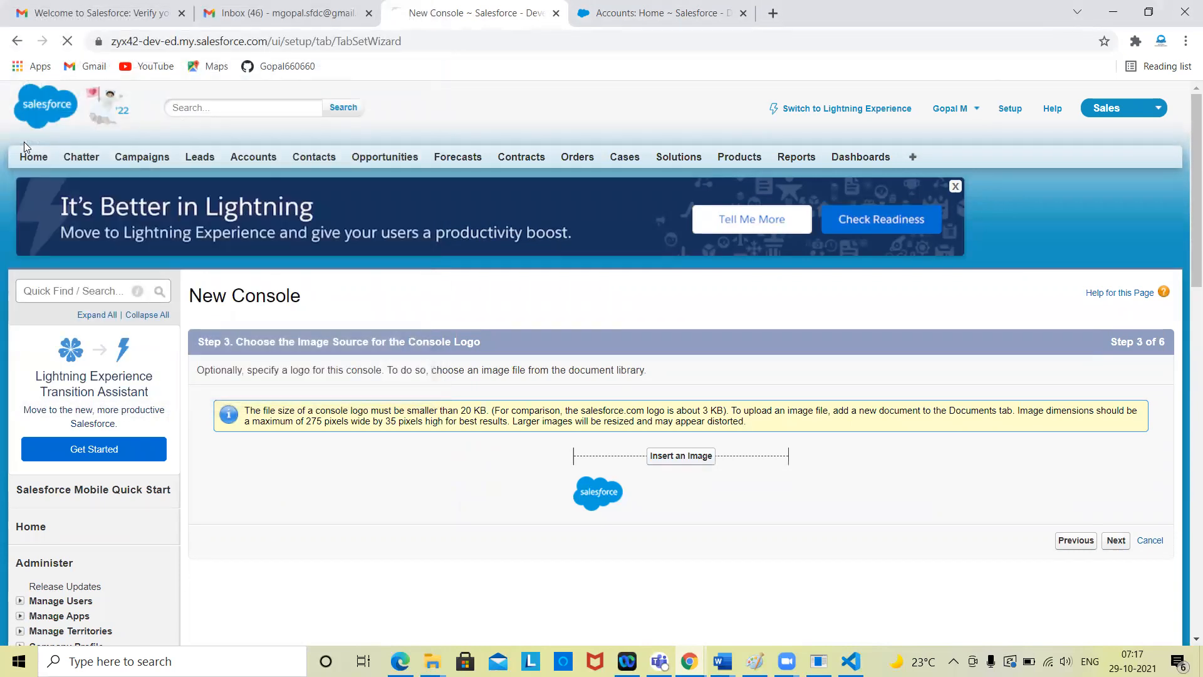
scroll(832, 494, down, 2)
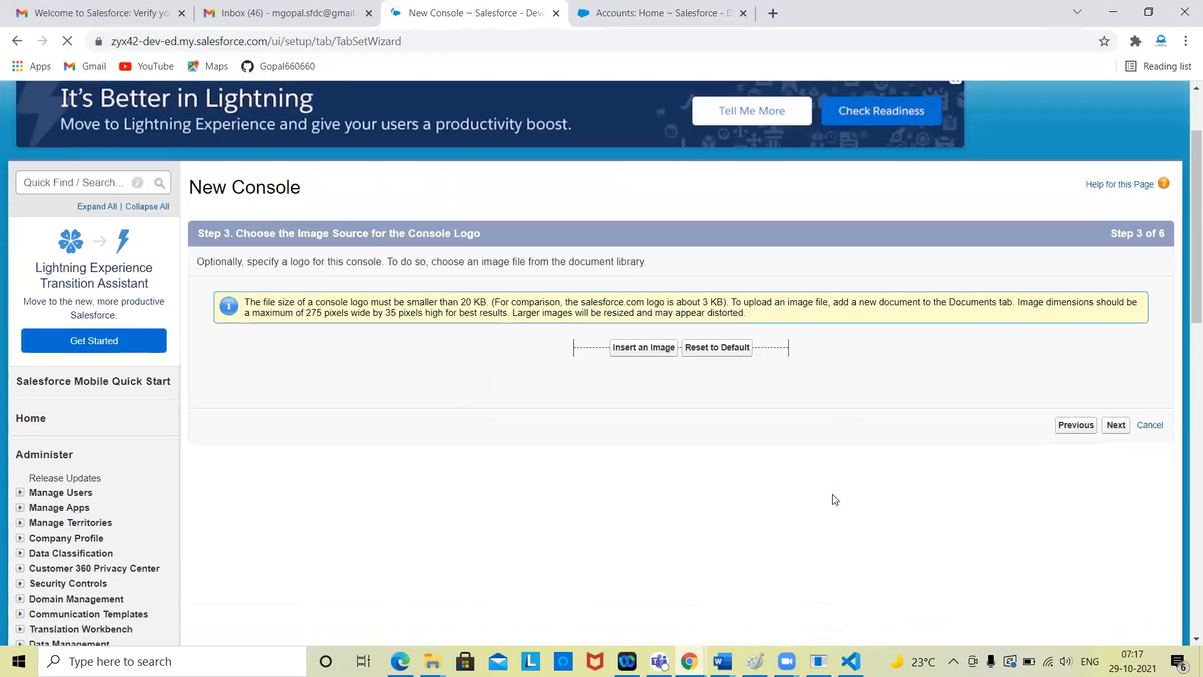
click(1117, 426)
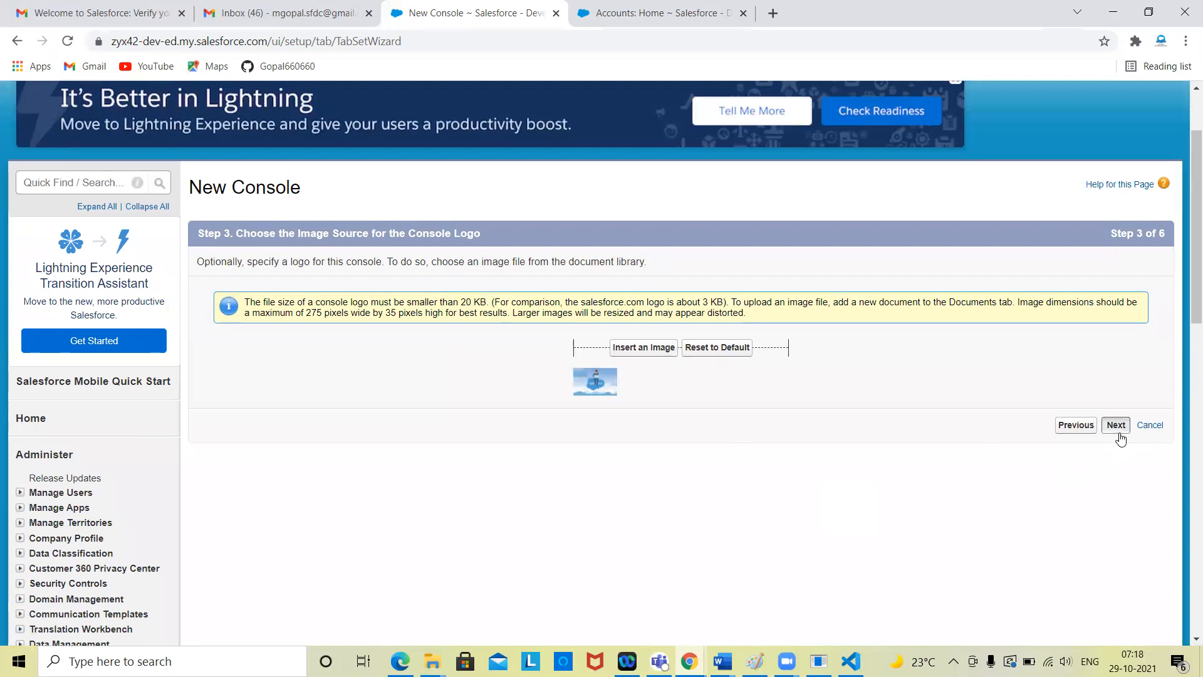
Step: Examine the navigation tab instructions, the example dropdown and the items available for the console
scroll(711, 487, down, 4)
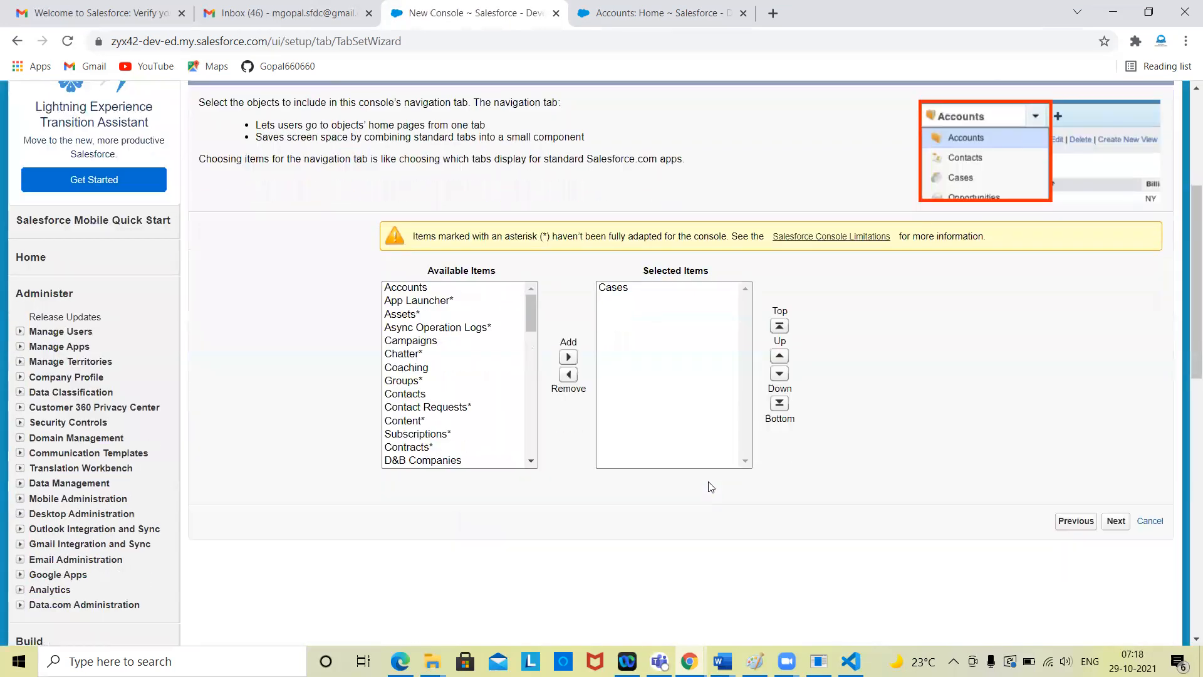
scroll(711, 486, up, 2)
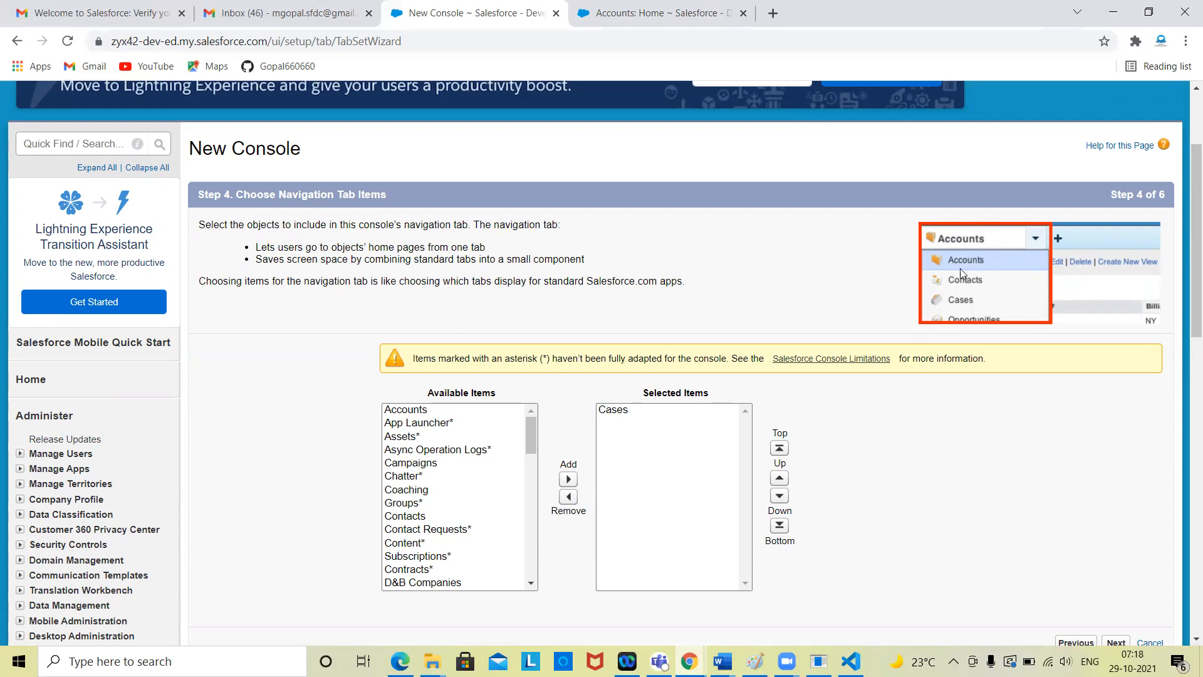
scroll(919, 368, down, 1)
scroll(692, 281, up, 3)
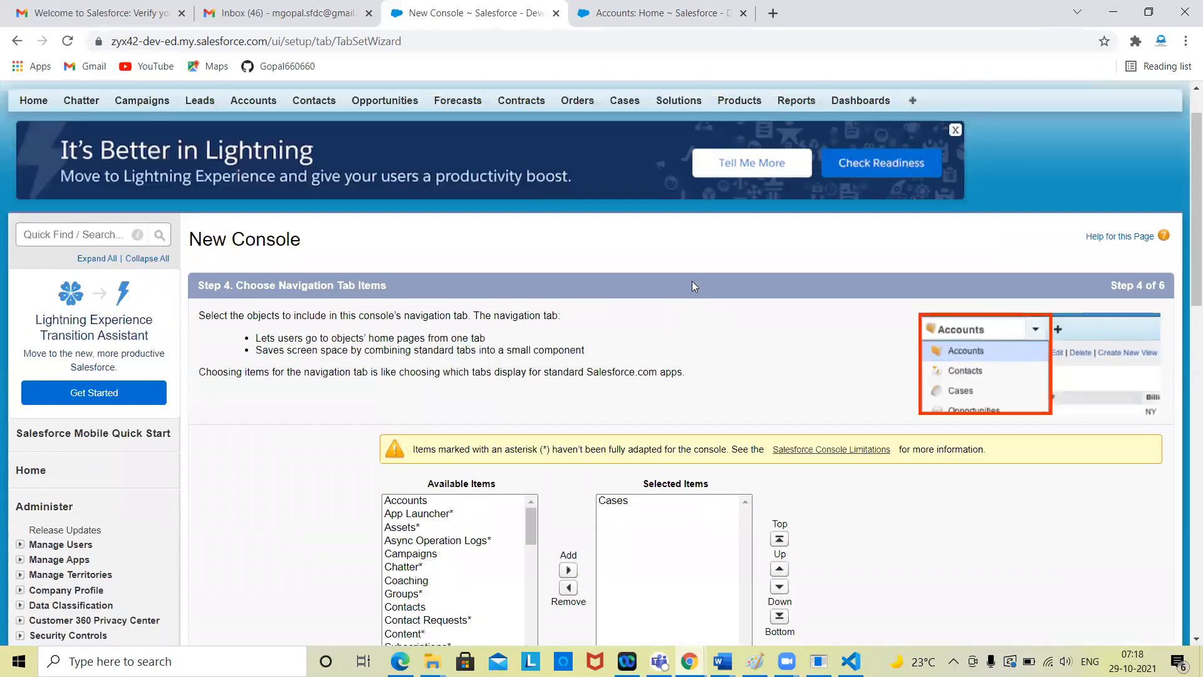
scroll(692, 281, down, 2)
scroll(928, 419, down, 1)
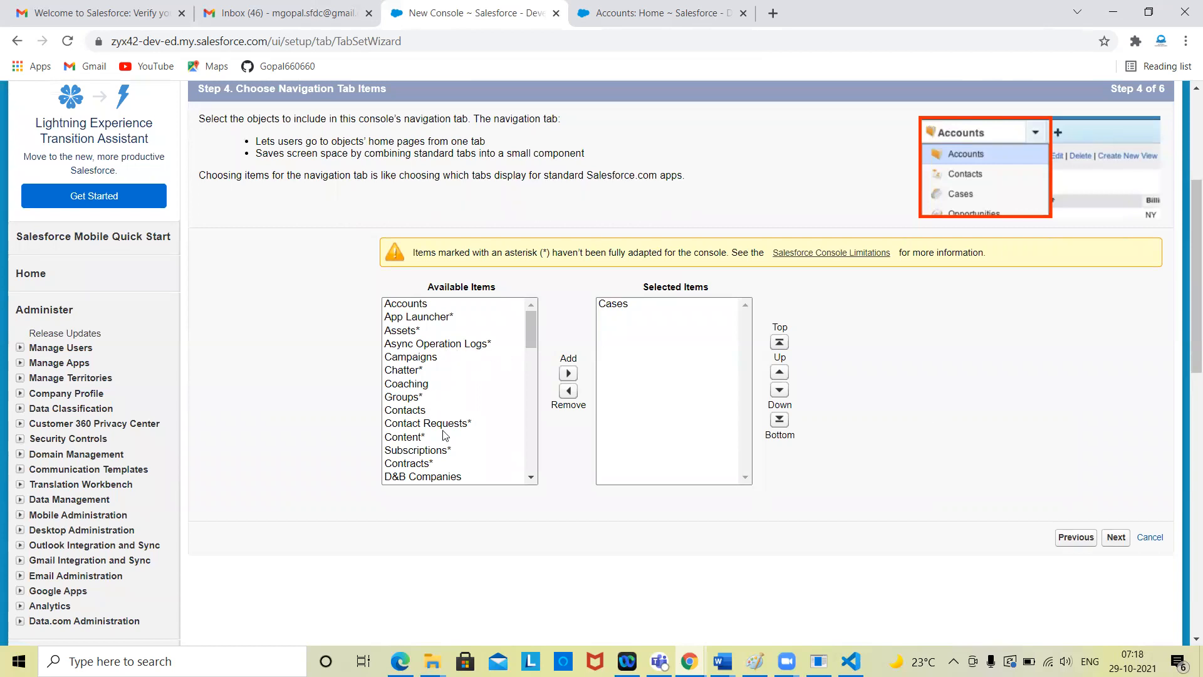
scroll(446, 436, down, 5)
scroll(448, 368, up, 8)
Step: Add Accounts, Assets, Chatter and Campaigns to the console's selected navigation items, accepting the items not fully adapted for the console
click(416, 307)
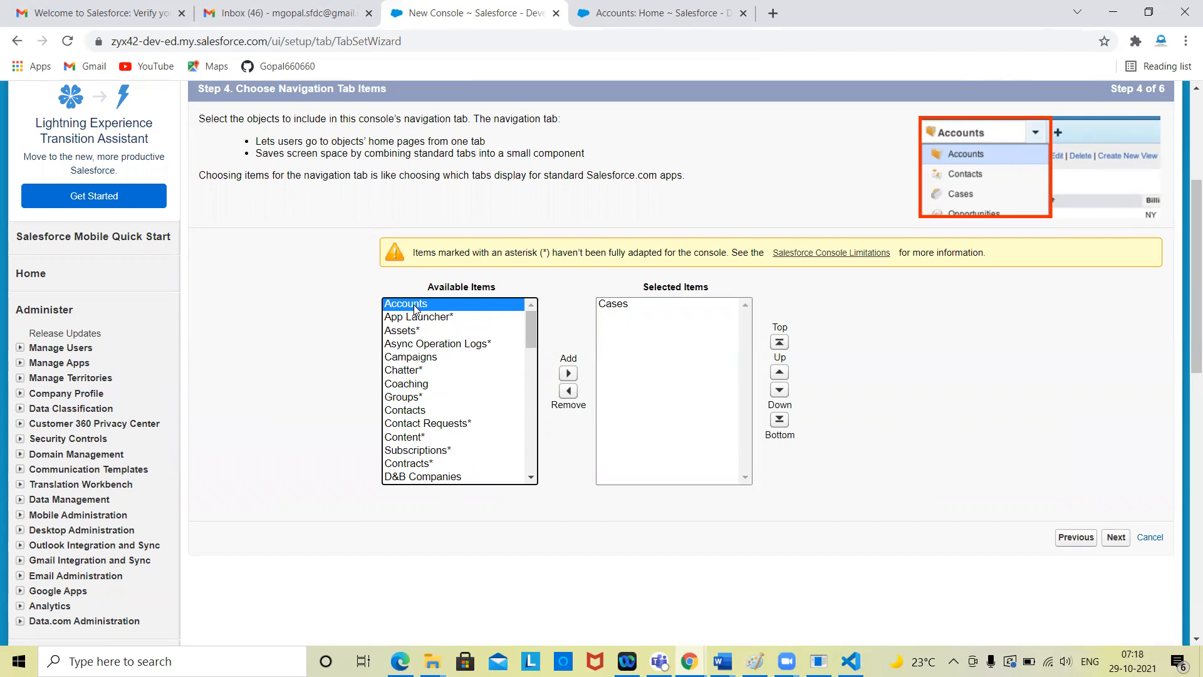
click(569, 373)
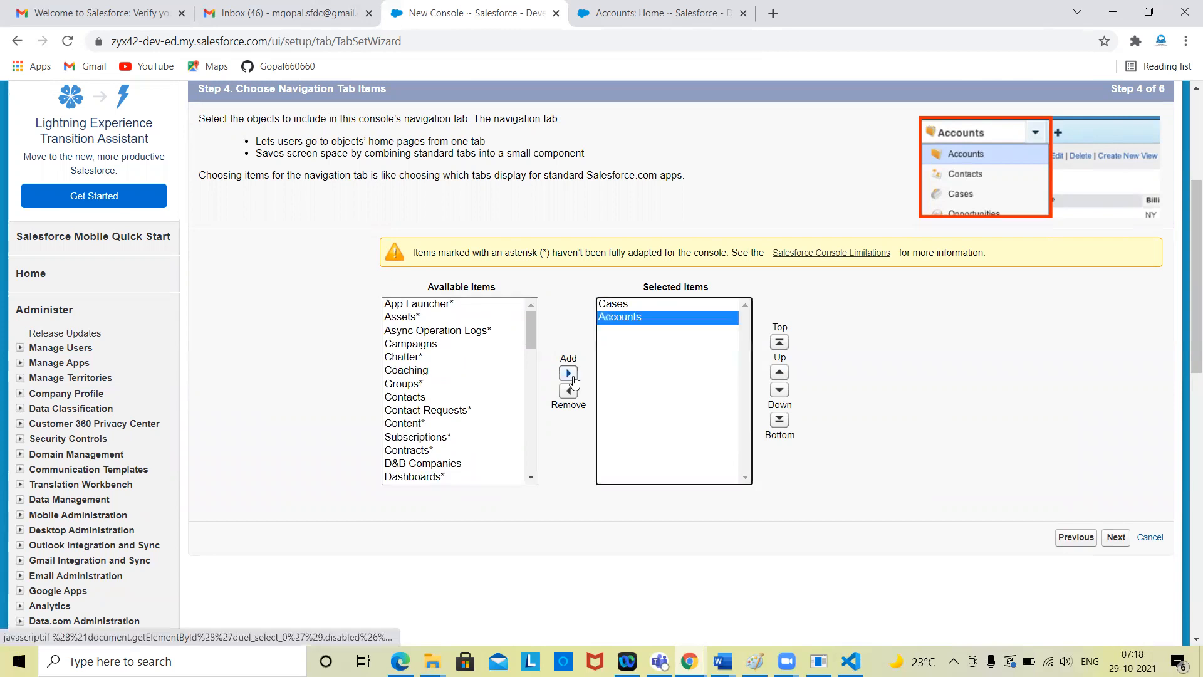
click(423, 320)
click(569, 374)
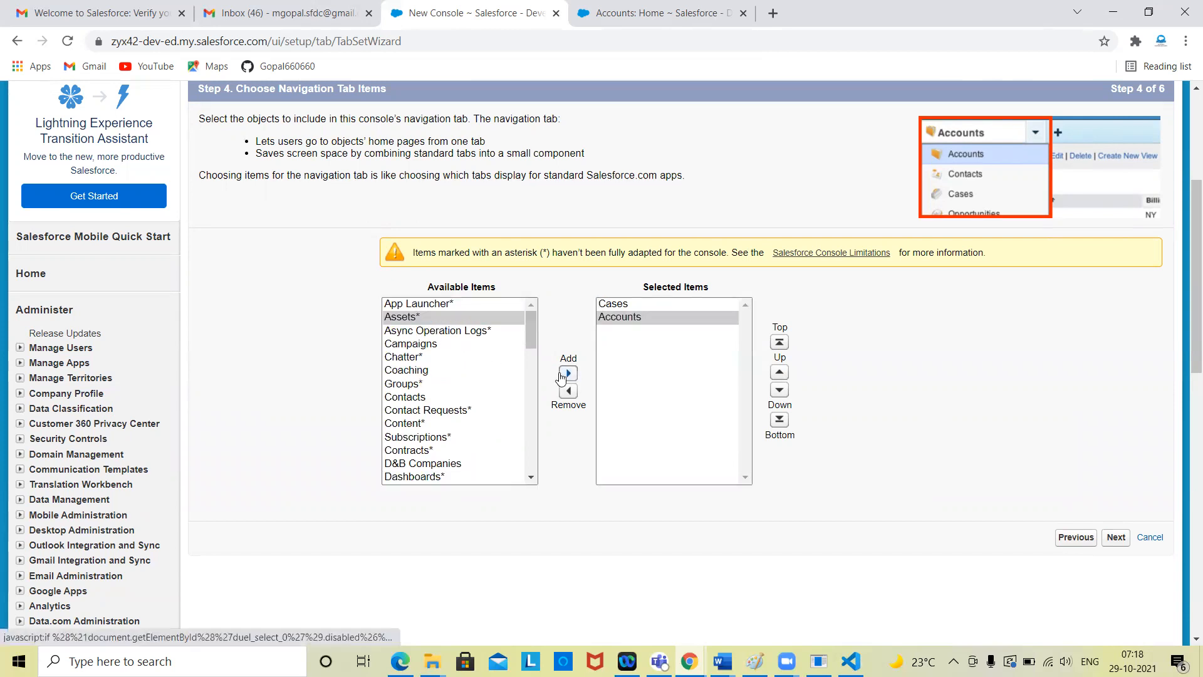
click(677, 207)
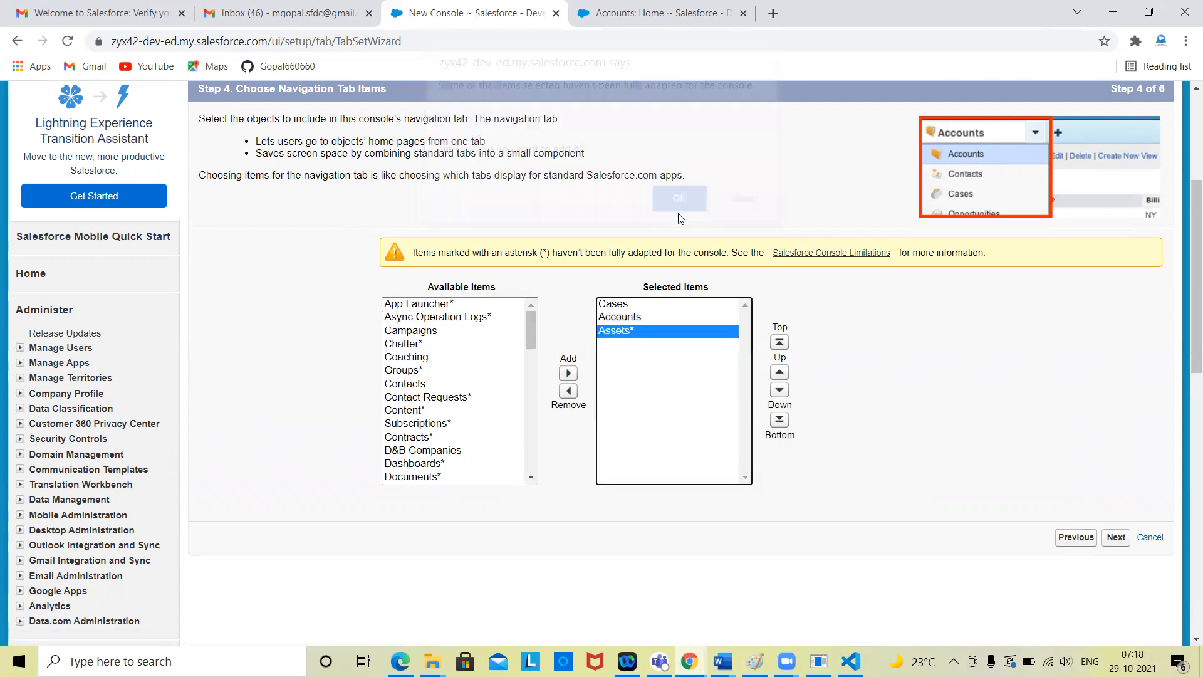
click(409, 345)
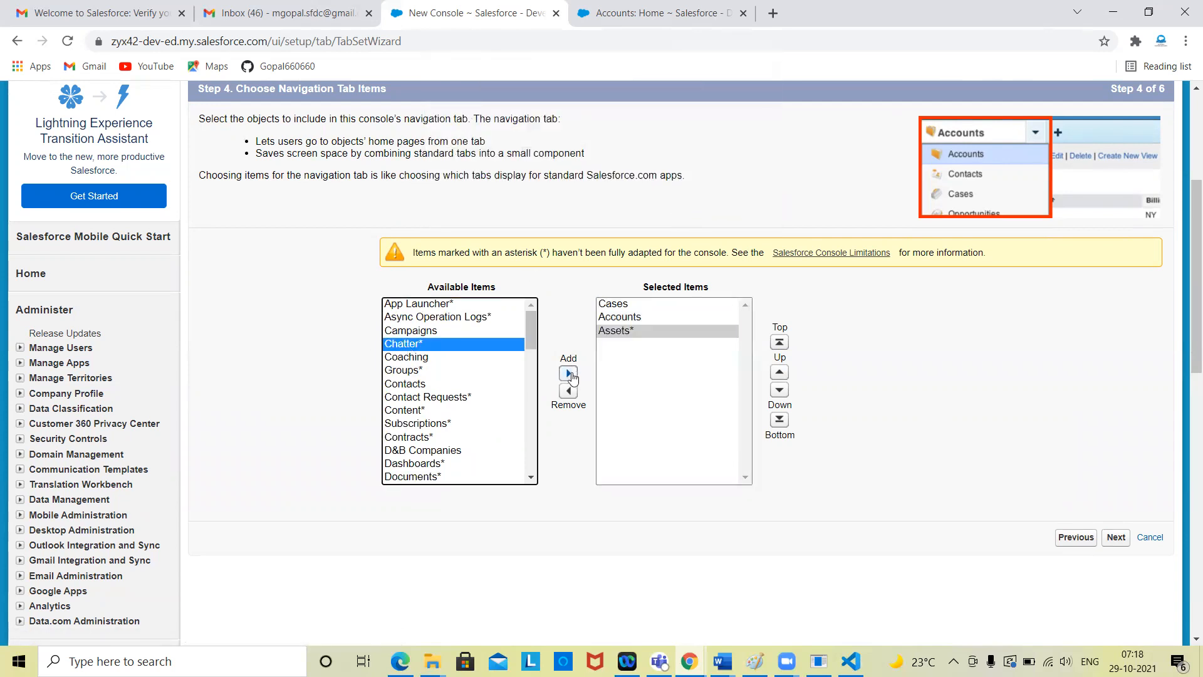
click(569, 374)
click(685, 202)
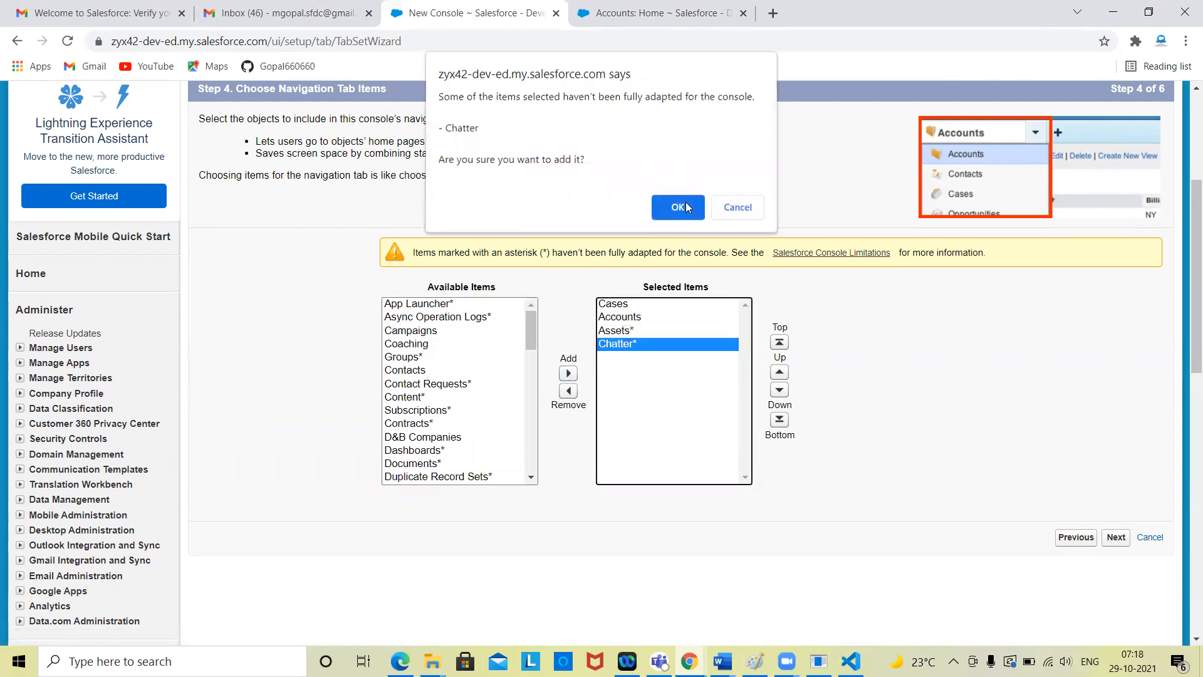
click(418, 330)
click(568, 373)
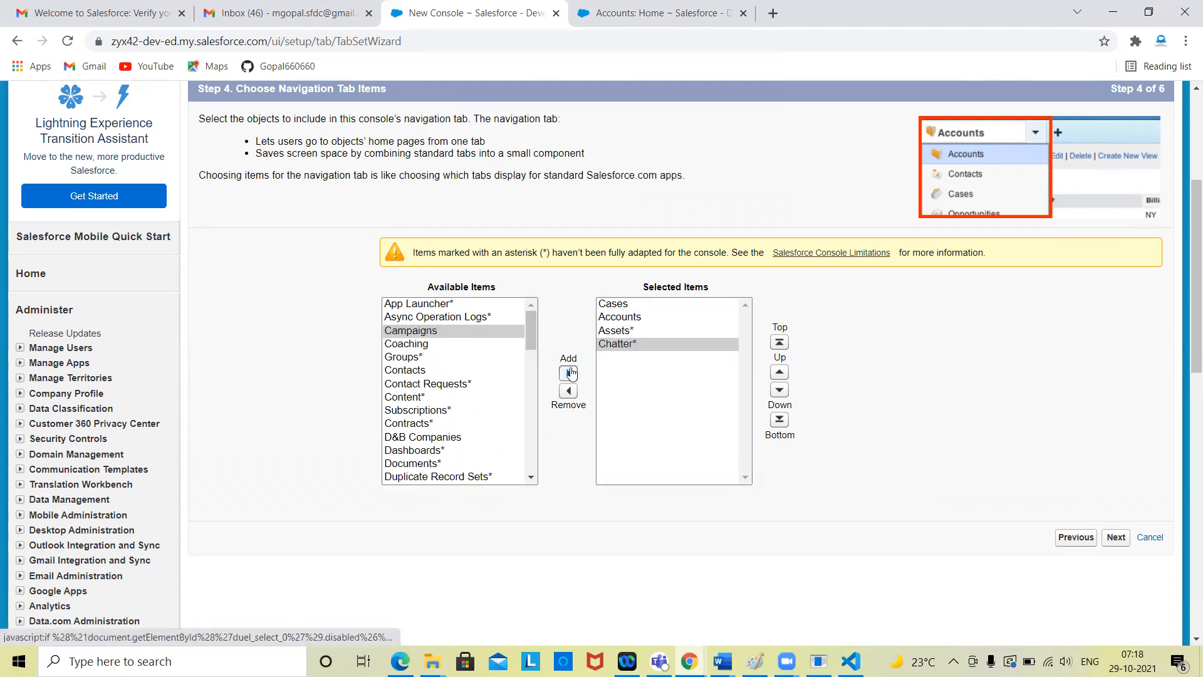
click(844, 423)
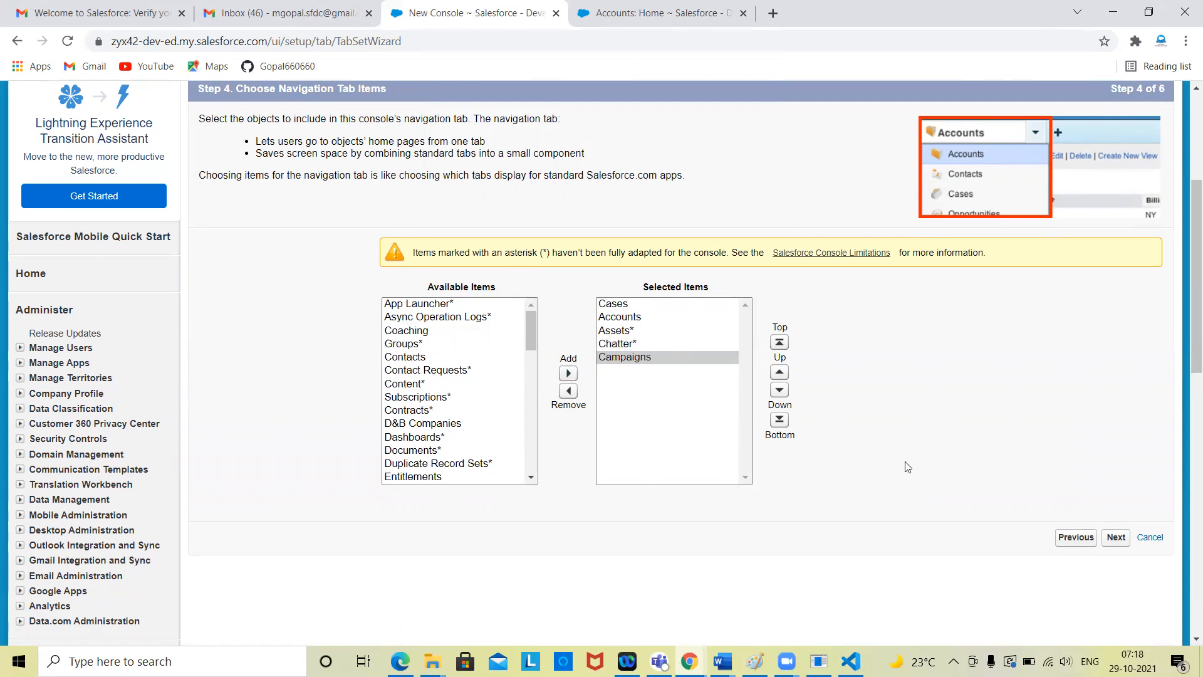
Step: Look over the primary tab and subtab display options for the selected items, and go back to the navigation tab items
scroll(908, 467, up, 1)
click(1116, 563)
scroll(791, 505, down, 5)
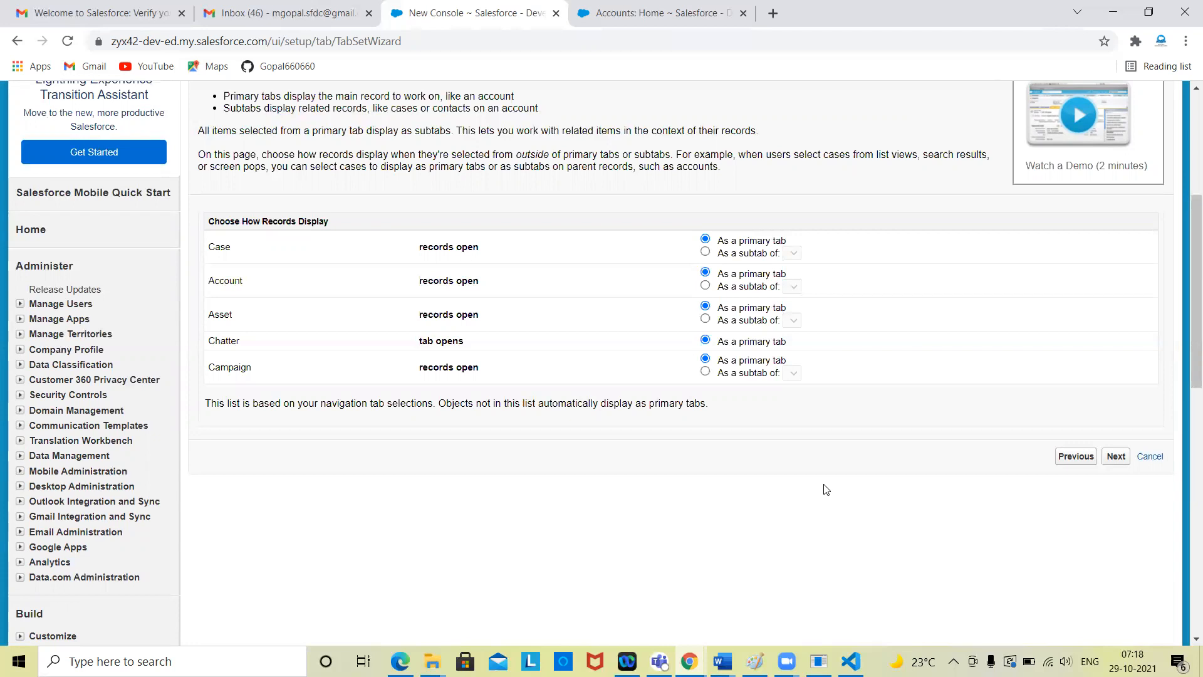
click(17, 41)
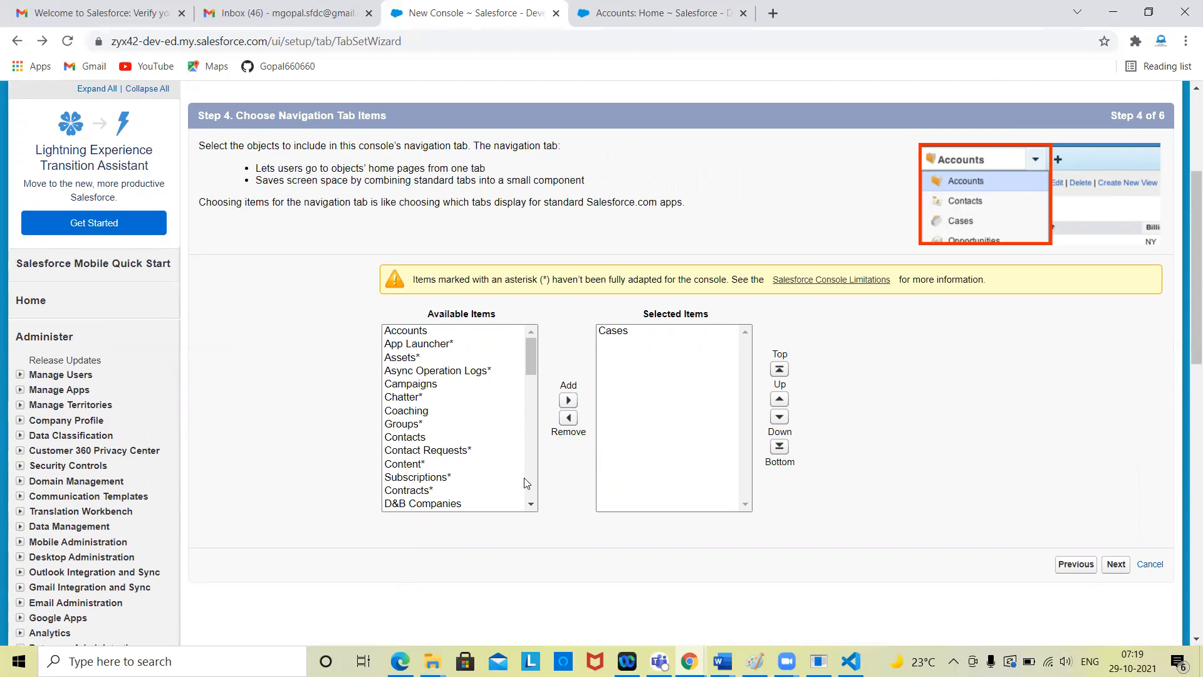
Step: Add Accounts, Assets and Campaigns to the console's selected navigation items, accepting Assets although it is not fully adapted for the console
scroll(641, 429, up, 3)
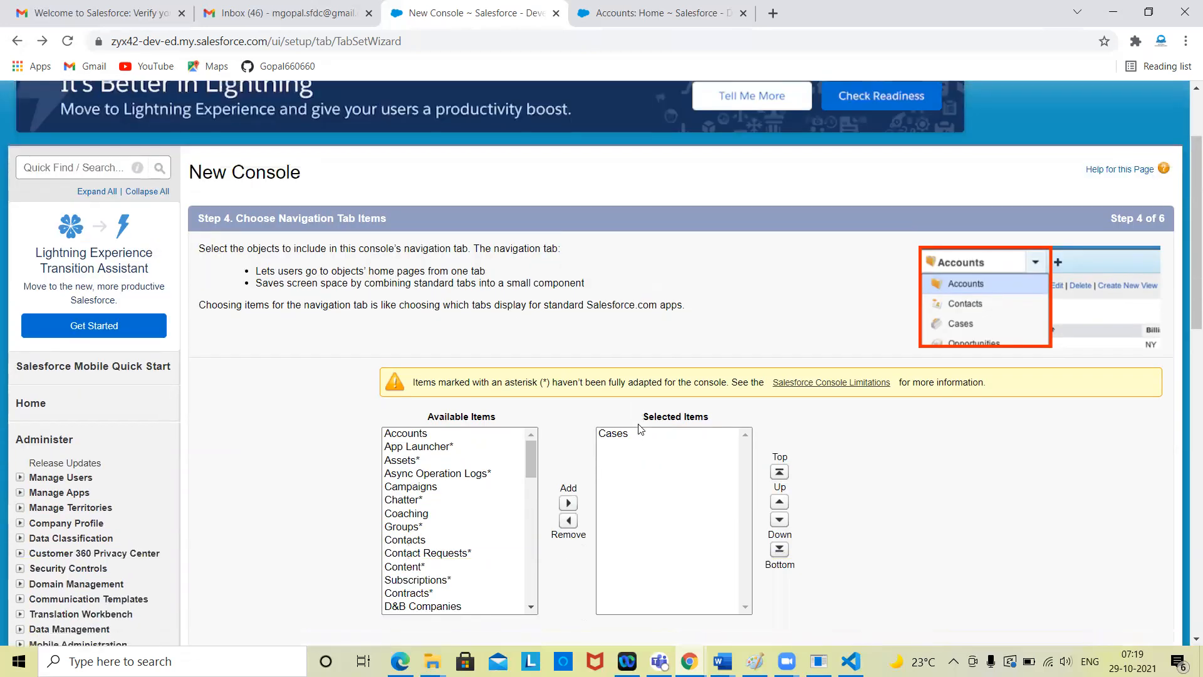
scroll(630, 483, down, 2)
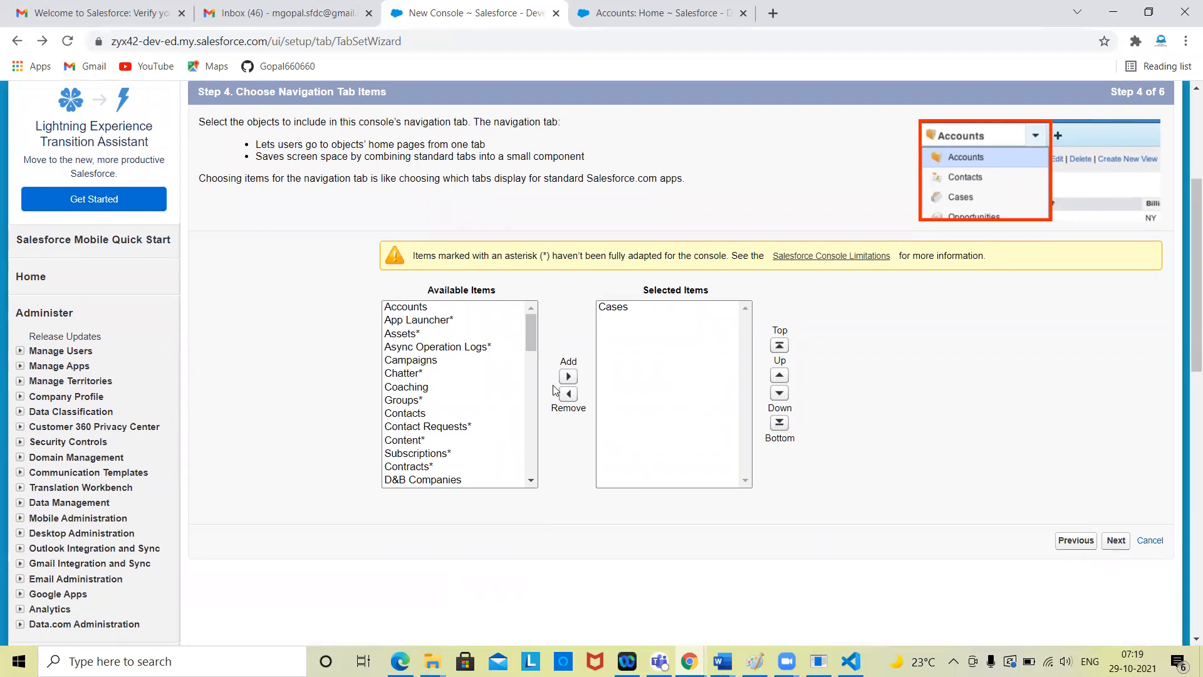
click(427, 311)
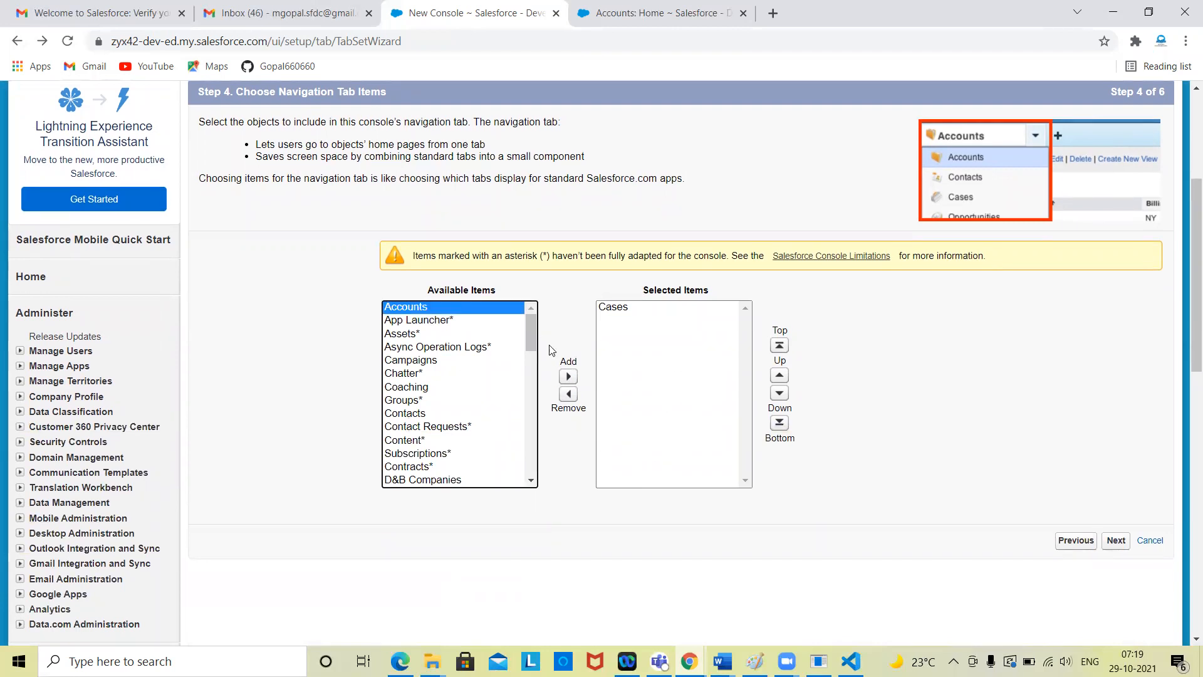
click(568, 376)
click(420, 323)
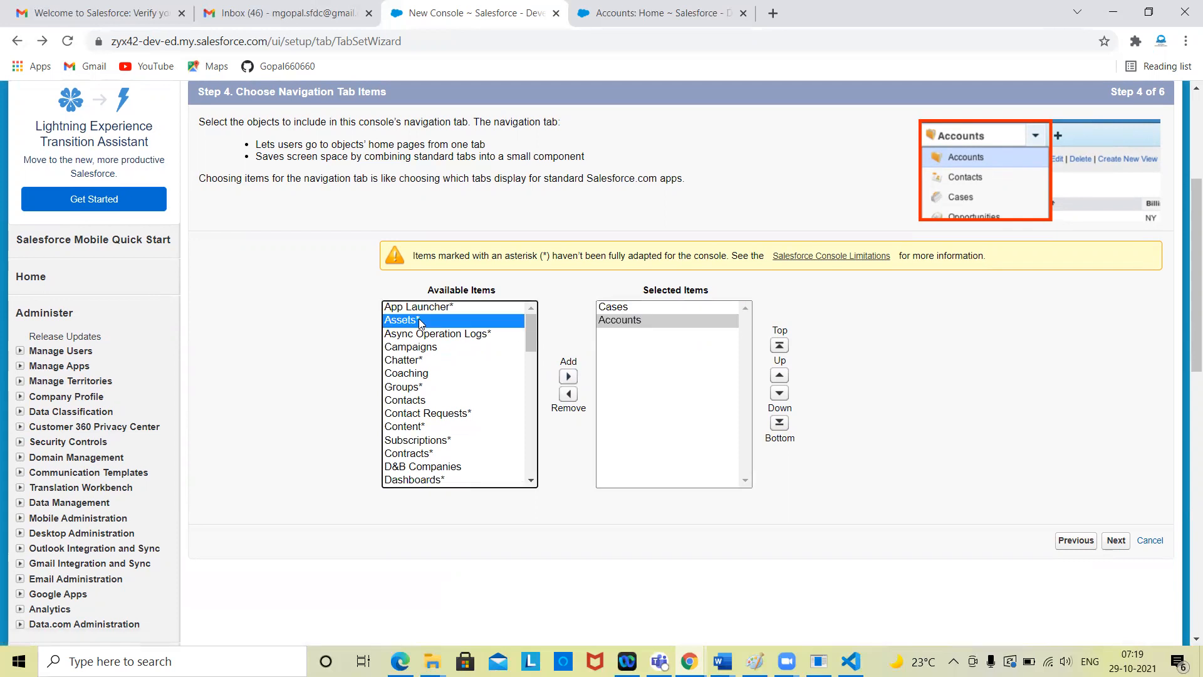
click(568, 376)
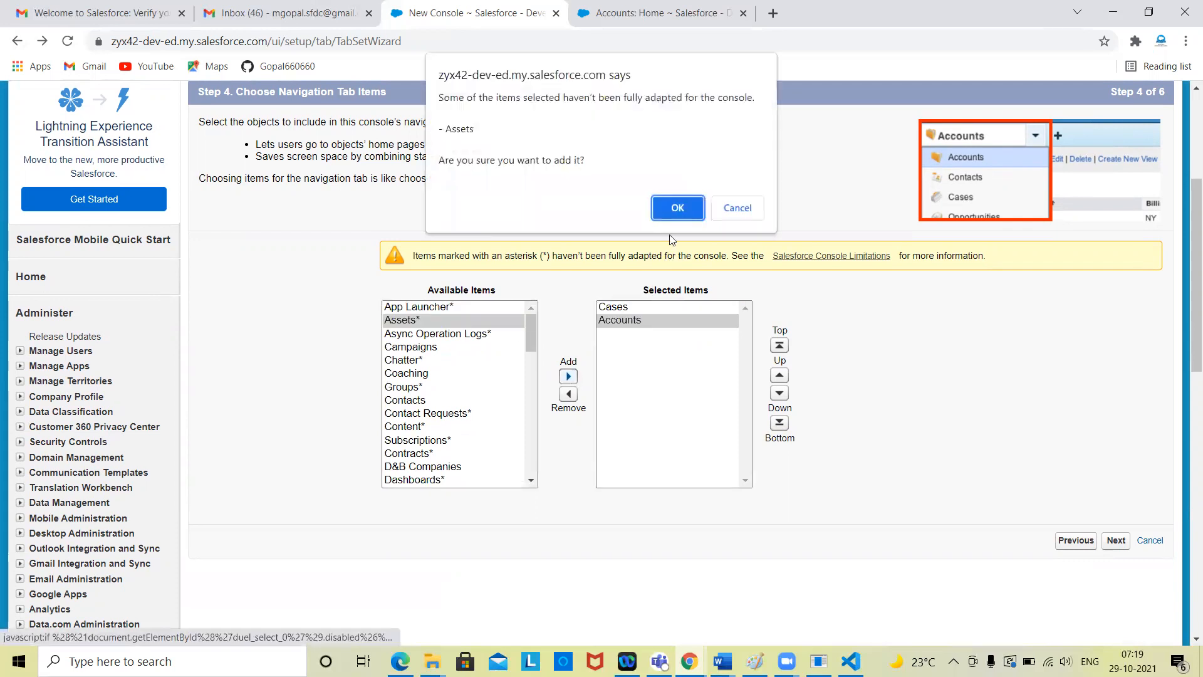
click(676, 207)
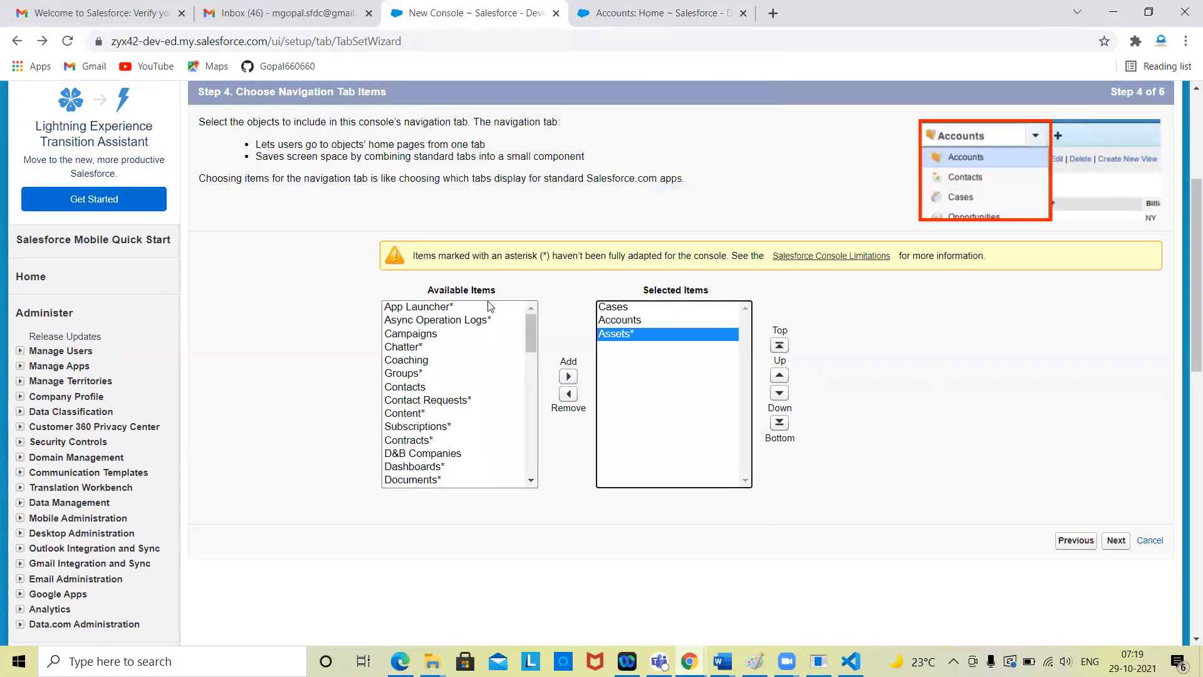
click(433, 334)
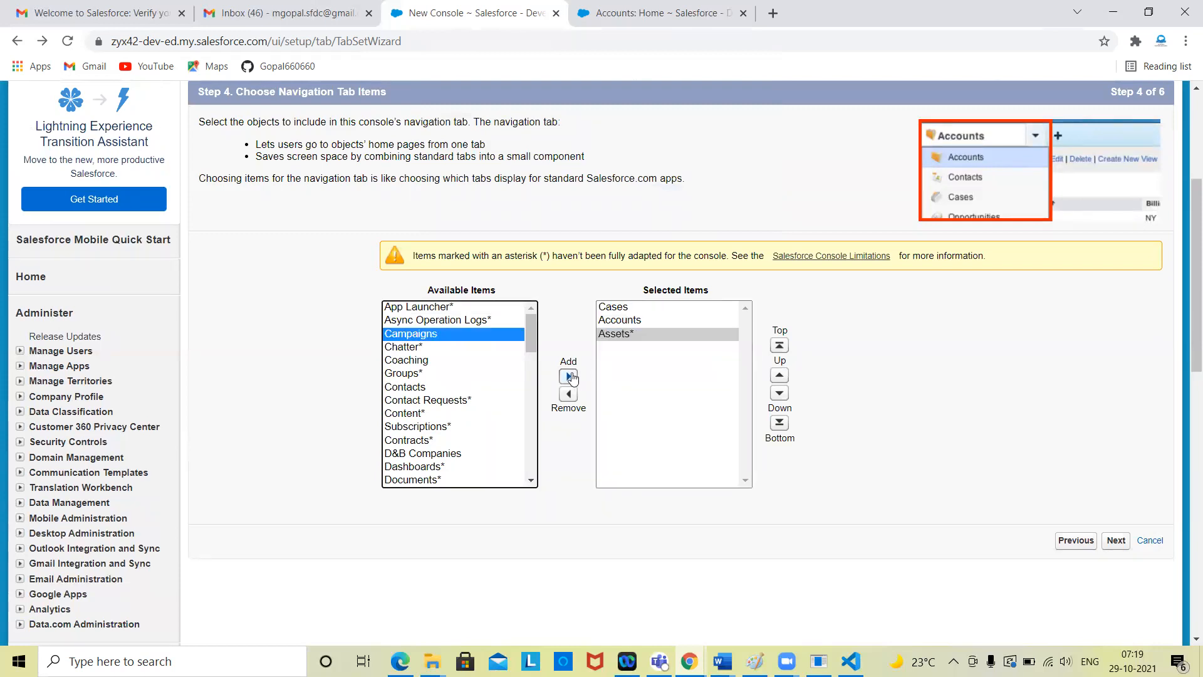
click(569, 376)
click(913, 443)
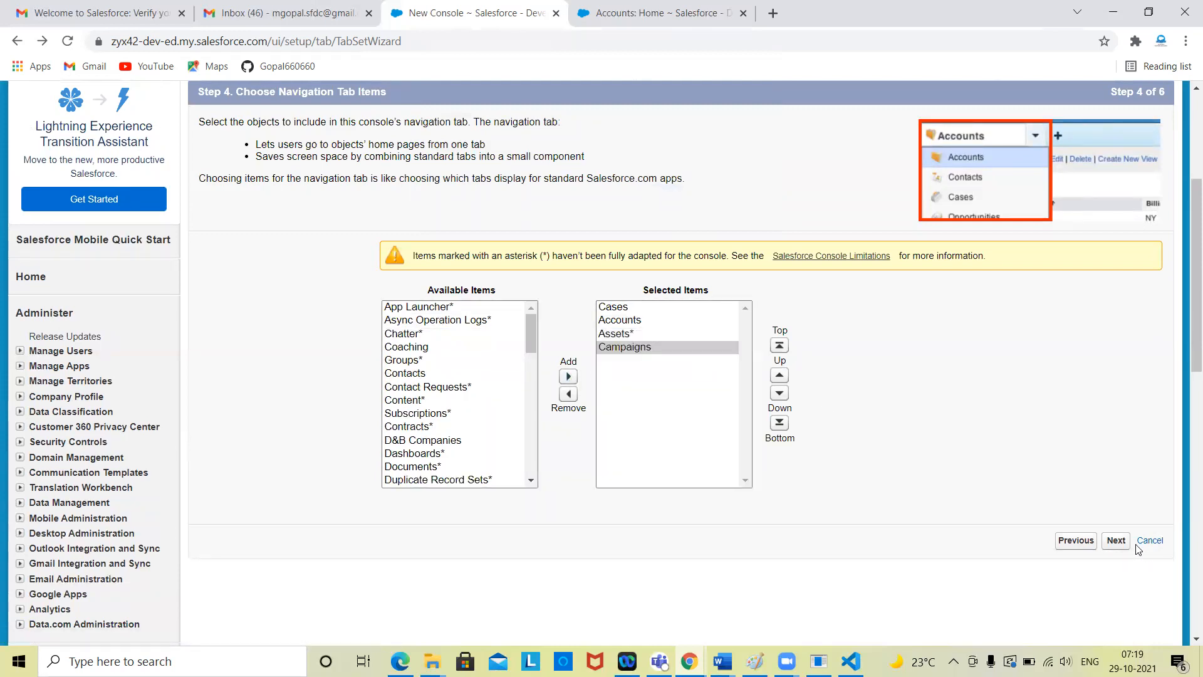
Step: Keep Case, Account, Asset and Campaign records opening as primary tabs and continue to the profile assignment
click(1117, 540)
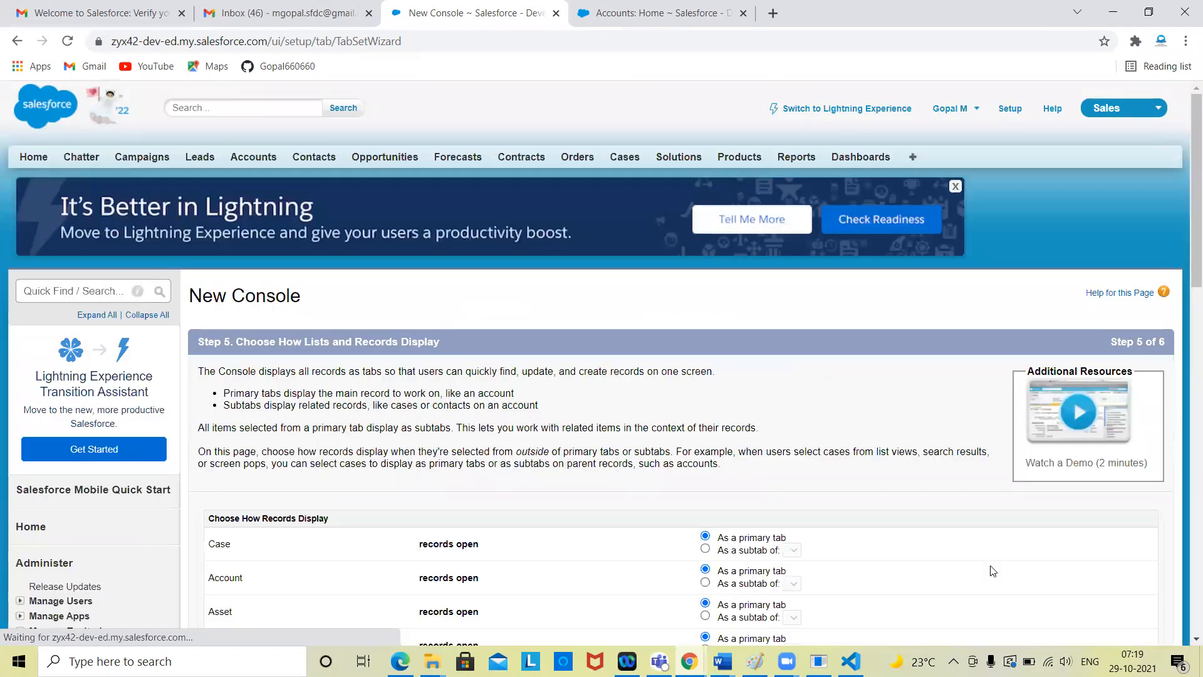
scroll(993, 570, down, 3)
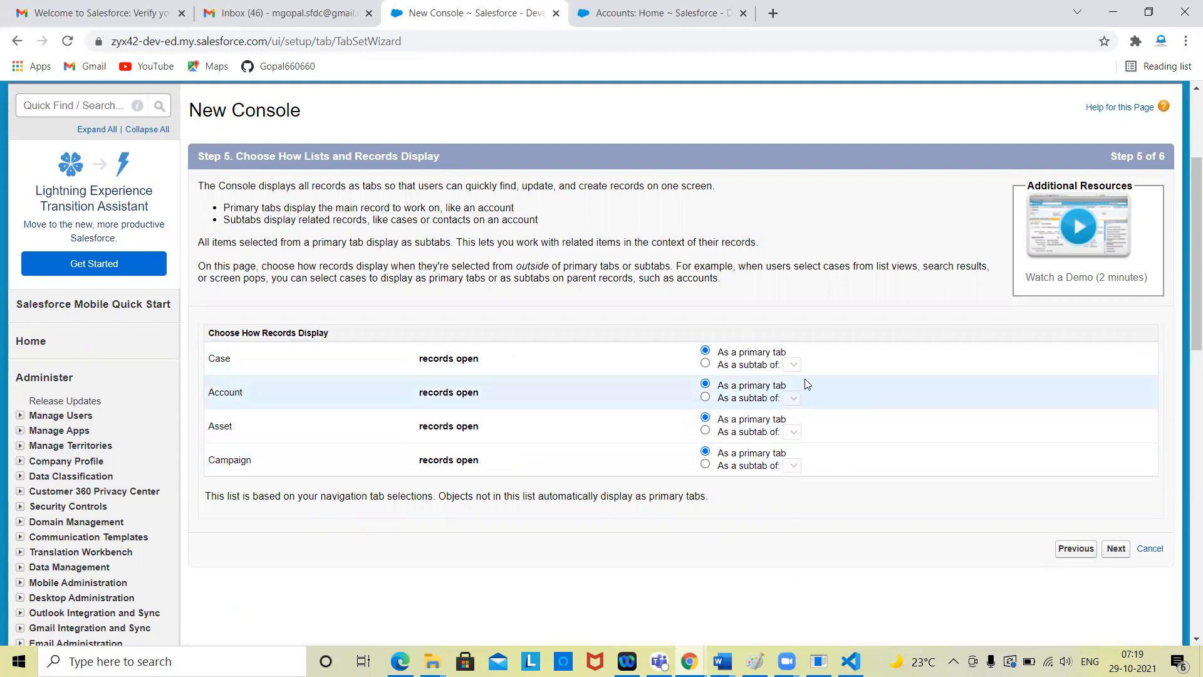
click(1116, 549)
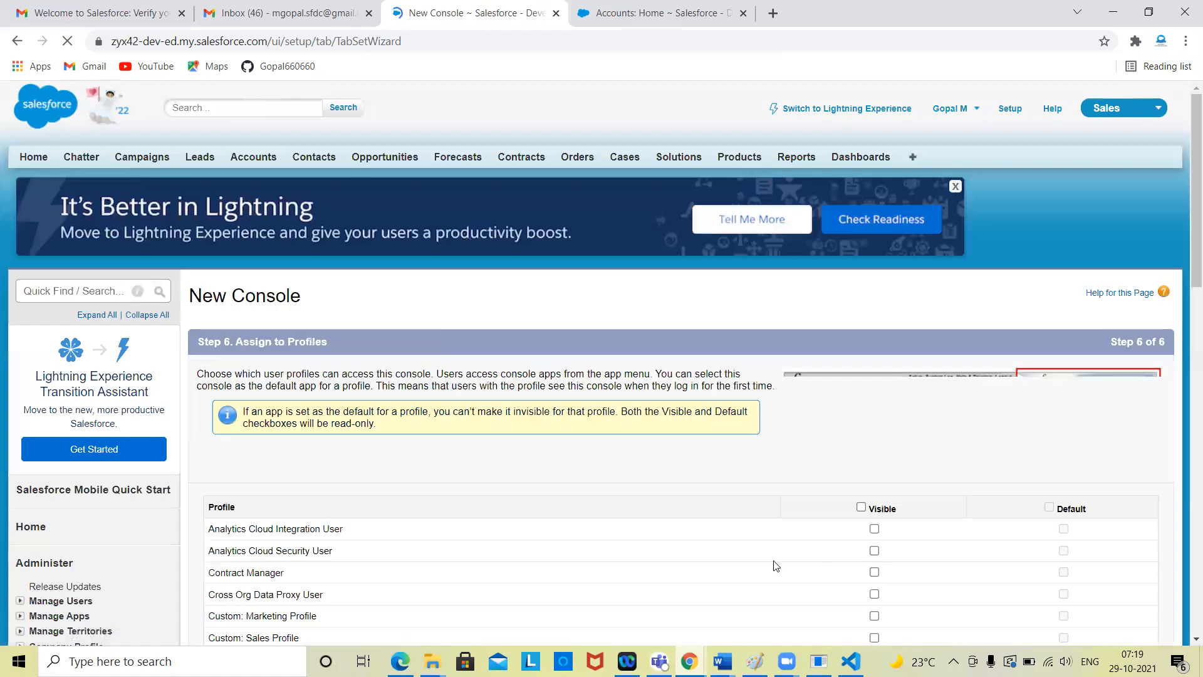
Step: Make the console visible and default for all profiles, and save the new console app
scroll(775, 564, down, 4)
scroll(775, 565, down, 3)
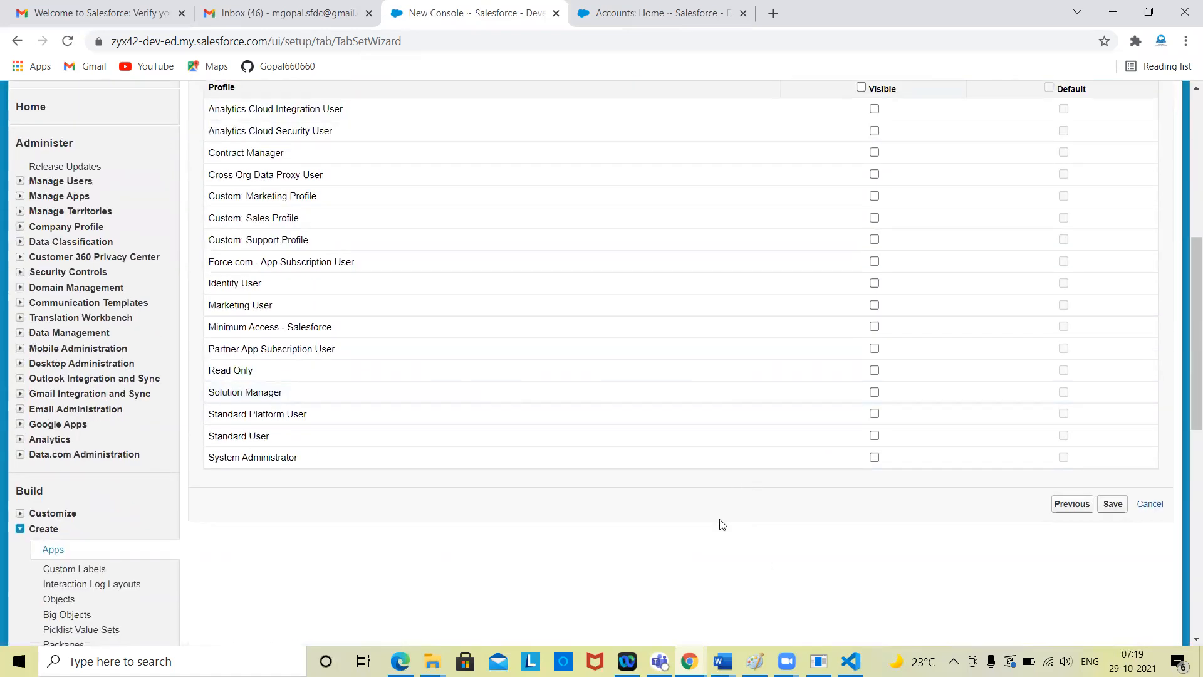
scroll(623, 389, up, 4)
scroll(625, 492, down, 3)
scroll(625, 491, down, 1)
scroll(625, 489, up, 1)
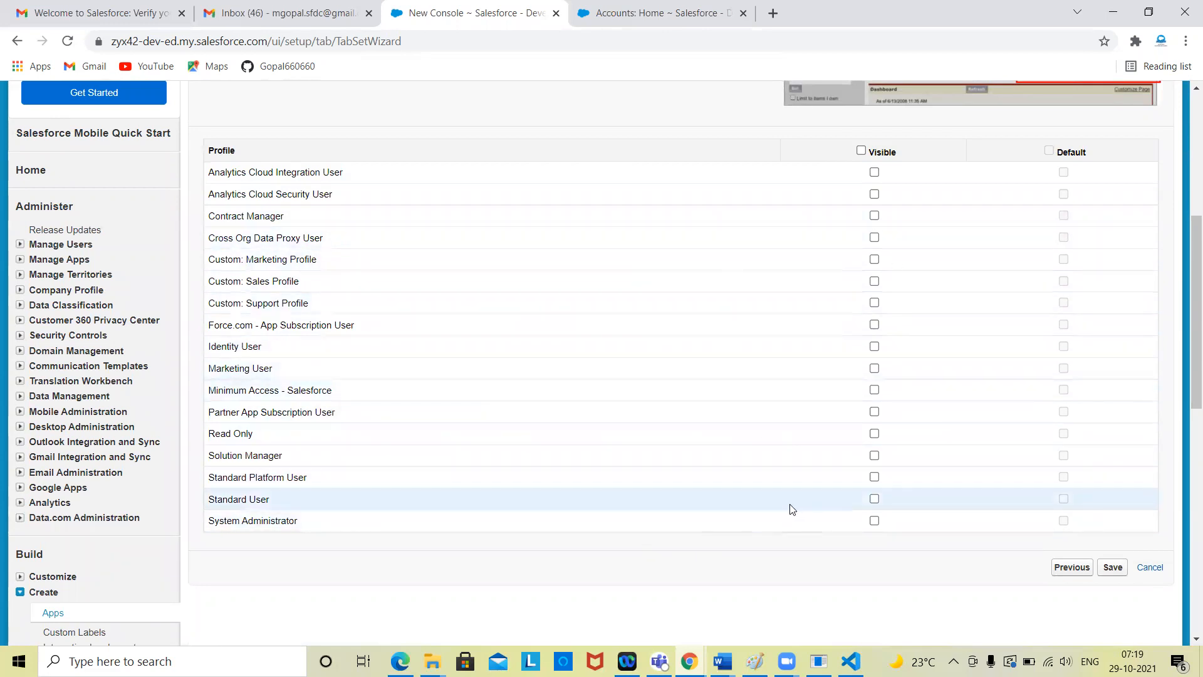
click(875, 521)
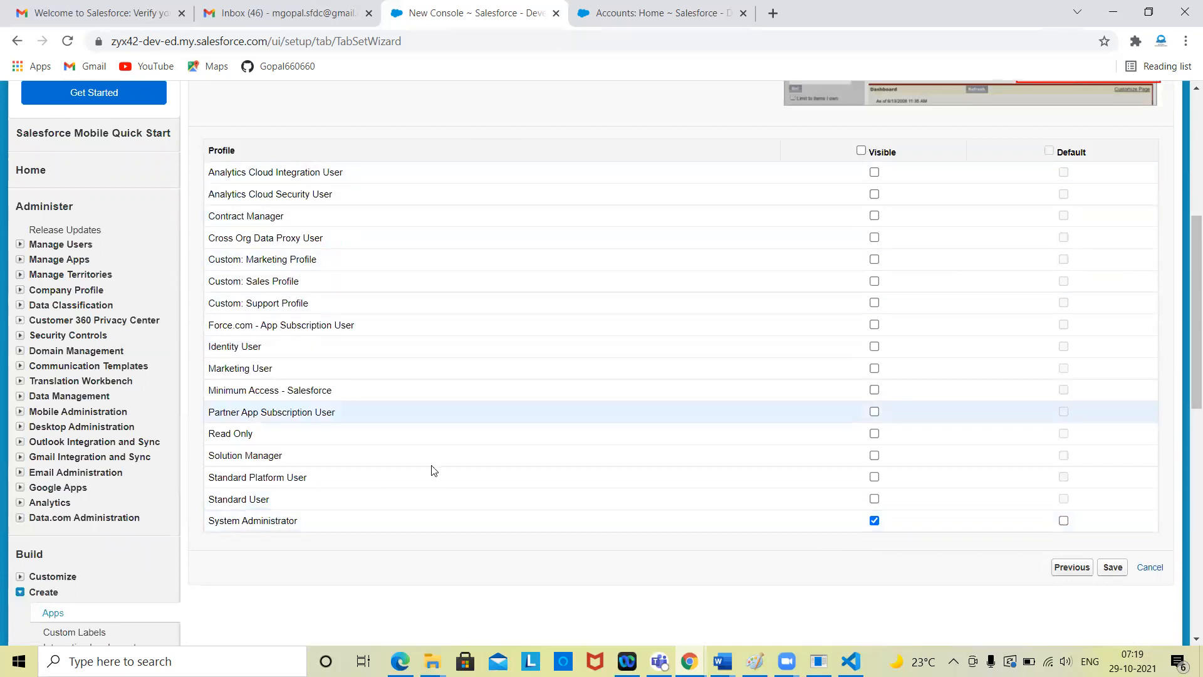
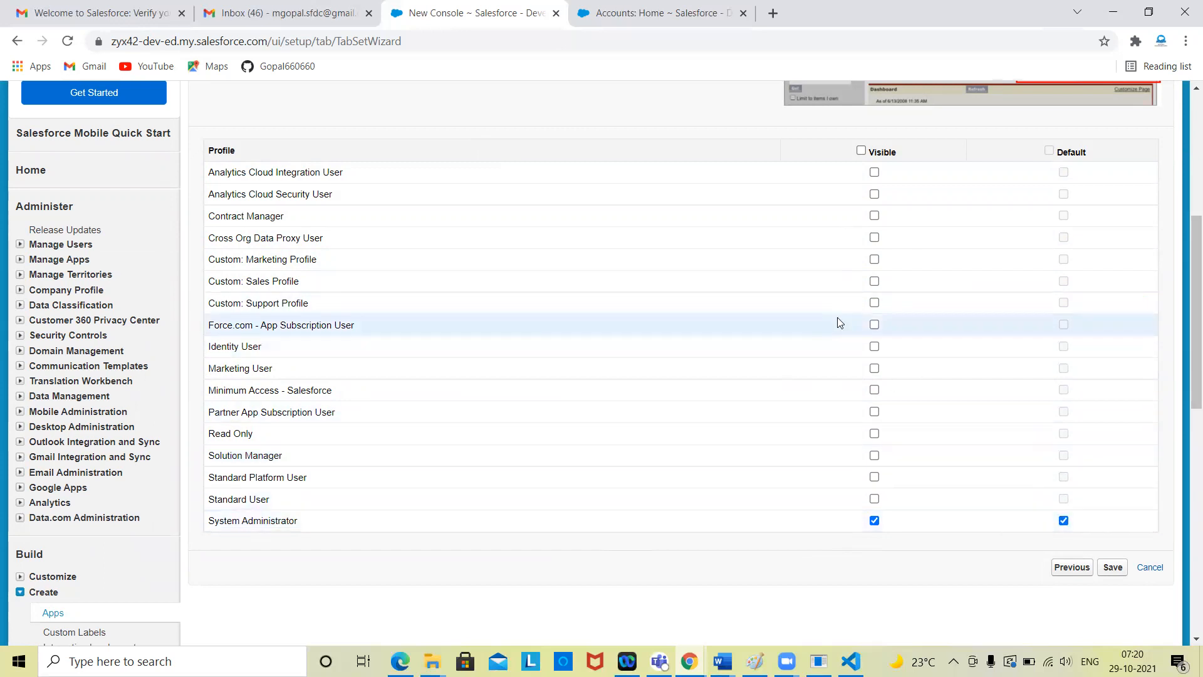
click(861, 151)
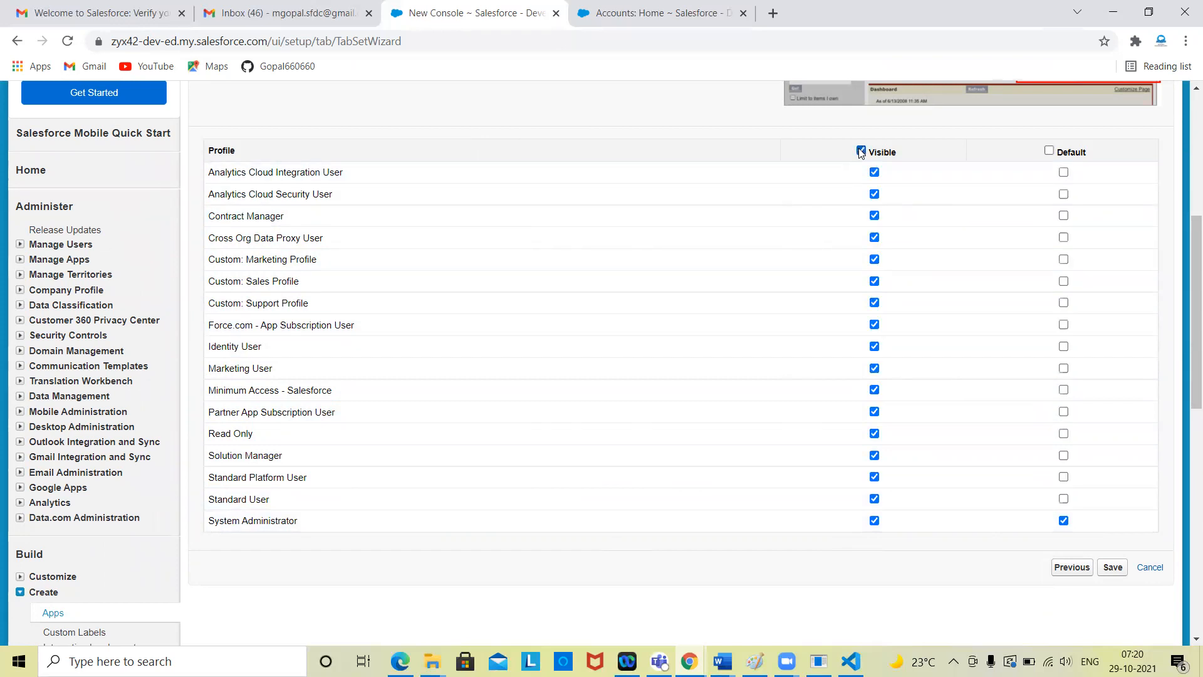
click(1050, 152)
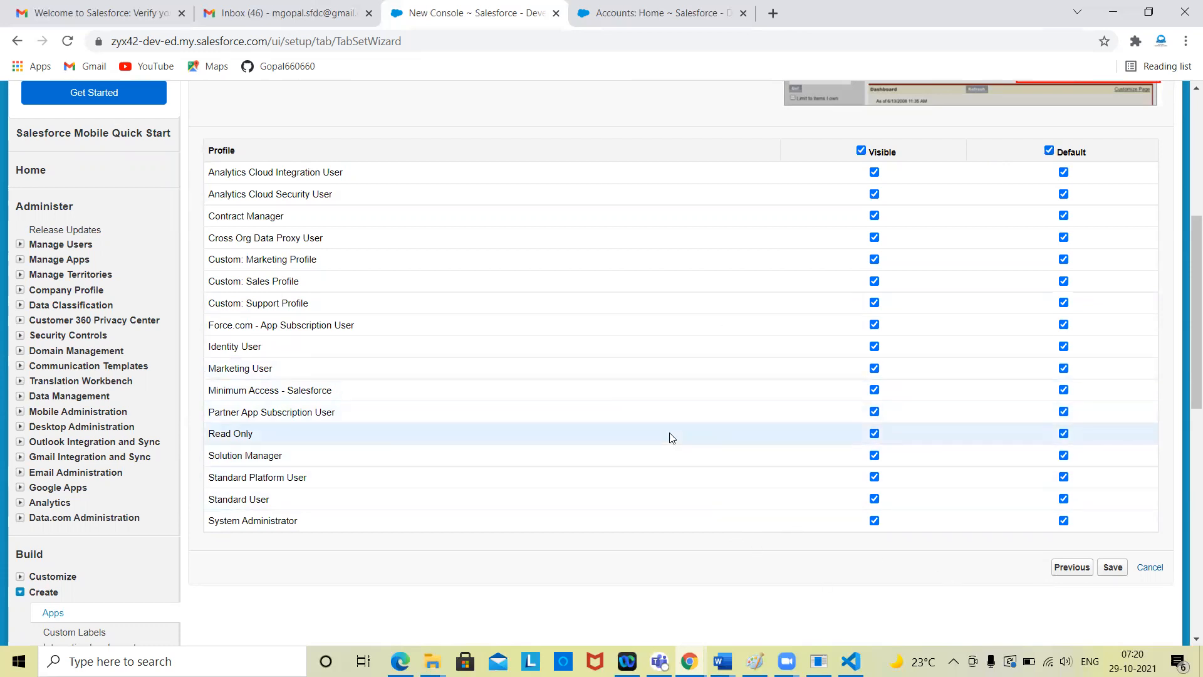
click(1112, 566)
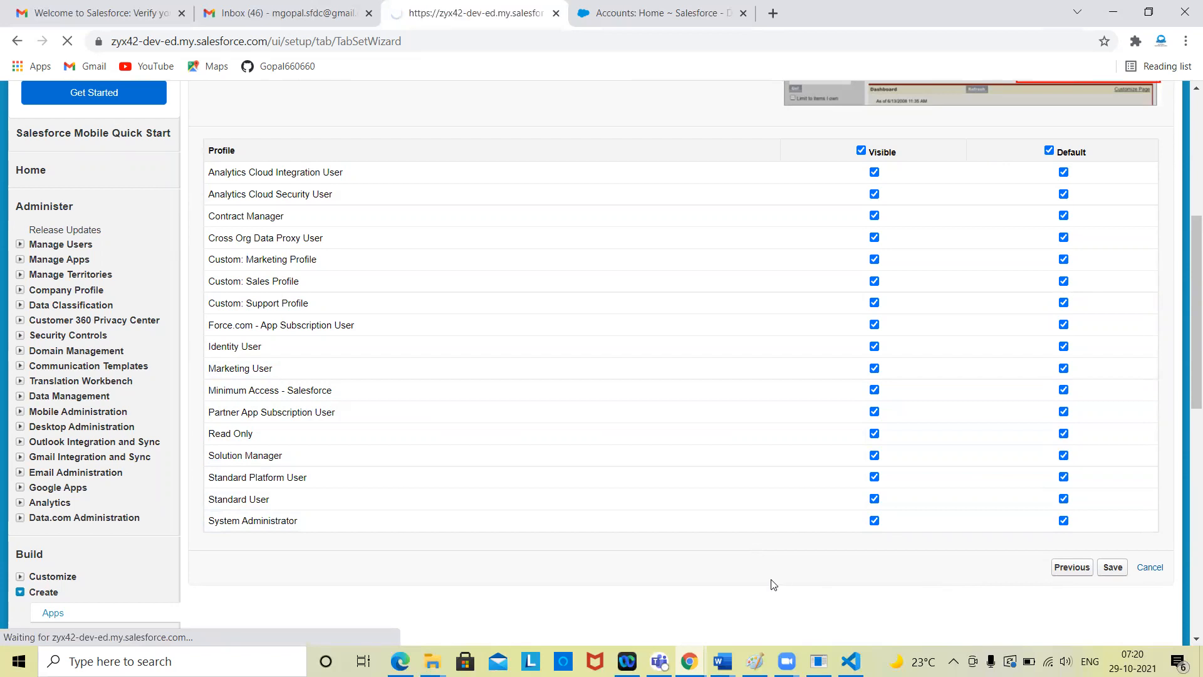
scroll(821, 505, down, 4)
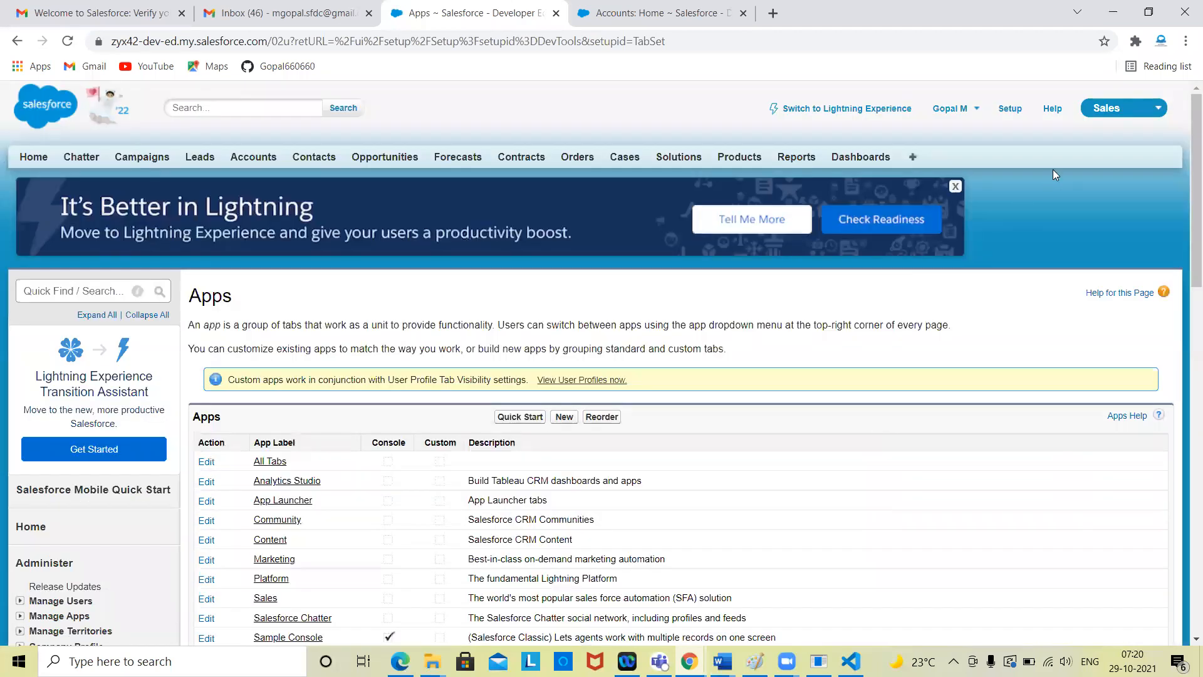
Step: Switch from the Sales app to the Test console and show its Cases list from the navigation tab
click(1128, 109)
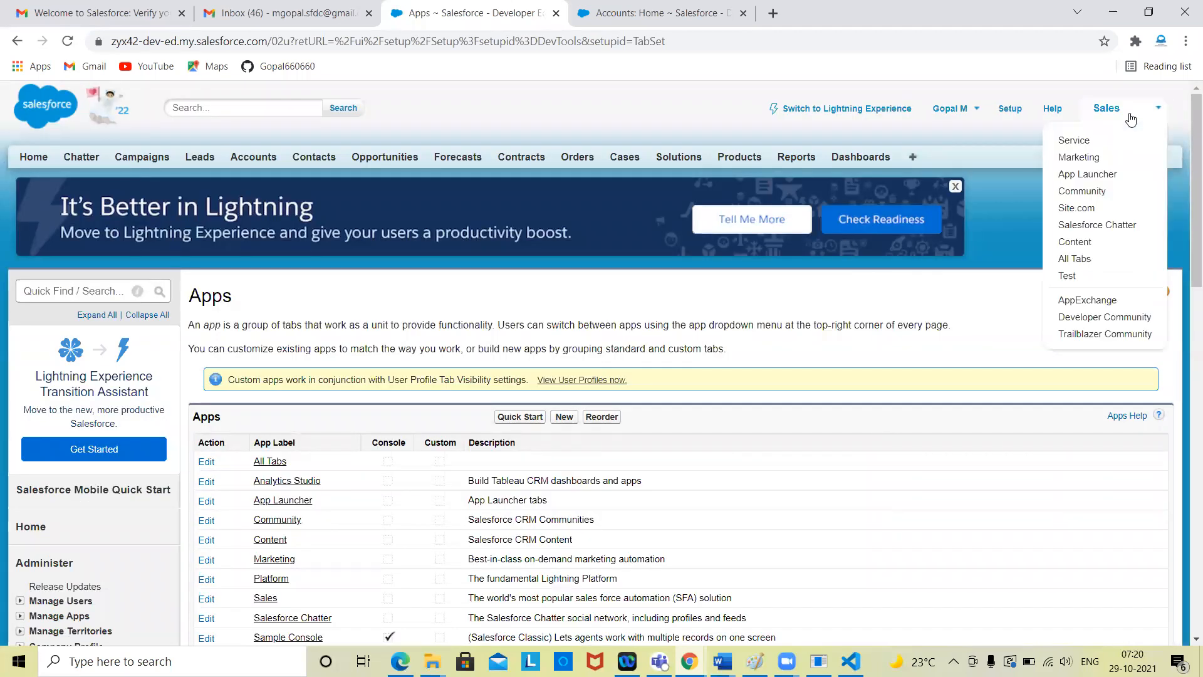
click(1086, 284)
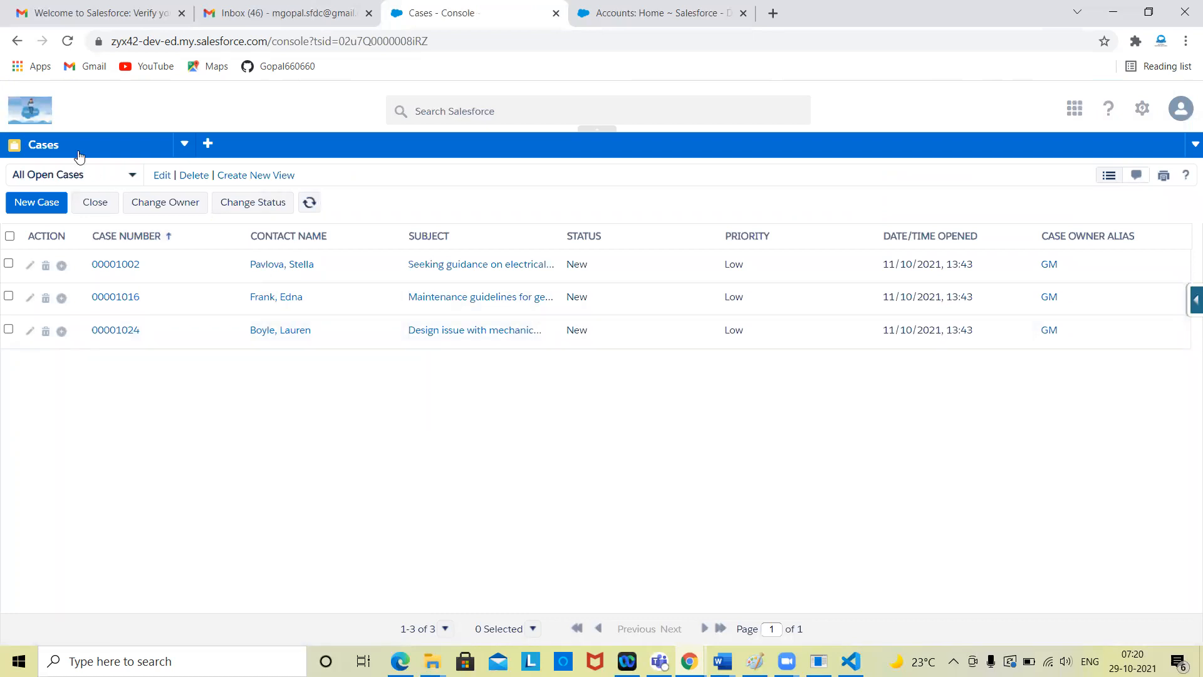
click(185, 148)
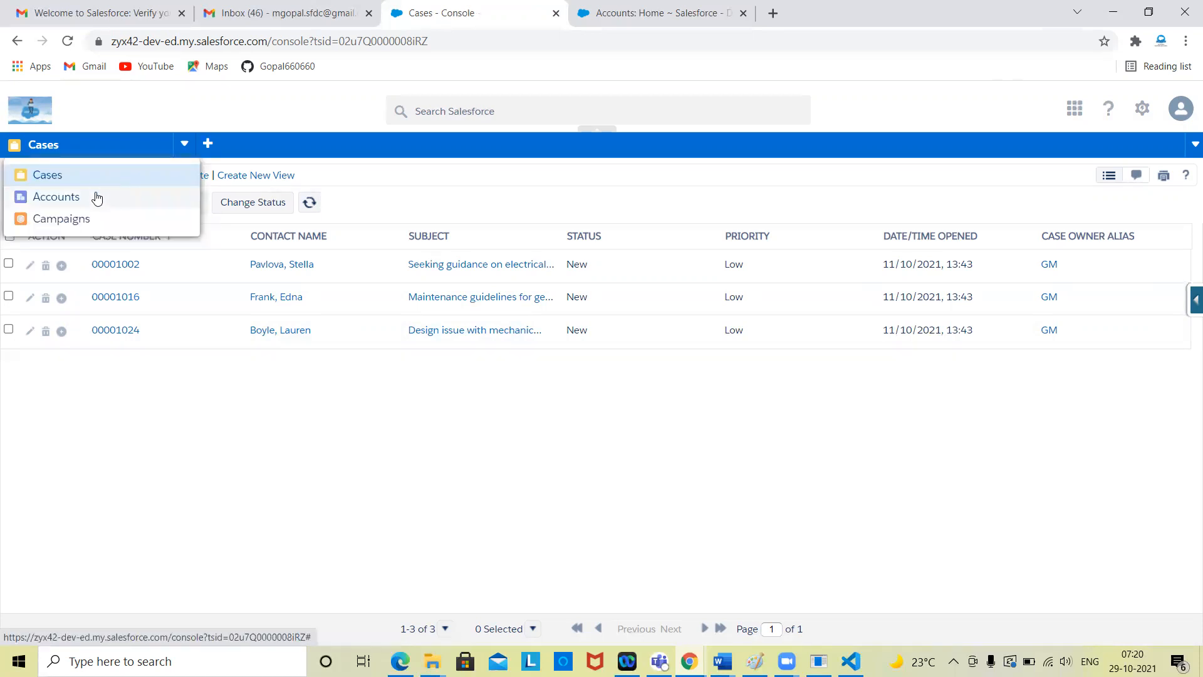
click(57, 176)
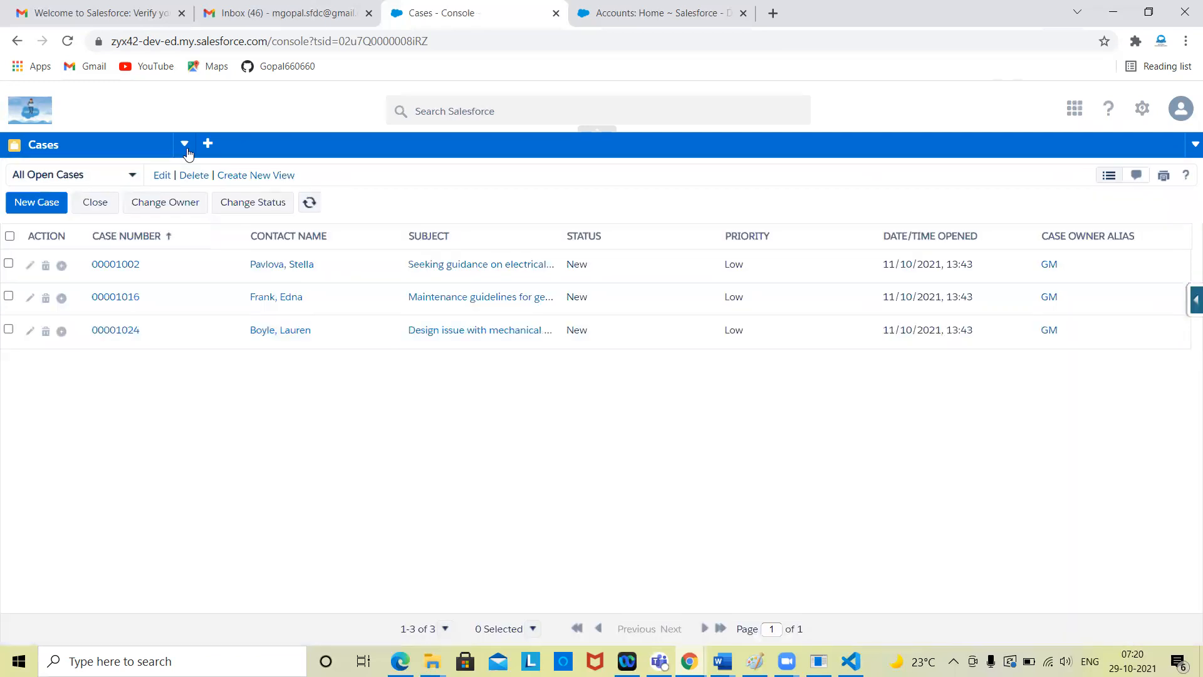
Step: Look through the Accounts list in the console, and view the Campaigns list
click(185, 148)
click(68, 202)
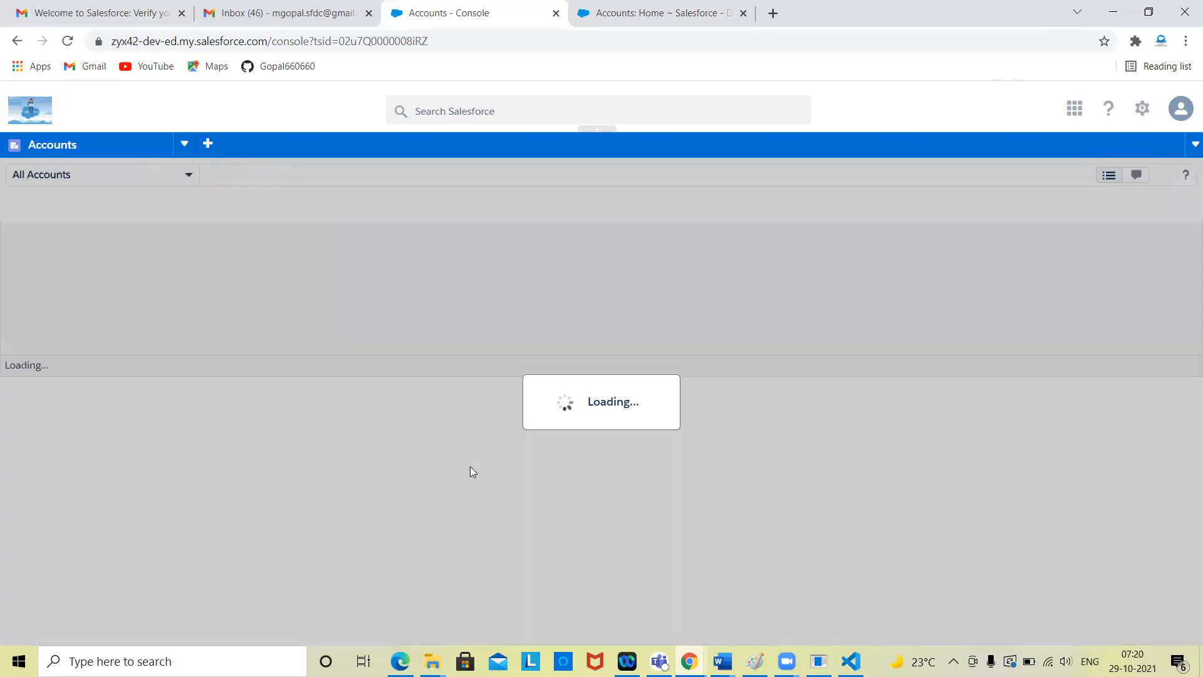
scroll(579, 482, down, 4)
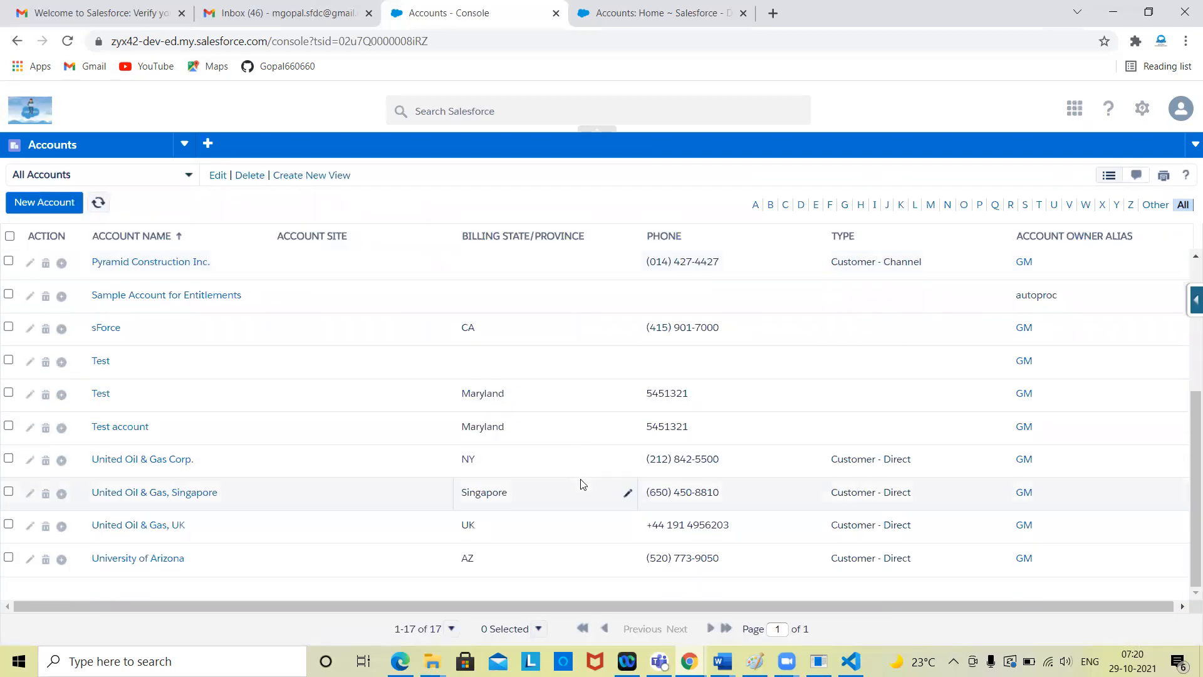
scroll(582, 484, up, 4)
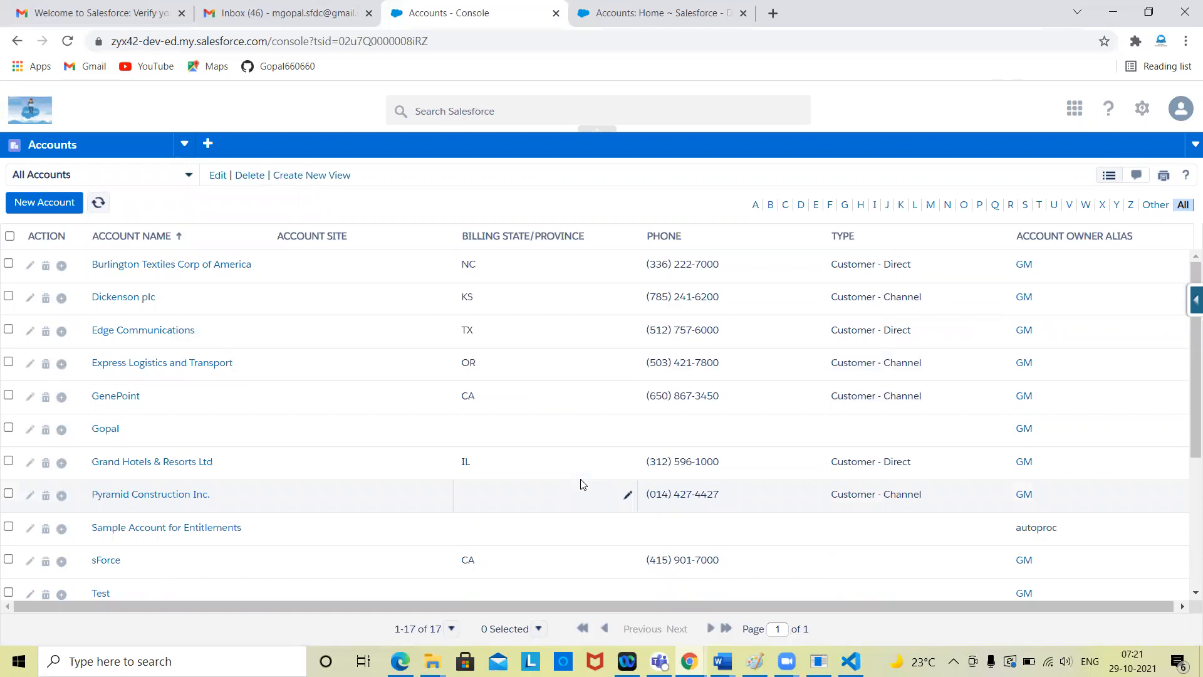
scroll(352, 465, down, 4)
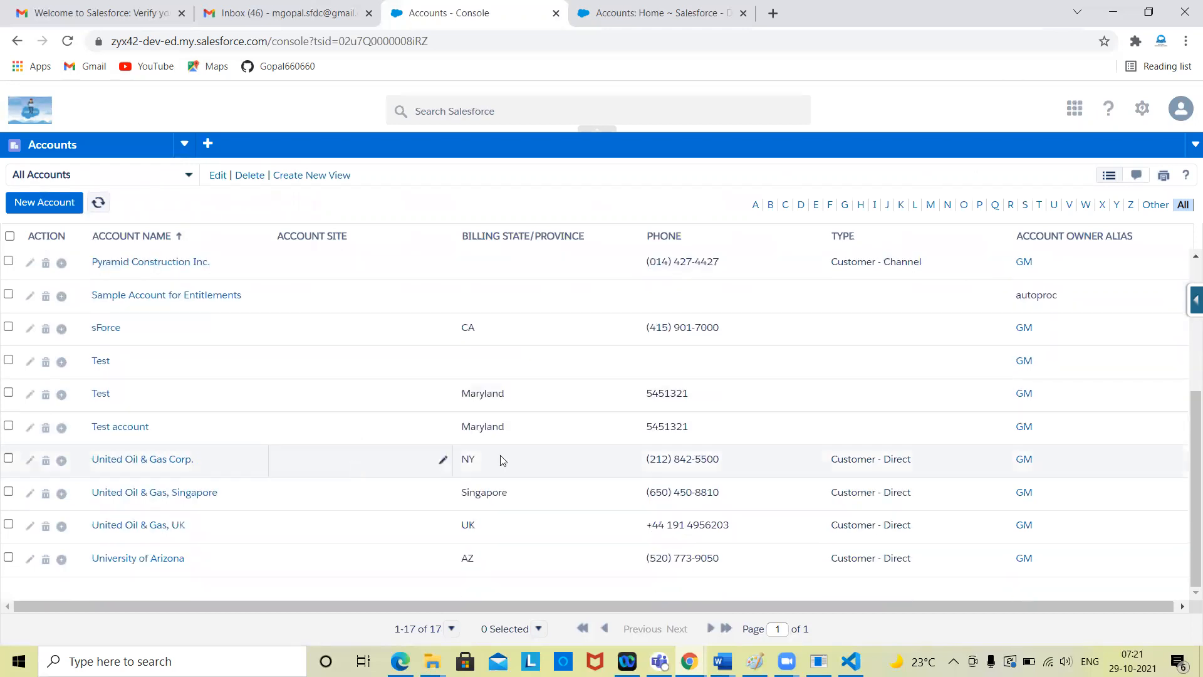
scroll(613, 479, up, 4)
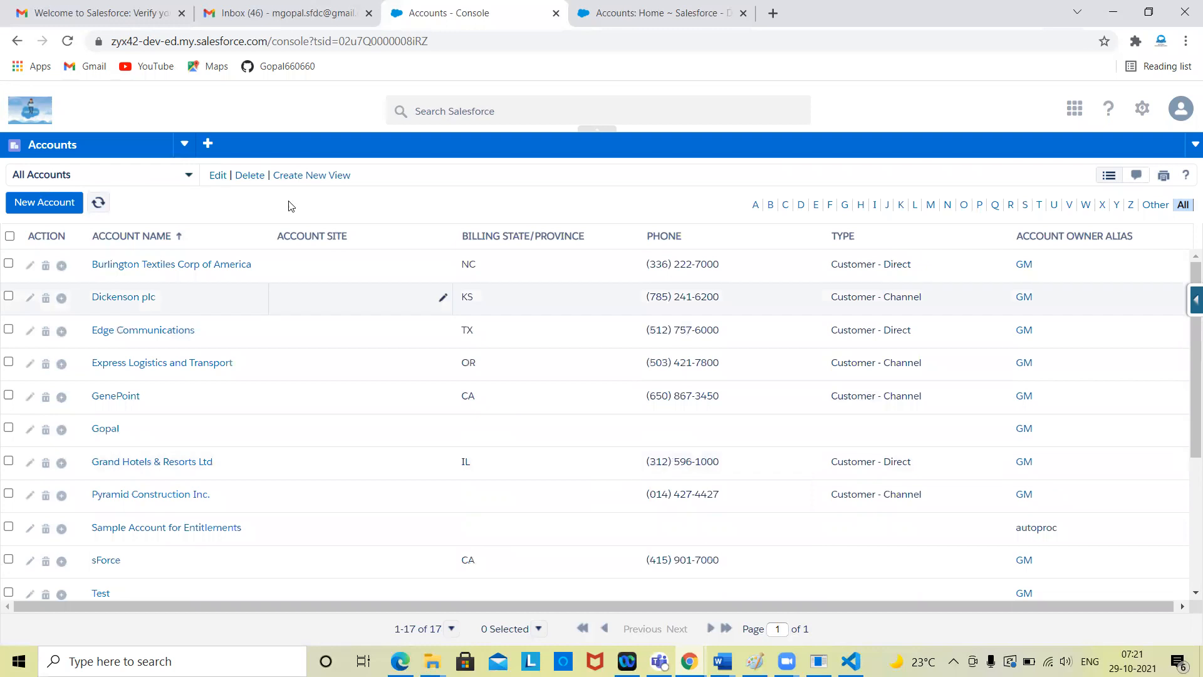
click(185, 143)
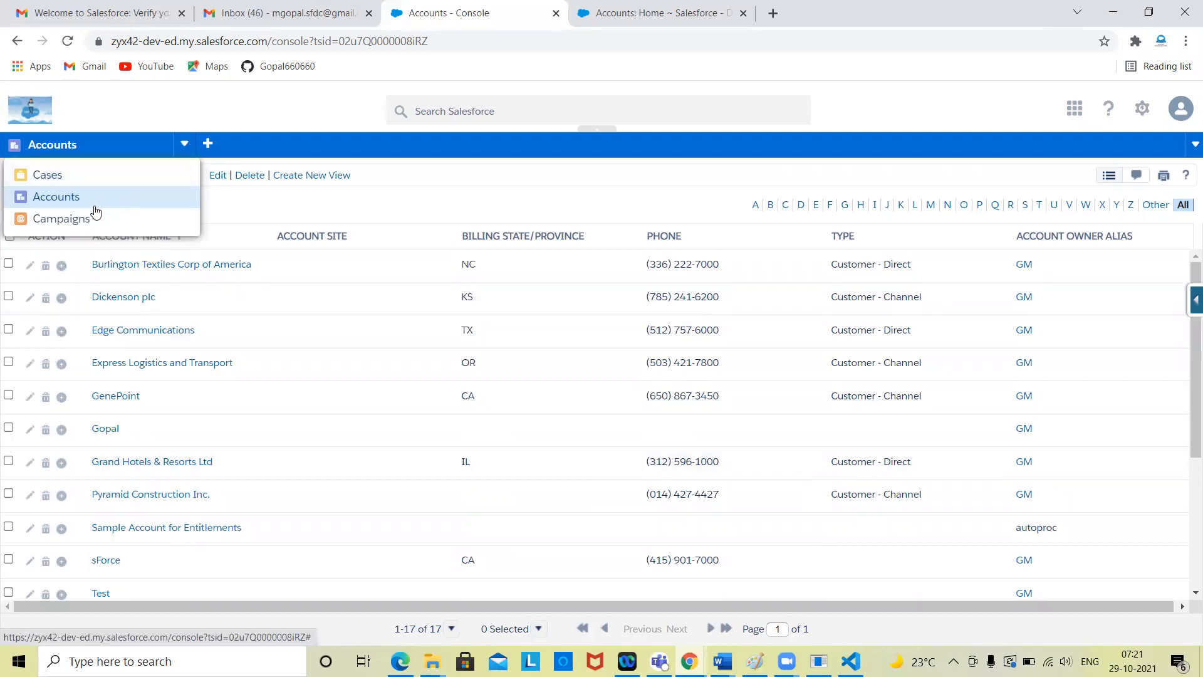
click(61, 218)
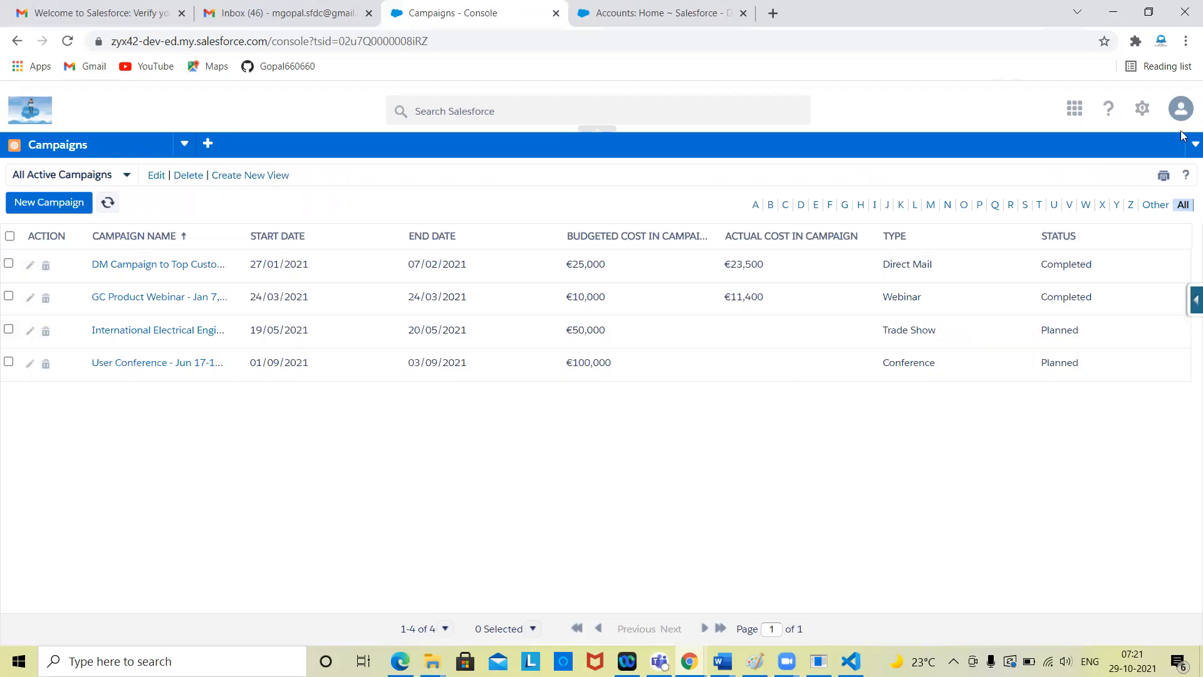
Step: Log out and back in with the account's username and password, declining to save the password and postponing the mobile phone registration
click(1181, 108)
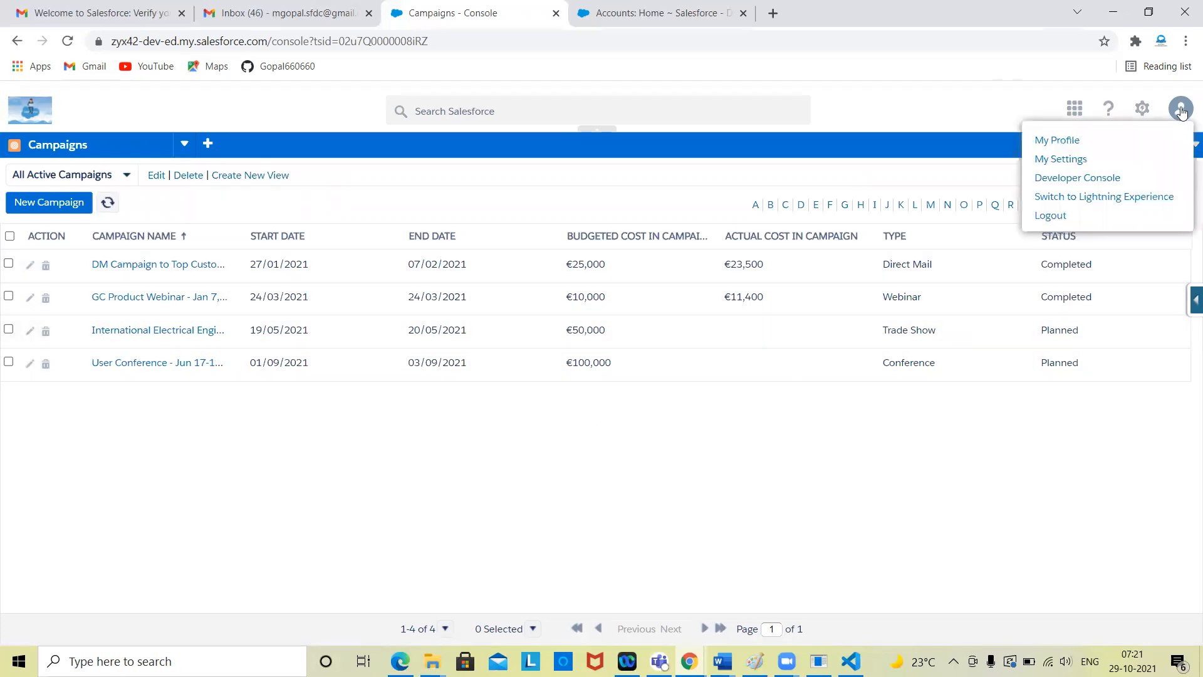
click(1065, 217)
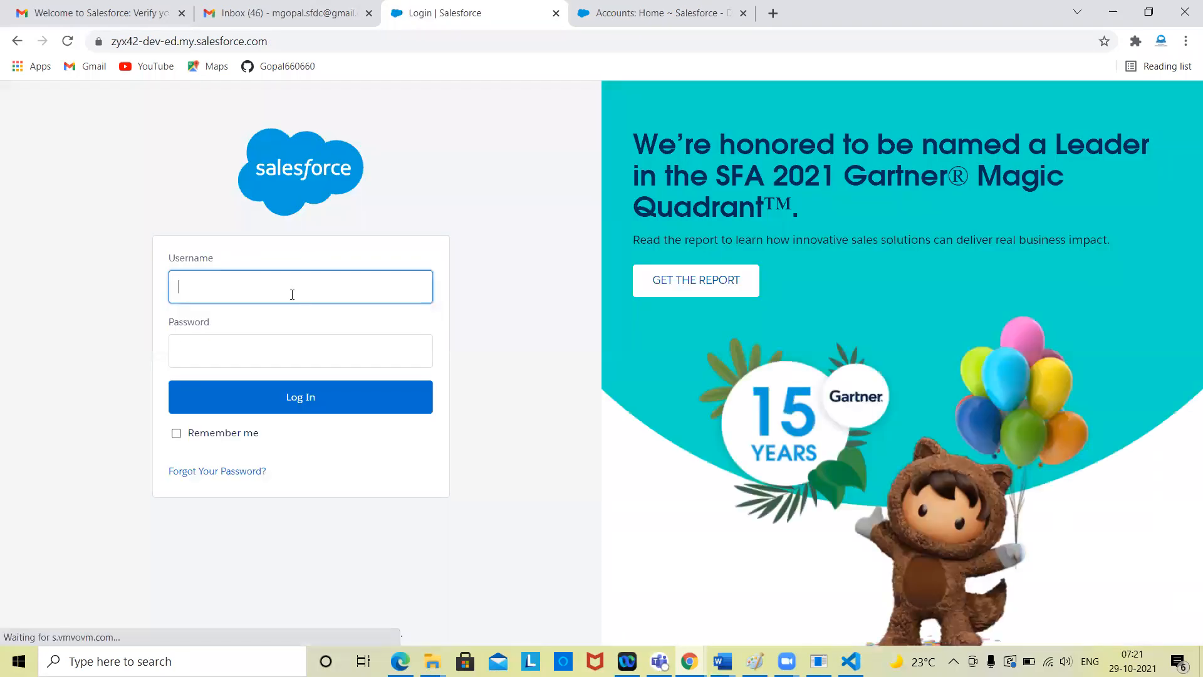
click(292, 295)
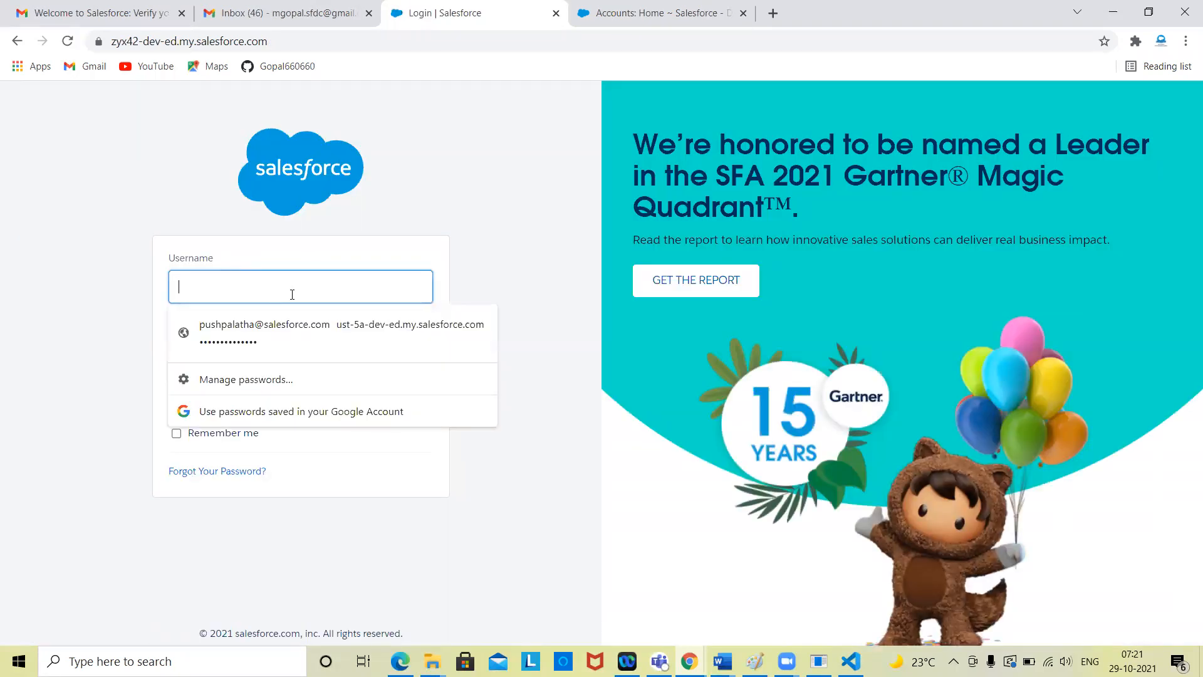
key(ctrl+v)
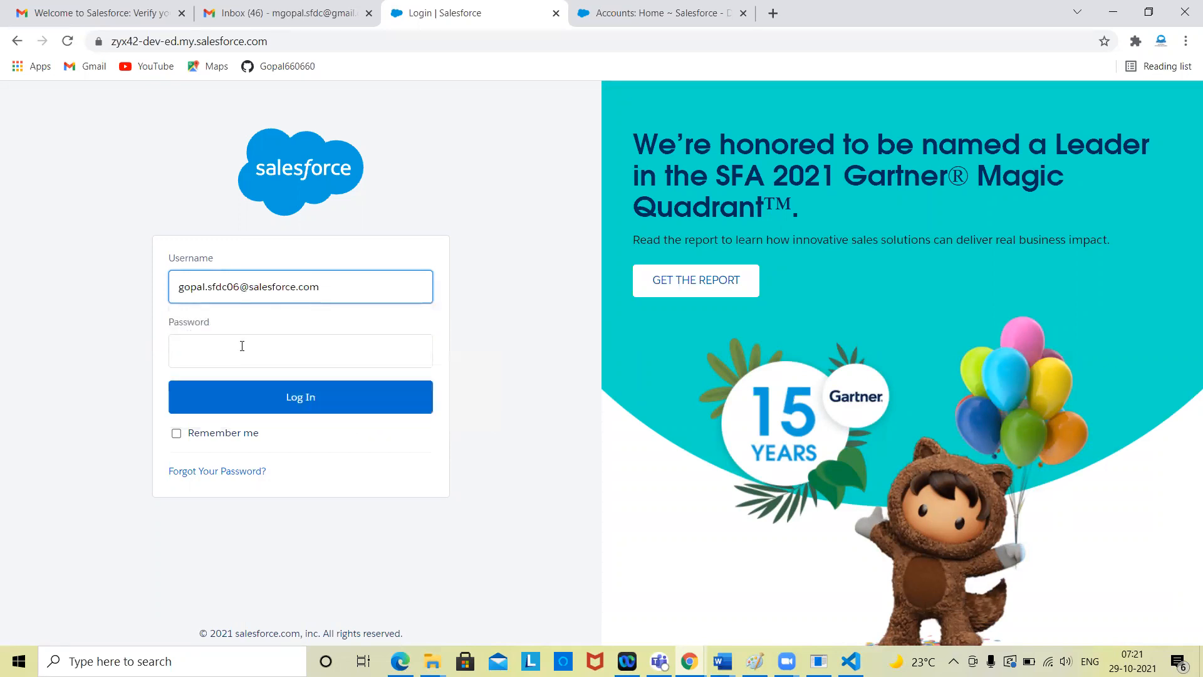
click(241, 346)
text(••)
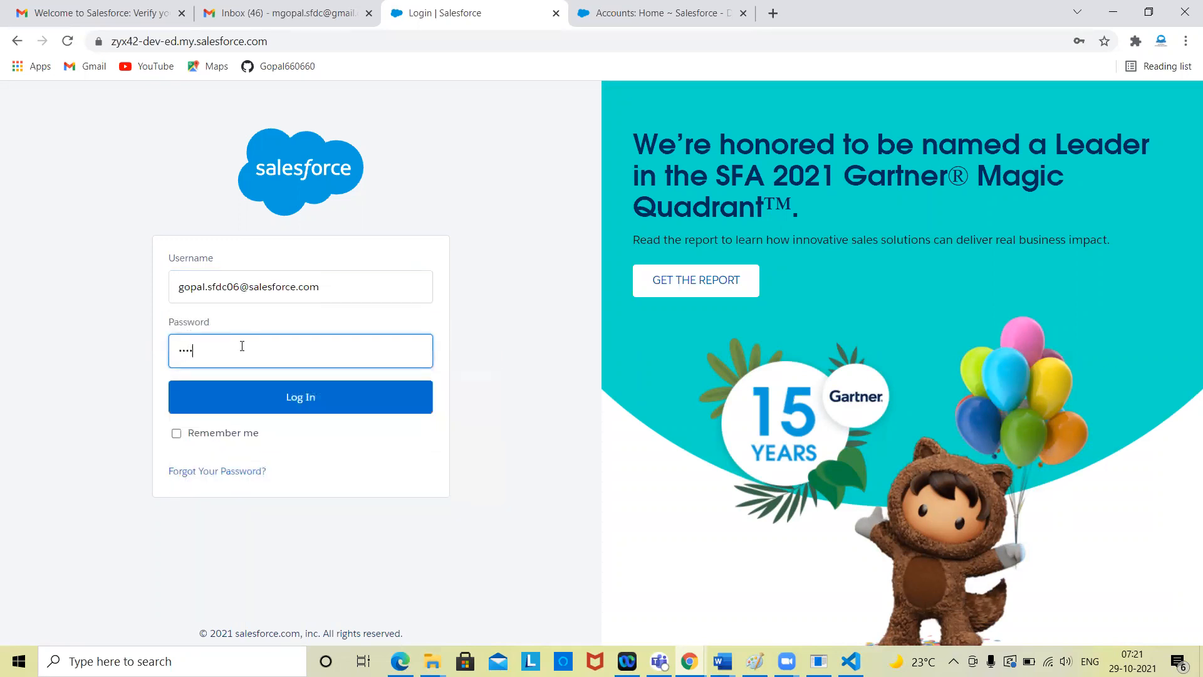
click(255, 398)
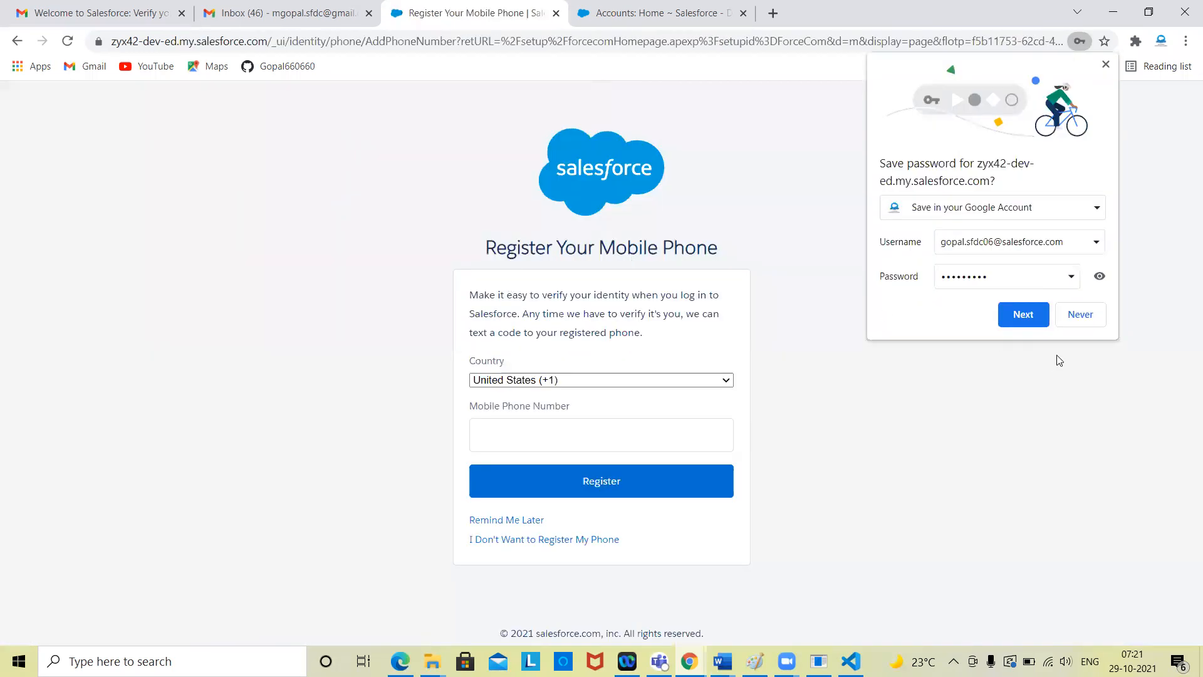
click(1079, 318)
click(515, 520)
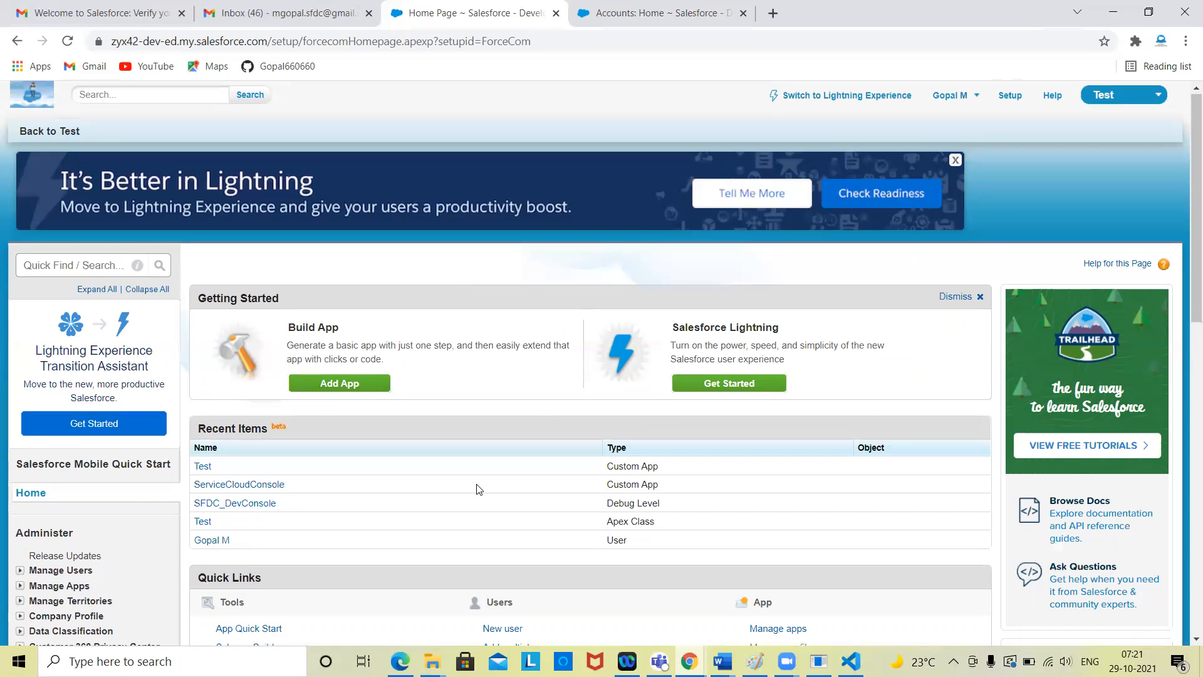
Step: Search the setup menu for "apps"
click(85, 265)
text(apps)
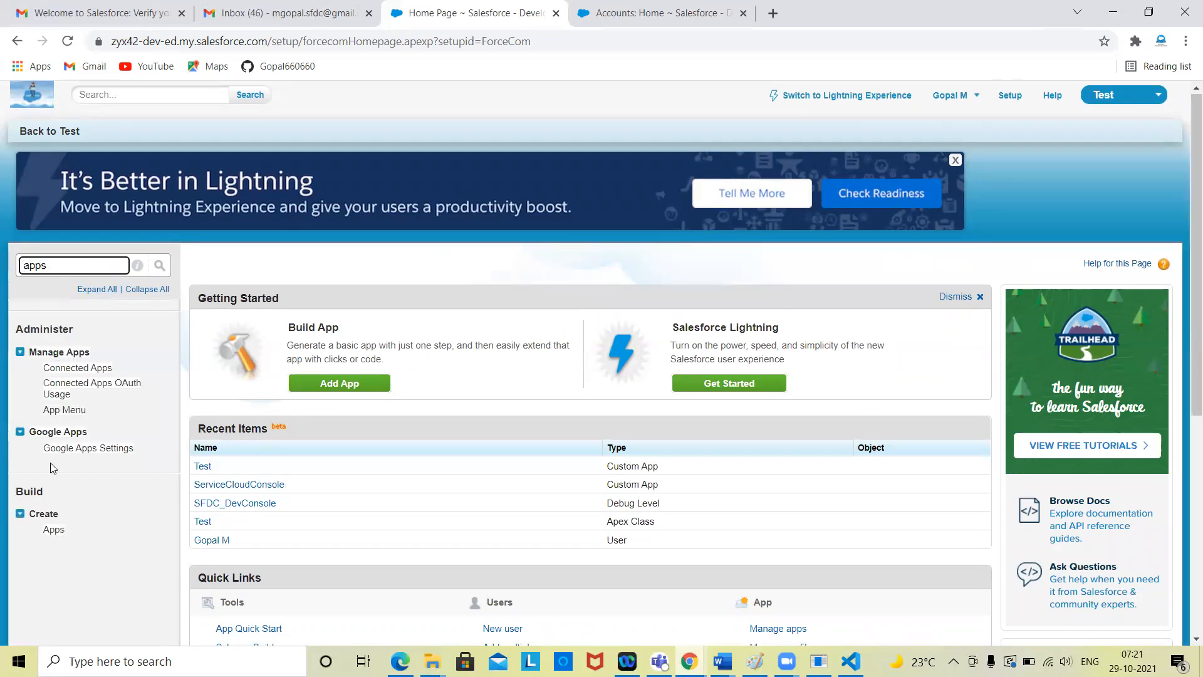
Step: Open the Apps setup page under Create and review the list of existing apps
click(52, 530)
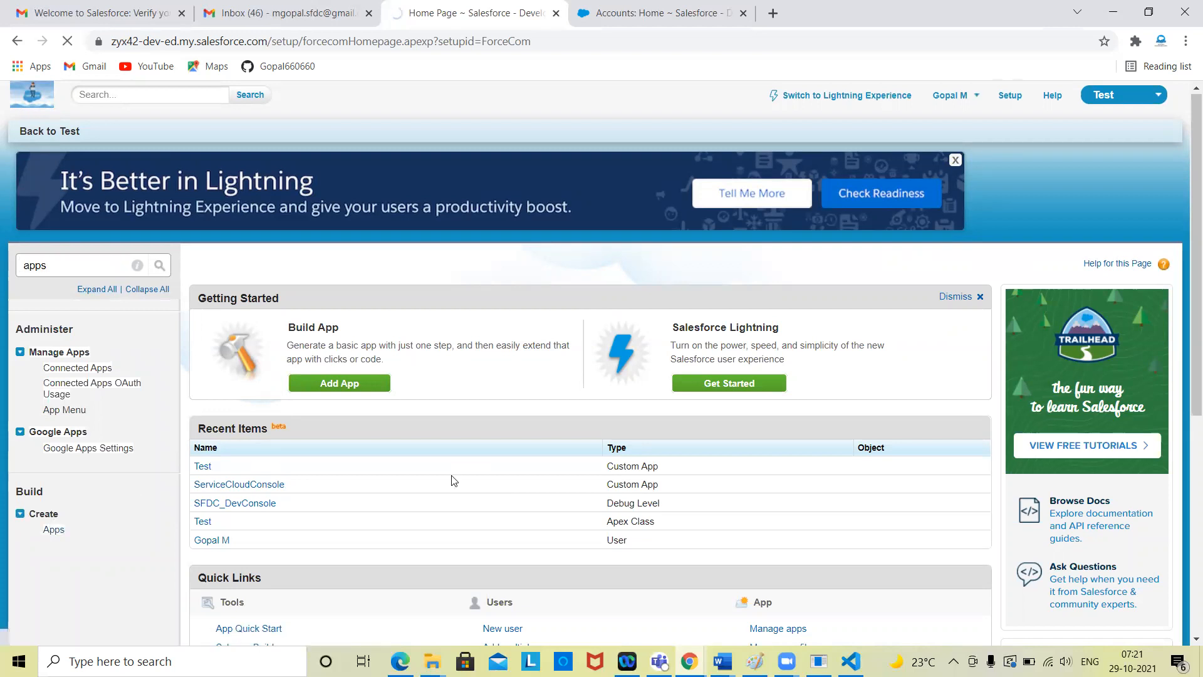
scroll(568, 172, down, 5)
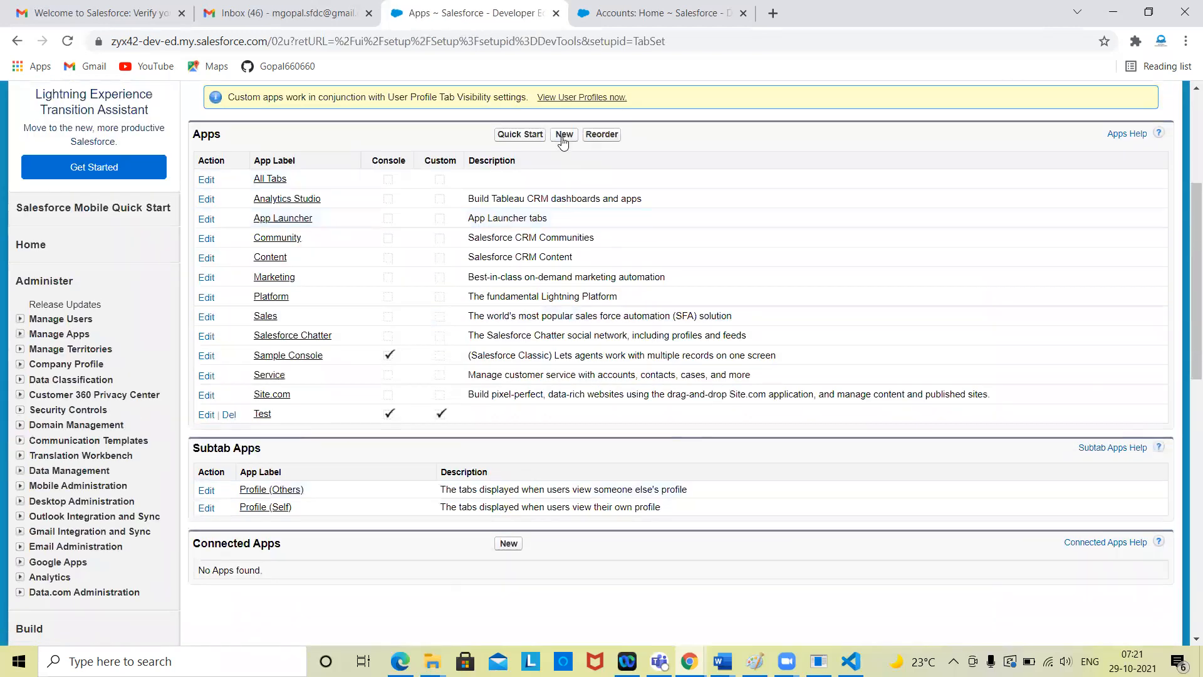
scroll(758, 377, up, 2)
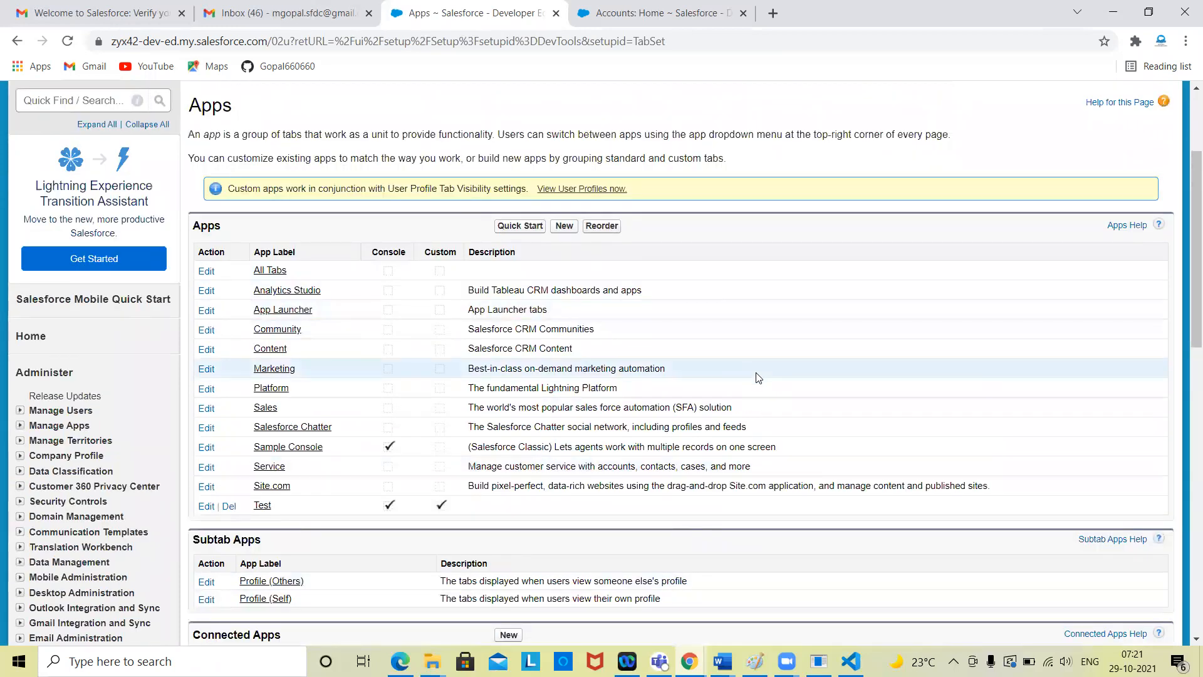
scroll(758, 376, up, 3)
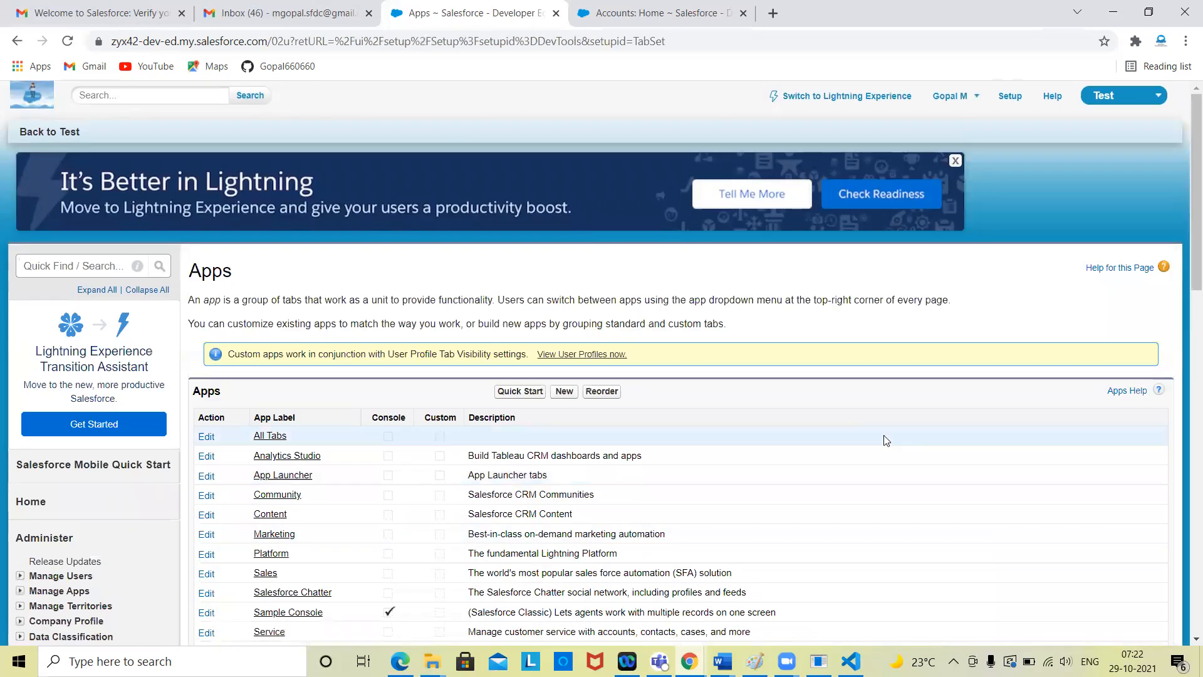
scroll(886, 440, down, 3)
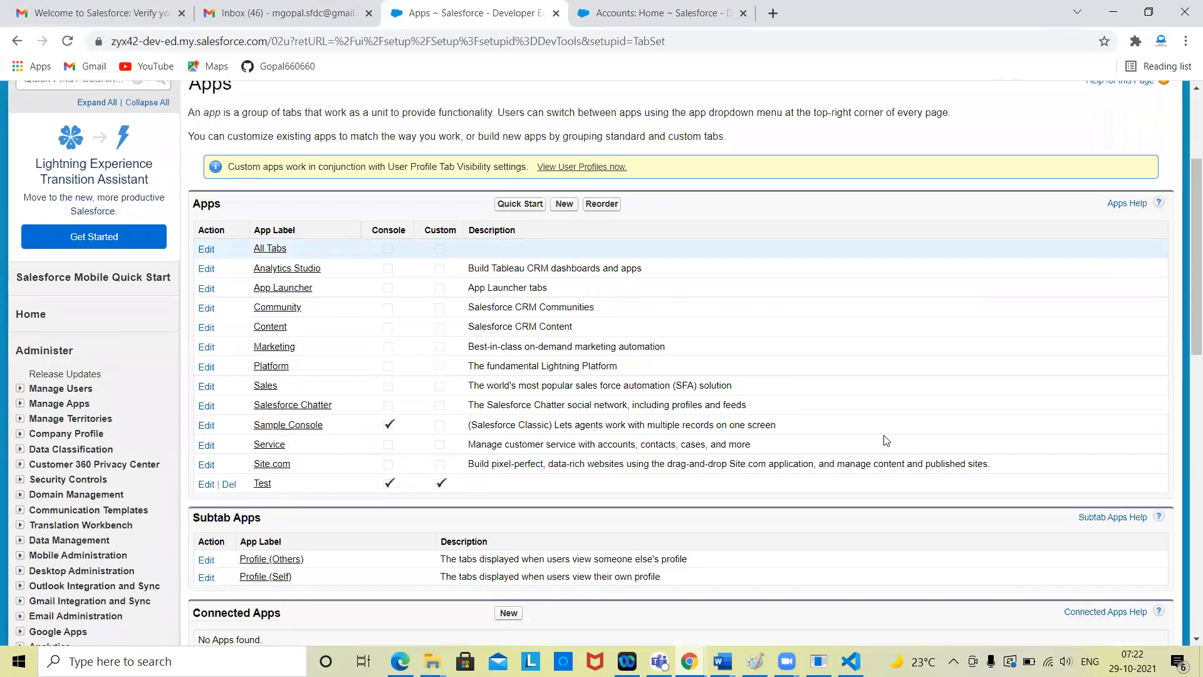
scroll(886, 440, up, 3)
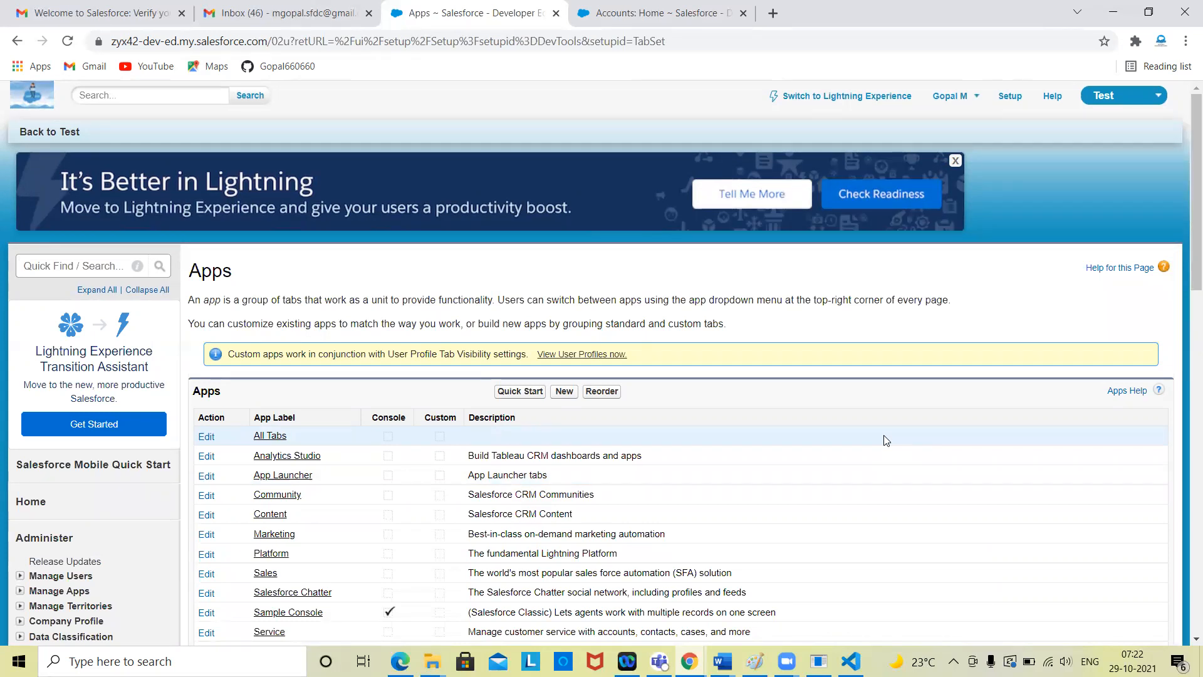
scroll(886, 440, down, 3)
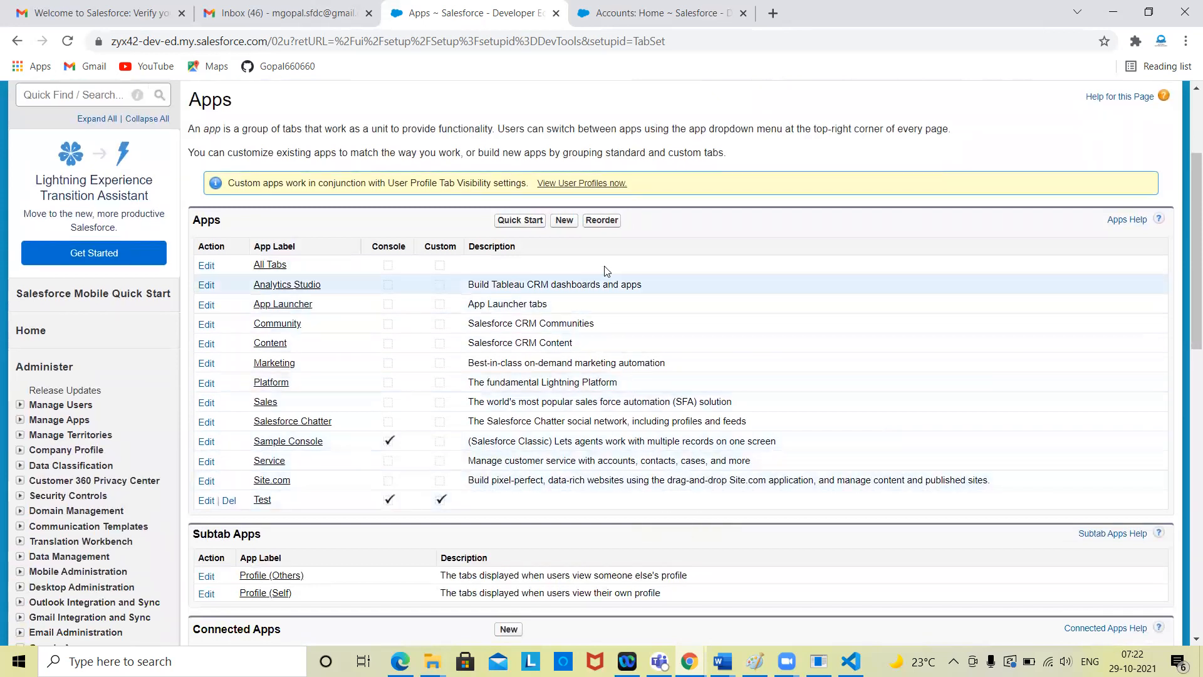
Step: Start a new app of the Custom app type, label it Hospital Management, and continue to the logo selection
click(562, 222)
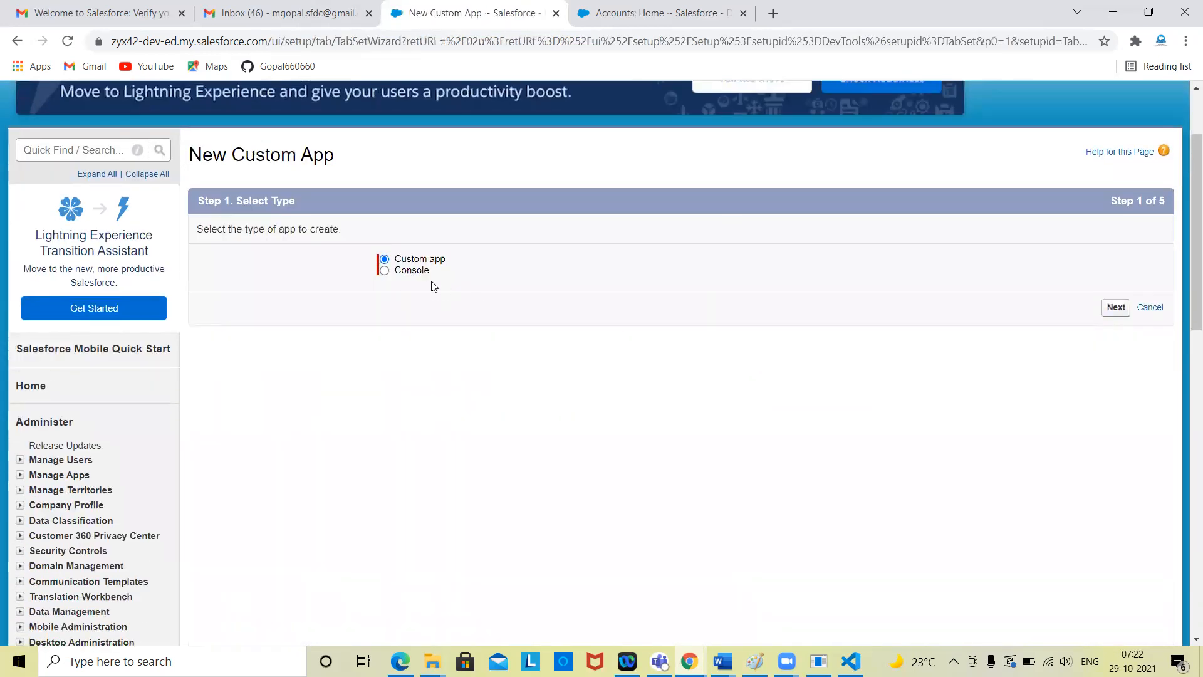
click(1117, 308)
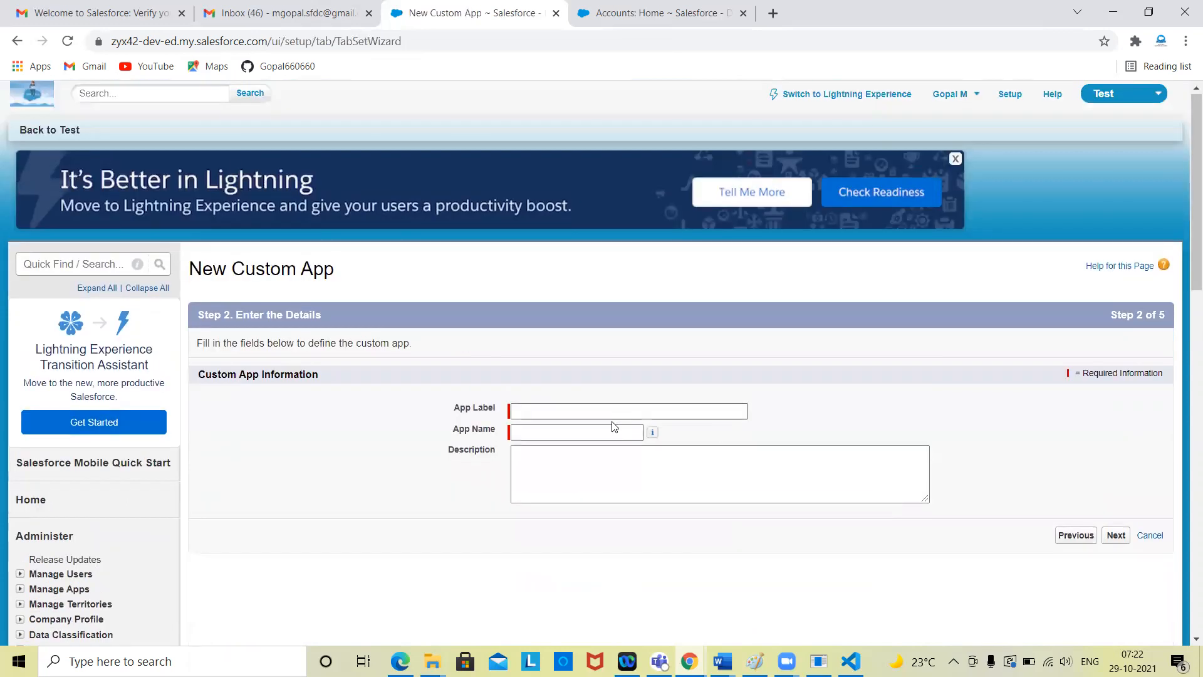
click(615, 411)
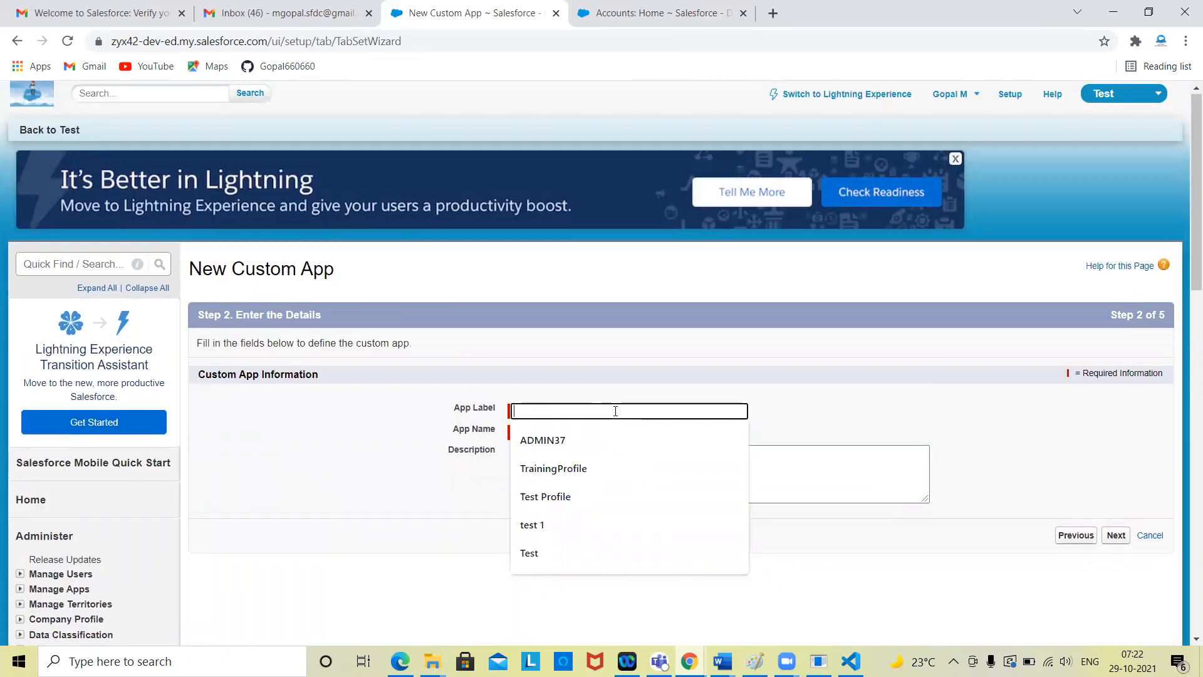
text(H)
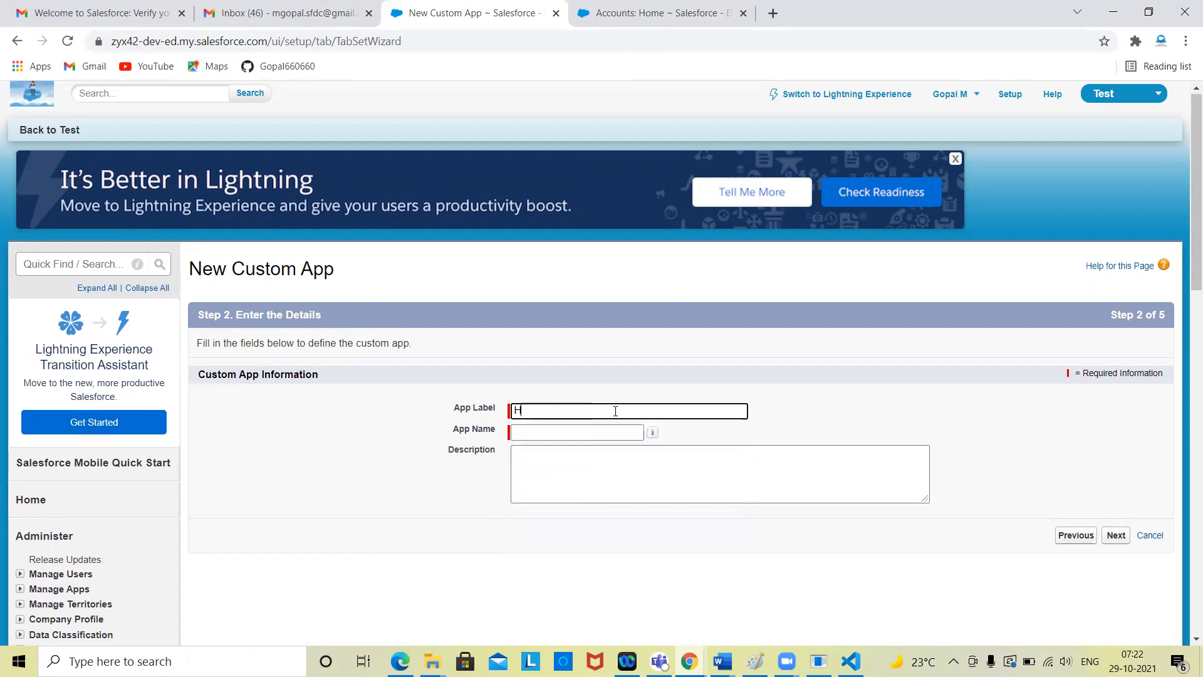
text(os)
text(pital Management)
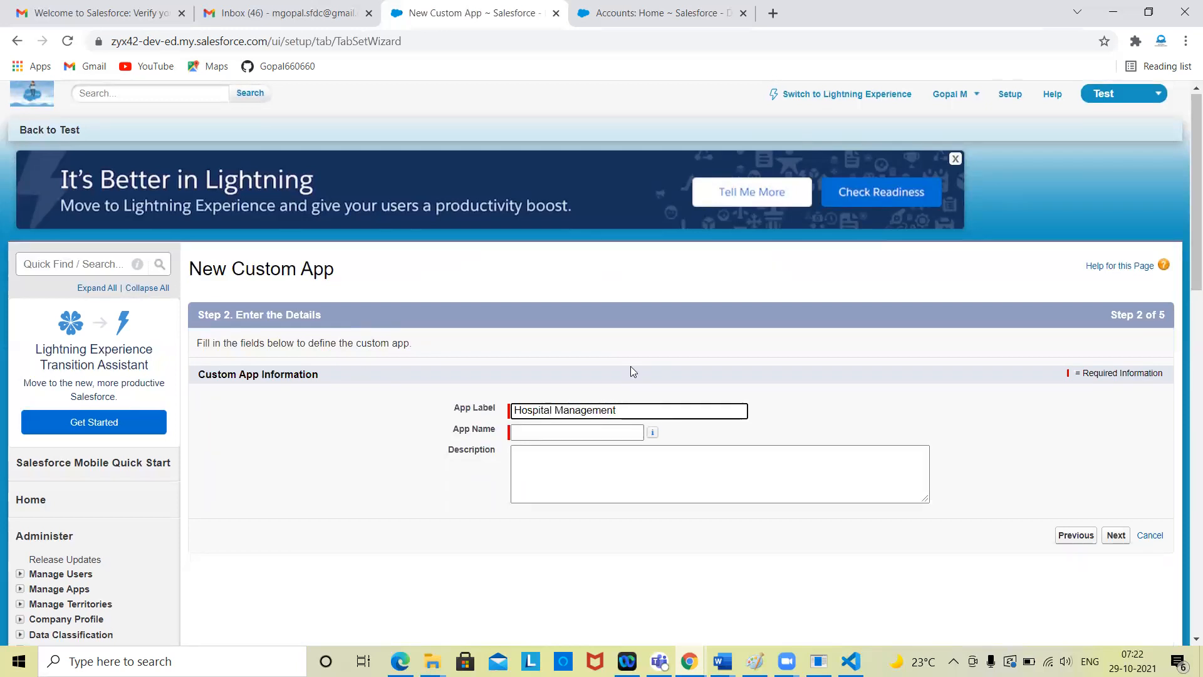
click(631, 366)
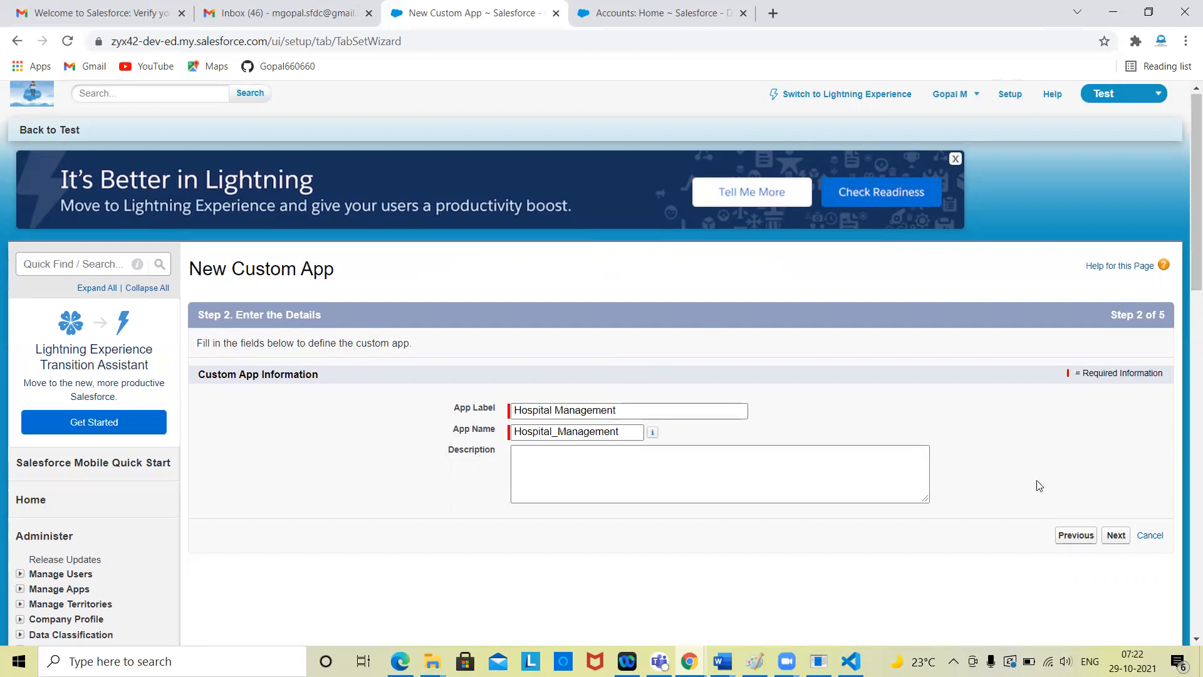
click(1116, 535)
Step: Insert the Logo image from My Personal Documents as the custom app's logo and continue to the tab selection
scroll(688, 518, down, 1)
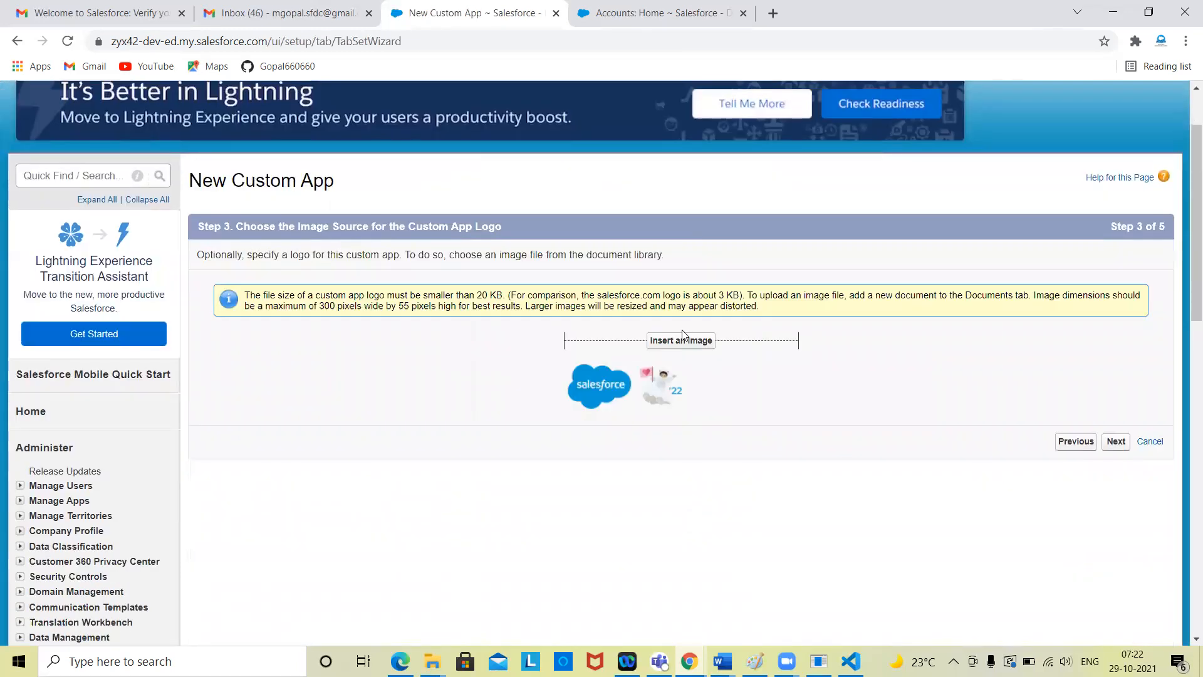
scroll(363, 408, up, 1)
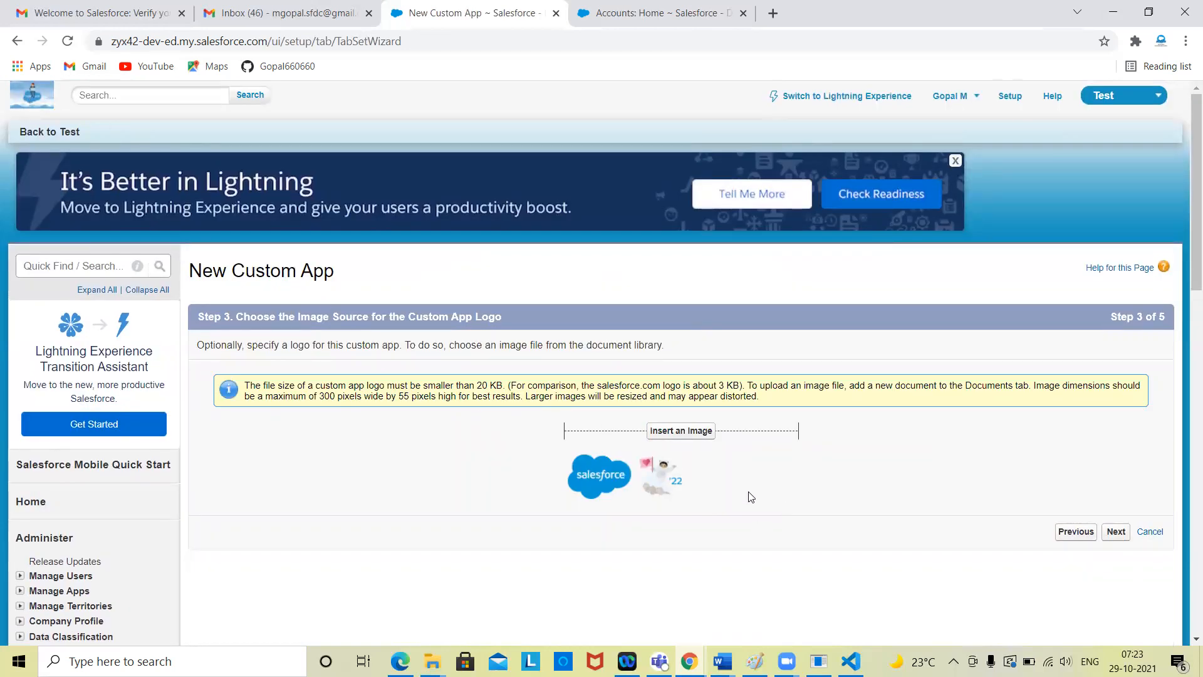
click(703, 434)
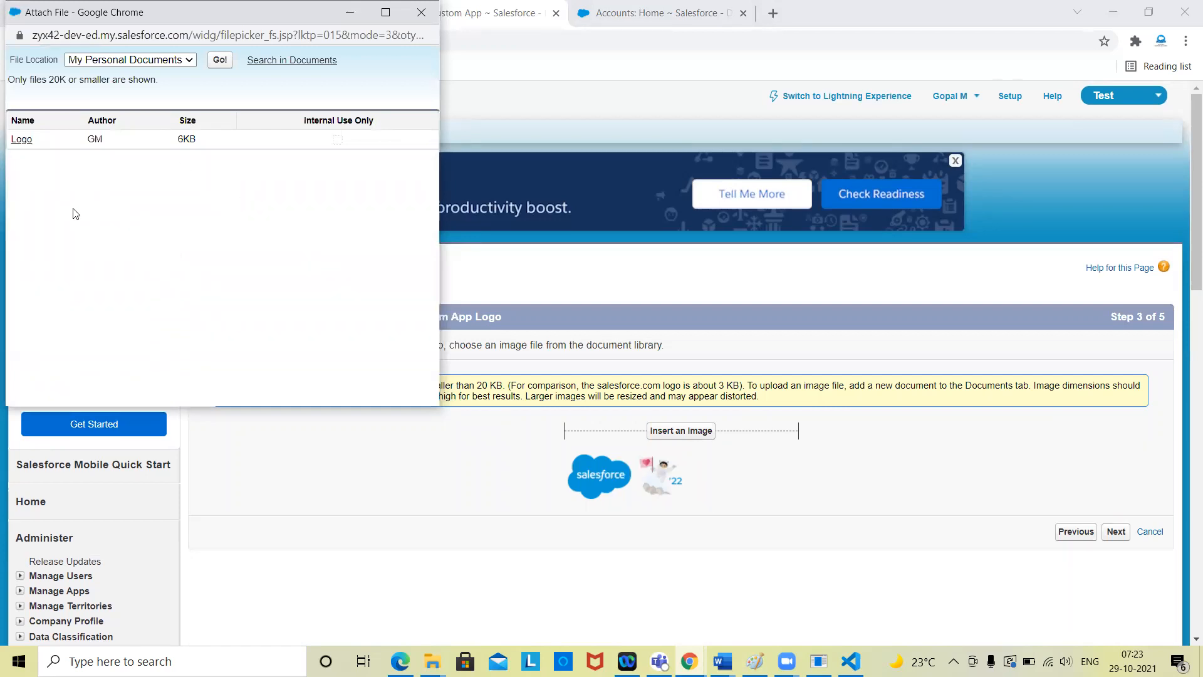
click(24, 140)
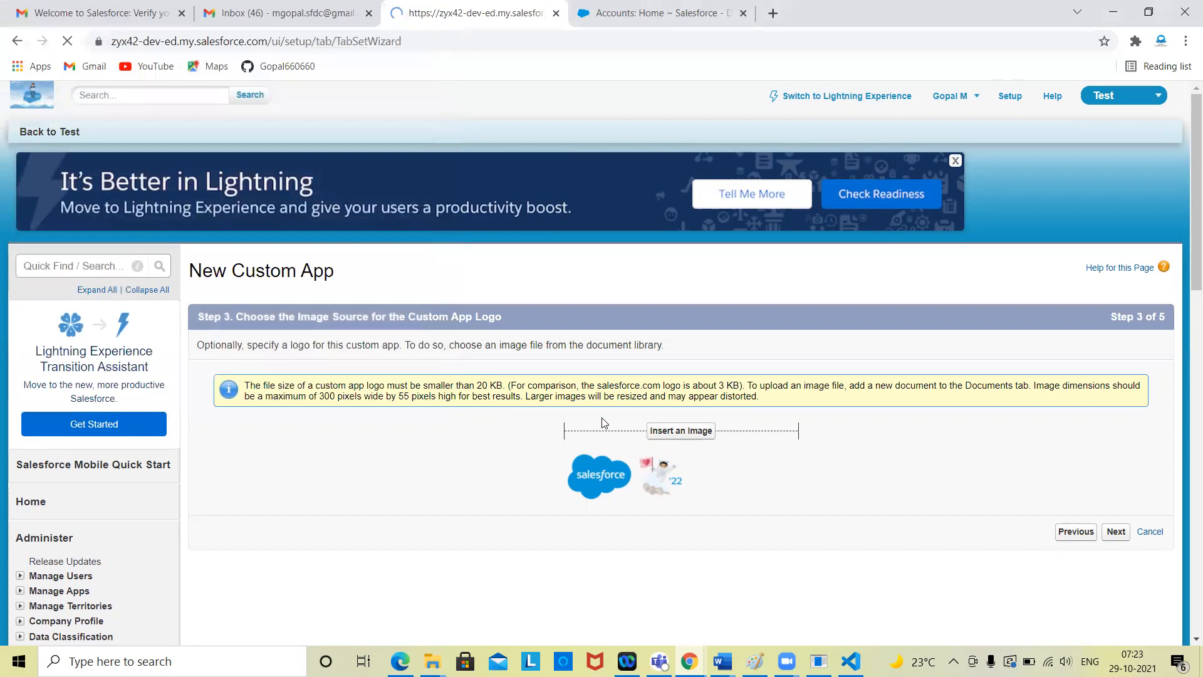
scroll(888, 570, down, 1)
click(1116, 496)
Step: Try to remove the Home tab from the custom app's selected tabs
scroll(950, 437, down, 2)
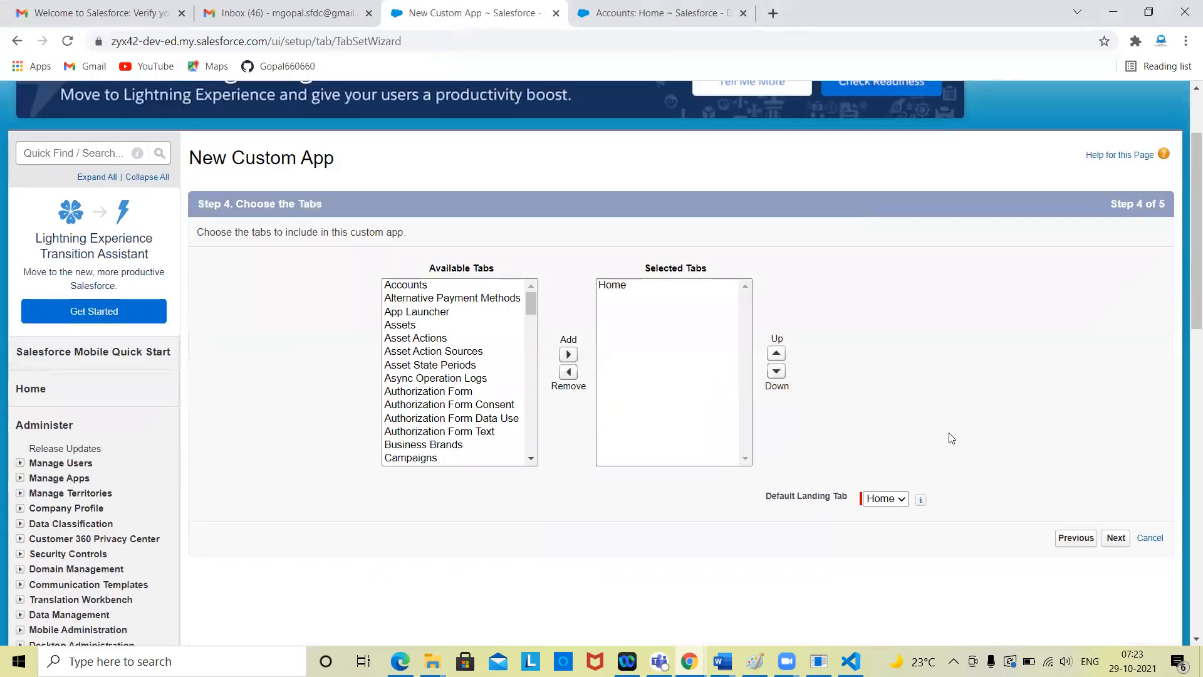
scroll(950, 436, up, 2)
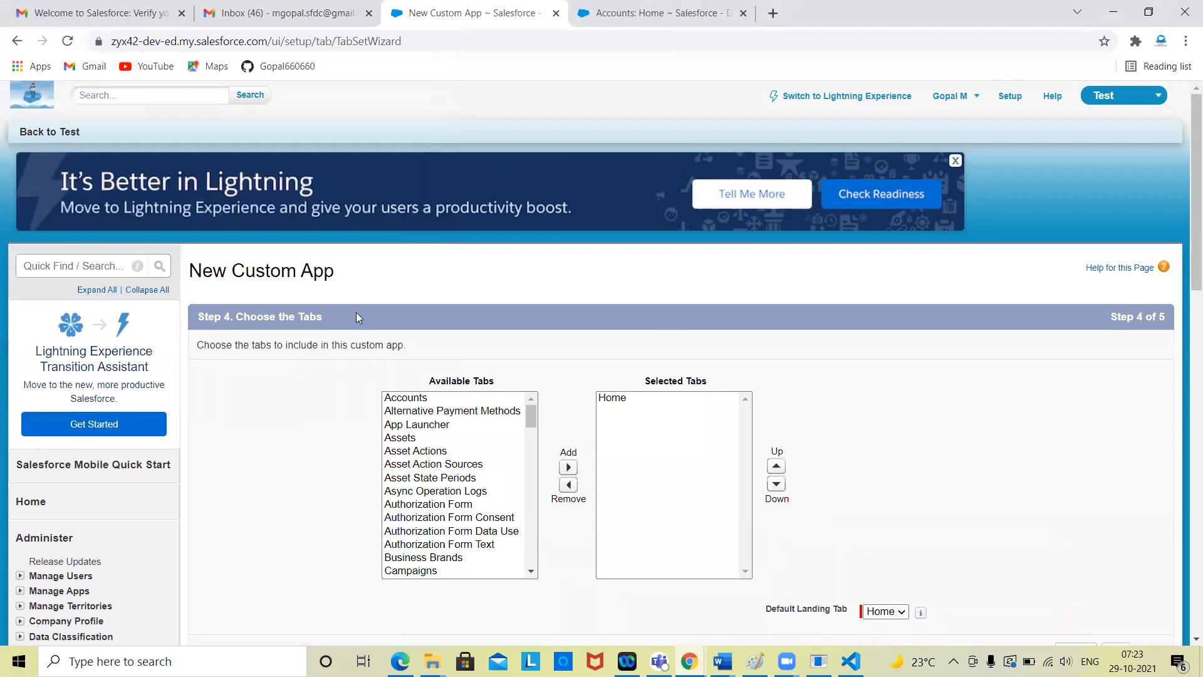
scroll(1007, 331, down, 2)
scroll(1009, 329, up, 2)
scroll(1011, 415, down, 1)
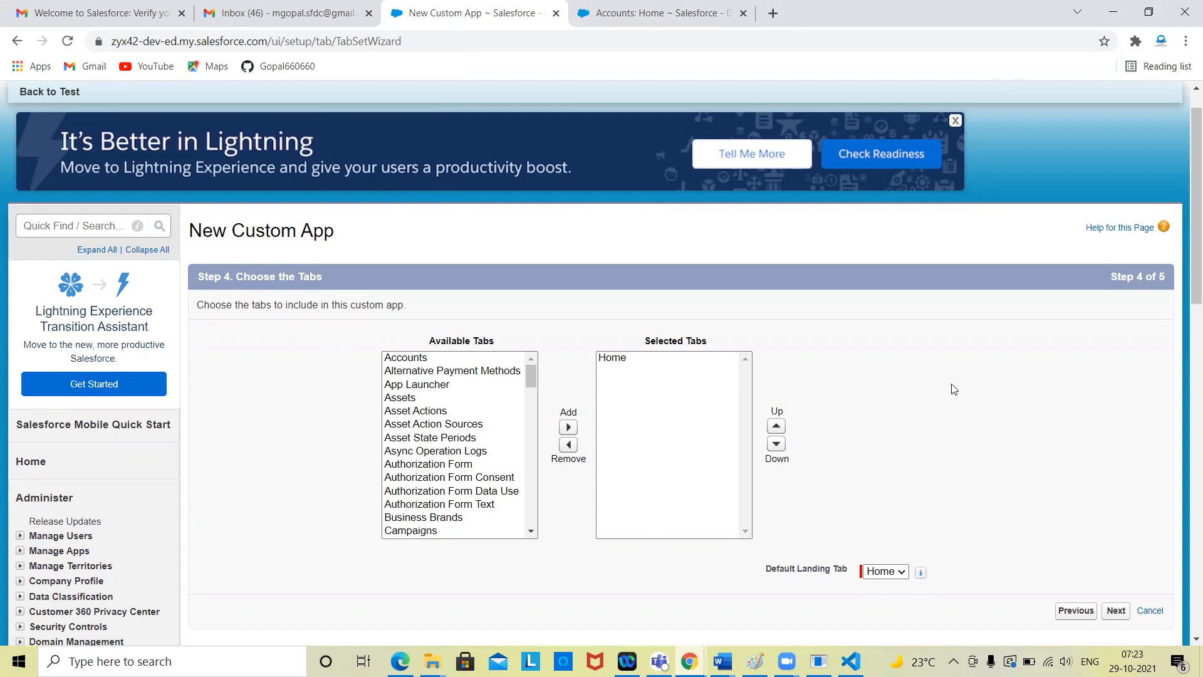
scroll(987, 391, down, 1)
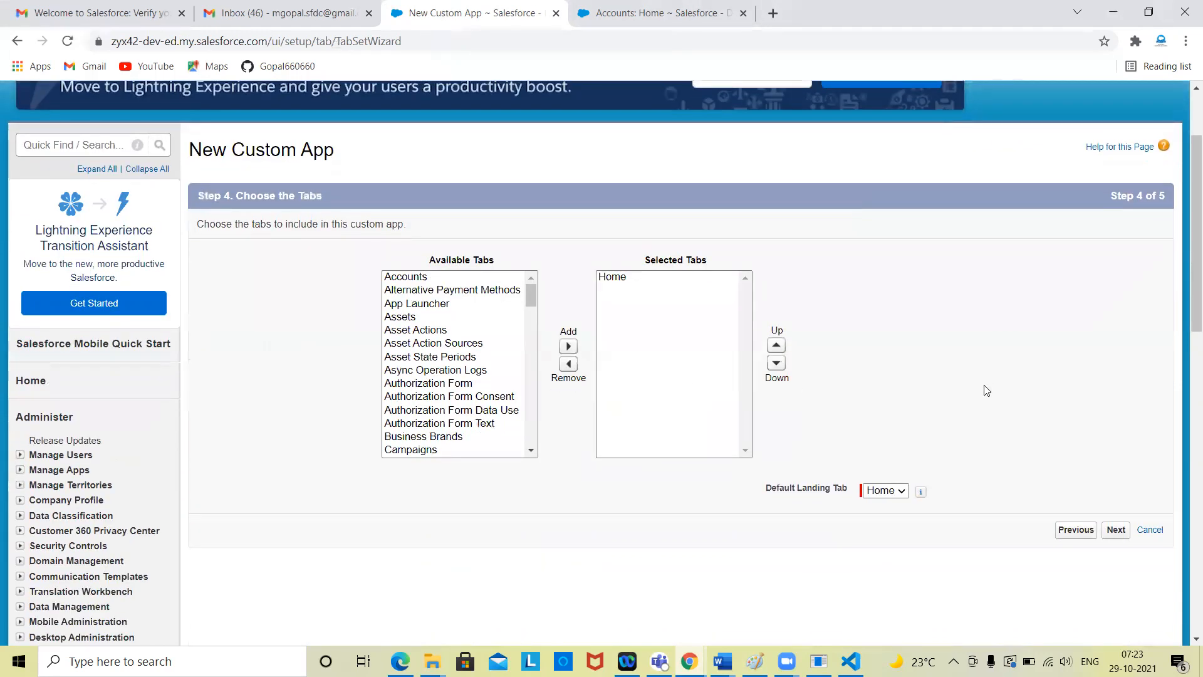
scroll(987, 391, up, 1)
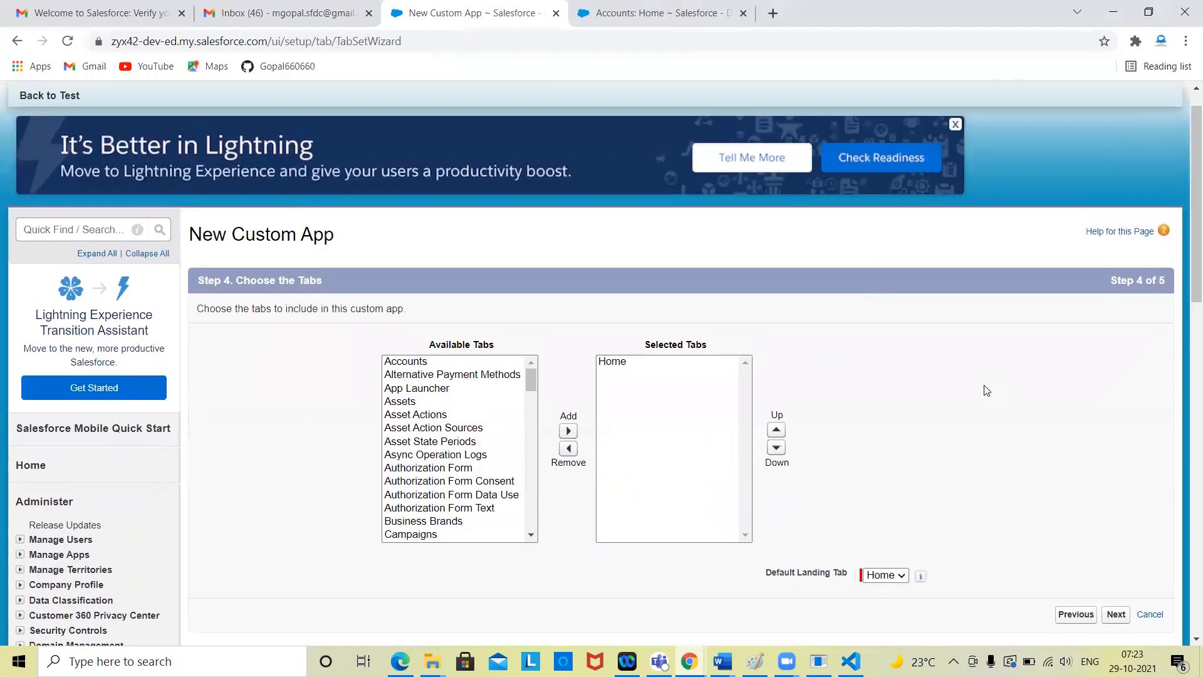
click(616, 362)
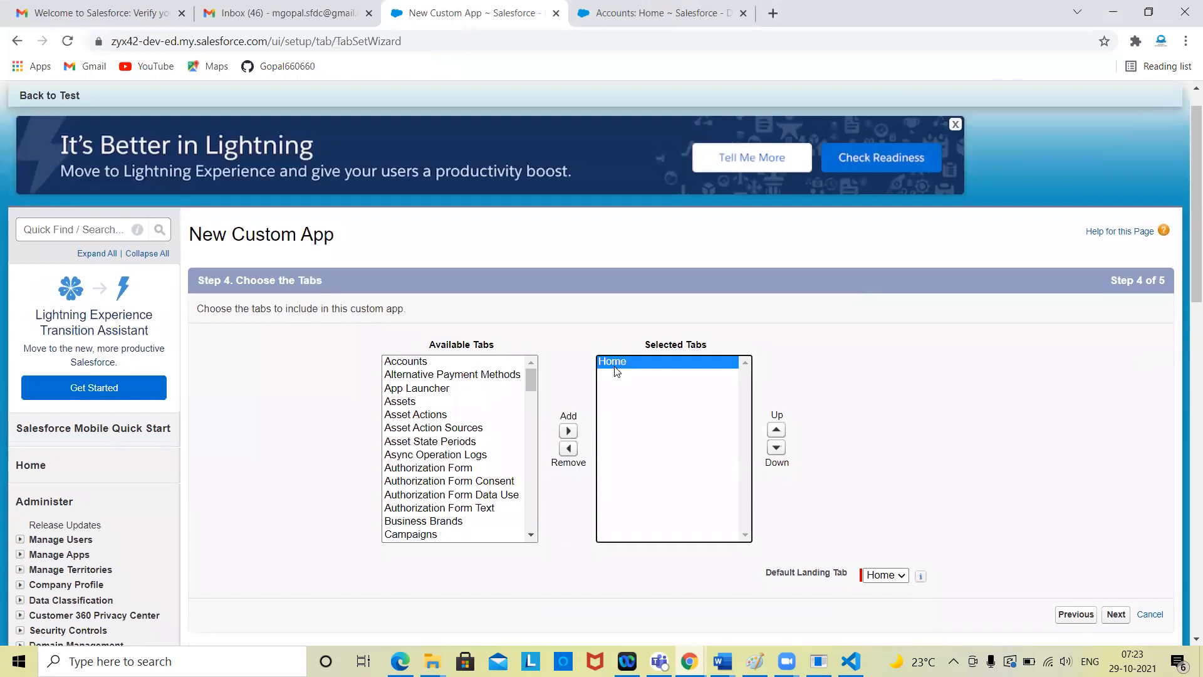
click(569, 449)
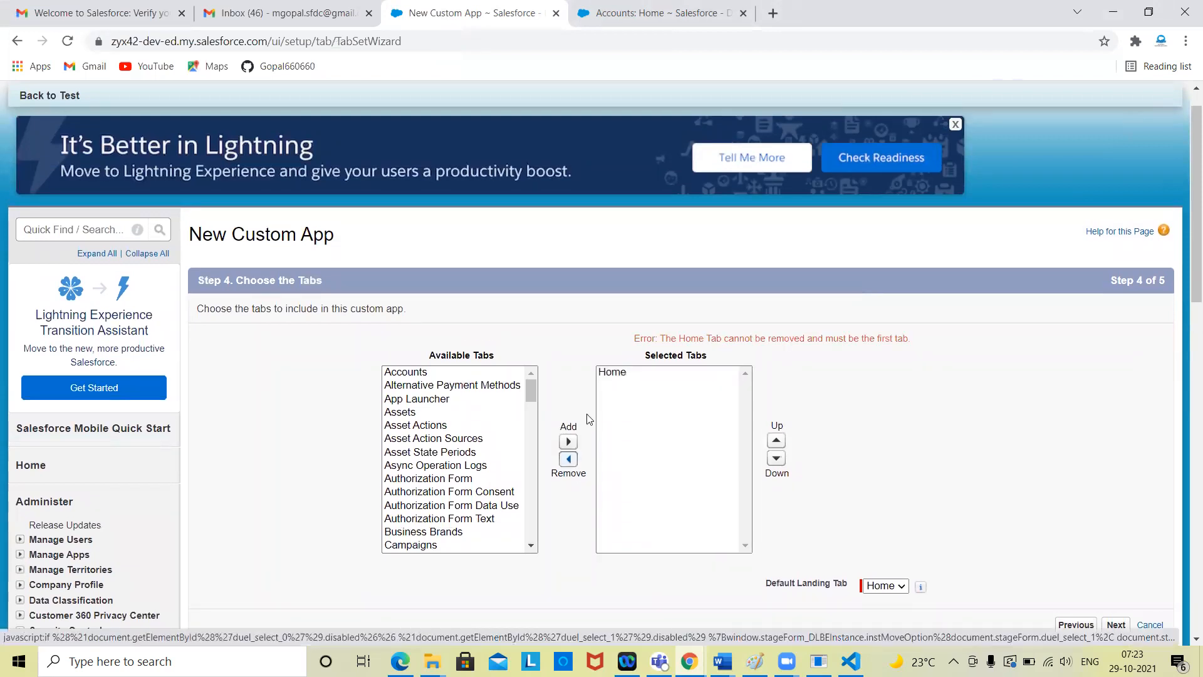
click(615, 375)
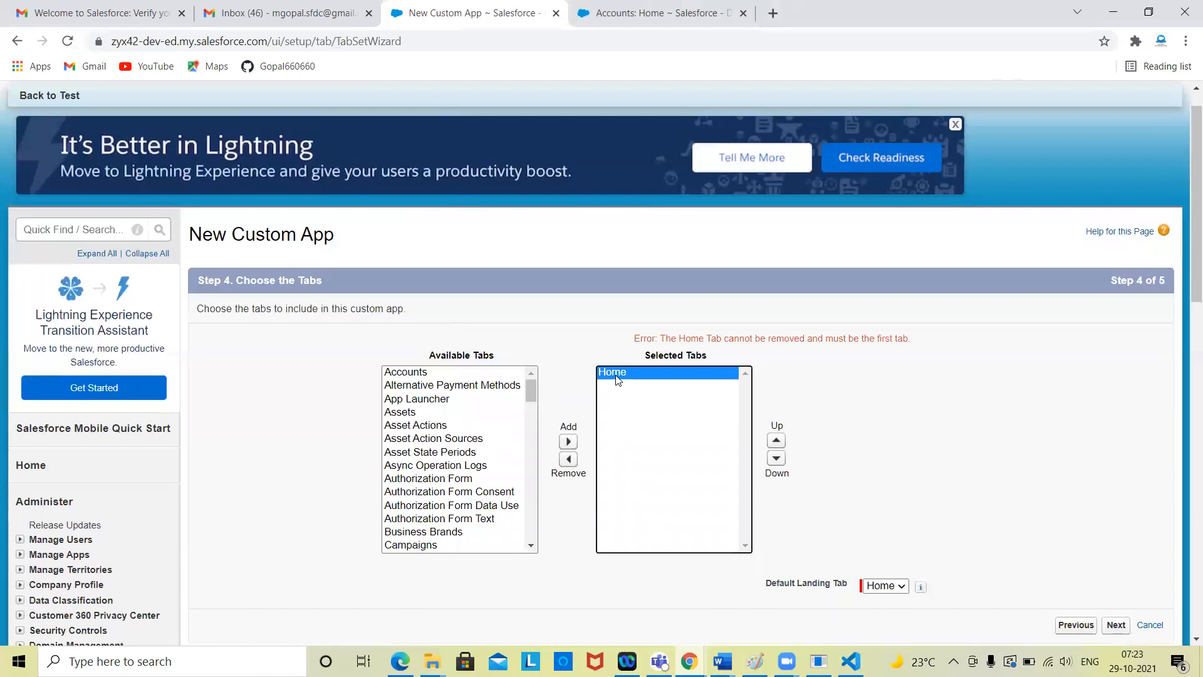
Step: Accept Home as the only selected tab and default landing tab, and continue to the profile assignment
scroll(883, 373, down, 1)
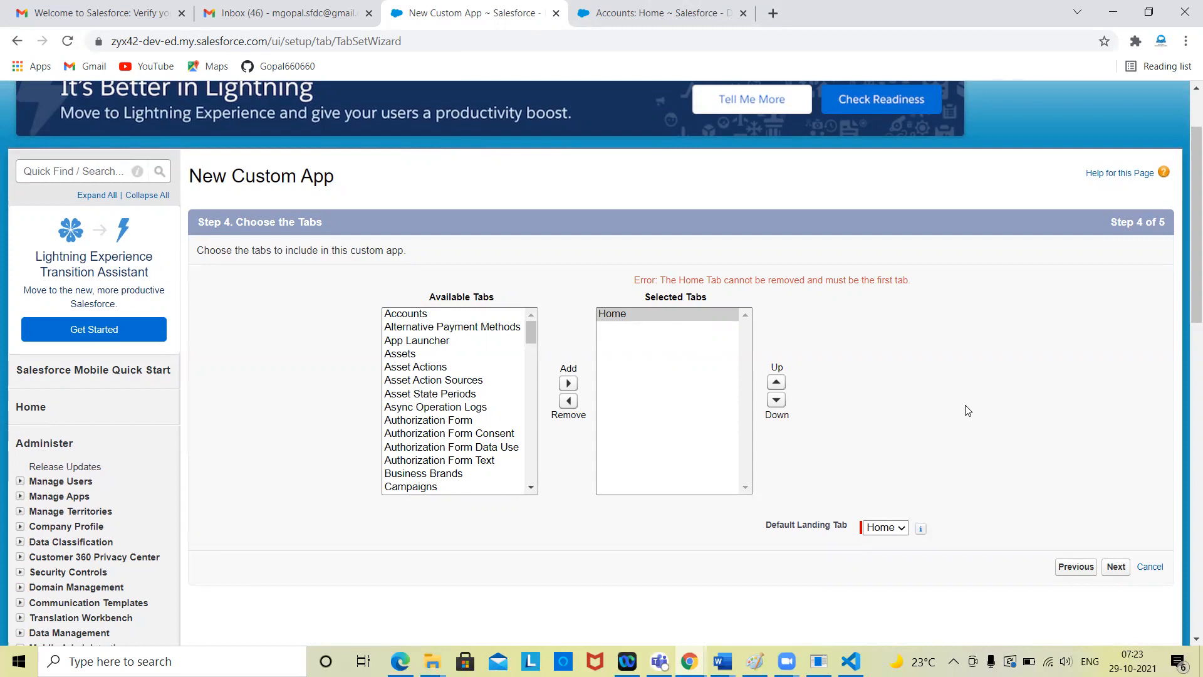
scroll(968, 410, down, 1)
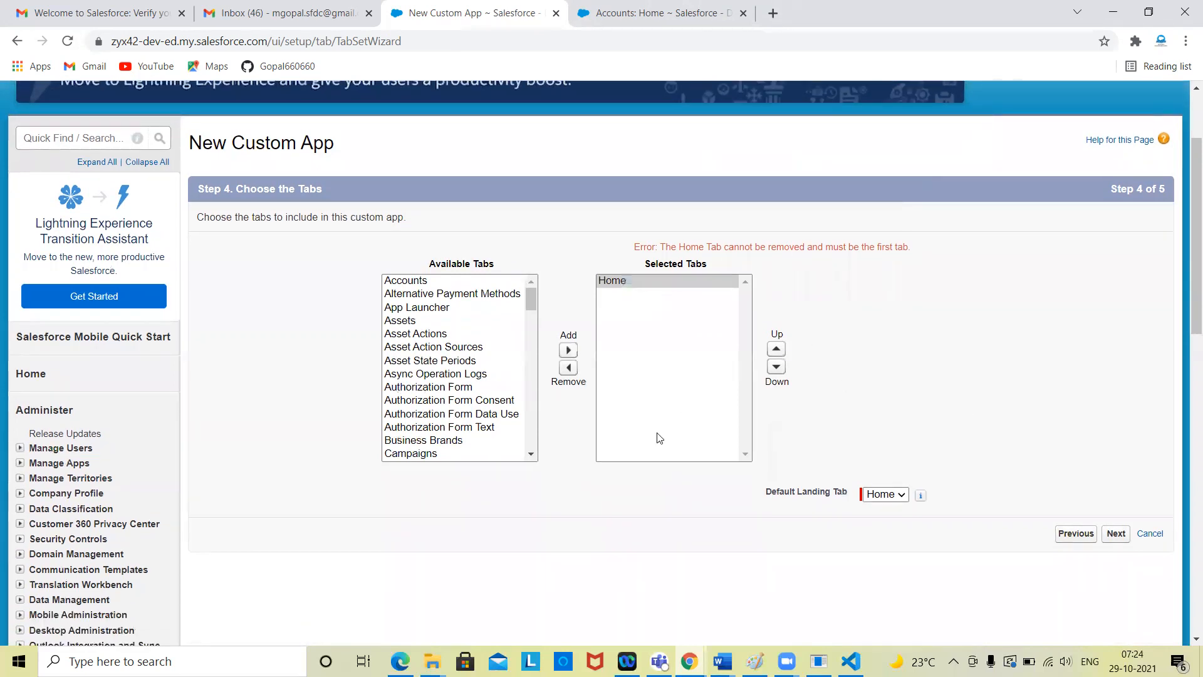
scroll(660, 438, up, 2)
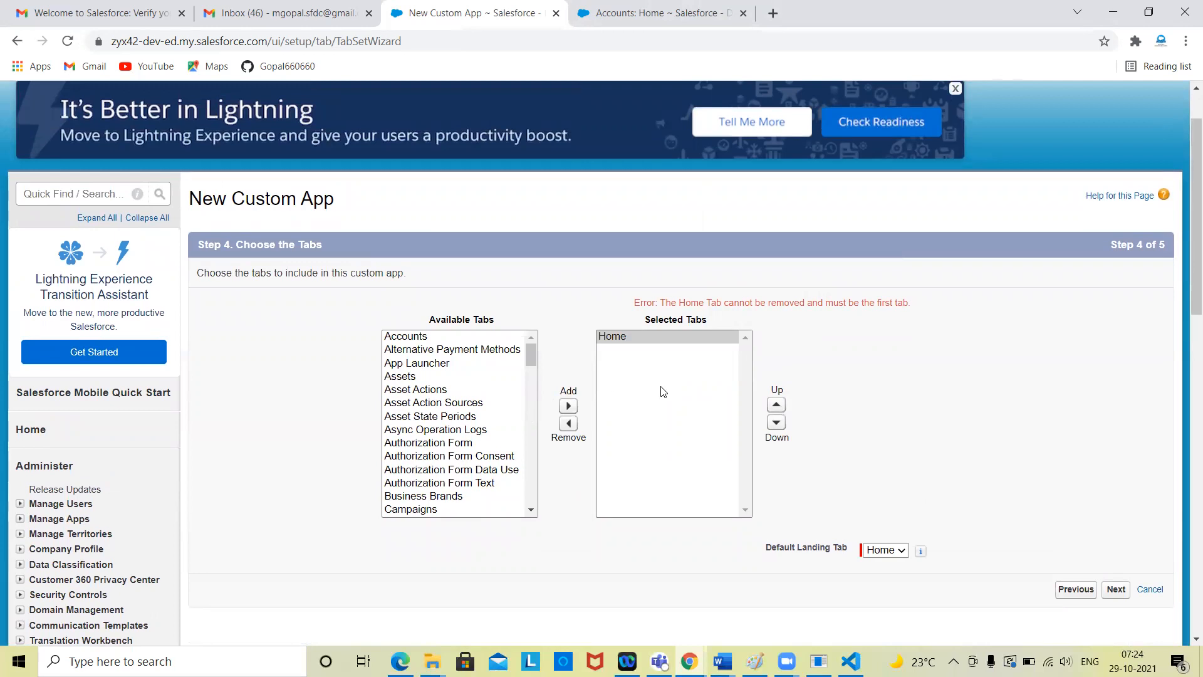
scroll(996, 422, down, 1)
click(1113, 533)
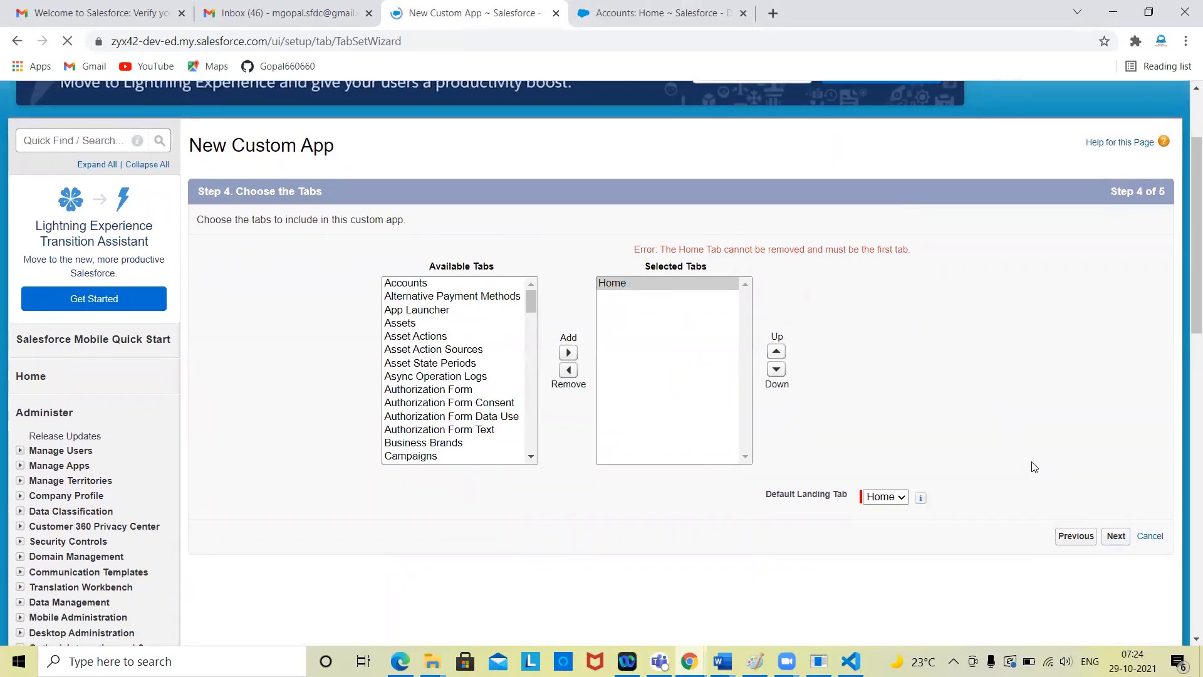
Step: Examine the profiles and their Visible and Default options for assigning the custom app
scroll(1035, 467, down, 5)
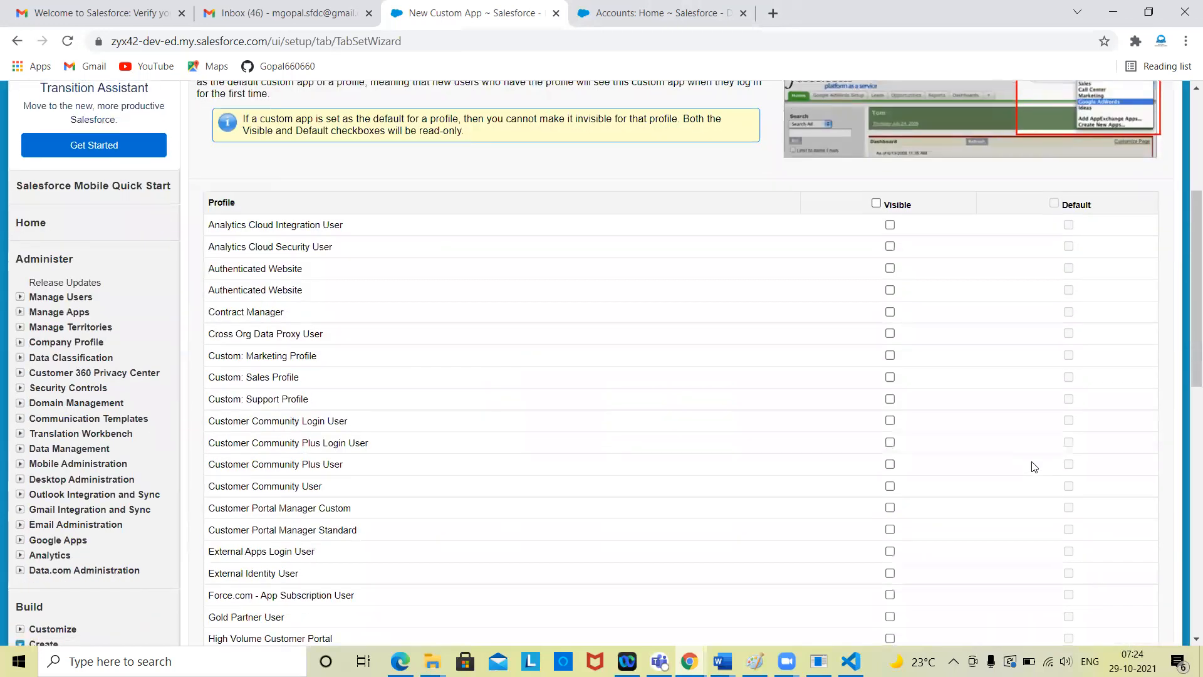
scroll(1034, 467, down, 1)
scroll(763, 257, up, 5)
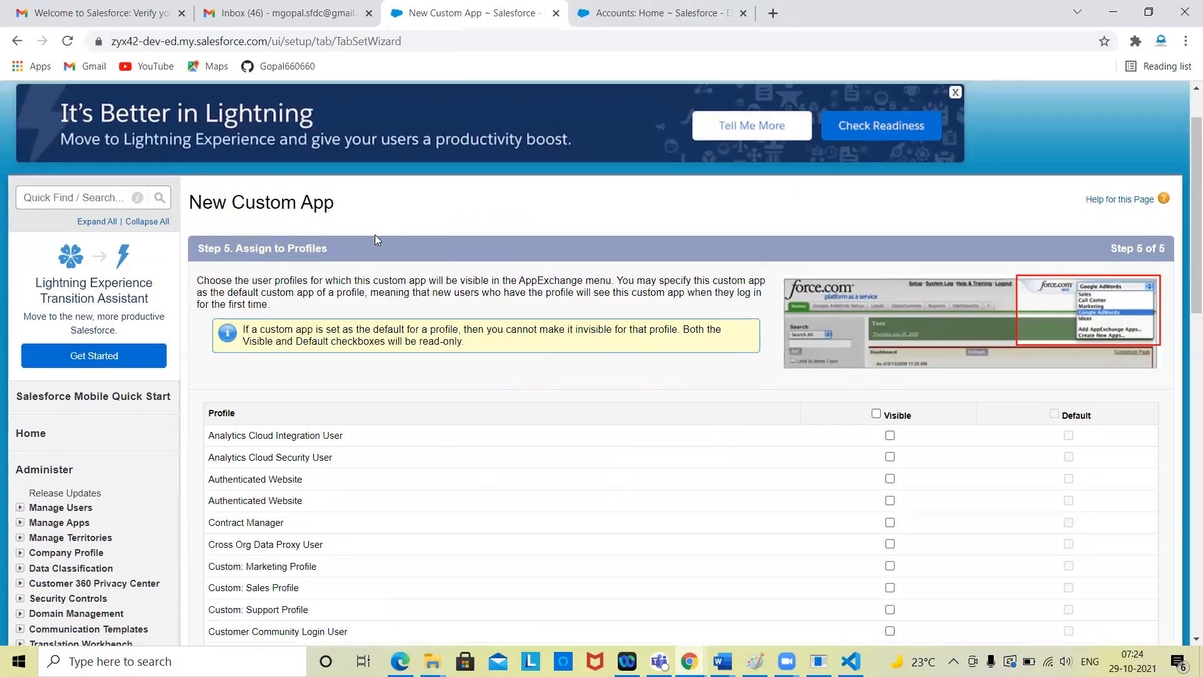
scroll(563, 413, down, 5)
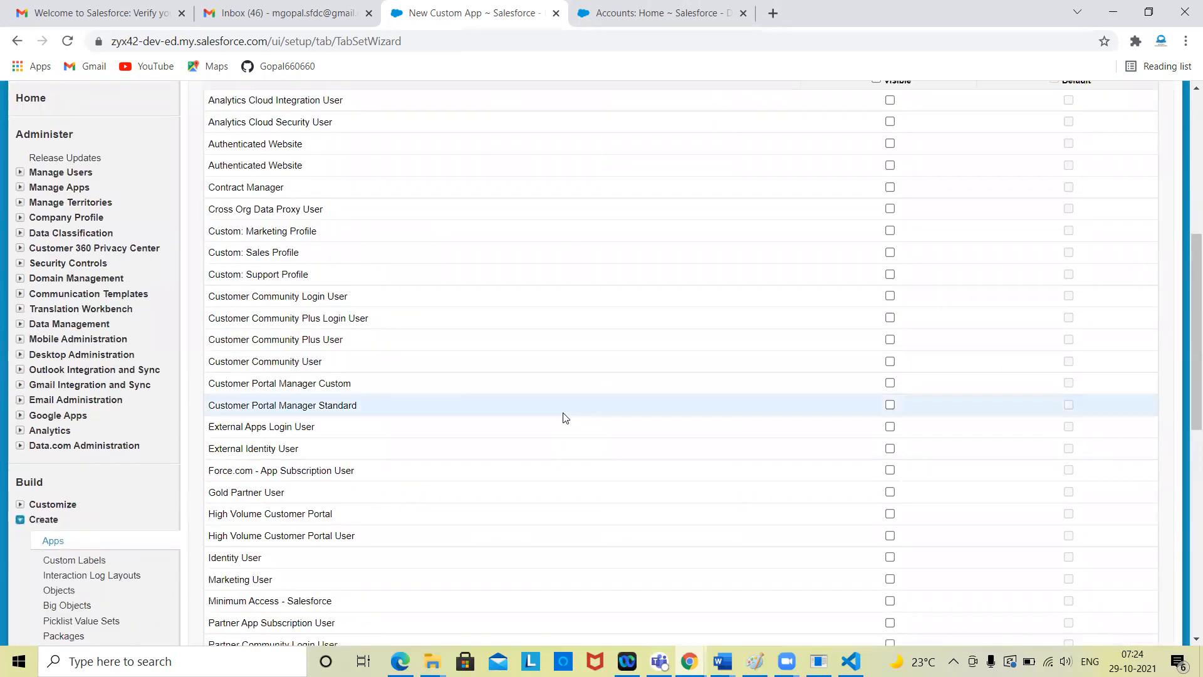
scroll(608, 495, down, 2)
scroll(690, 464, down, 3)
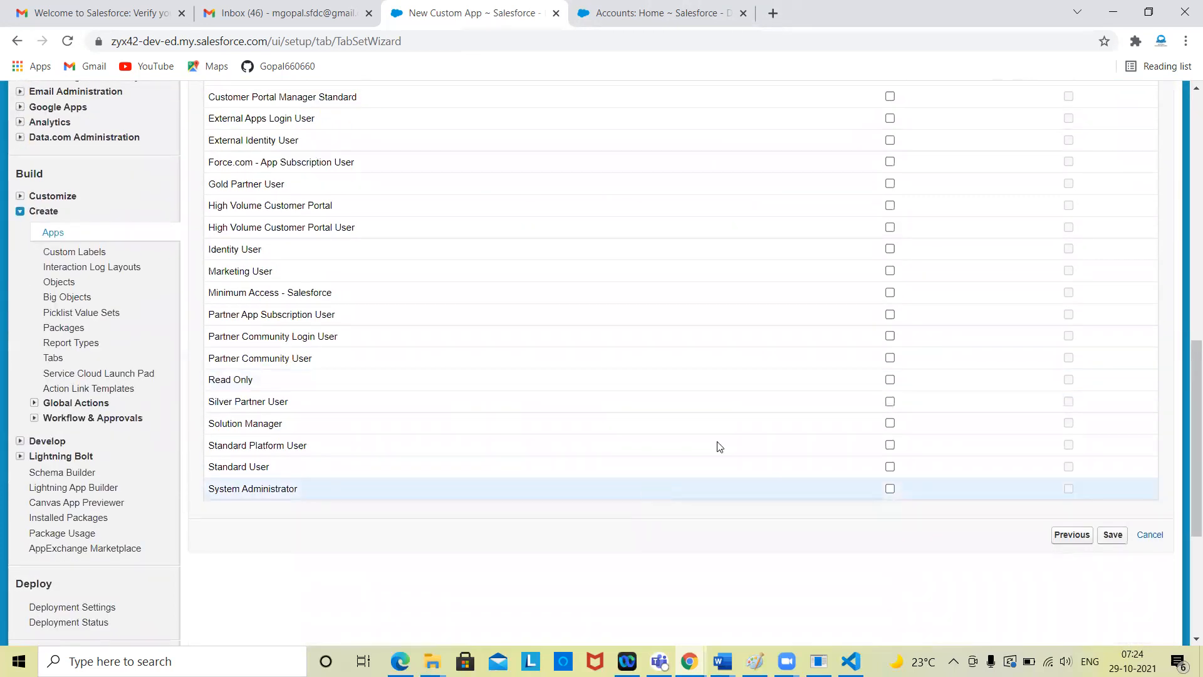
scroll(744, 349, up, 7)
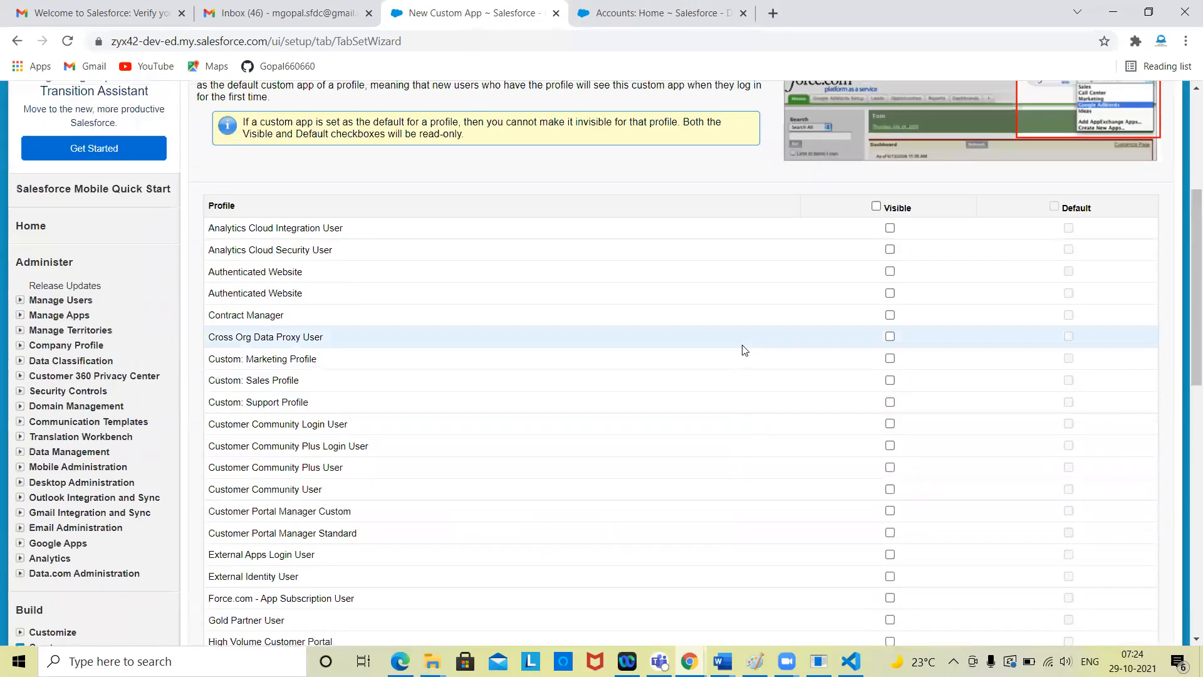
scroll(771, 425, down, 6)
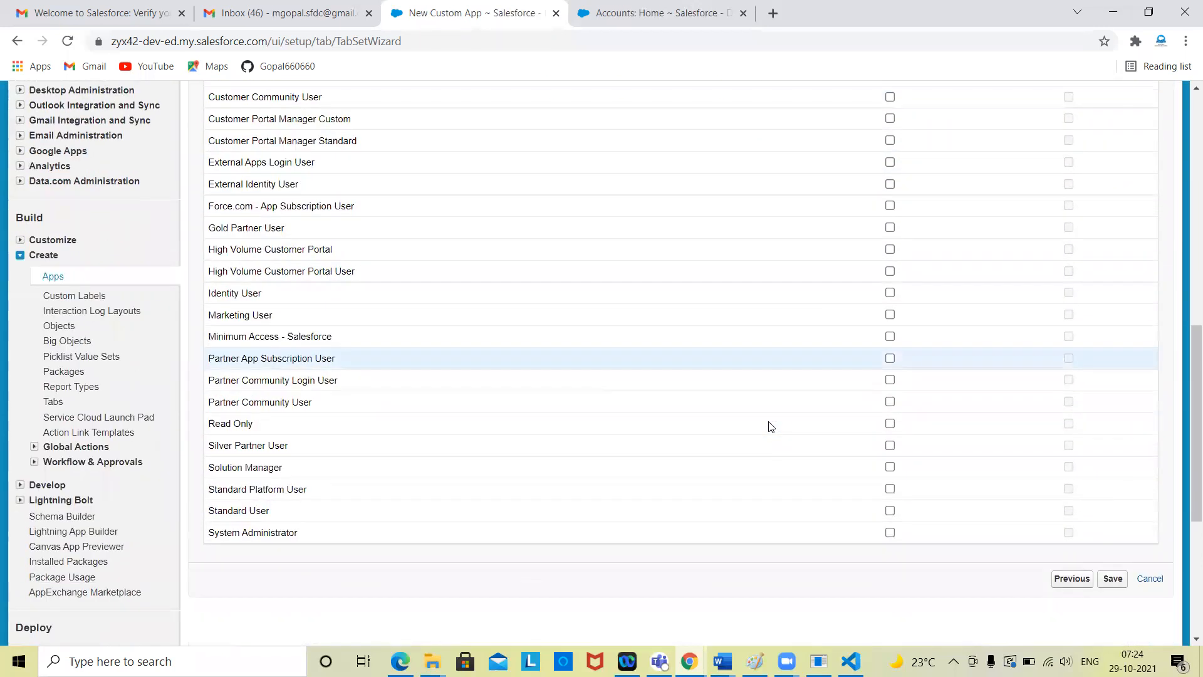
Step: Make the custom app visible and default for all profiles and save it
scroll(771, 425, down, 1)
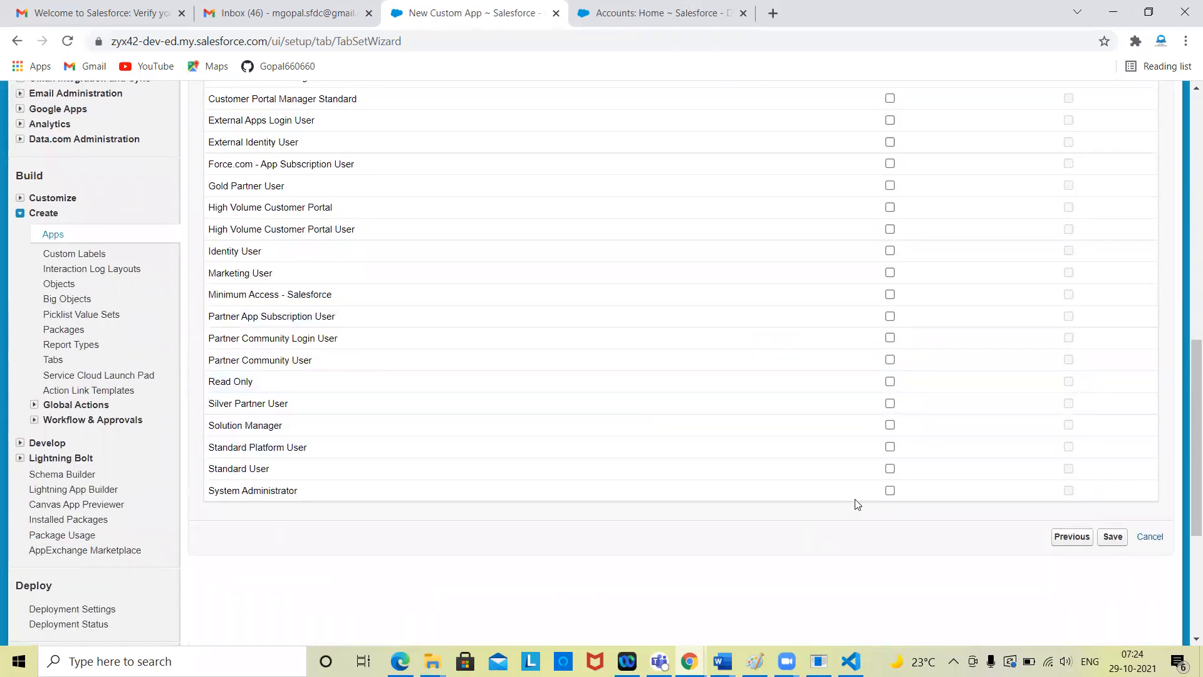
click(890, 493)
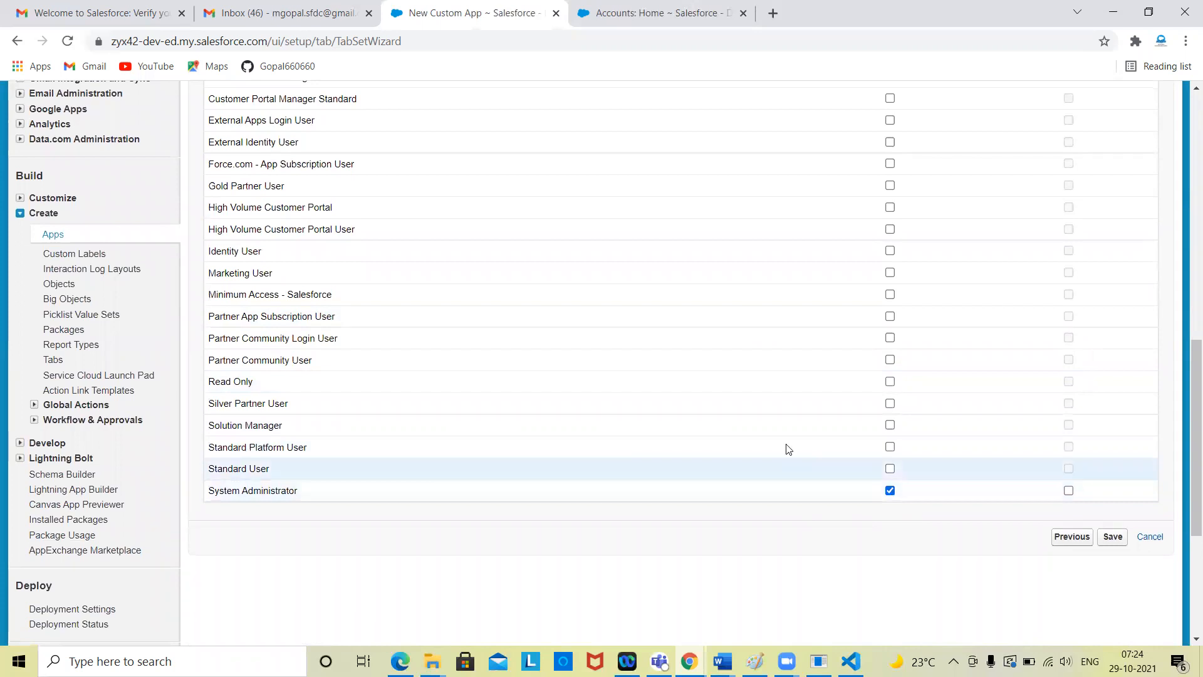
scroll(852, 433, up, 6)
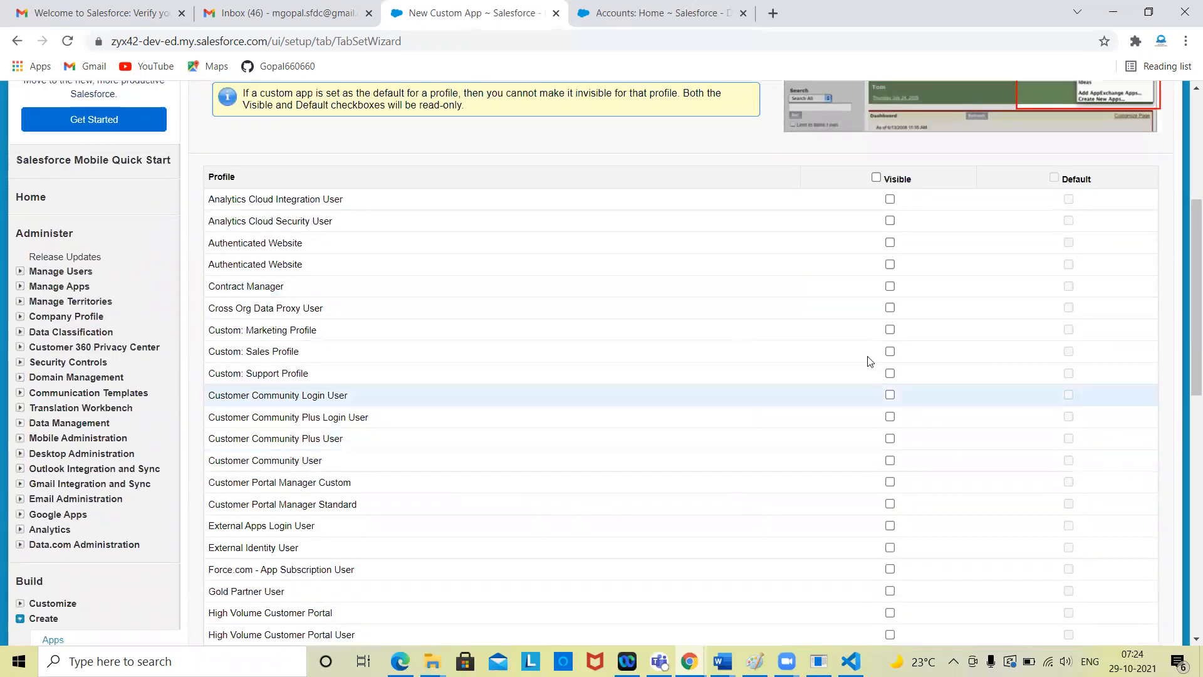
click(877, 178)
click(1055, 178)
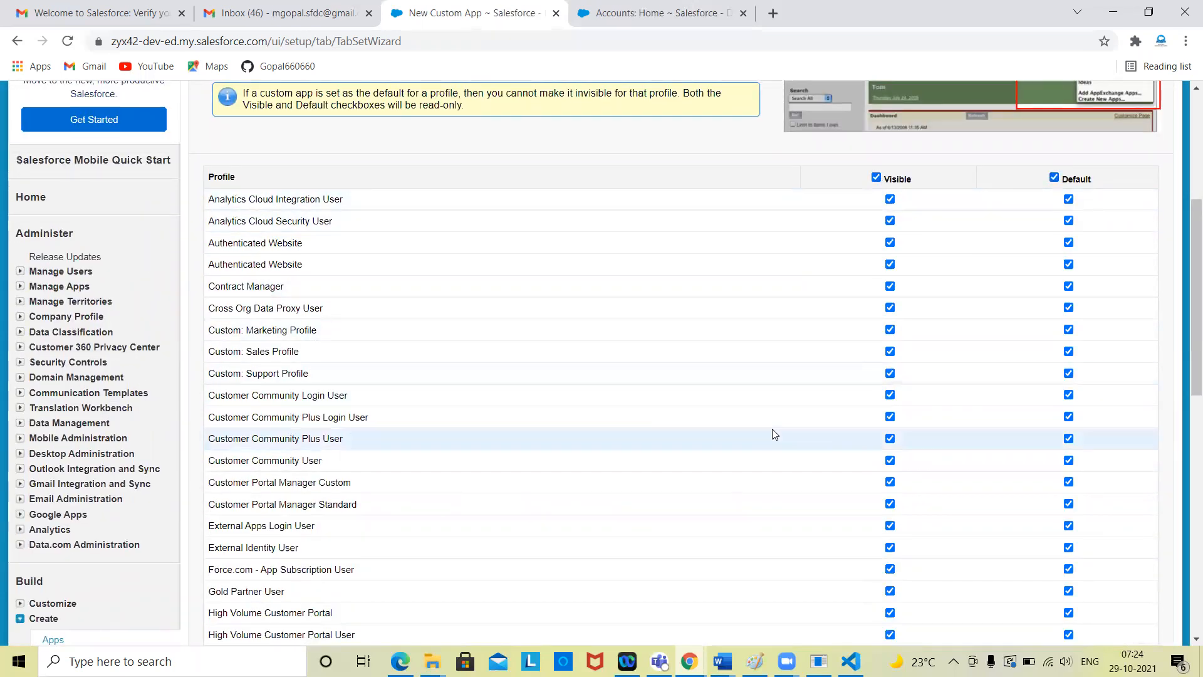
scroll(775, 434, down, 5)
click(1114, 611)
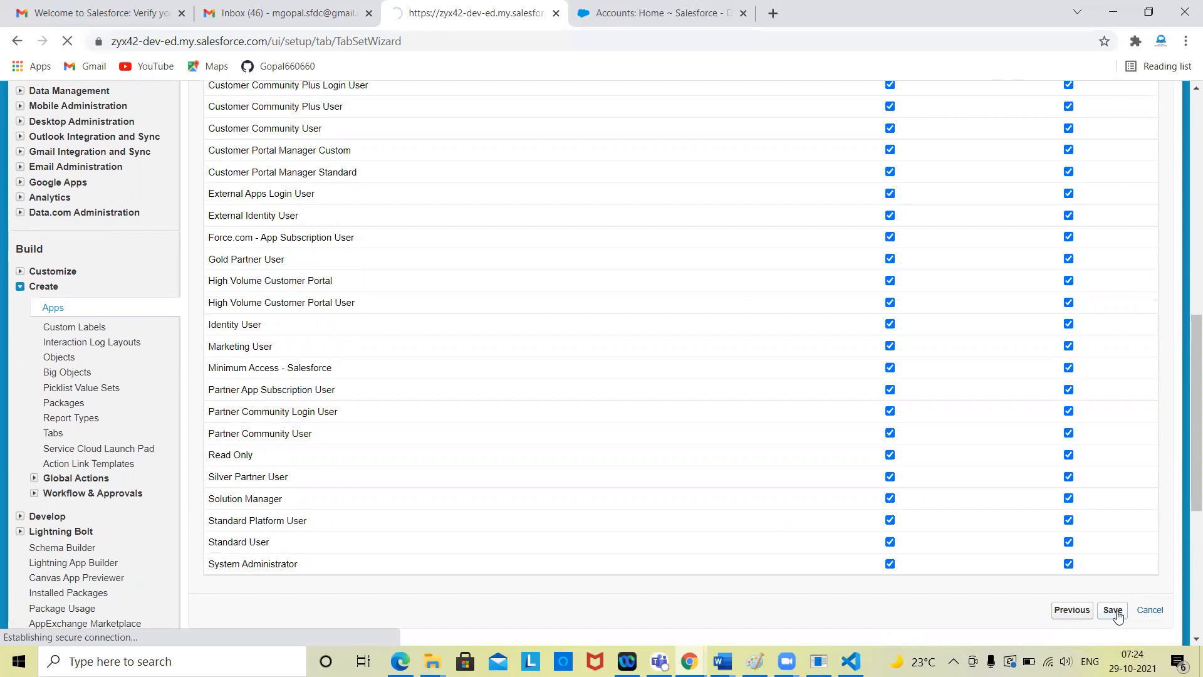
Step: Check the new Hospital Management entry in the apps list and switch to that app
scroll(757, 500, down, 4)
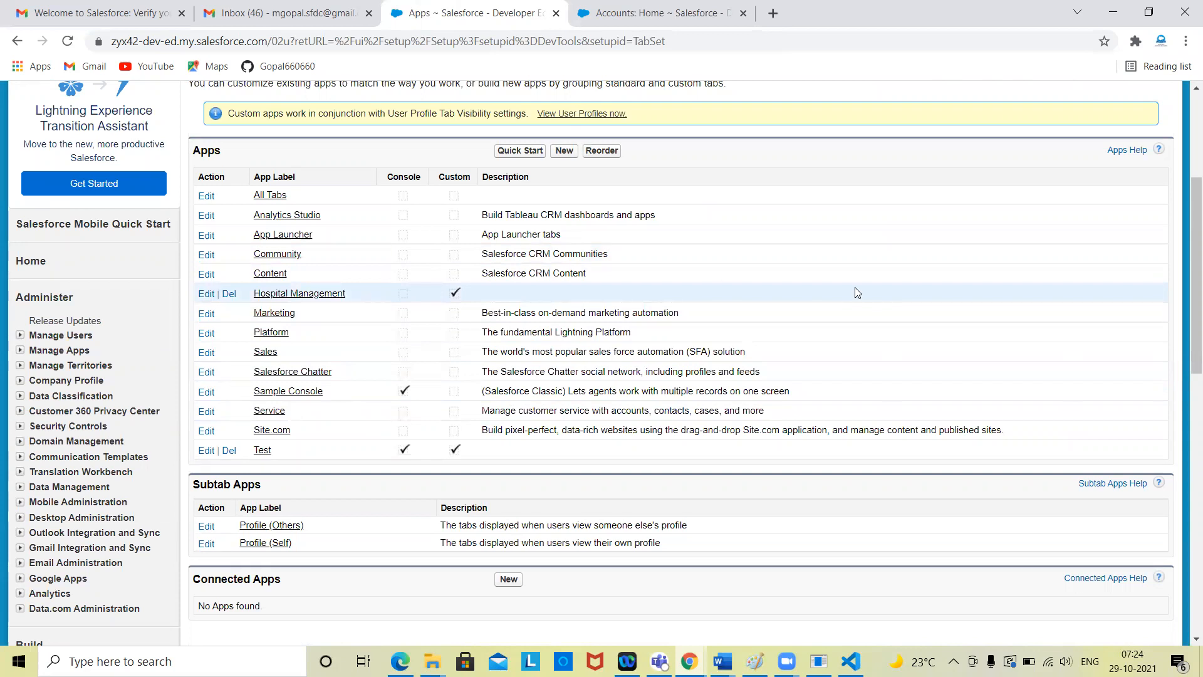
scroll(857, 293, up, 4)
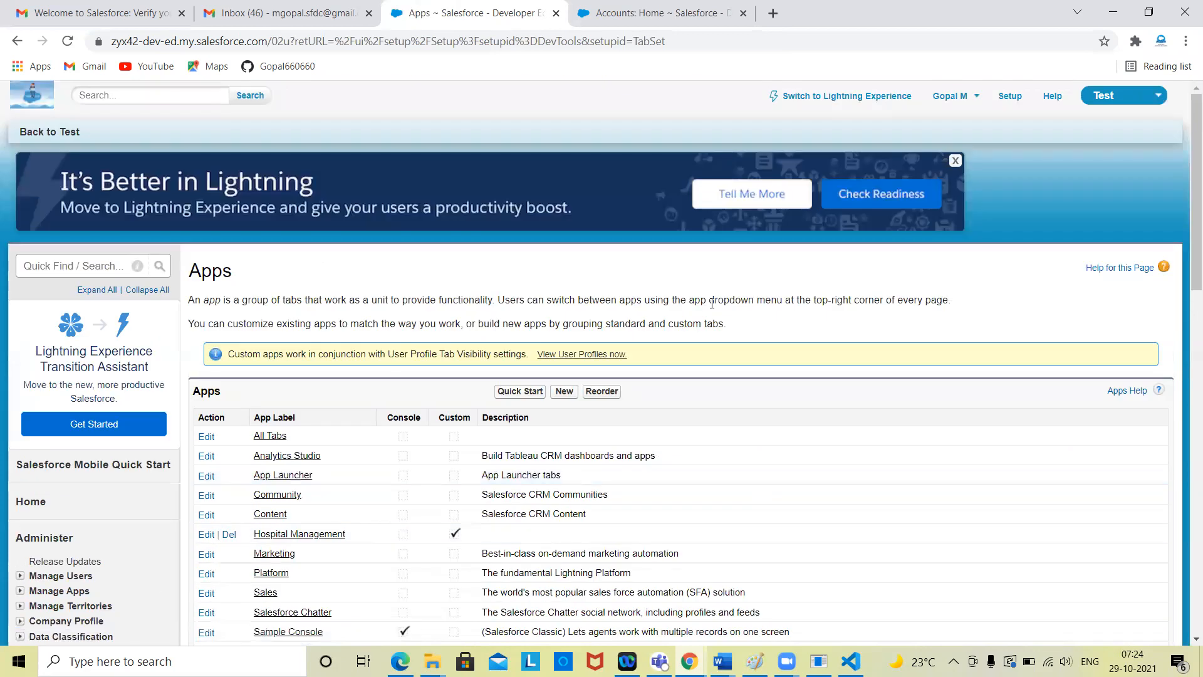
click(1126, 102)
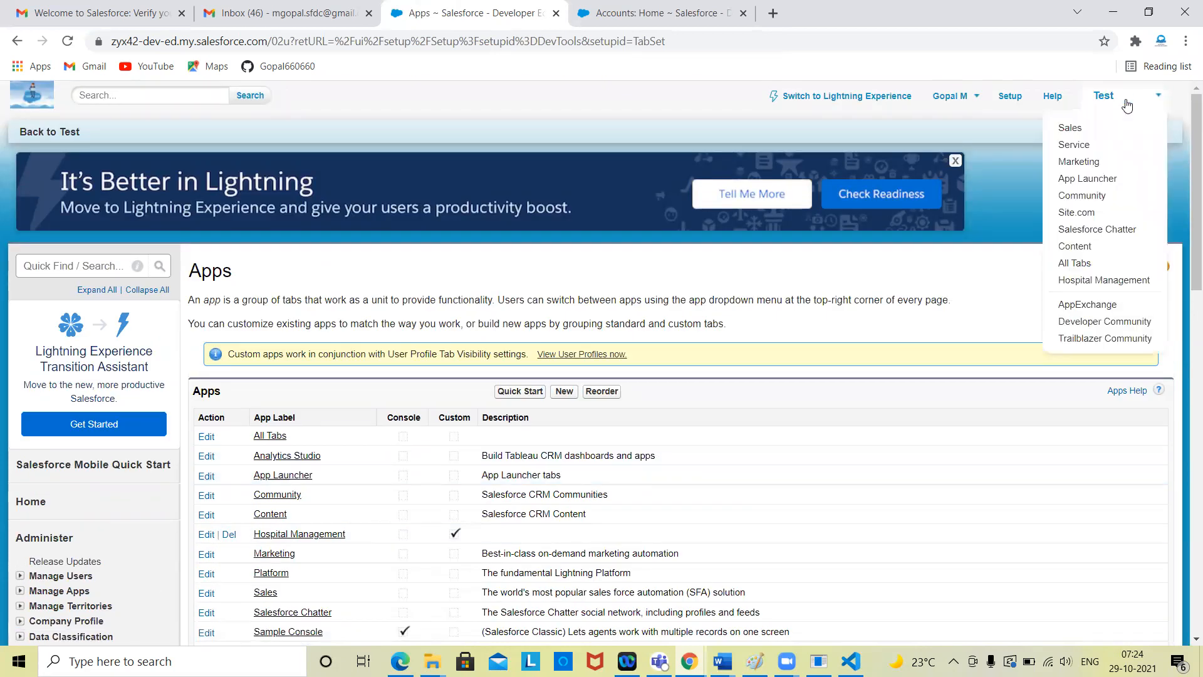
click(1113, 281)
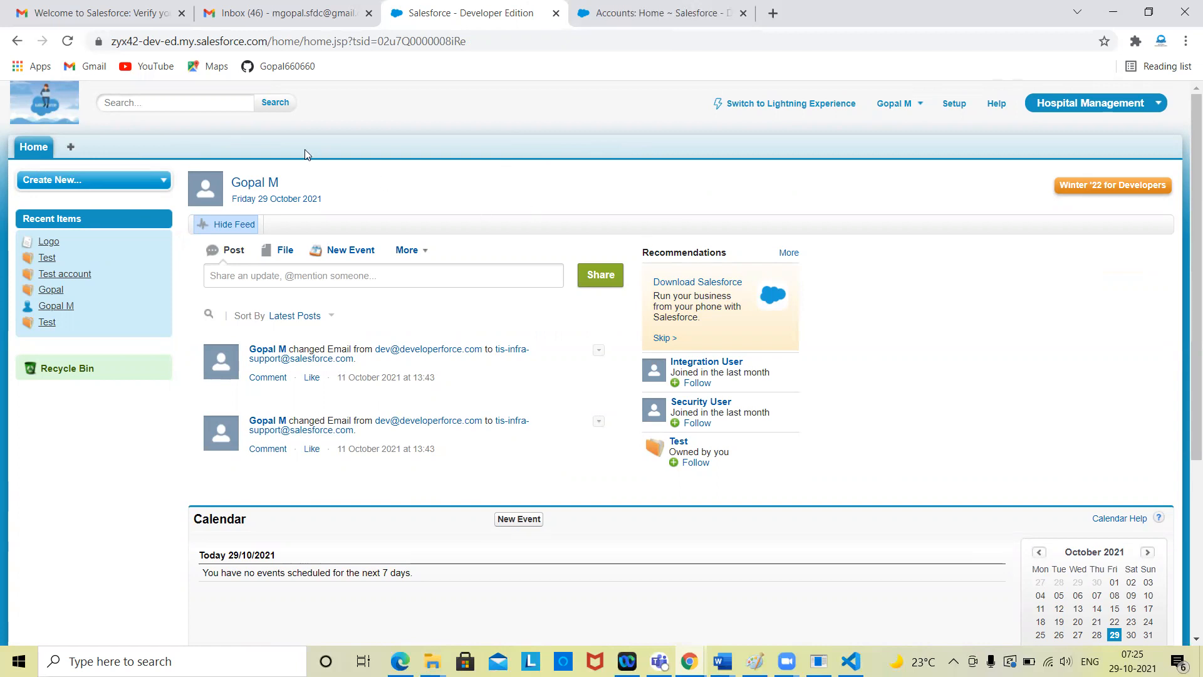
Step: Add Accounts, Asset Actions, Assets and Asset State Periods to the displayed tabs of the Hospital Management app and save
click(72, 148)
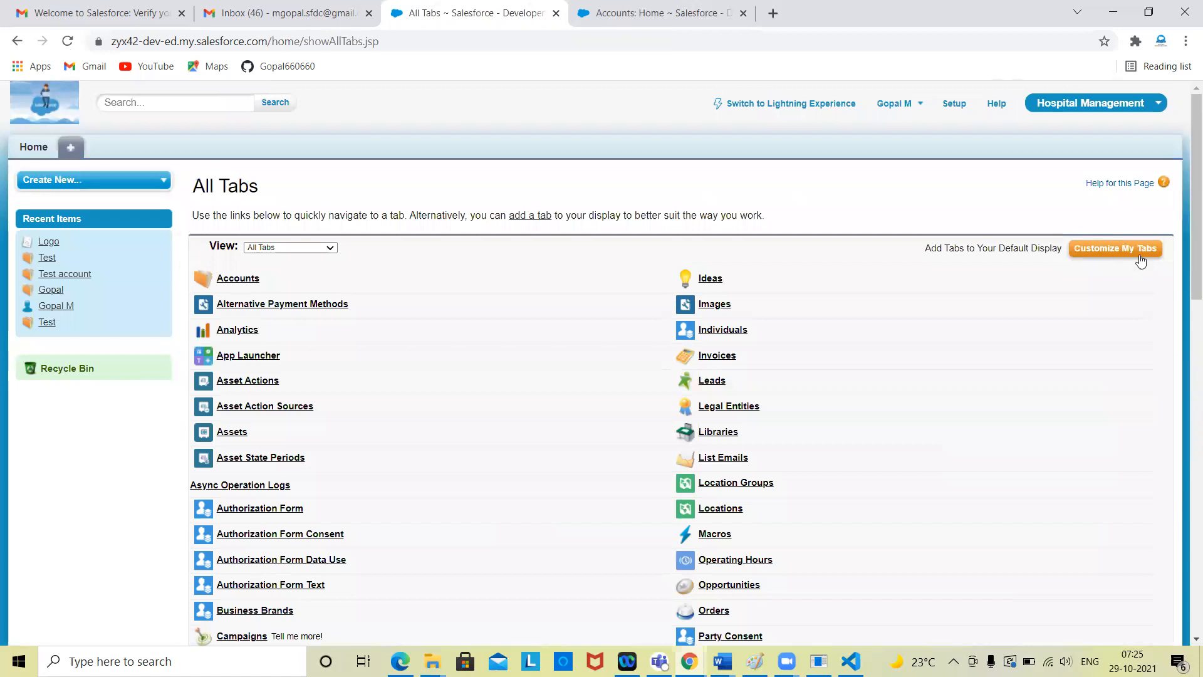
click(1130, 251)
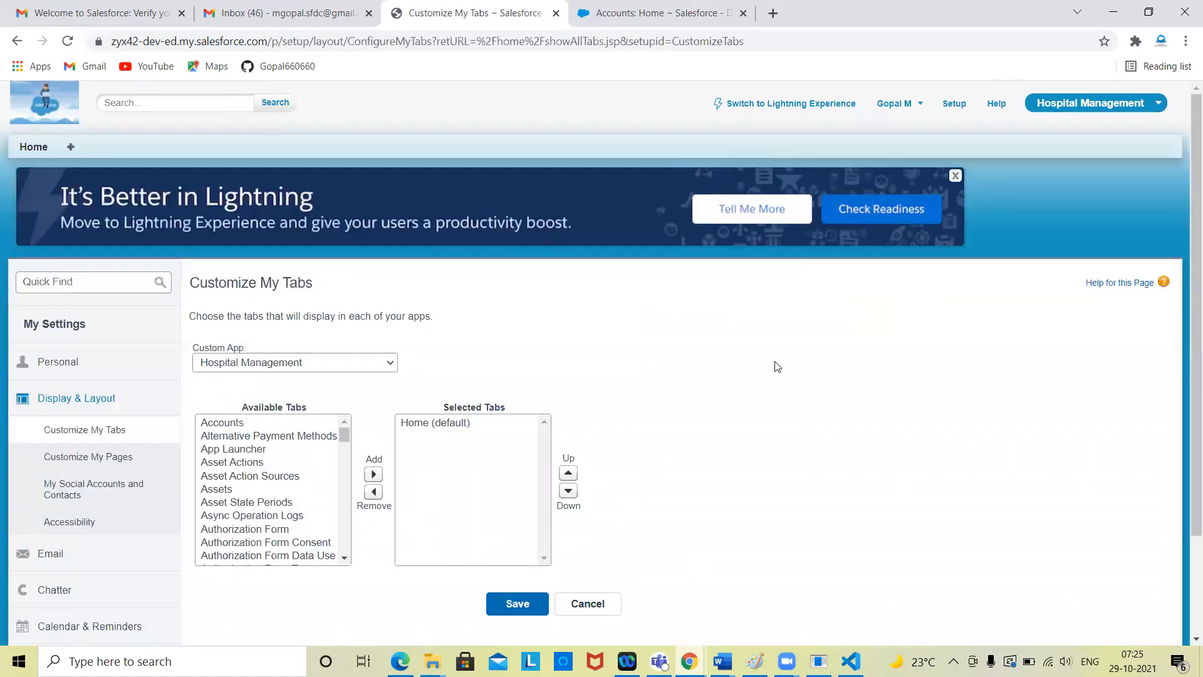
scroll(778, 367, down, 2)
click(225, 299)
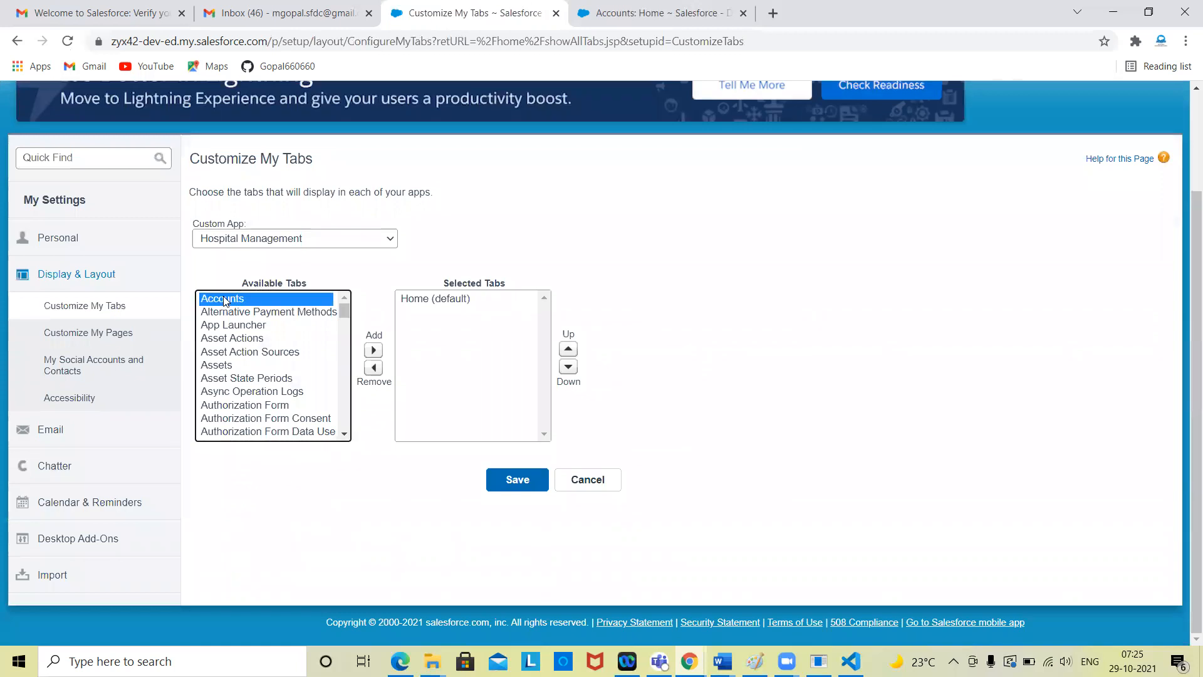
ctrl+click(226, 311)
ctrl+click(226, 311)
ctrl+click(234, 338)
ctrl+click(233, 366)
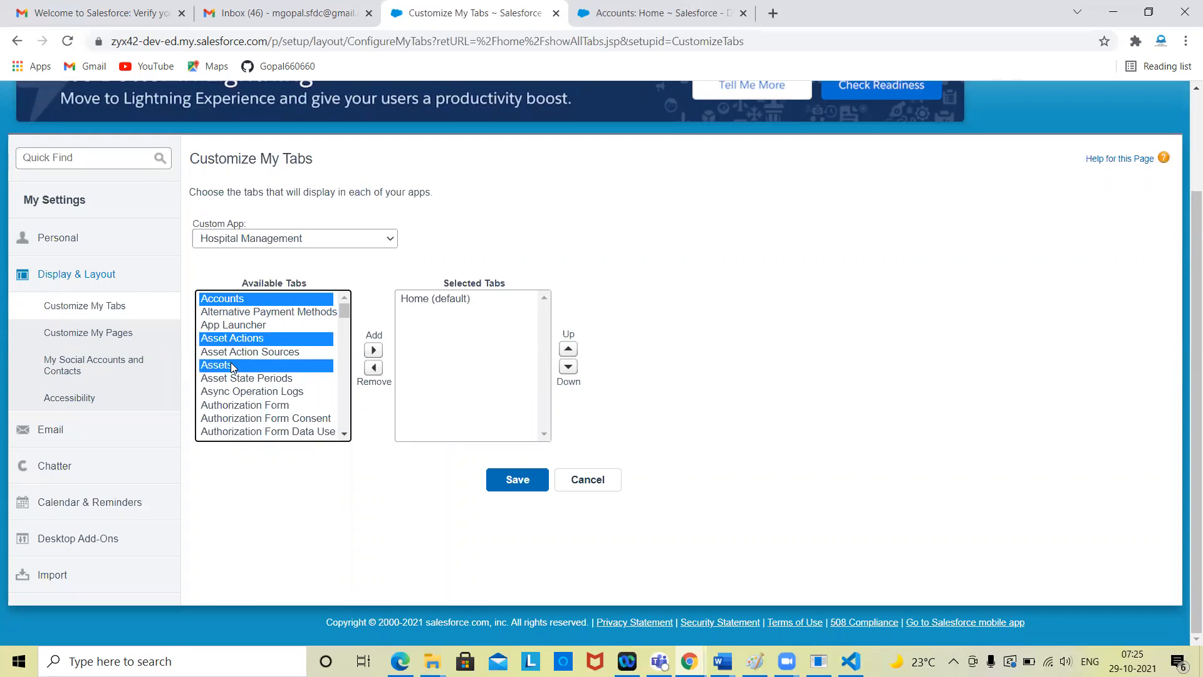
ctrl+click(232, 379)
click(374, 350)
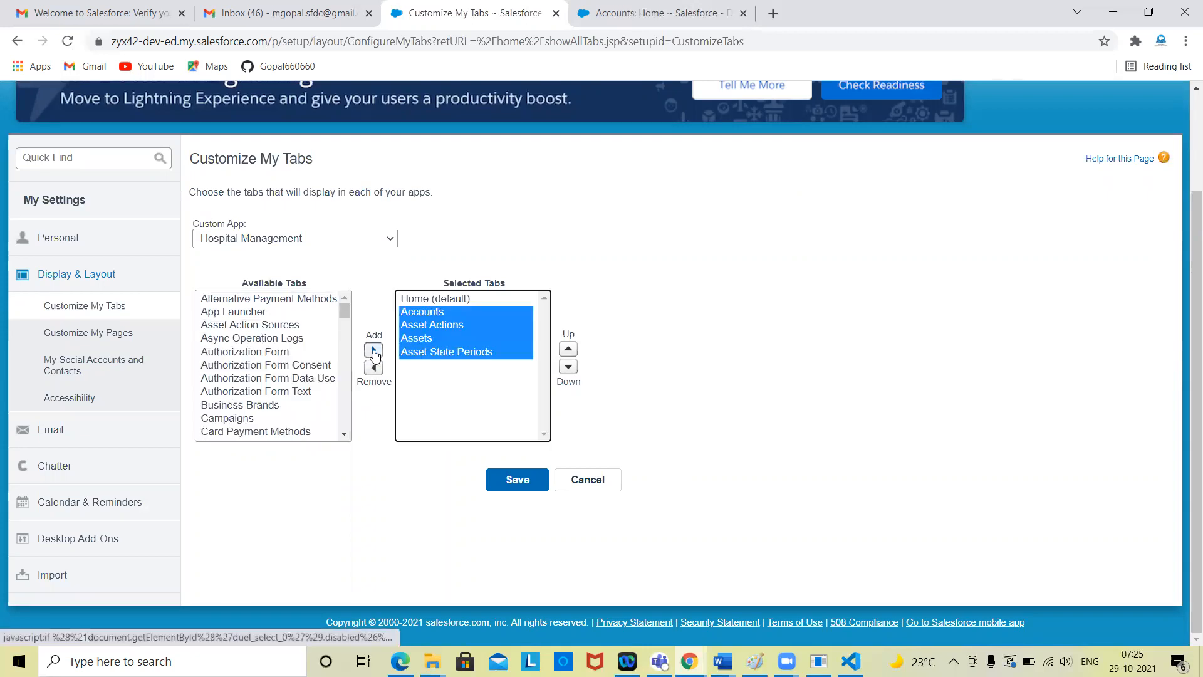
click(514, 480)
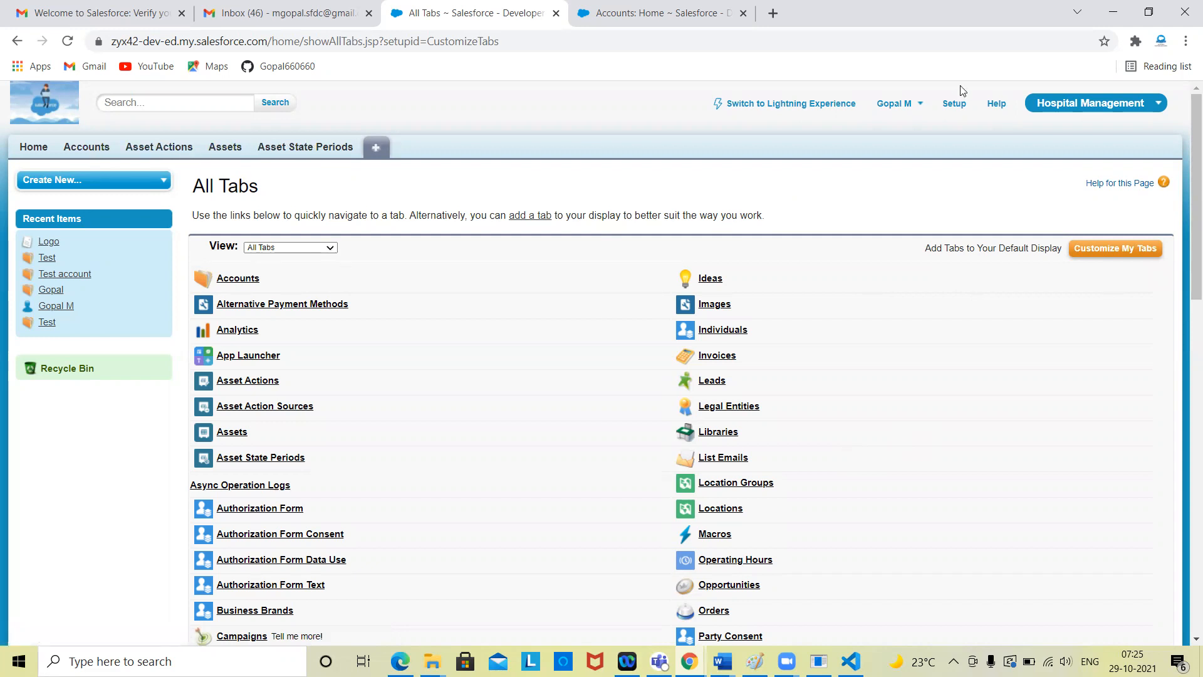
Step: Open Setup and look through its navigation sections down to Monitor
click(952, 105)
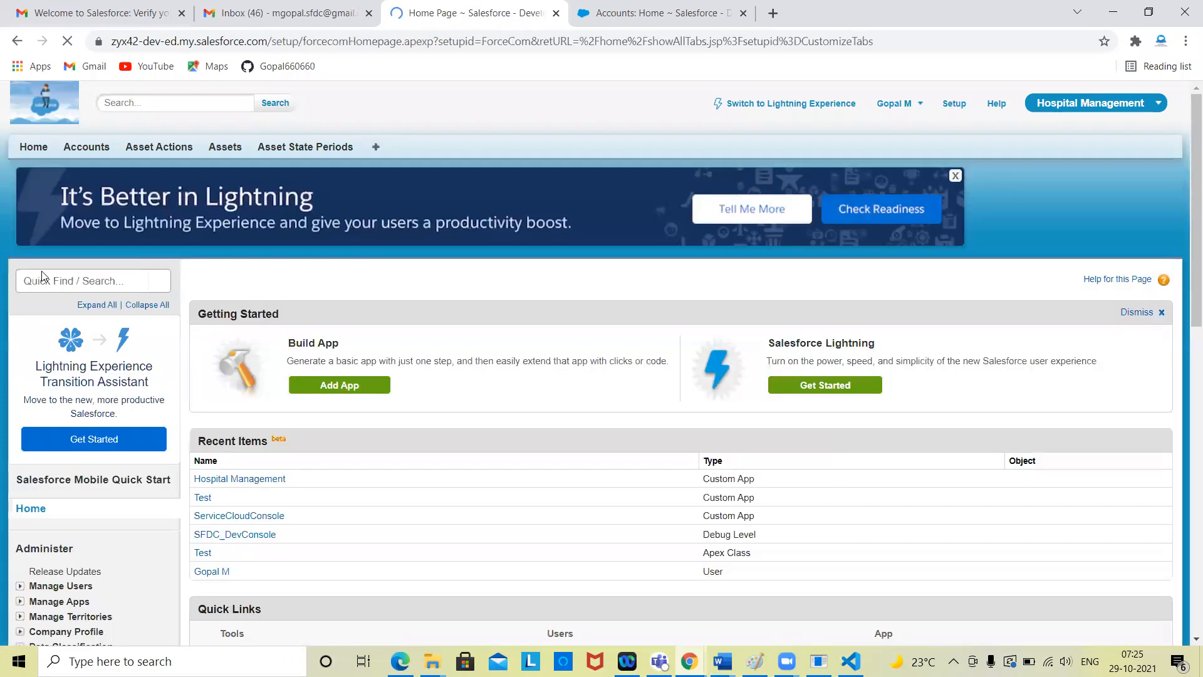
click(52, 281)
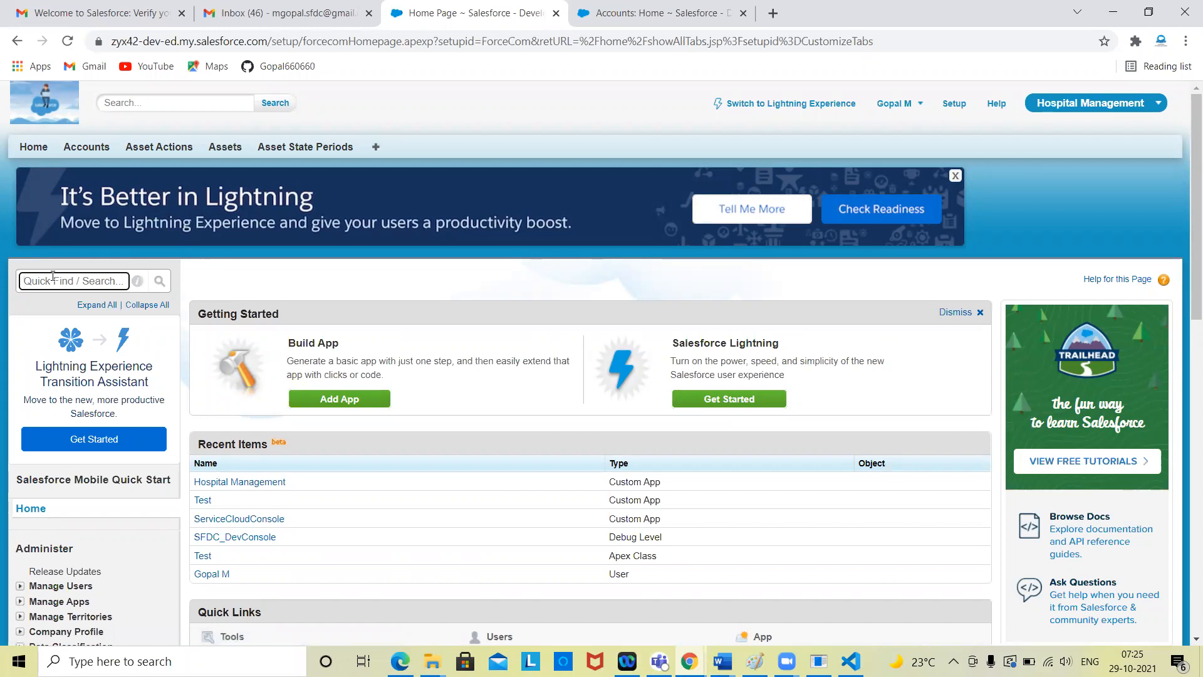
scroll(103, 527, down, 5)
scroll(105, 512, up, 5)
scroll(105, 512, down, 10)
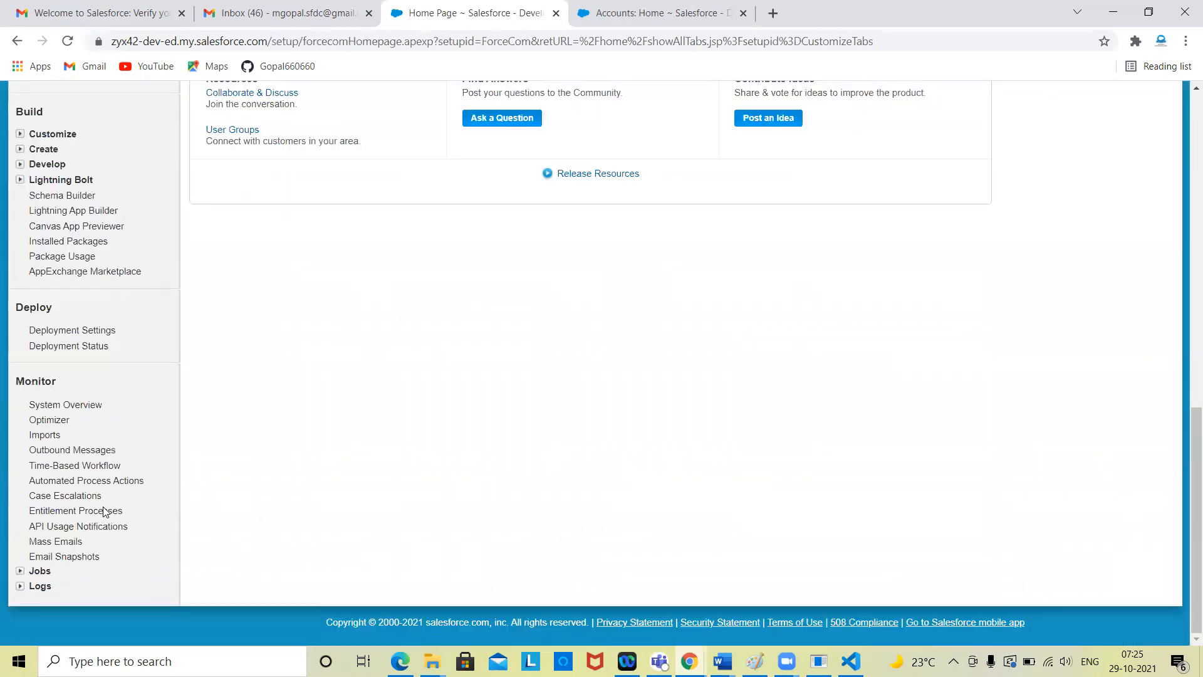
scroll(97, 439, up, 10)
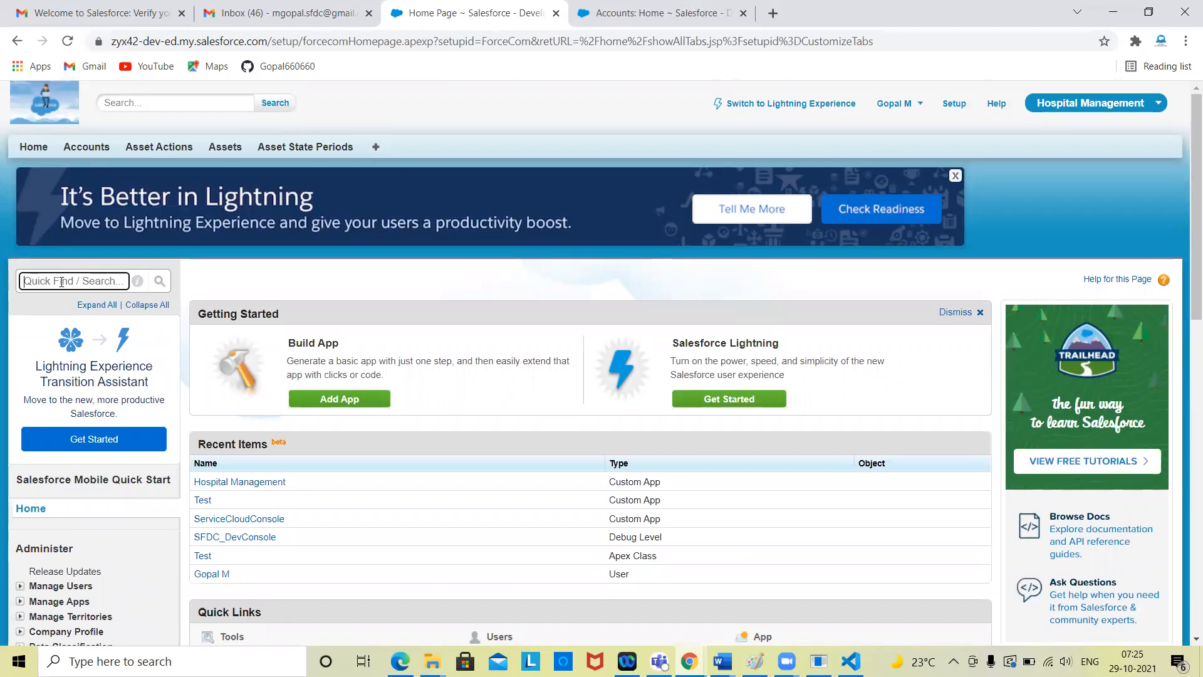
text(c:)
text(l)
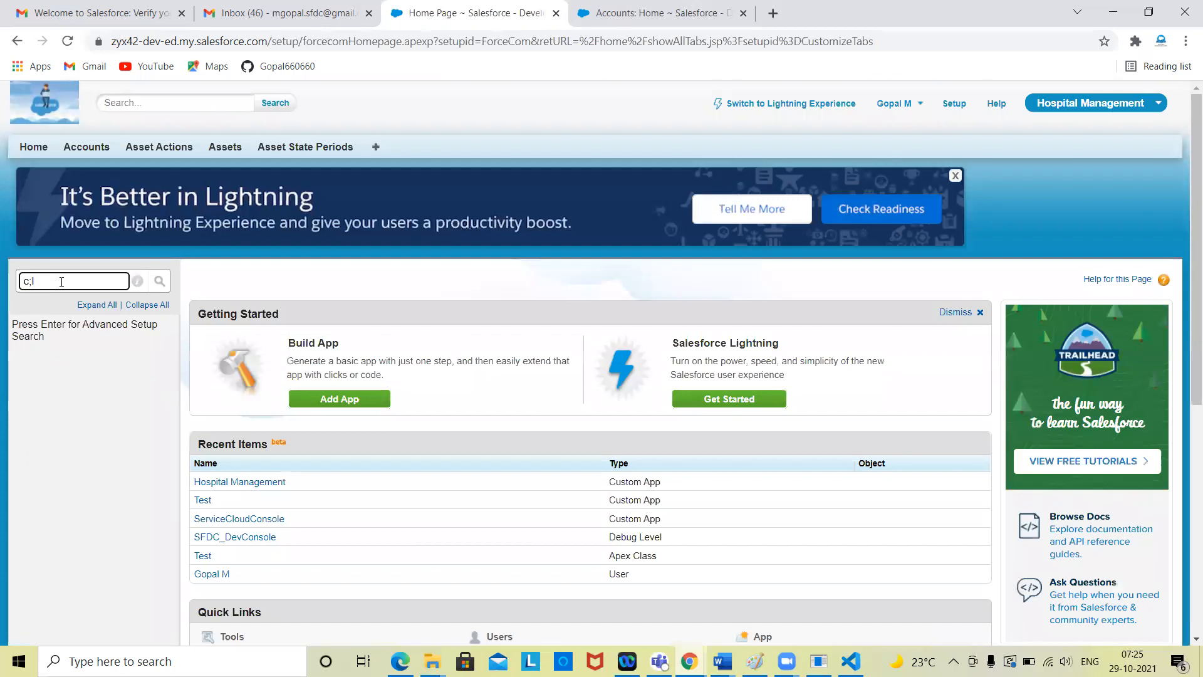
key(BackSpace)
key(BackSpace)
key(BackSpace)
Step: Search the setup navigation for "apex" and clear the search
text(apex)
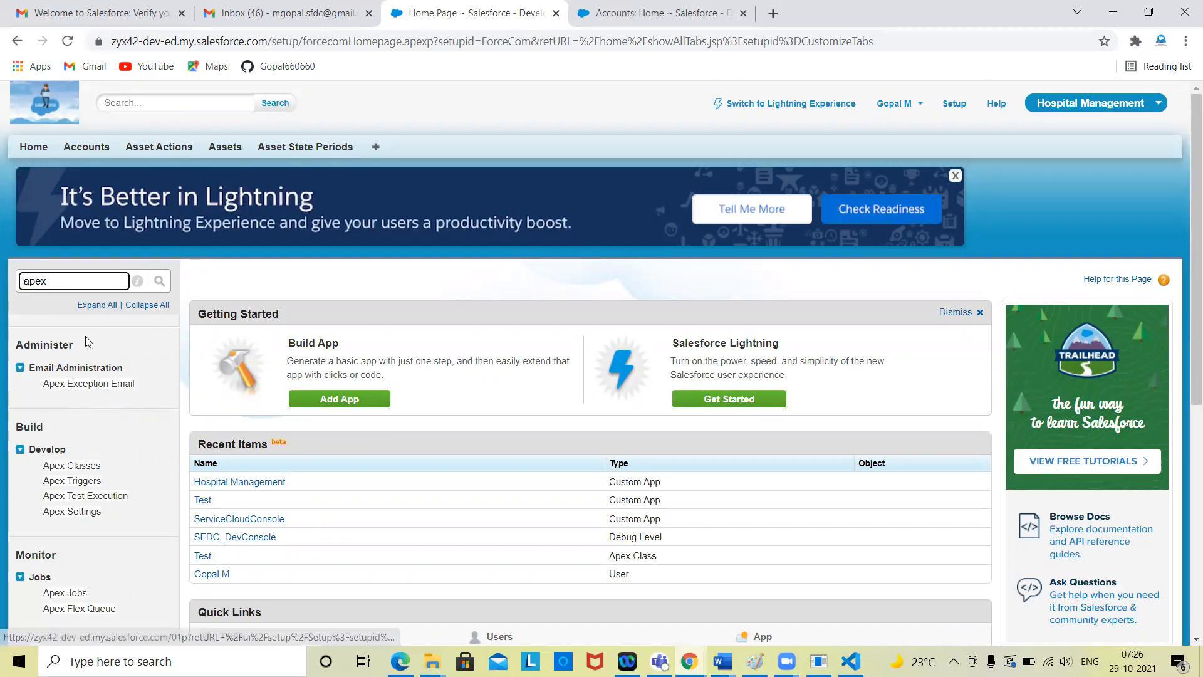
key(BackSpace)
key(BackSpace)
key(BackSpace)
key(BackSpace)
Step: Search the setup navigation for "object" and look through the matching entries under Customize, Create and Develop
text(object)
scroll(84, 401, down, 4)
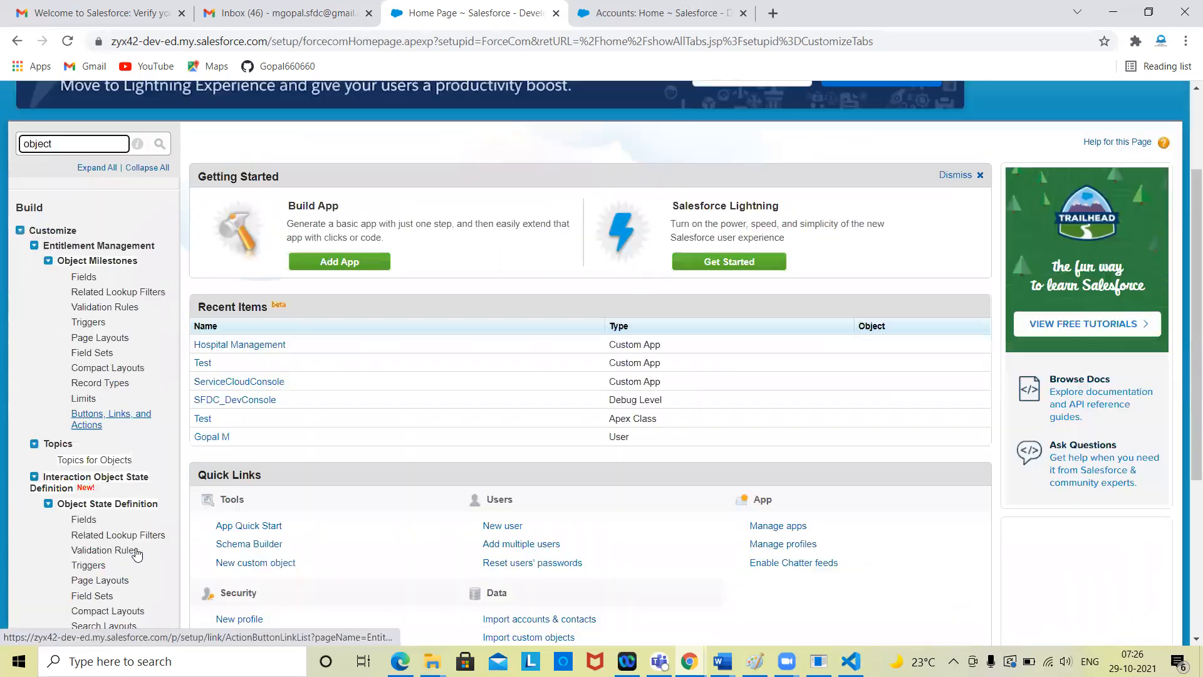
scroll(86, 432, down, 3)
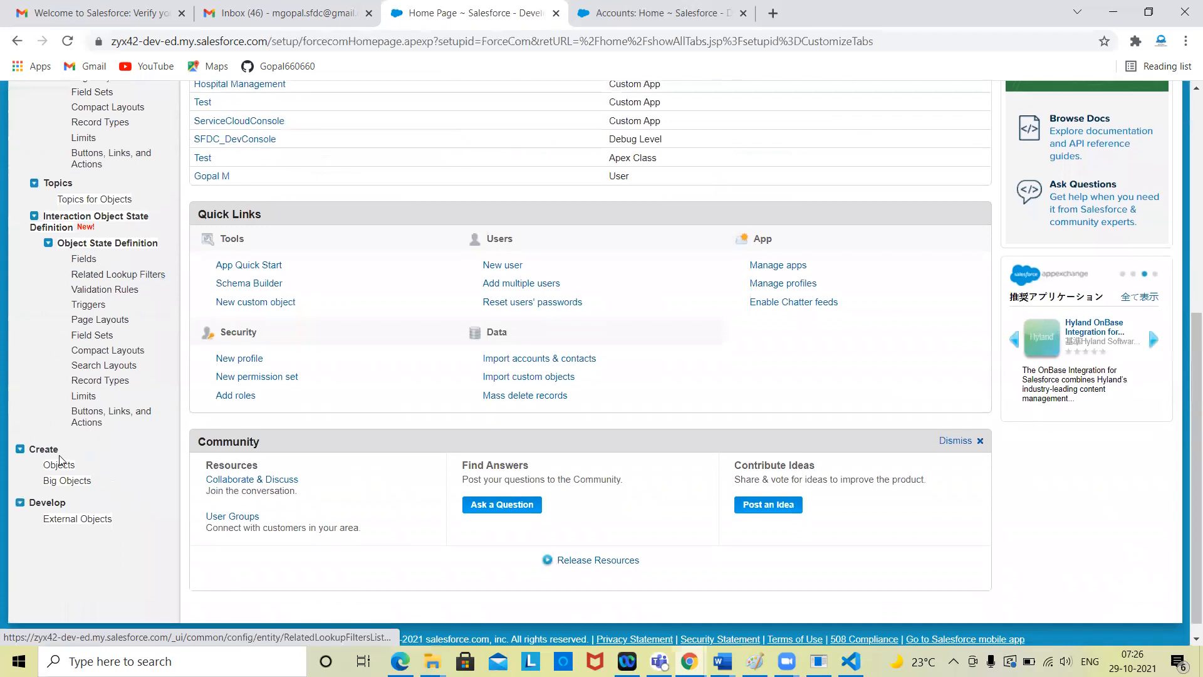
scroll(97, 466, up, 6)
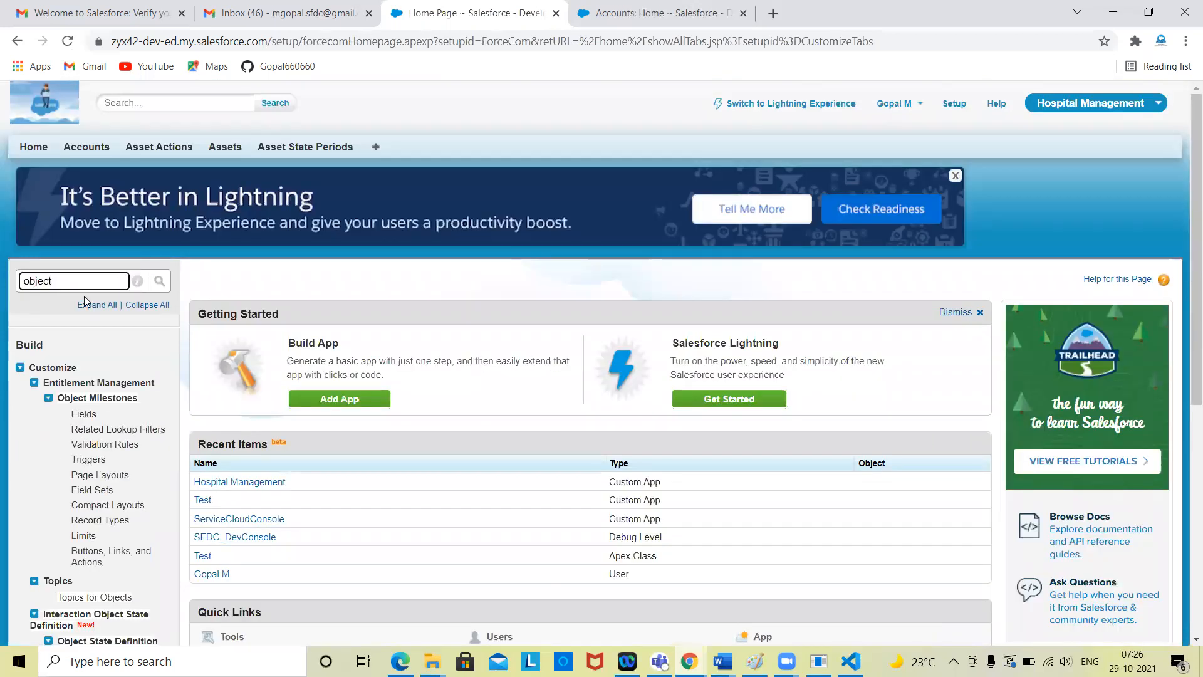
Step: Replace the setup search with "account" and examine the entries listed under Accounts
key(BackSpace)
key(BackSpace)
key(BackSpace)
key(BackSpace)
key(BackSpace)
key(BackSpace)
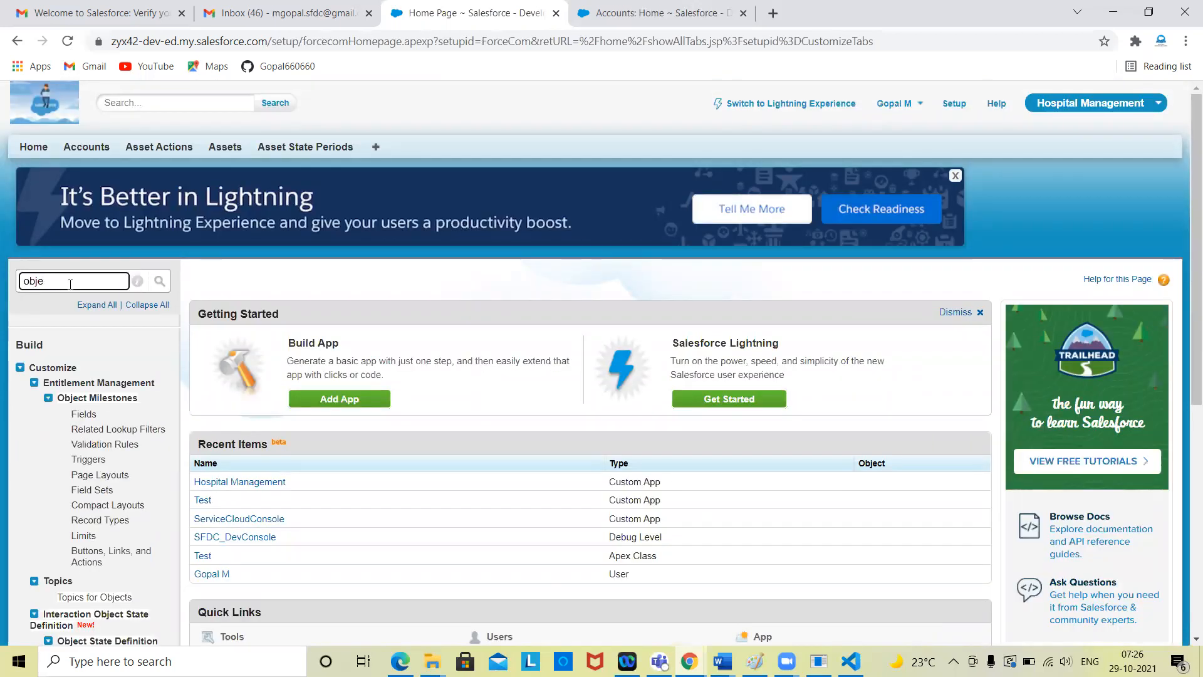
text(account)
scroll(70, 289, down, 3)
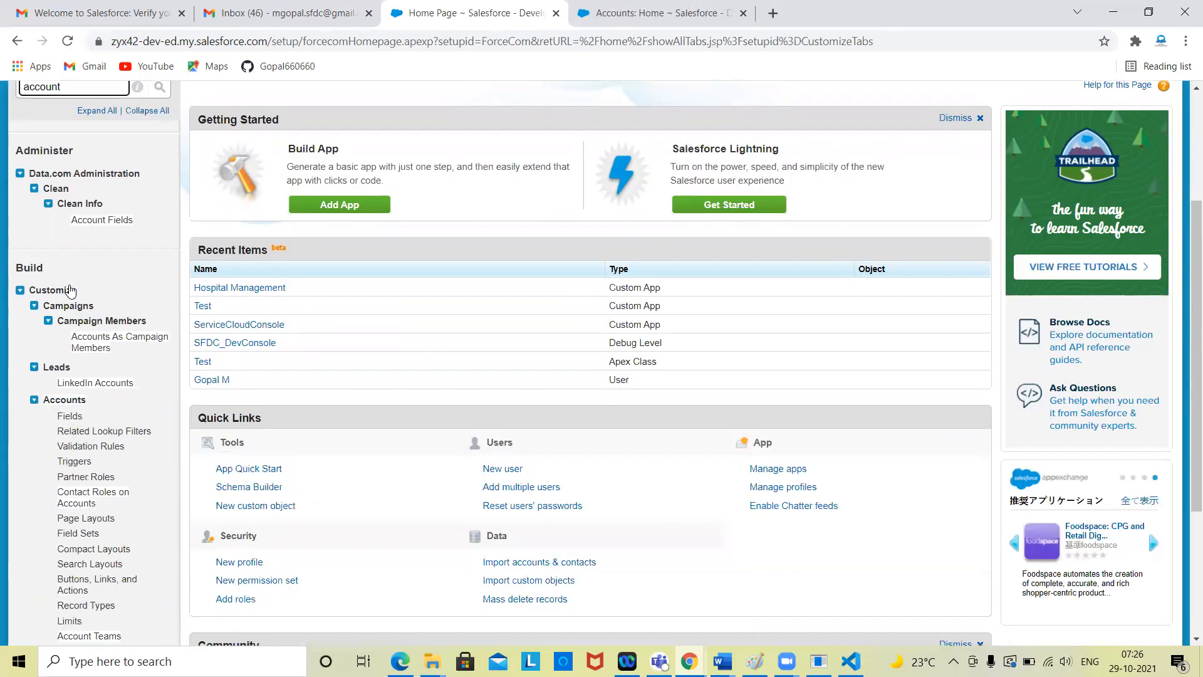
scroll(81, 406, down, 2)
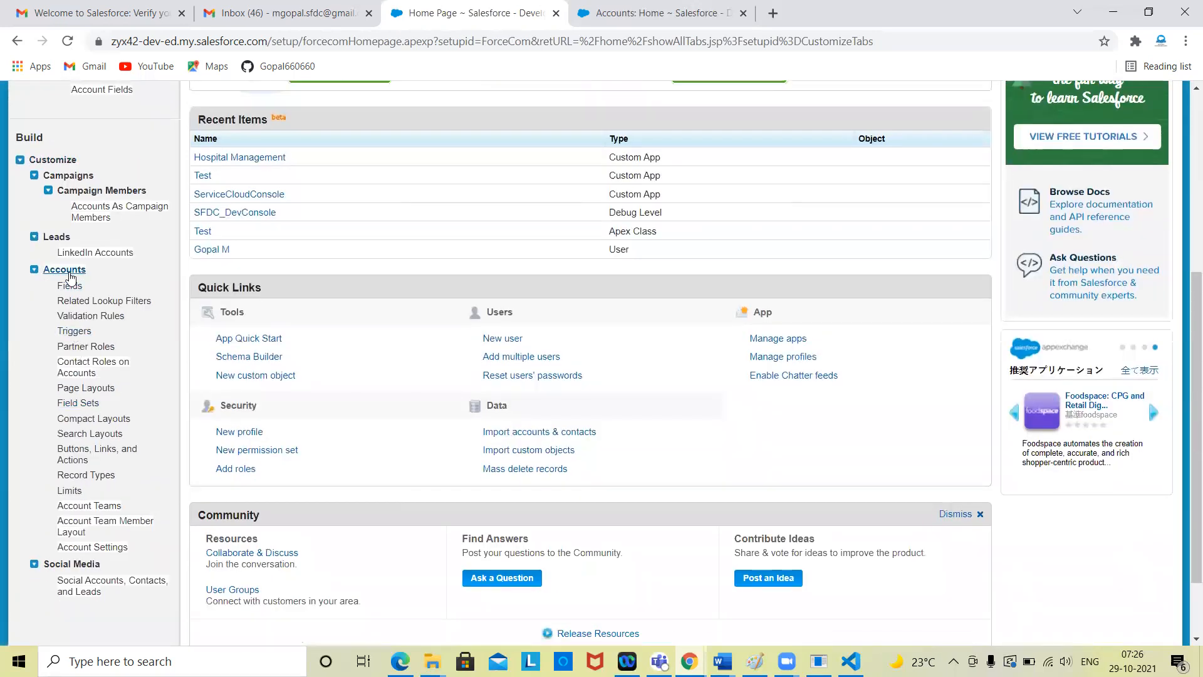
scroll(86, 497, down, 2)
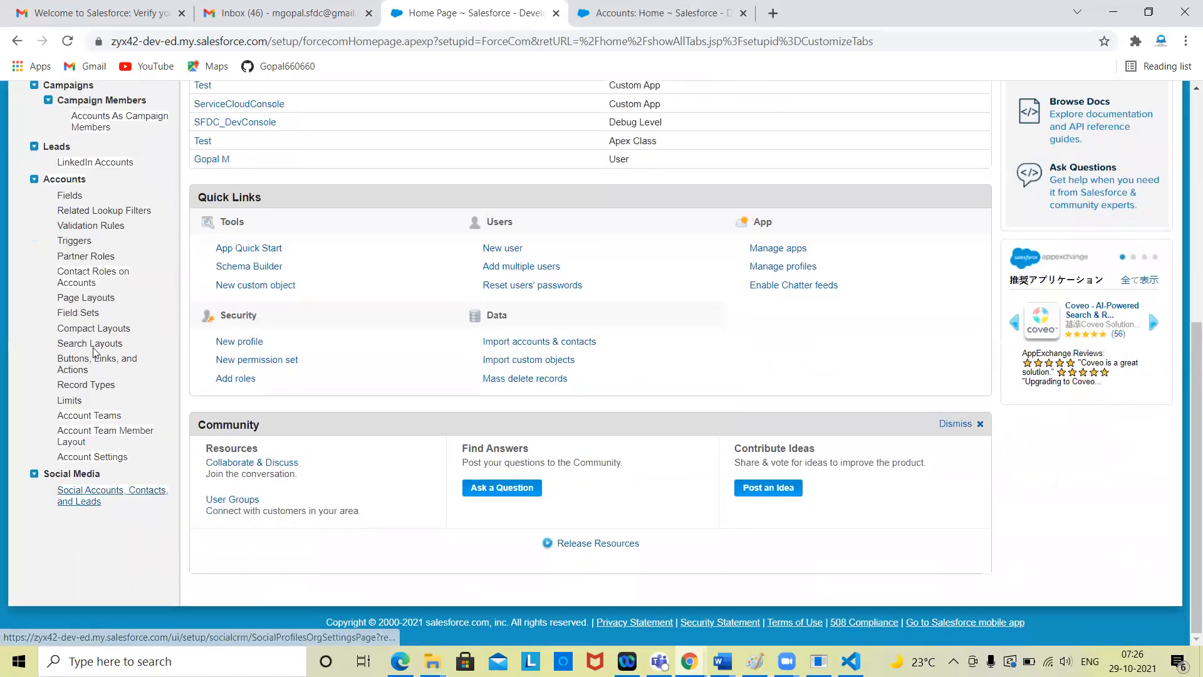
scroll(106, 437, up, 5)
scroll(107, 437, up, 3)
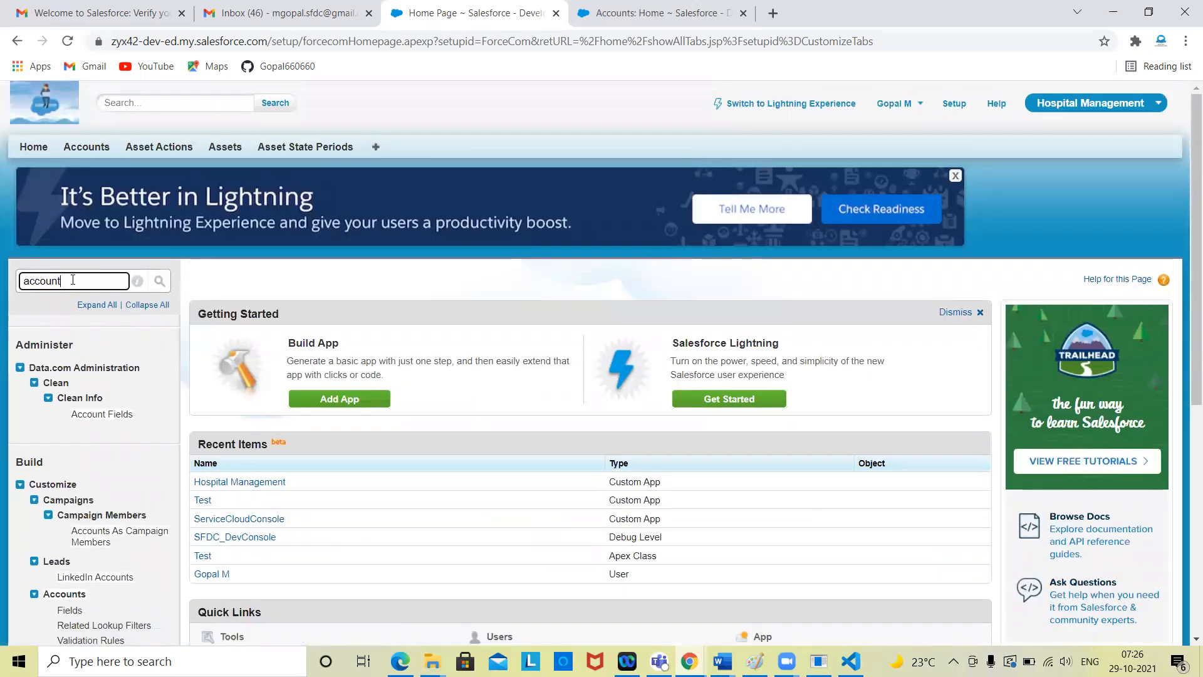
Step: Search the setup navigation for "account" again and open the Accounts customization page
key(BackSpace)
key(BackSpace)
key(BackSpace)
key(BackSpace)
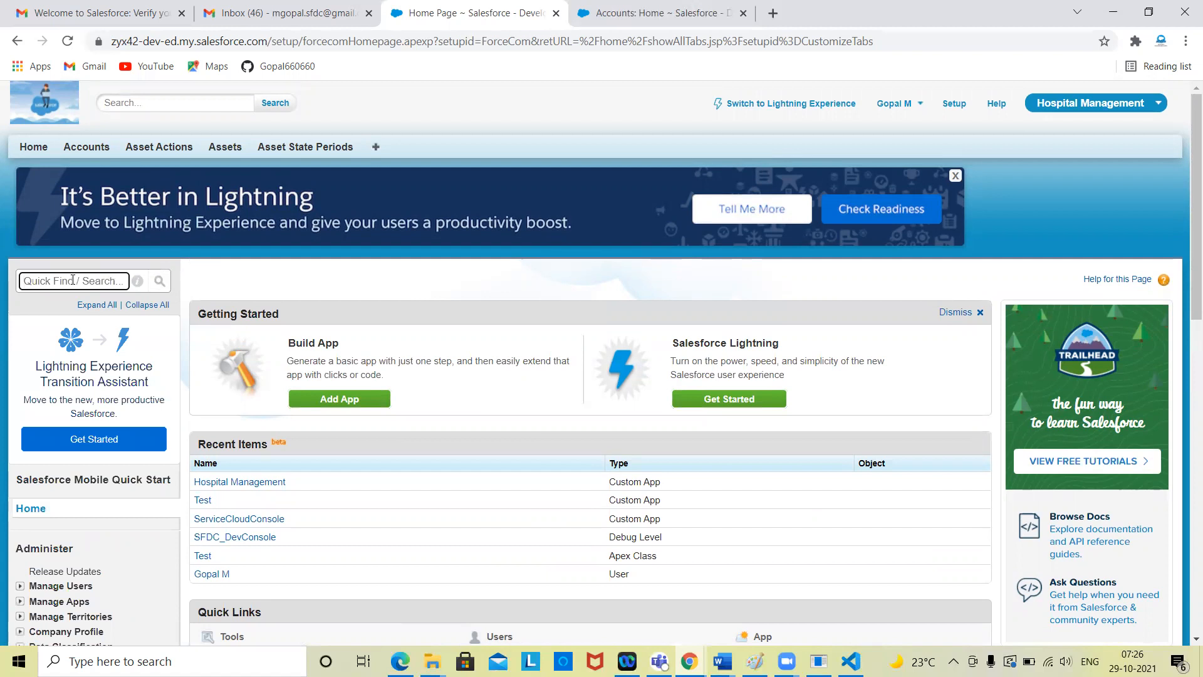
text(account)
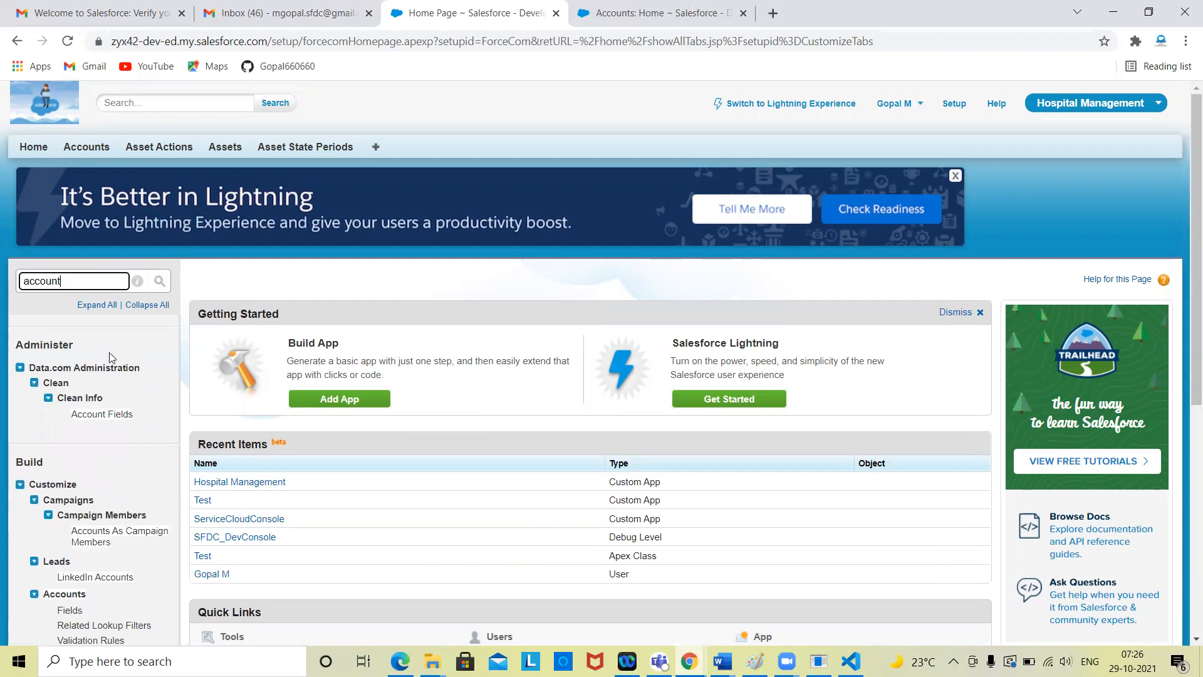
scroll(101, 351, down, 4)
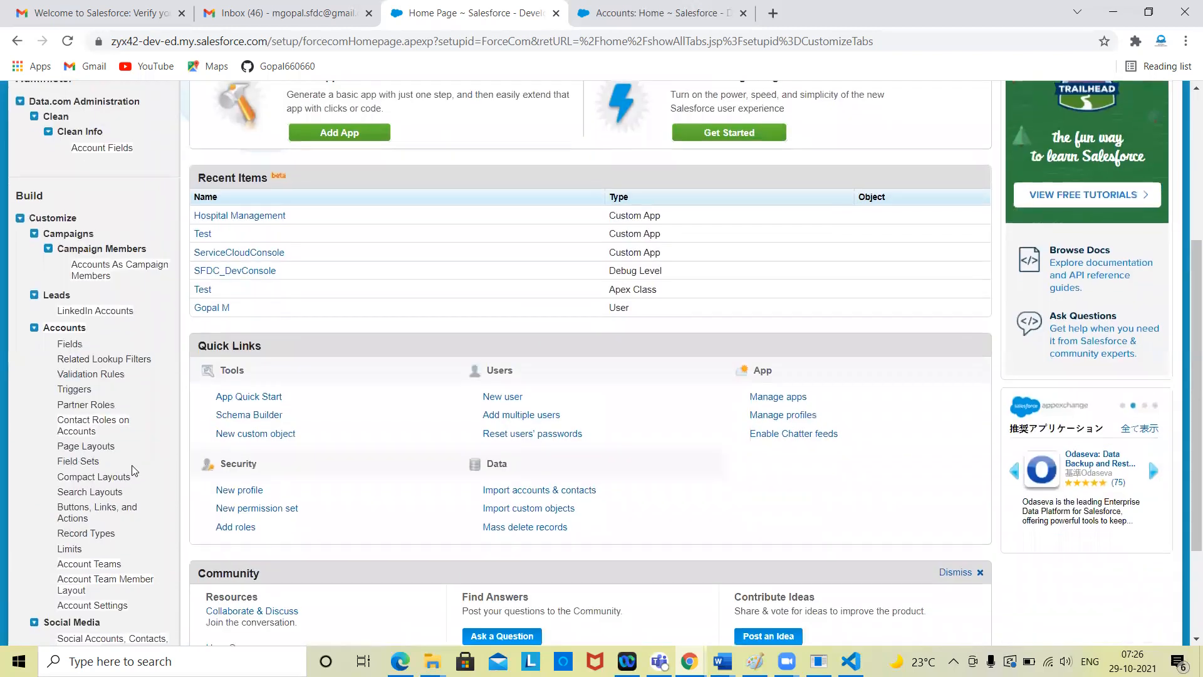
click(65, 328)
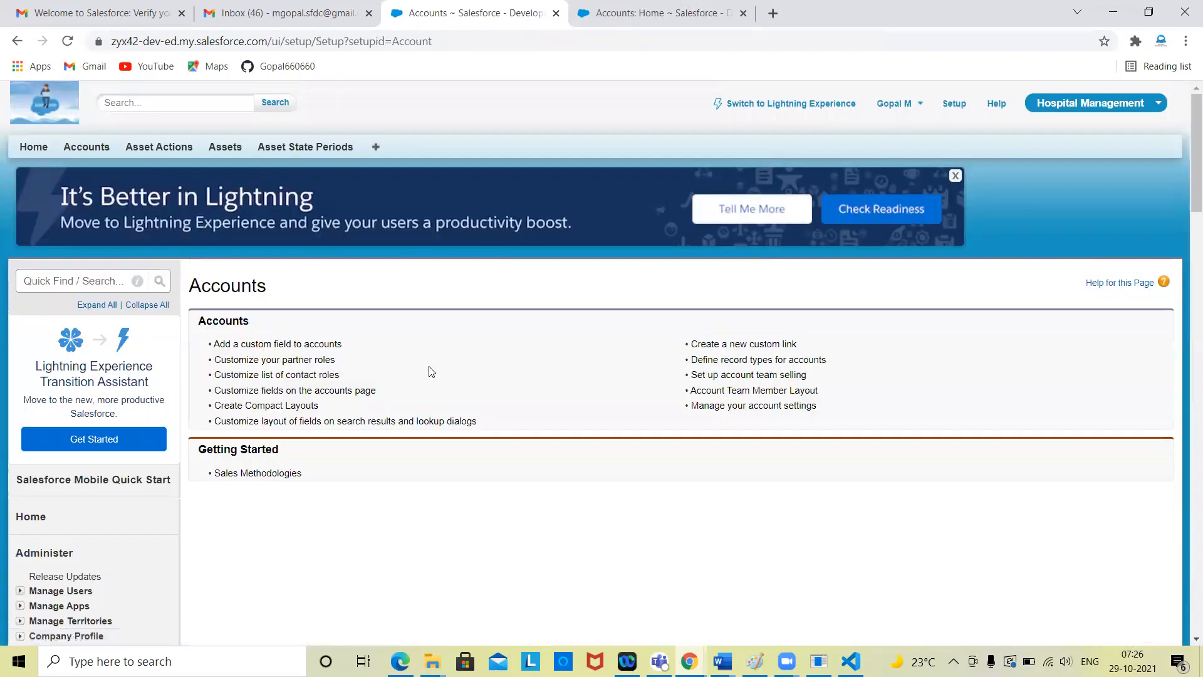
Step: Examine the Accounts customization page and the Accounts entries under Customize in the Build section
scroll(430, 370, down, 6)
scroll(432, 371, down, 4)
scroll(428, 370, up, 11)
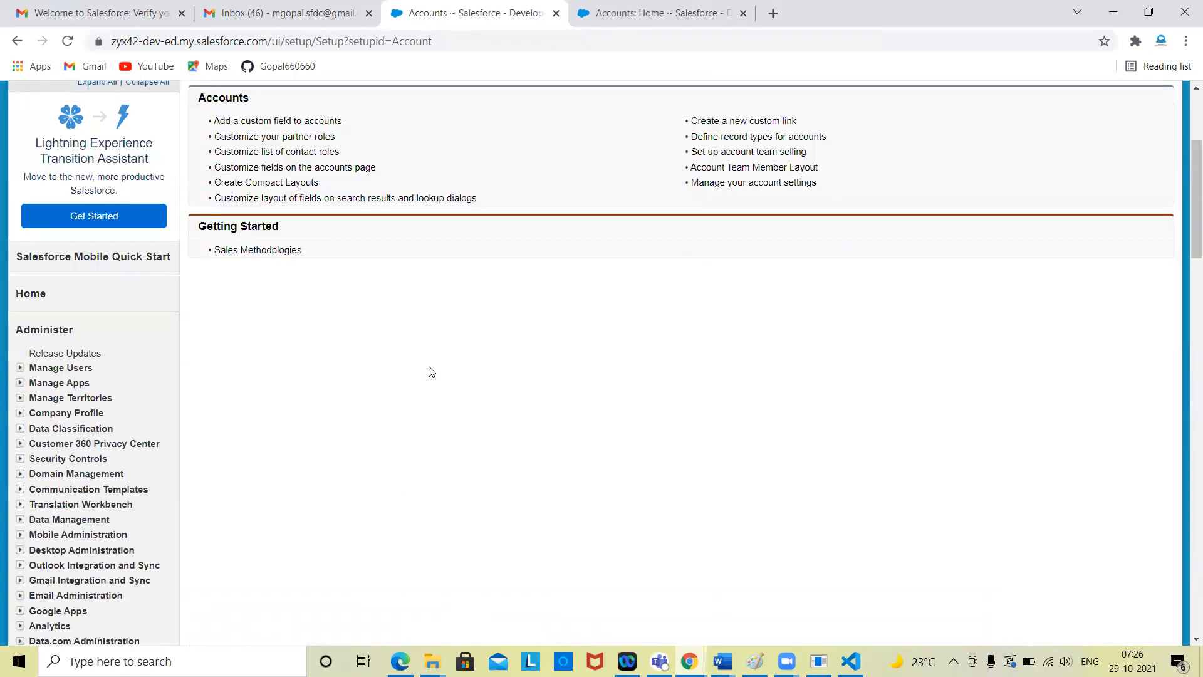
scroll(417, 449, down, 11)
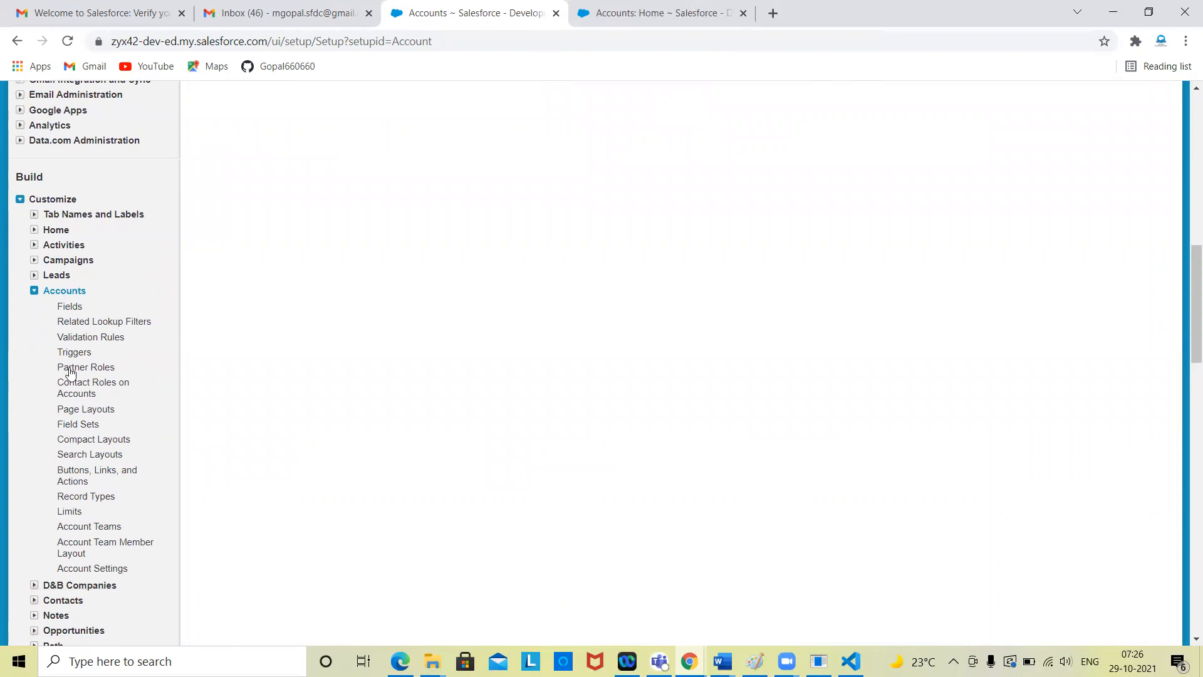
Step: Open the Account Fields page and examine the standard fields and the custom fields and relationships
click(69, 308)
scroll(505, 411, down, 5)
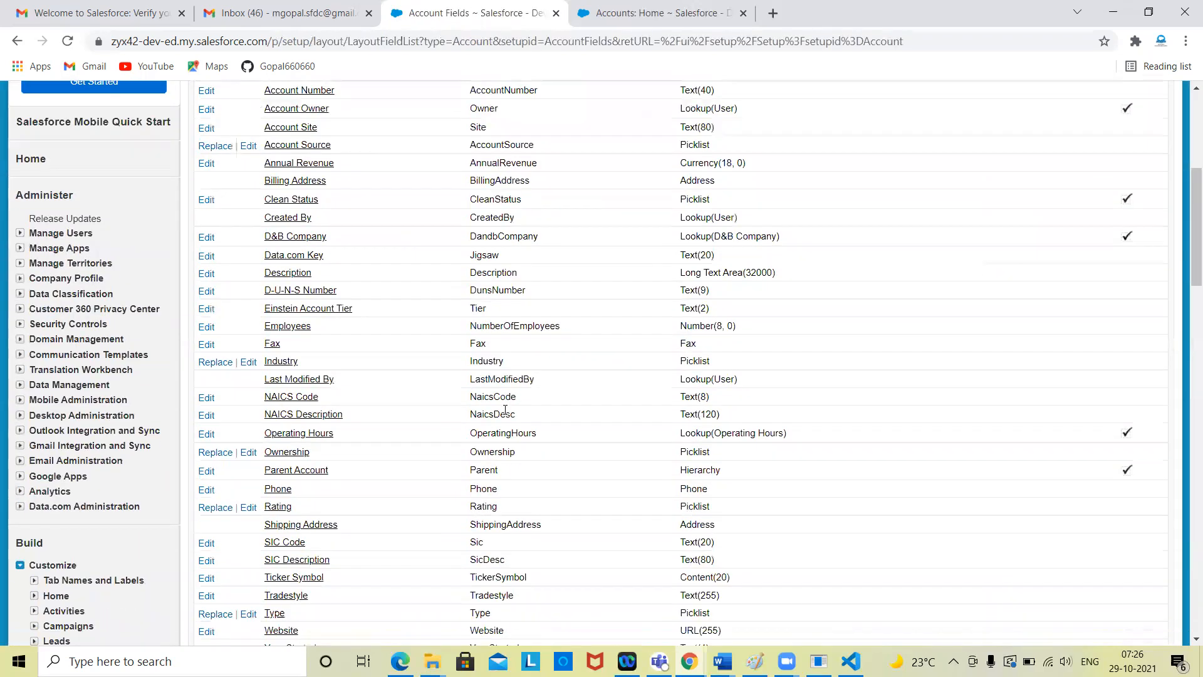
scroll(505, 410, down, 4)
scroll(476, 386, down, 3)
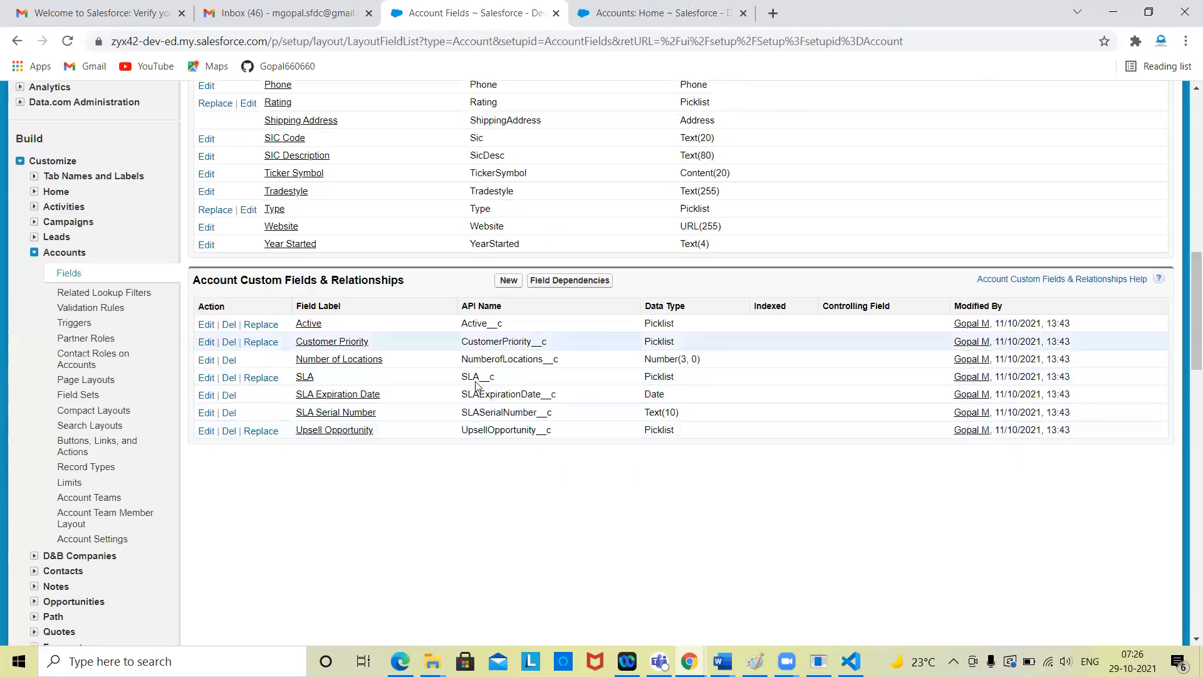
scroll(478, 322, up, 5)
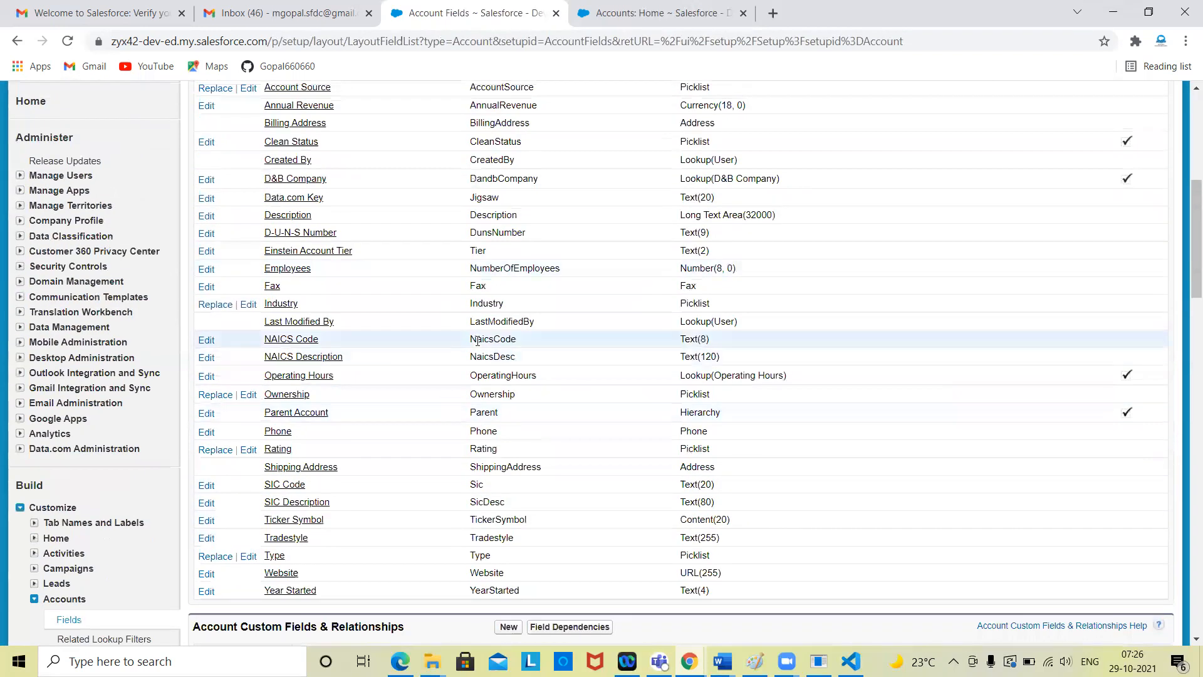
scroll(477, 340, up, 6)
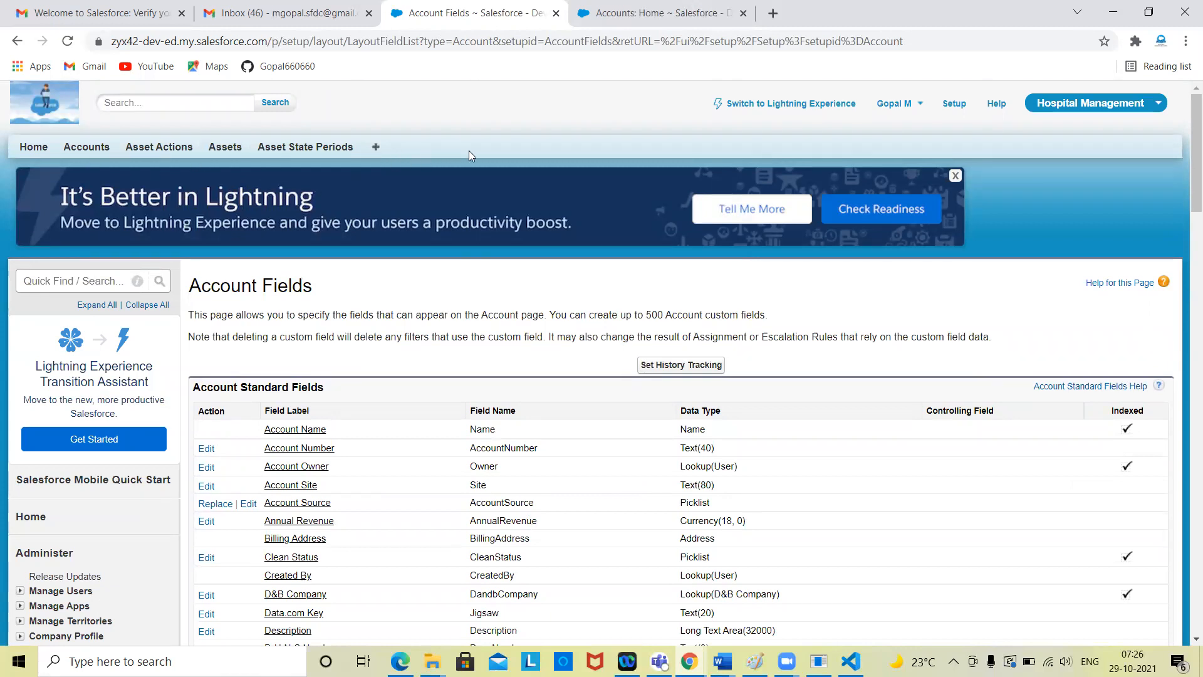
Step: Open a new account form from the Accounts home page, examine its fields, and cancel it
click(96, 154)
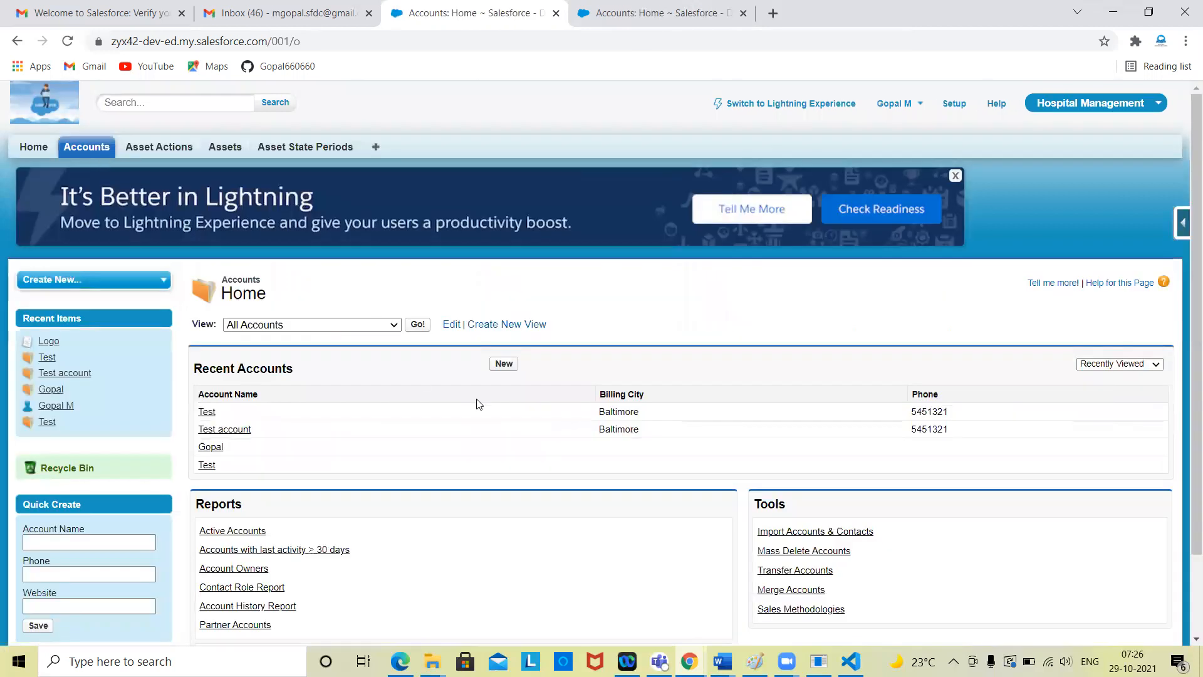
scroll(478, 403, down, 1)
click(505, 324)
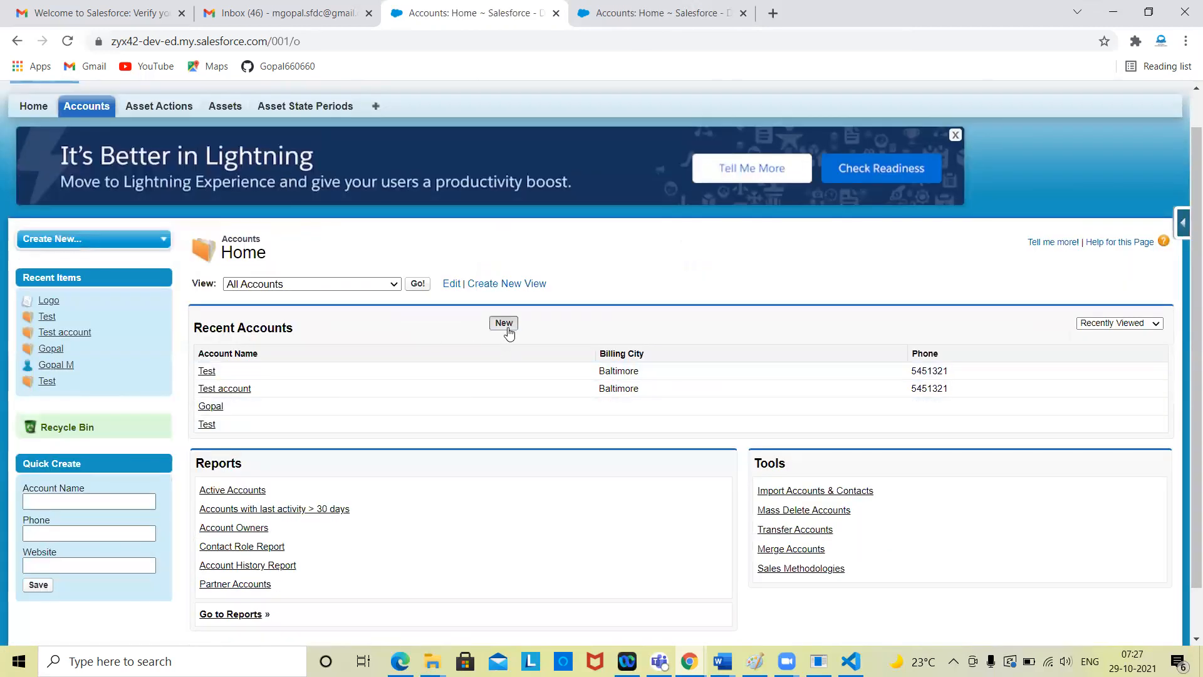
scroll(567, 483, down, 3)
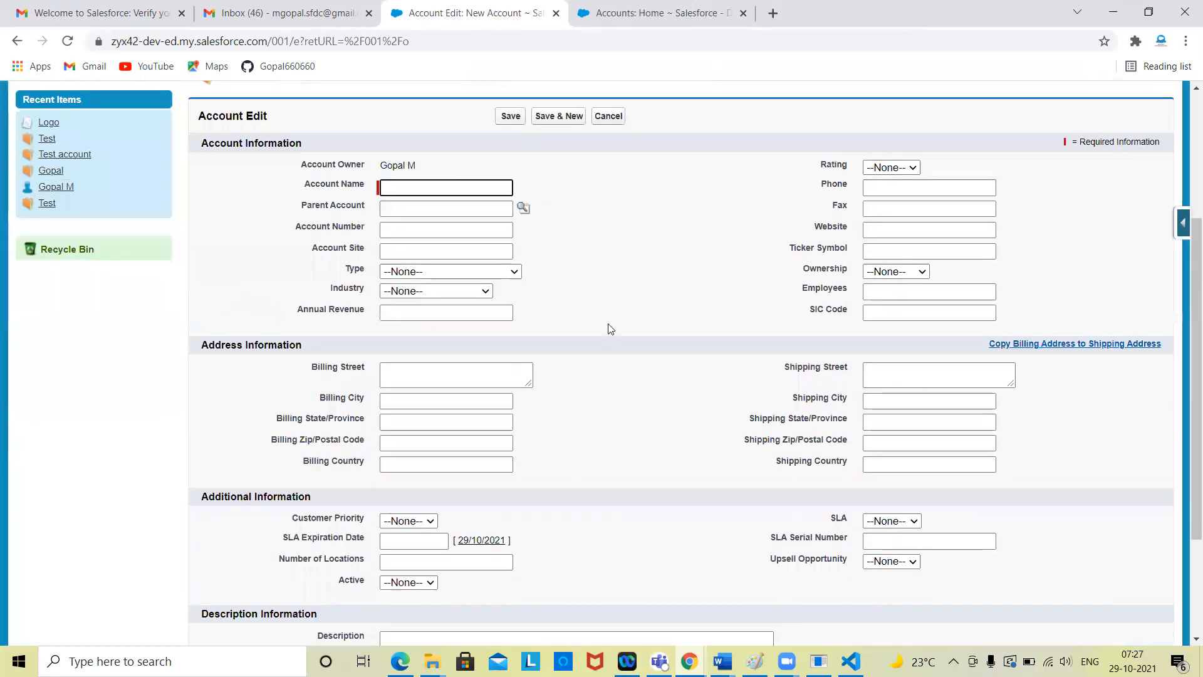
scroll(573, 428, up, 3)
click(608, 335)
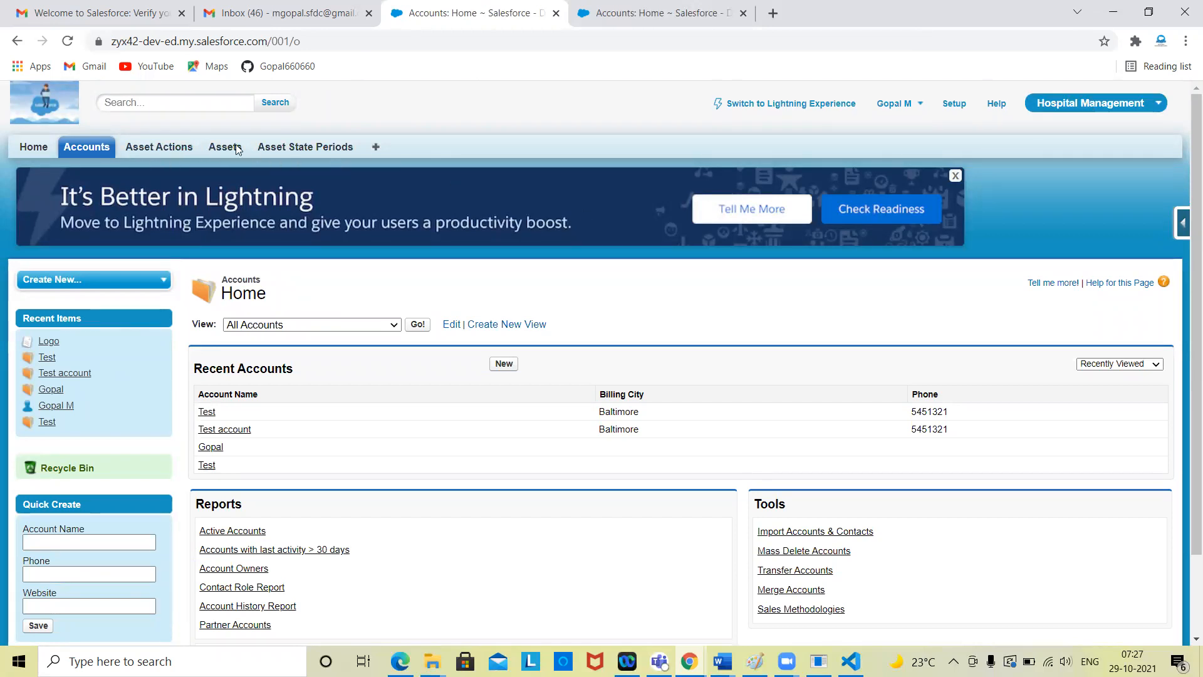
Step: Remove Accounts, Asset Actions, Assets and Asset State Periods from the Hospital Management app's selected tabs and save
click(377, 148)
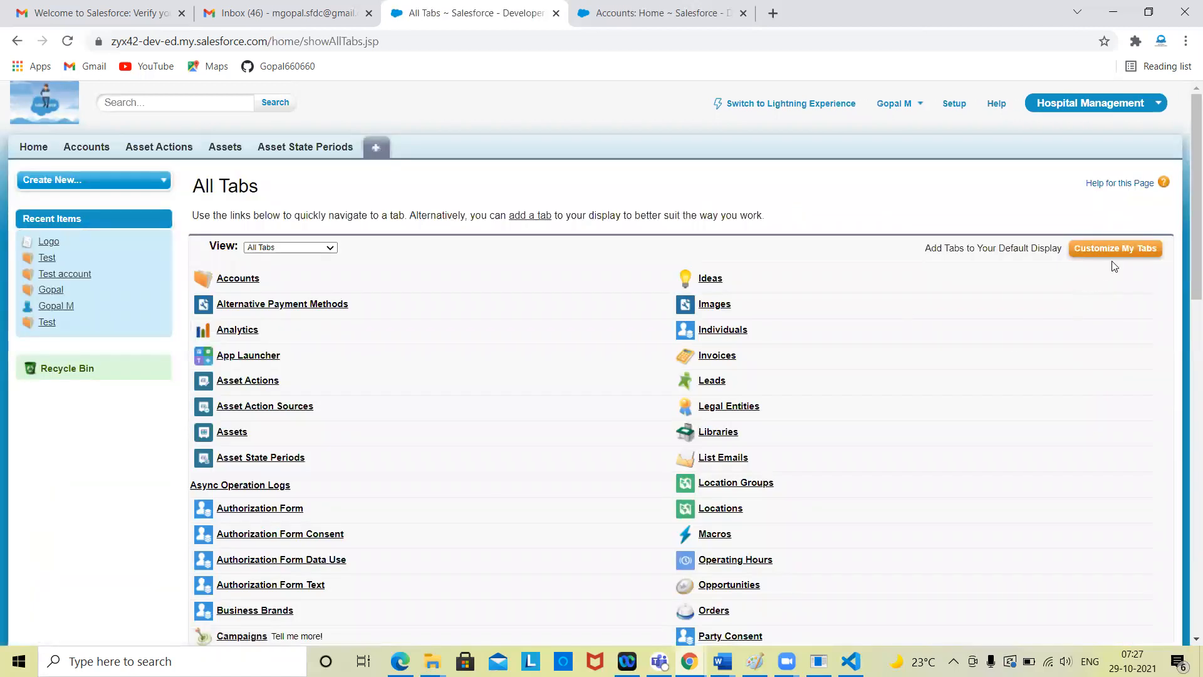
click(1115, 249)
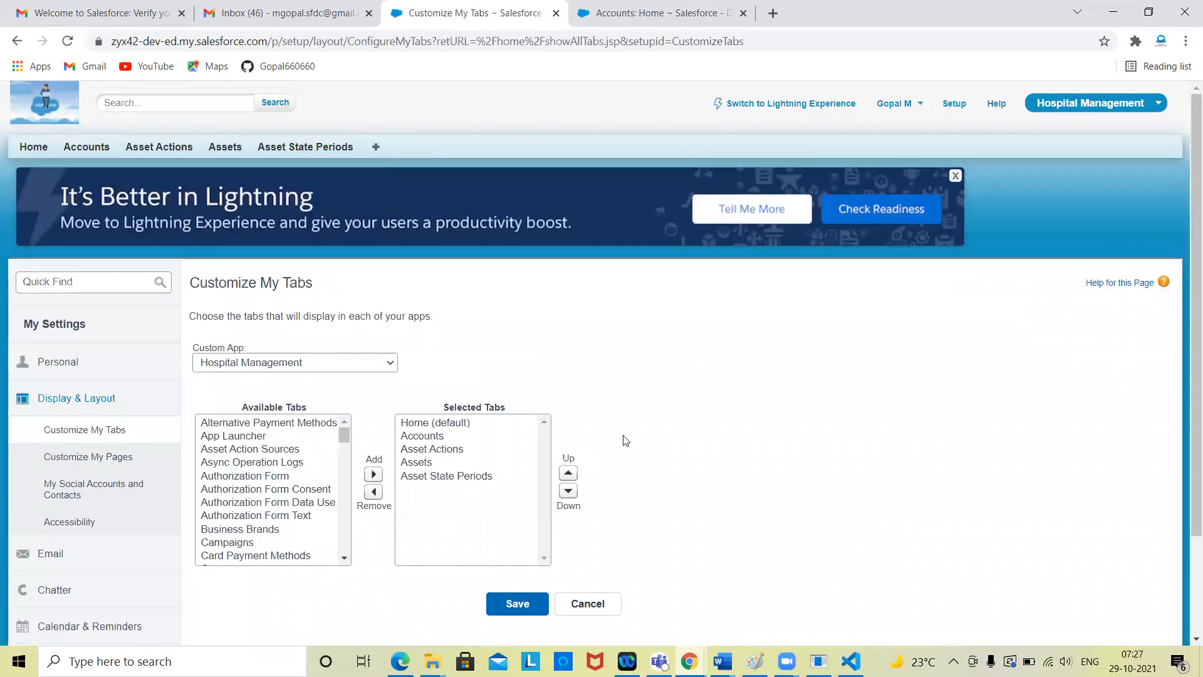
scroll(624, 441, down, 2)
click(442, 392)
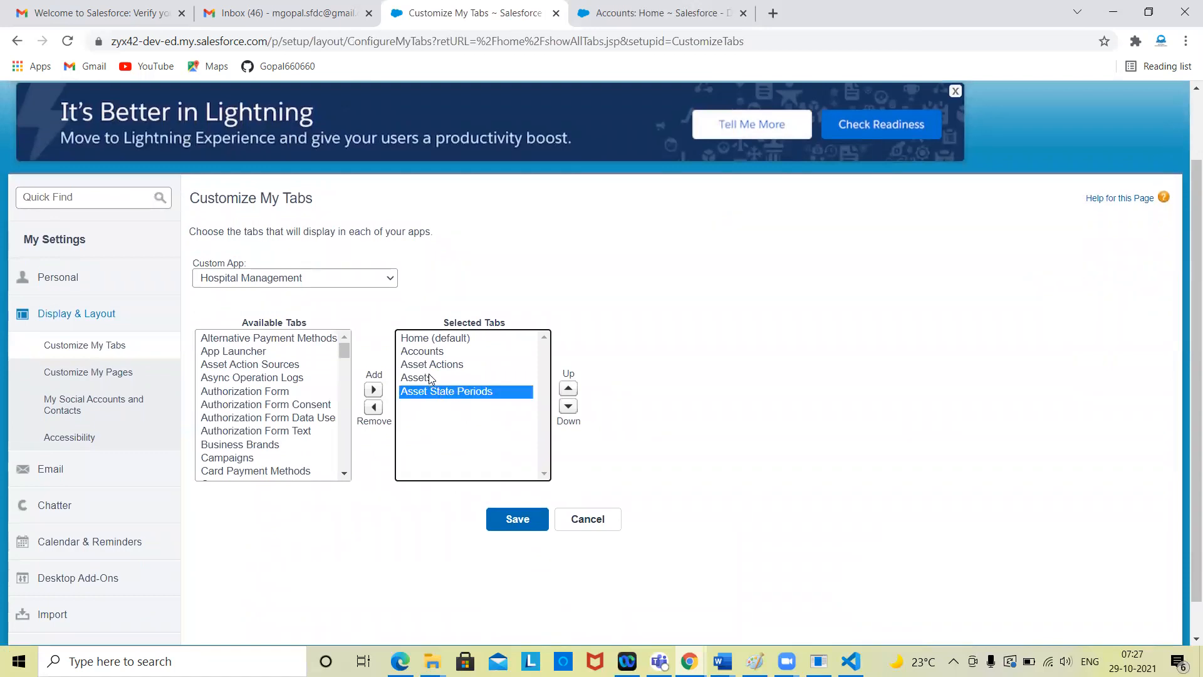
ctrl+click(418, 352)
ctrl+click(416, 365)
ctrl+click(416, 365)
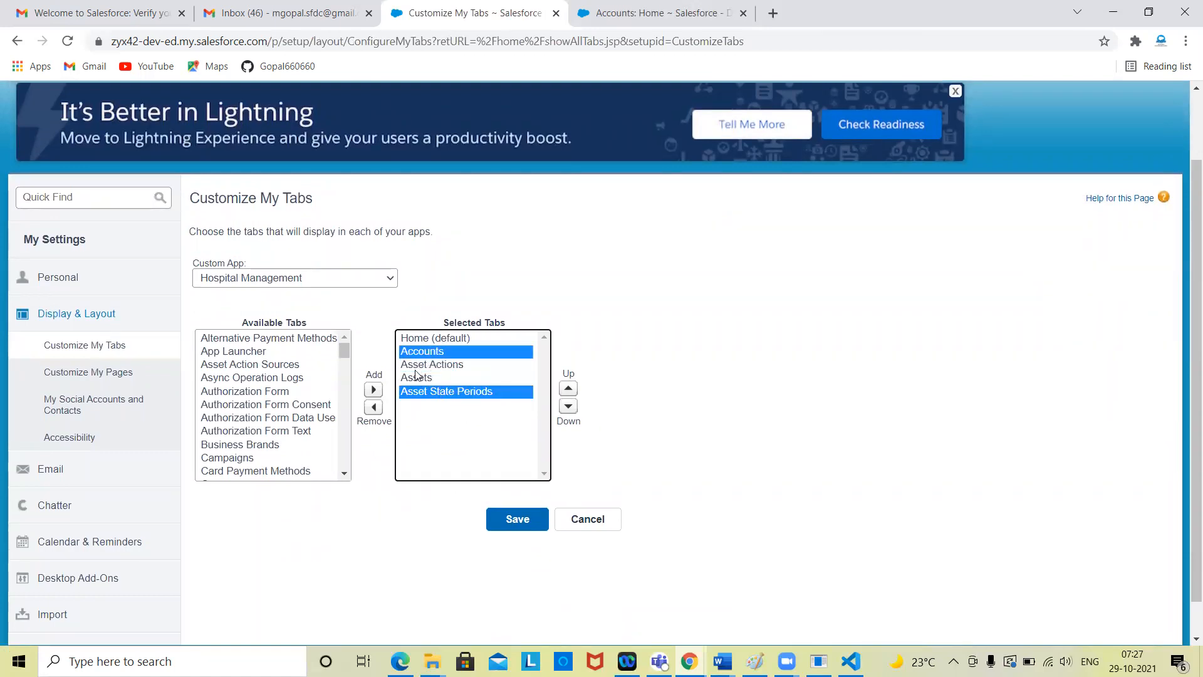
ctrl+click(417, 375)
ctrl+click(420, 366)
ctrl+click(420, 367)
ctrl+click(420, 367)
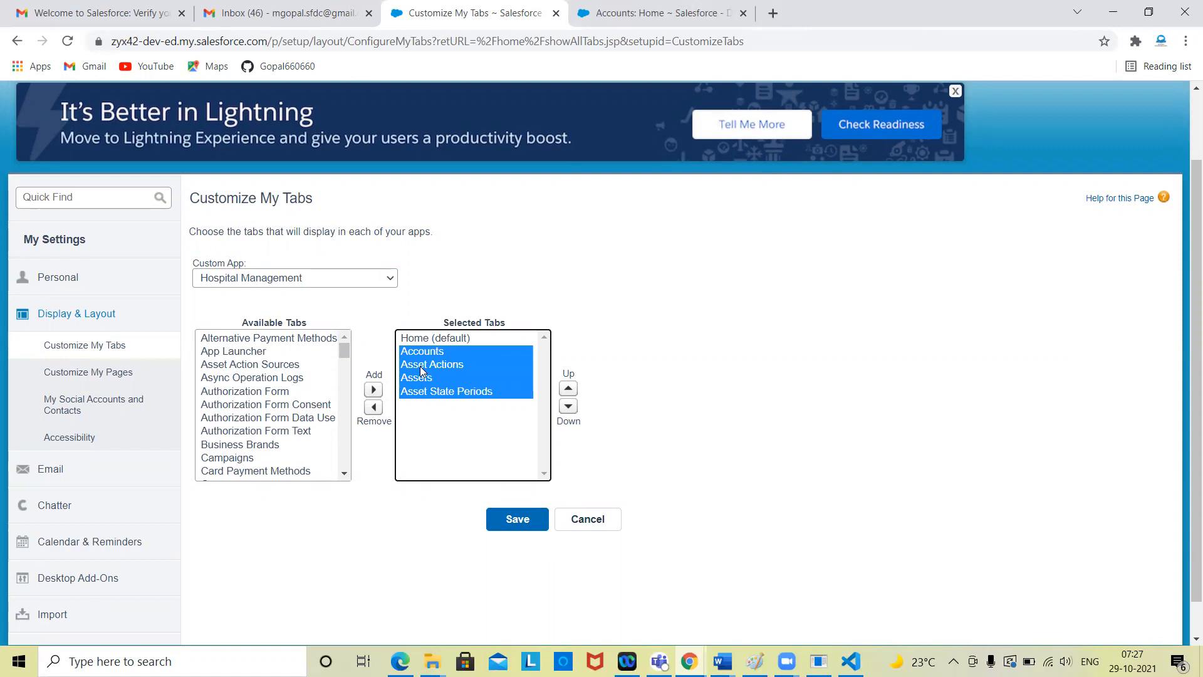
click(374, 407)
click(499, 522)
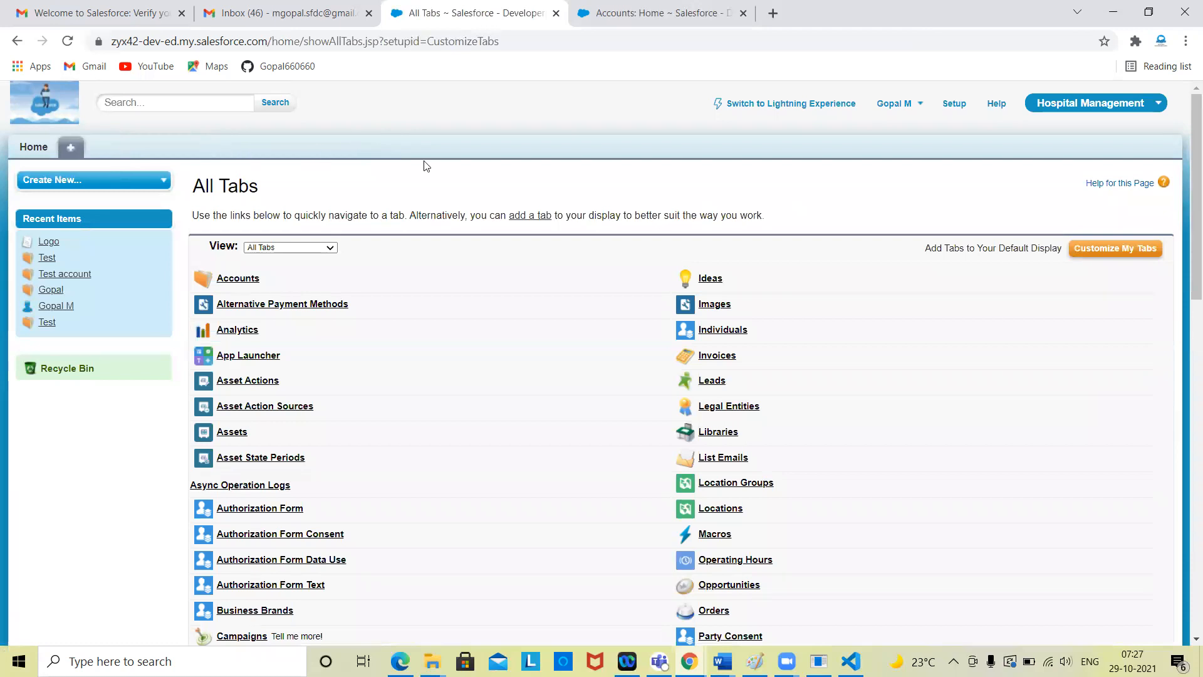
Step: Search the Setup navigation for "object", locate Objects under Create, and clear the search
click(954, 104)
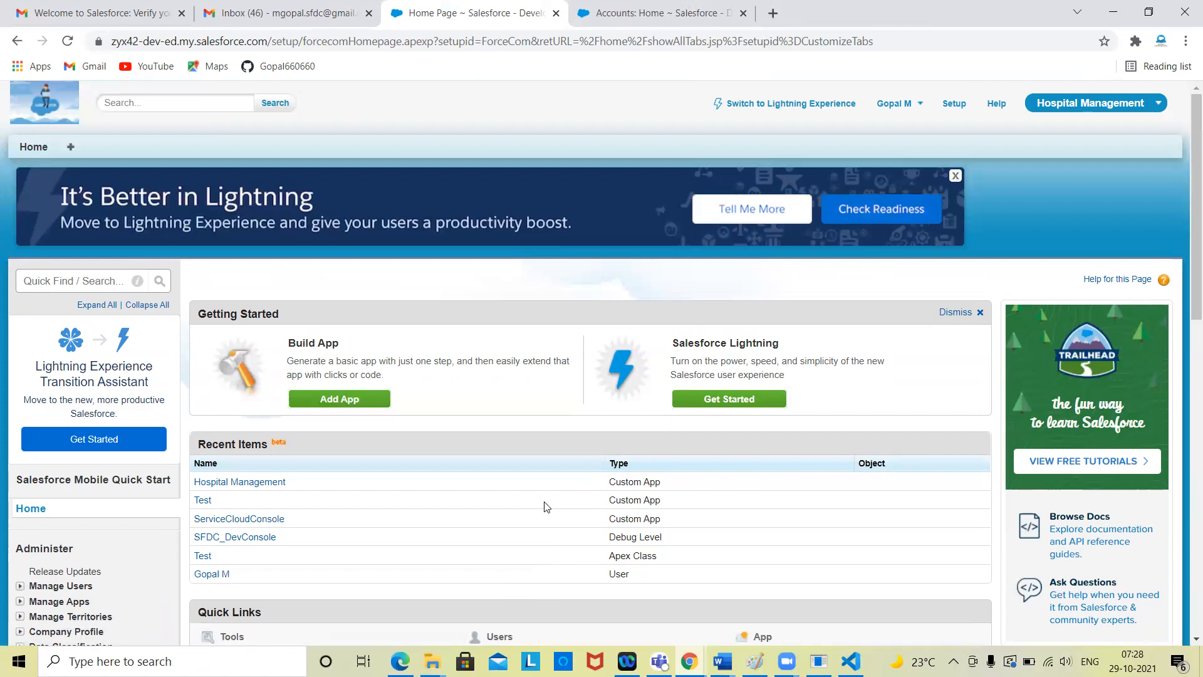
click(83, 281)
text(object)
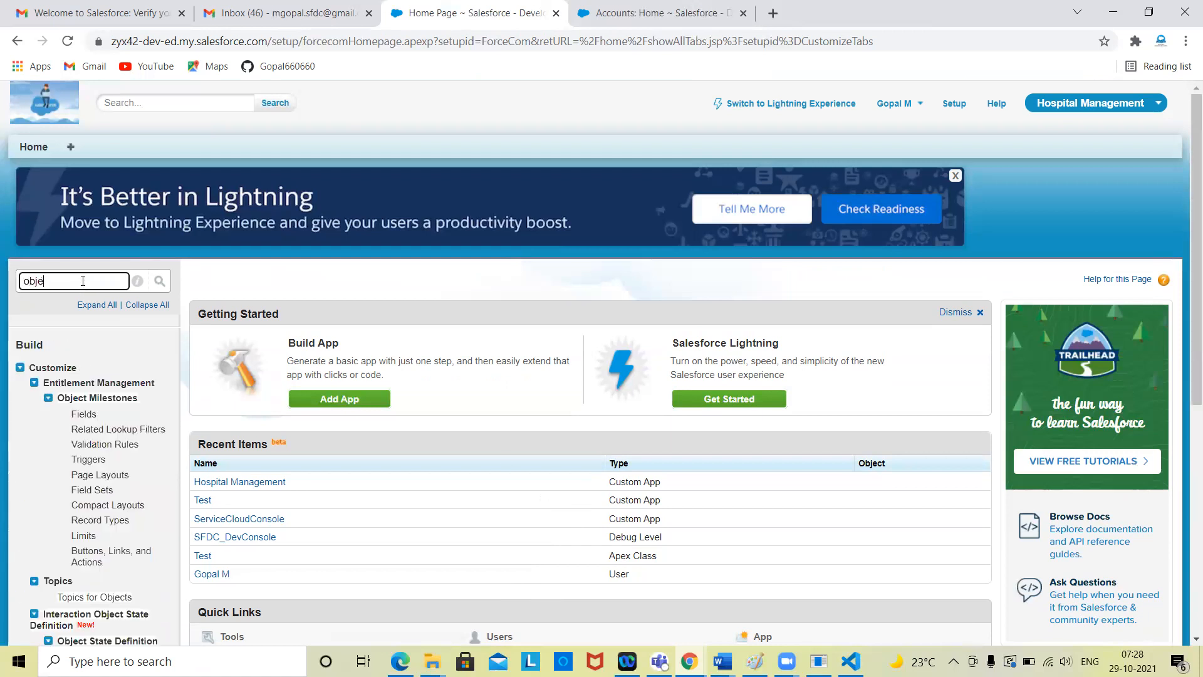
scroll(108, 548, down, 7)
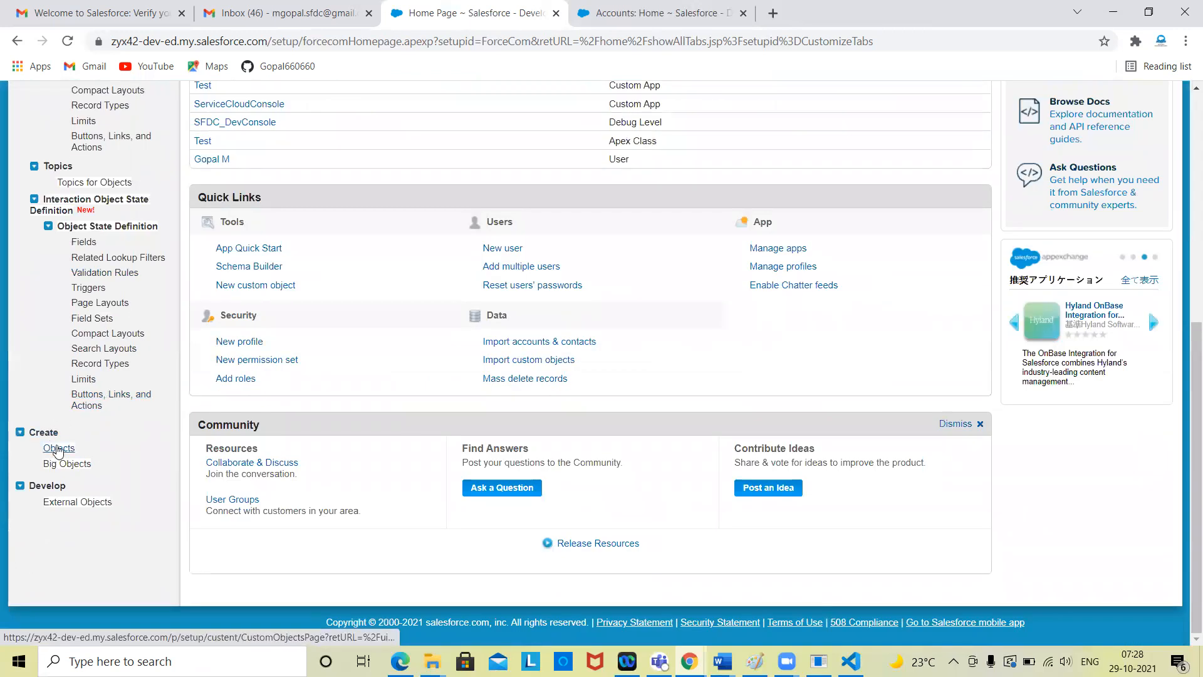
scroll(51, 455, up, 7)
key(BackSpace)
key(BackSpace)
key(BackSpace)
key(BackSpace)
key(BackSpace)
key(BackSpace)
Step: Open the Custom Objects page from Create in the Build section and start a new custom object
scroll(91, 322, down, 10)
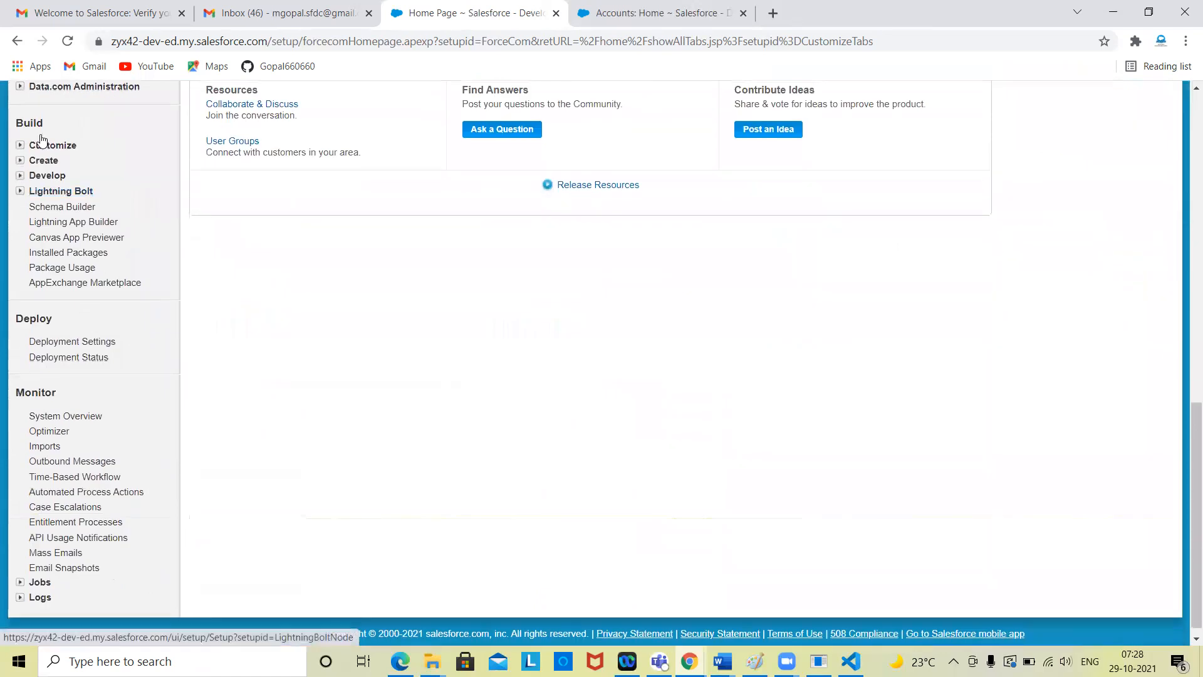
click(21, 160)
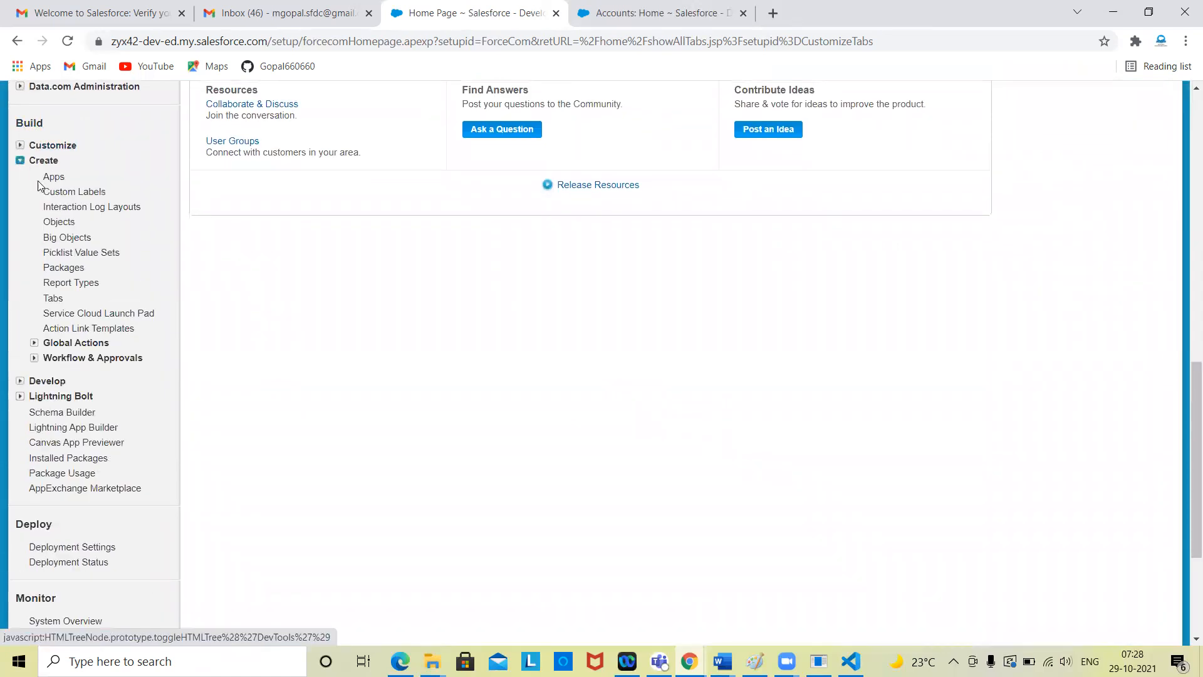
click(59, 223)
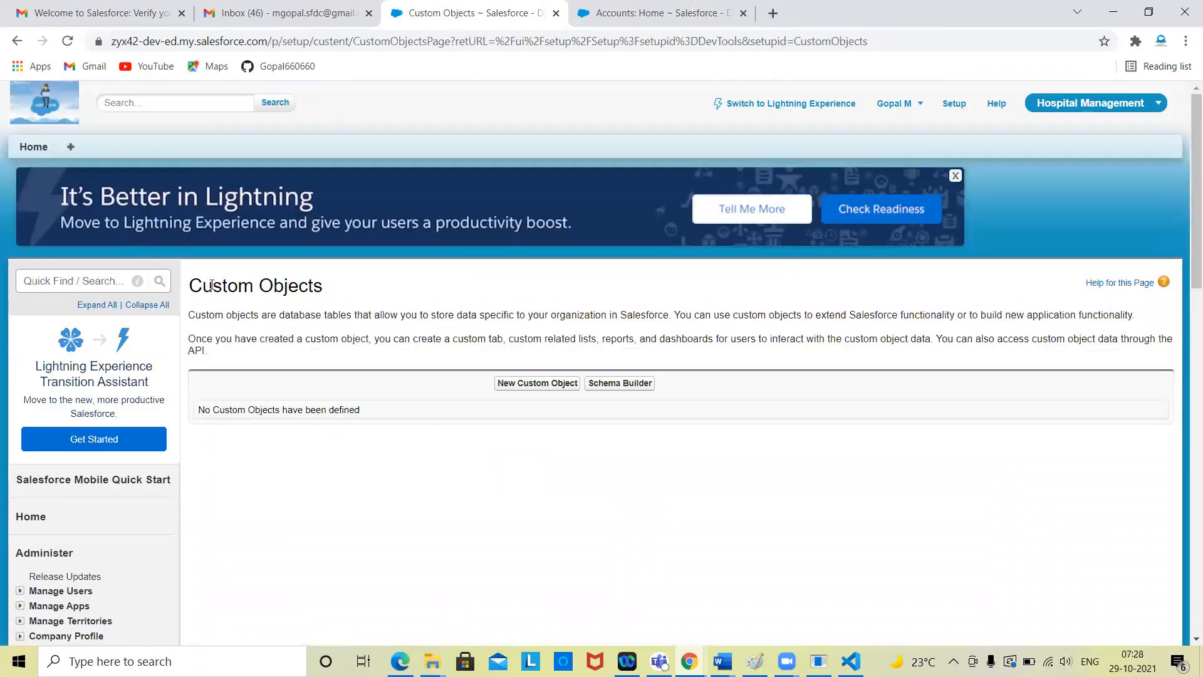
triple_click(212, 286)
click(331, 280)
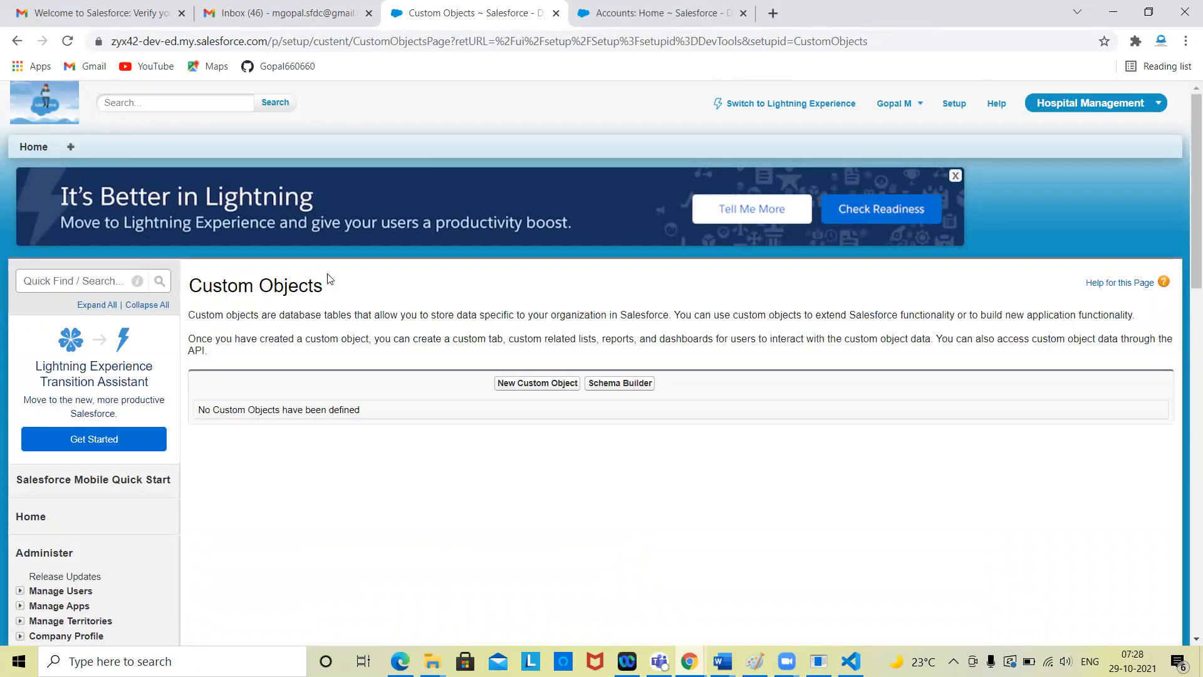
triple_click(289, 290)
click(389, 292)
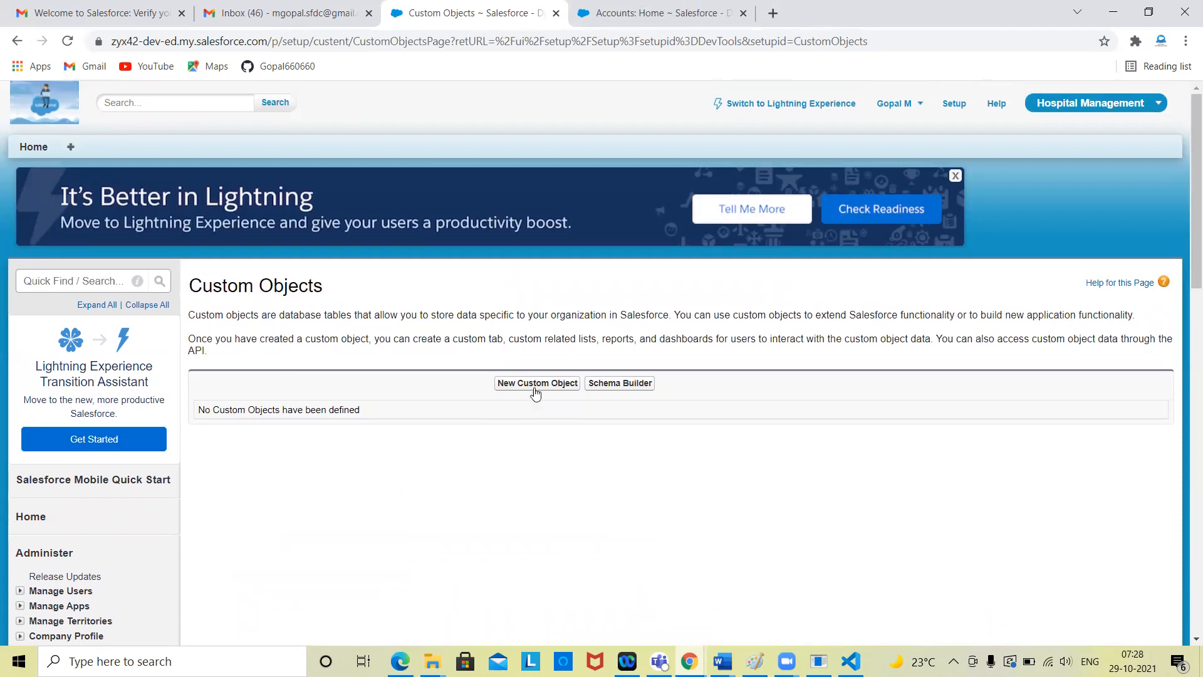
click(536, 392)
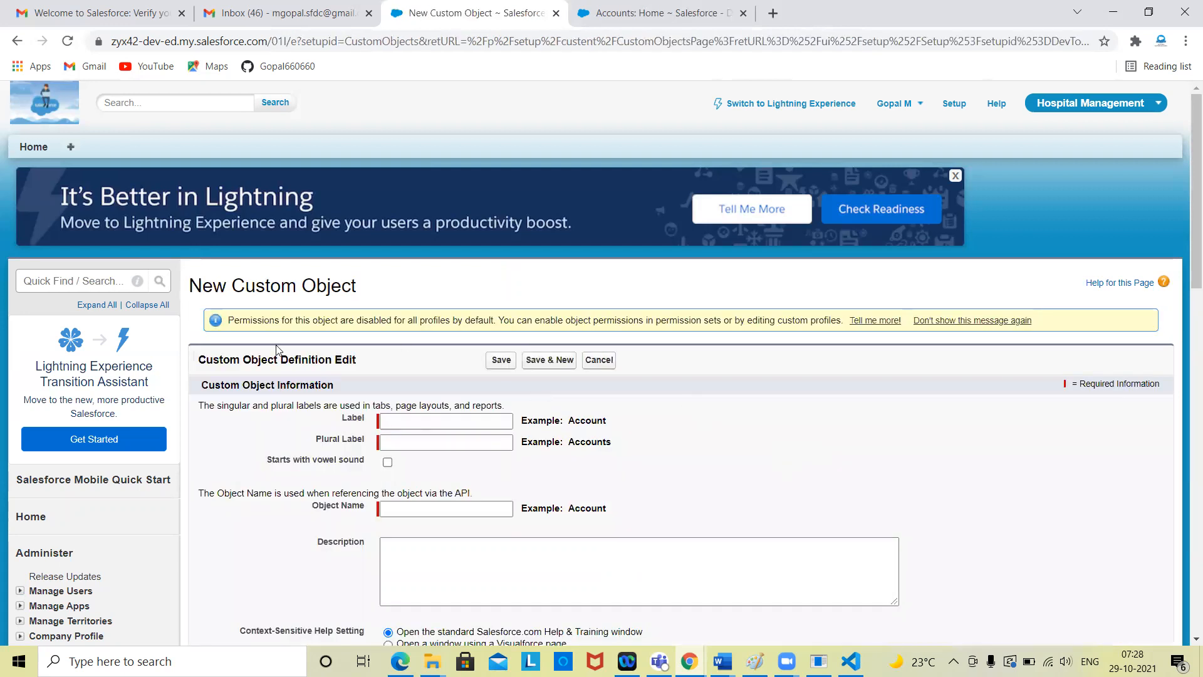
Step: Look through the Setup navigation beside the new object form and collapse the Create entries under Build
click(95, 283)
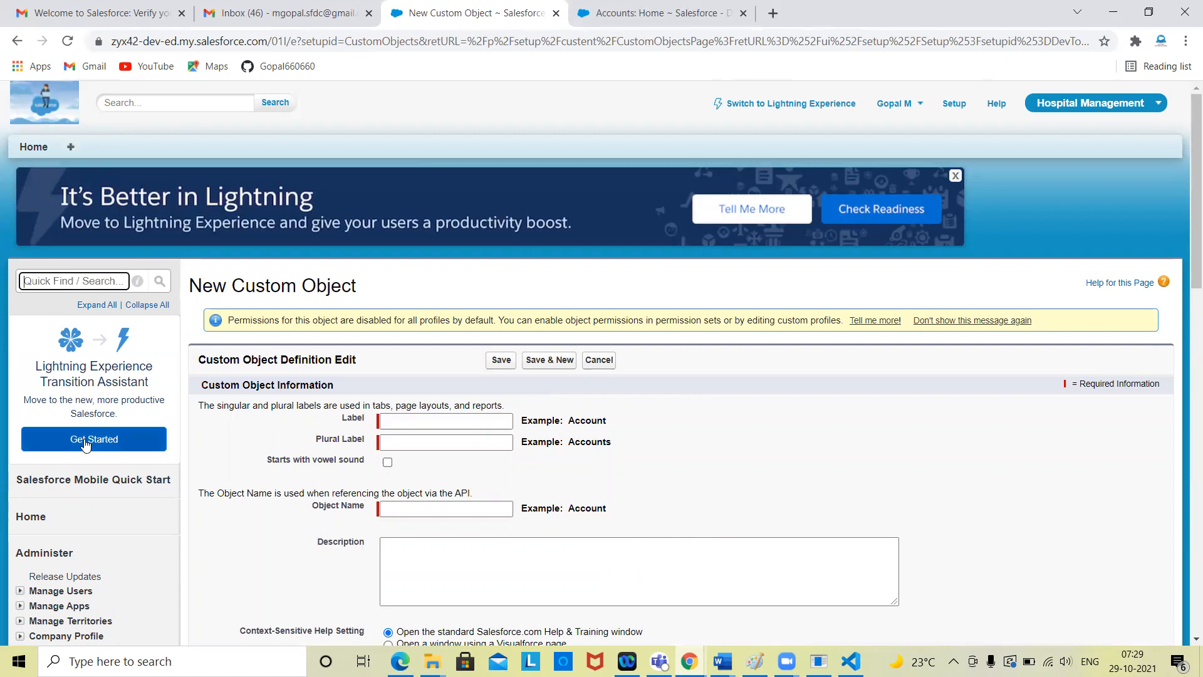
scroll(23, 195, down, 5)
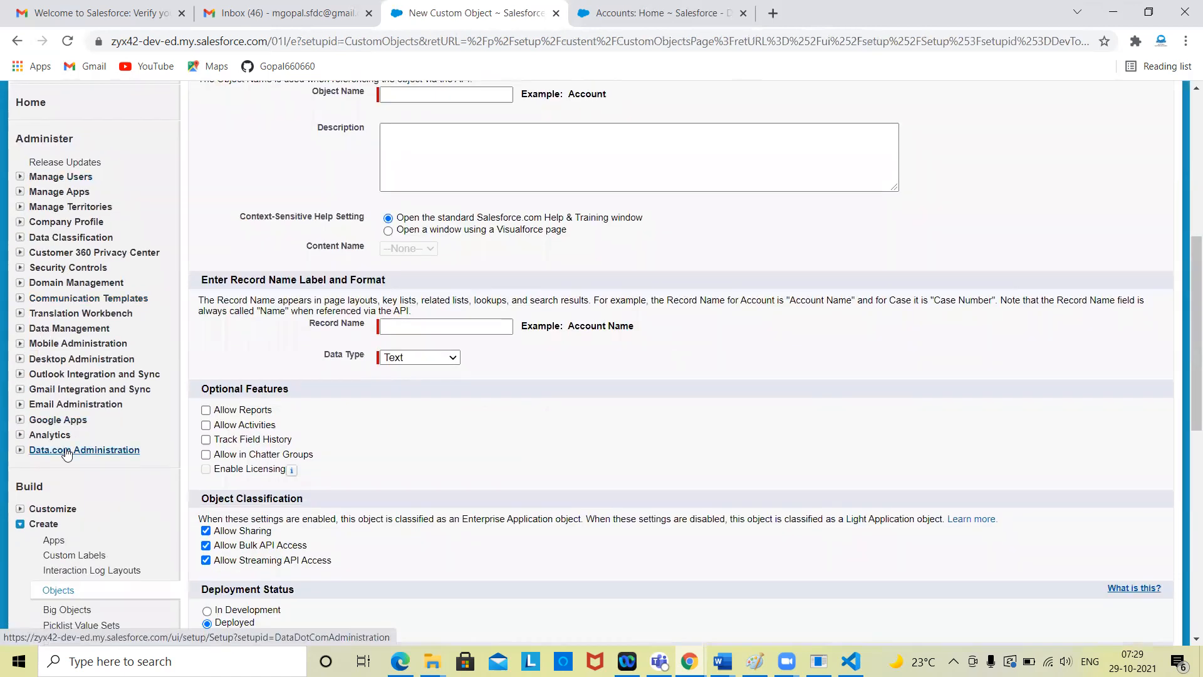
scroll(25, 446, down, 3)
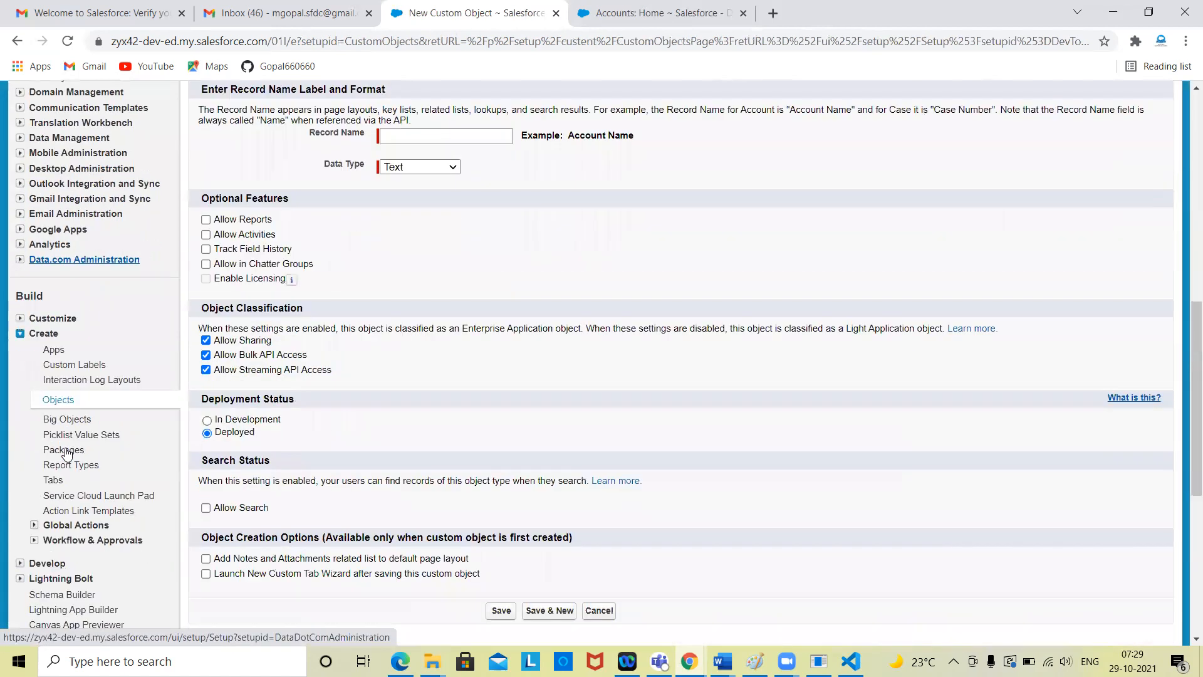
click(20, 336)
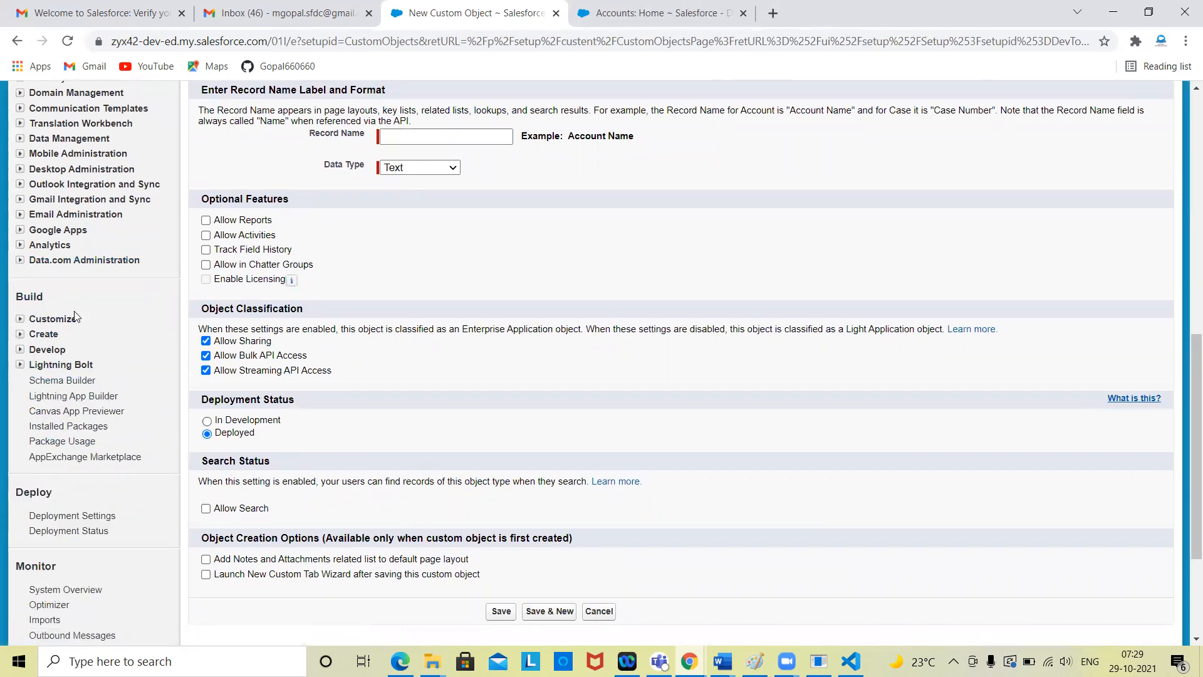
scroll(74, 315, up, 3)
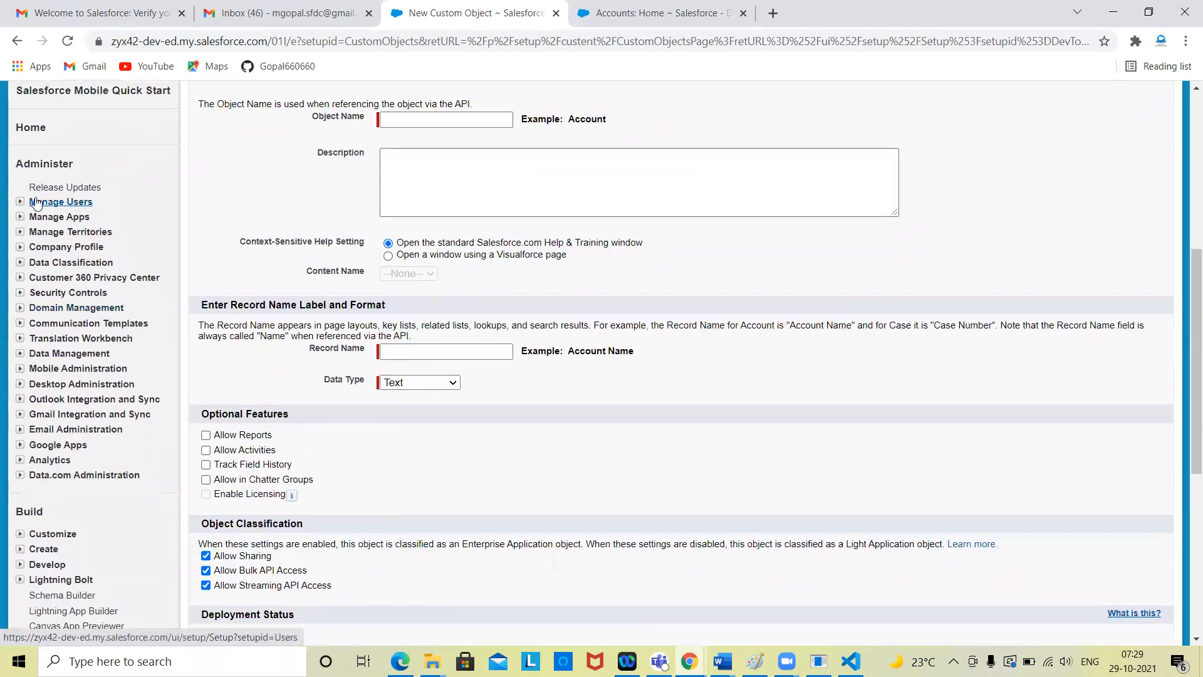
Step: Examine the Administer entries under Manage Users, Manage Apps, Data Management, Translation Workbench and Security Controls
click(21, 202)
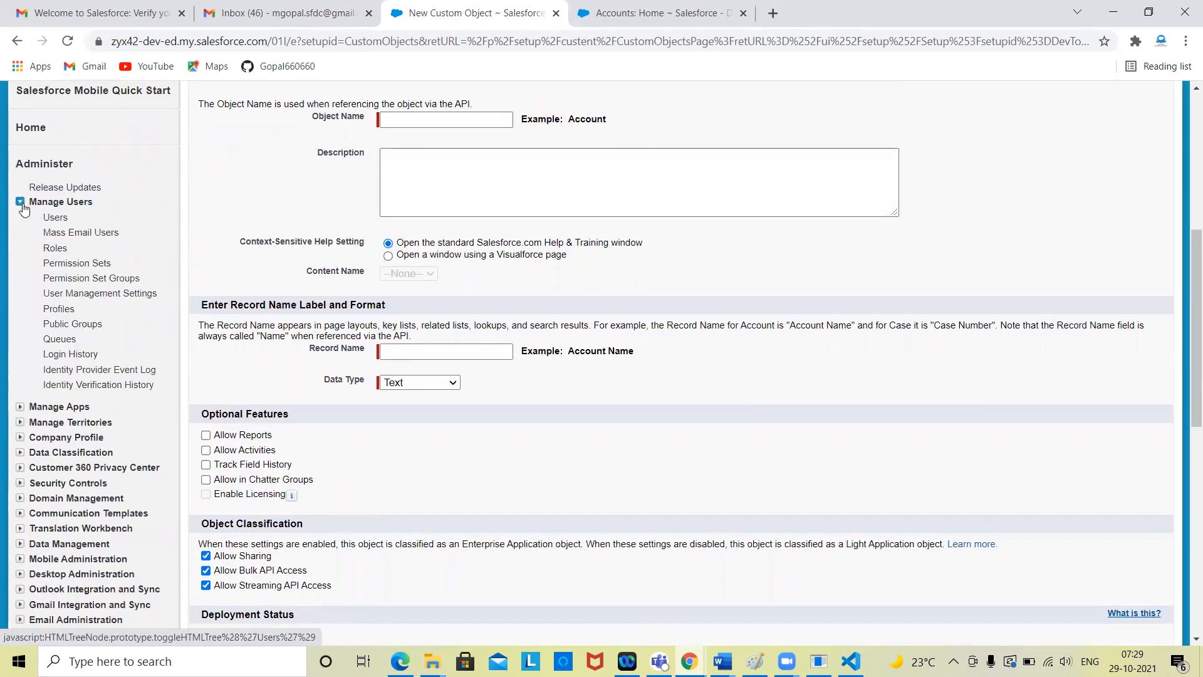
click(21, 203)
click(21, 217)
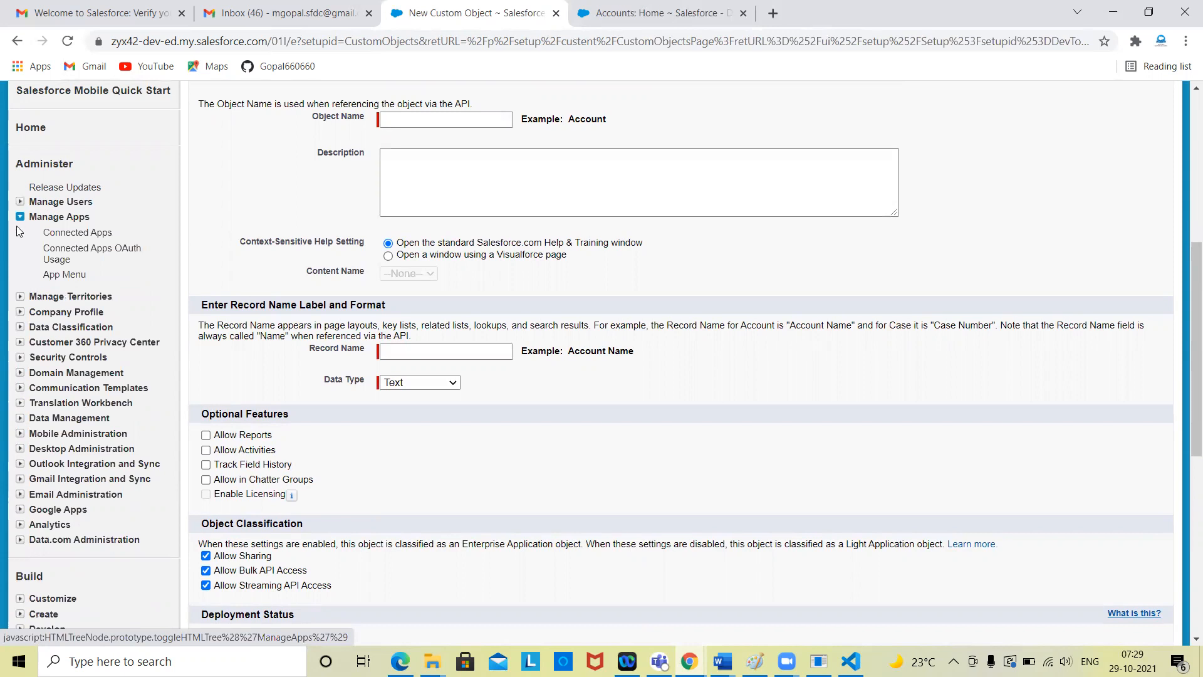
click(20, 217)
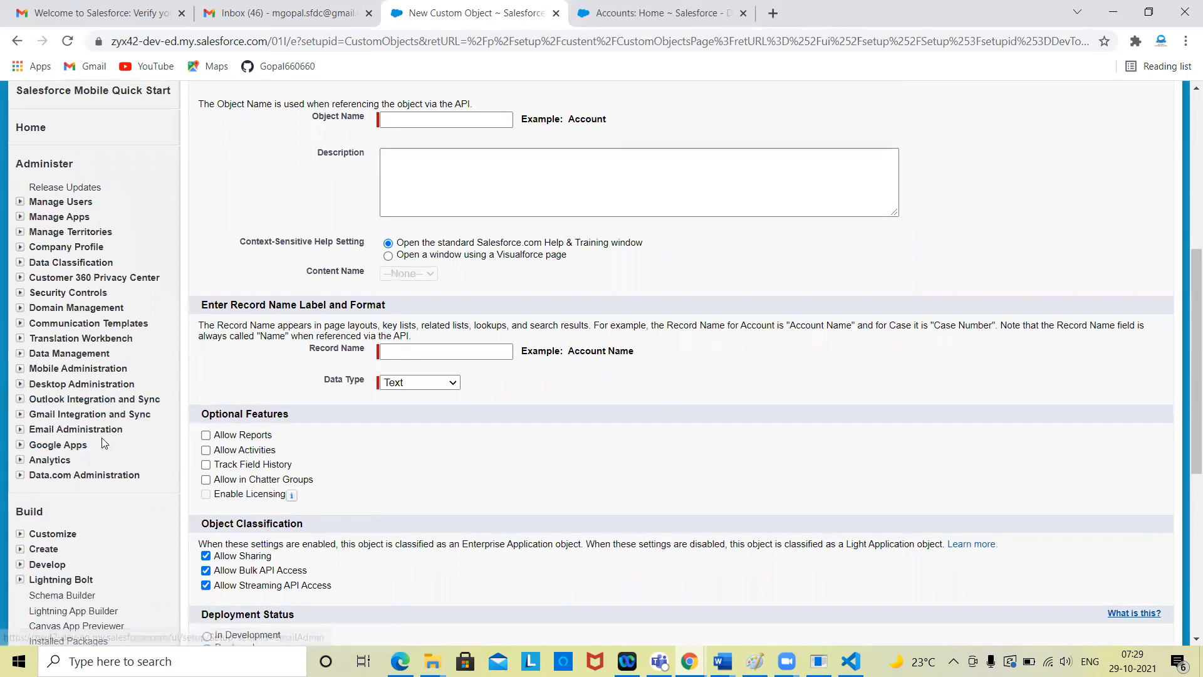
click(20, 354)
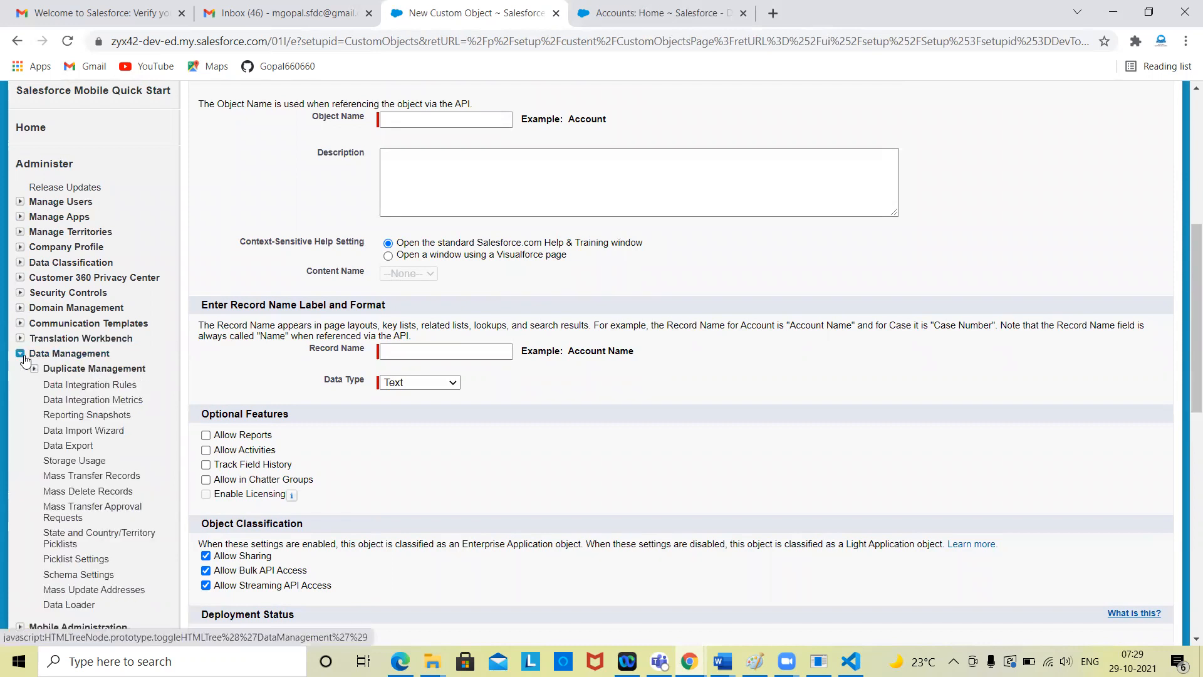
click(21, 354)
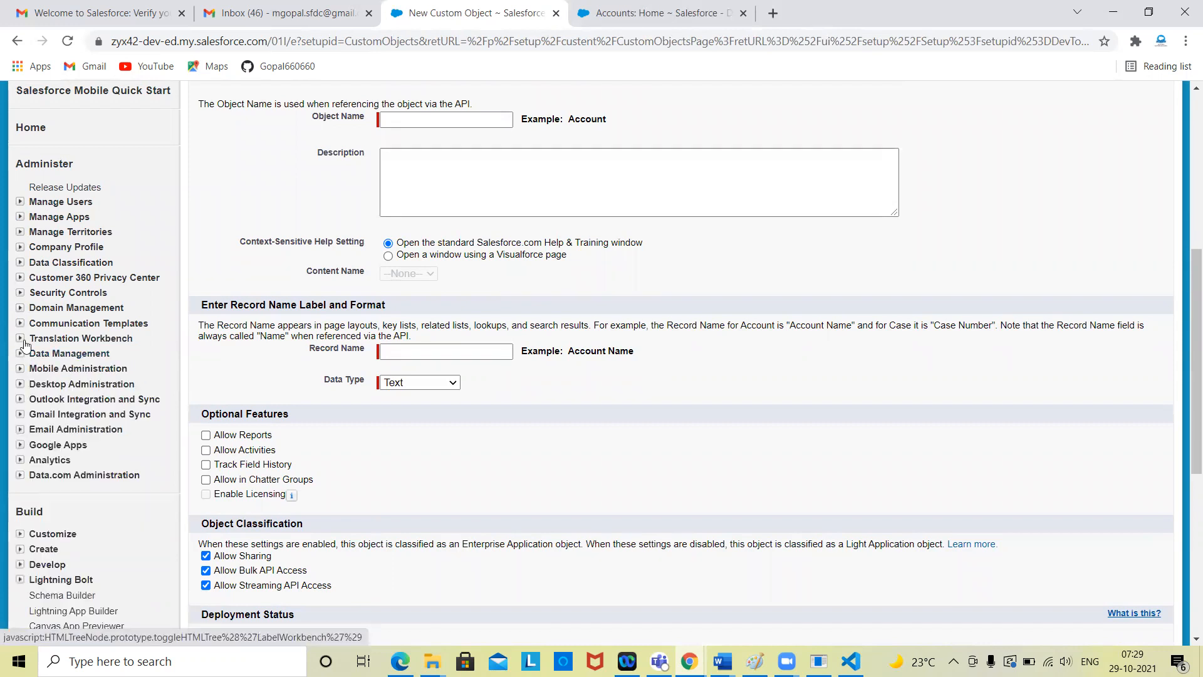
click(21, 339)
click(21, 339)
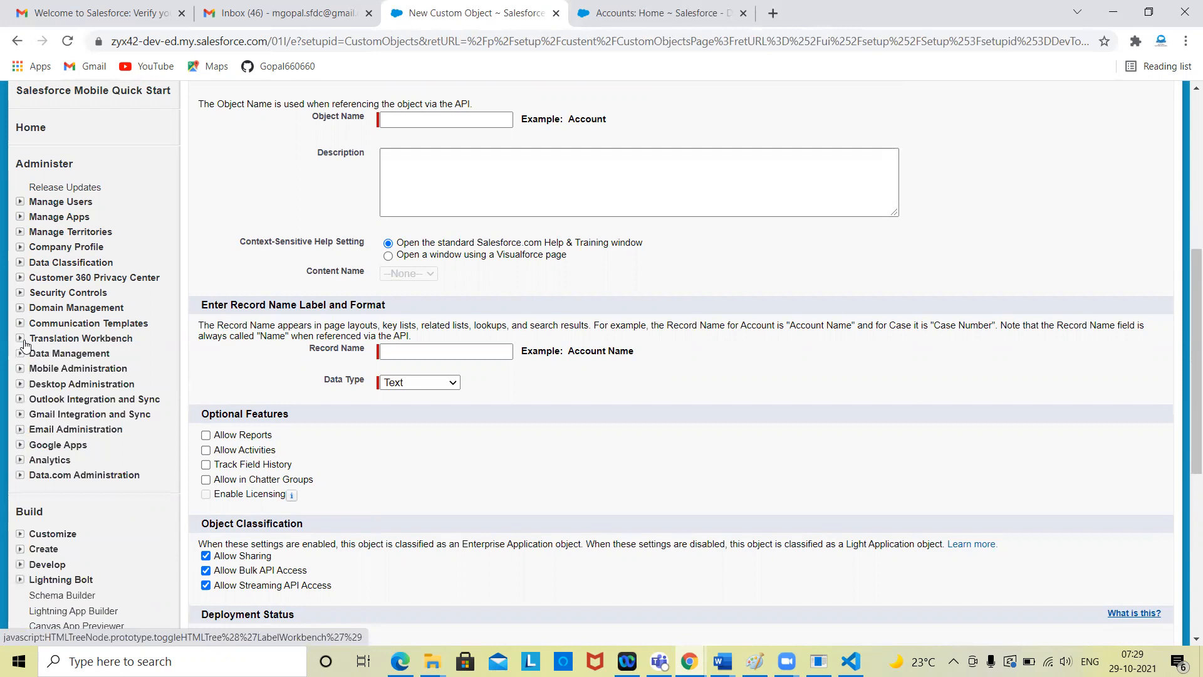
click(21, 295)
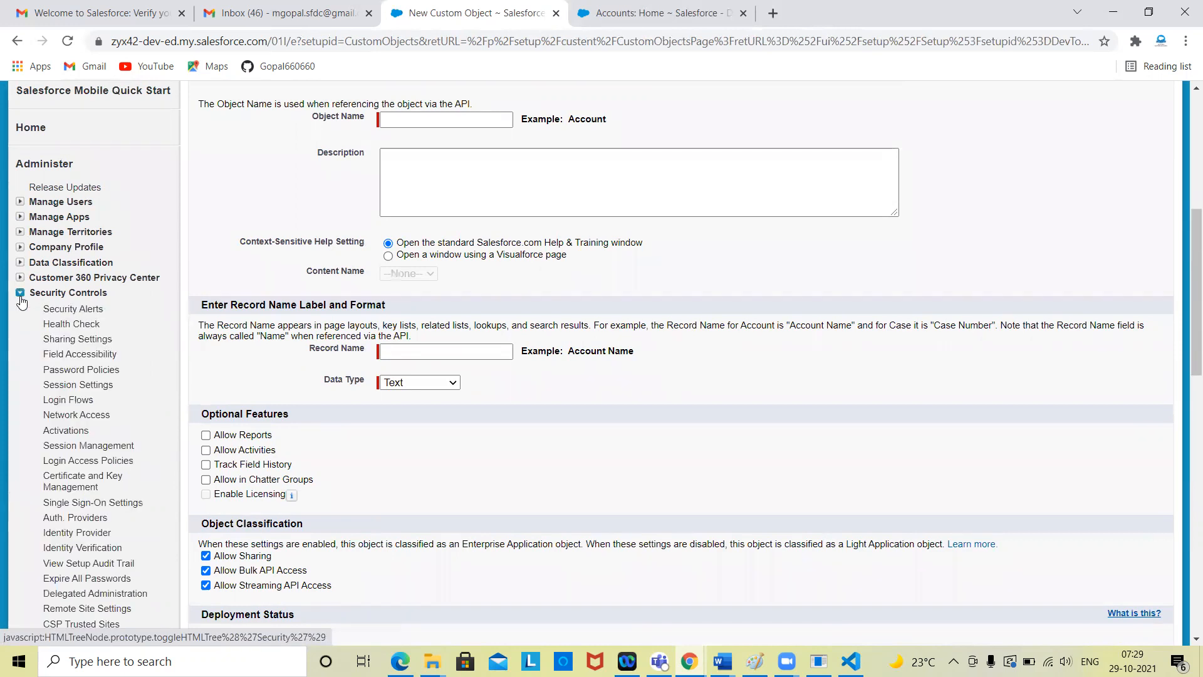
Step: Collapse the Security Controls entries and set the new custom object's label to Doctor
click(21, 295)
scroll(151, 441, down, 3)
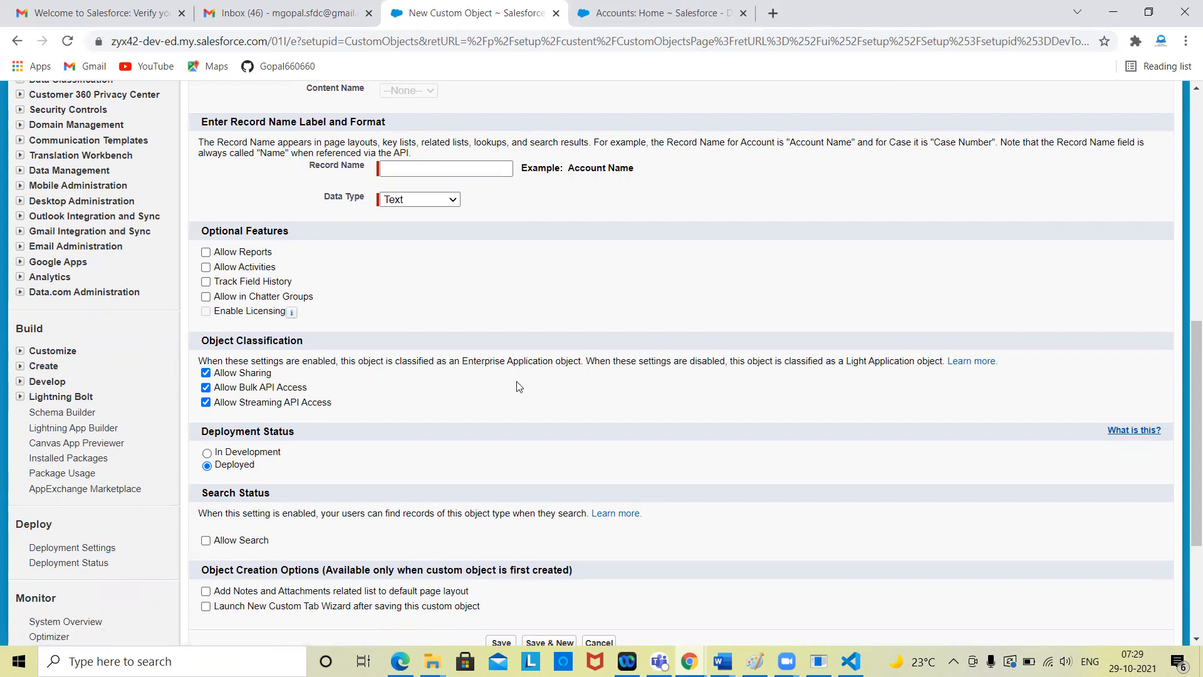
scroll(534, 386, up, 6)
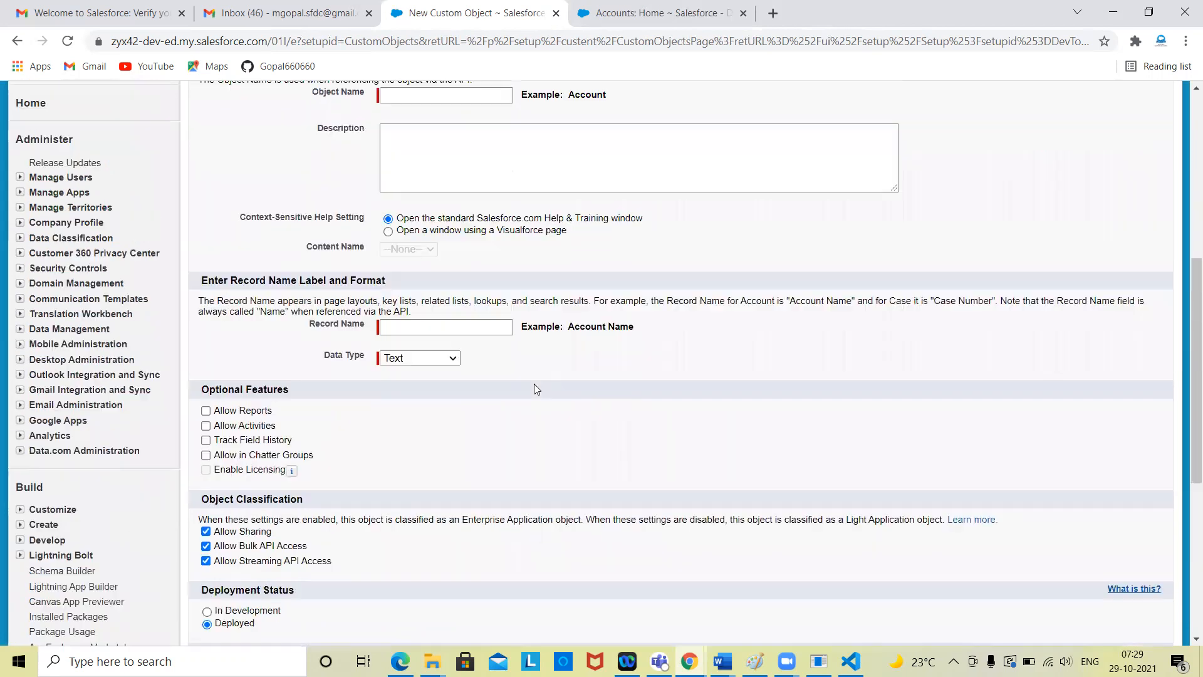
scroll(731, 422, up, 1)
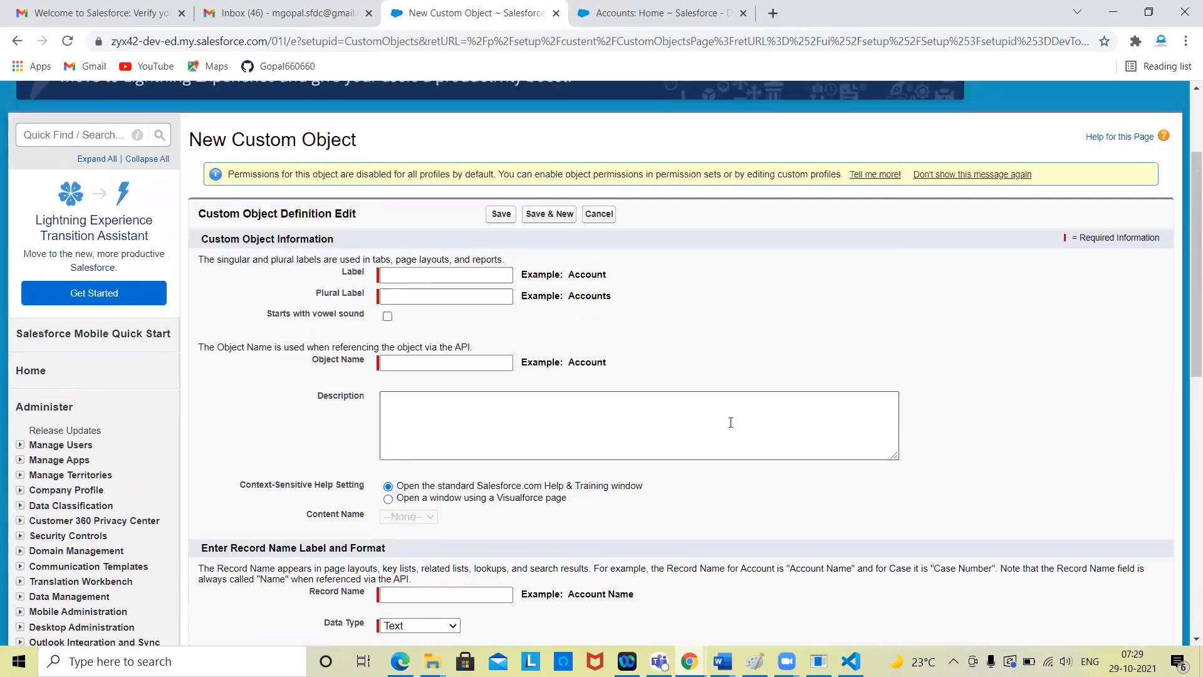
click(481, 280)
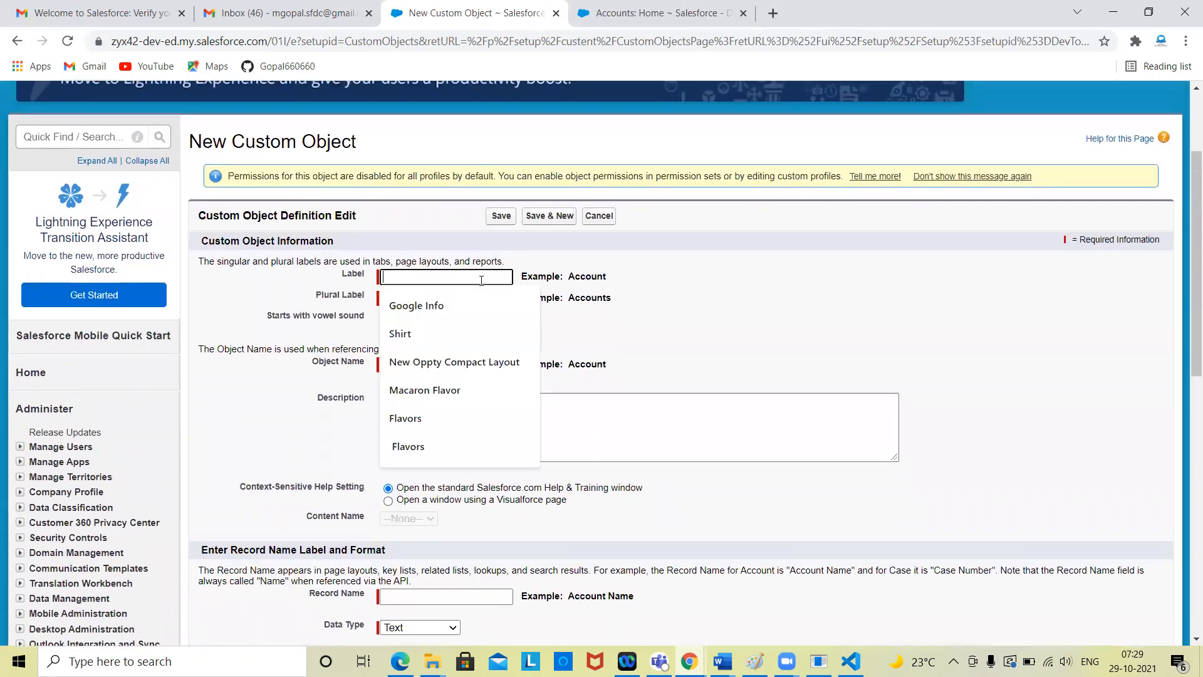
text(Doctor)
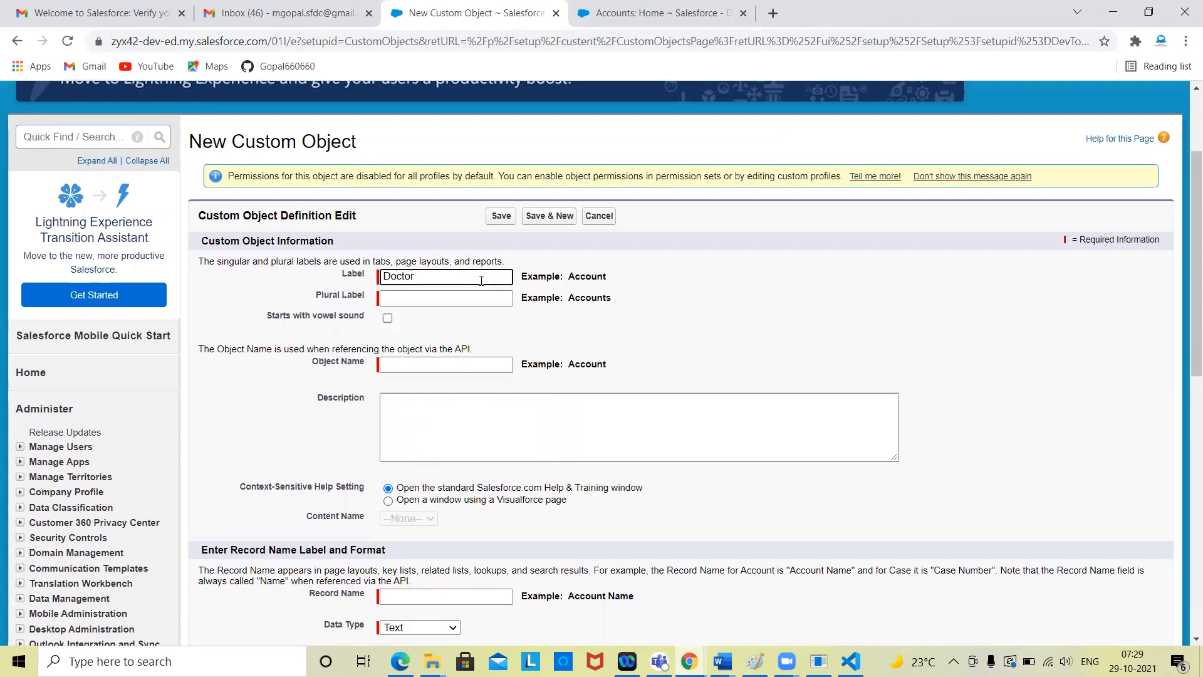
click(687, 338)
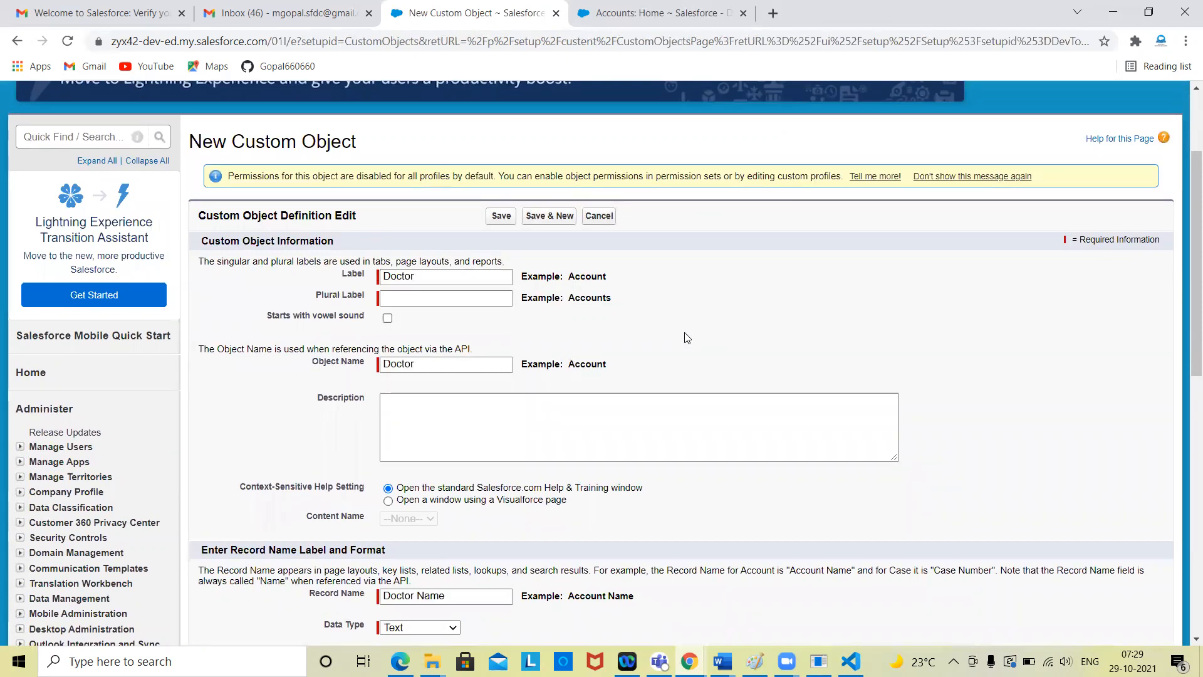
Step: Fill in the plural label as Doctors, based on a copy of the object's label
scroll(688, 337, up, 2)
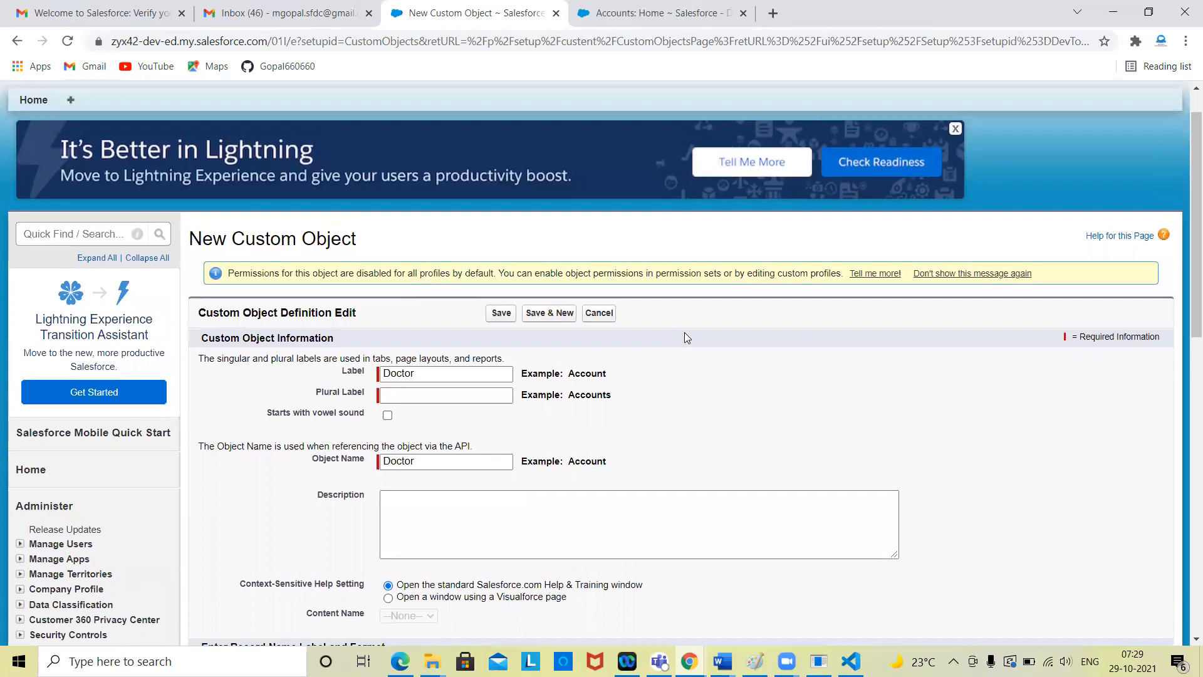
scroll(687, 337, up, 1)
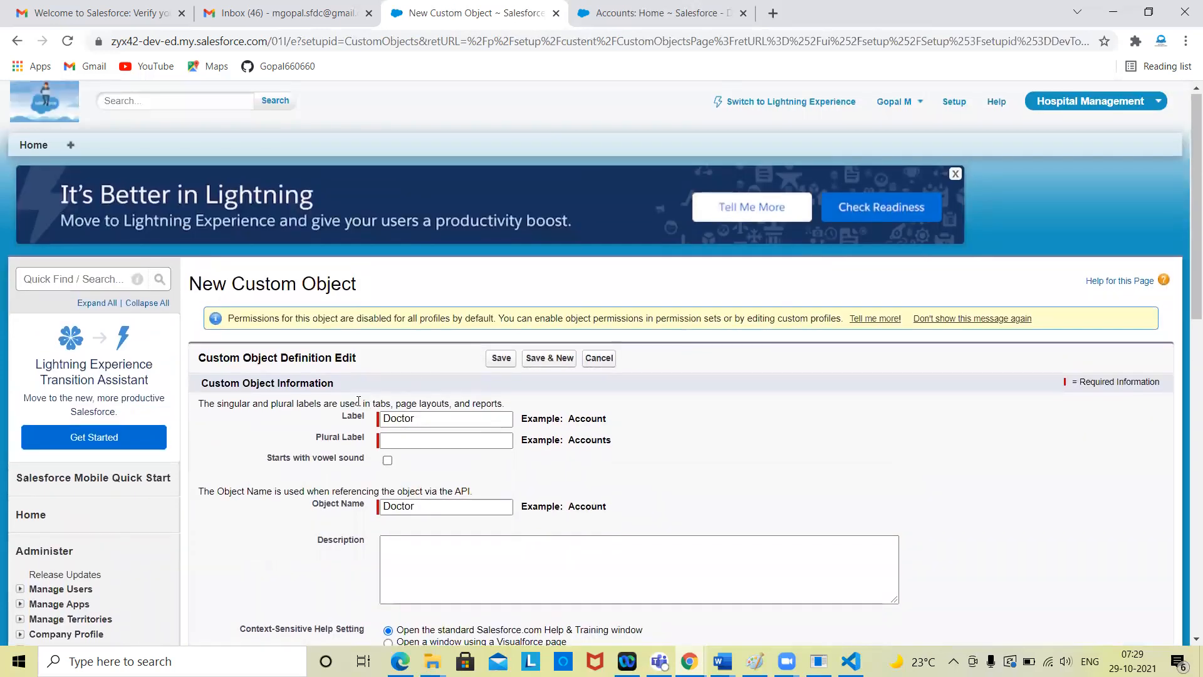
click(427, 416)
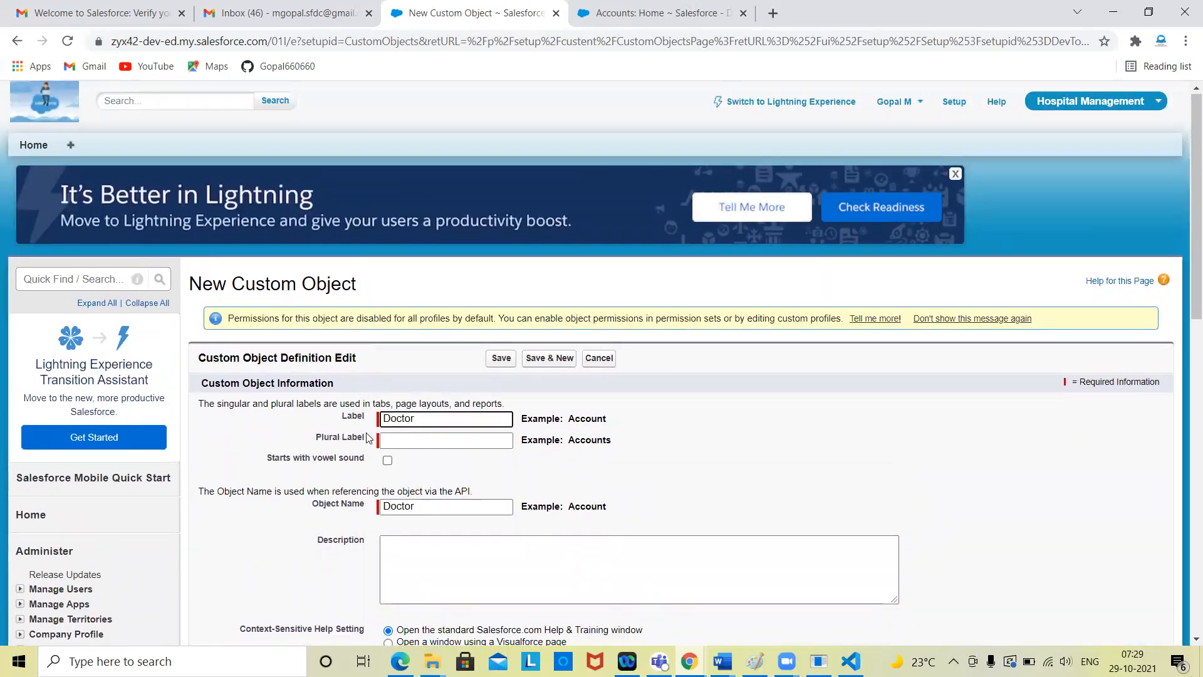
triple_click(341, 437)
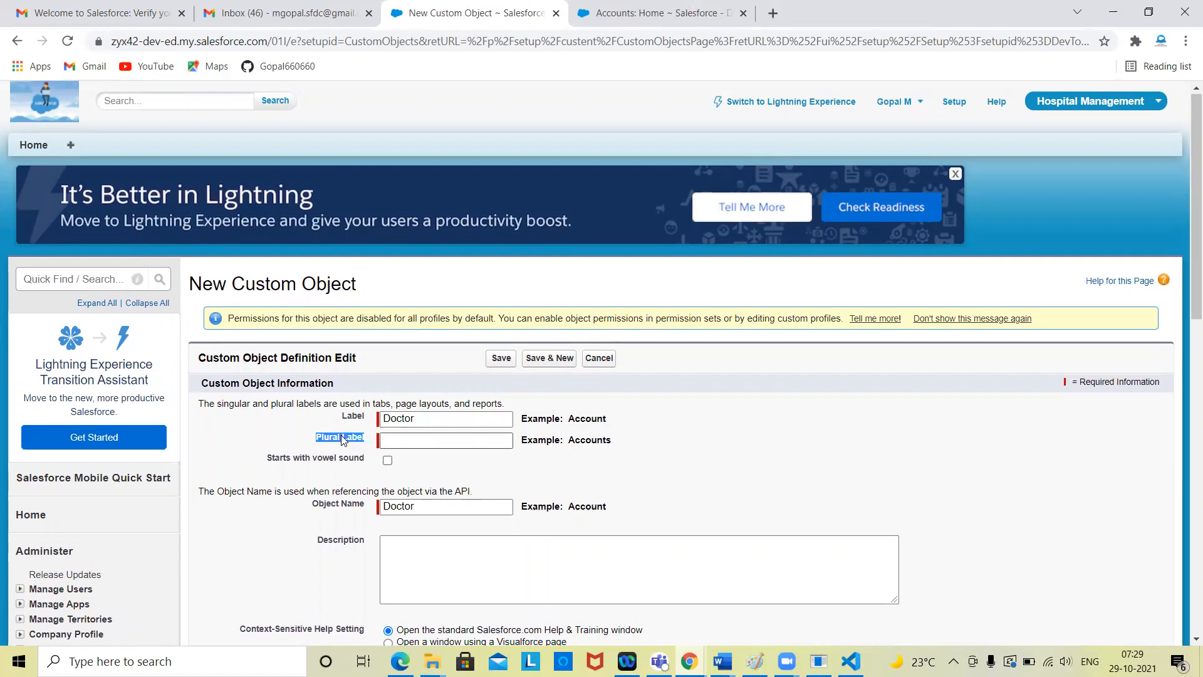
click(411, 439)
click(617, 446)
triple_click(587, 439)
click(587, 440)
double_click(441, 418)
key(ctrl+c)
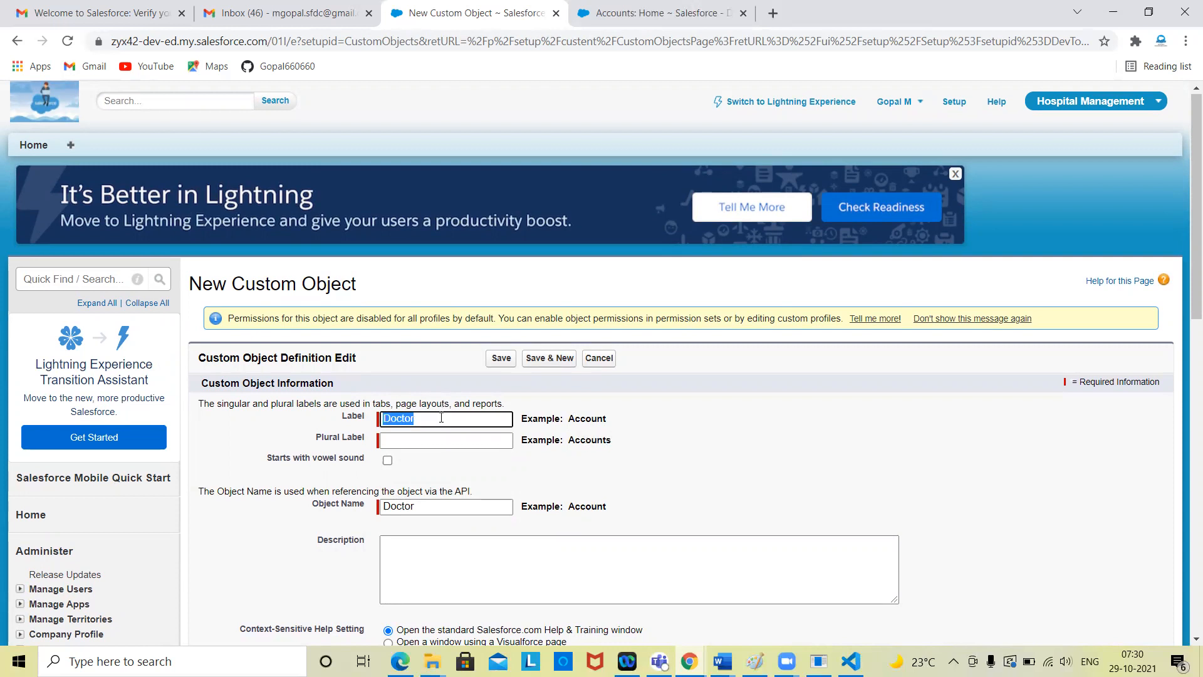
click(431, 443)
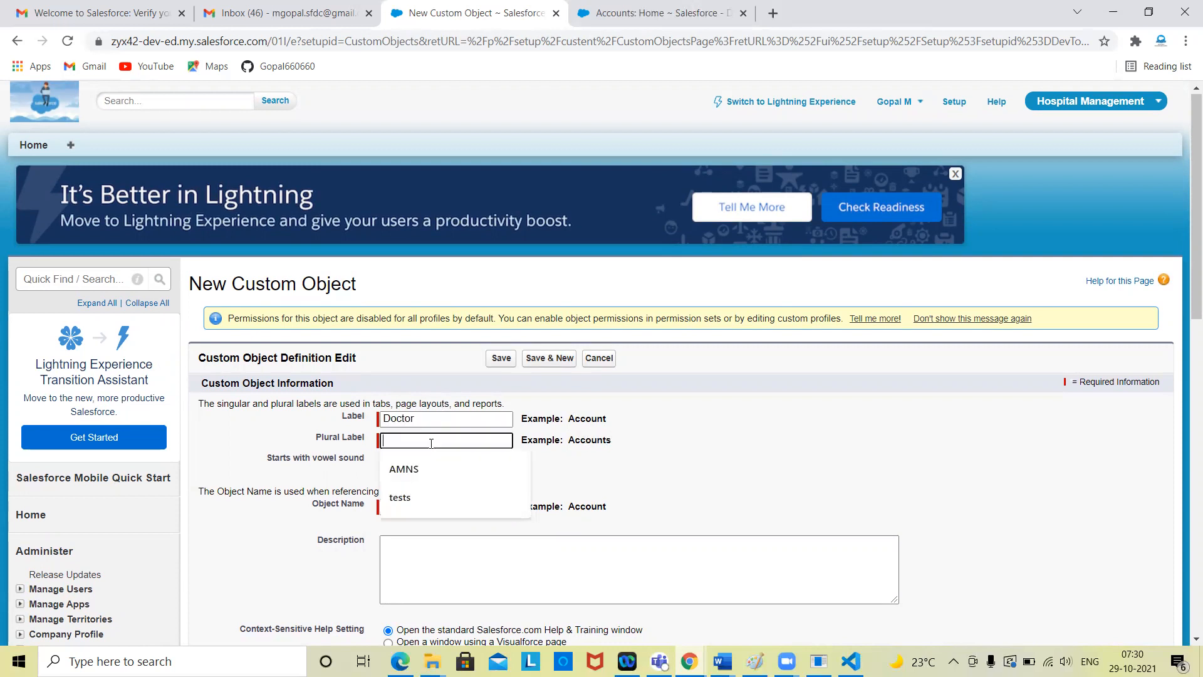
key(ctrl+v)
text(s)
click(726, 457)
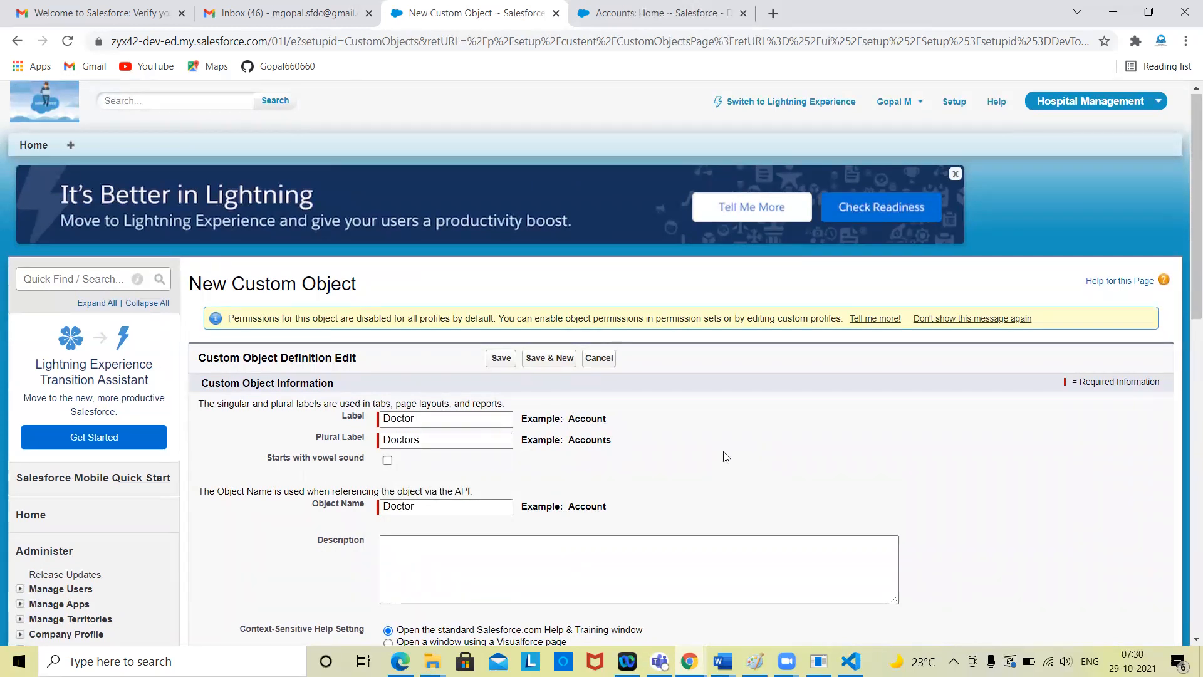
scroll(726, 457, down, 2)
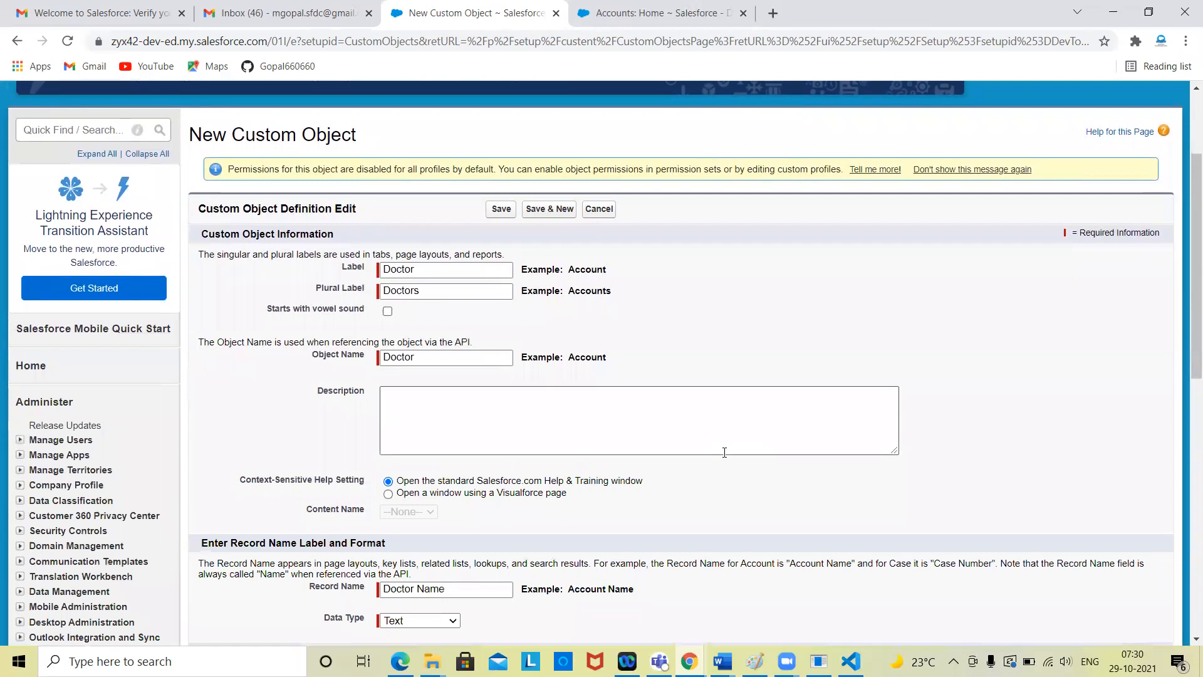
click(389, 313)
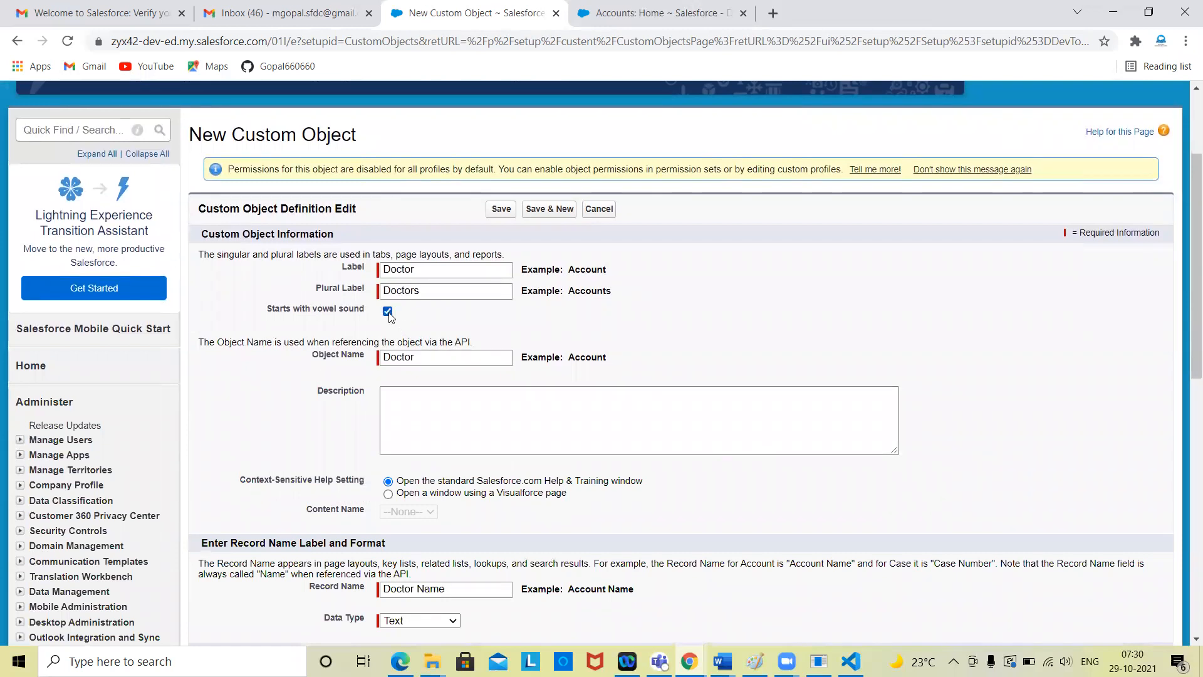
click(388, 312)
Step: Enter "Test Object" as the custom object's description
scroll(699, 307, down, 1)
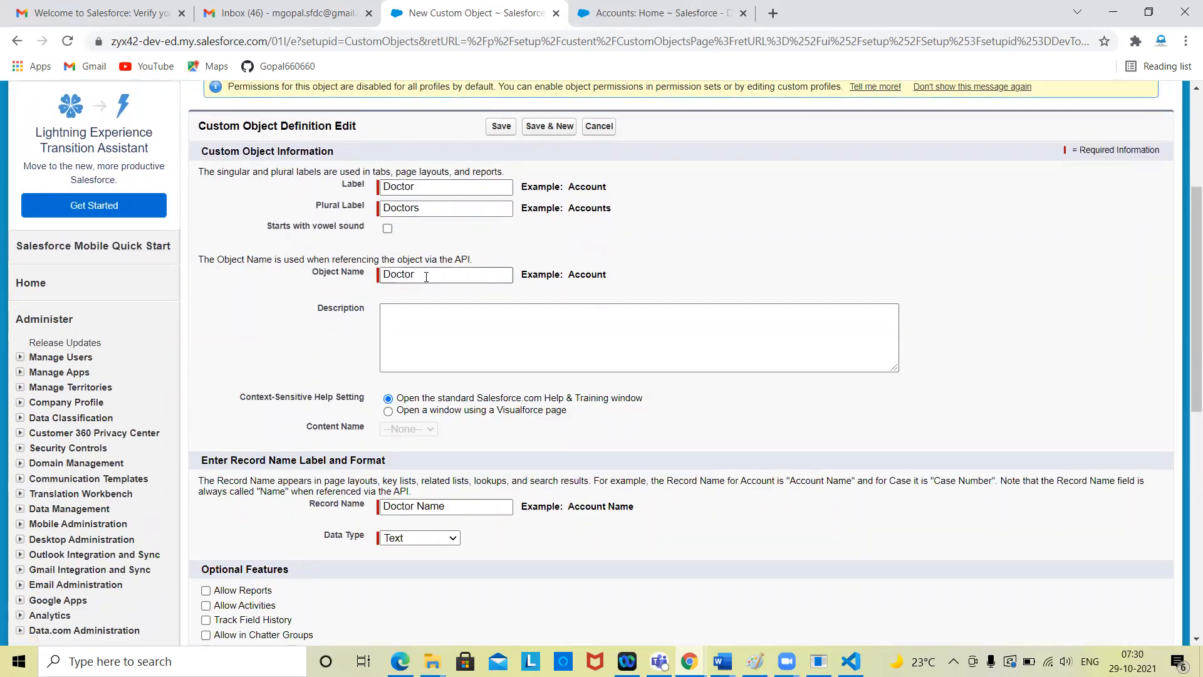
click(407, 315)
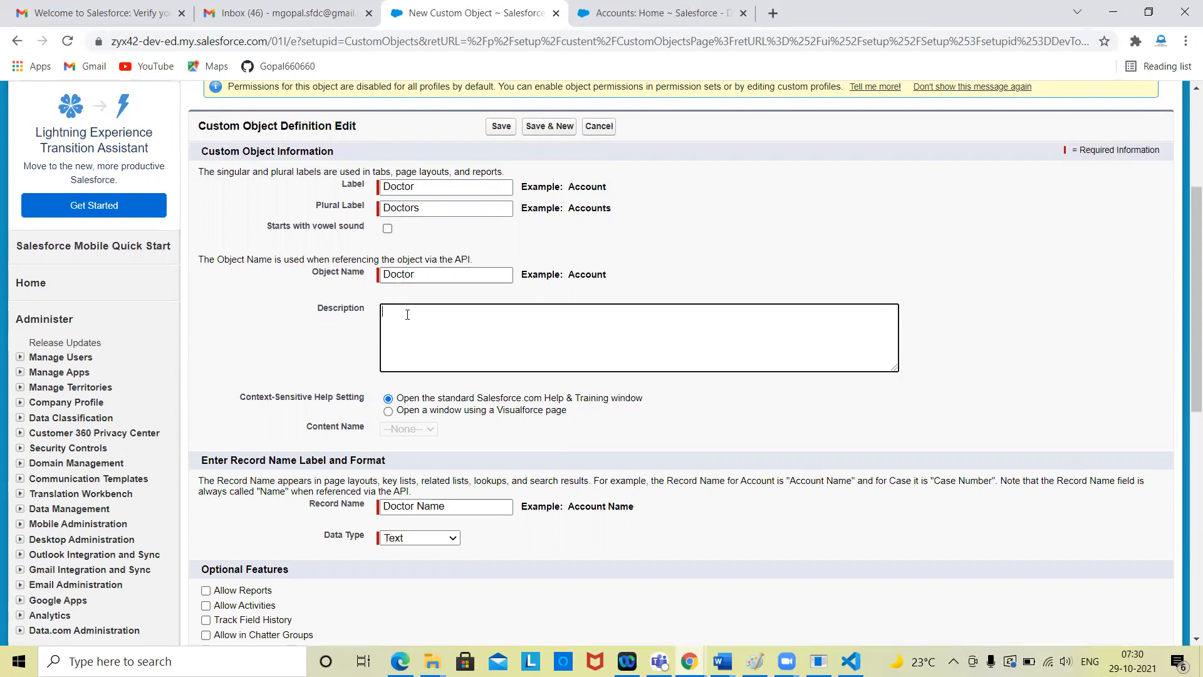
text(Test Object)
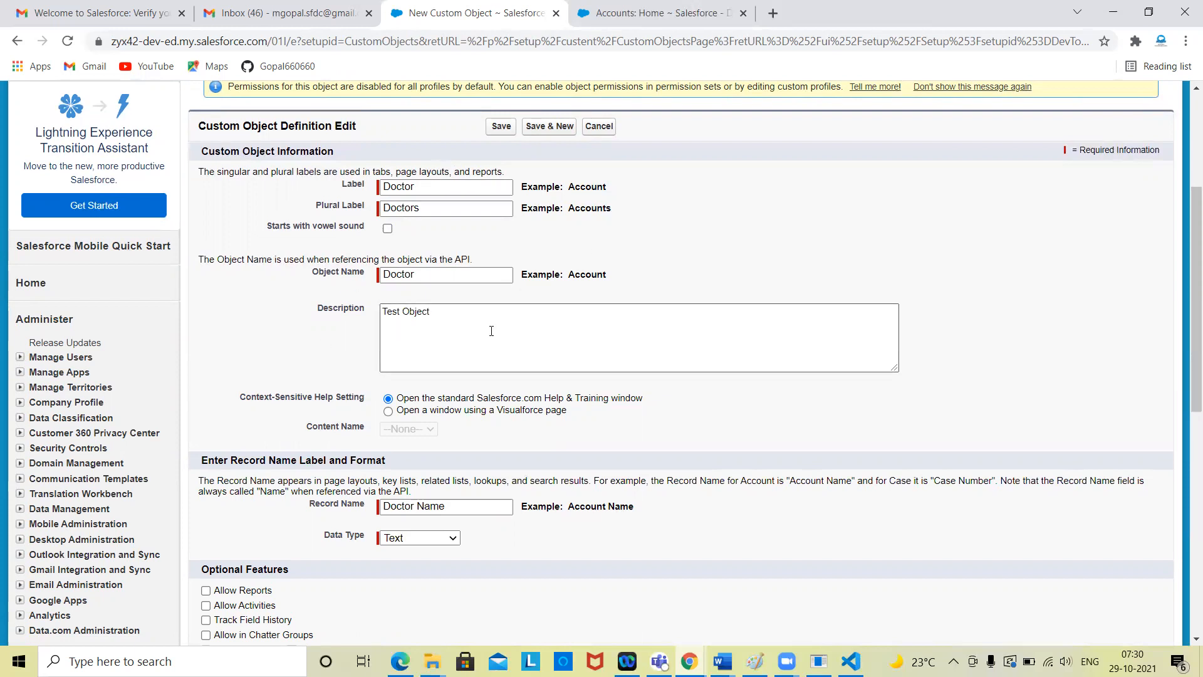
Step: Examine the data type choices for the Doctor Name record name, keeping Text selected
scroll(723, 386, down, 1)
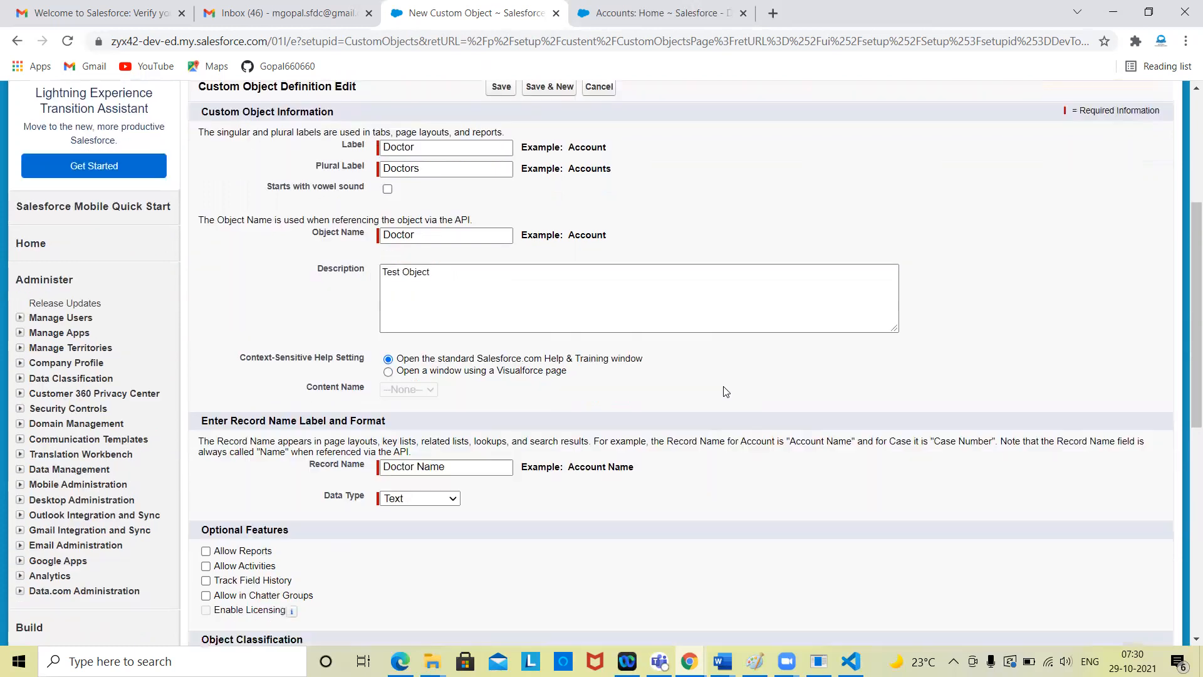
scroll(723, 387, down, 1)
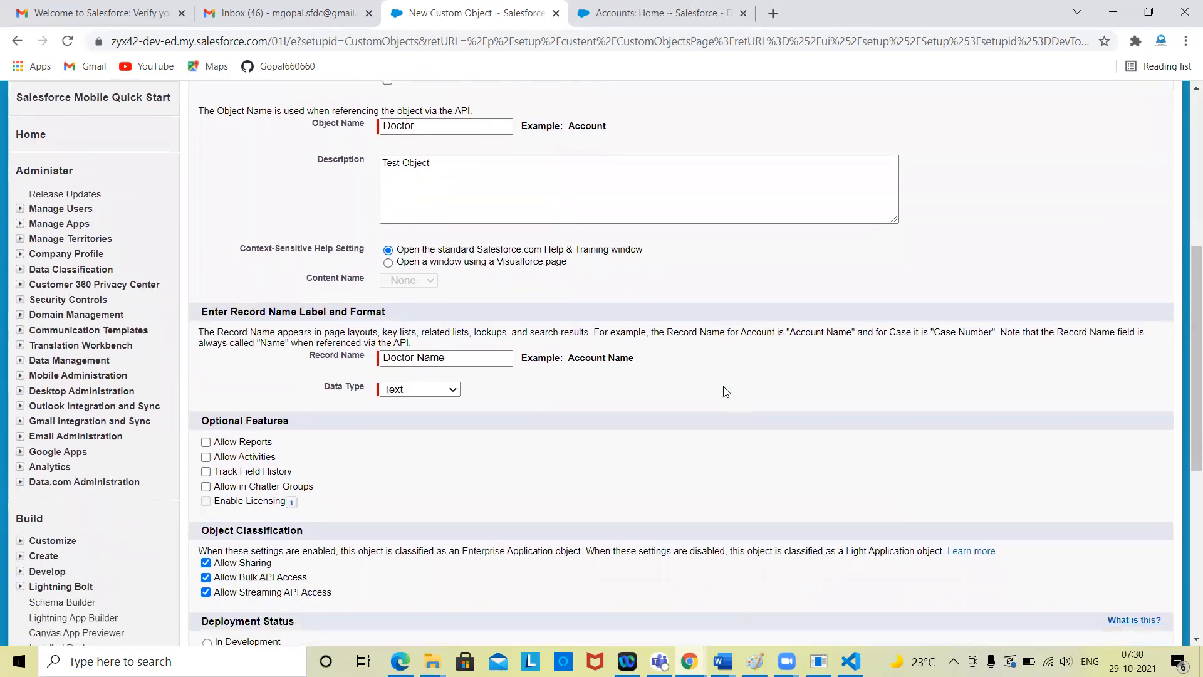
scroll(725, 391, down, 1)
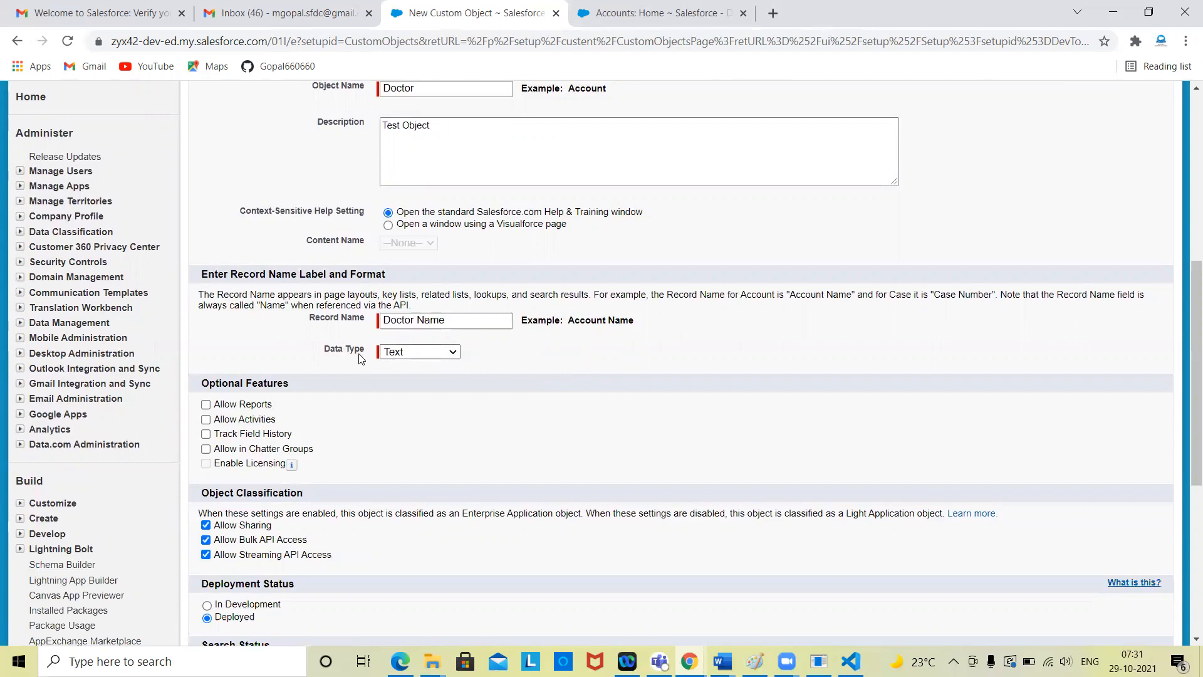
click(418, 359)
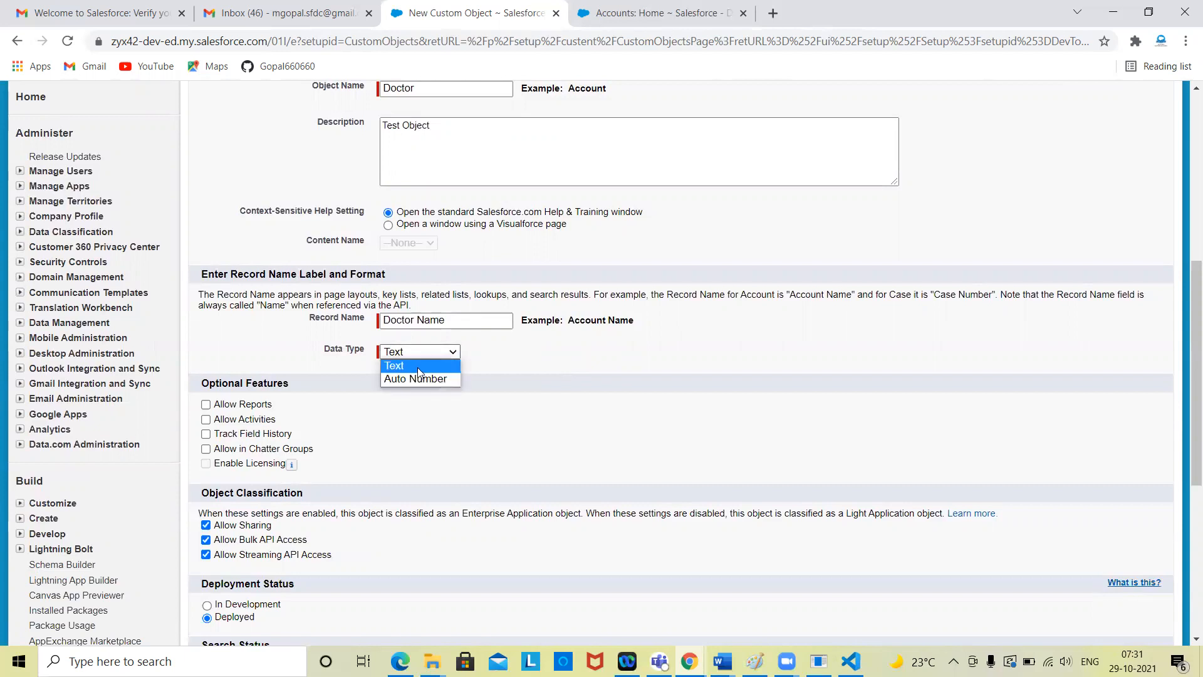
click(419, 371)
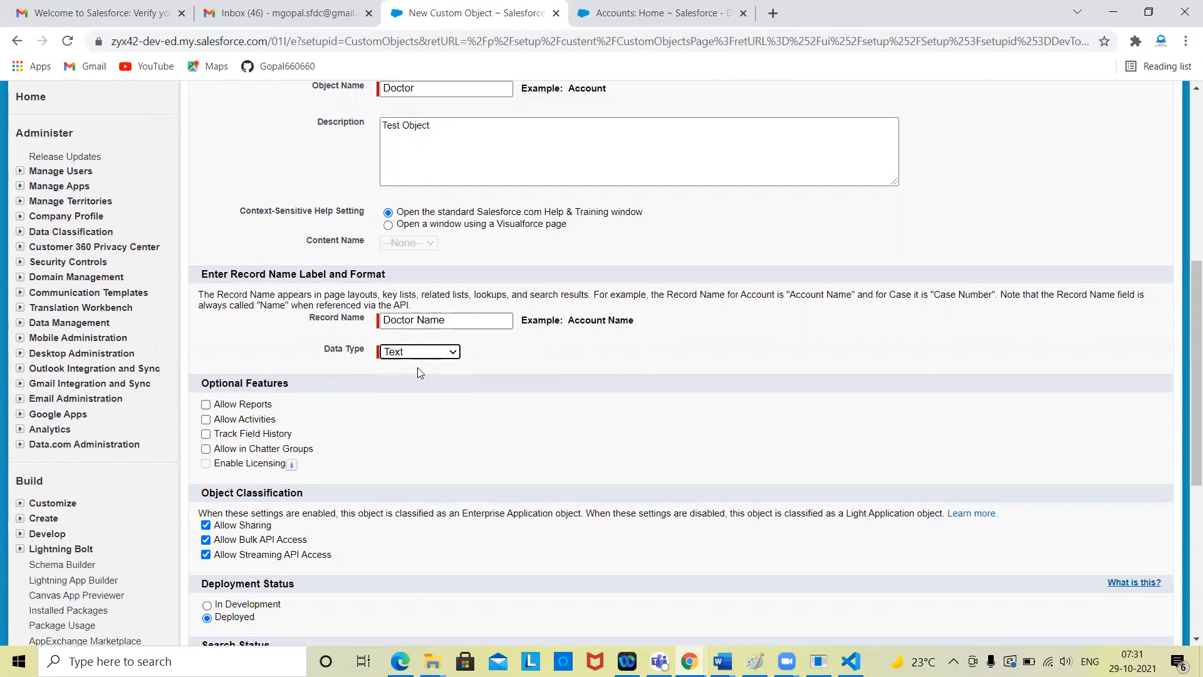
click(437, 353)
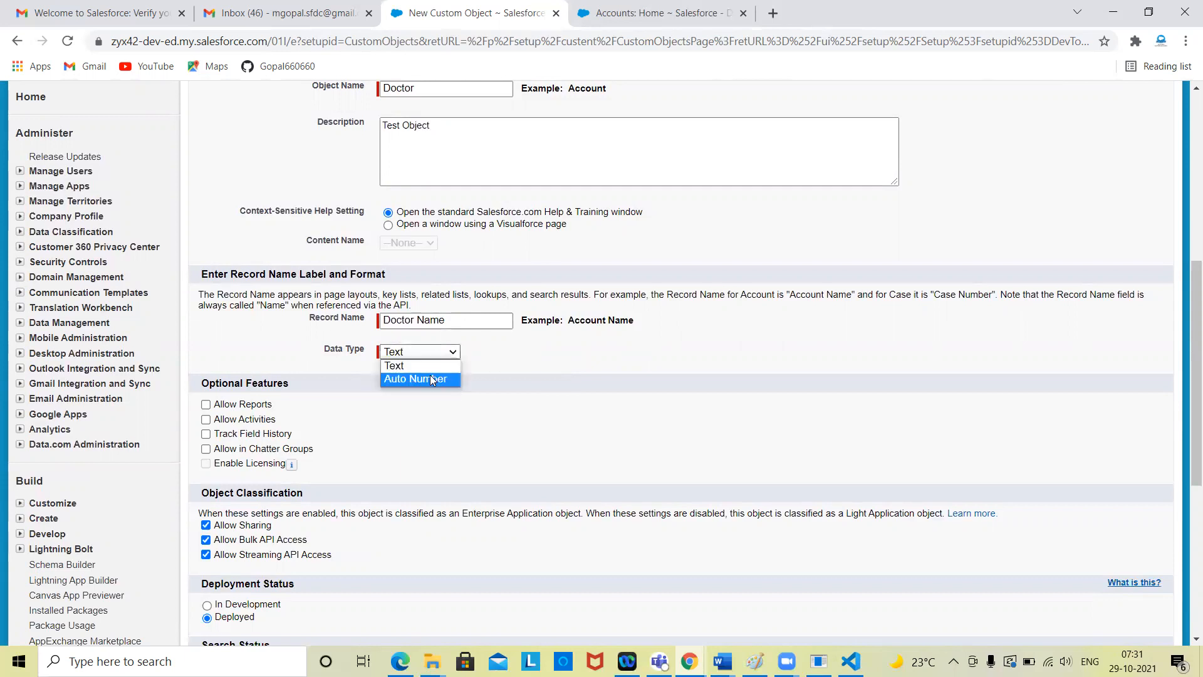
click(552, 386)
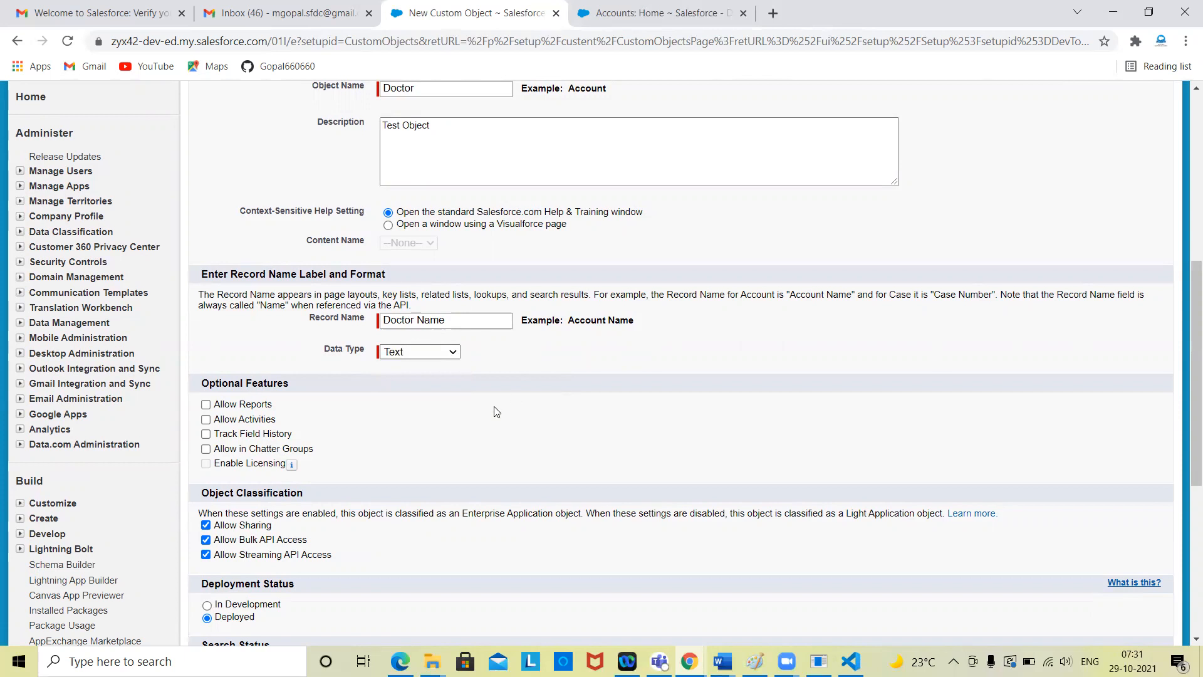
Step: Enable the optional features Allow Reports, Allow Activities, Track Field History and Allow in Chatter Groups
scroll(339, 376, down, 1)
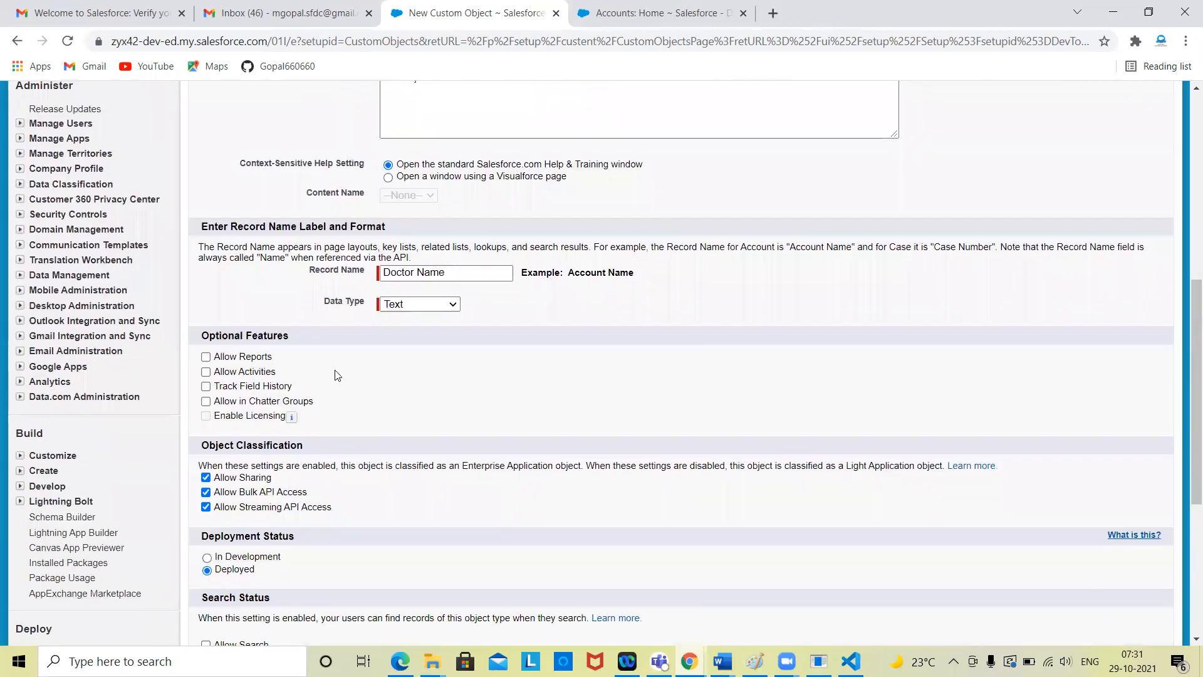
triple_click(238, 336)
click(429, 367)
click(206, 357)
click(205, 372)
click(206, 387)
click(206, 401)
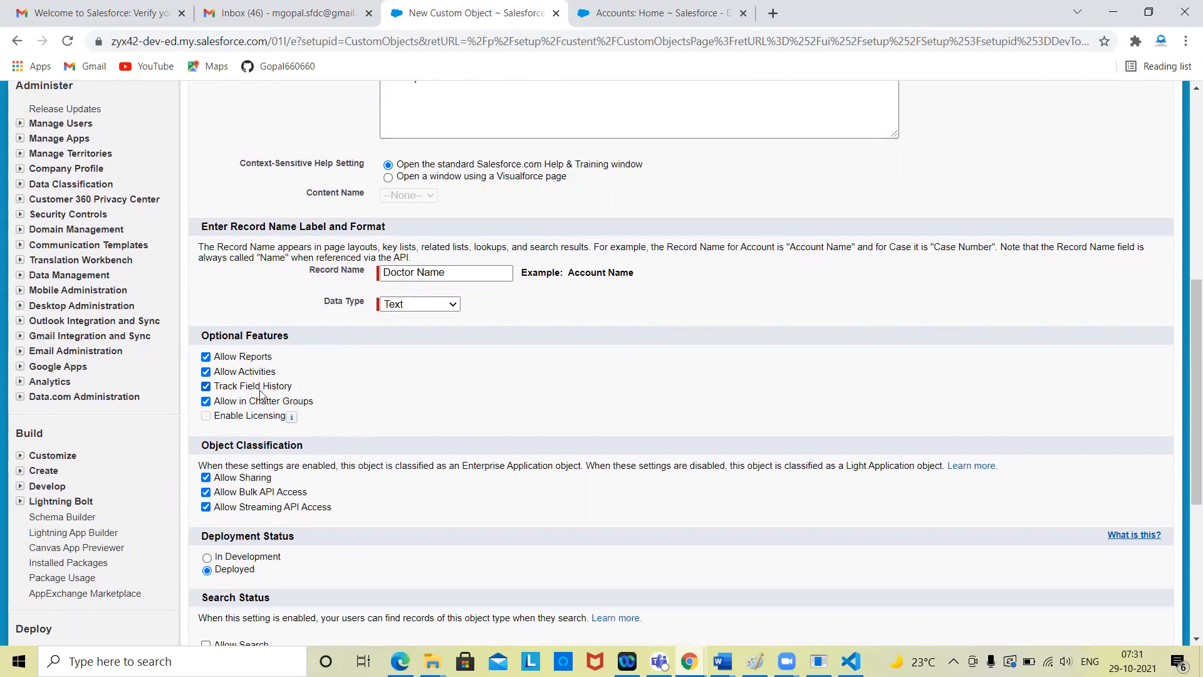
scroll(416, 431, down, 2)
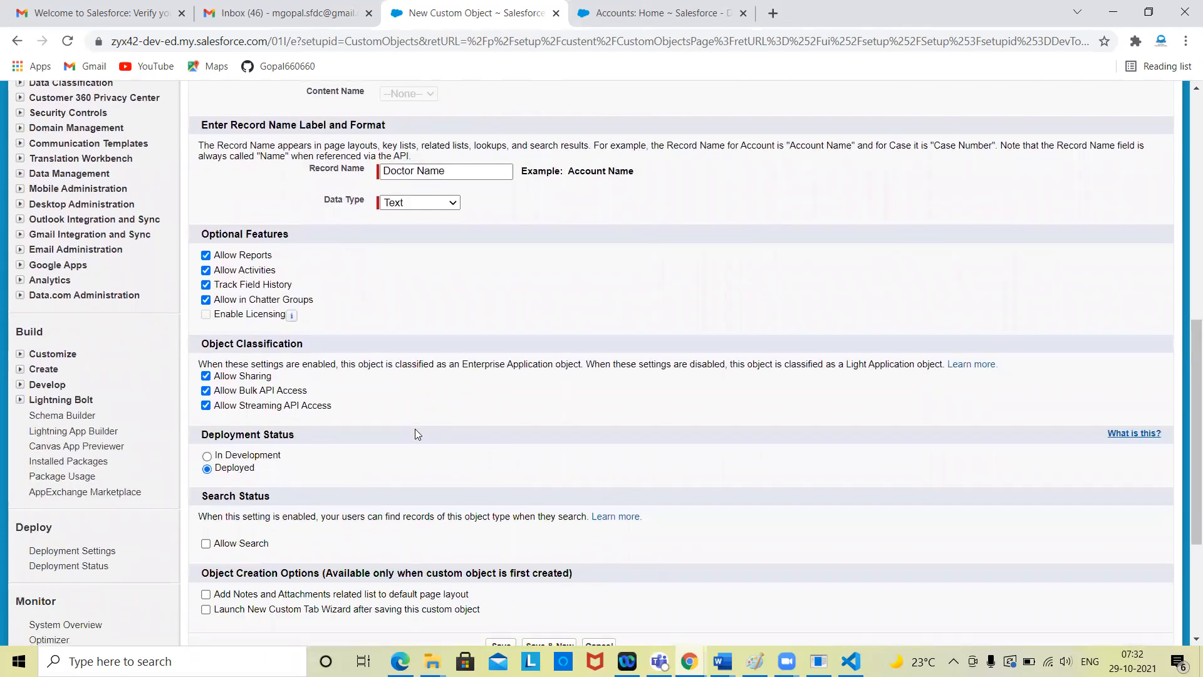
scroll(415, 433, up, 10)
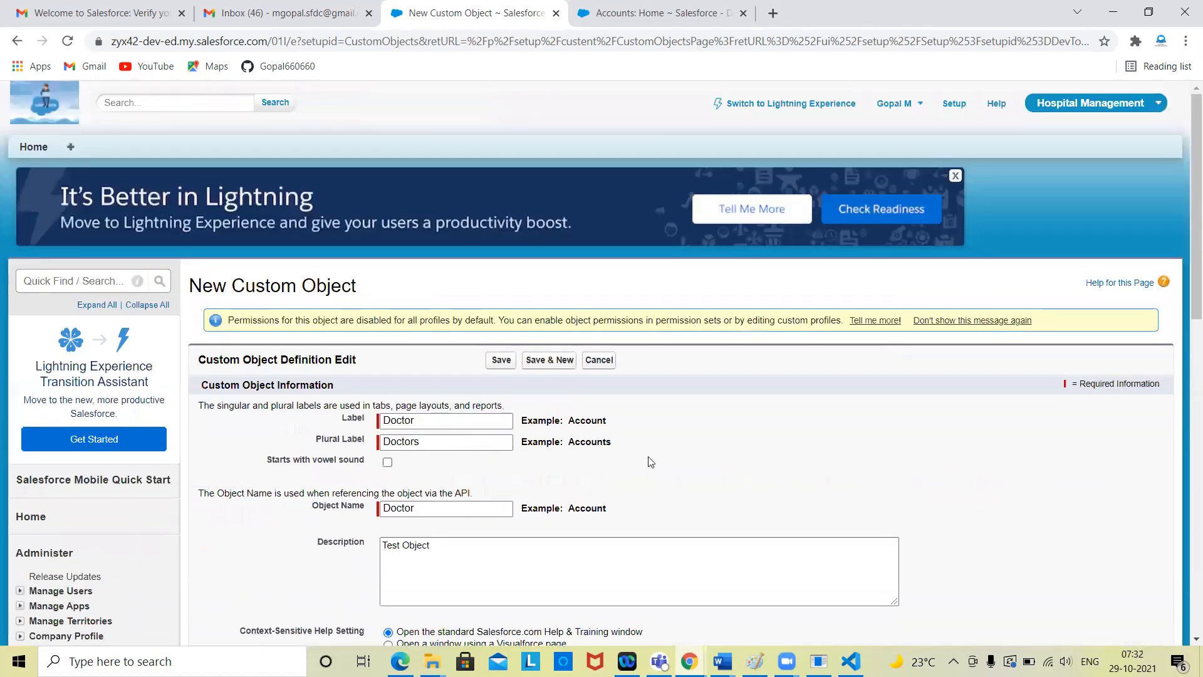
scroll(661, 467, down, 2)
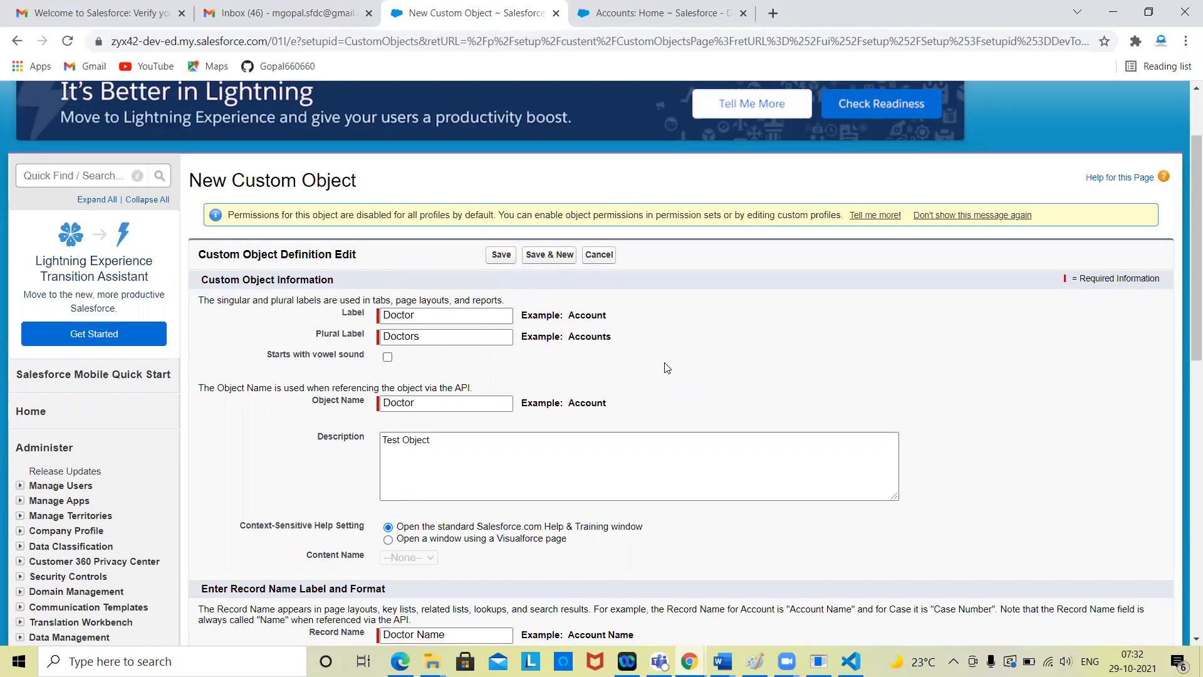
scroll(696, 515, down, 5)
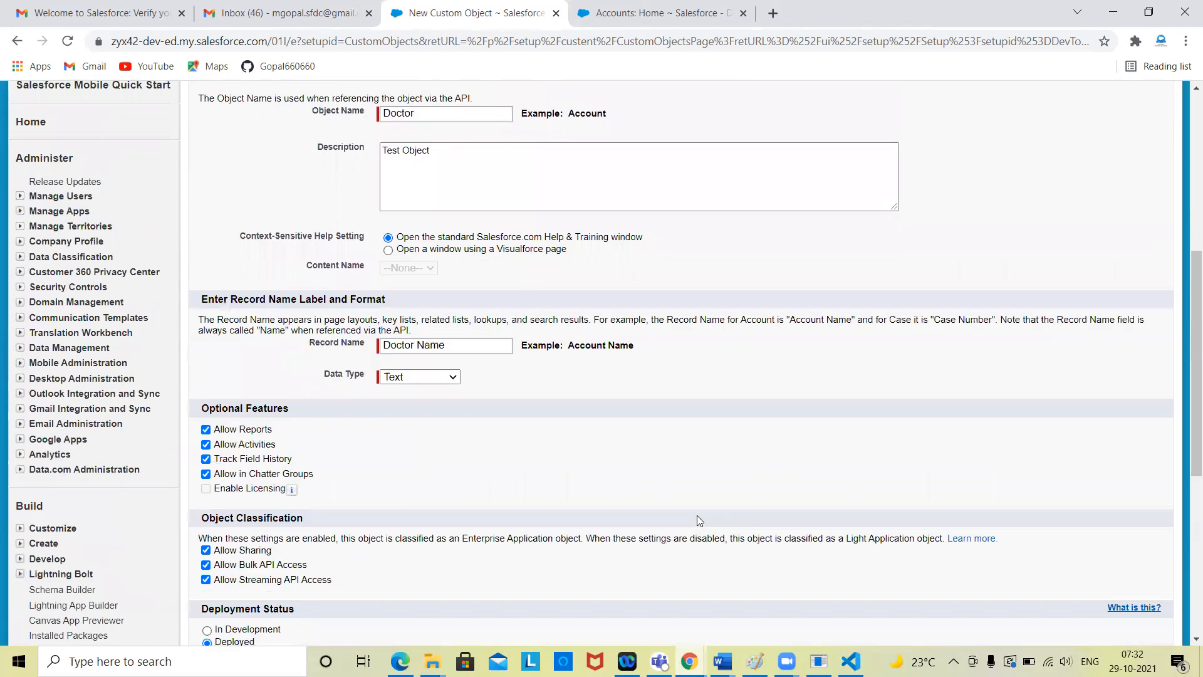
click(249, 423)
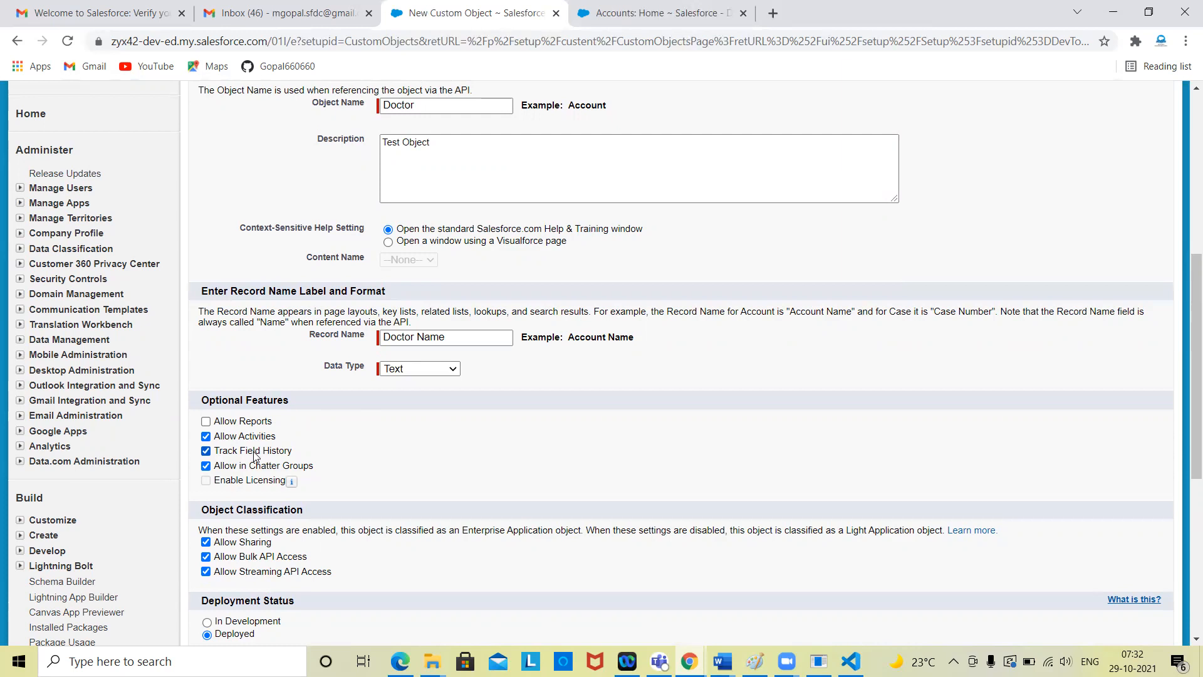
click(734, 430)
scroll(536, 446, down, 2)
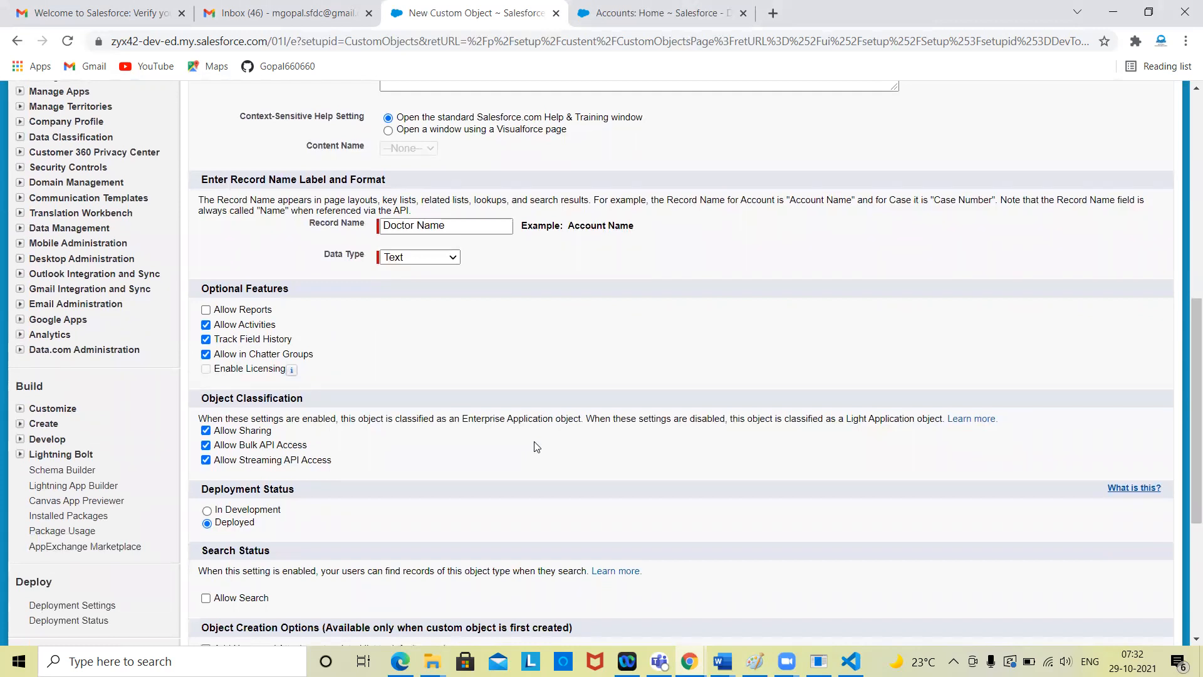
click(205, 309)
Step: Examine the content name choices for the Visualforce page help setting, keeping the standard Salesforce.com Help & Training window selected
scroll(521, 359, up, 3)
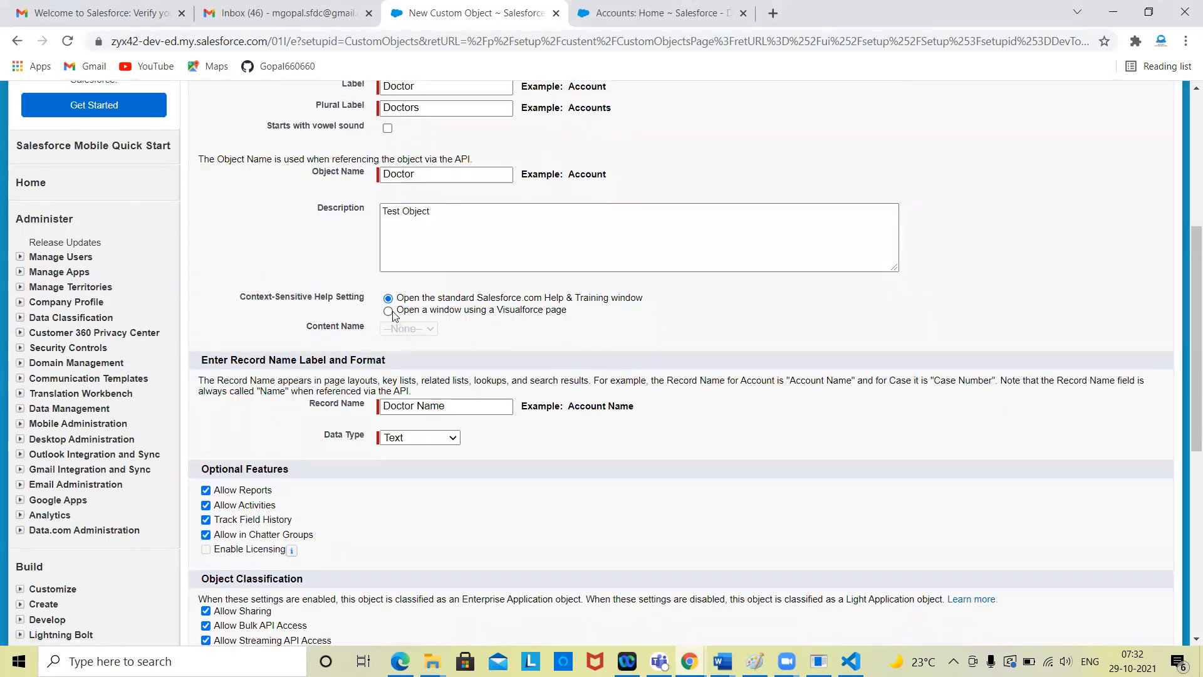
click(391, 312)
click(402, 332)
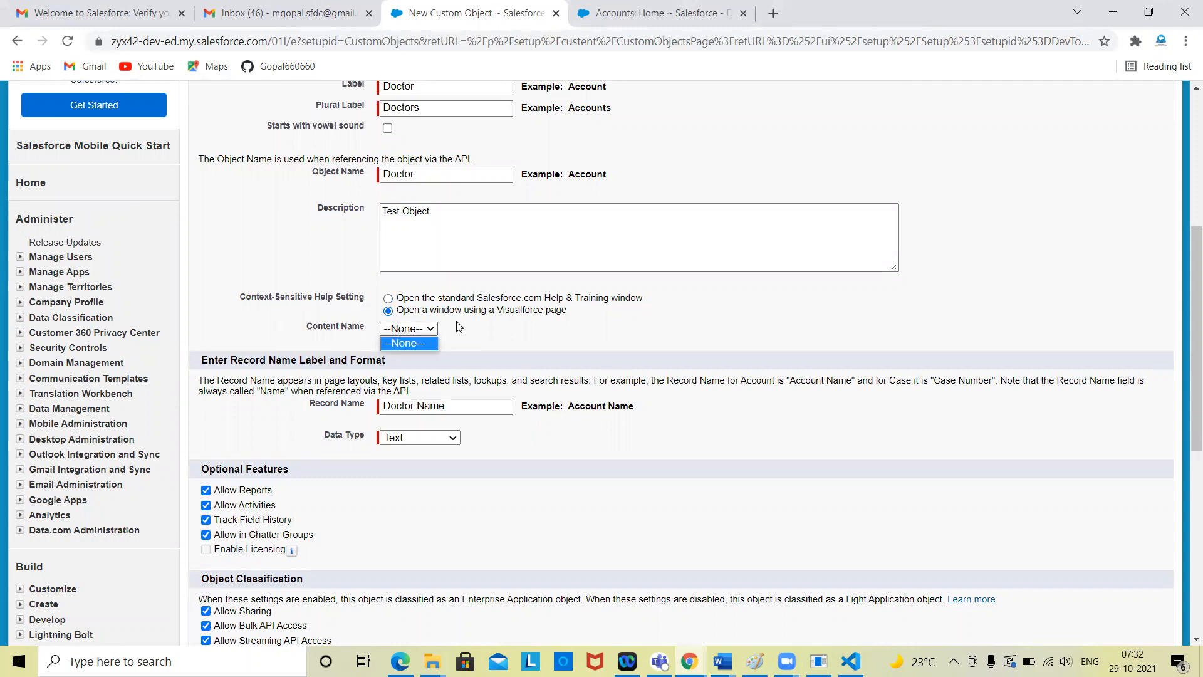
click(598, 299)
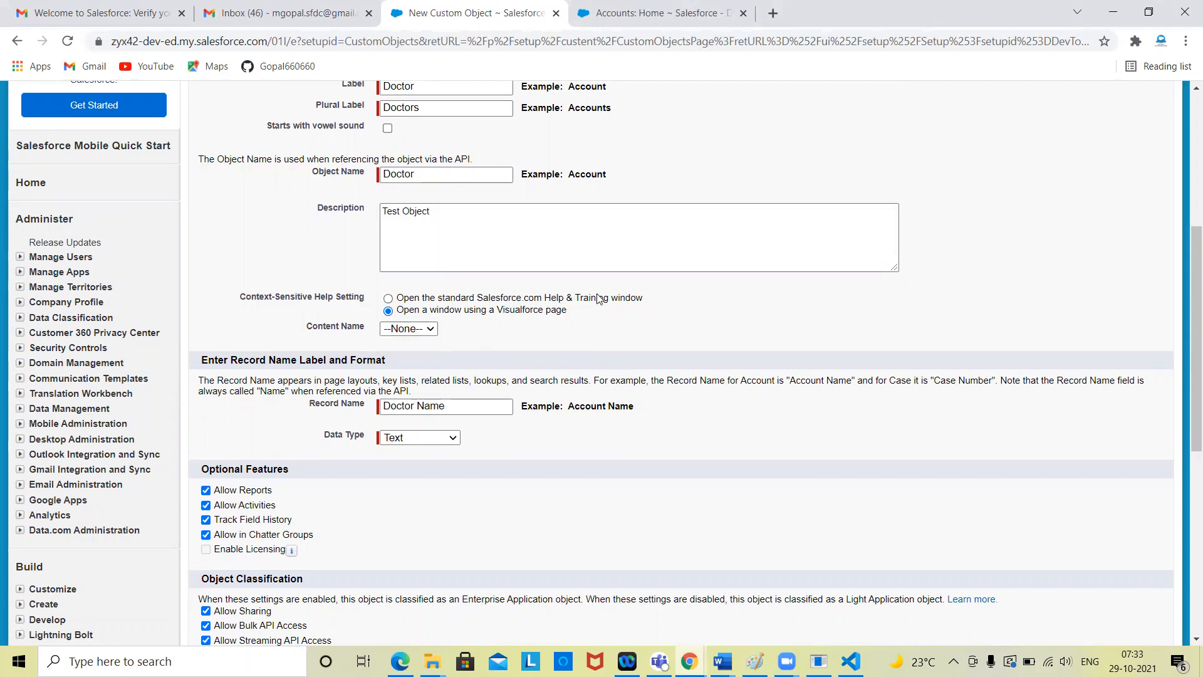
click(598, 299)
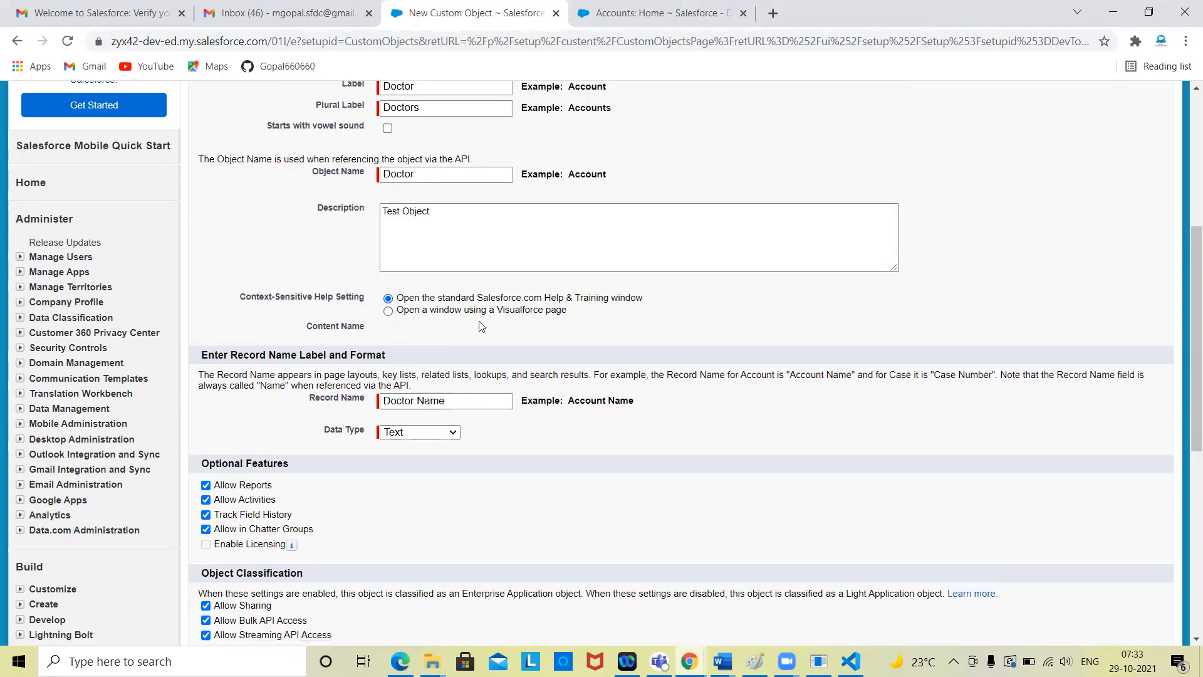
Step: Switch the object's deployment status to In Development and back to Deployed
scroll(608, 458, down, 3)
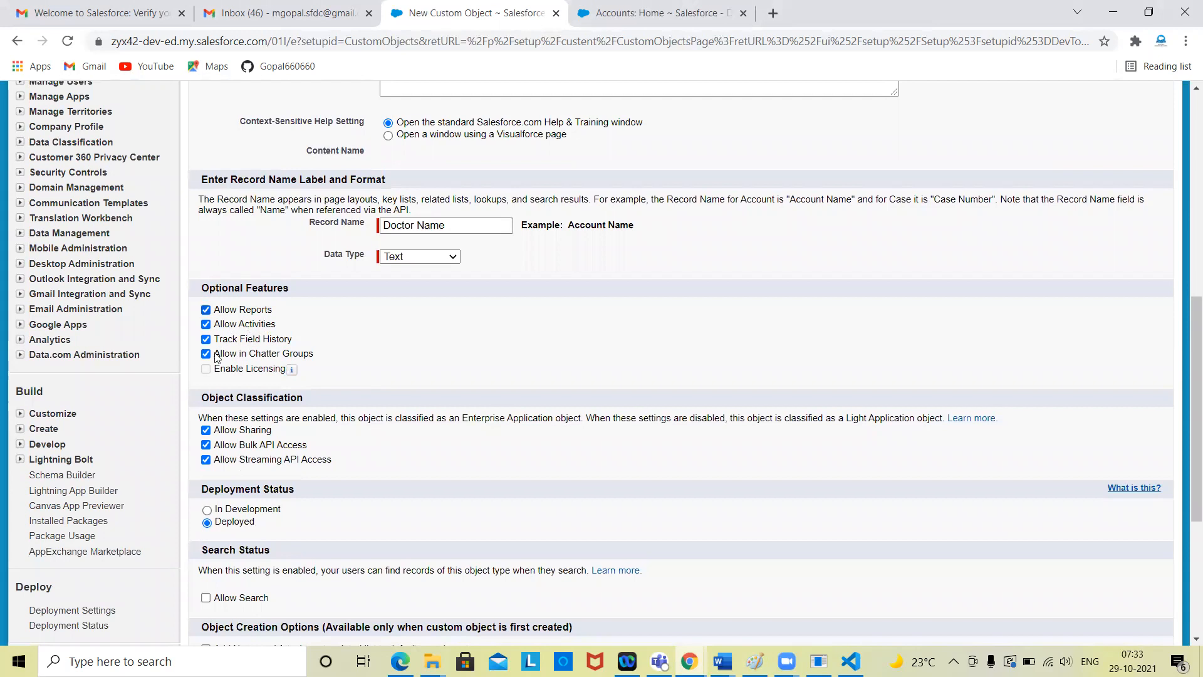
scroll(347, 450, down, 2)
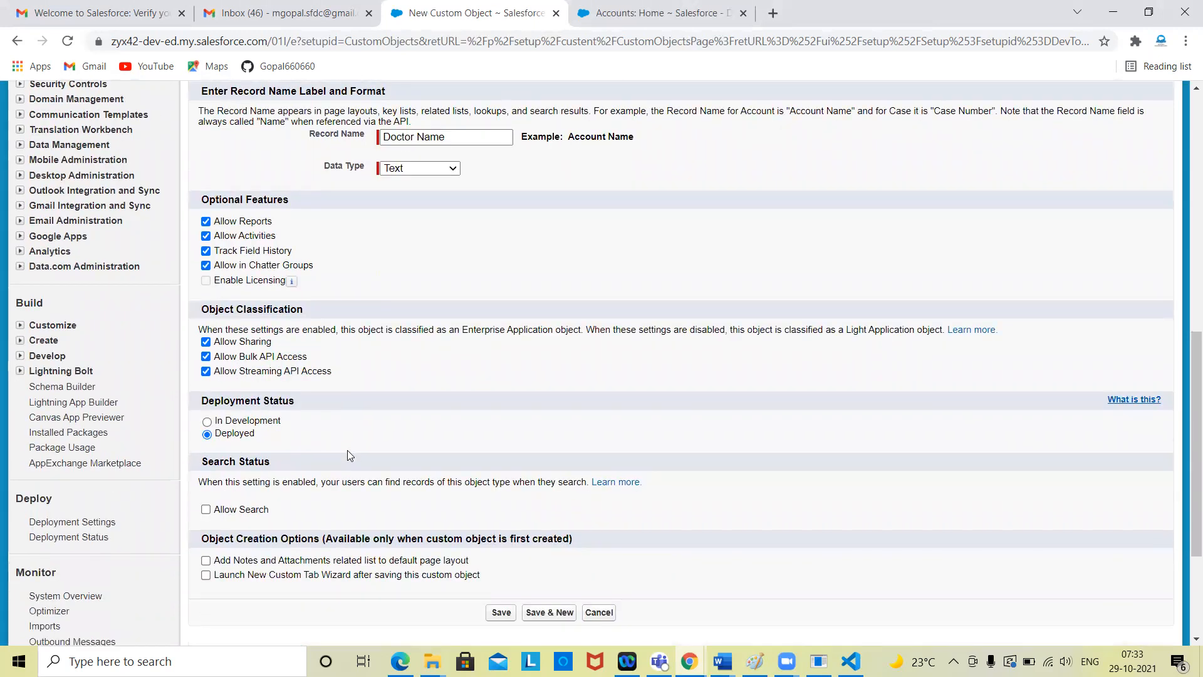
triple_click(254, 403)
click(234, 424)
click(234, 434)
Step: View the release-management-model-cr image from the Desktop folder in Photos, and minimize both windows to return to the object form
click(432, 661)
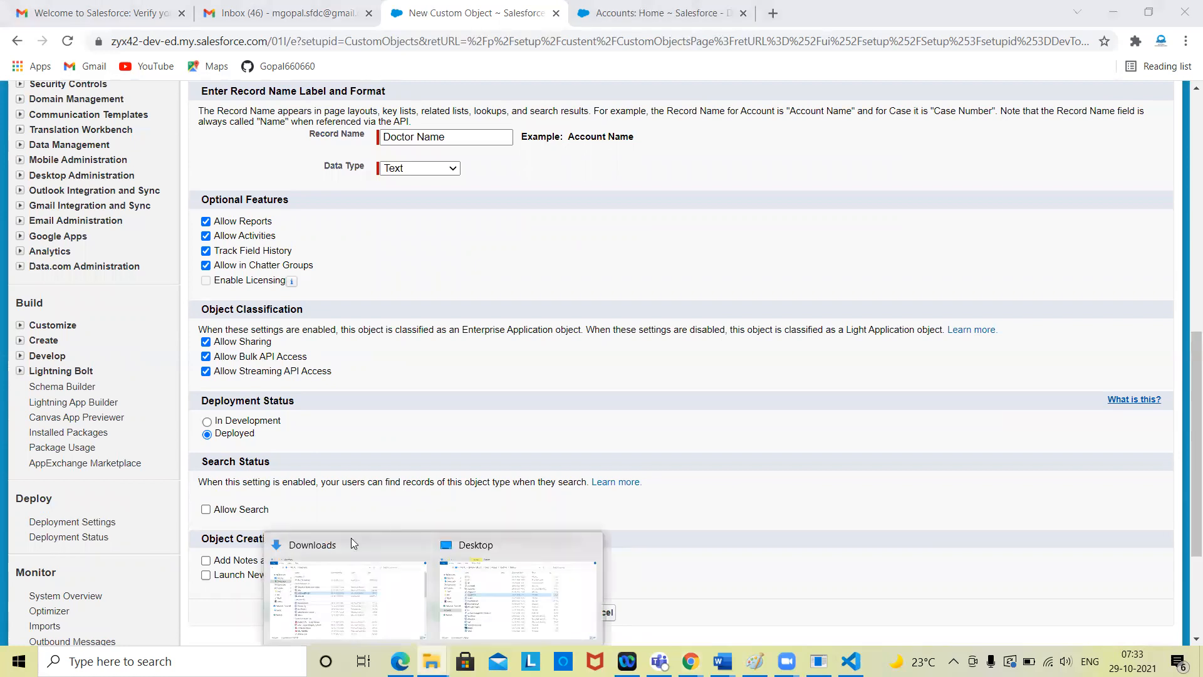
click(352, 540)
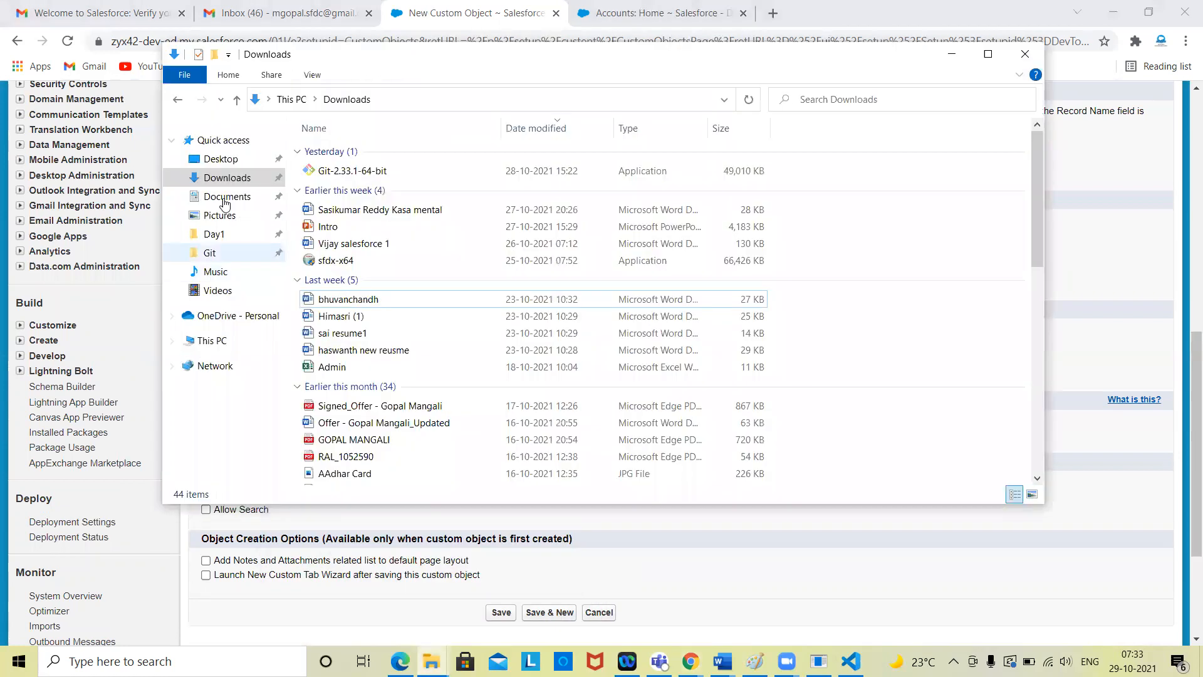
click(222, 159)
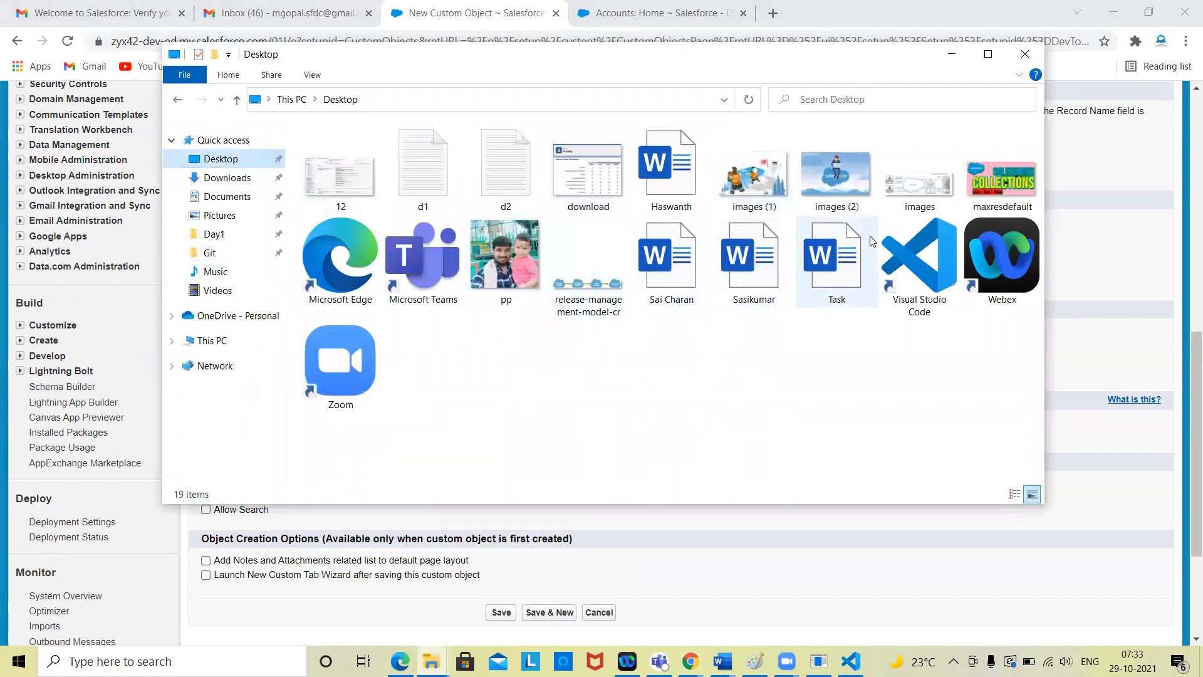
click(592, 308)
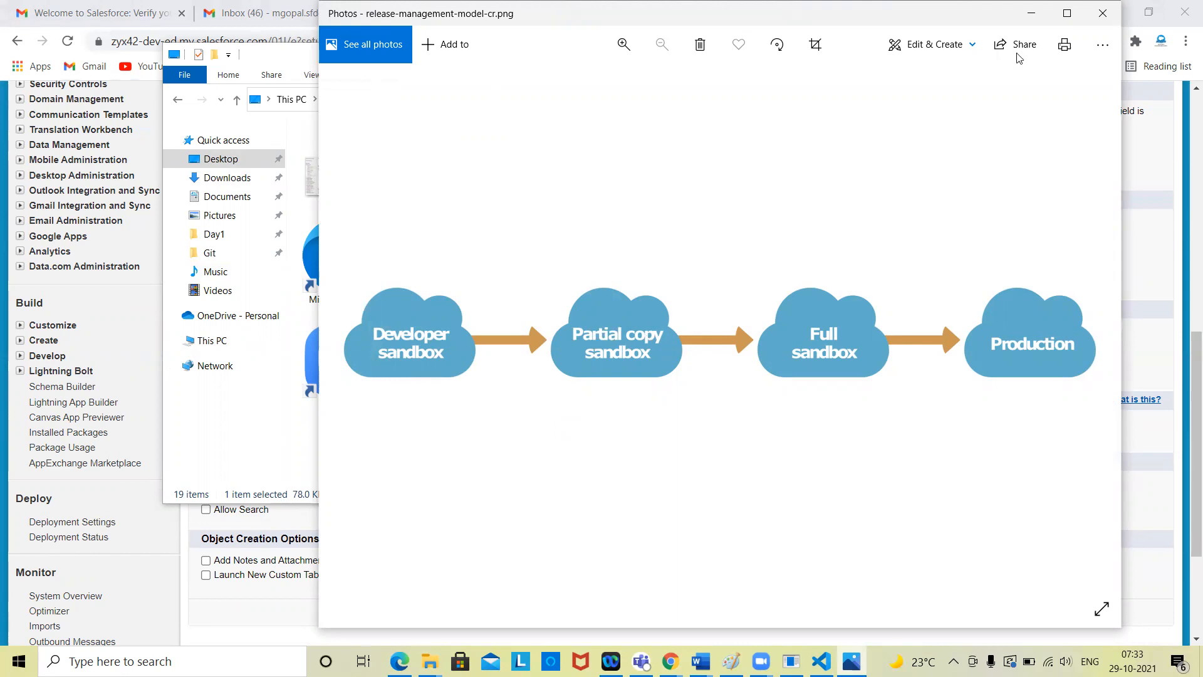
click(1032, 14)
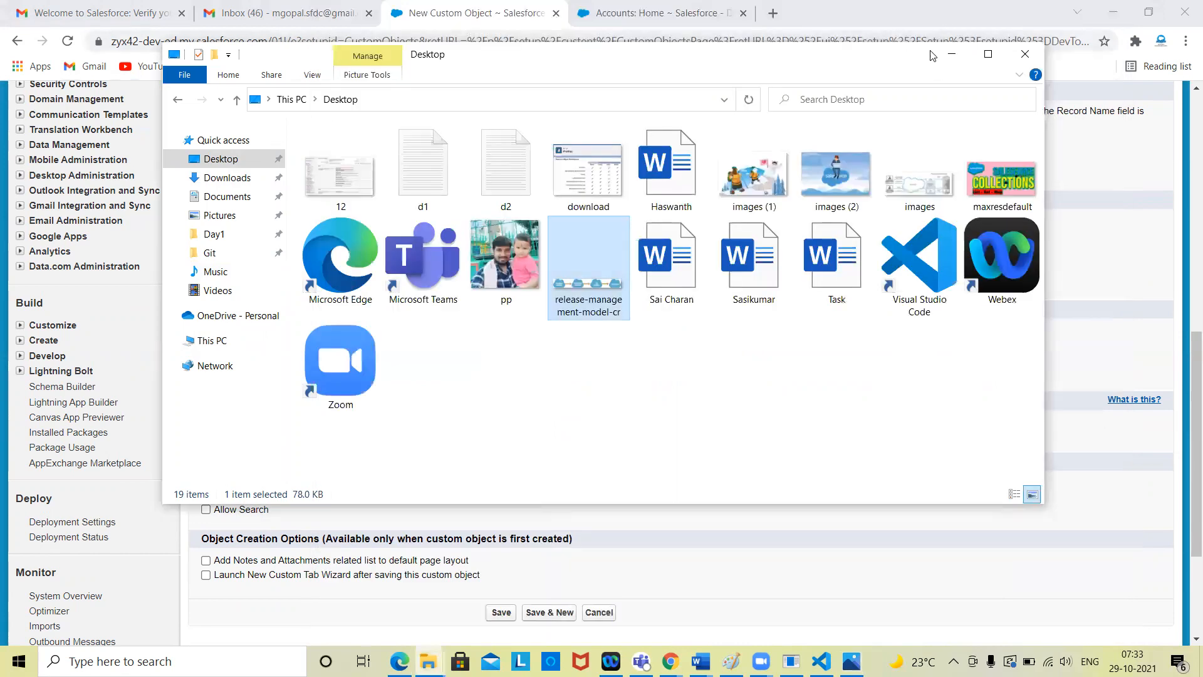
click(952, 54)
Step: Set the Doctor object's deployment status to In Development
scroll(818, 400, down, 1)
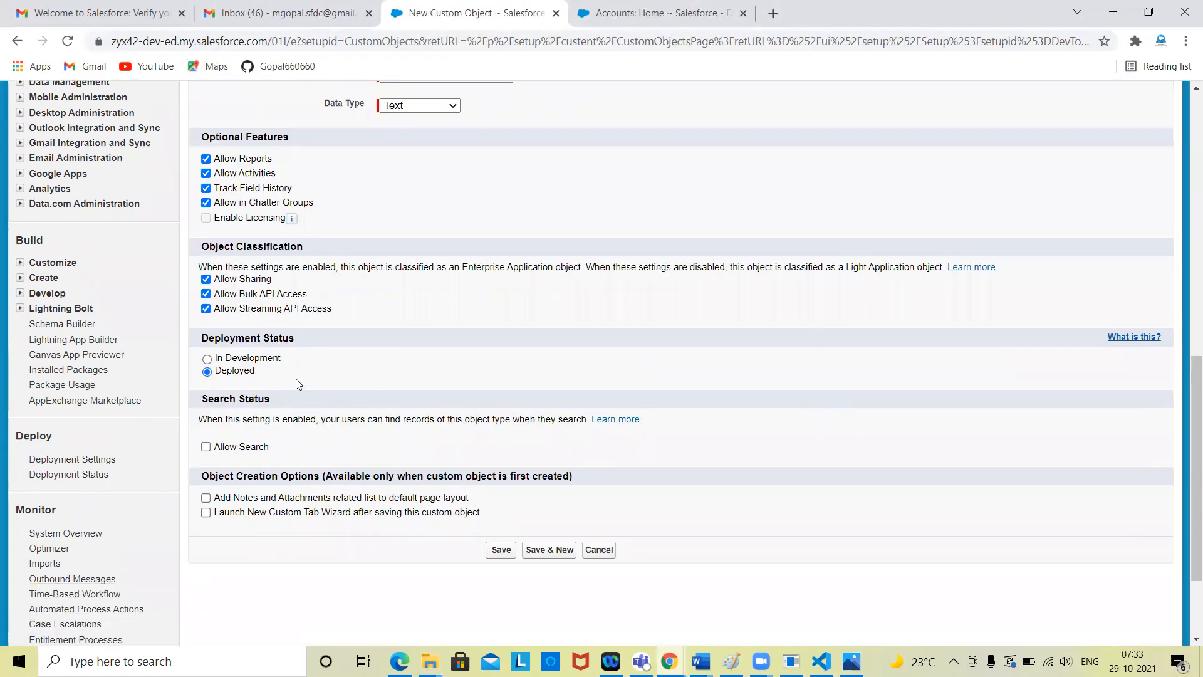
click(271, 360)
click(256, 370)
click(261, 360)
scroll(433, 379, down, 1)
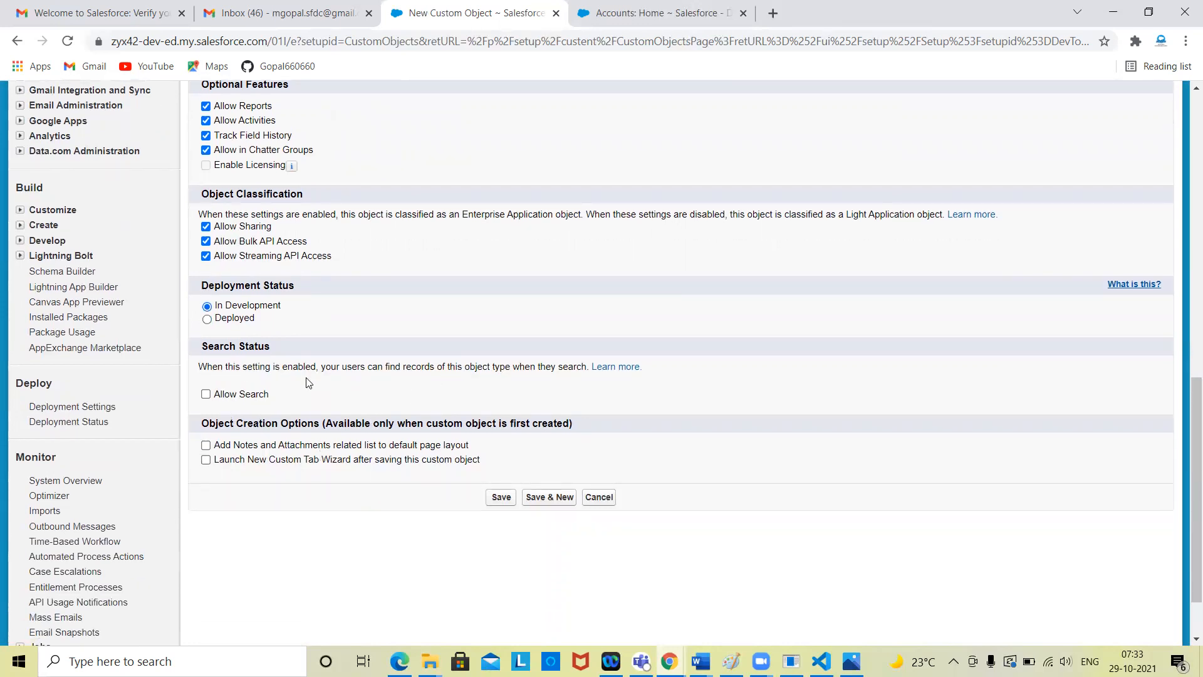
Step: Try the Allow Search option, leaving it off, and enable adding the Notes and Attachments related list to the default page layout
click(204, 396)
click(206, 394)
scroll(308, 495, down, 1)
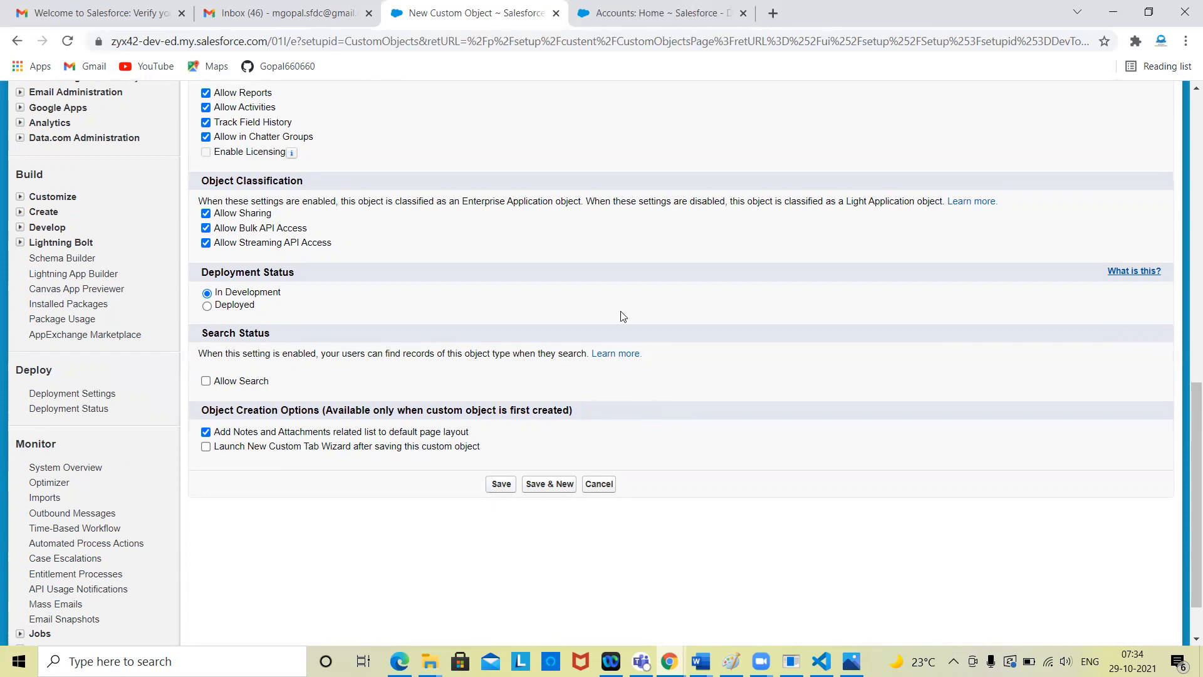
Step: Enable launching the New Custom Tab Wizard after saving the custom object
scroll(583, 314, up, 7)
click(583, 315)
scroll(583, 314, down, 7)
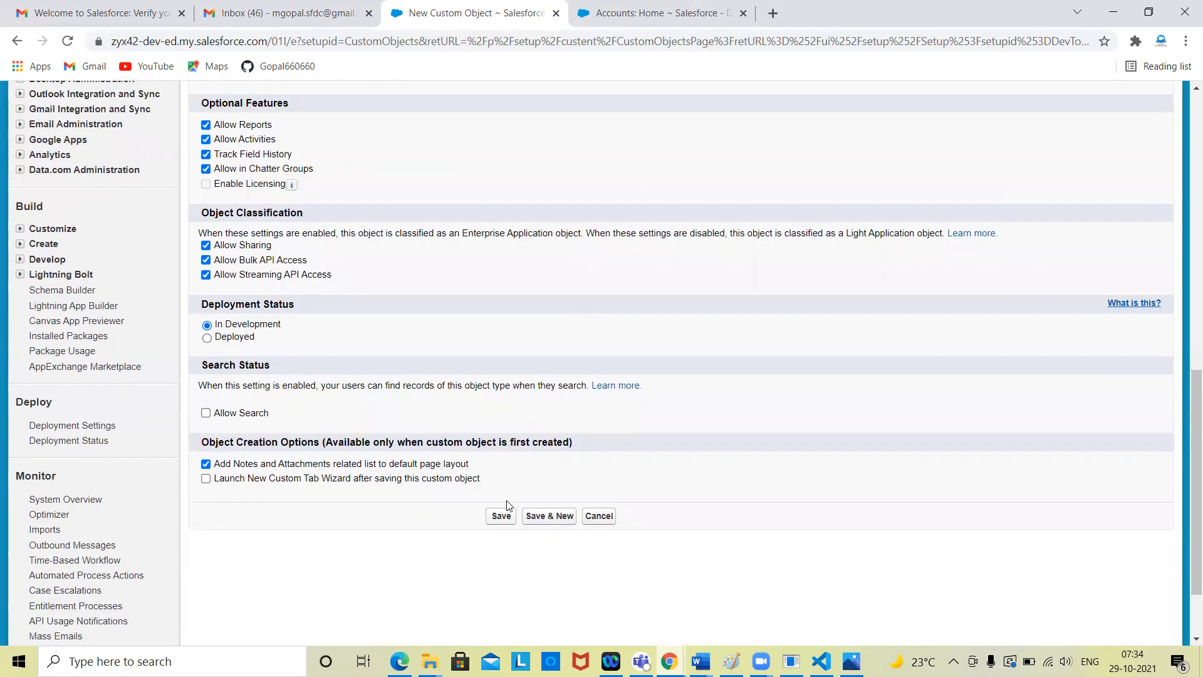
scroll(715, 404, up, 10)
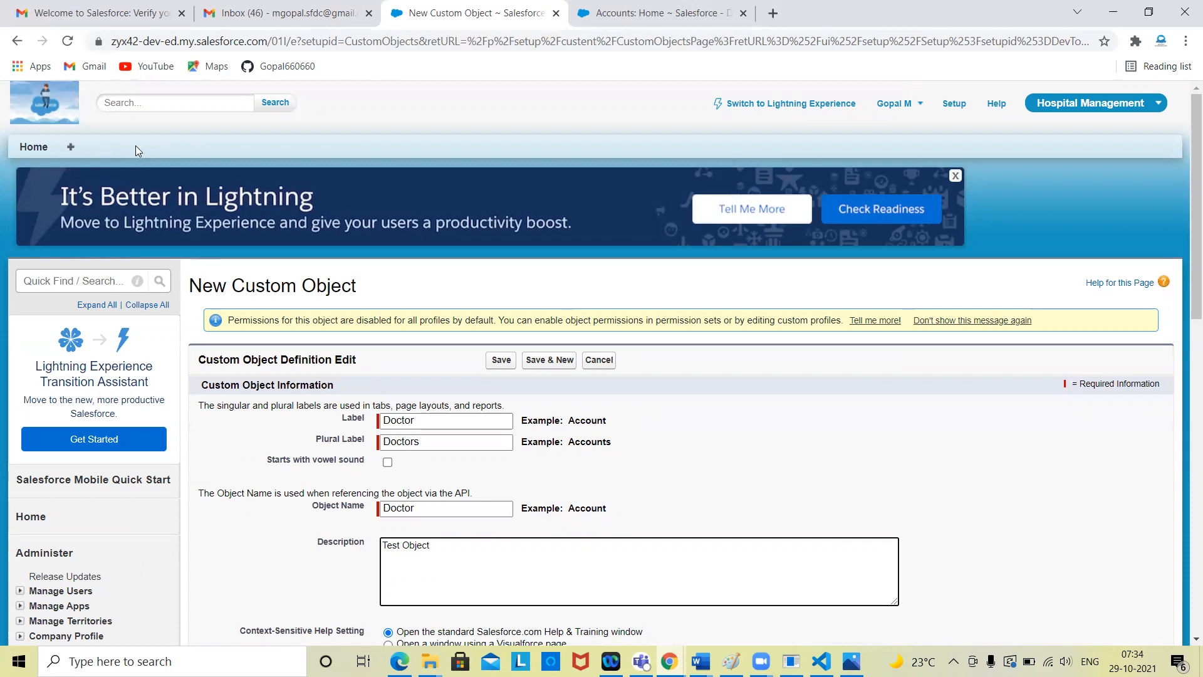
scroll(374, 379, down, 13)
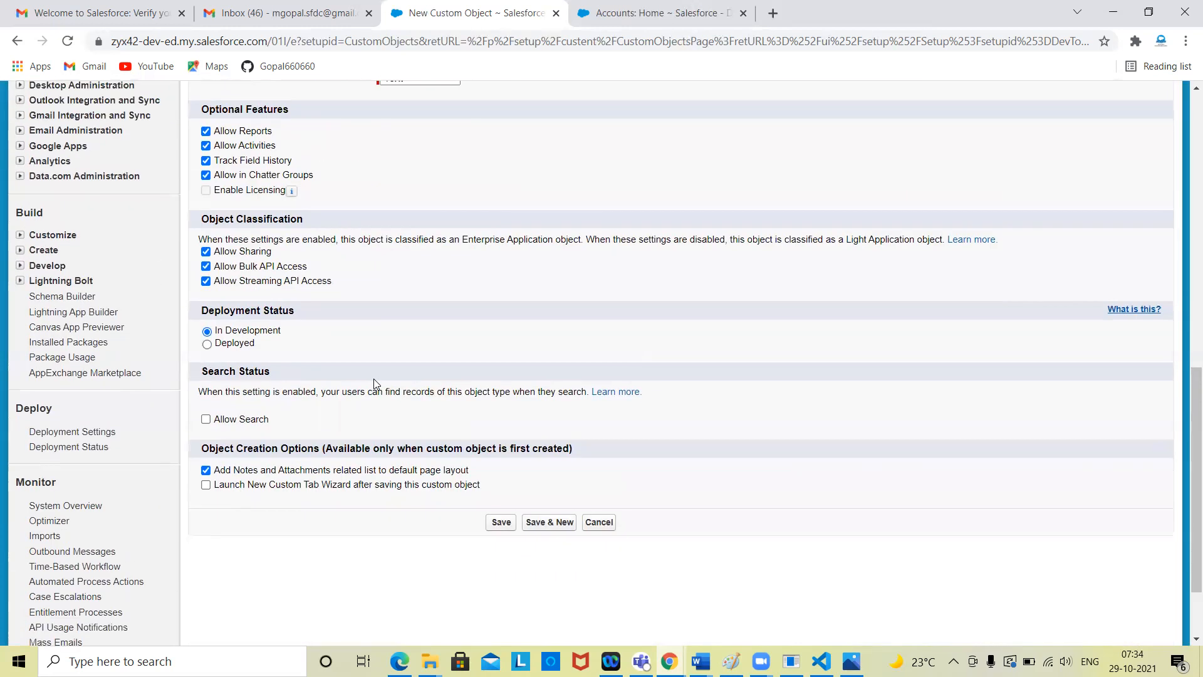
click(382, 385)
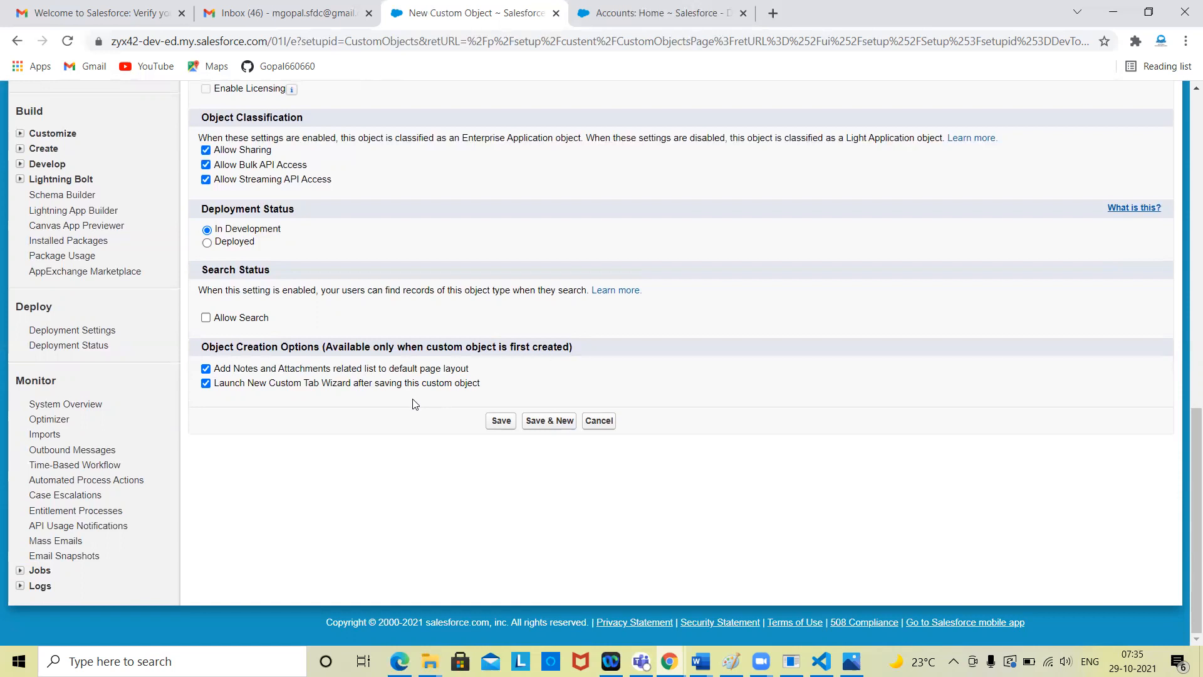
Step: Review the Doctor object's settings, keeping the tab wizard option enabled, and save the custom object
scroll(413, 403, up, 1)
scroll(429, 254, up, 1)
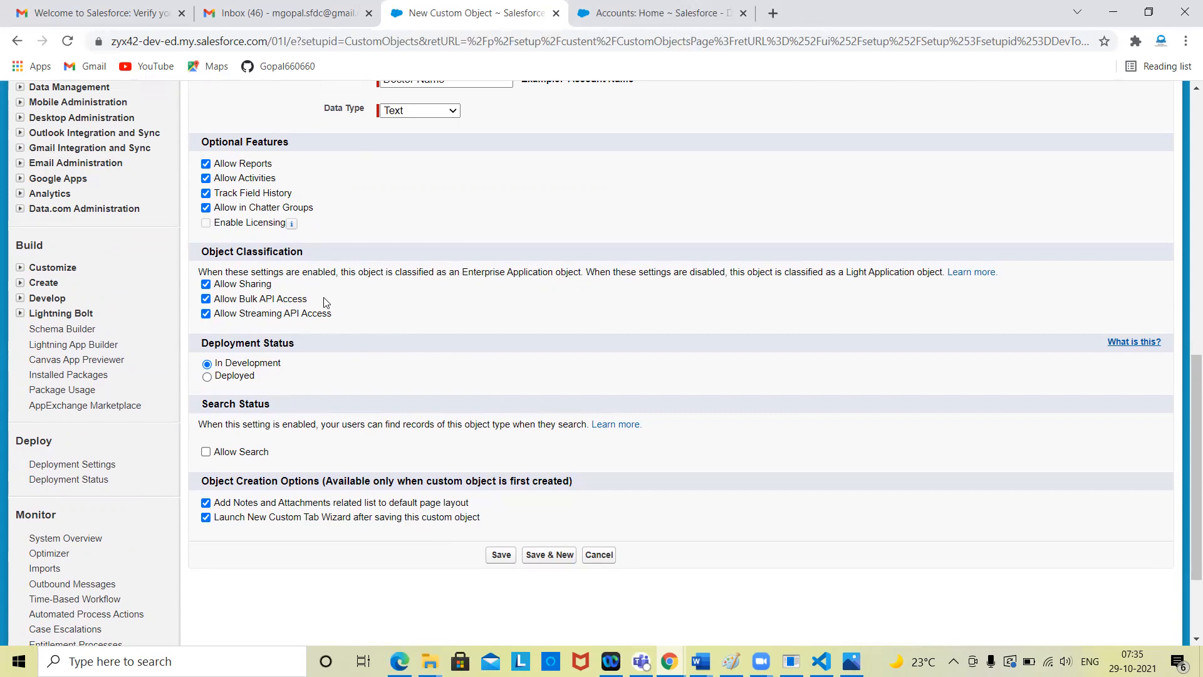
scroll(386, 433, down, 1)
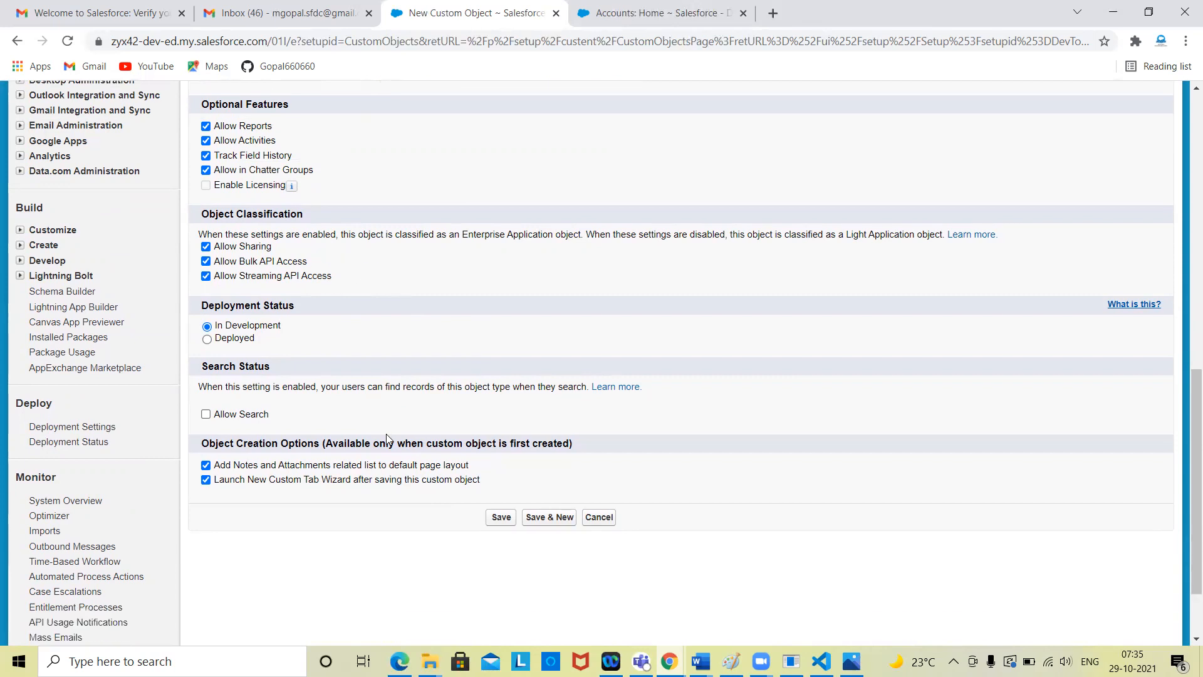
click(325, 486)
click(326, 481)
click(493, 520)
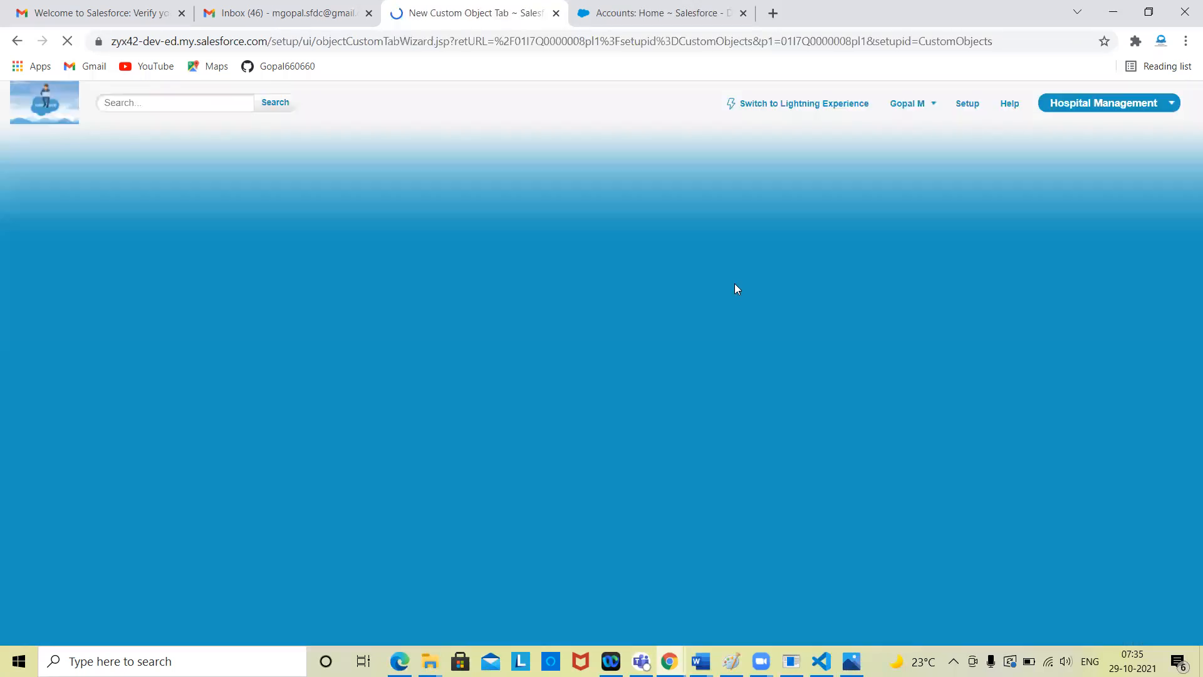
Step: Choose the Building tab style for the Doctor object's tab, leave the description empty and continue to the profile settings
scroll(737, 288, down, 2)
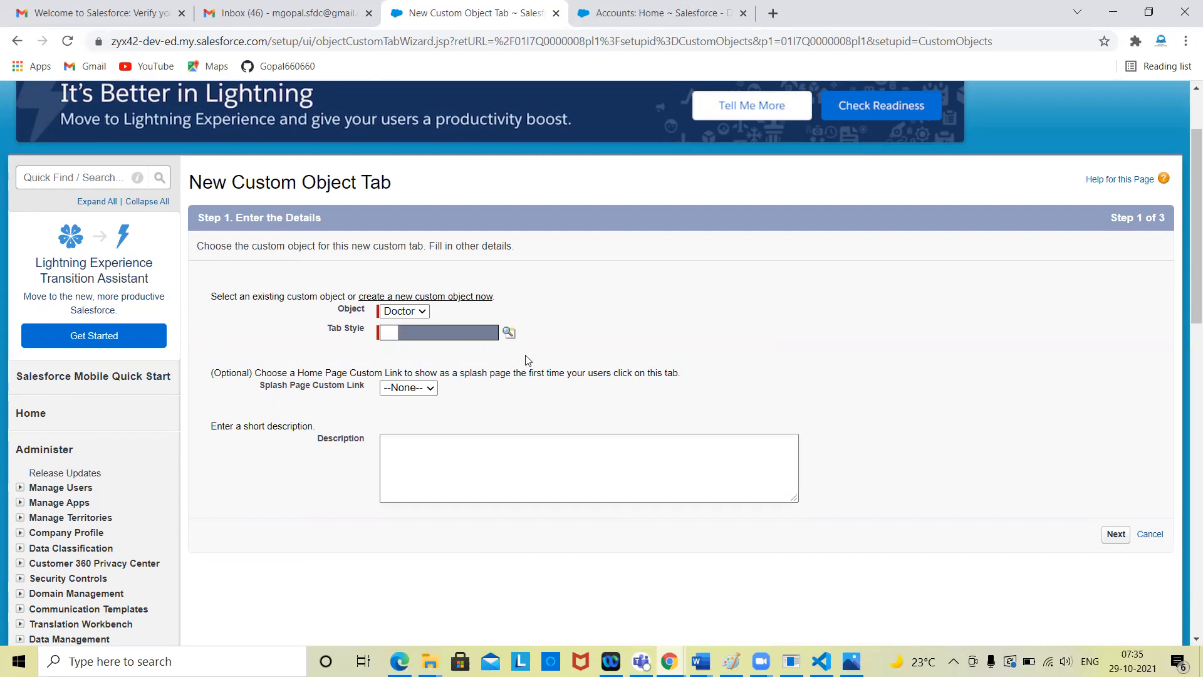
click(509, 333)
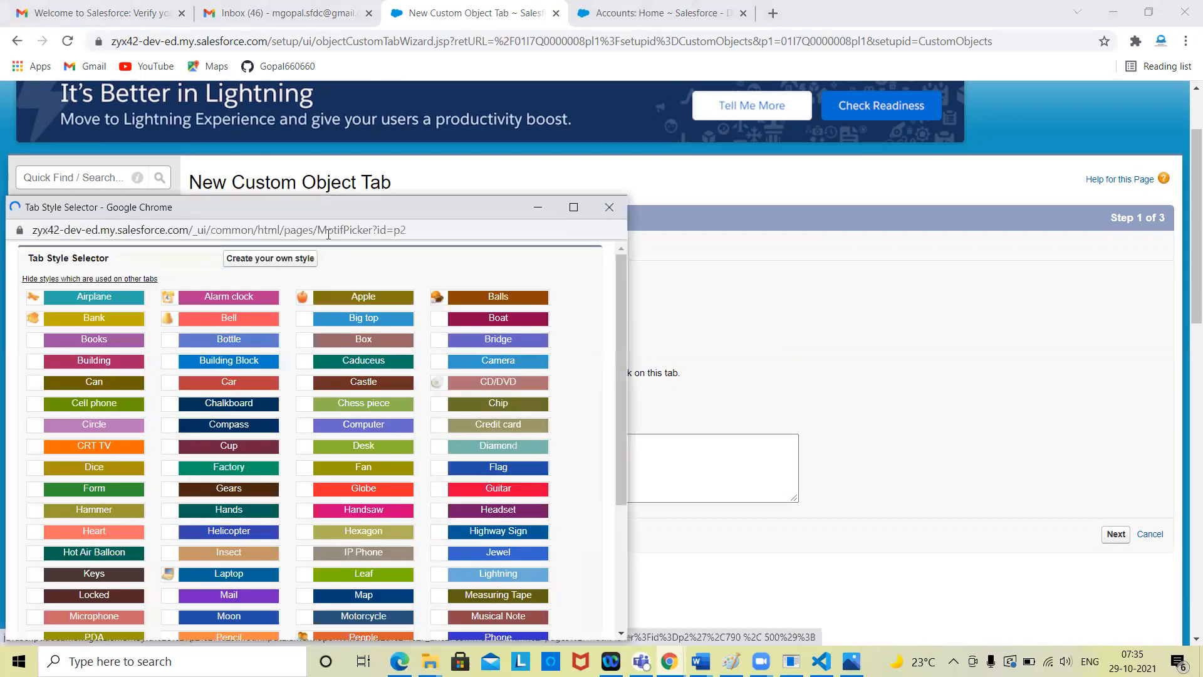
drag(308, 203, 527, 139)
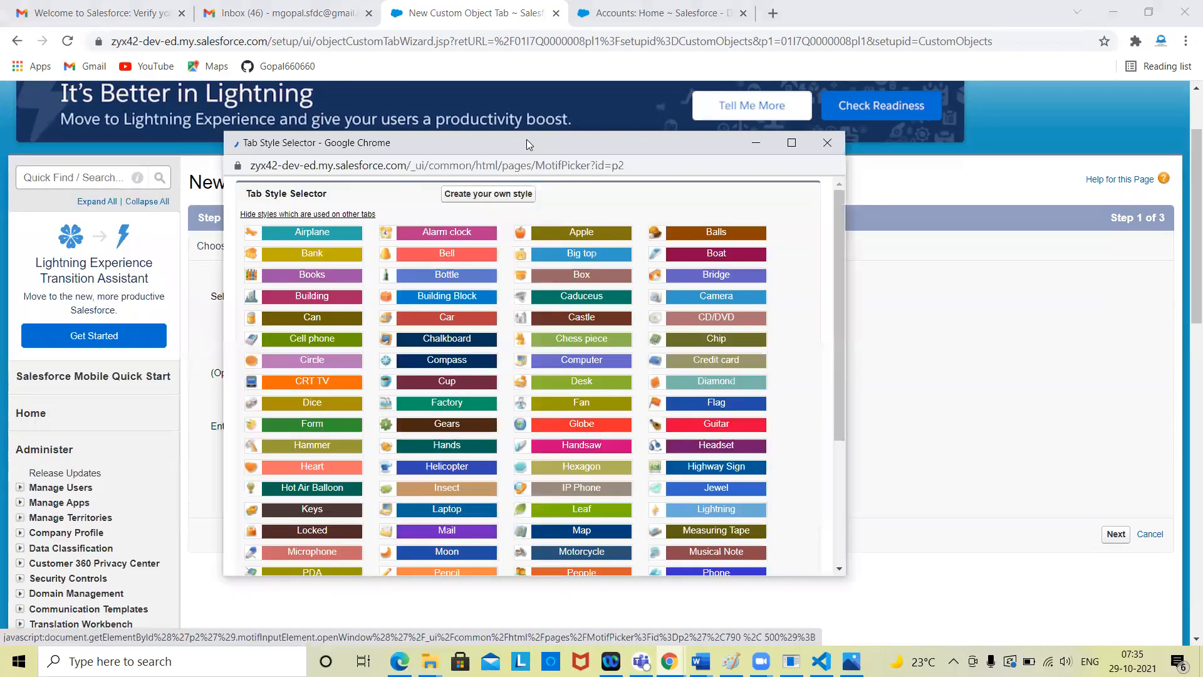
scroll(628, 396, down, 2)
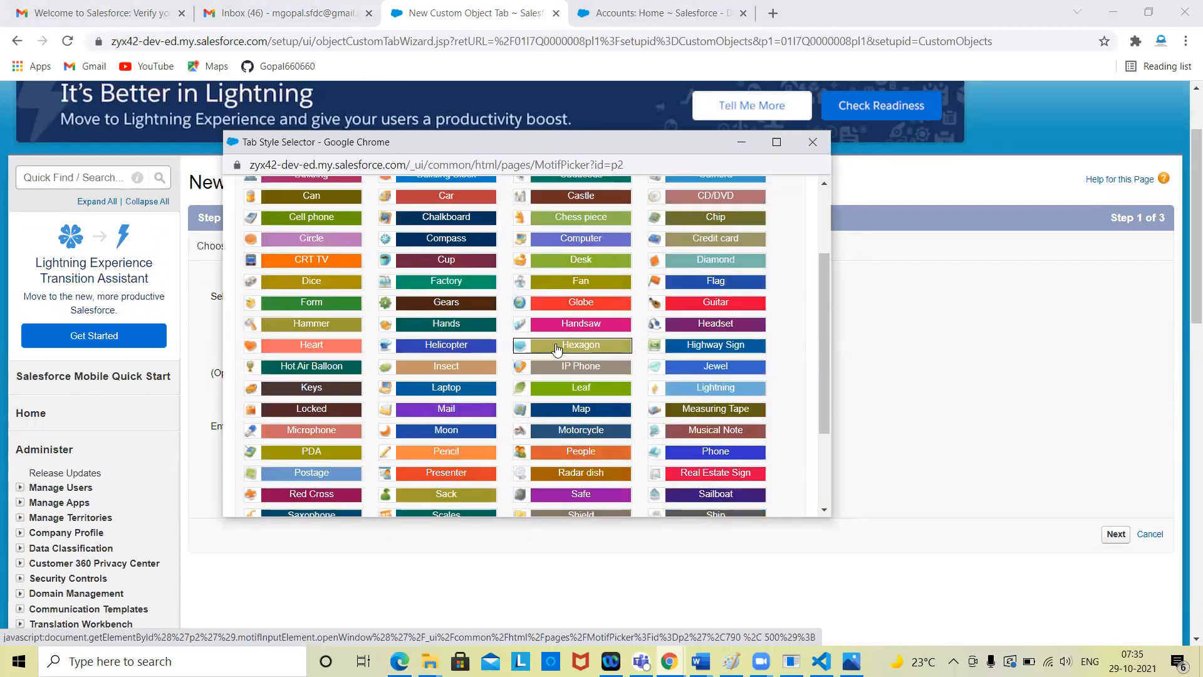
scroll(557, 349, up, 2)
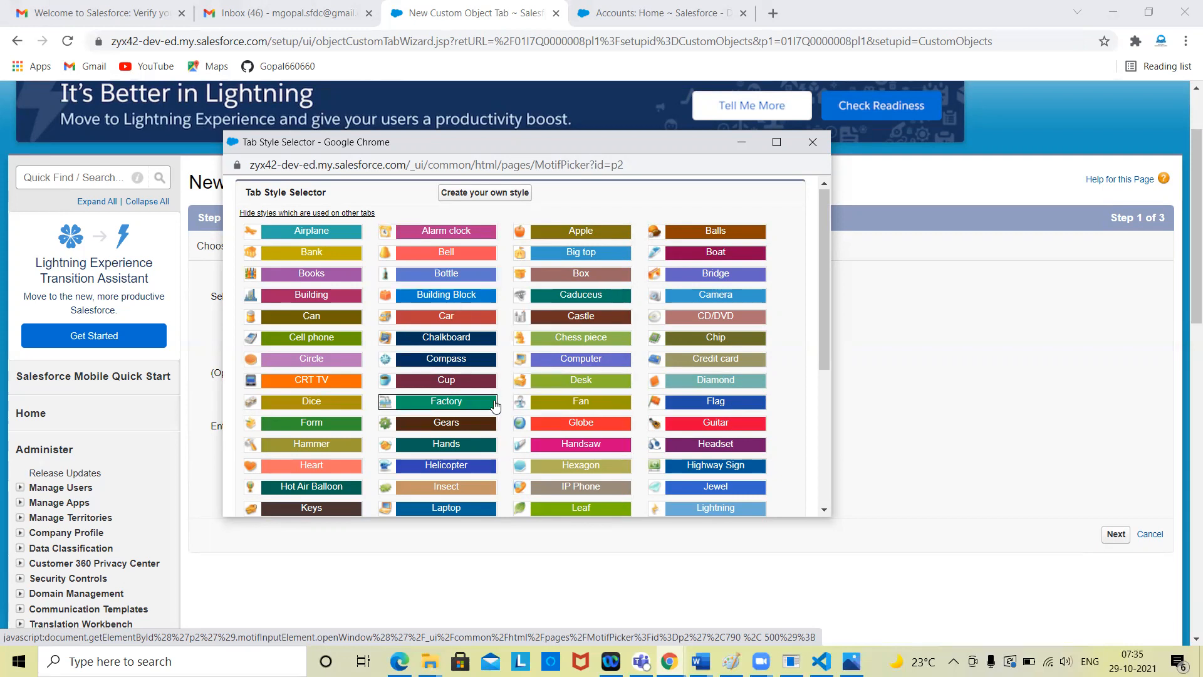
click(308, 297)
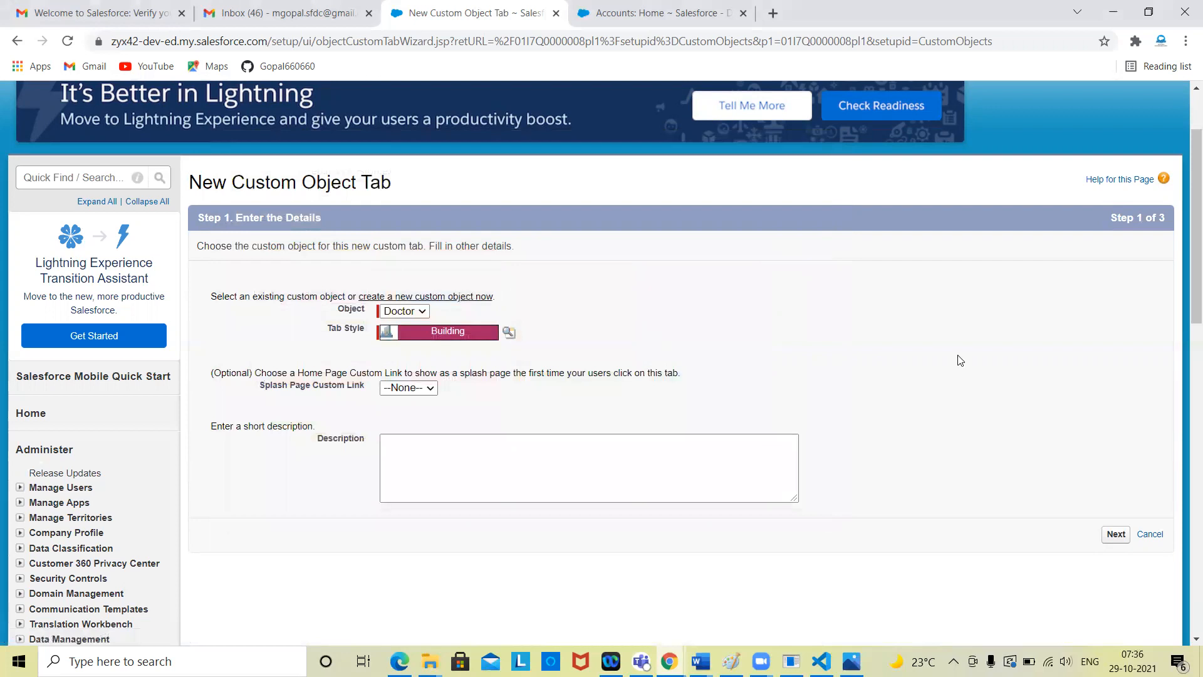
click(689, 473)
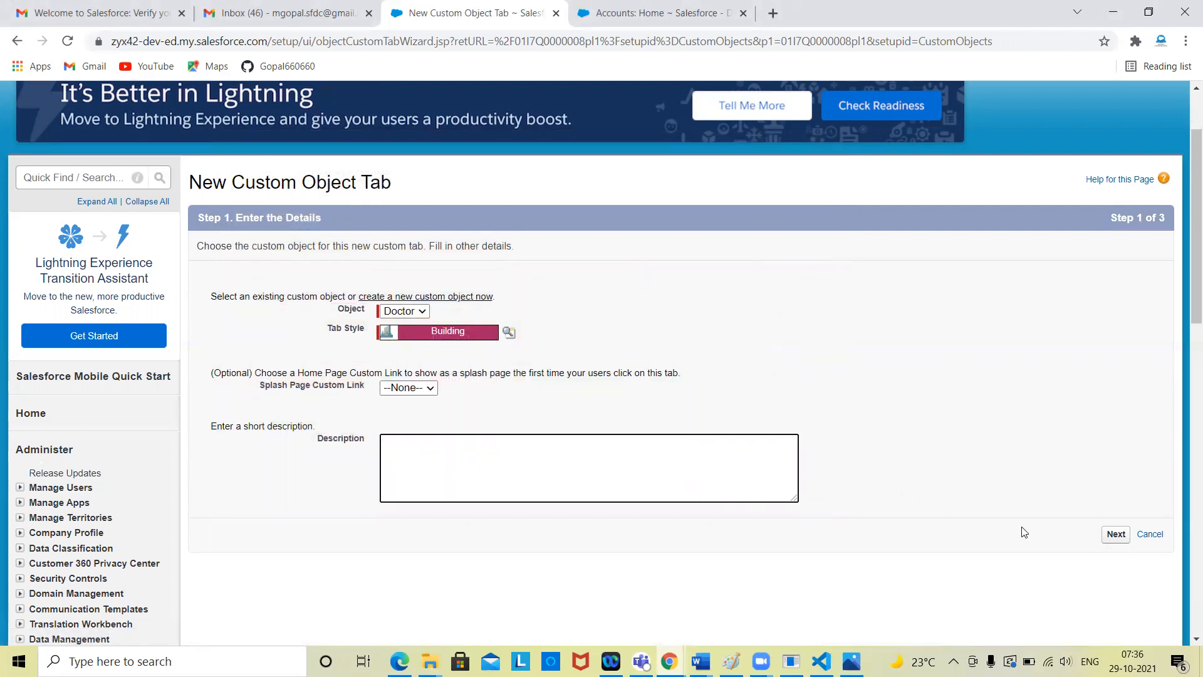
click(1116, 536)
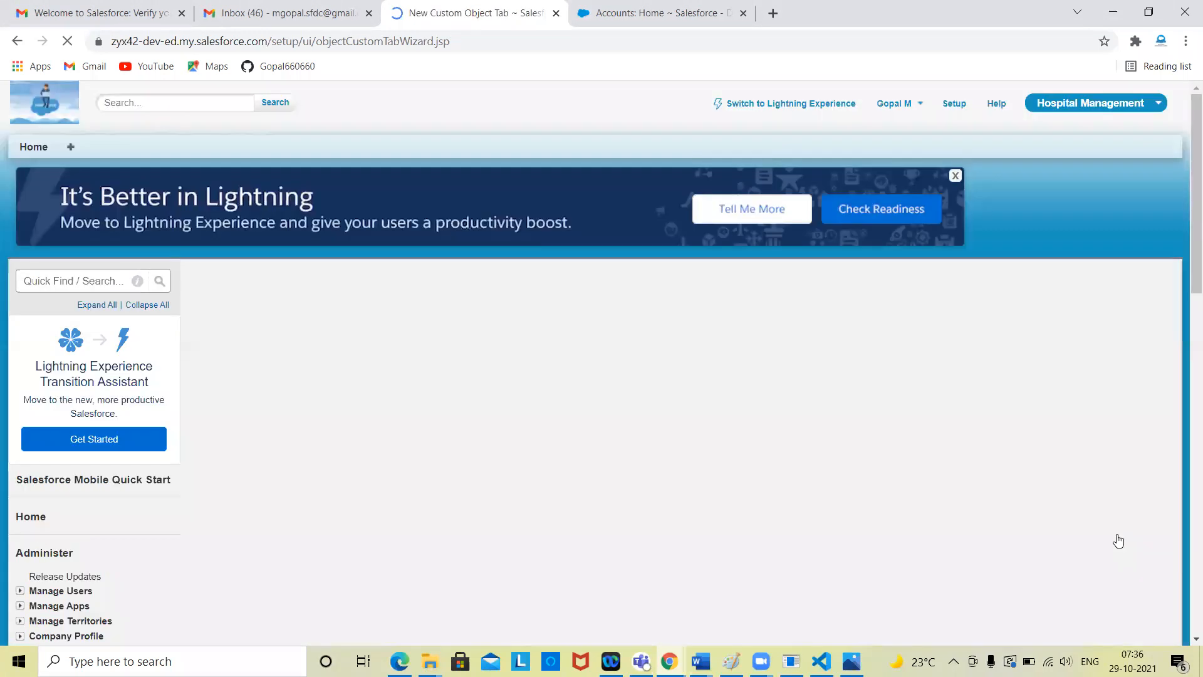
Step: Review the profile list and try a different tab visibility for each profile, viewing the options for System Administrator
scroll(727, 501, down, 3)
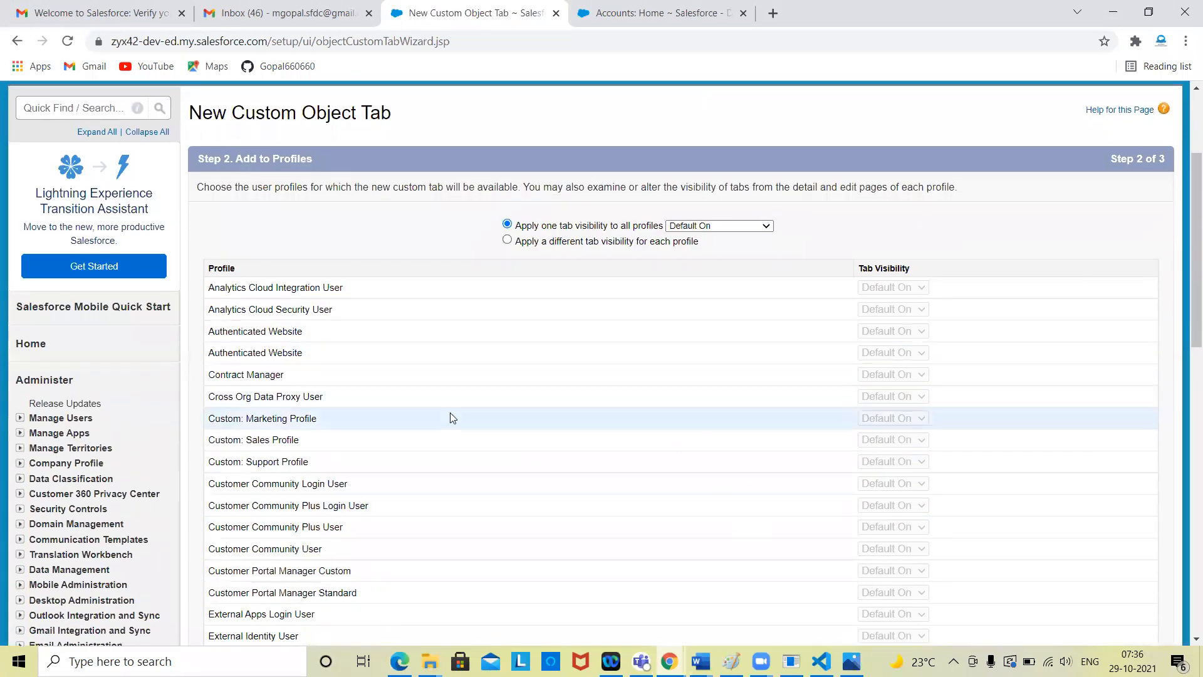
scroll(328, 271, up, 3)
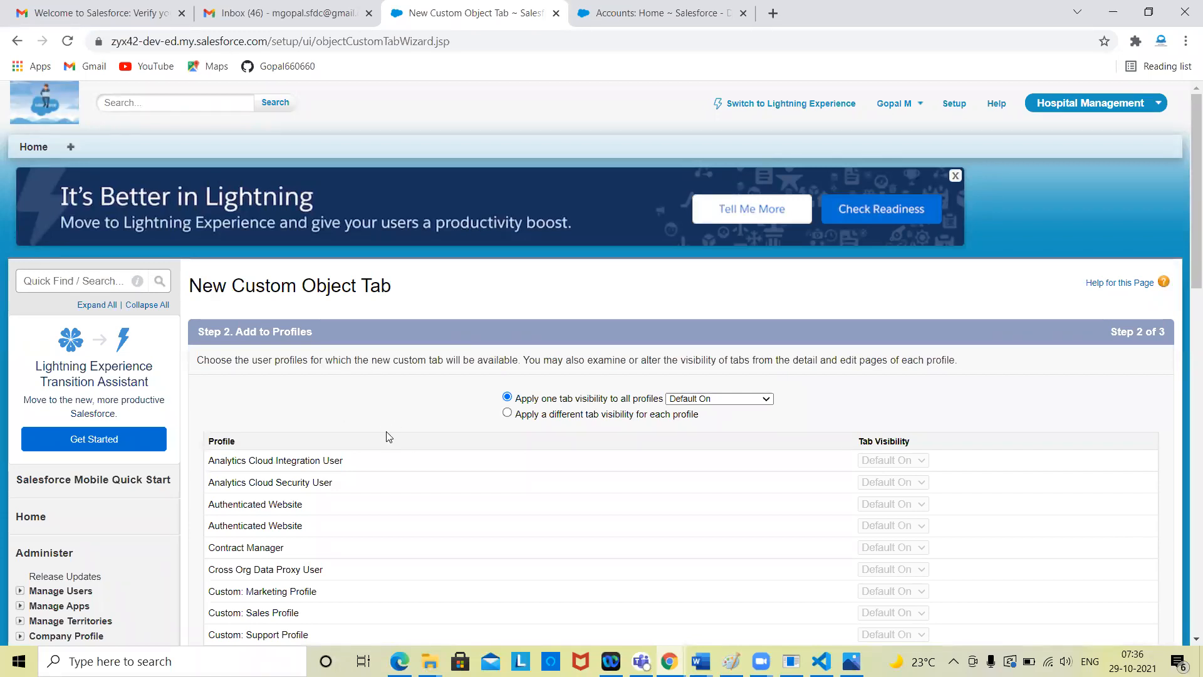
scroll(387, 435, down, 4)
scroll(374, 448, down, 7)
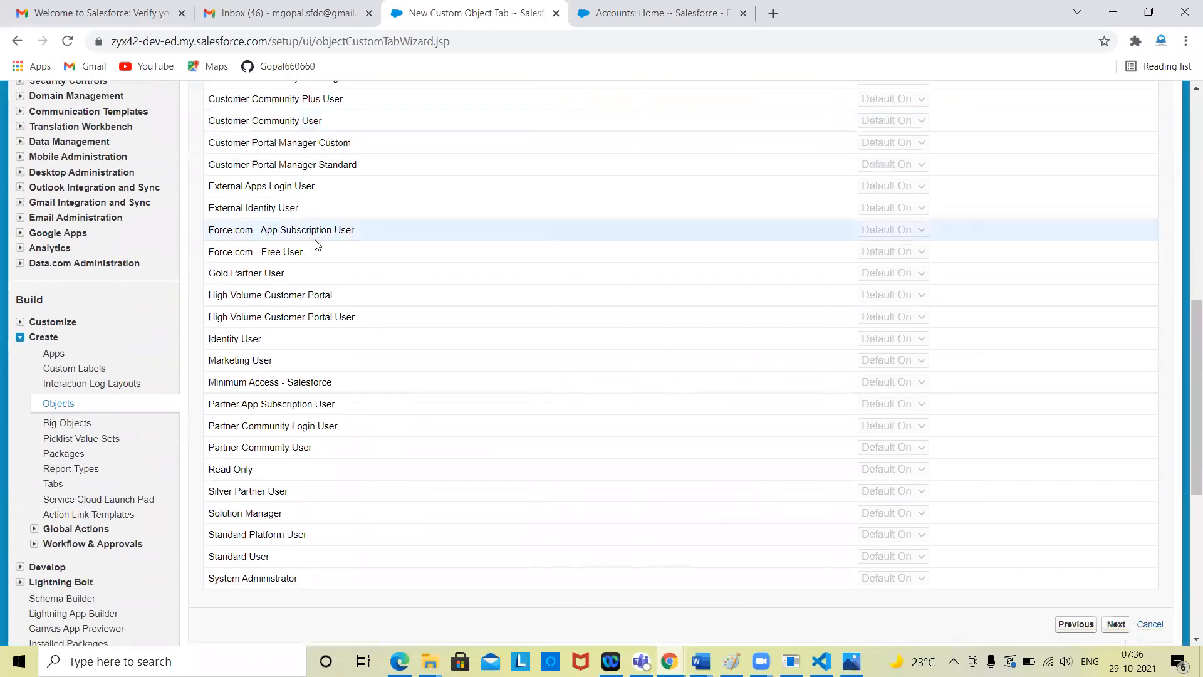
scroll(488, 295, up, 9)
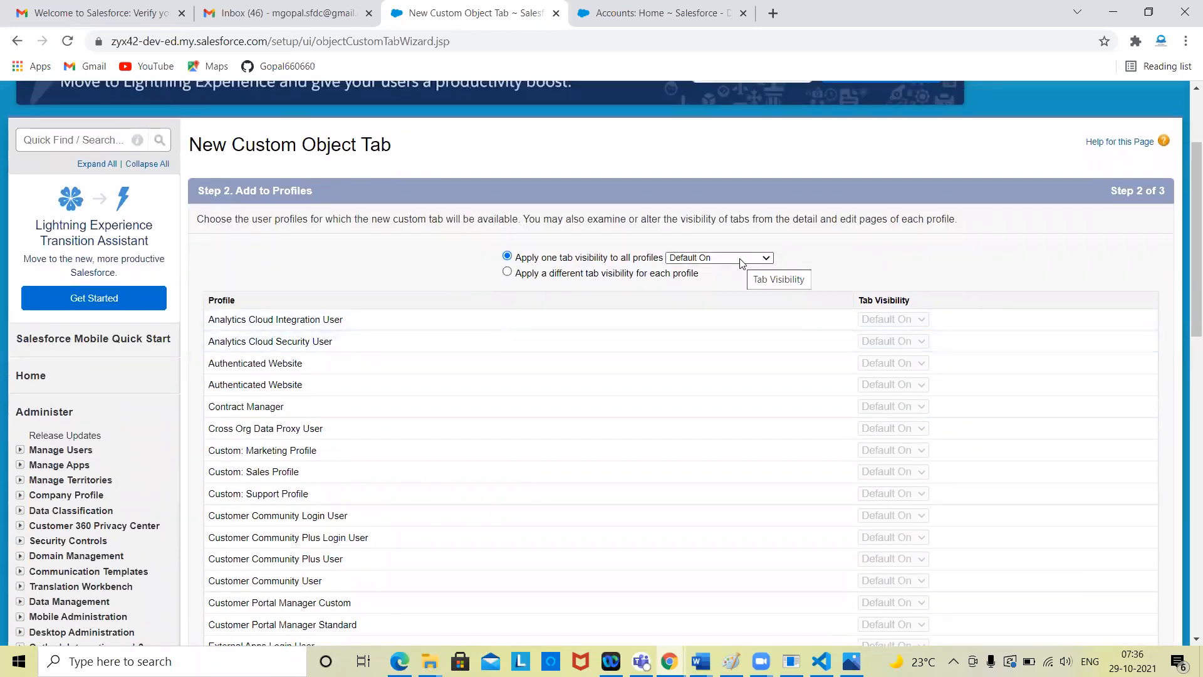
click(508, 274)
scroll(828, 519, down, 8)
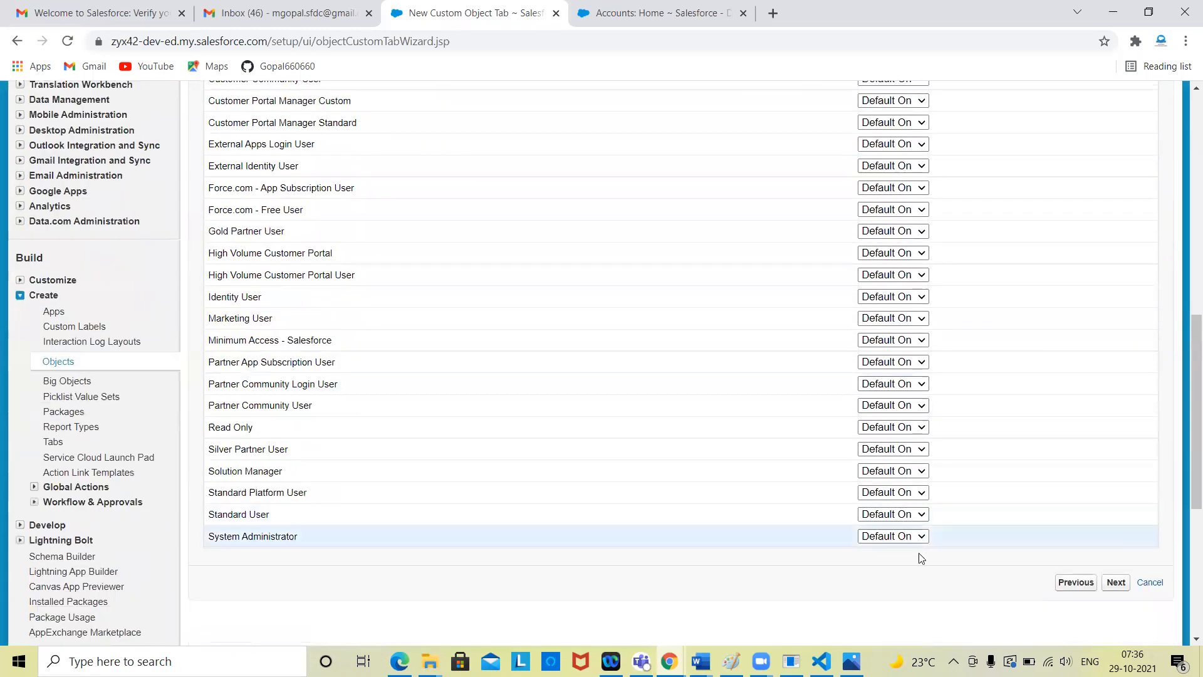
click(908, 537)
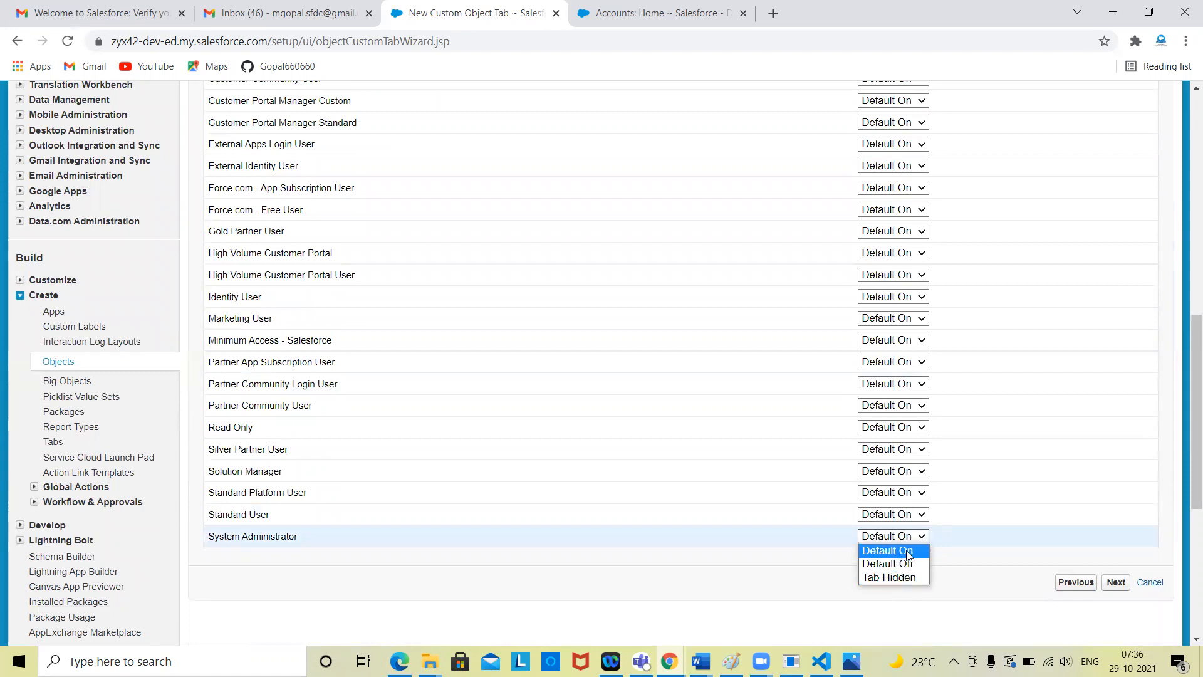
click(773, 568)
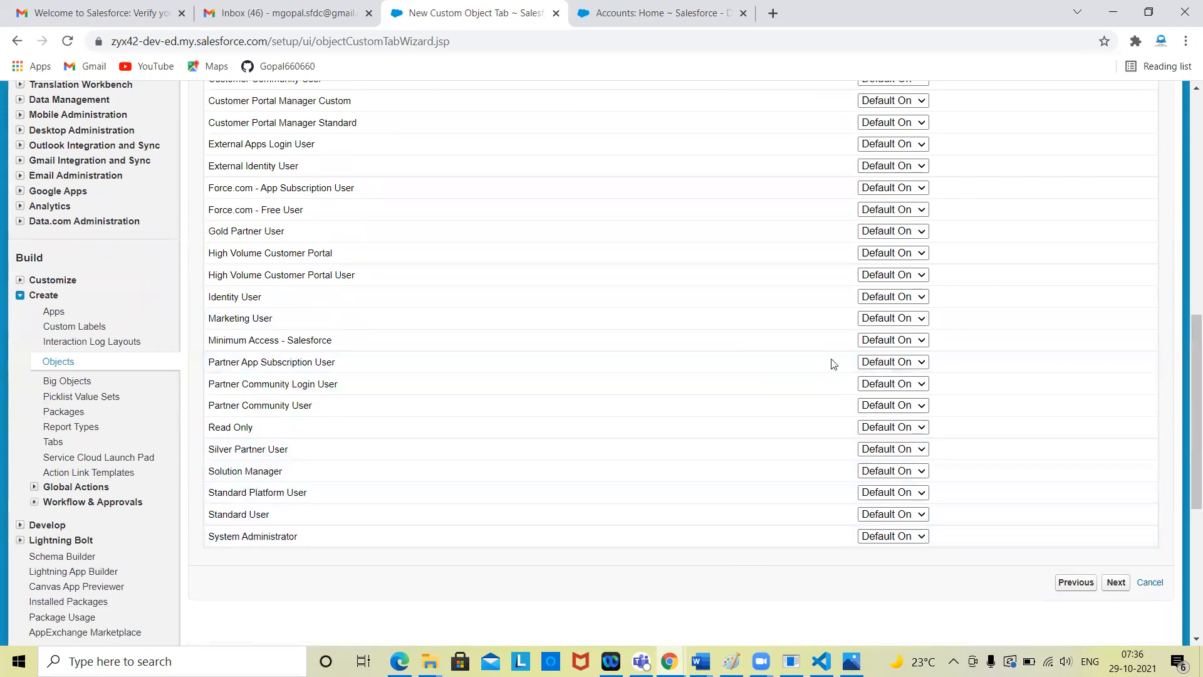
scroll(796, 354, up, 4)
scroll(752, 333, up, 3)
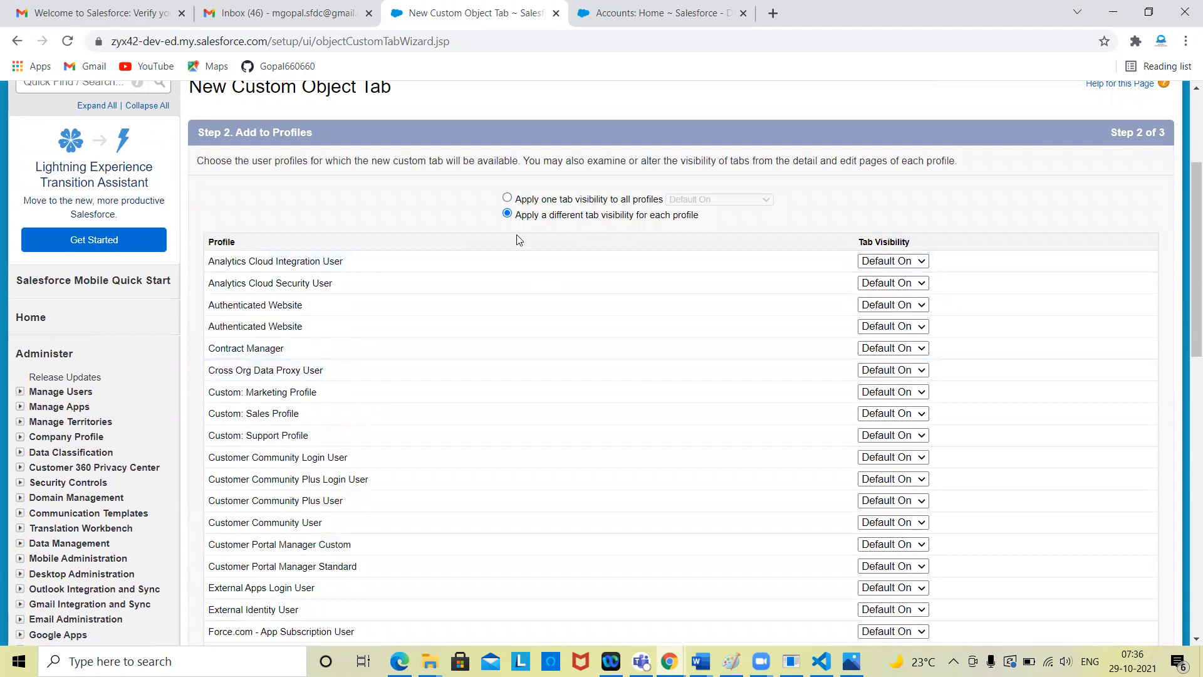
Step: Apply one tab visibility, Default On, to all profiles and continue to the custom app settings
click(508, 198)
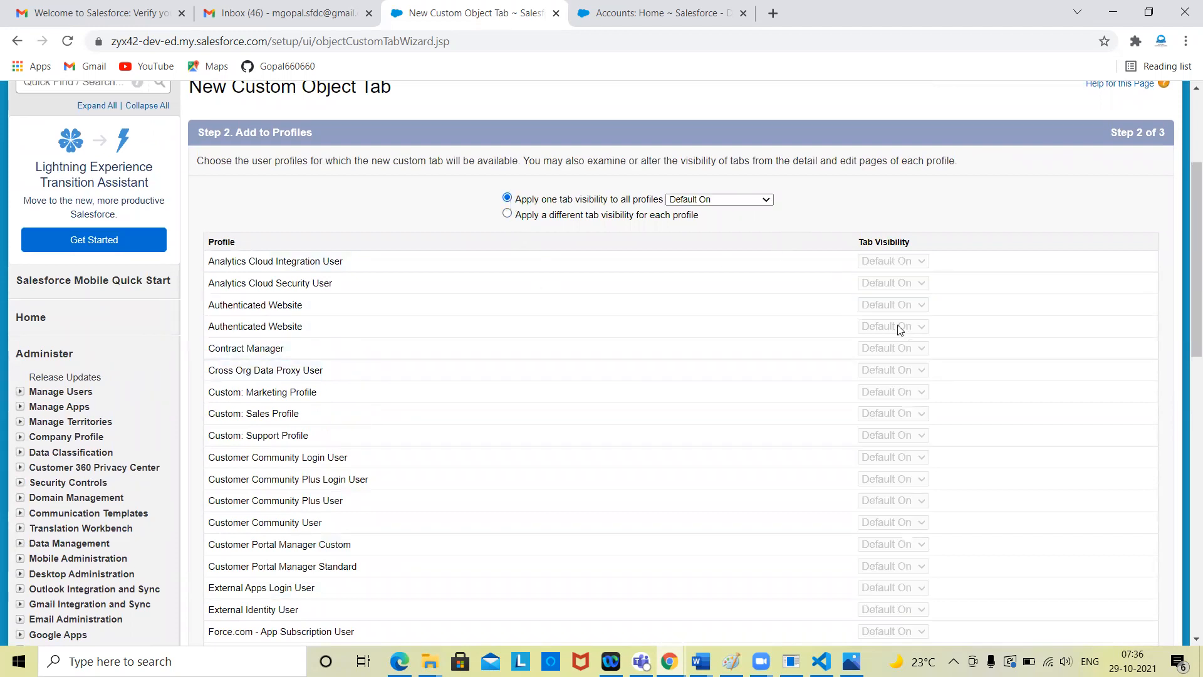
scroll(877, 376, down, 3)
scroll(900, 361, down, 5)
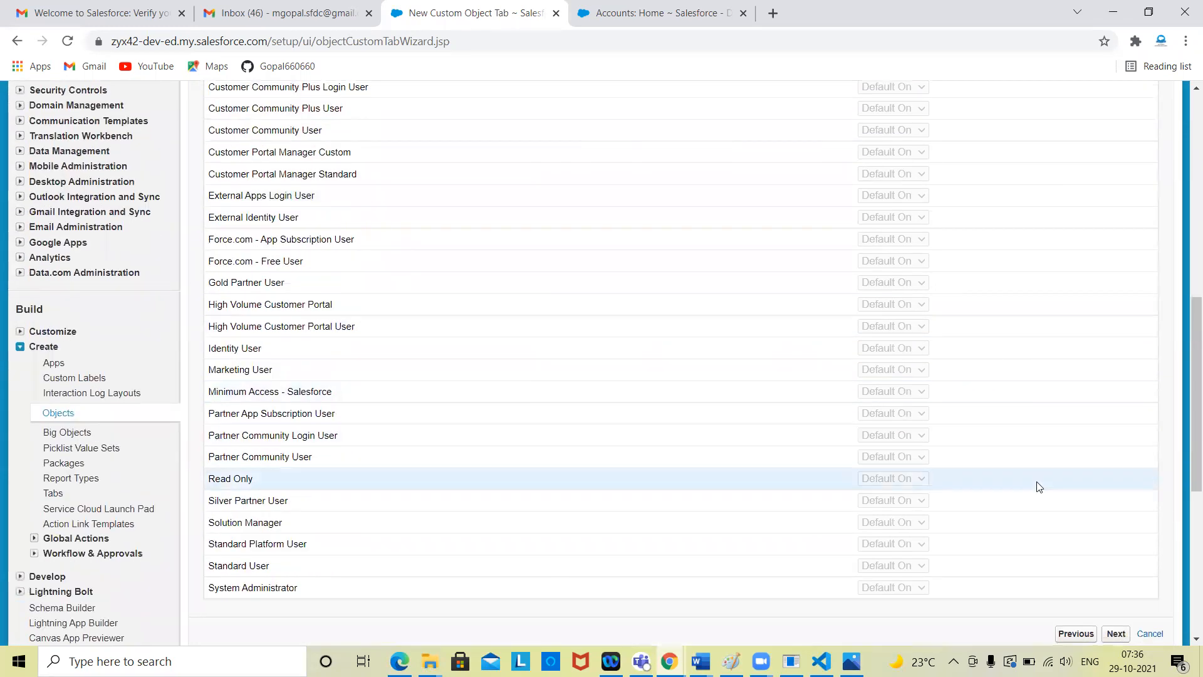
click(1115, 535)
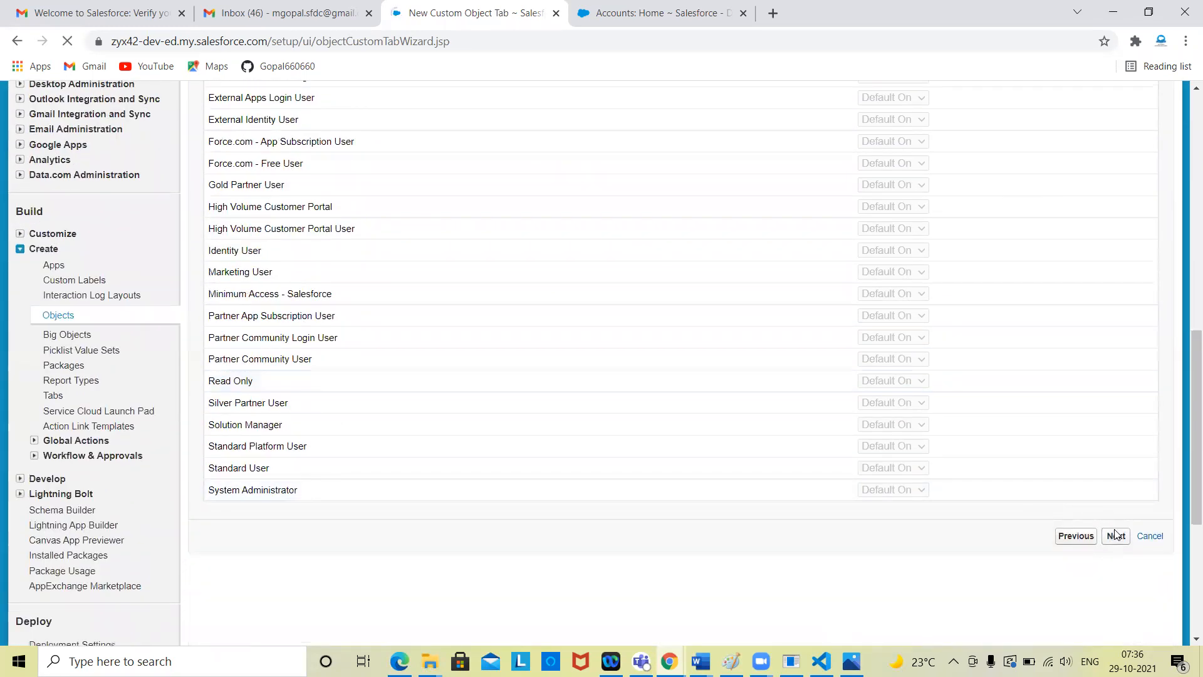
Step: Exclude the Doctor tab from all custom apps, then include it only in Hospital Management
scroll(909, 527, down, 3)
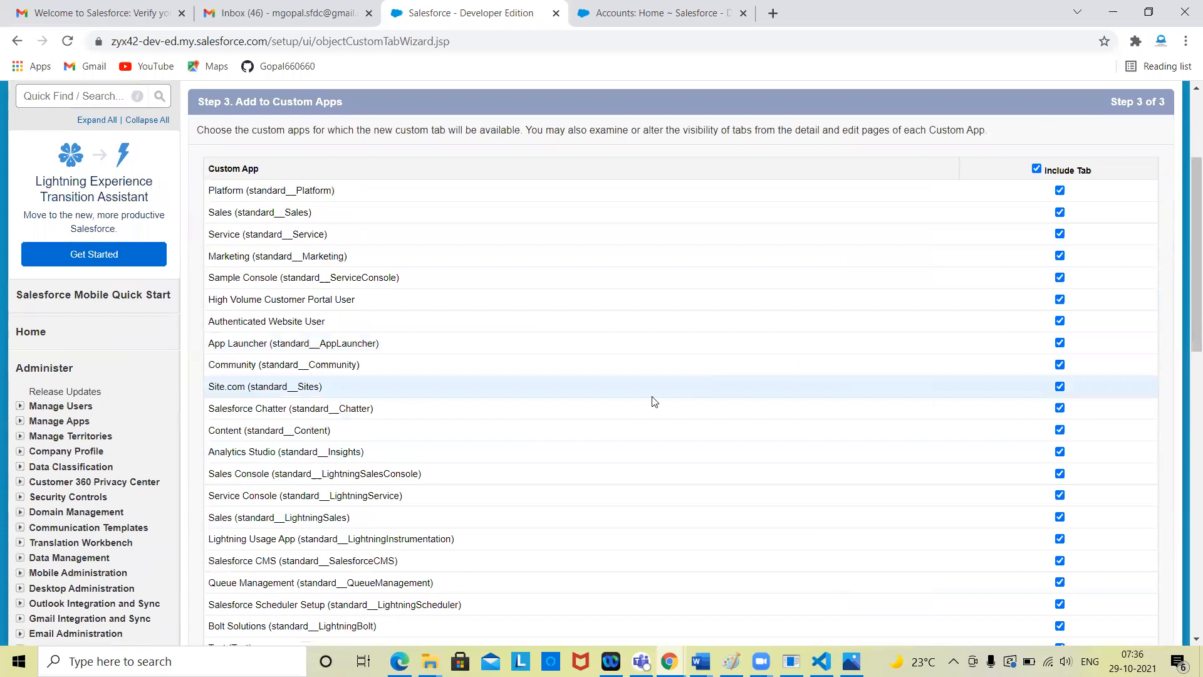
scroll(491, 328, up, 2)
scroll(518, 362, down, 8)
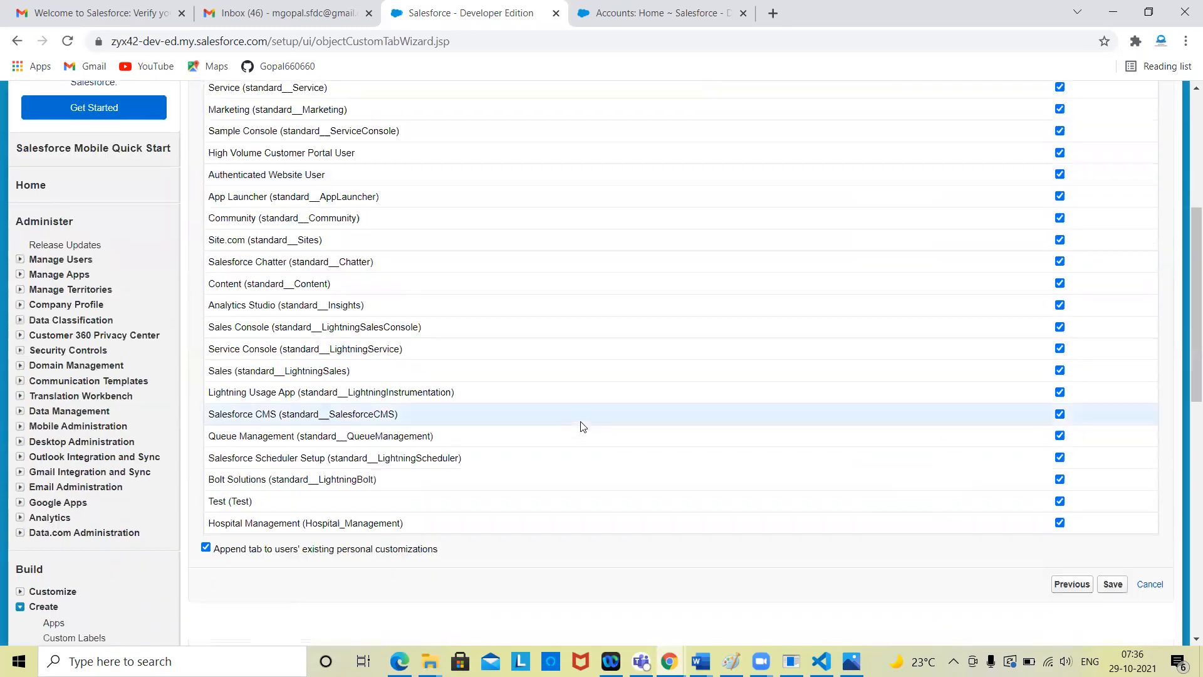
scroll(581, 425, up, 3)
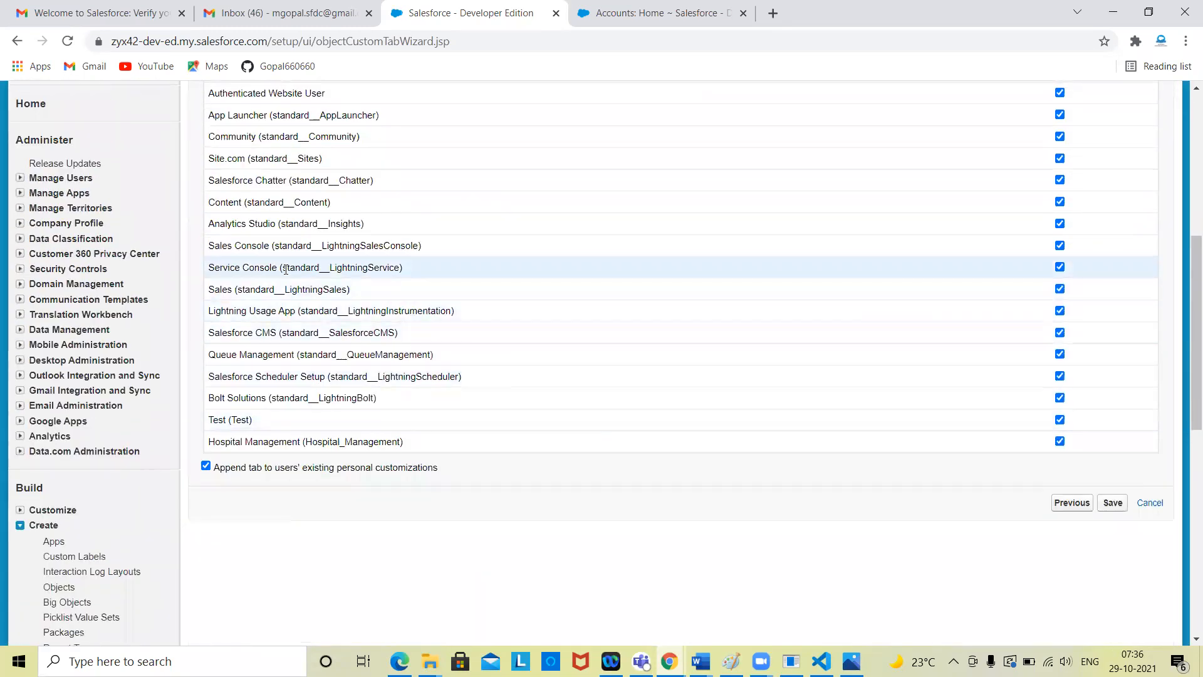
scroll(770, 379, up, 4)
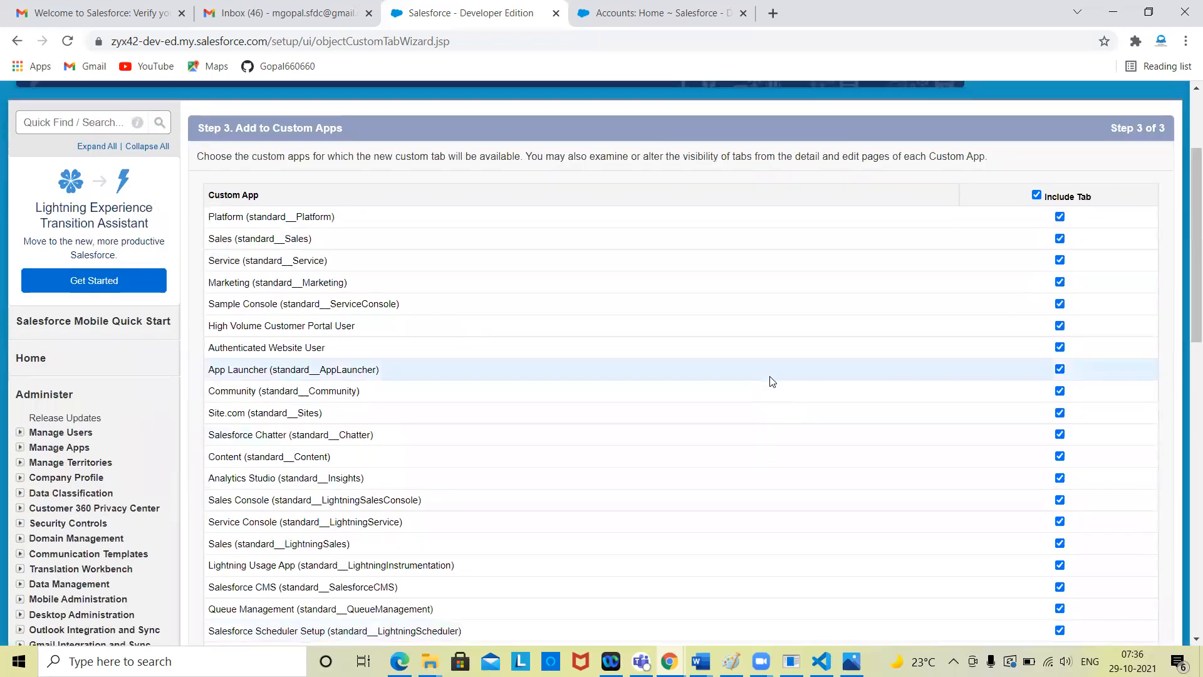
scroll(772, 381, up, 1)
scroll(772, 381, down, 1)
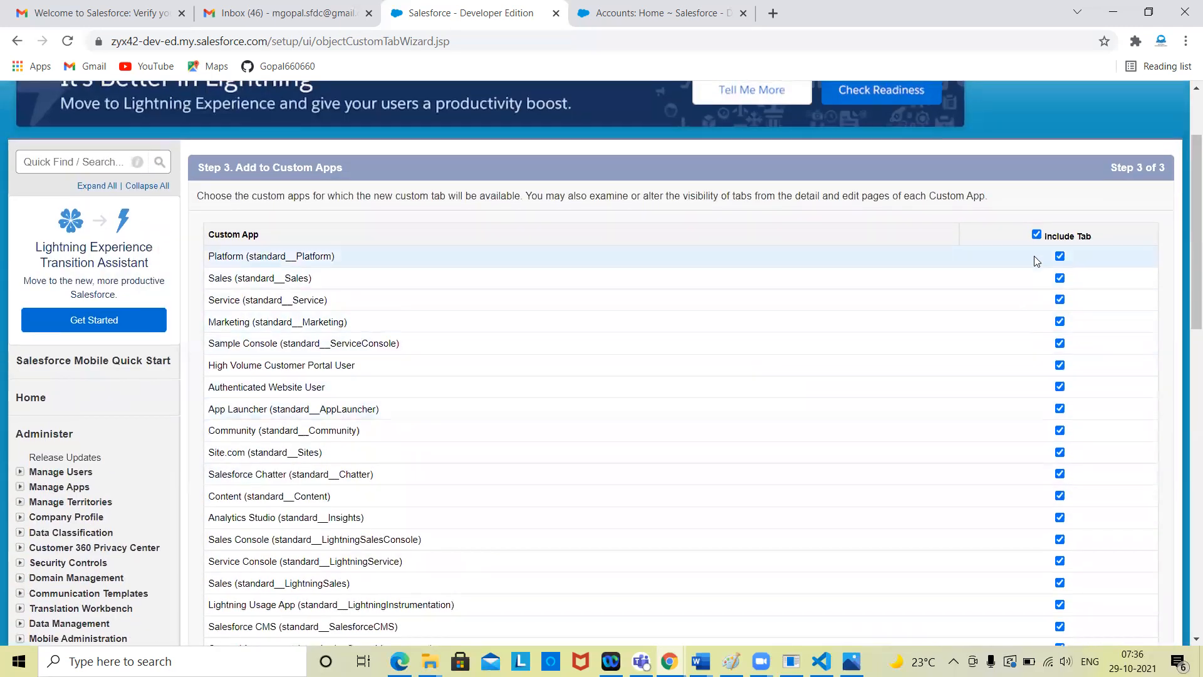
click(1037, 234)
scroll(896, 392, down, 3)
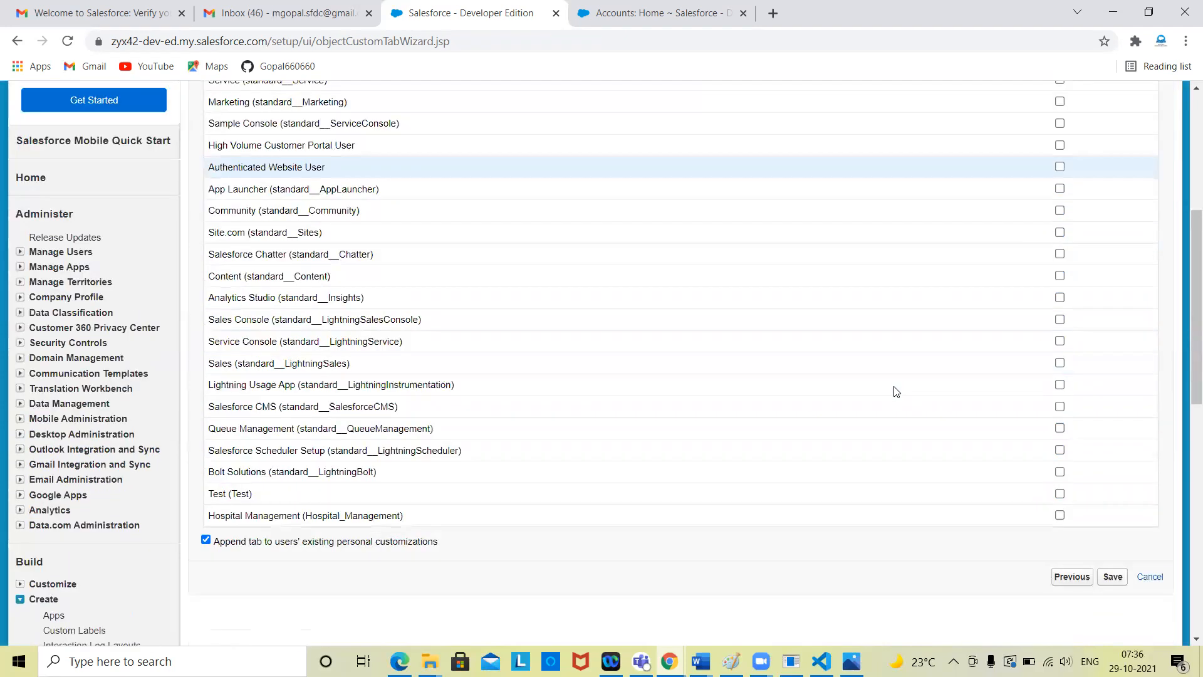
click(1060, 515)
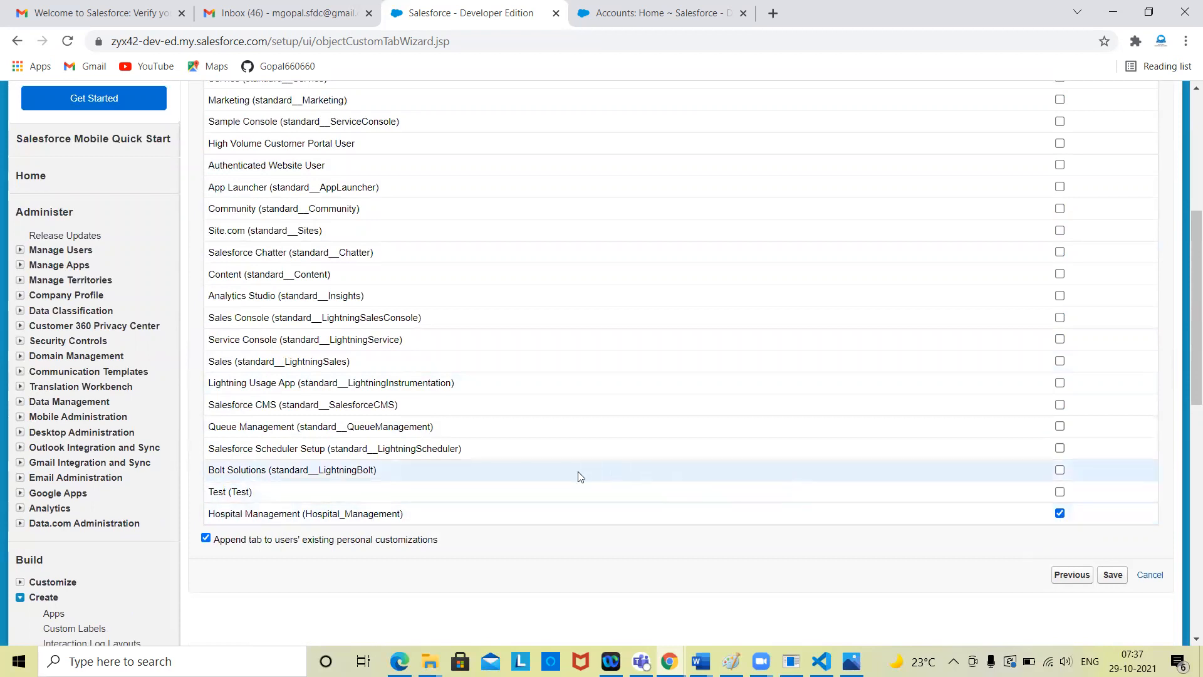
Step: Include the Doctor tab in the Sales (standard__Sales) app as well and save the new custom tab
scroll(501, 289, up, 1)
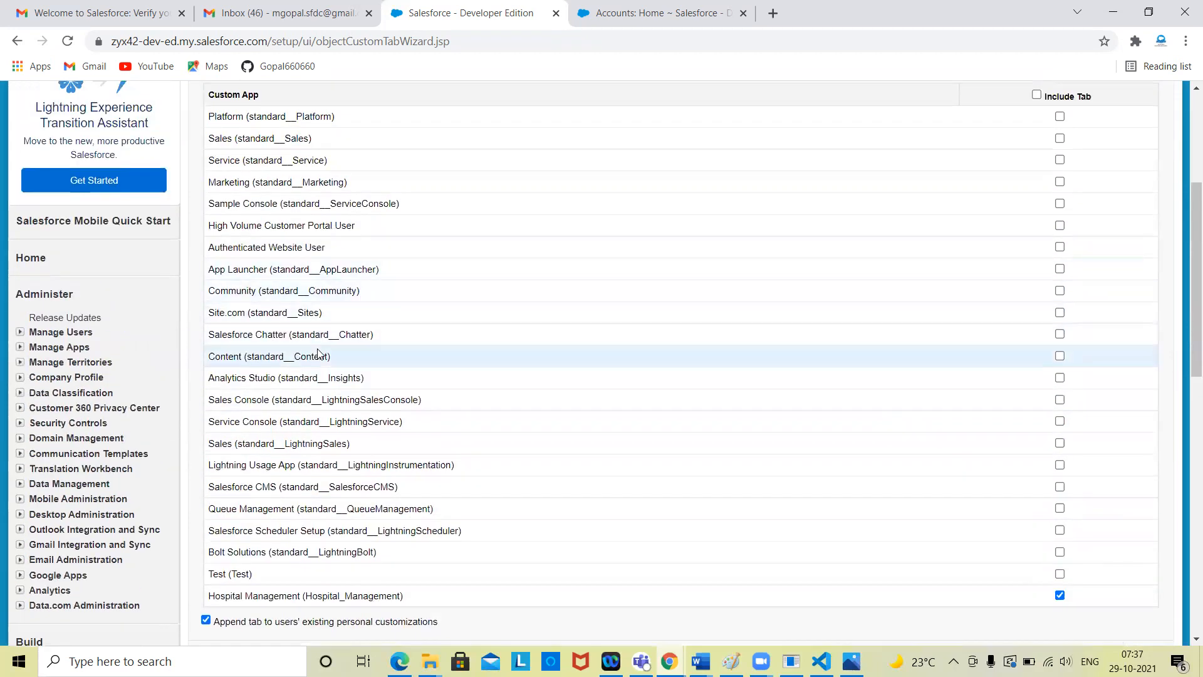
scroll(298, 219, up, 1)
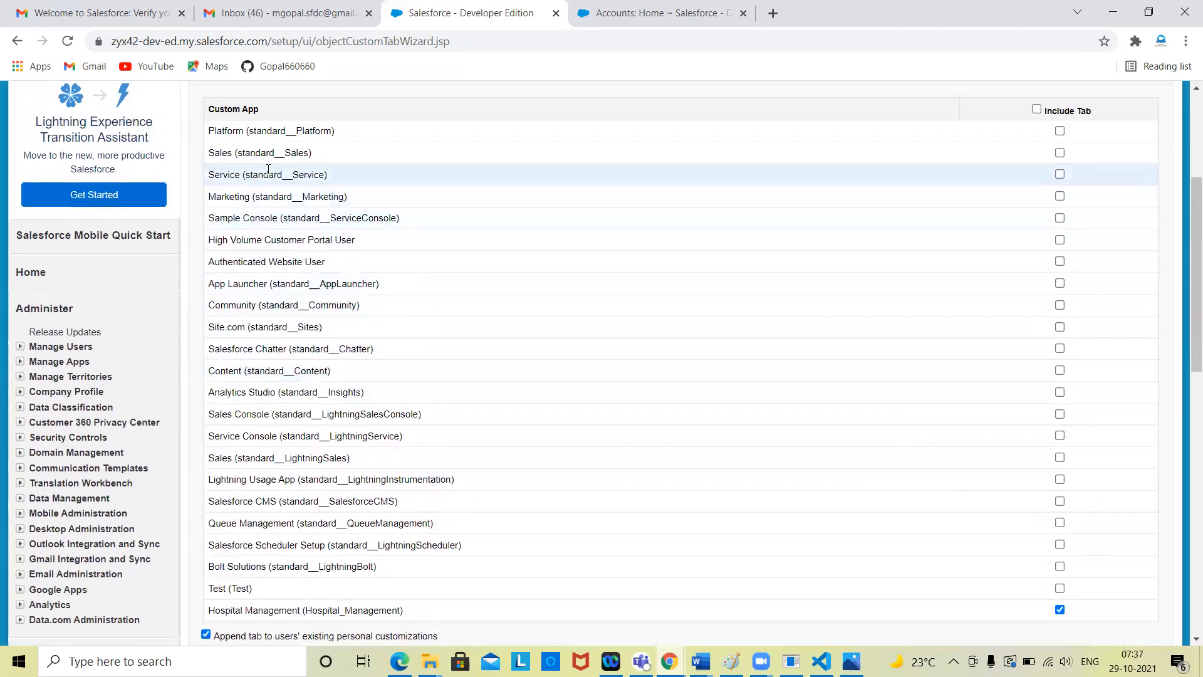
click(1060, 153)
scroll(933, 358, down, 1)
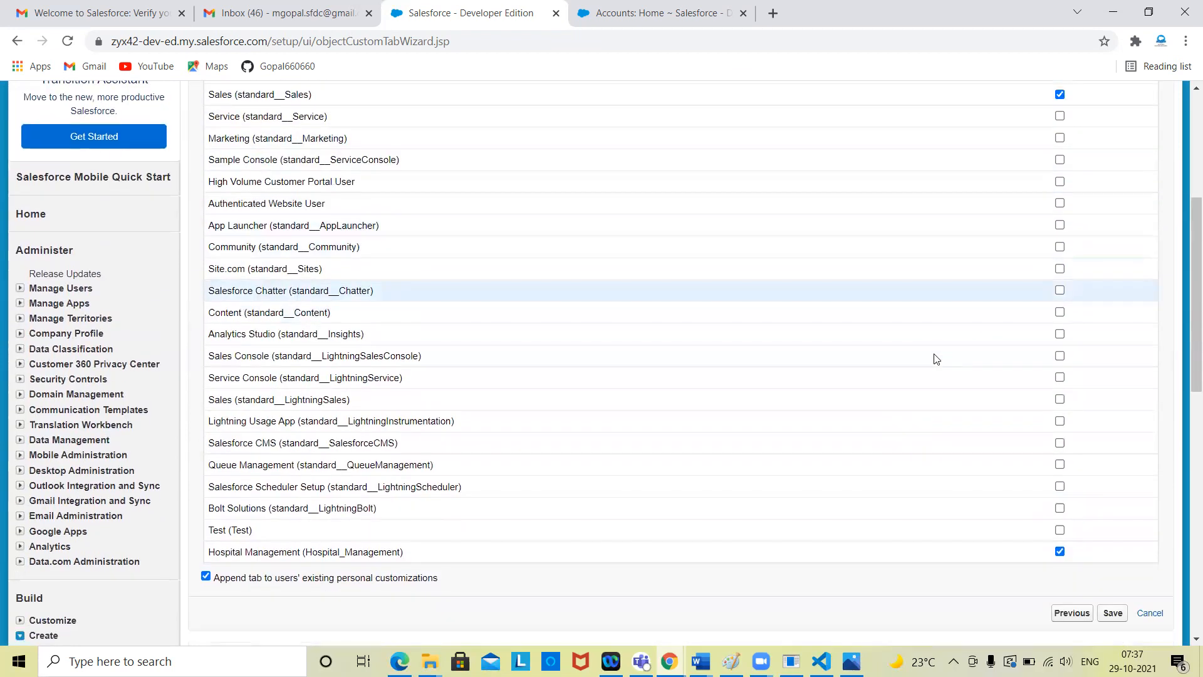
scroll(934, 358, up, 1)
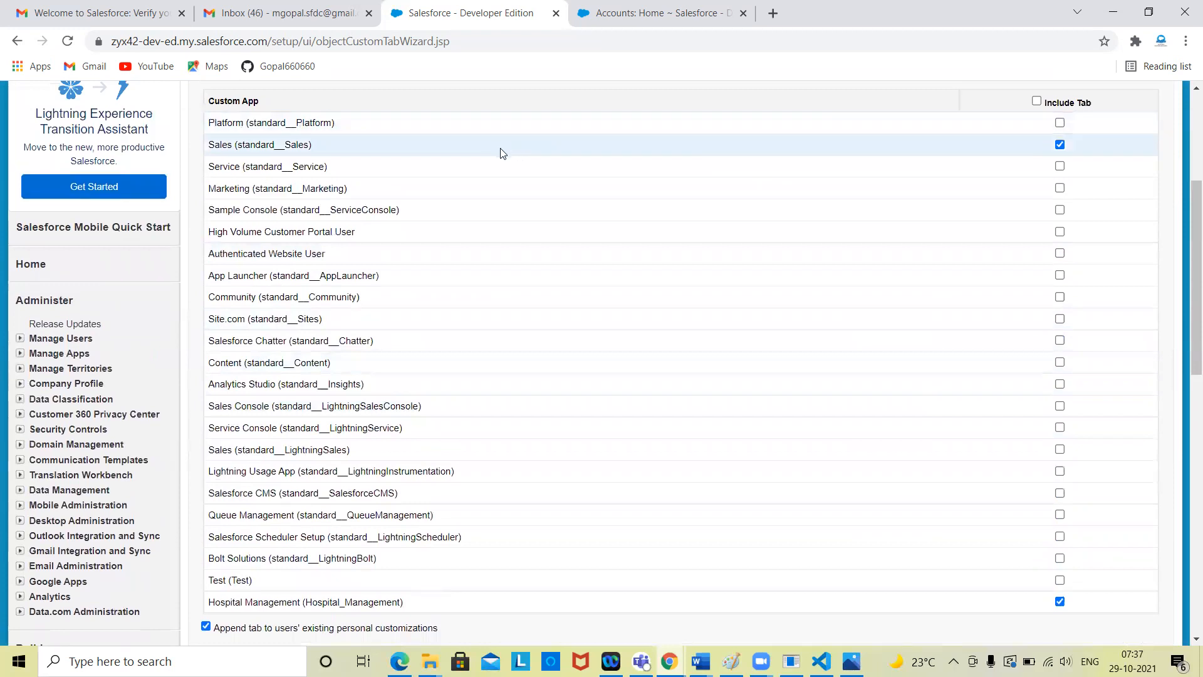
scroll(865, 336, down, 2)
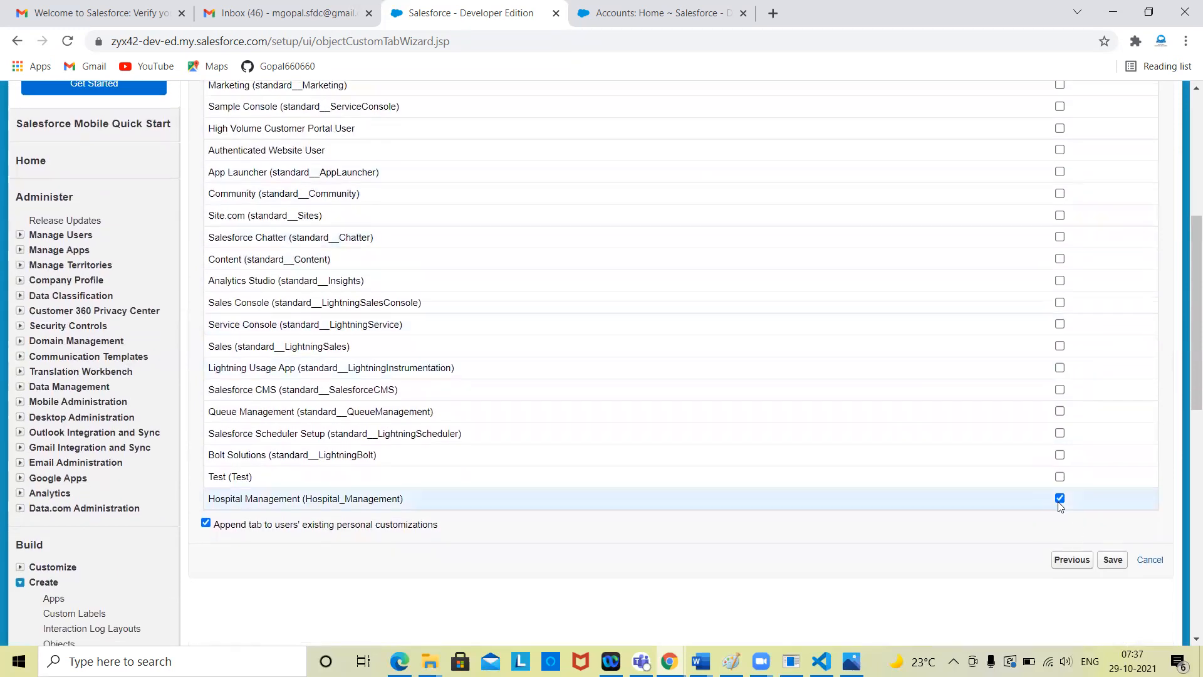
scroll(839, 547, up, 4)
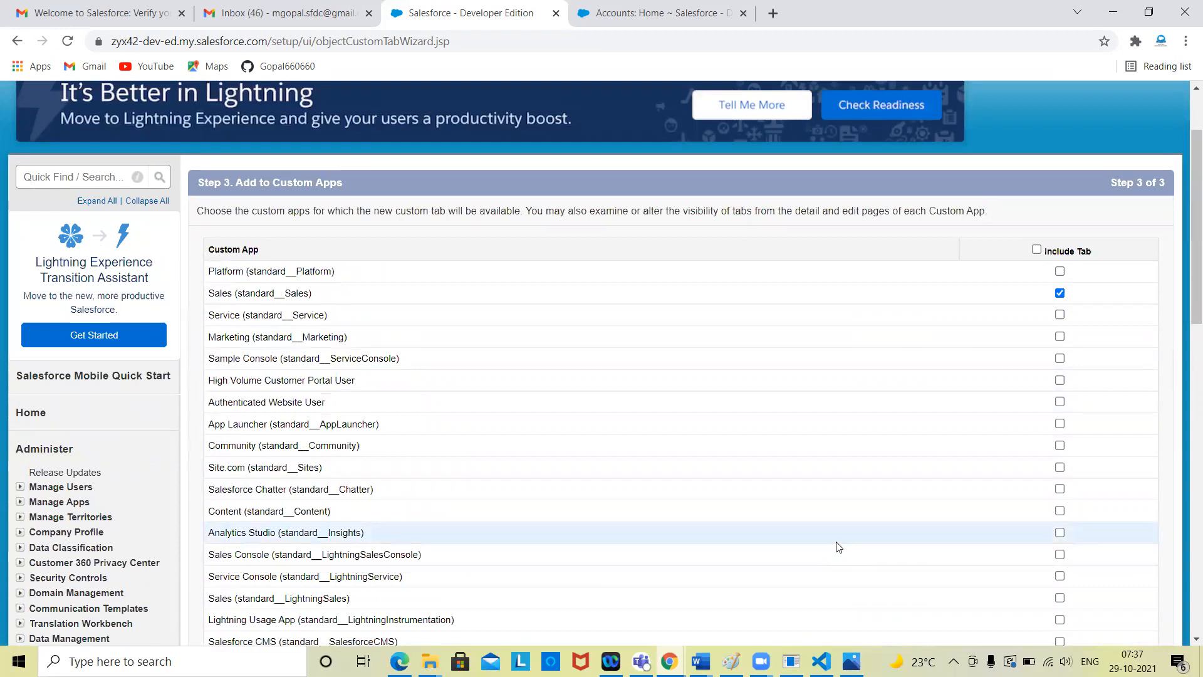
scroll(839, 547, down, 4)
scroll(835, 547, up, 2)
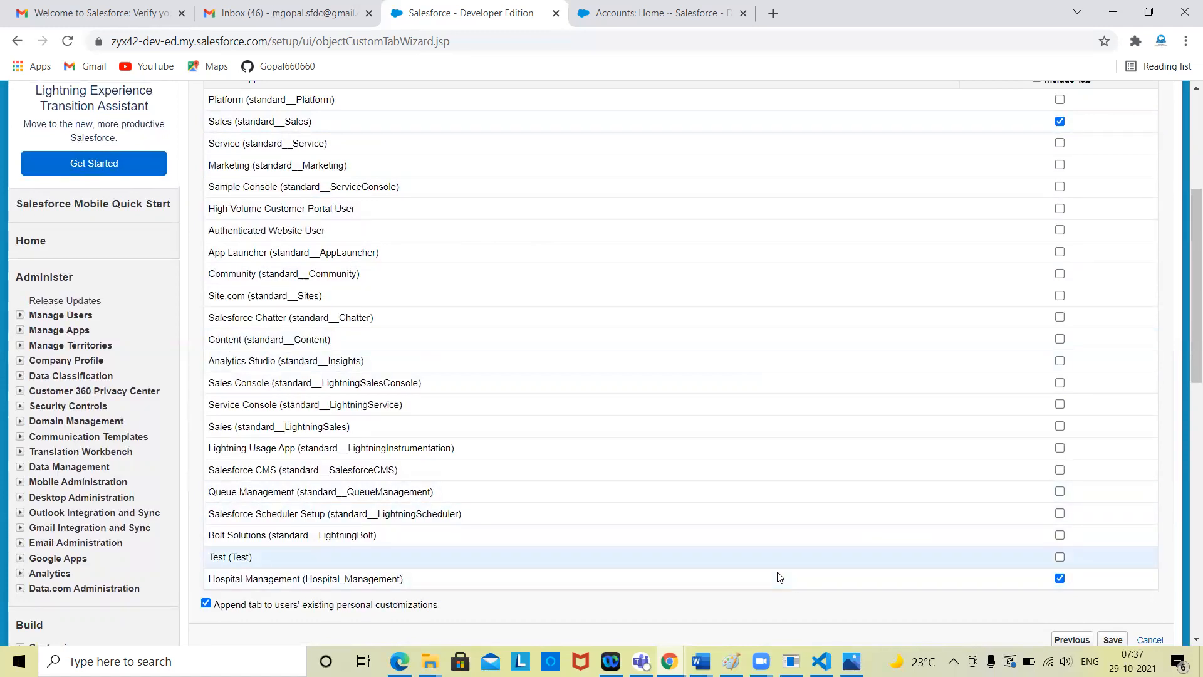
scroll(755, 491, down, 2)
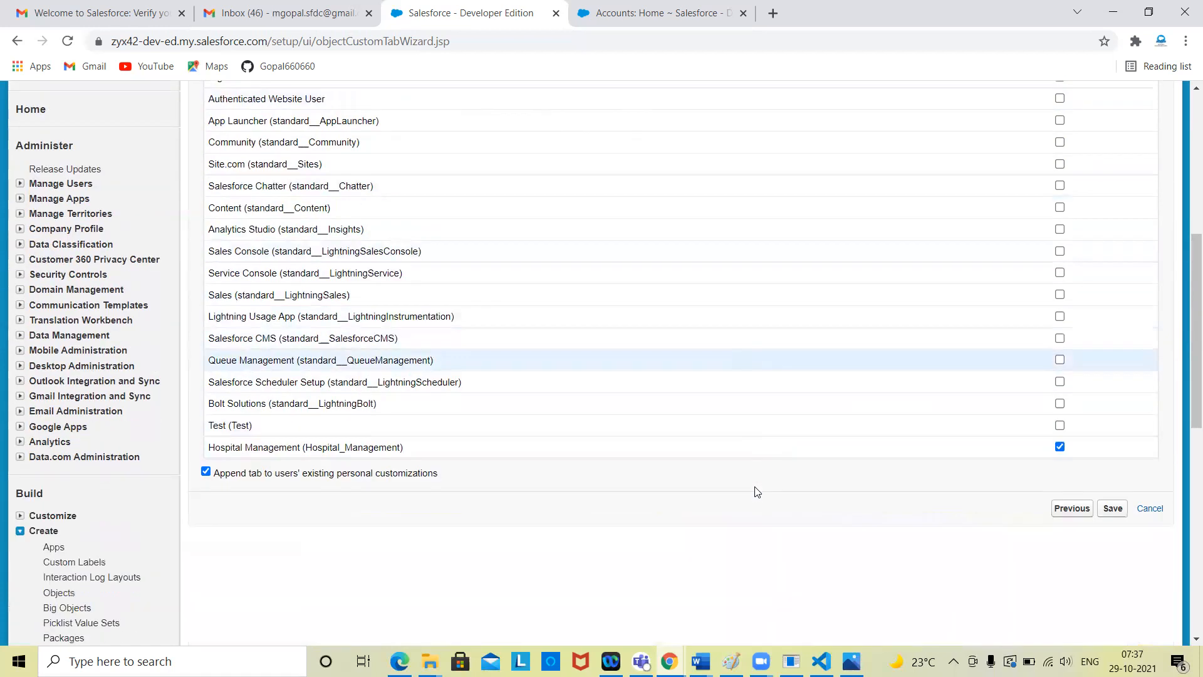
click(1113, 505)
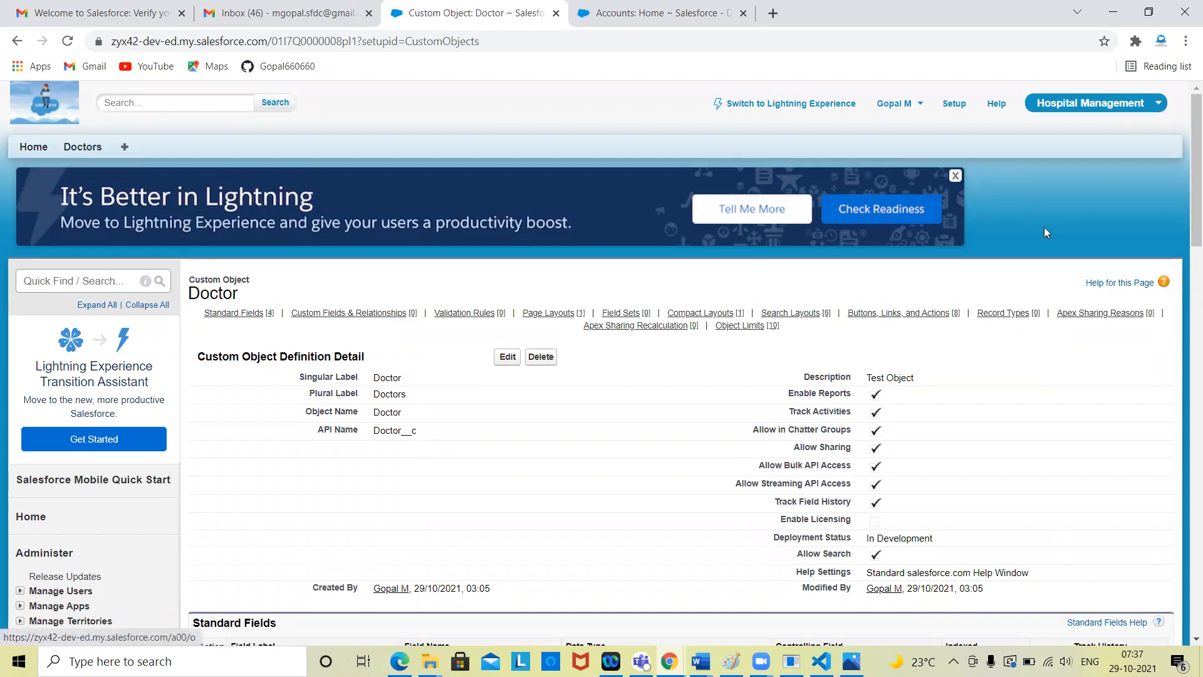
Step: Check the Service and Sales apps for the Doctors tab, then return to the Hospital Management app
click(1098, 107)
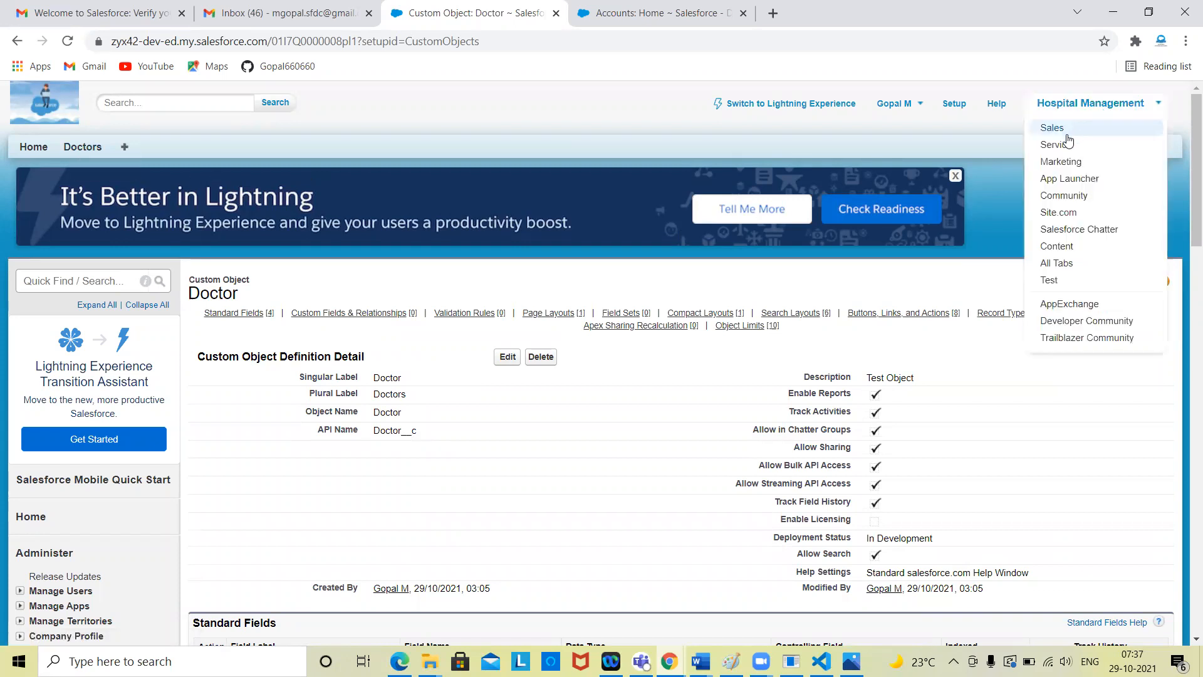
click(1071, 144)
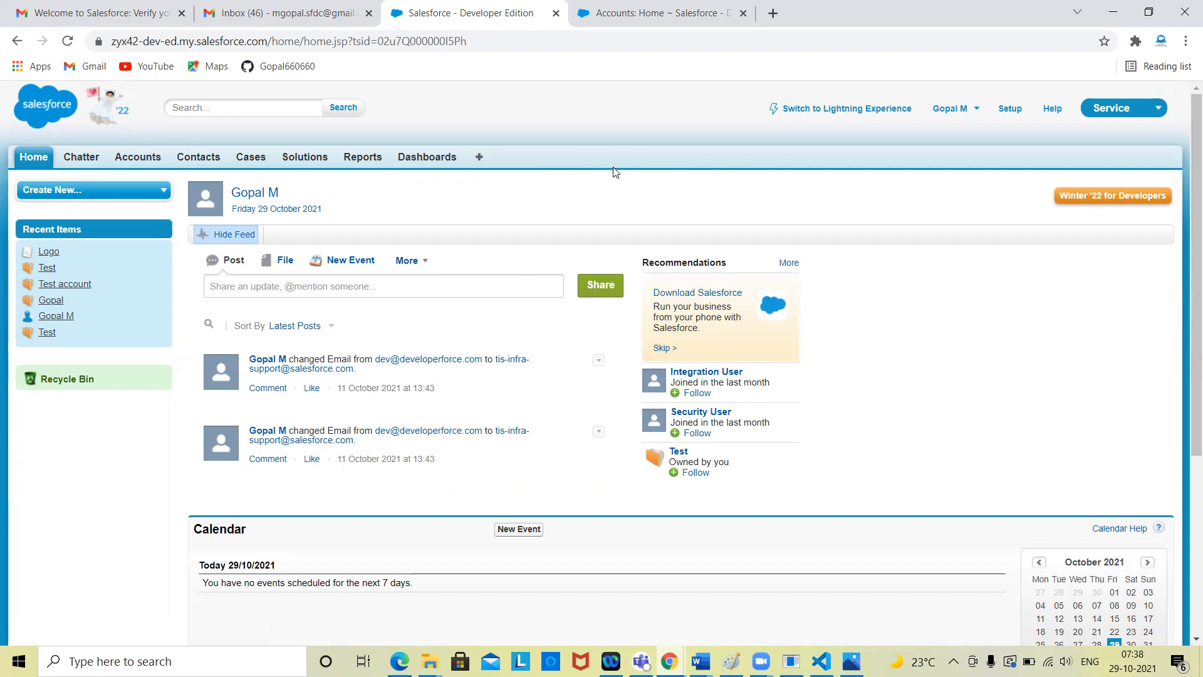
click(1101, 110)
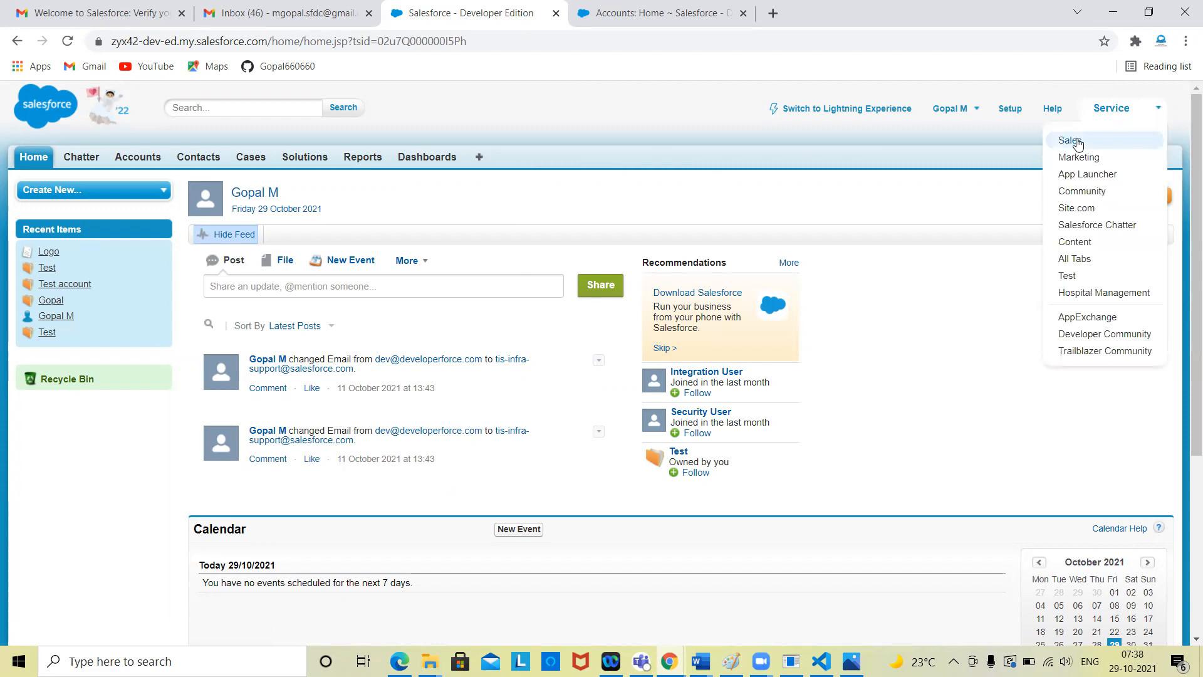
click(1076, 142)
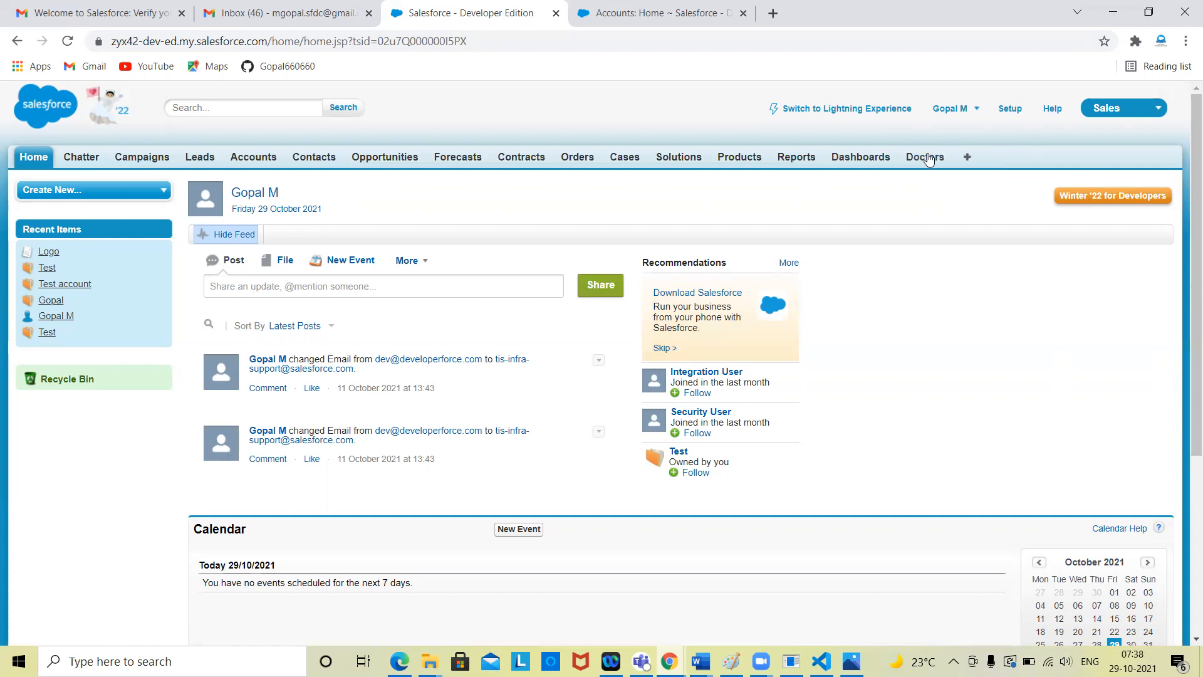
click(1106, 110)
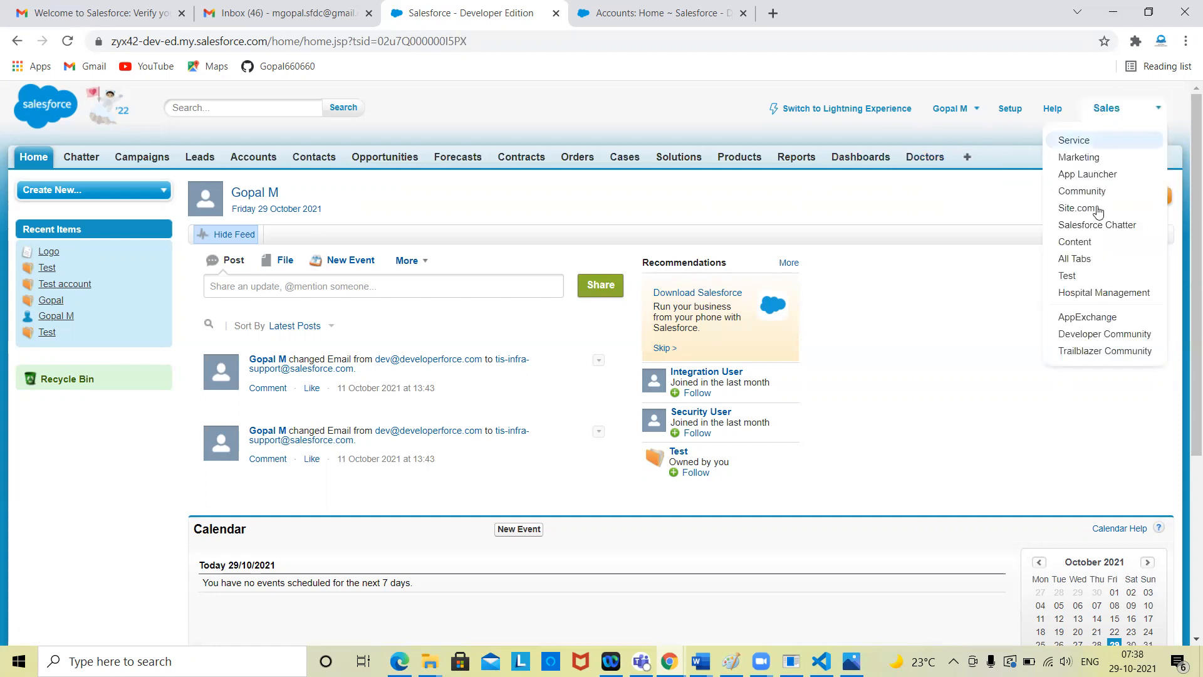
click(1112, 298)
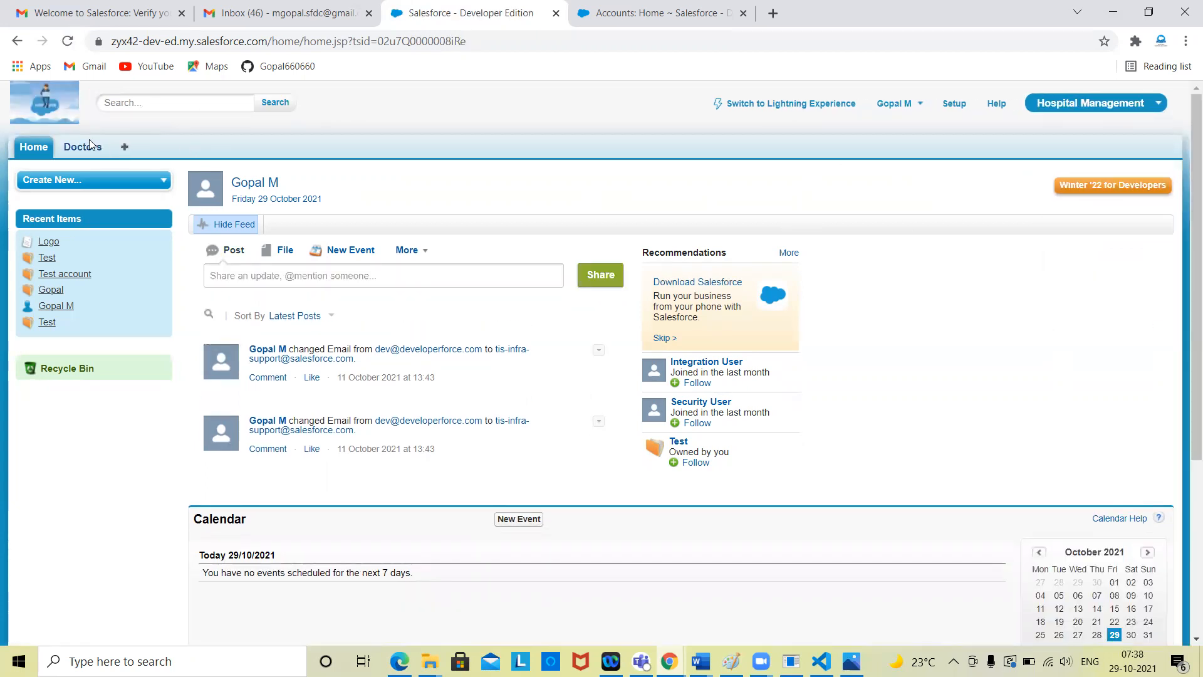
Step: Search Setup for apps, go to the Apps list, and open the details of the Hospital Management app
click(954, 104)
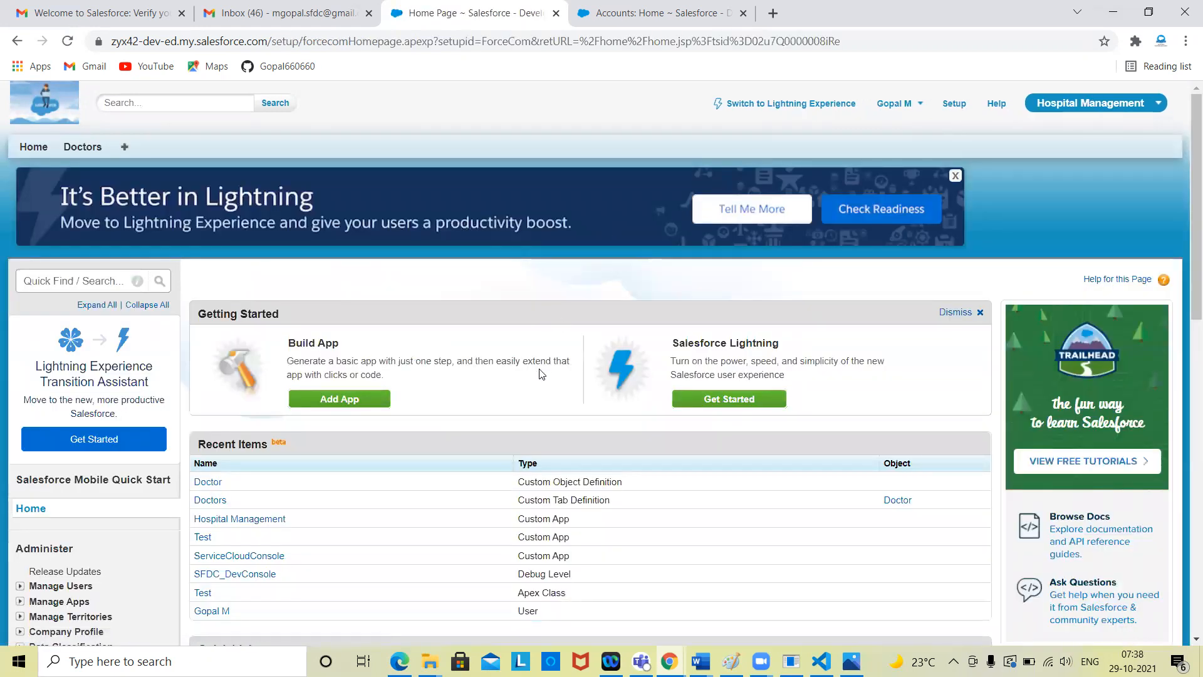
scroll(451, 294, down, 8)
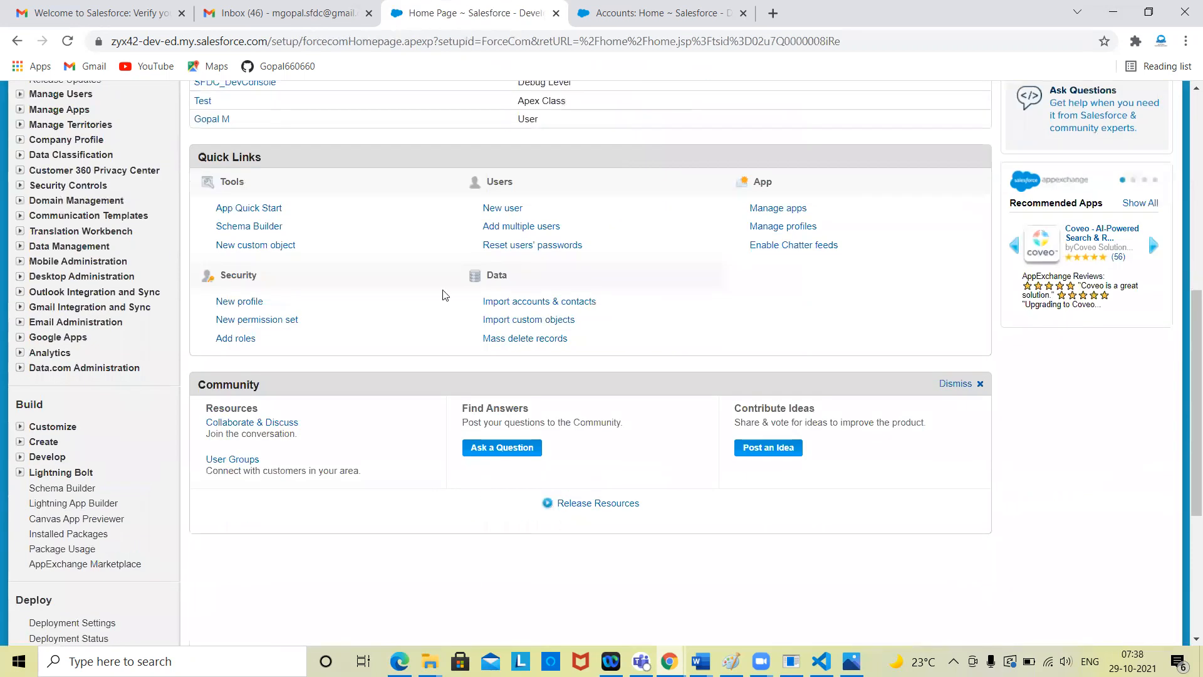
scroll(445, 294, up, 8)
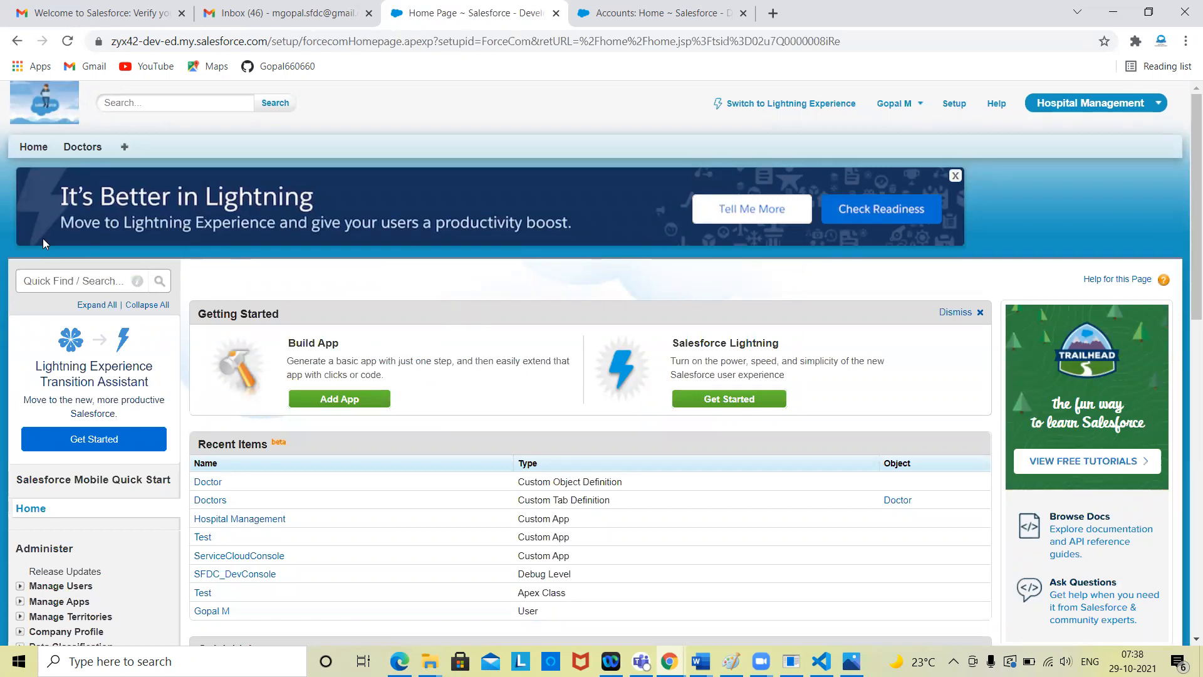
click(61, 280)
text(apps)
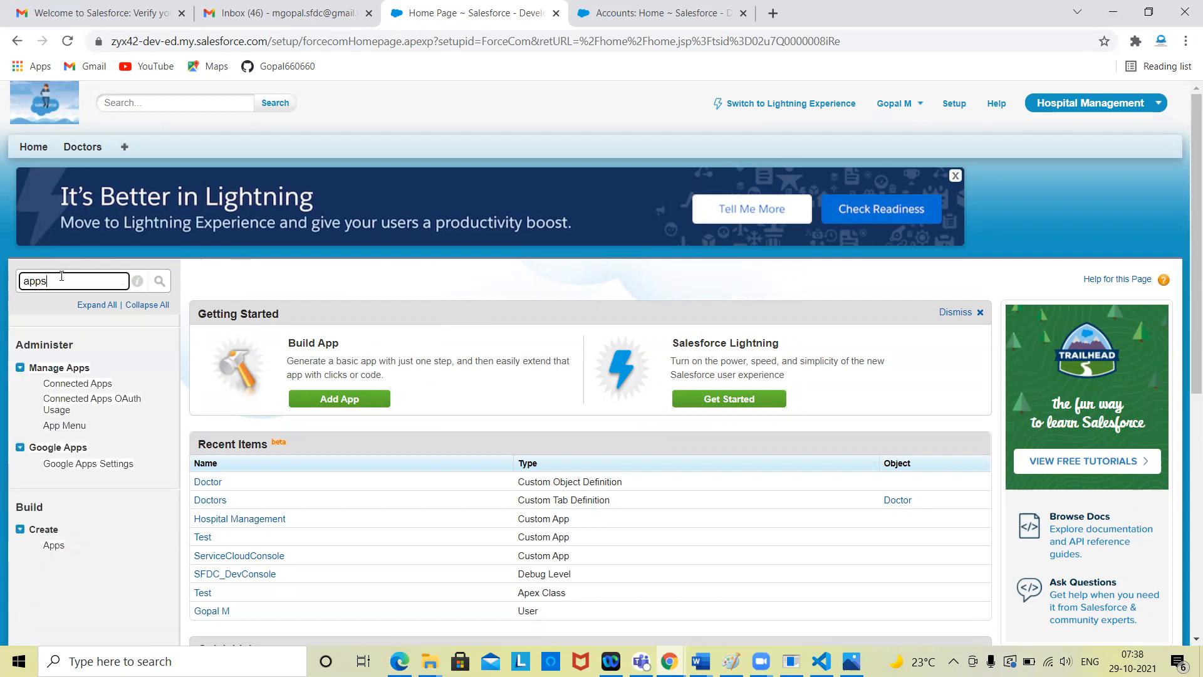
scroll(59, 313, down, 3)
click(56, 346)
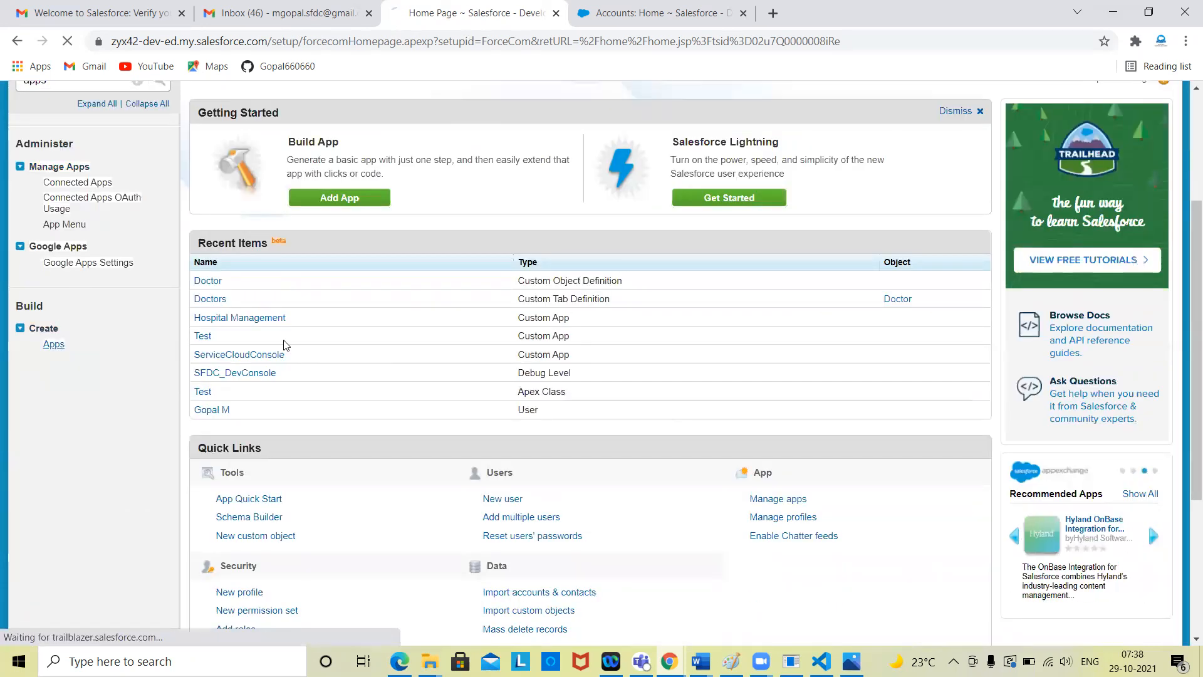
scroll(290, 326, down, 3)
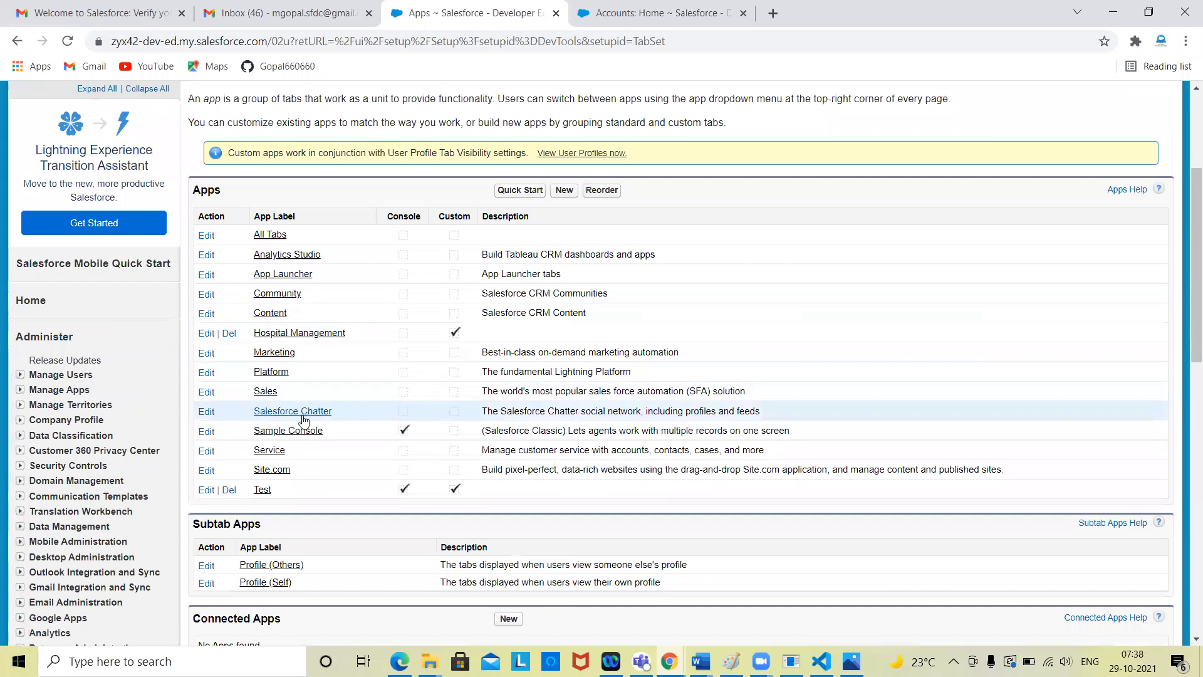
click(303, 336)
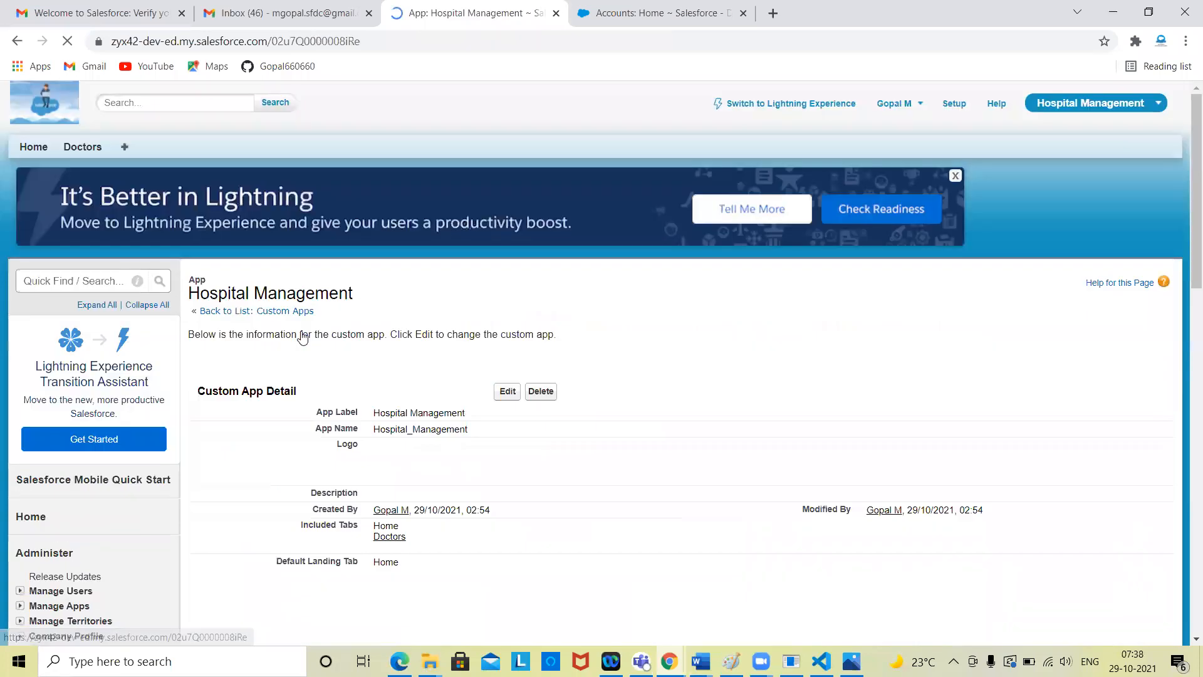
scroll(675, 414, down, 2)
scroll(525, 451, down, 1)
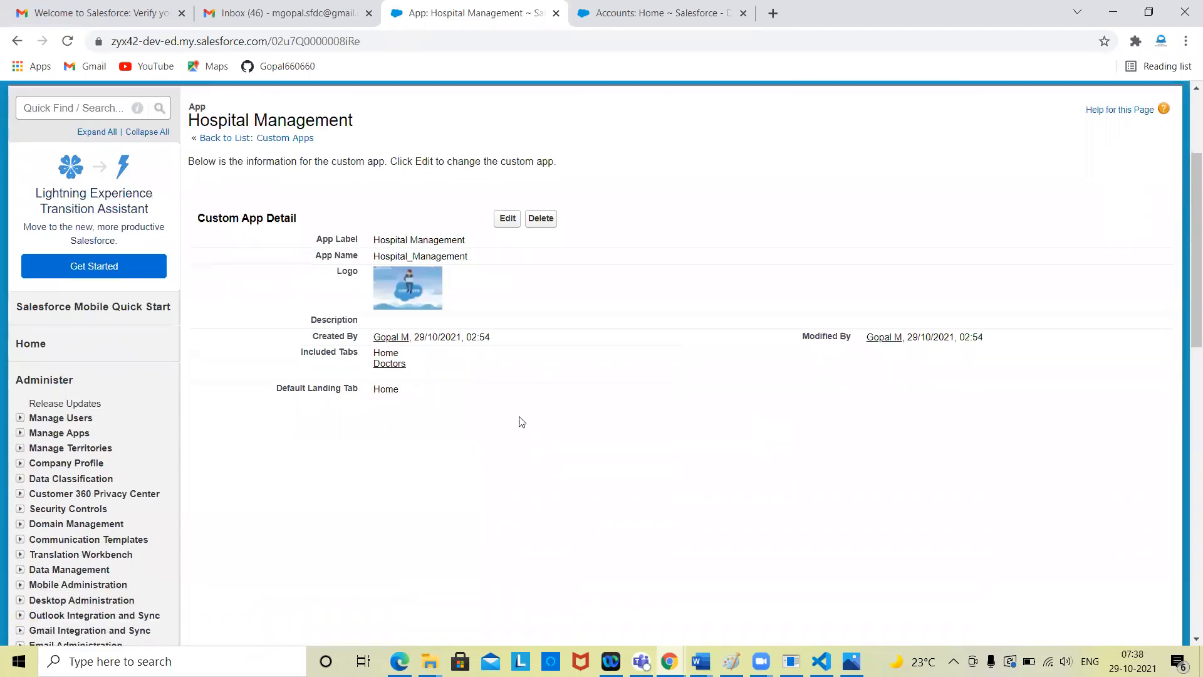
Step: Review the Hospital Management app's selected tabs and profile visibility in edit mode, then cancel and return to the Apps list
click(504, 220)
scroll(699, 355, down, 4)
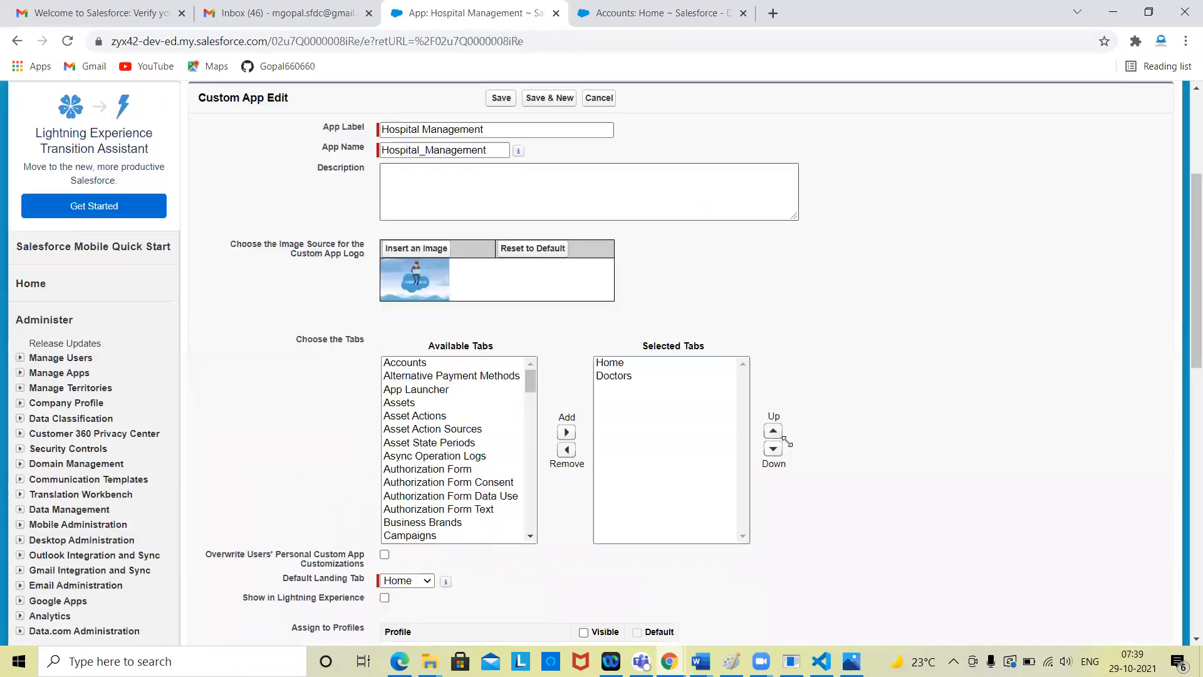
scroll(533, 471, down, 3)
scroll(456, 455, down, 3)
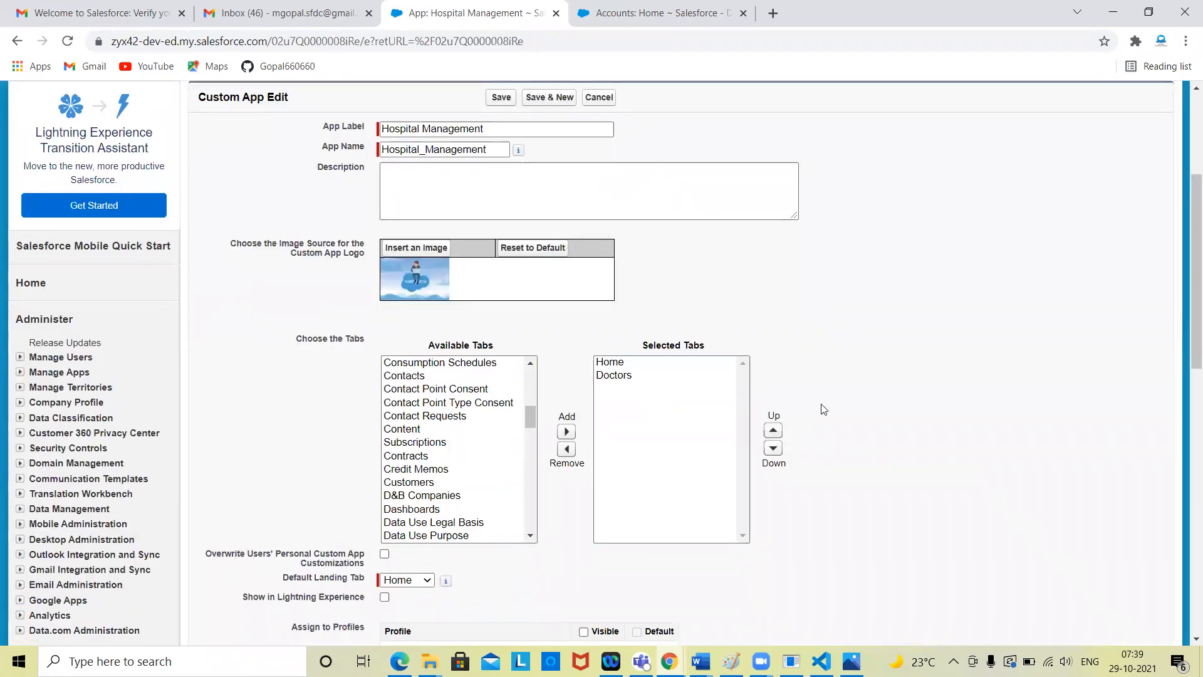
scroll(834, 408, down, 3)
scroll(900, 470, down, 3)
scroll(900, 471, down, 3)
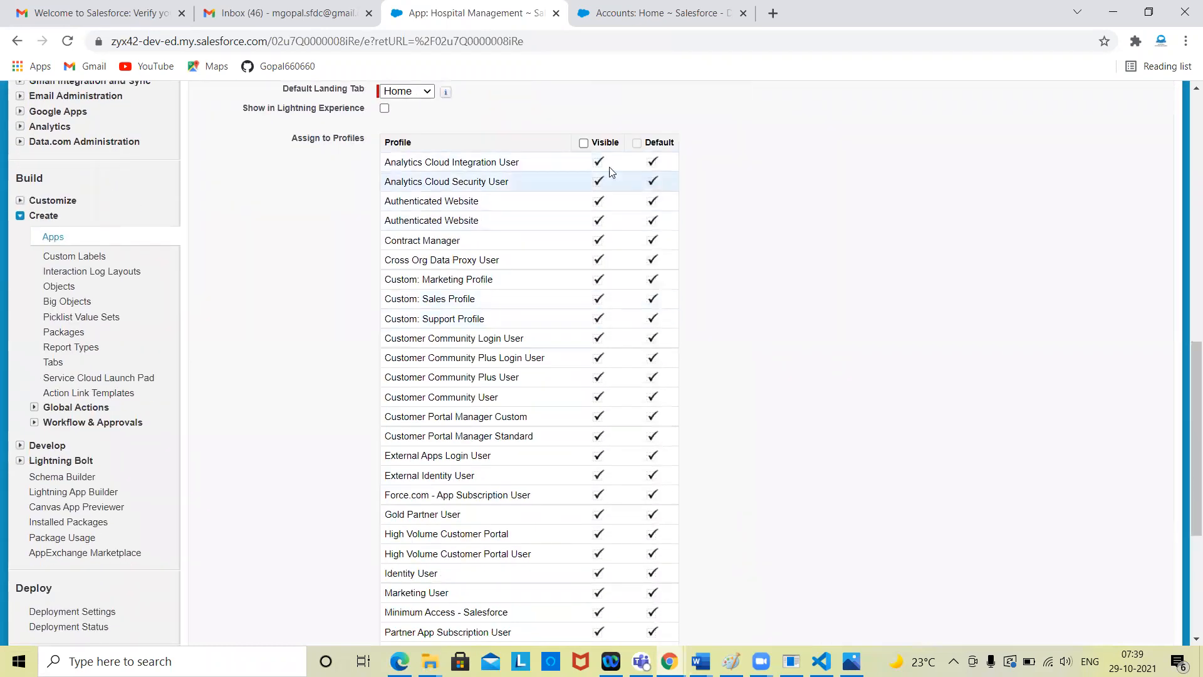
click(583, 144)
click(583, 144)
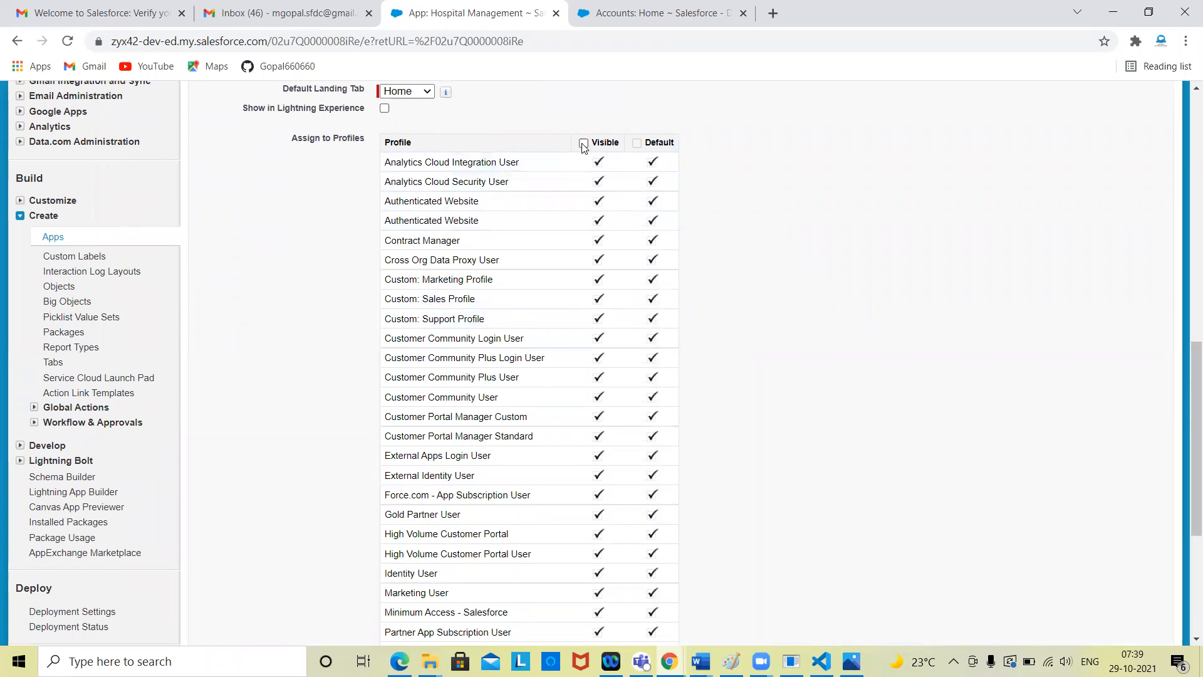
scroll(501, 319, down, 9)
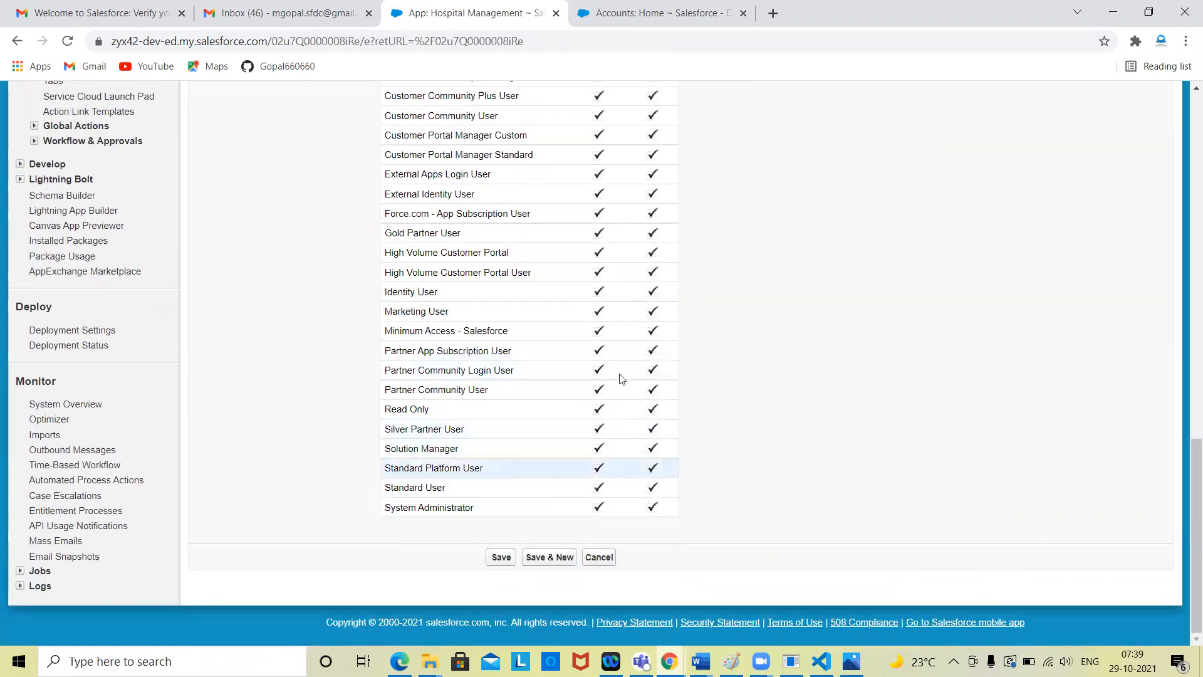
scroll(571, 389, up, 5)
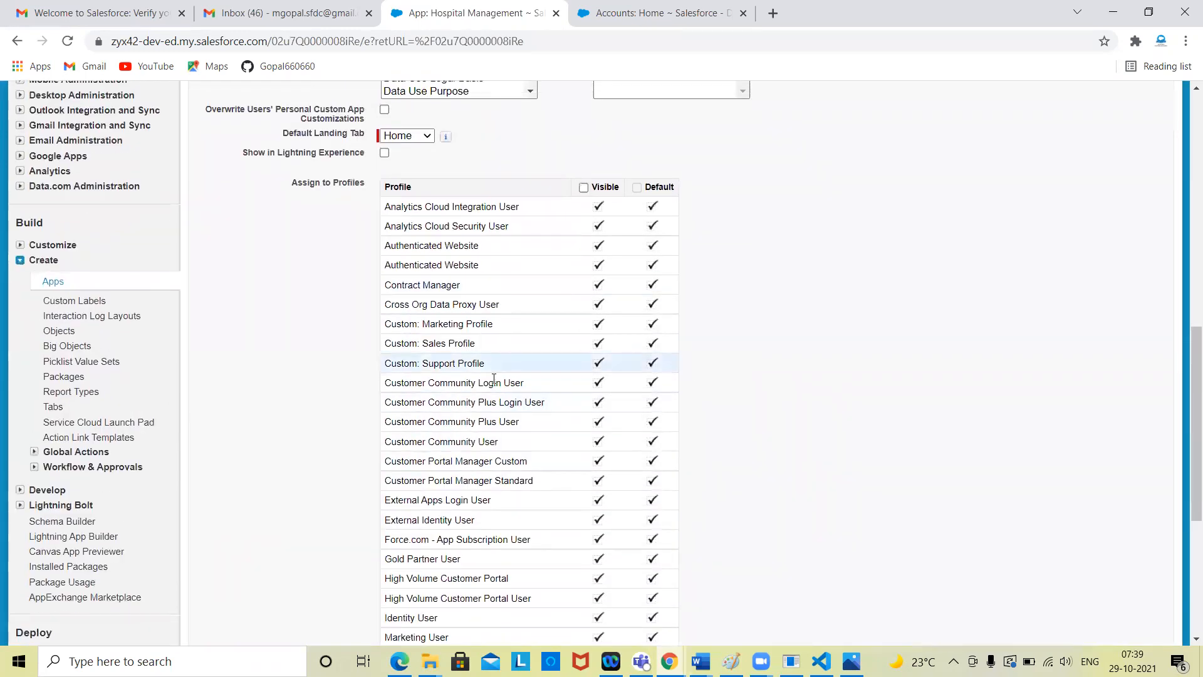
scroll(578, 336, up, 2)
scroll(837, 303, up, 4)
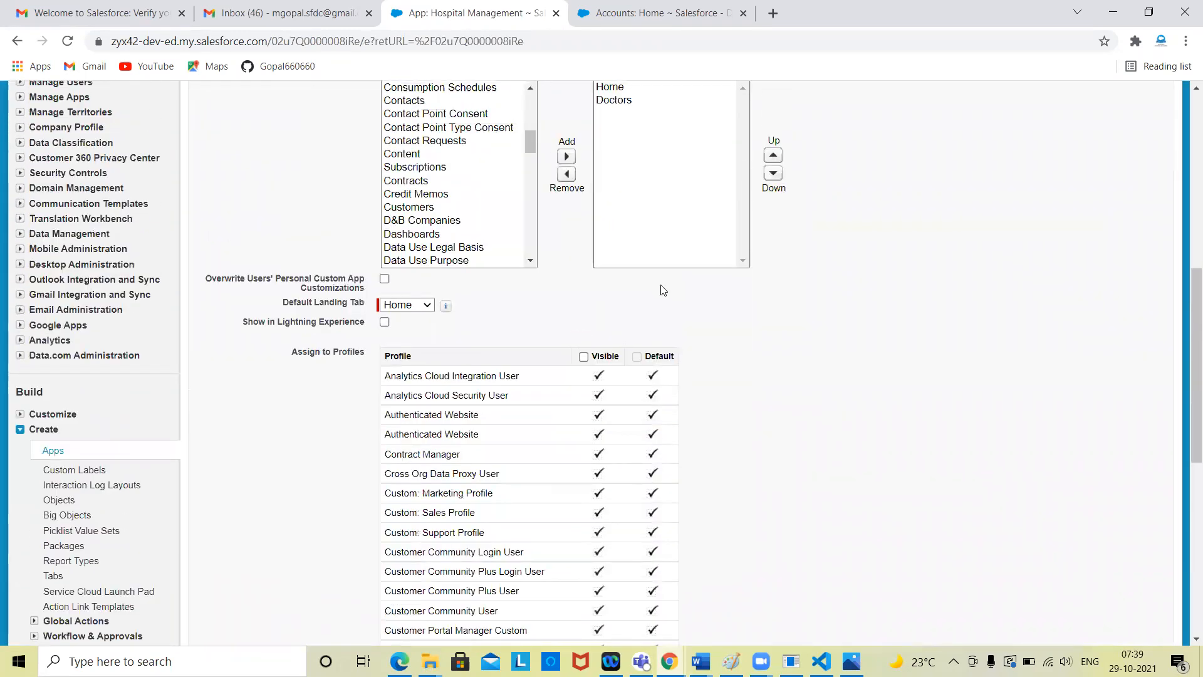
scroll(838, 303, up, 4)
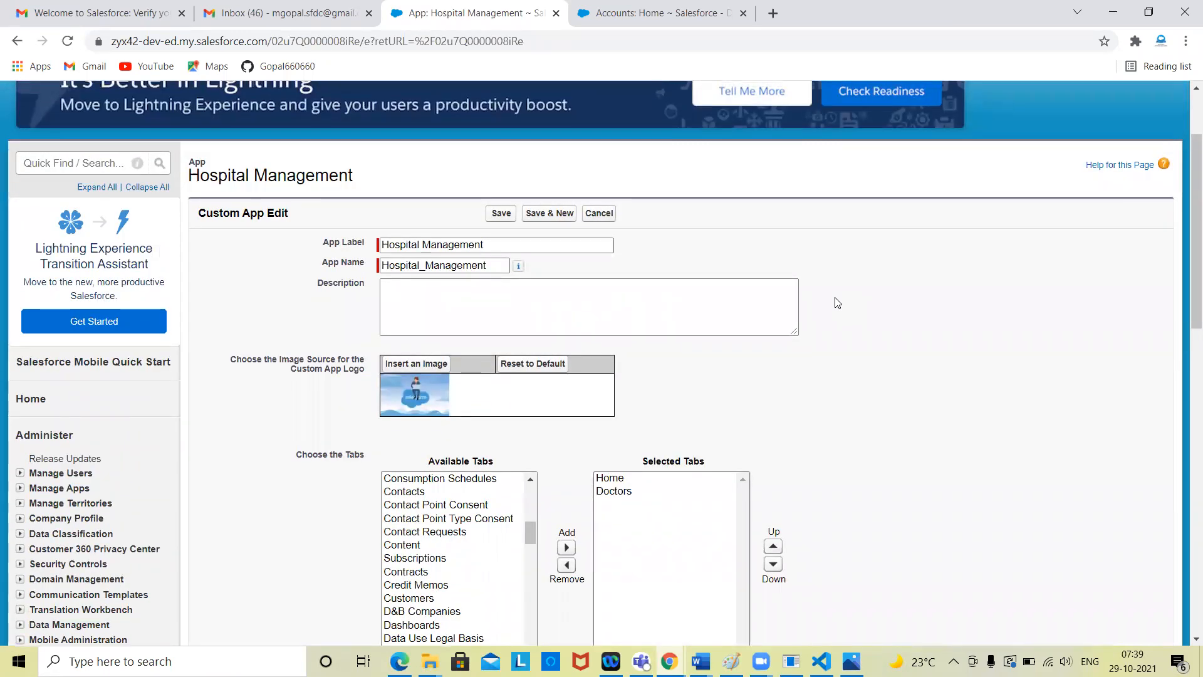
scroll(838, 303, up, 2)
click(596, 331)
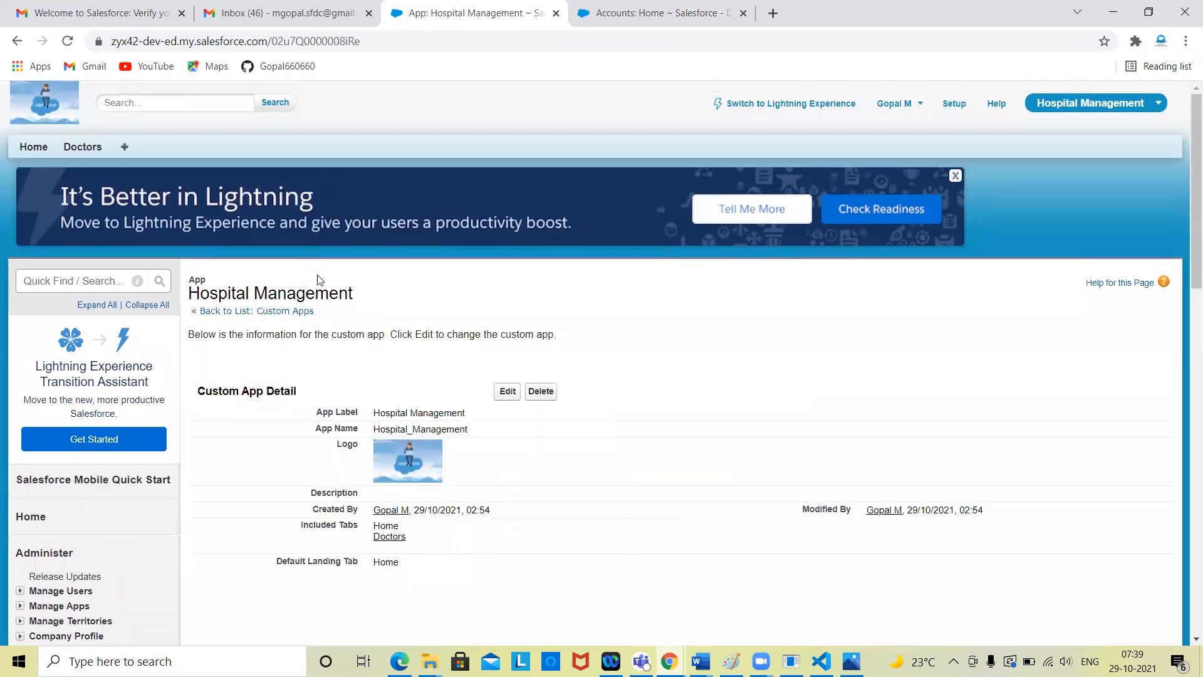
click(202, 313)
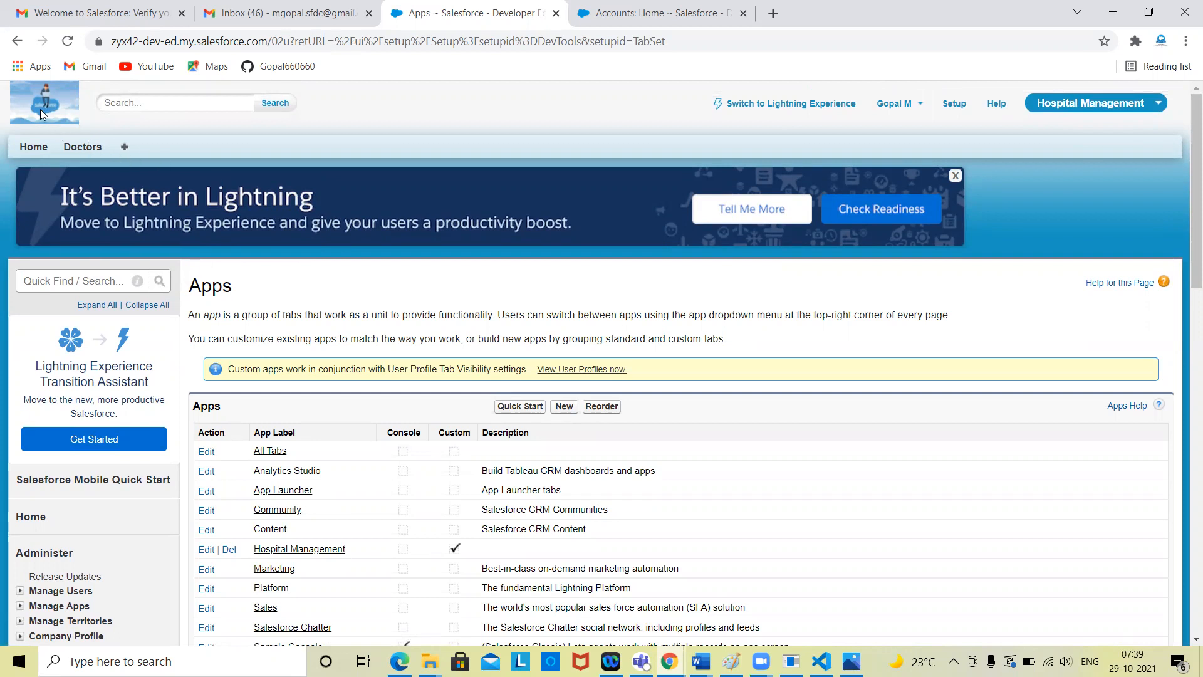
Step: Create a new Doctor record with the Doctor Name Accont and save it
click(78, 149)
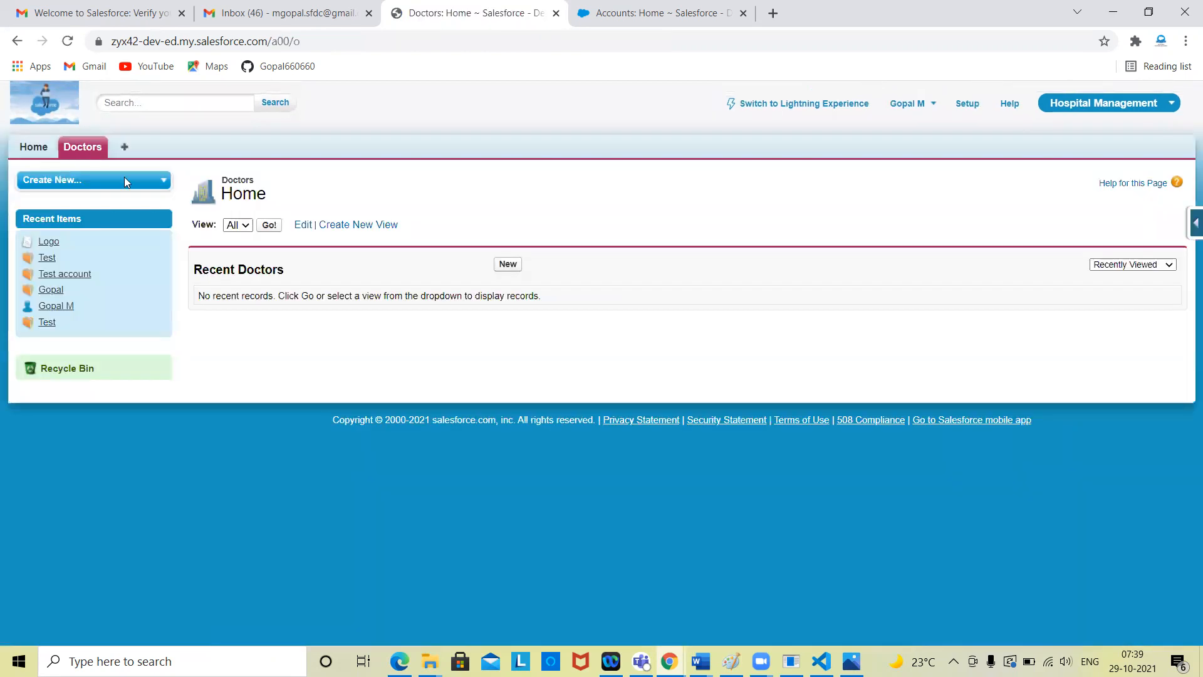
click(507, 266)
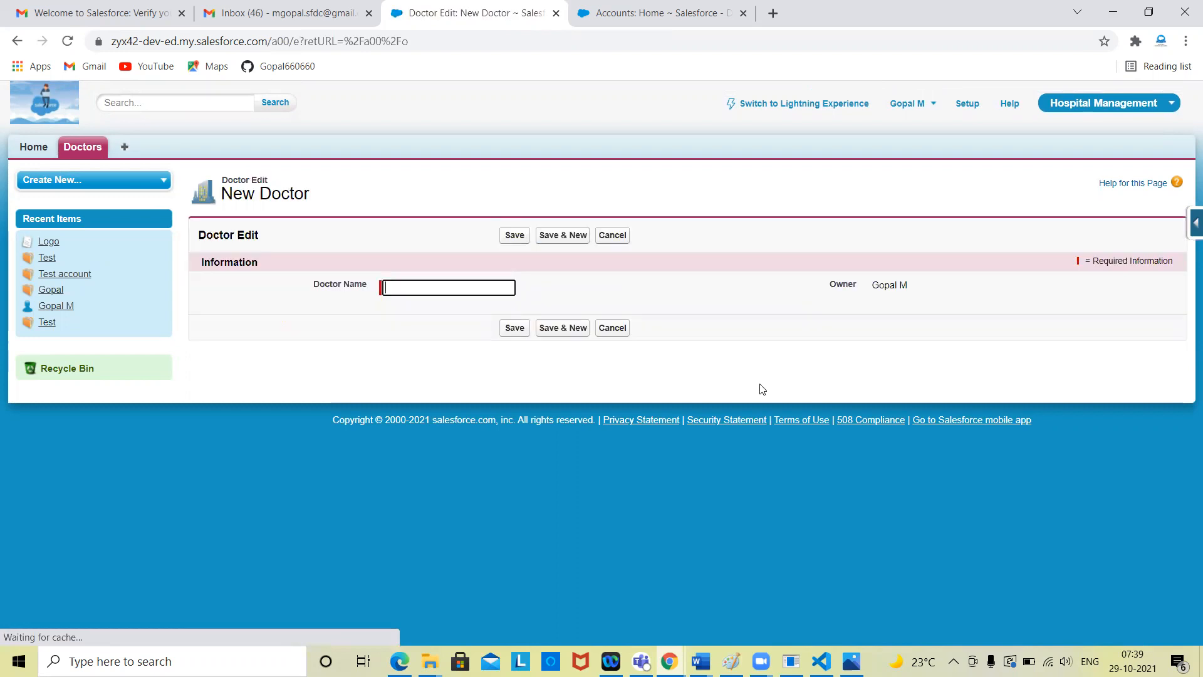
click(399, 290)
click(911, 284)
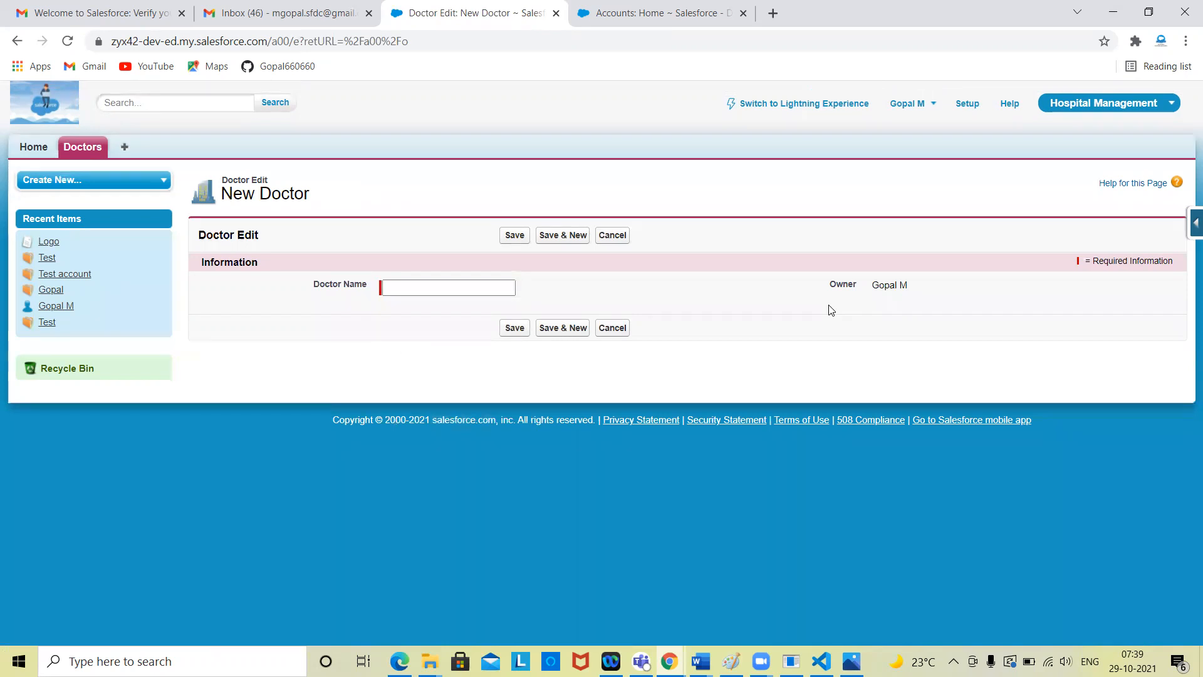
click(451, 287)
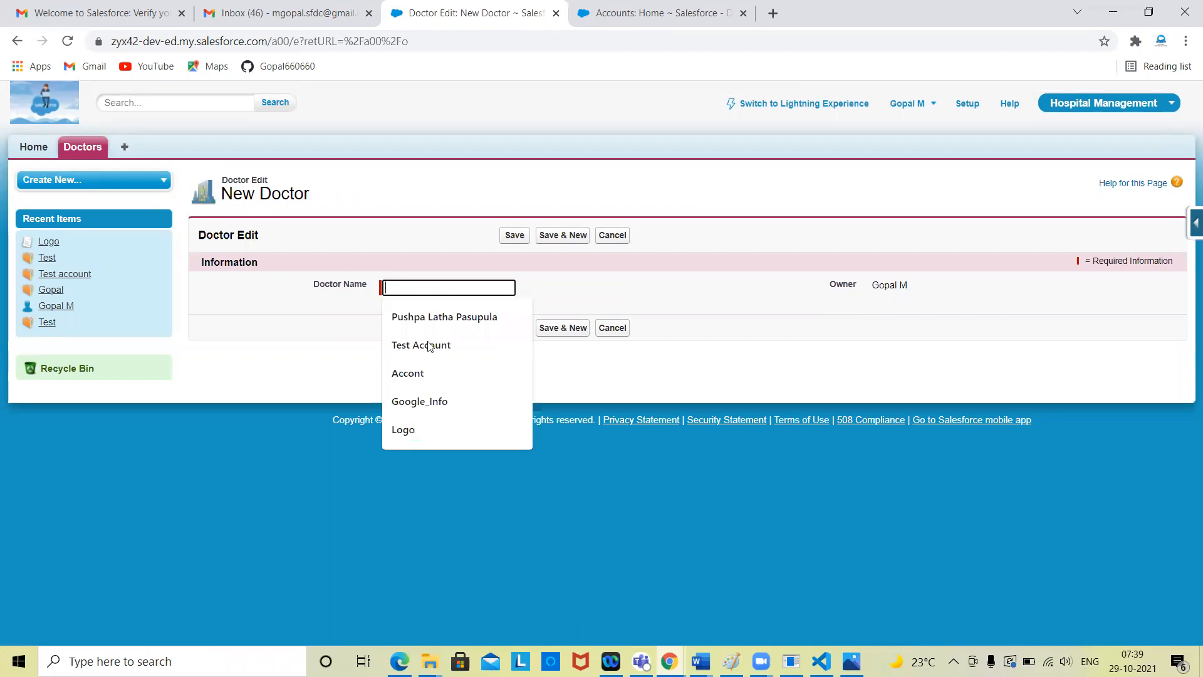
click(421, 375)
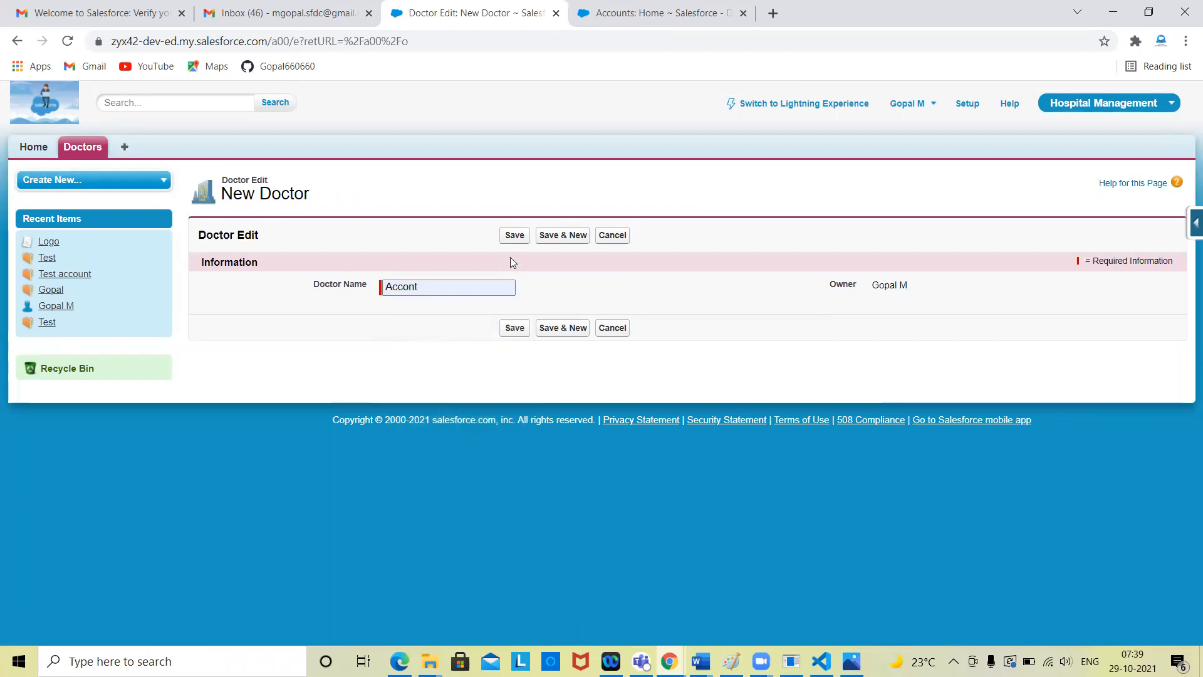
click(511, 236)
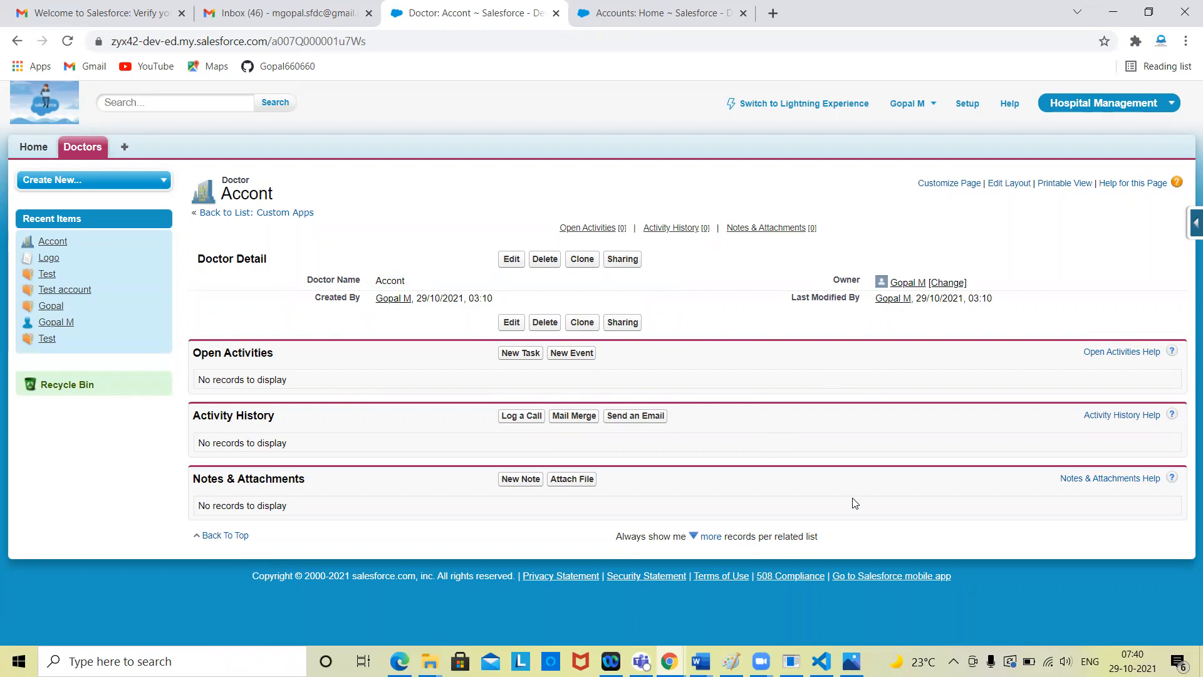
Step: Look at the Doctor record's Open Activities section, then view the fields of its object definition
double_click(261, 357)
click(360, 364)
click(1194, 224)
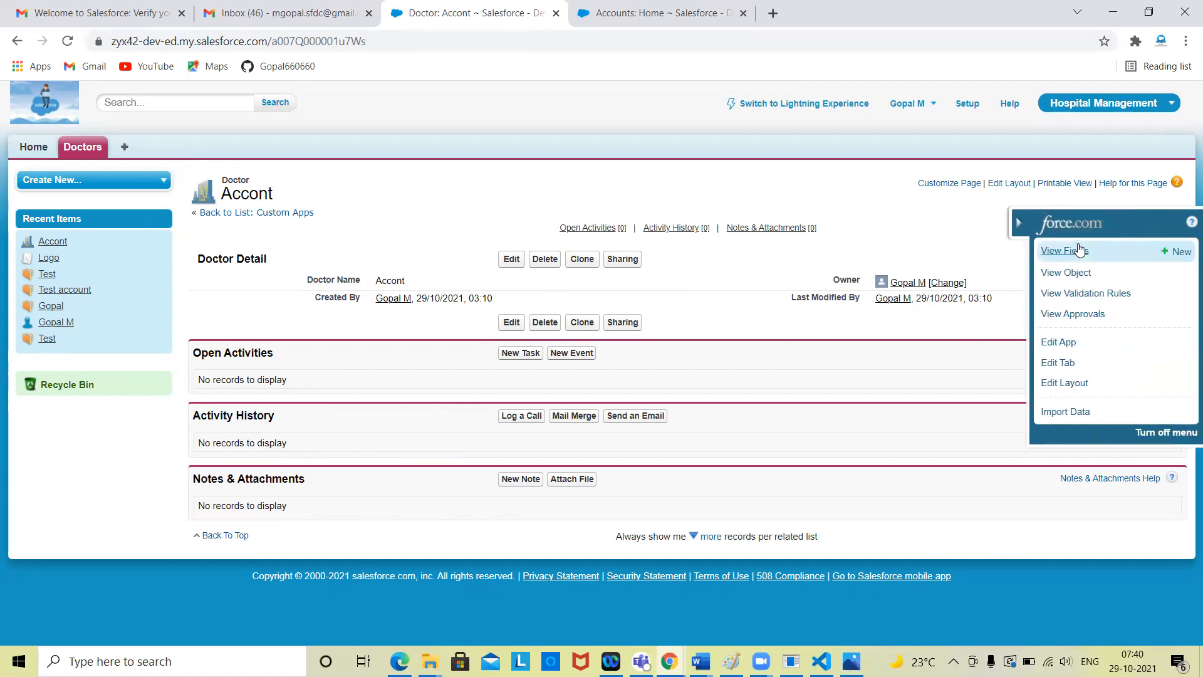
click(1079, 251)
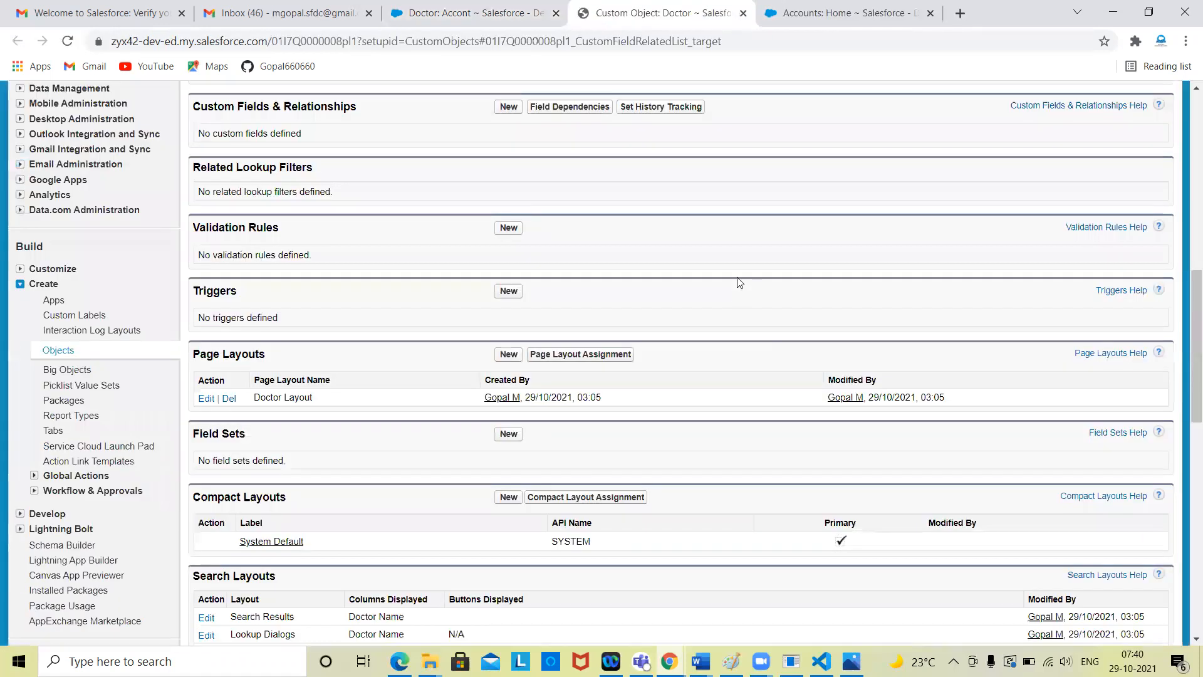
Step: Examine the Doctor object's definition details and its Standard Fields list
scroll(512, 385, up, 7)
scroll(513, 385, down, 4)
scroll(513, 387, up, 2)
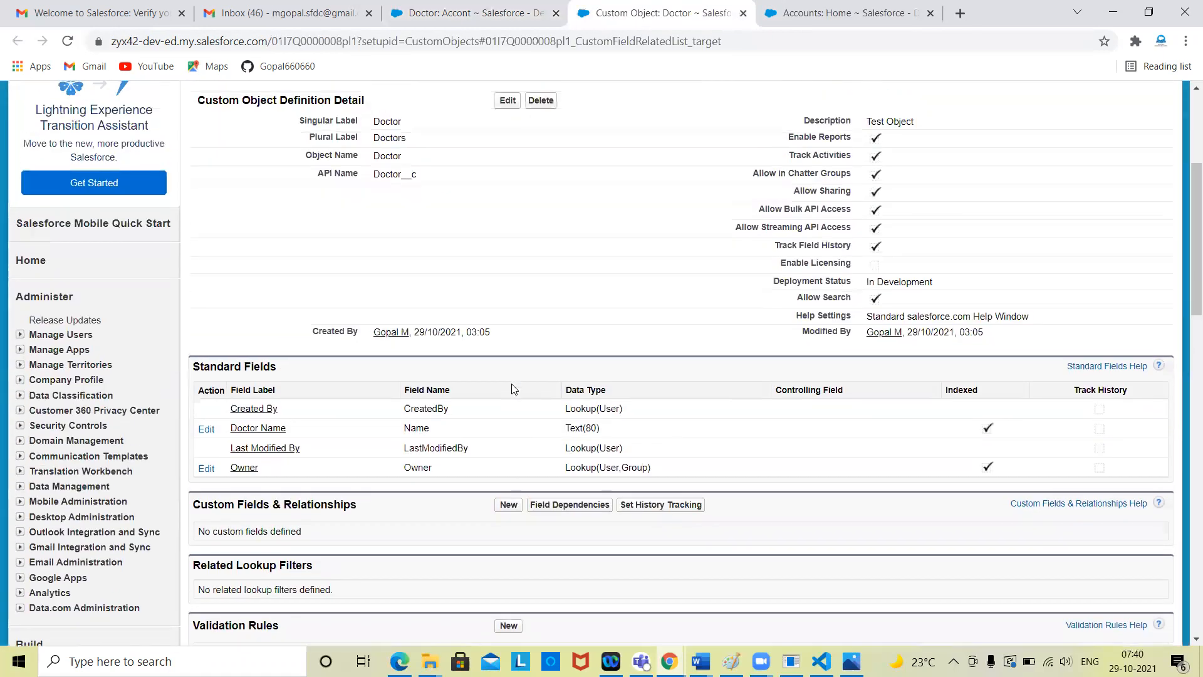
scroll(514, 389, down, 1)
triple_click(237, 348)
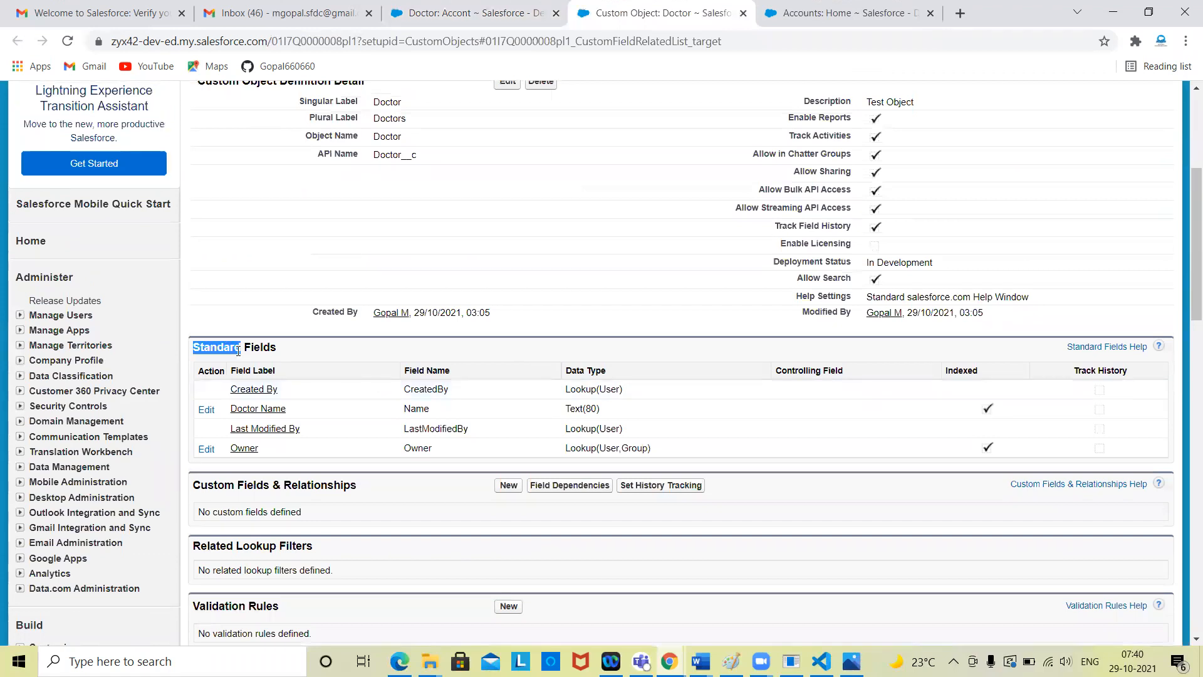
click(404, 371)
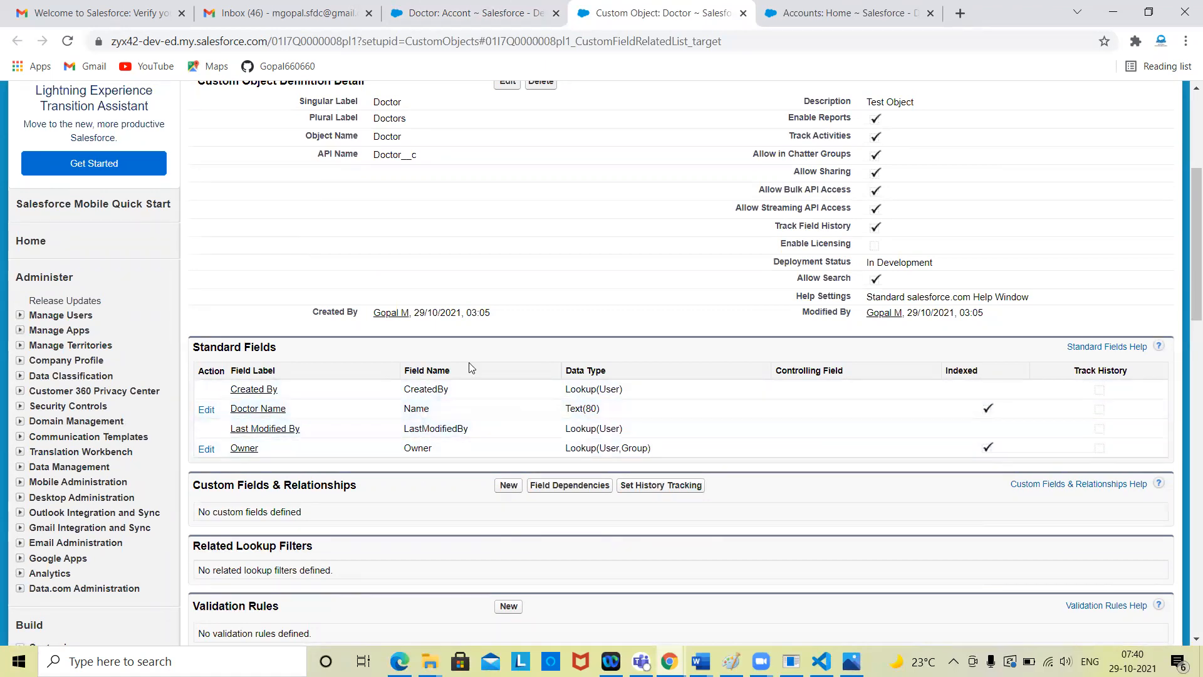
scroll(640, 441, up, 3)
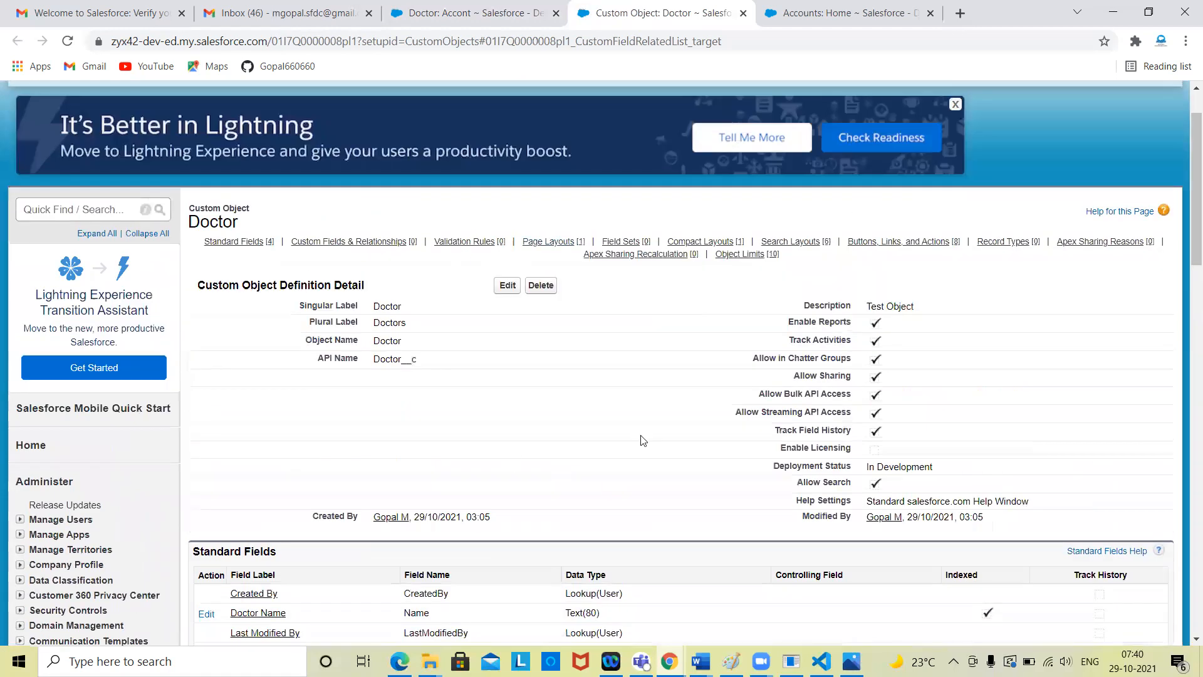
scroll(596, 461, down, 3)
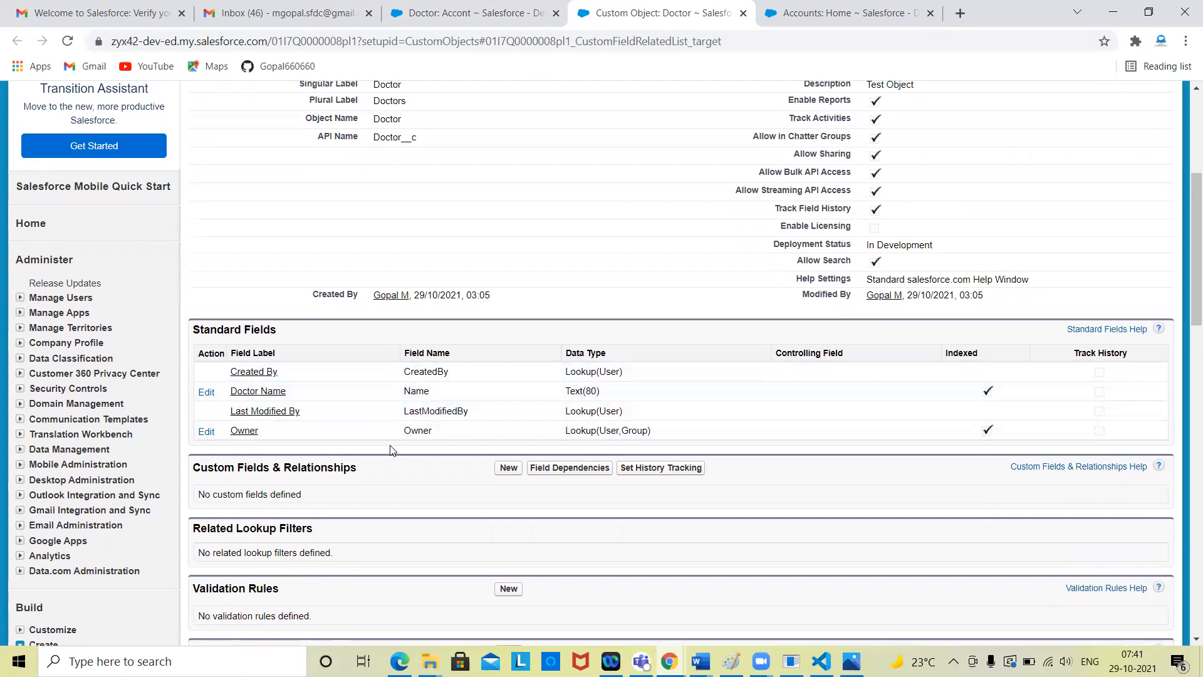
scroll(439, 455, up, 3)
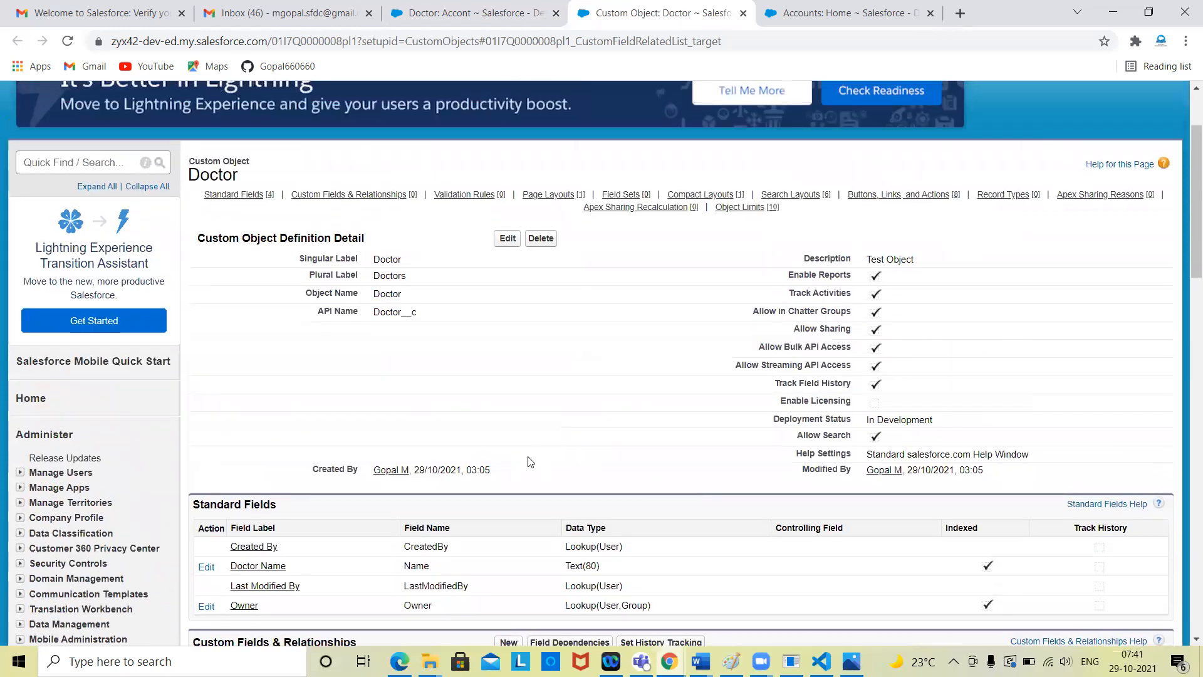
scroll(530, 462, up, 1)
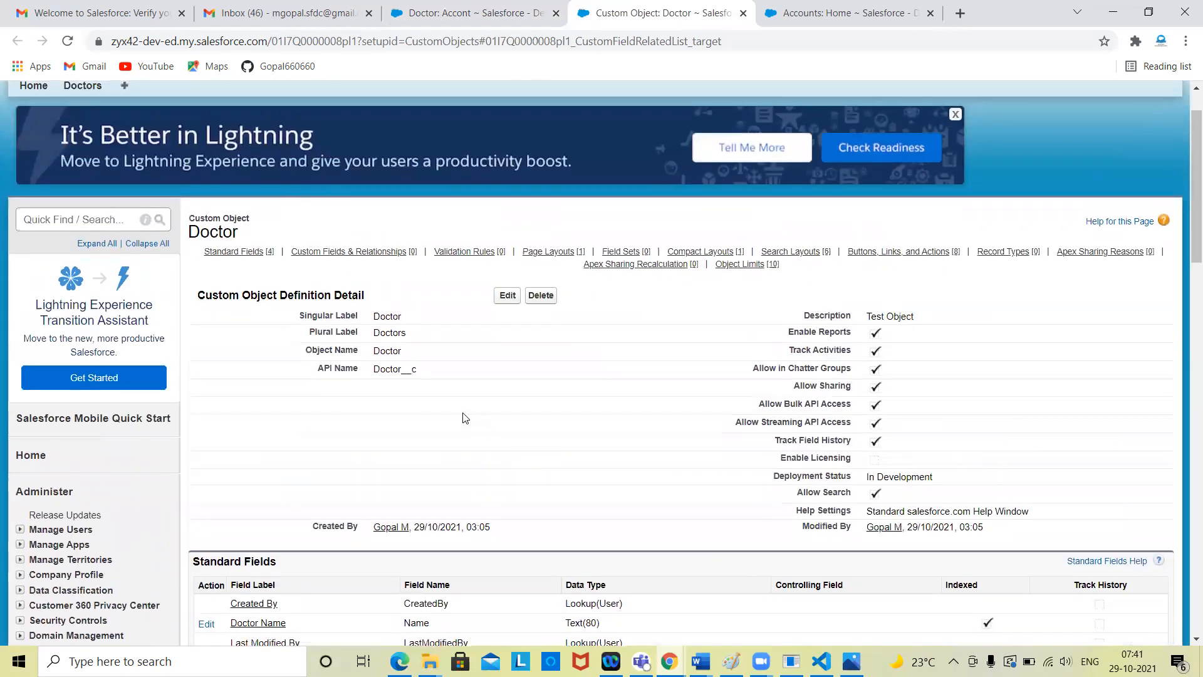
Step: Inspect the __c suffix in the Doctor object's API name
double_click(403, 374)
click(410, 372)
drag(416, 371, 403, 369)
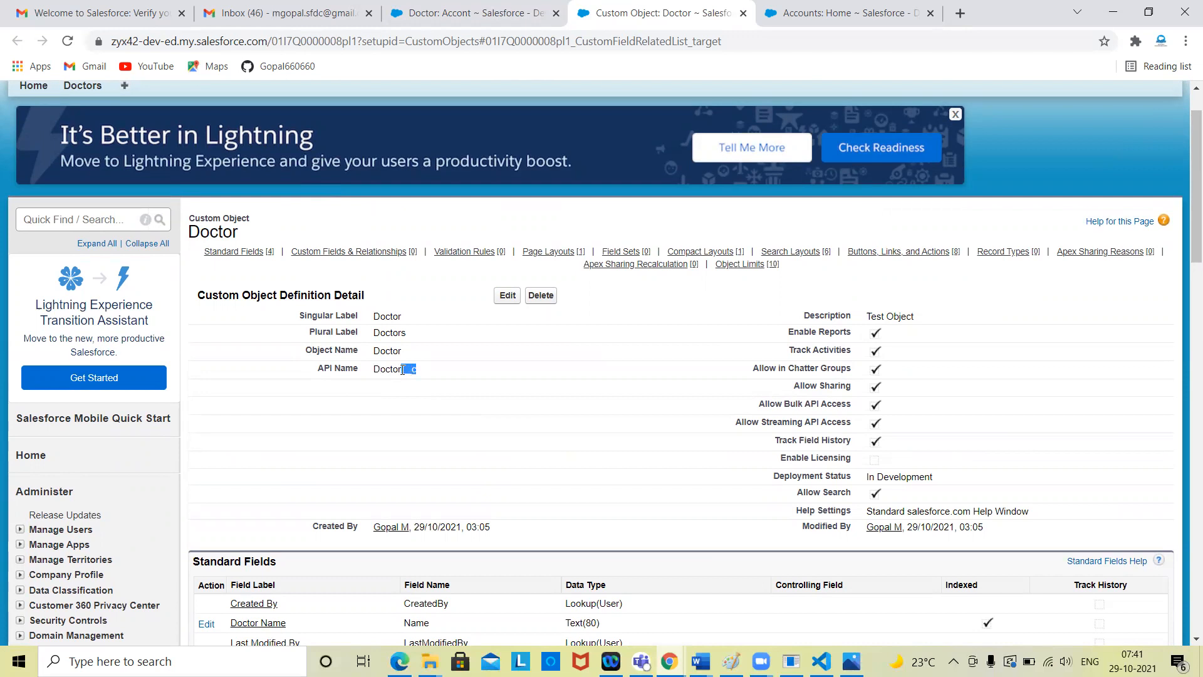
click(479, 380)
drag(401, 372, 425, 378)
click(425, 378)
Step: Open the field list of the Account object from the Accounts home page and inspect the object's name in its heading
click(802, 17)
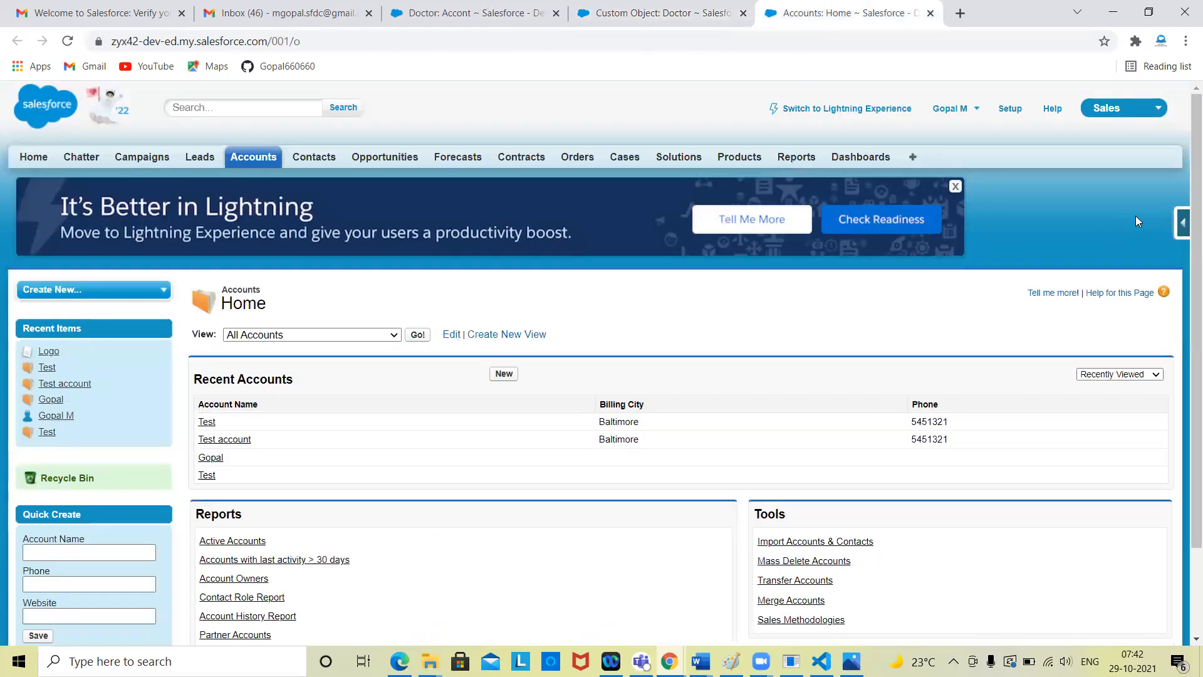
click(1180, 223)
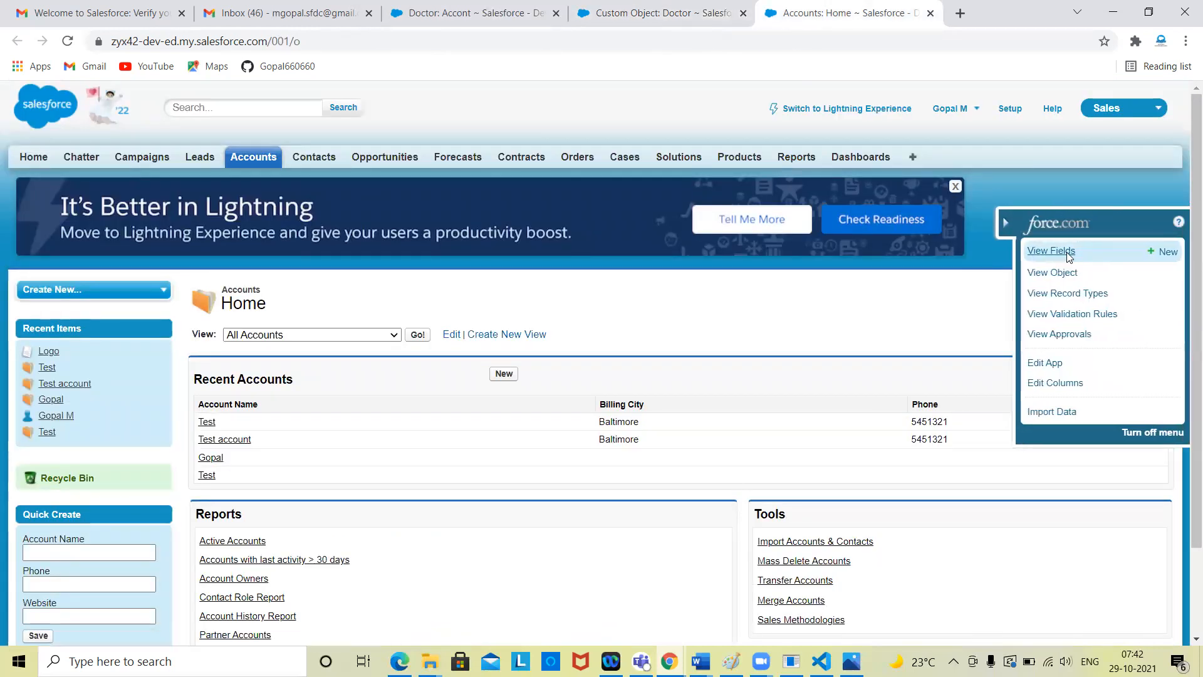
click(1040, 249)
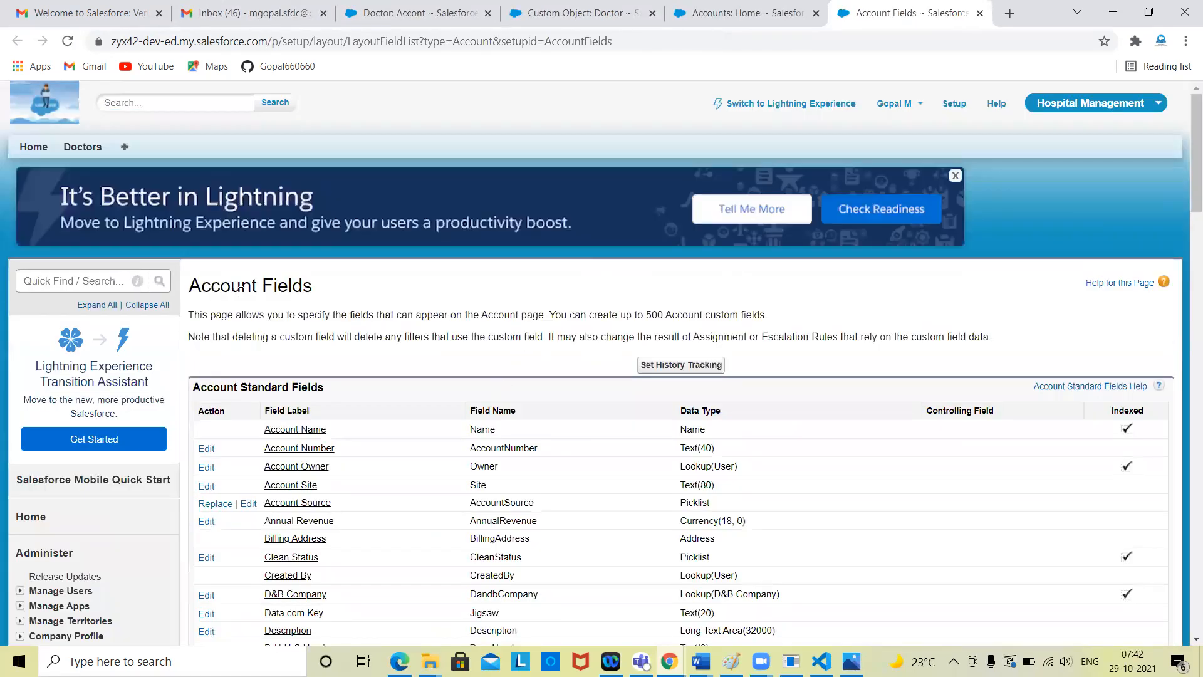
double_click(208, 287)
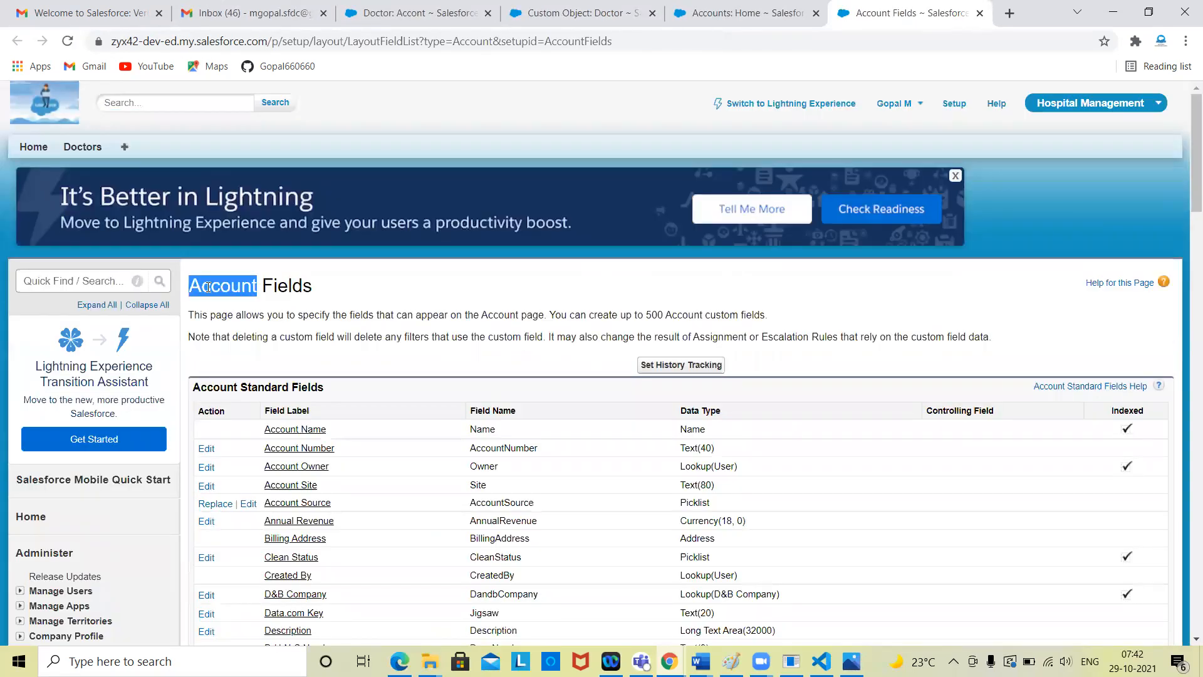
click(266, 289)
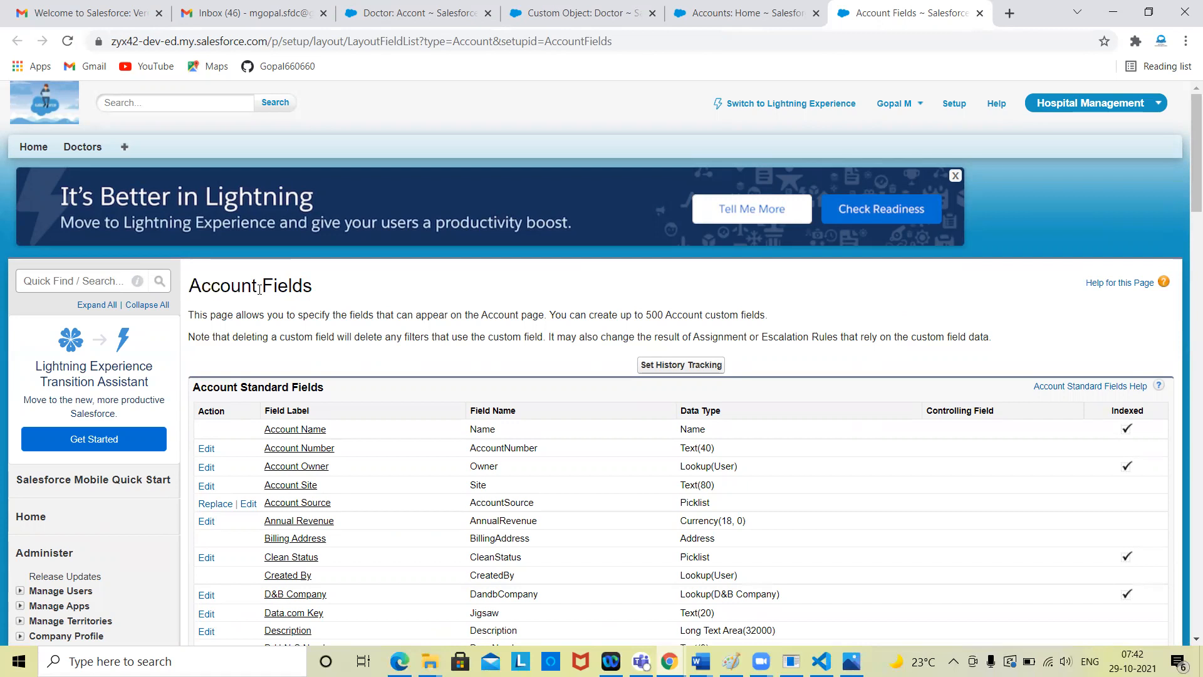
double_click(208, 286)
click(261, 294)
Step: Return to the Doctor object definition and examine the API name's __c suffix and the Standard Fields list for comparison with Account
click(720, 17)
click(564, 12)
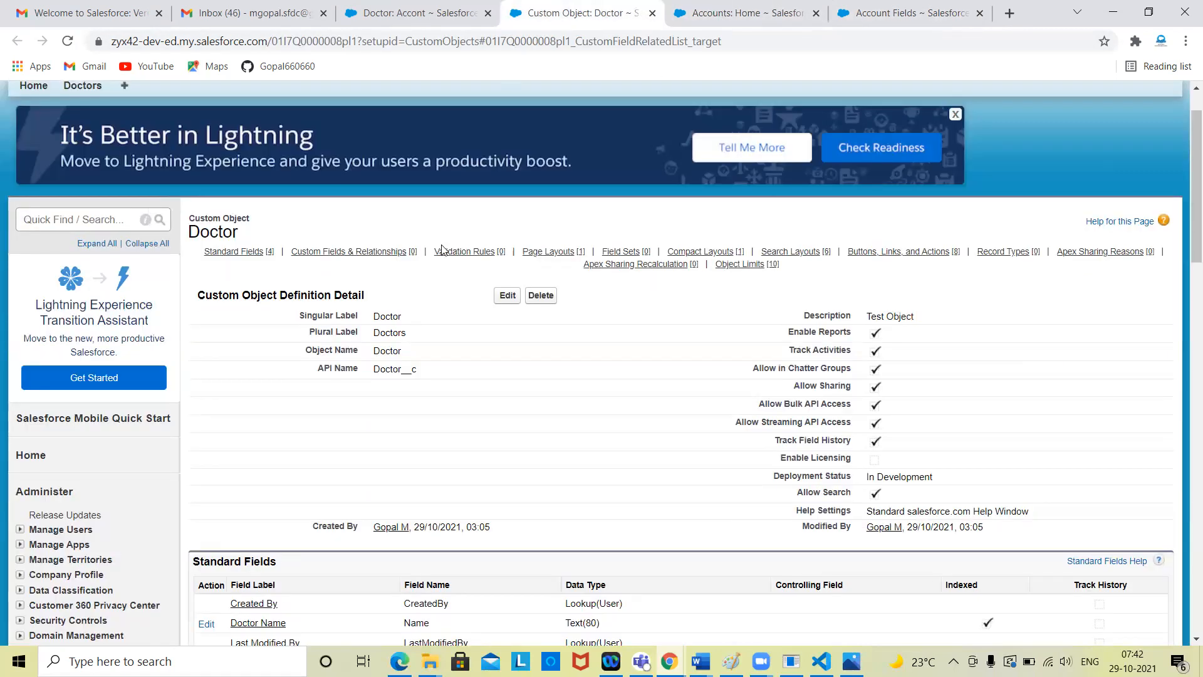
drag(406, 369, 418, 369)
click(492, 397)
scroll(692, 429, down, 3)
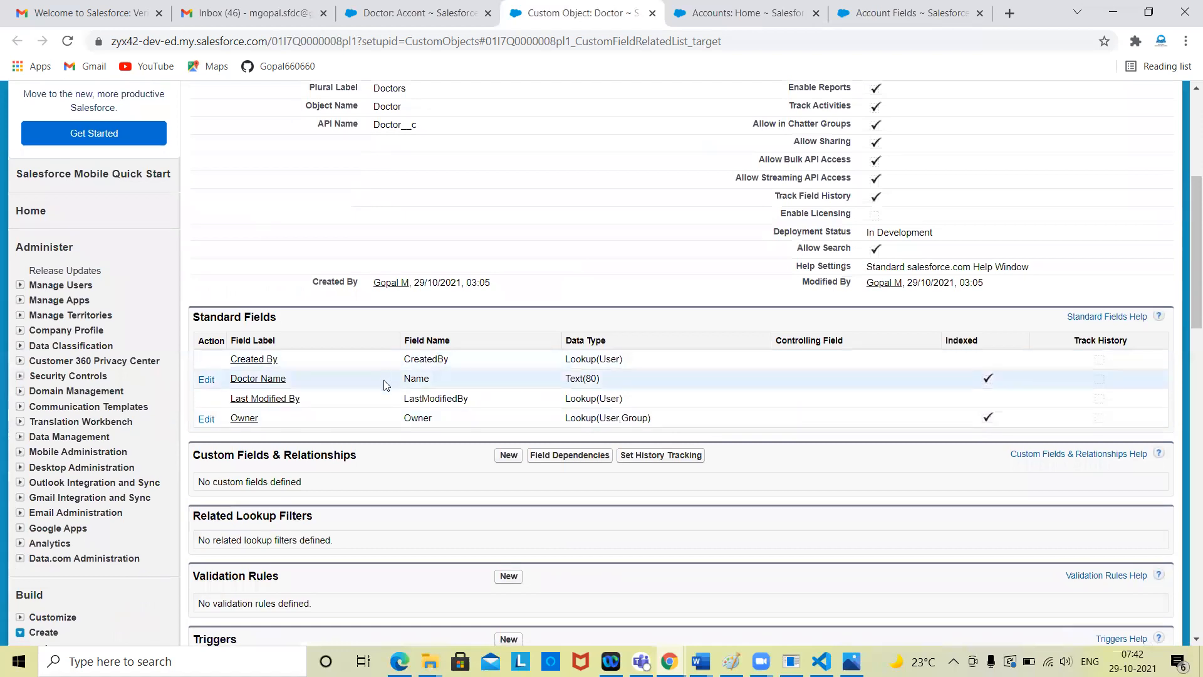